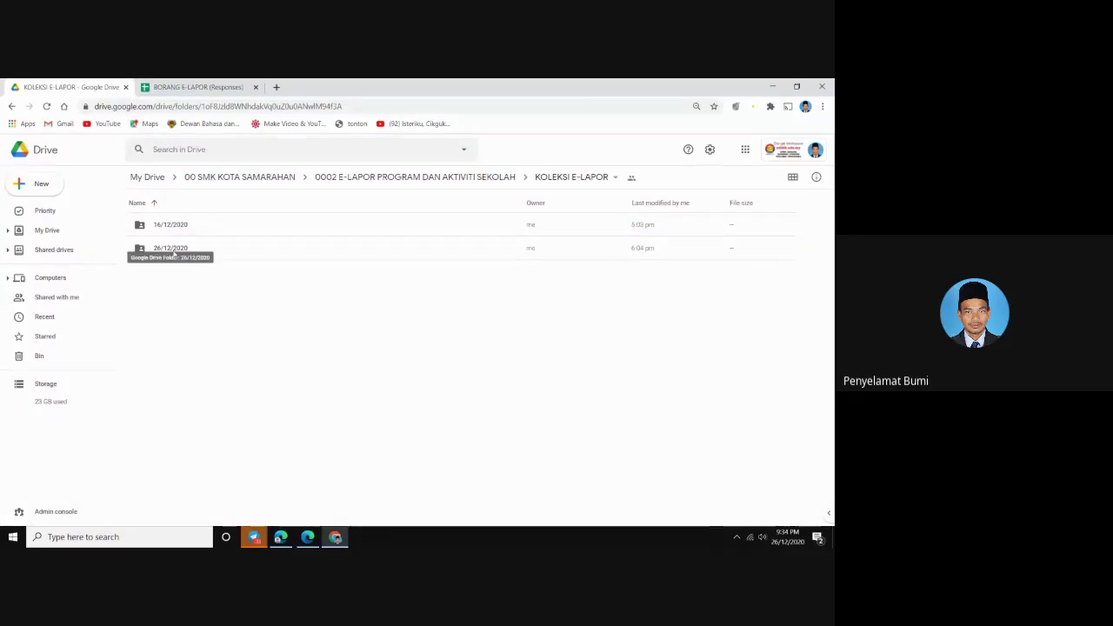
Open TAPAK E-LAPOR.pdf in the 26/12/2020 folder, scroll through the report, then close the preview
{"action": "double_click", "coordinate": [172, 248]}
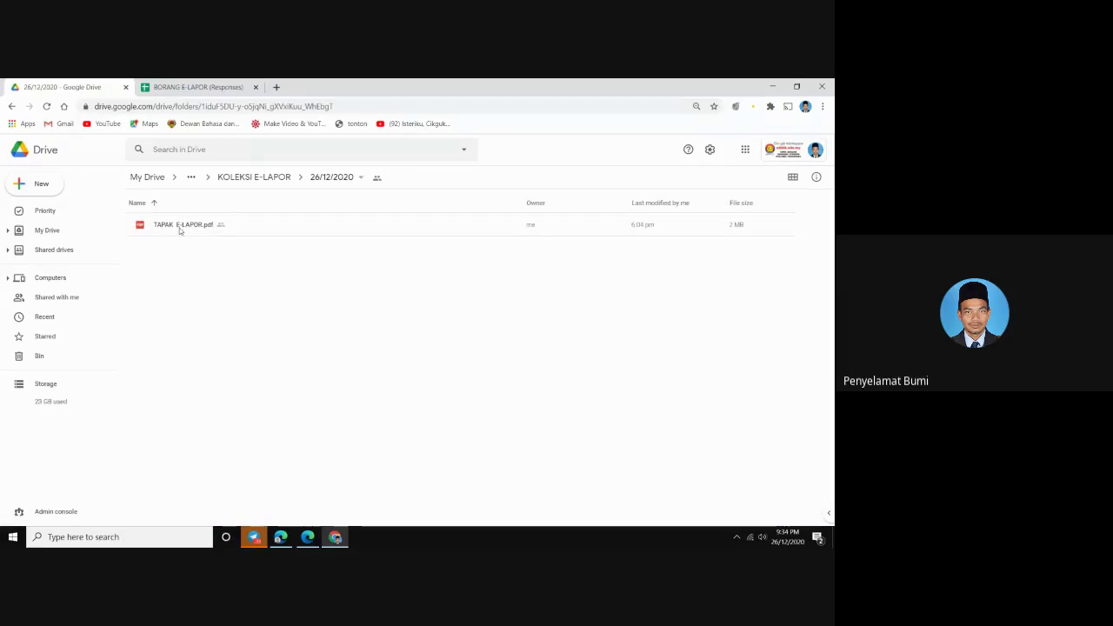
{"action": "double_click", "coordinate": [180, 227]}
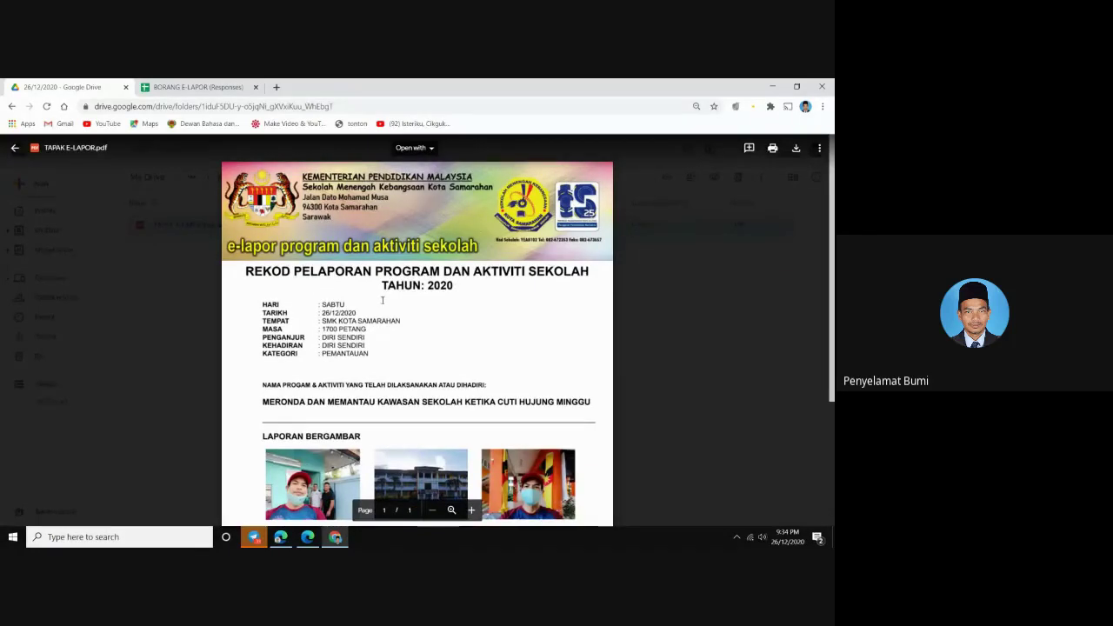
{"action": "scroll", "coordinate": [382, 300], "scroll_direction": "down", "scroll_amount": 1}
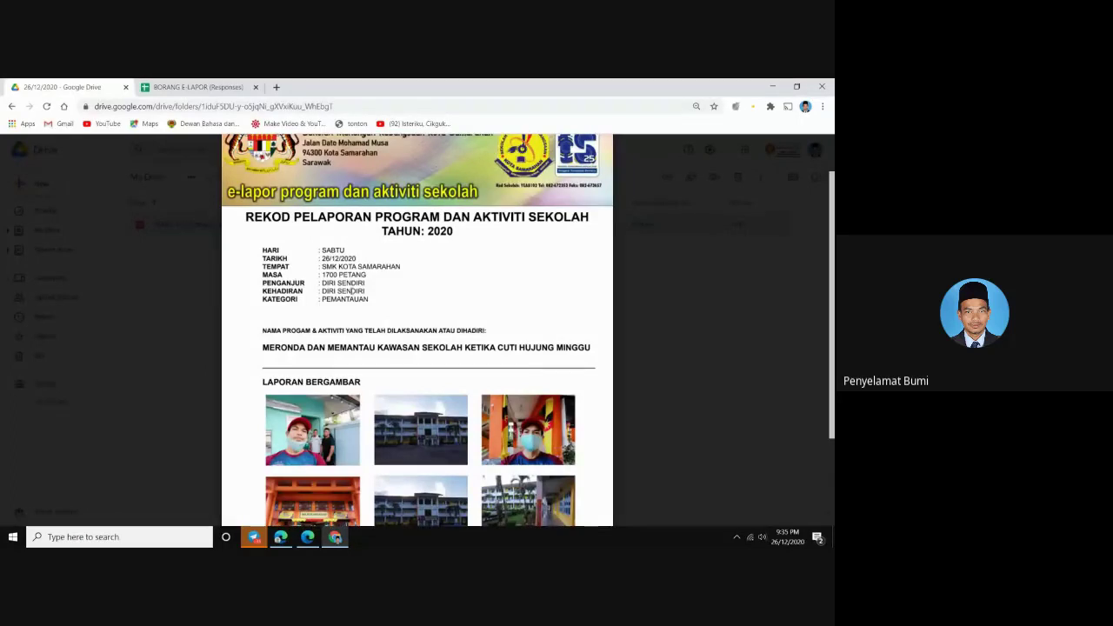
{"action": "scroll", "coordinate": [363, 291], "scroll_direction": "down", "scroll_amount": 1}
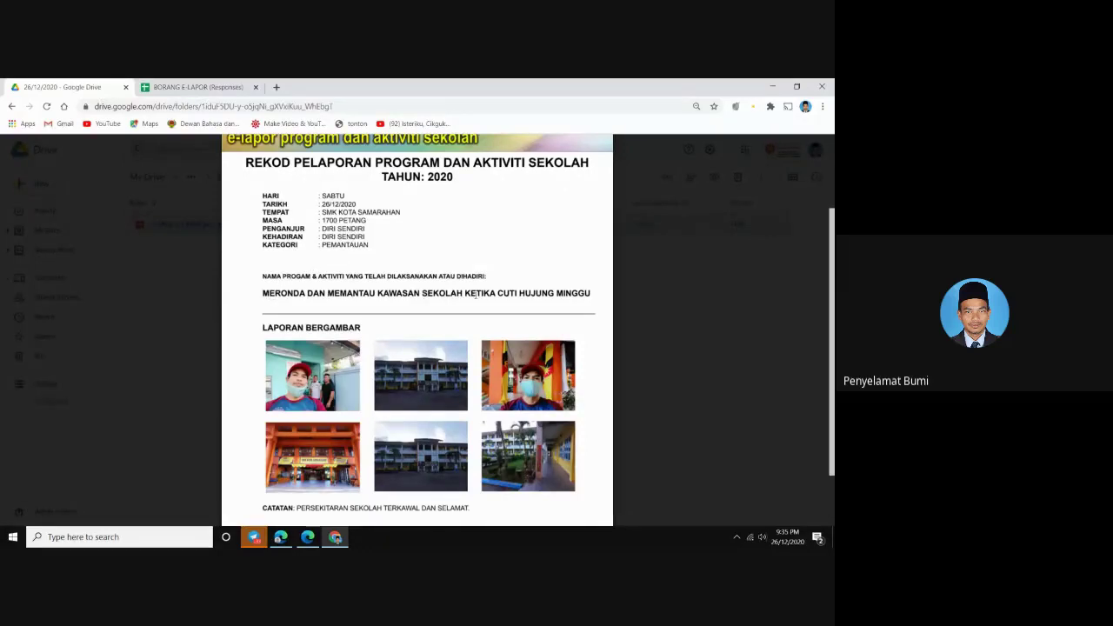
{"action": "scroll", "coordinate": [554, 293], "scroll_direction": "down", "scroll_amount": 1}
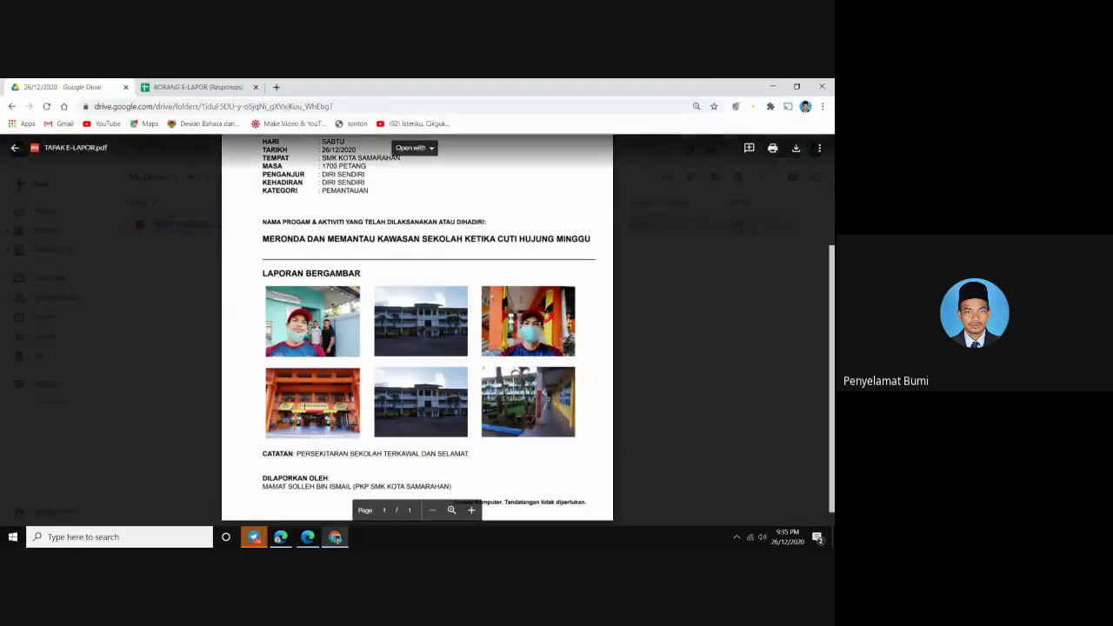
{"action": "scroll", "coordinate": [405, 388], "scroll_direction": "down", "scroll_amount": 1}
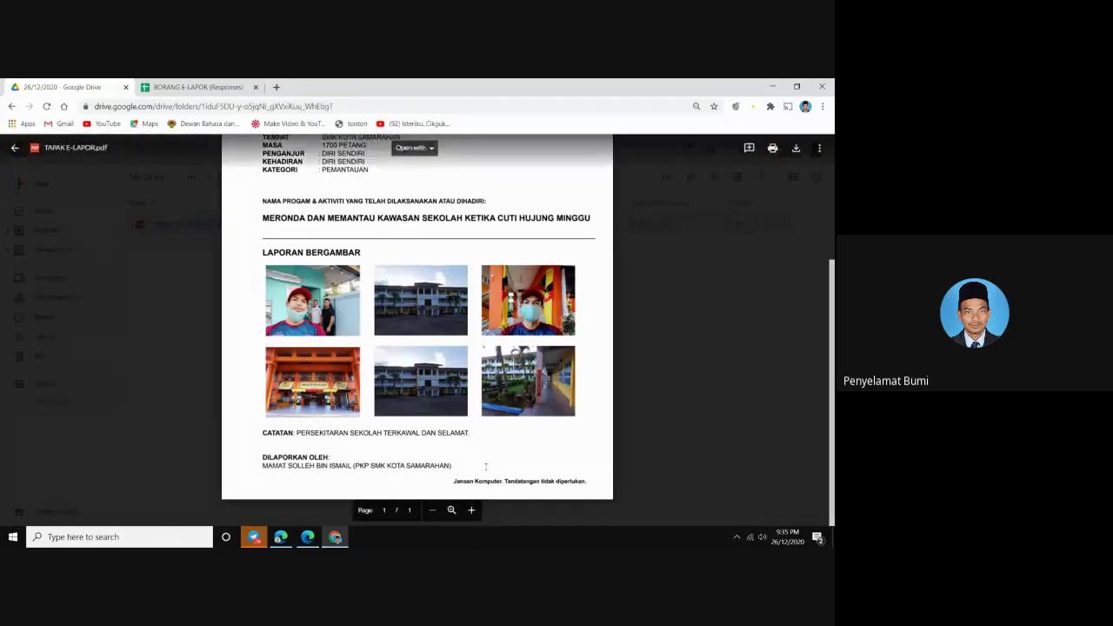
{"action": "scroll", "coordinate": [562, 448], "scroll_direction": "up", "scroll_amount": 1}
{"action": "scroll", "coordinate": [546, 426], "scroll_direction": "up", "scroll_amount": 2}
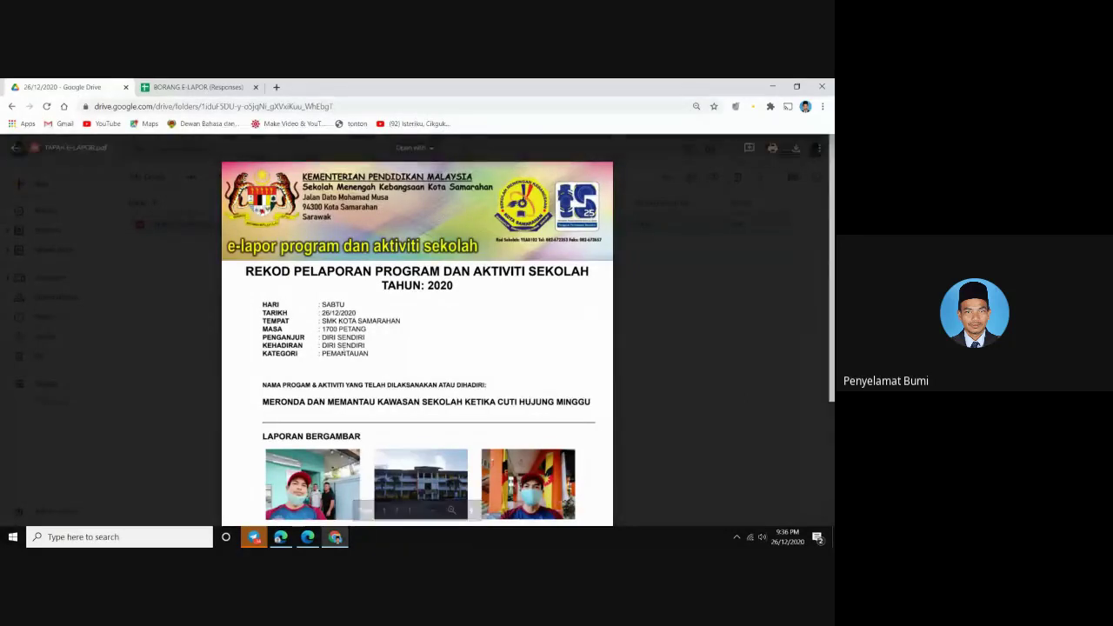
{"action": "scroll", "coordinate": [364, 397], "scroll_direction": "down", "scroll_amount": 3}
{"action": "scroll", "coordinate": [364, 398], "scroll_direction": "up", "scroll_amount": 3}
{"action": "scroll", "coordinate": [363, 397], "scroll_direction": "down", "scroll_amount": 1}
{"action": "scroll", "coordinate": [363, 397], "scroll_direction": "down", "scroll_amount": 3}
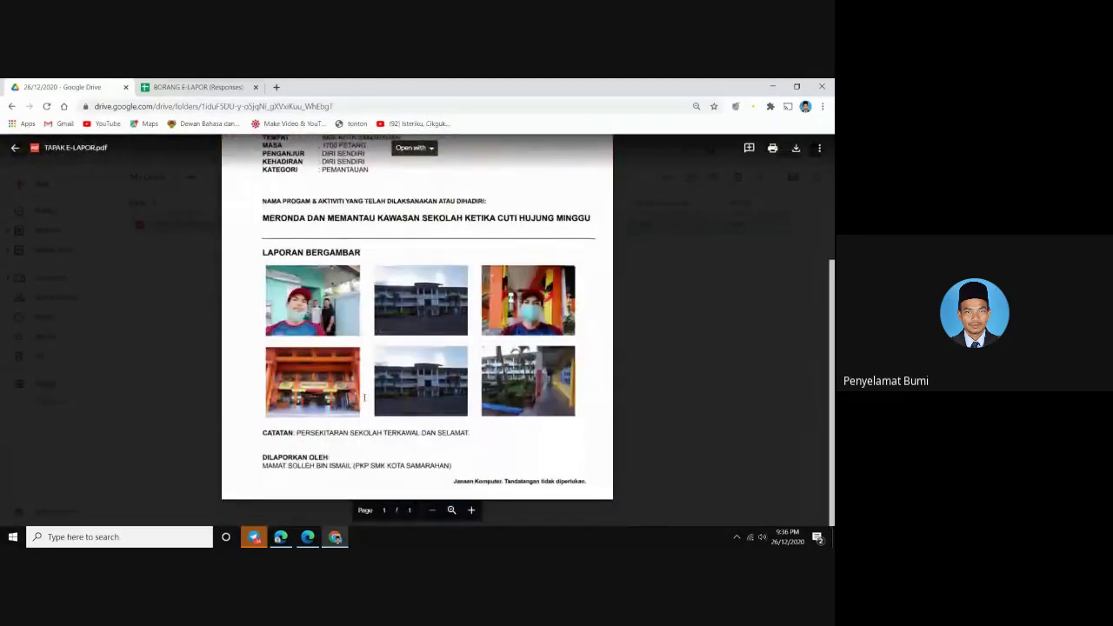
{"action": "scroll", "coordinate": [363, 397], "scroll_direction": "up", "scroll_amount": 3}
{"action": "scroll", "coordinate": [364, 397], "scroll_direction": "down", "scroll_amount": 1}
{"action": "scroll", "coordinate": [363, 395], "scroll_direction": "down", "scroll_amount": 3}
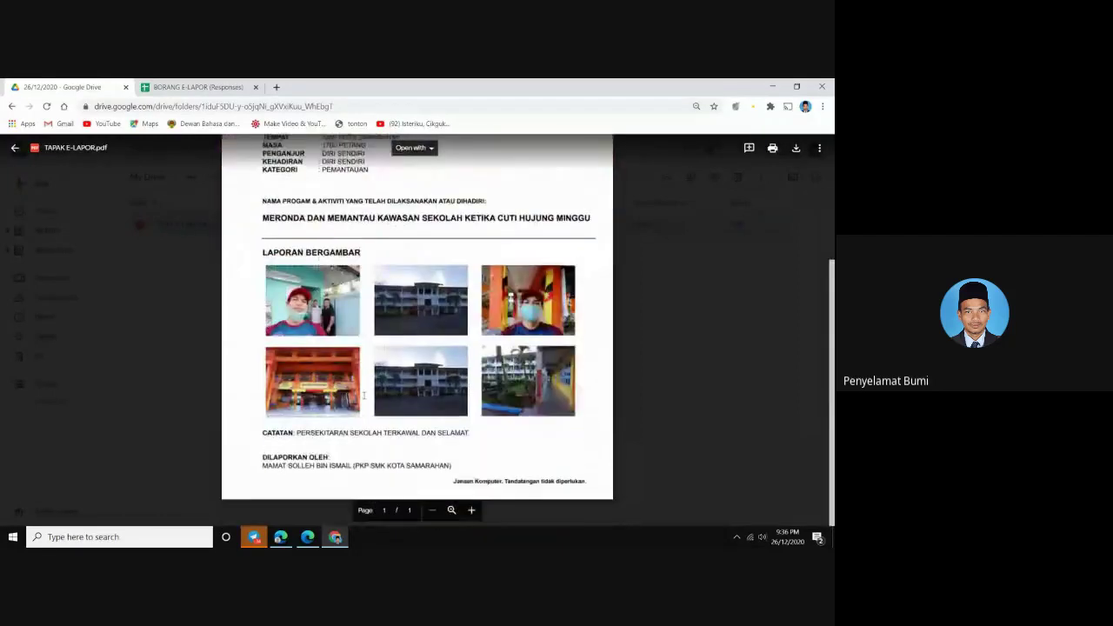
{"action": "scroll", "coordinate": [363, 396], "scroll_direction": "up", "scroll_amount": 4}
{"action": "scroll", "coordinate": [360, 378], "scroll_direction": "down", "scroll_amount": 3}
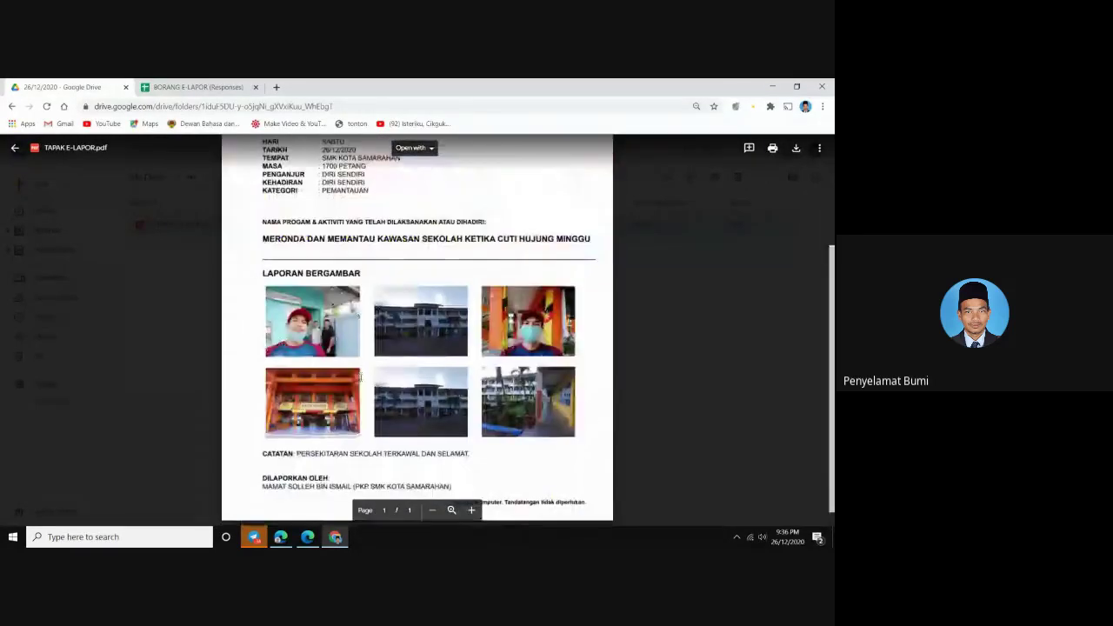
{"action": "scroll", "coordinate": [360, 378], "scroll_direction": "up", "scroll_amount": 3}
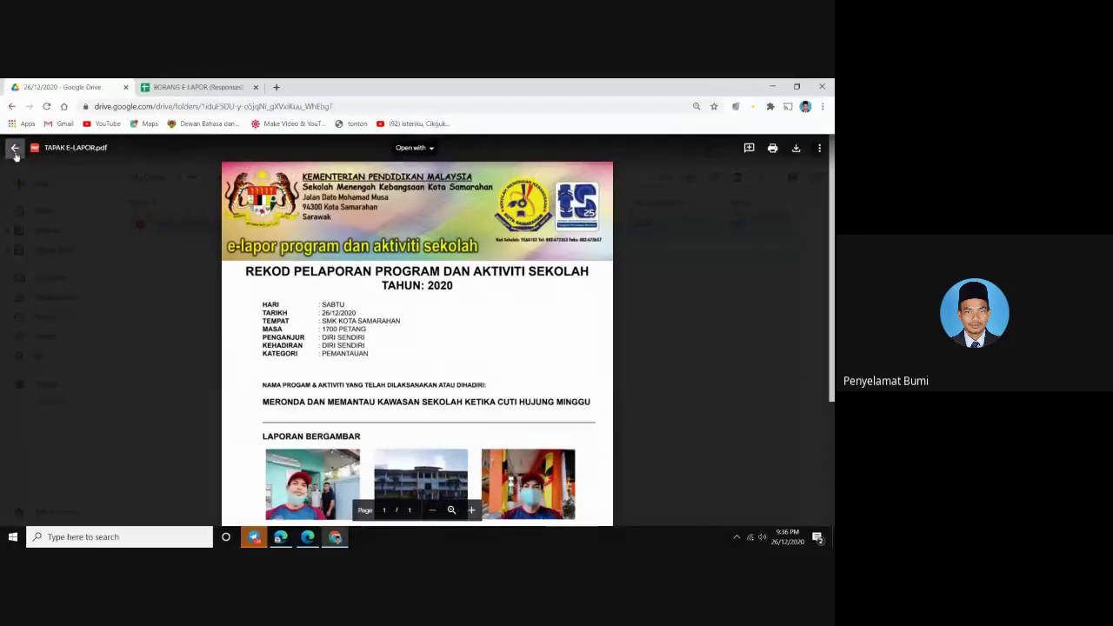
{"action": "scroll", "coordinate": [345, 330], "scroll_direction": "down", "scroll_amount": 2}
{"action": "scroll", "coordinate": [345, 331], "scroll_direction": "down", "scroll_amount": 1}
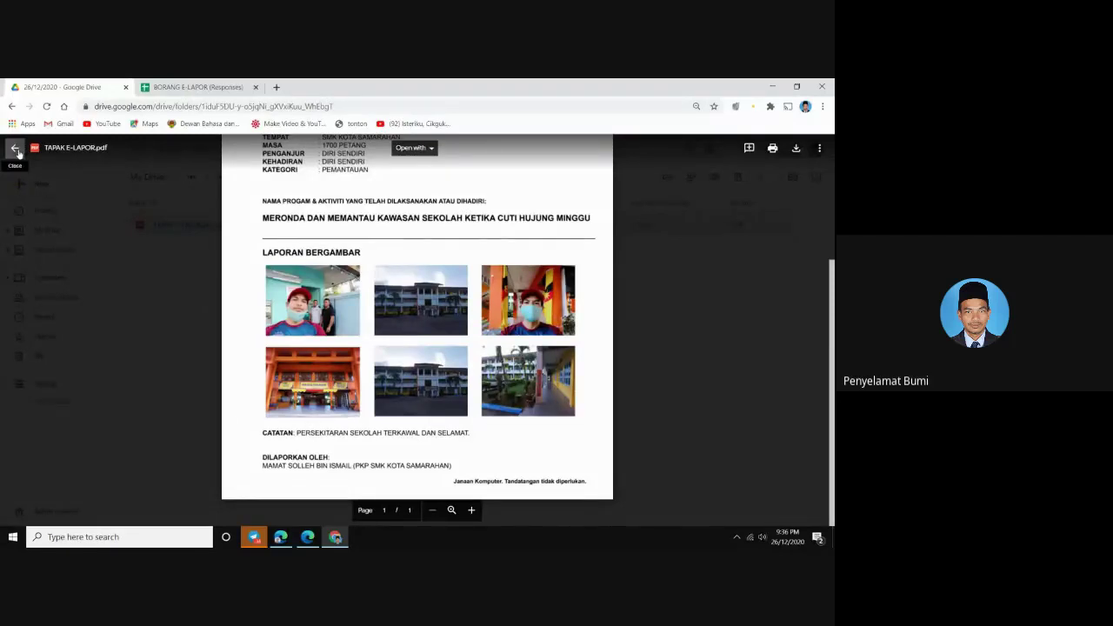
{"action": "scroll", "coordinate": [417, 331], "scroll_direction": "up", "scroll_amount": 3}
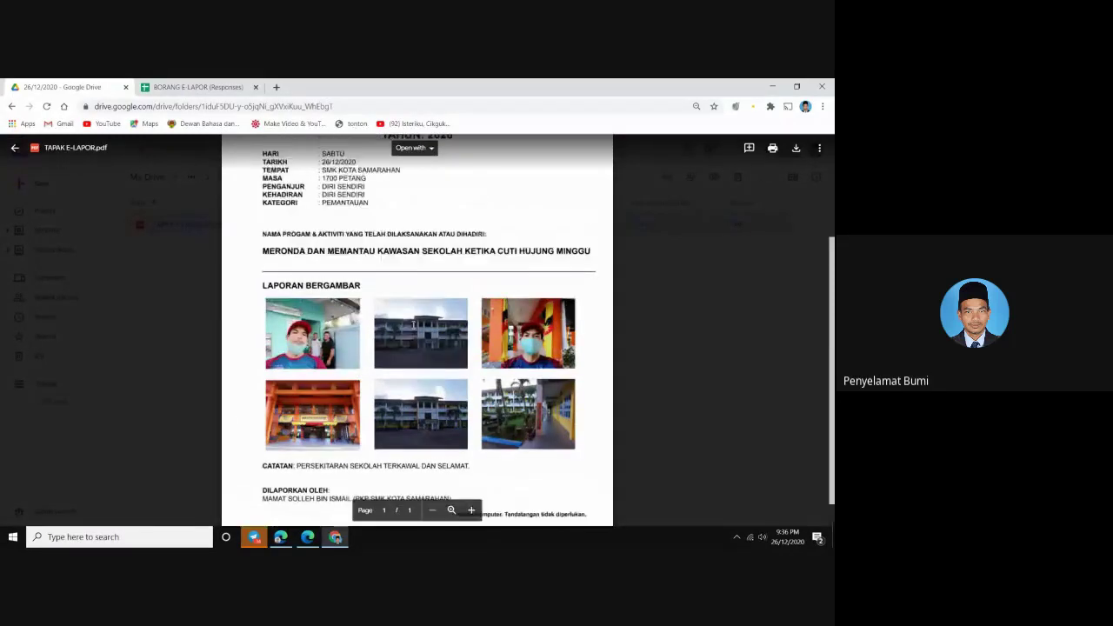
{"action": "scroll", "coordinate": [417, 330], "scroll_direction": "down", "scroll_amount": 2}
{"action": "scroll", "coordinate": [401, 328], "scroll_direction": "up", "scroll_amount": 3}
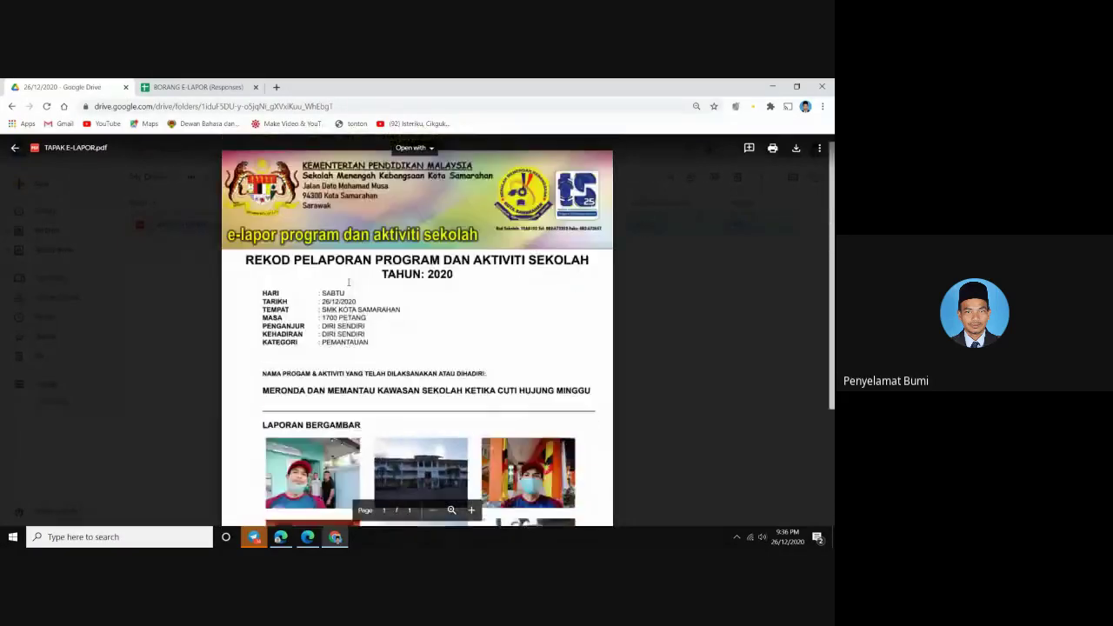
{"action": "scroll", "coordinate": [349, 296], "scroll_direction": "down", "scroll_amount": 3}
{"action": "scroll", "coordinate": [354, 310], "scroll_direction": "up", "scroll_amount": 3}
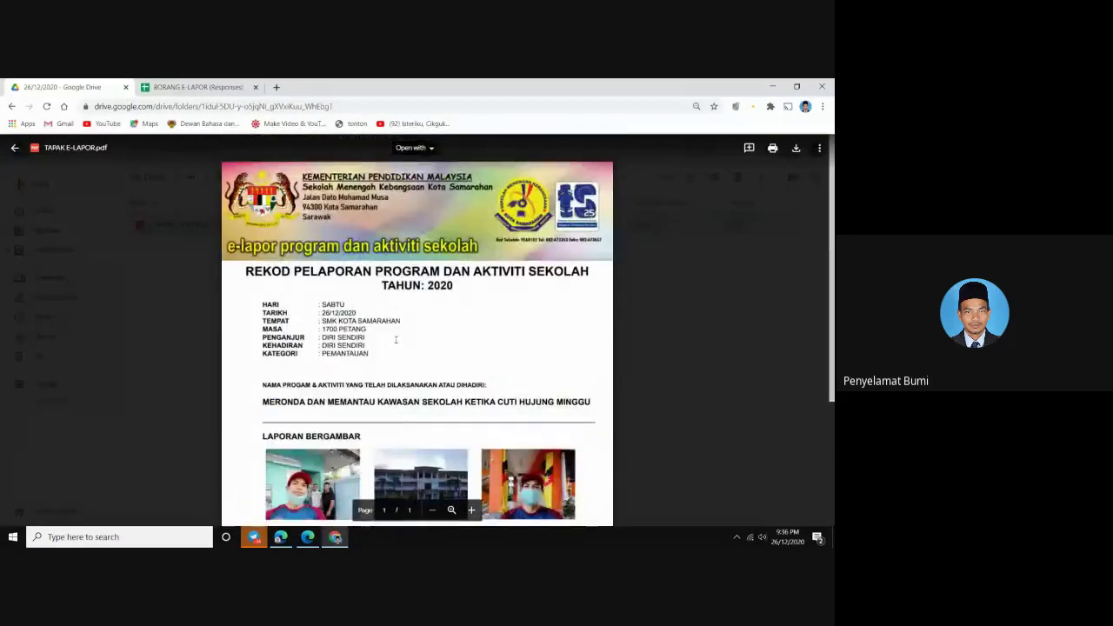
{"action": "left_click", "coordinate": [13, 151]}
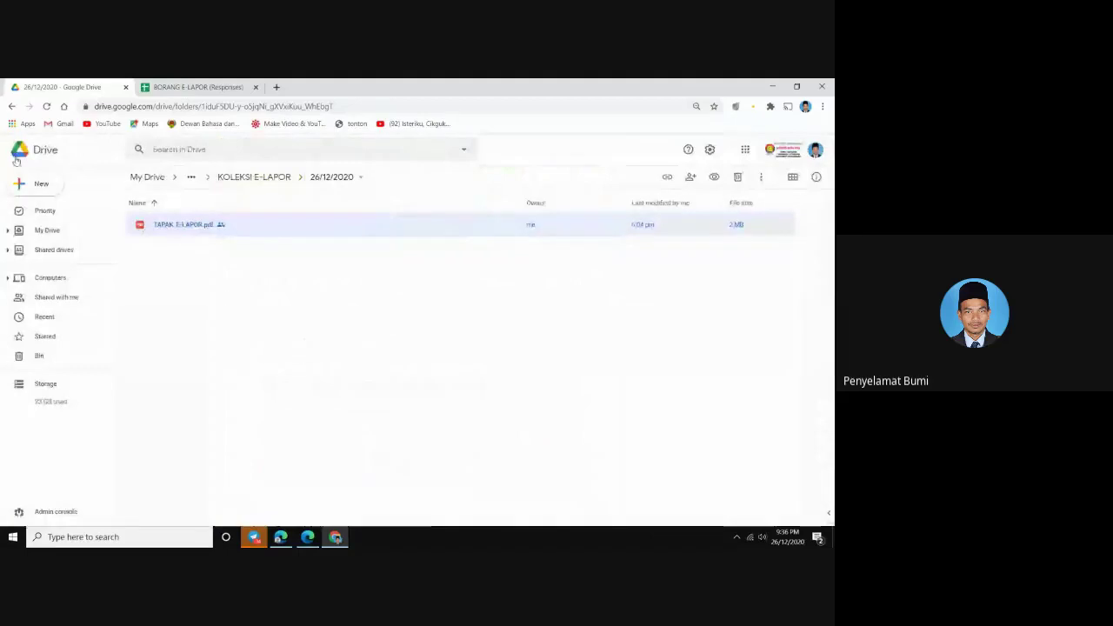
Go up to 0002 E-LAPOR, select the form, responses sheet and TAPAK E-LAPOR, and peek into GAMBAR E-LAPOR
{"action": "left_click", "coordinate": [248, 179]}
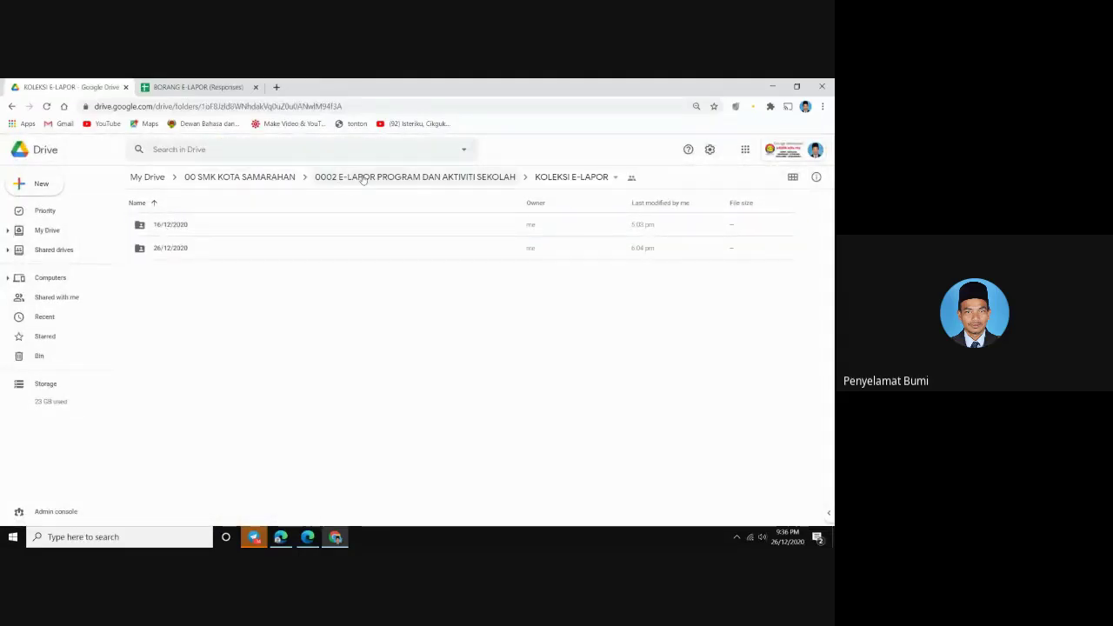
{"action": "left_click", "coordinate": [363, 178]}
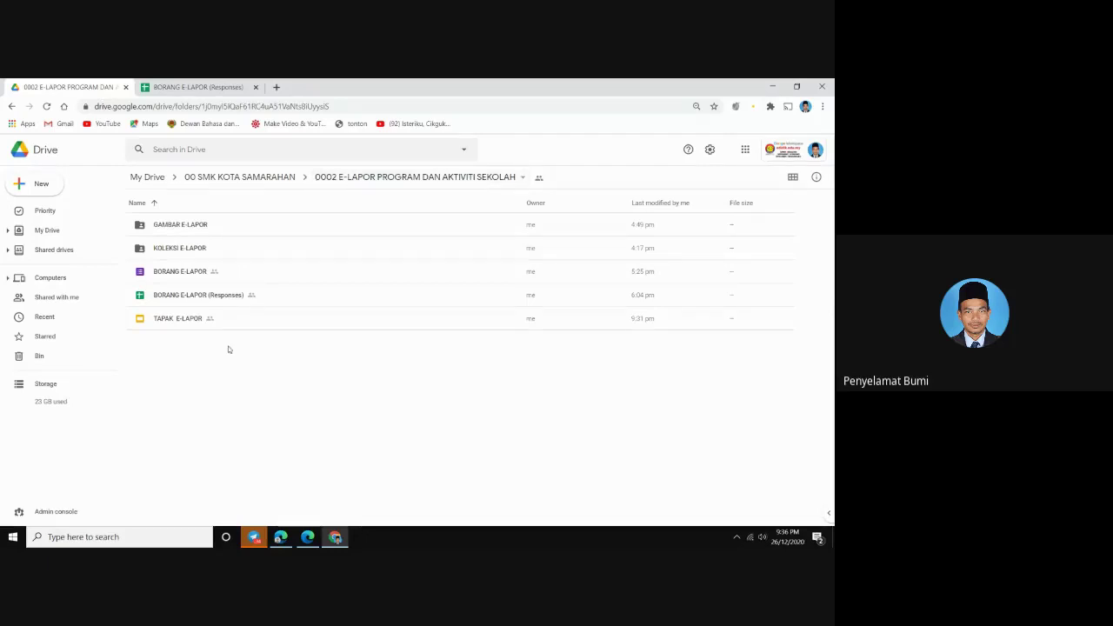
{"action": "left_click", "coordinate": [165, 272]}
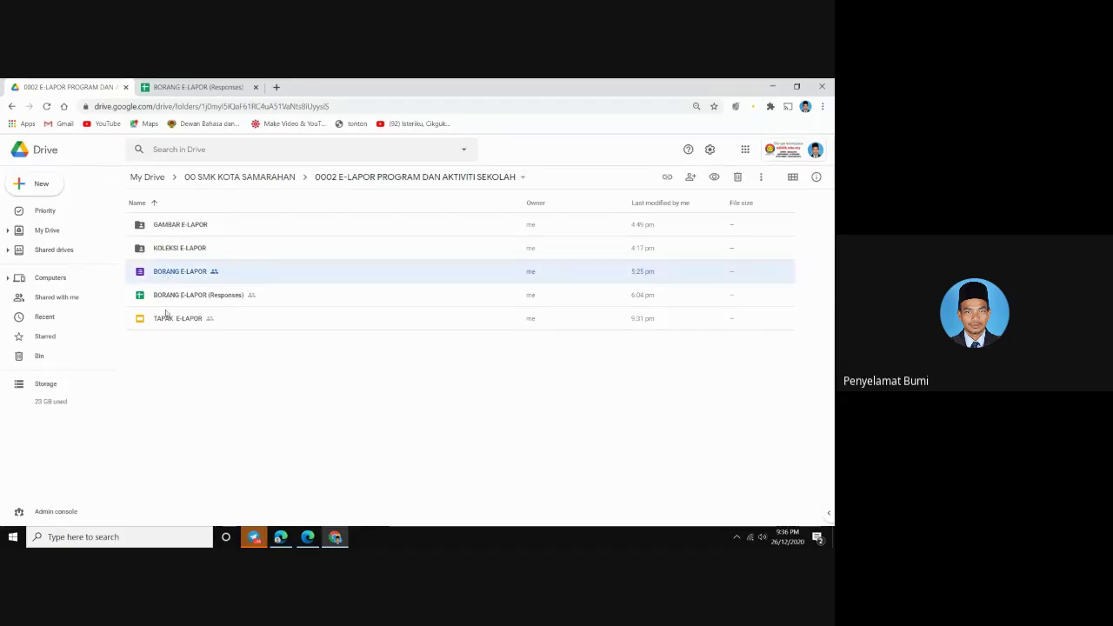
{"action": "left_click", "coordinate": [170, 300]}
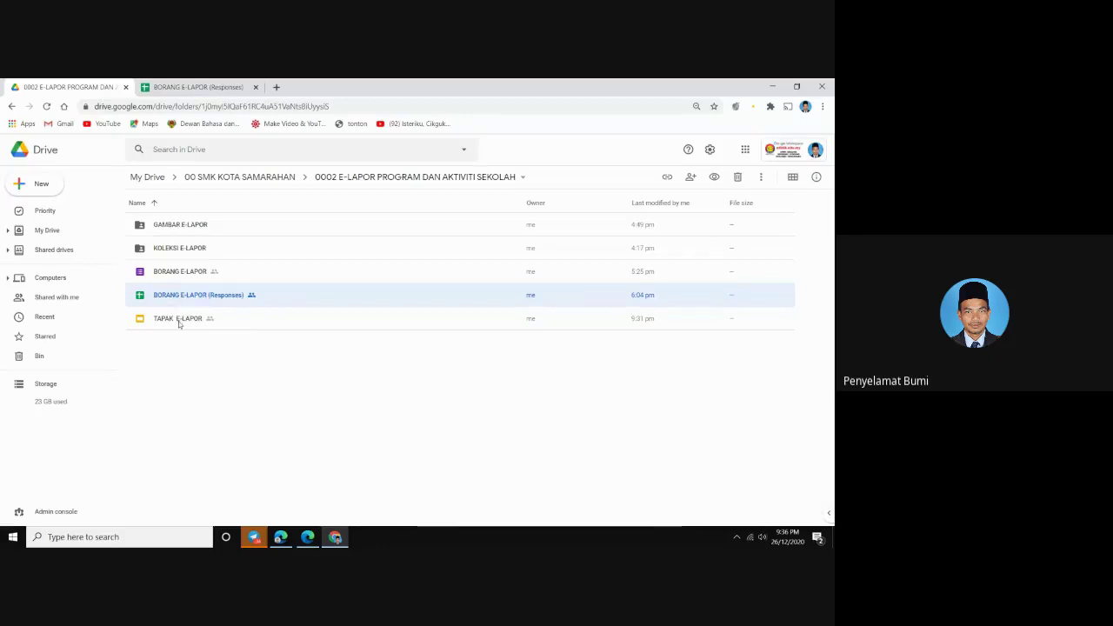
{"action": "left_click", "coordinate": [178, 322]}
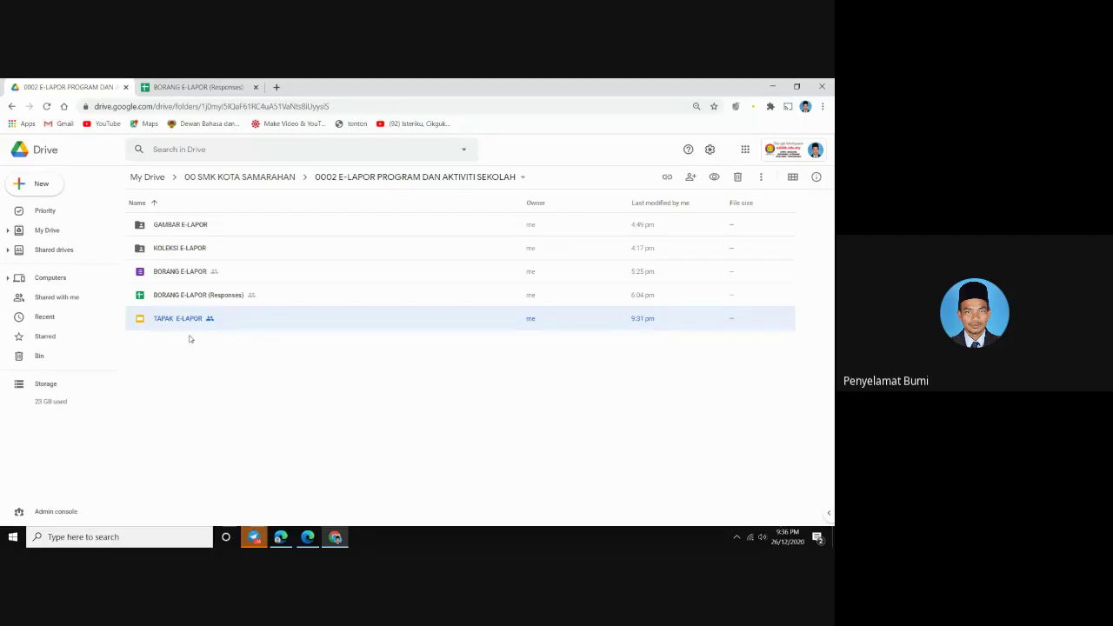
{"action": "double_click", "coordinate": [197, 227]}
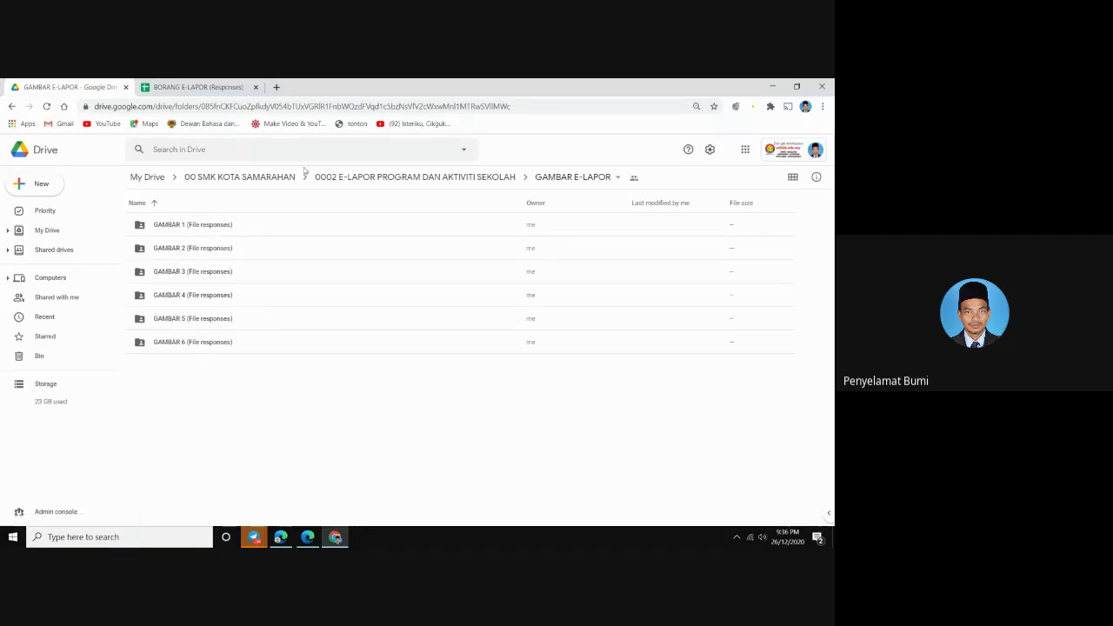
{"action": "left_click", "coordinate": [349, 179]}
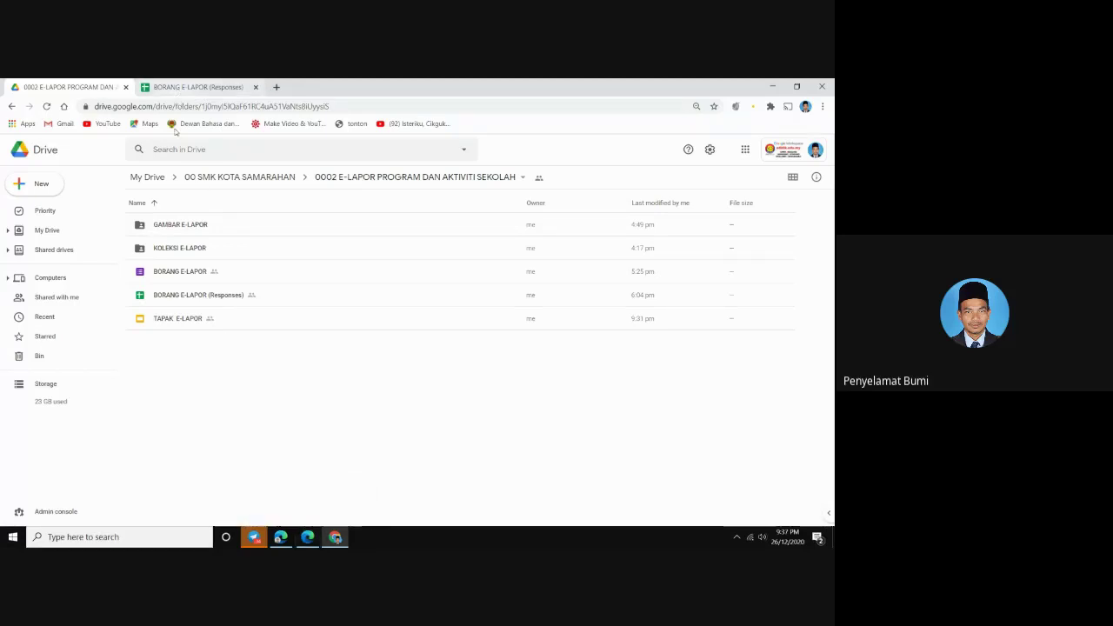
{"action": "left_click", "coordinate": [315, 534]}
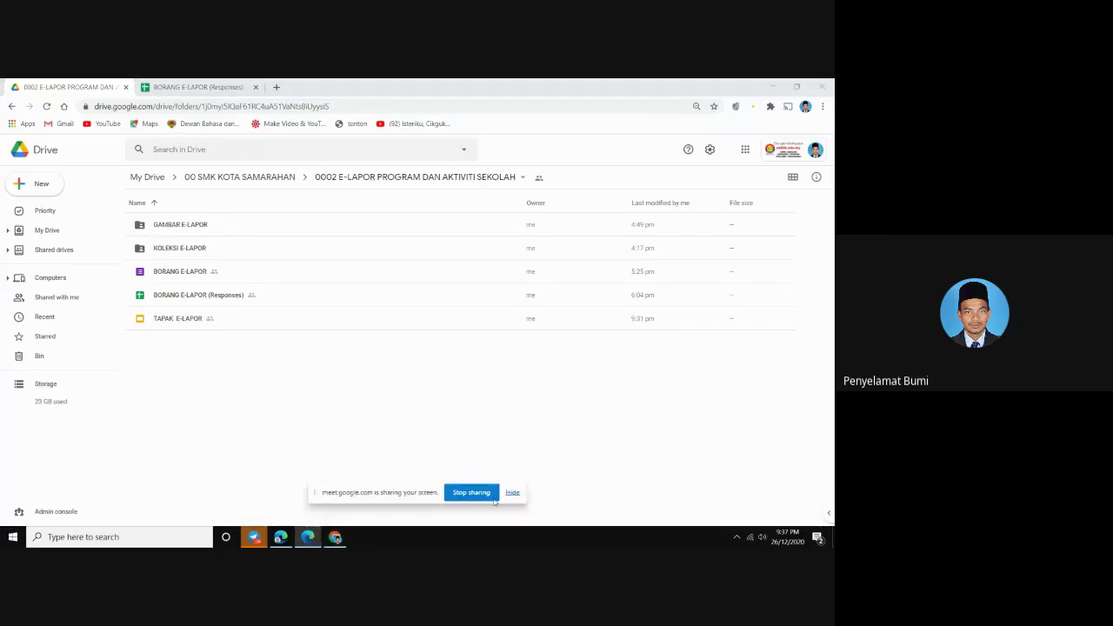
{"action": "left_click", "coordinate": [280, 537]}
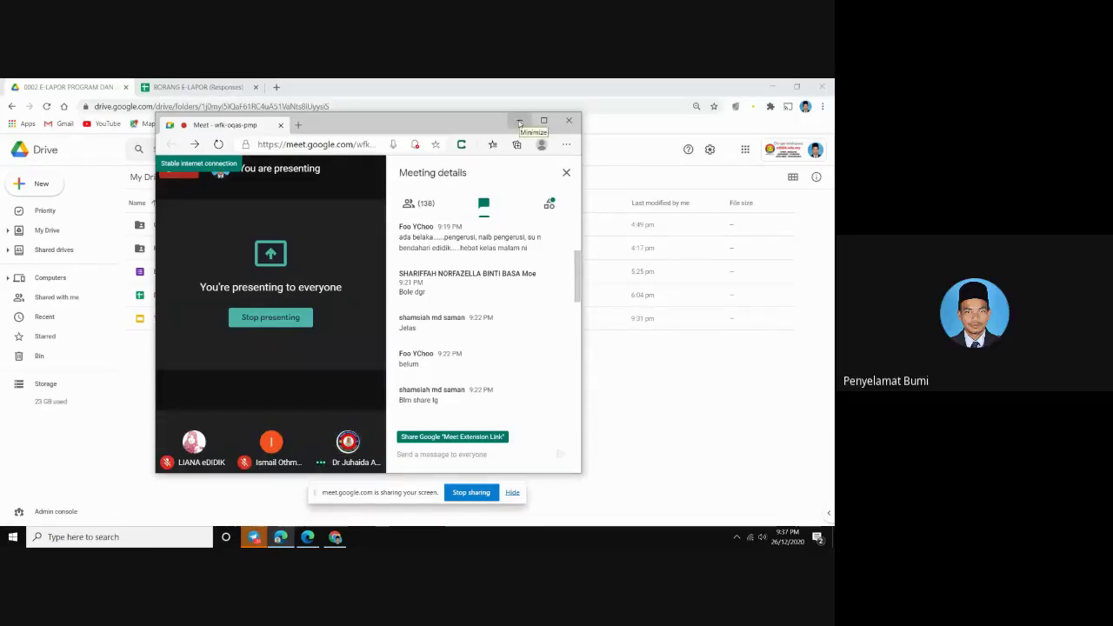
{"action": "left_click", "coordinate": [519, 122]}
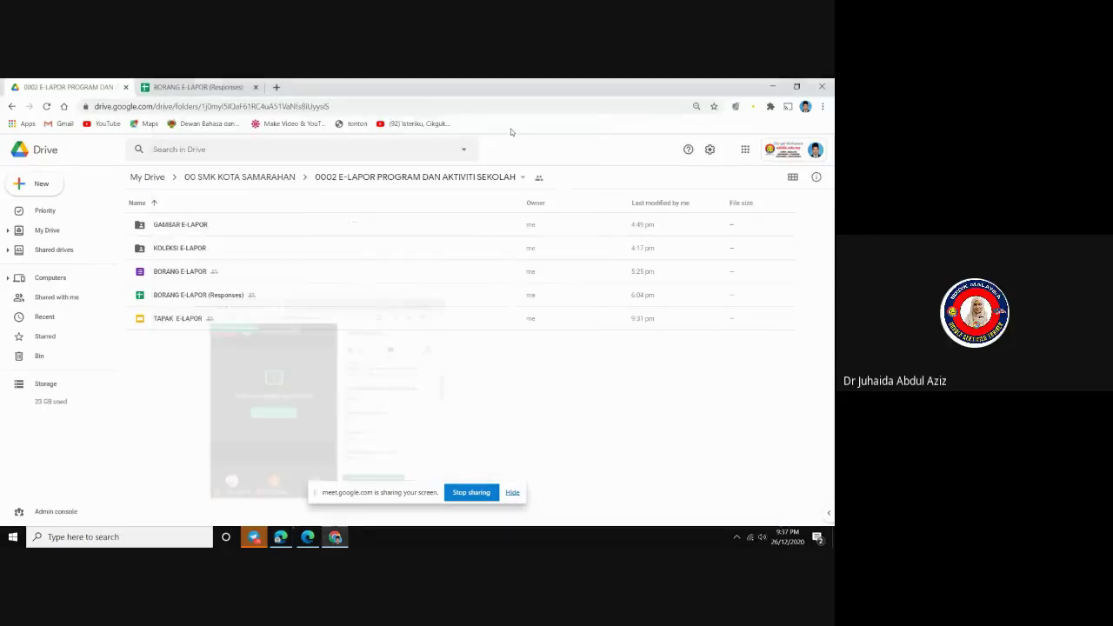
Open the BORANG E-LAPOR (Responses) spreadsheet, close its duplicate, and open the BORANG E-LAPOR form
{"action": "double_click", "coordinate": [185, 296]}
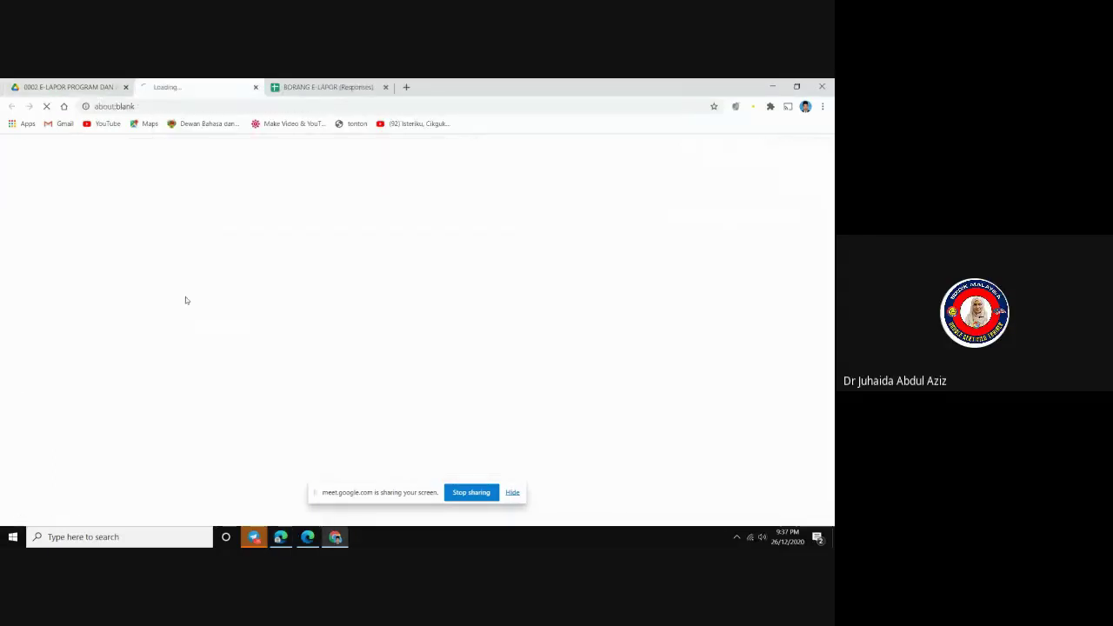
{"action": "left_click", "coordinate": [256, 88]}
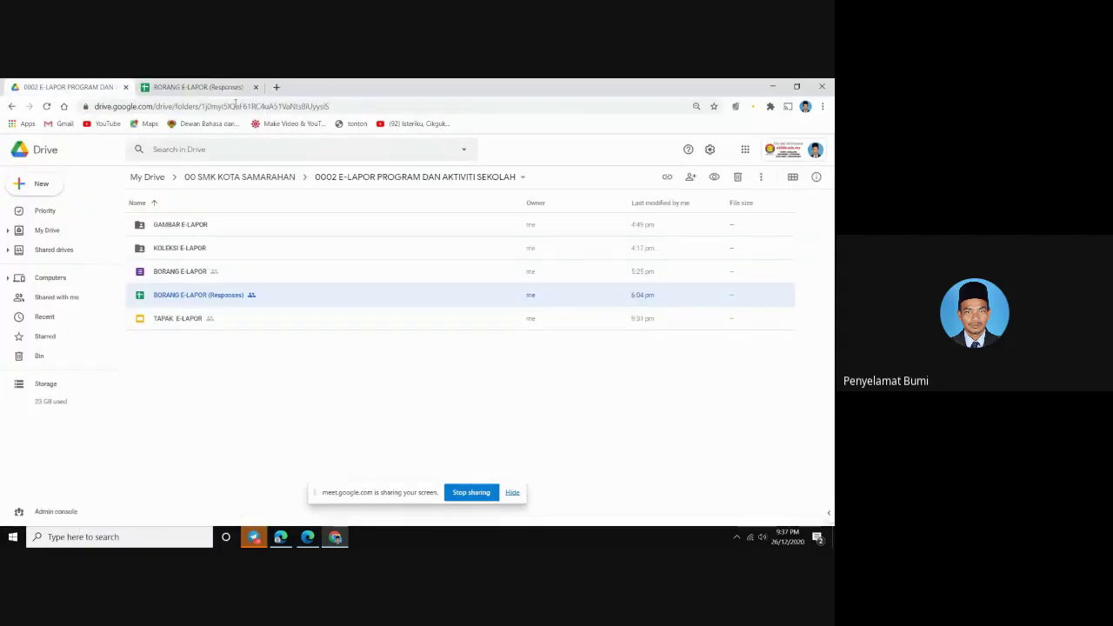
{"action": "double_click", "coordinate": [172, 273]}
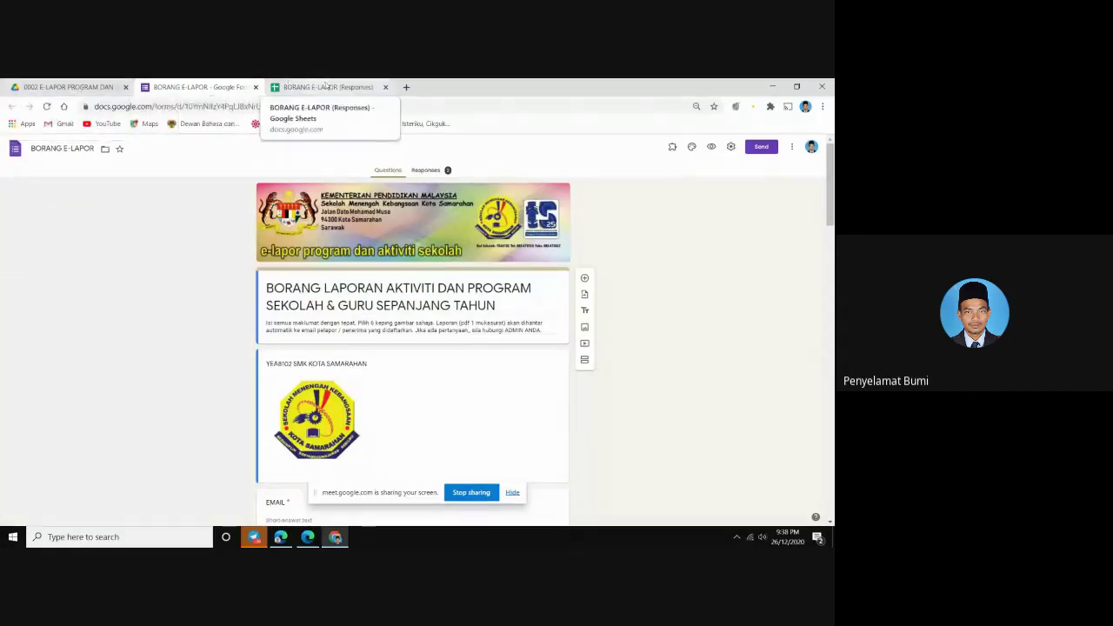
Look at the responses spreadsheet, return to the Drive folder listing, and bring Google Meet forward
{"action": "left_click", "coordinate": [291, 87]}
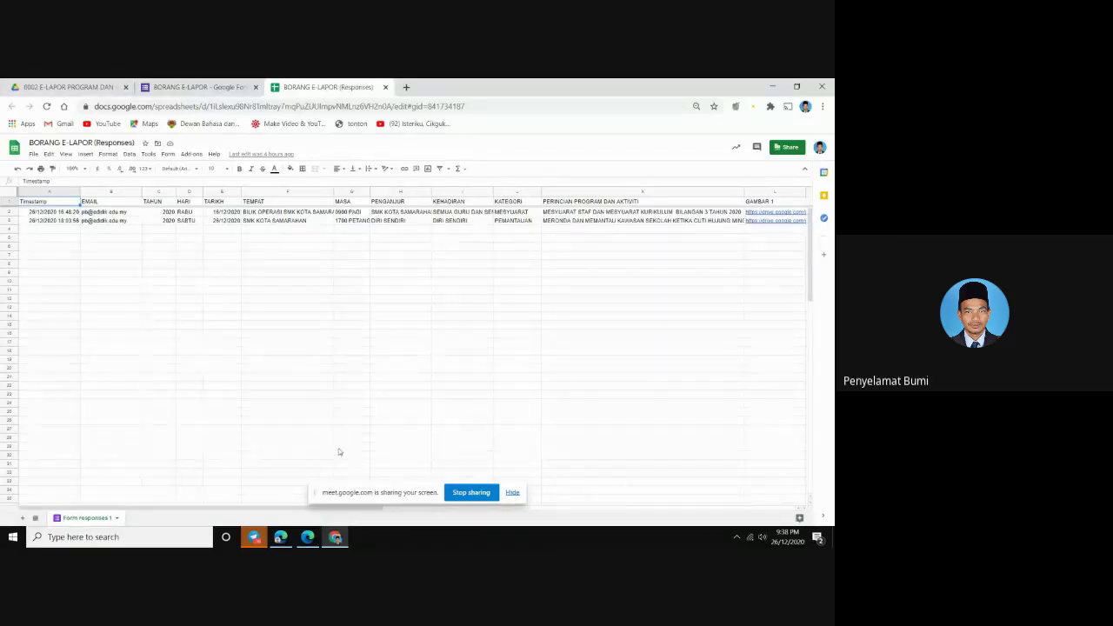
{"action": "left_click", "coordinate": [46, 90]}
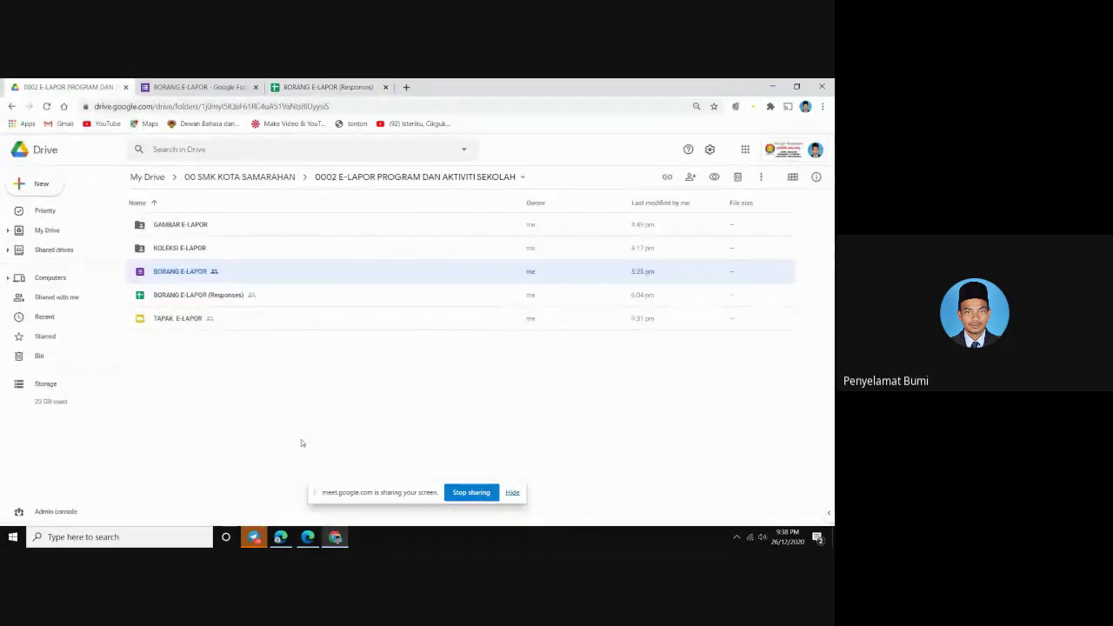
{"action": "left_click", "coordinate": [279, 537]}
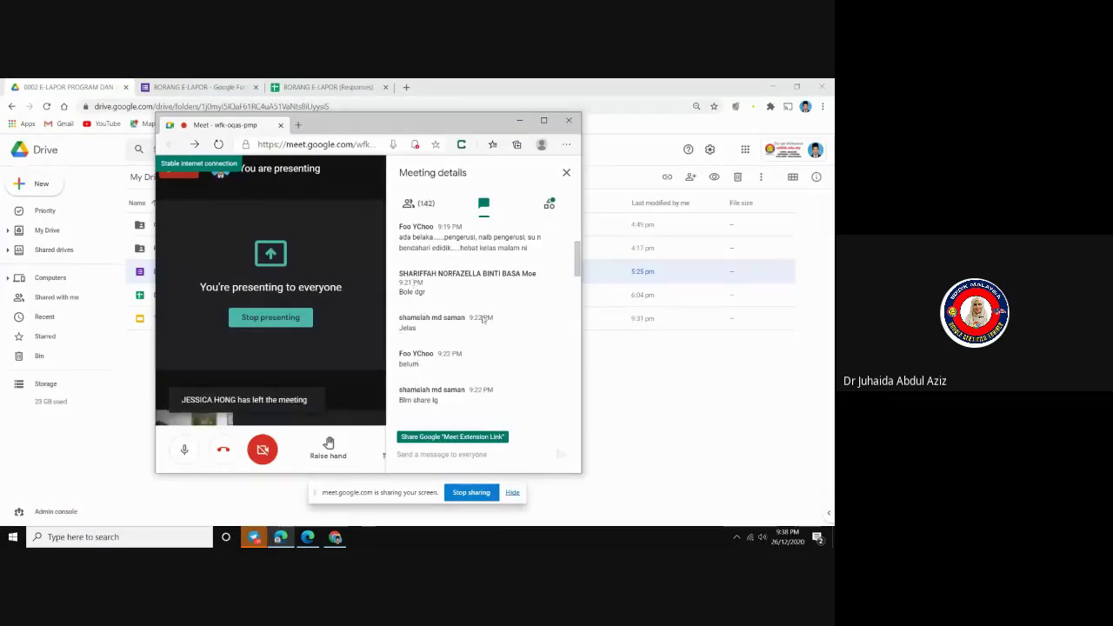
Scroll through the participants' questions in the Meet chat, up to the 9:43 PM messages
{"action": "scroll", "coordinate": [435, 313], "scroll_direction": "down", "scroll_amount": 3}
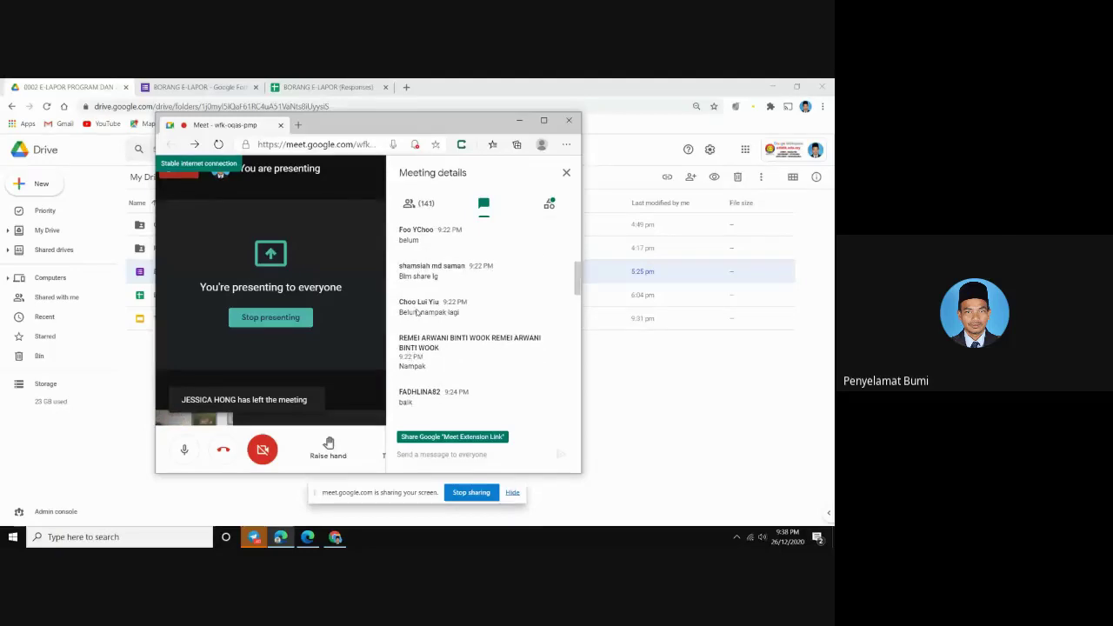
{"action": "scroll", "coordinate": [417, 311], "scroll_direction": "down", "scroll_amount": 5}
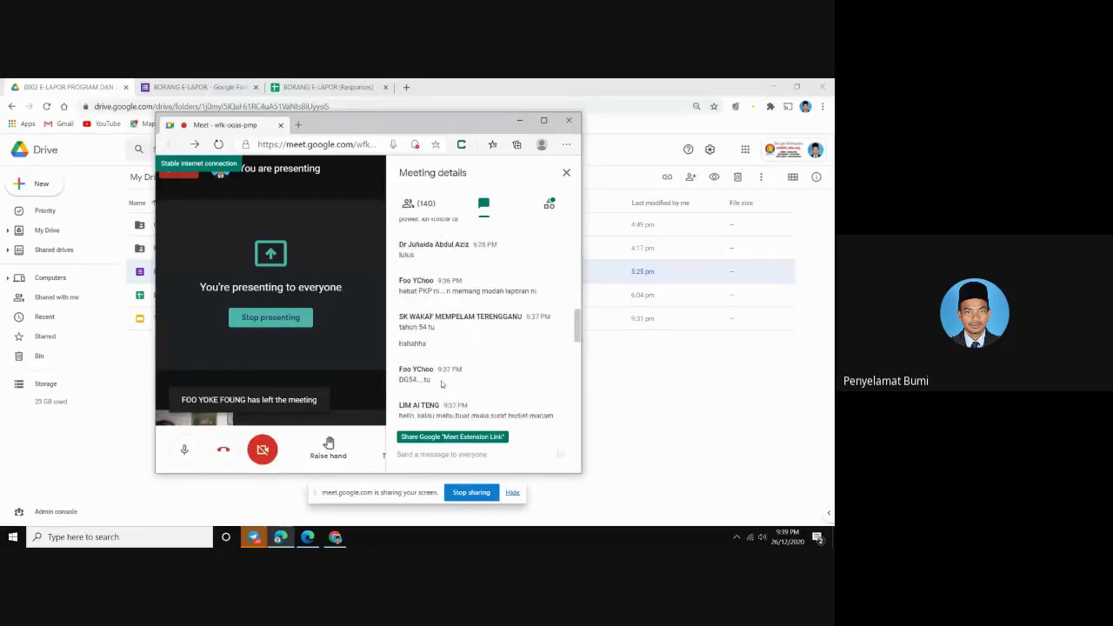
{"action": "scroll", "coordinate": [434, 381], "scroll_direction": "down", "scroll_amount": 2}
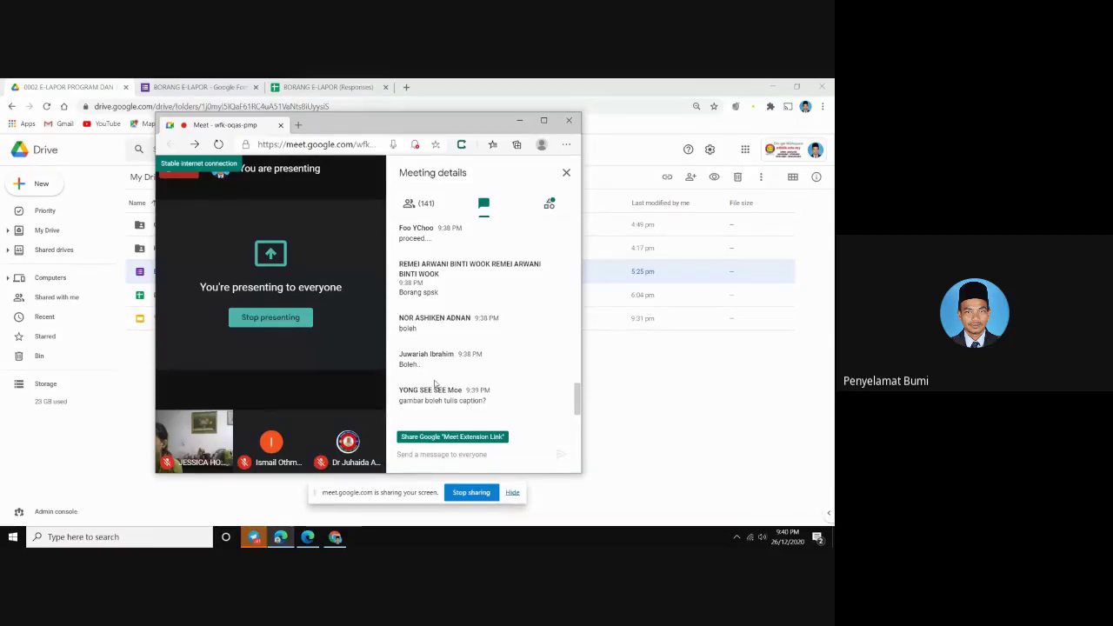
{"action": "scroll", "coordinate": [434, 382], "scroll_direction": "up", "scroll_amount": 6}
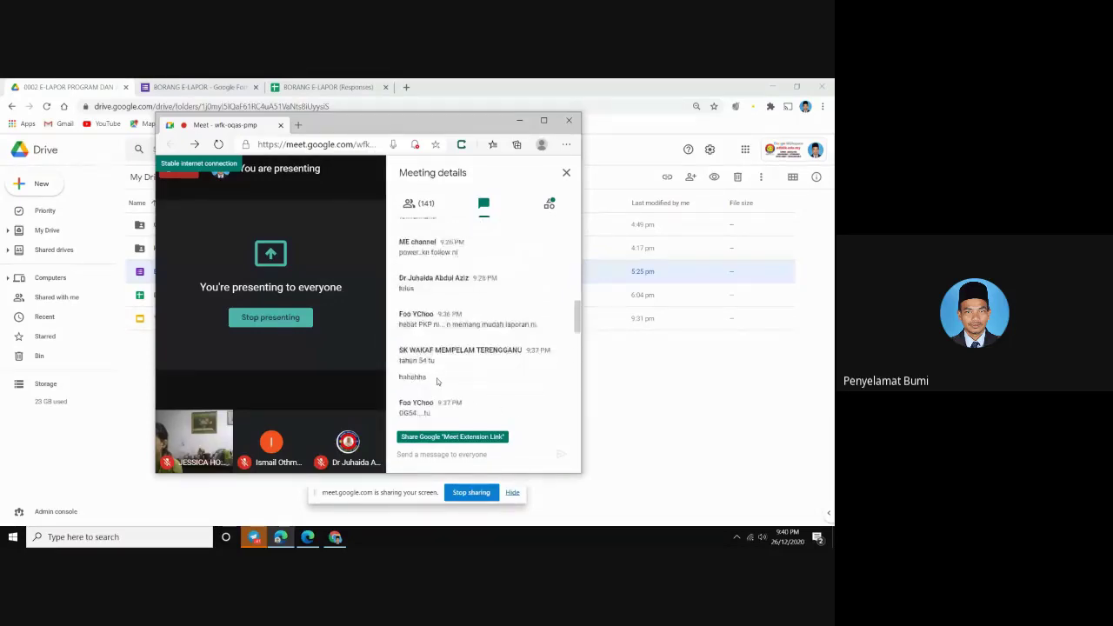
{"action": "scroll", "coordinate": [437, 381], "scroll_direction": "up", "scroll_amount": 8}
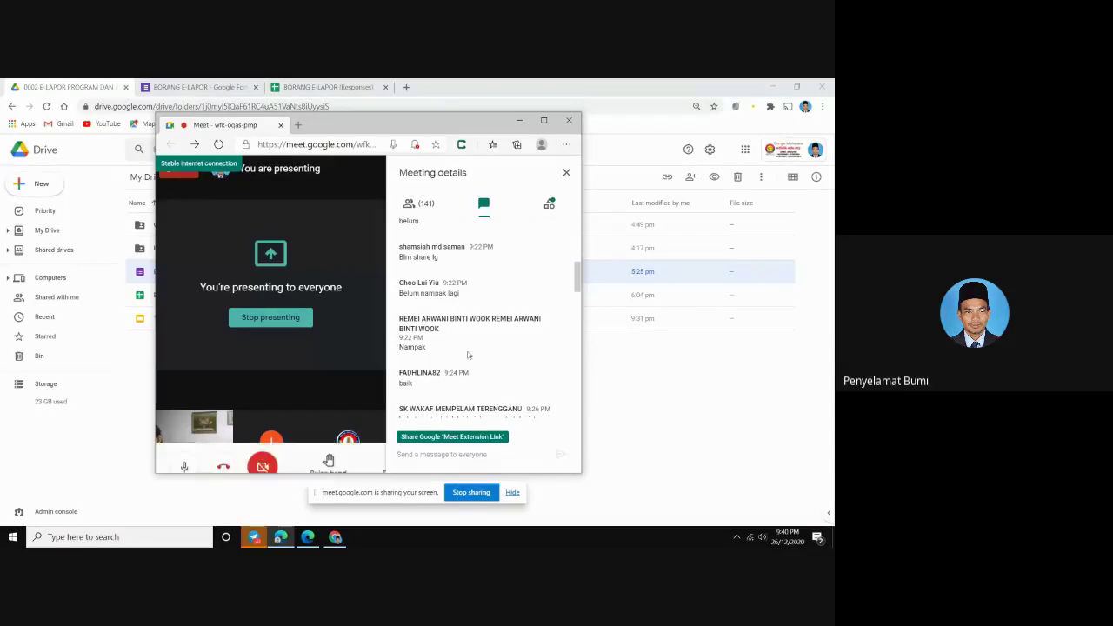
{"action": "scroll", "coordinate": [452, 343], "scroll_direction": "up", "scroll_amount": 5}
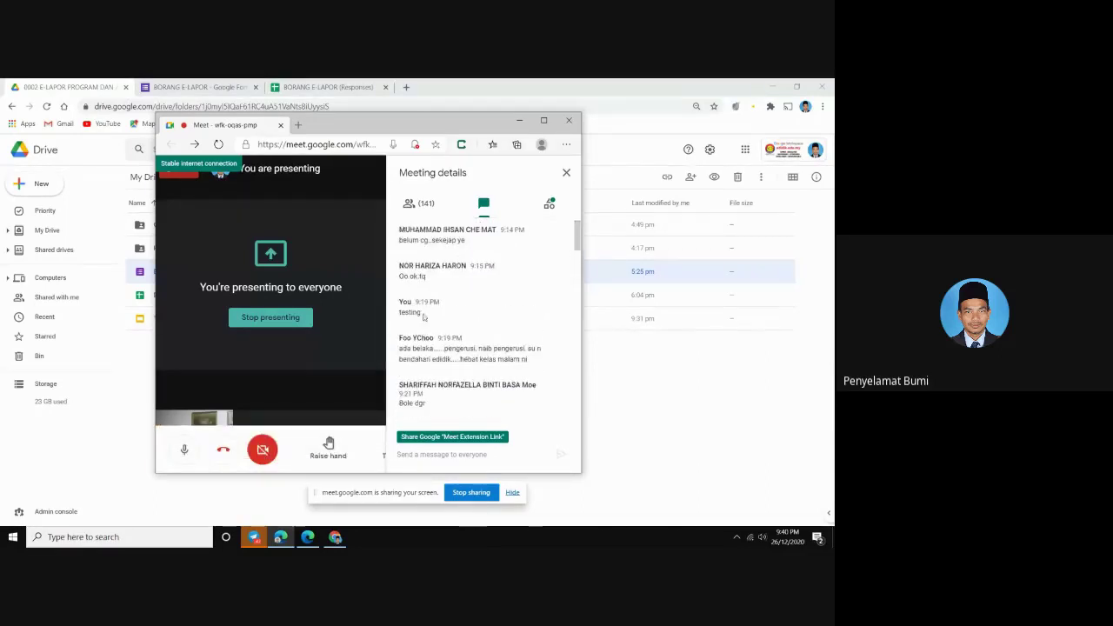
{"action": "scroll", "coordinate": [435, 326], "scroll_direction": "down", "scroll_amount": 12}
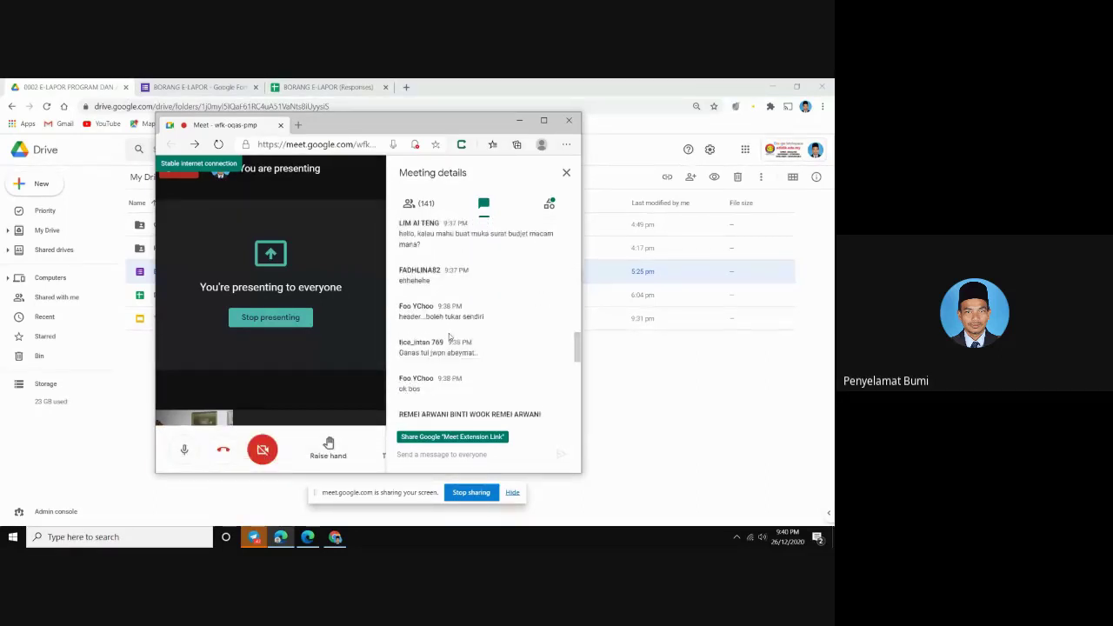
{"action": "scroll", "coordinate": [450, 344], "scroll_direction": "down", "scroll_amount": 6}
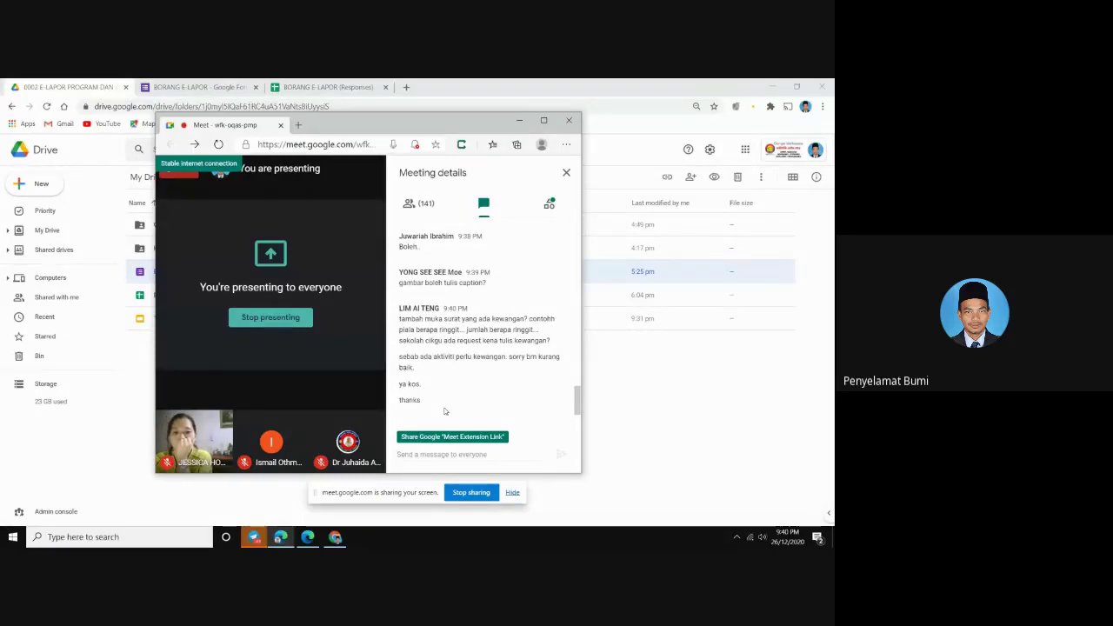
{"action": "mouse_move", "coordinate": [426, 407]}
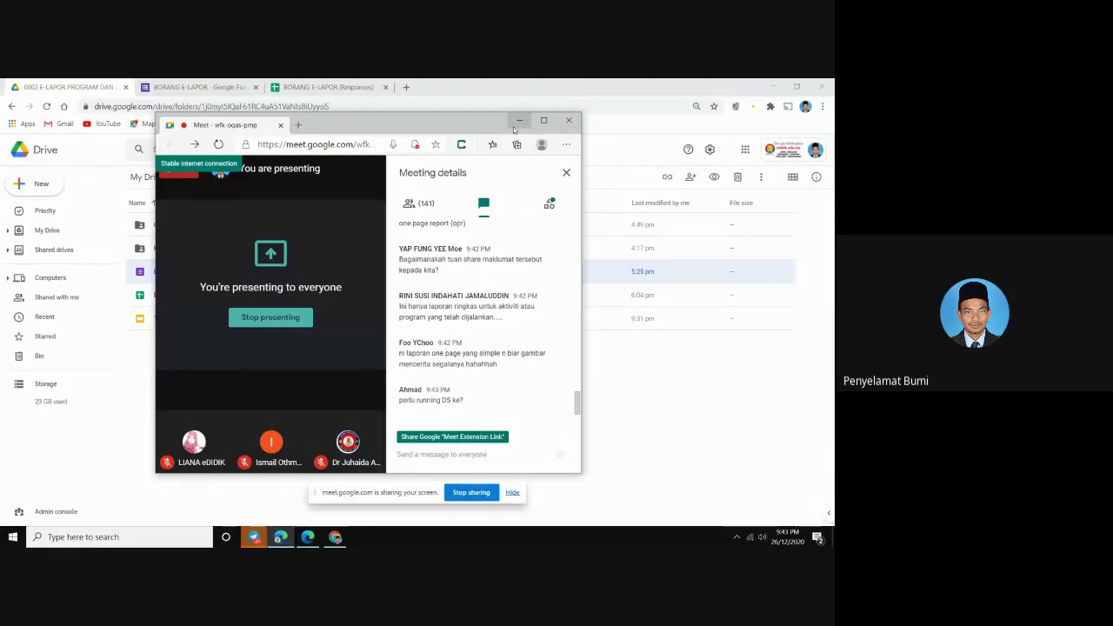
Minimize Meet to reveal Drive and view the BORANG E-LAPOR (Responses) spreadsheet
{"action": "left_click", "coordinate": [518, 121]}
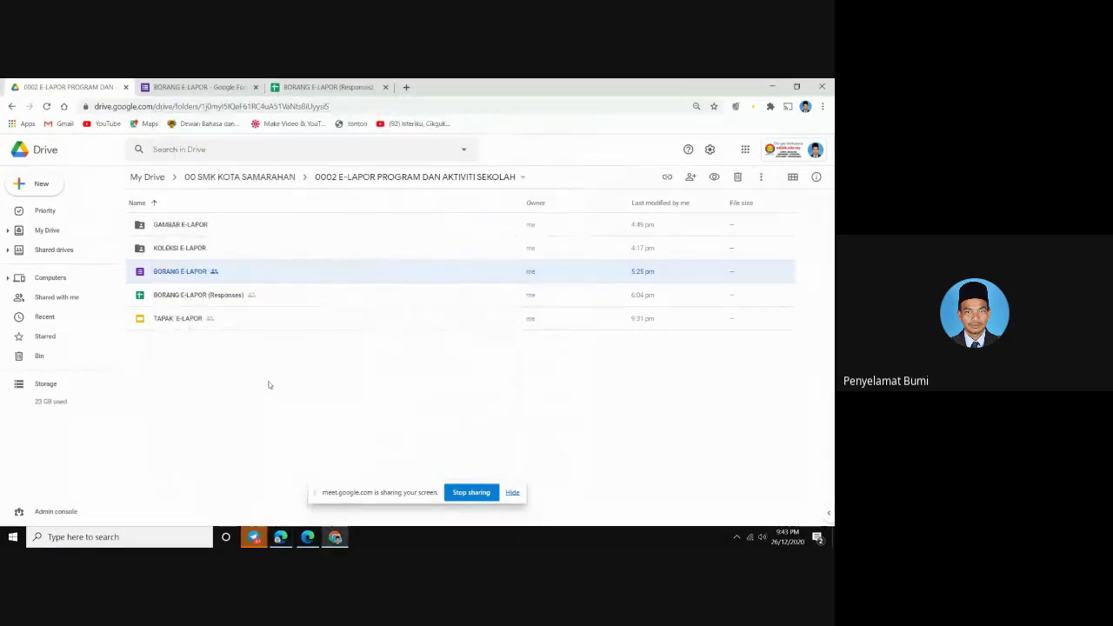
{"action": "left_click", "coordinate": [361, 424]}
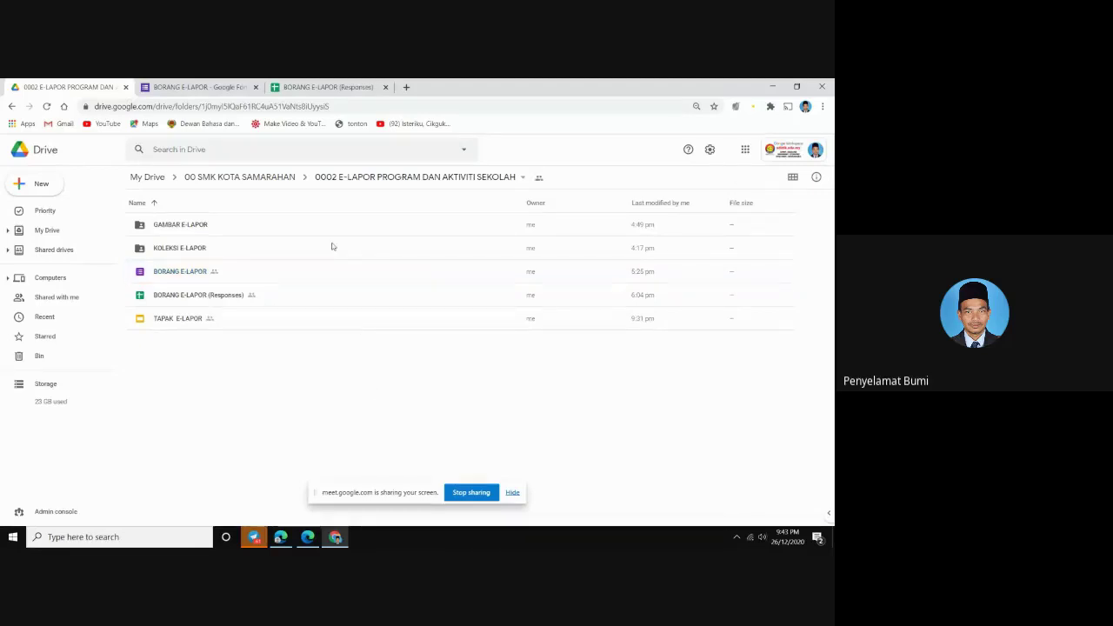
{"action": "left_click", "coordinate": [330, 89]}
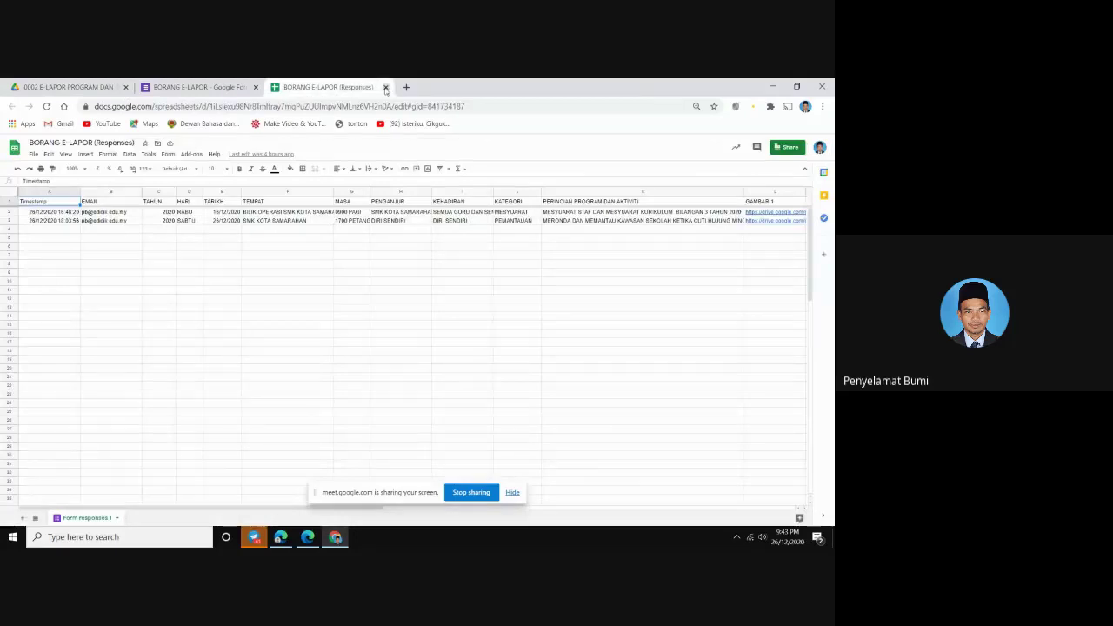
Minimize the browser, hide the screen-sharing notice, and reopen the Meet window over the desktop
{"action": "left_click", "coordinate": [772, 89]}
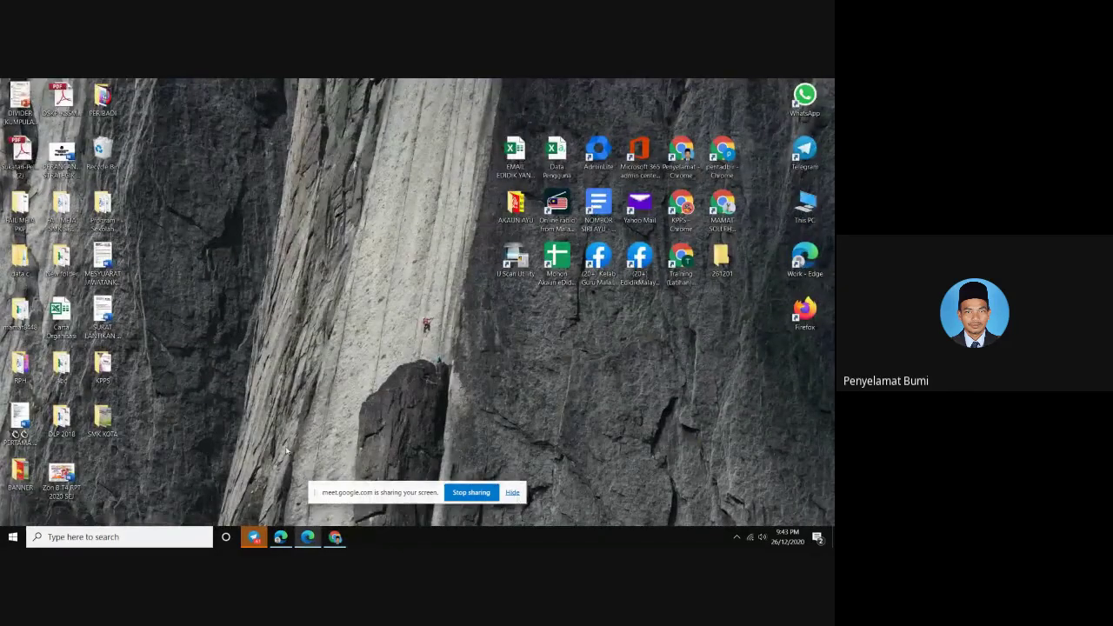
{"action": "left_click", "coordinate": [512, 492]}
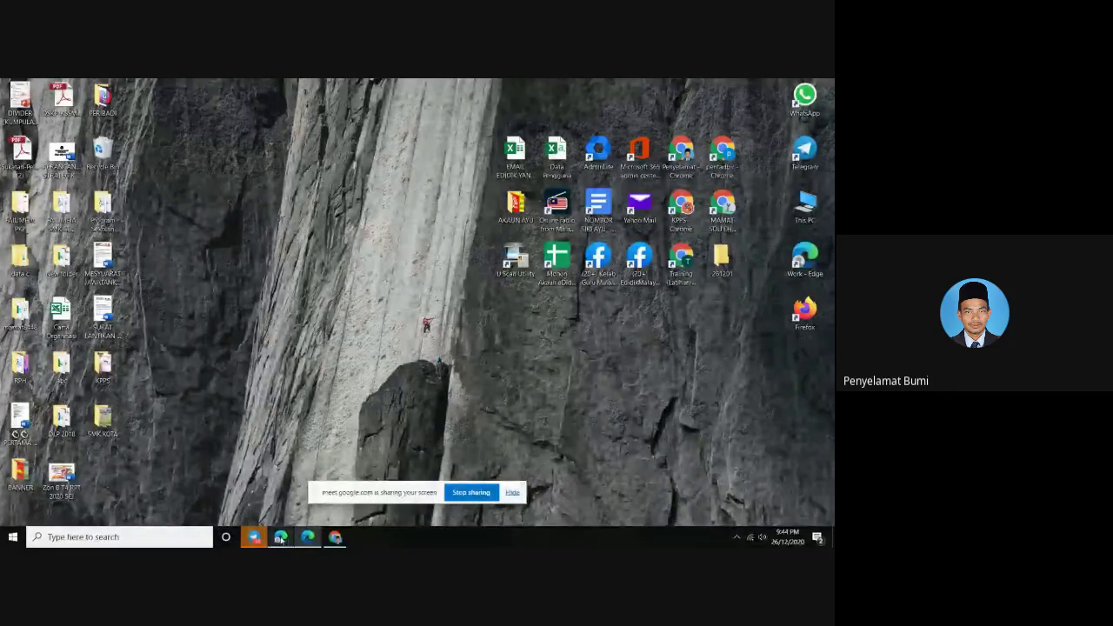
{"action": "left_click", "coordinate": [287, 500]}
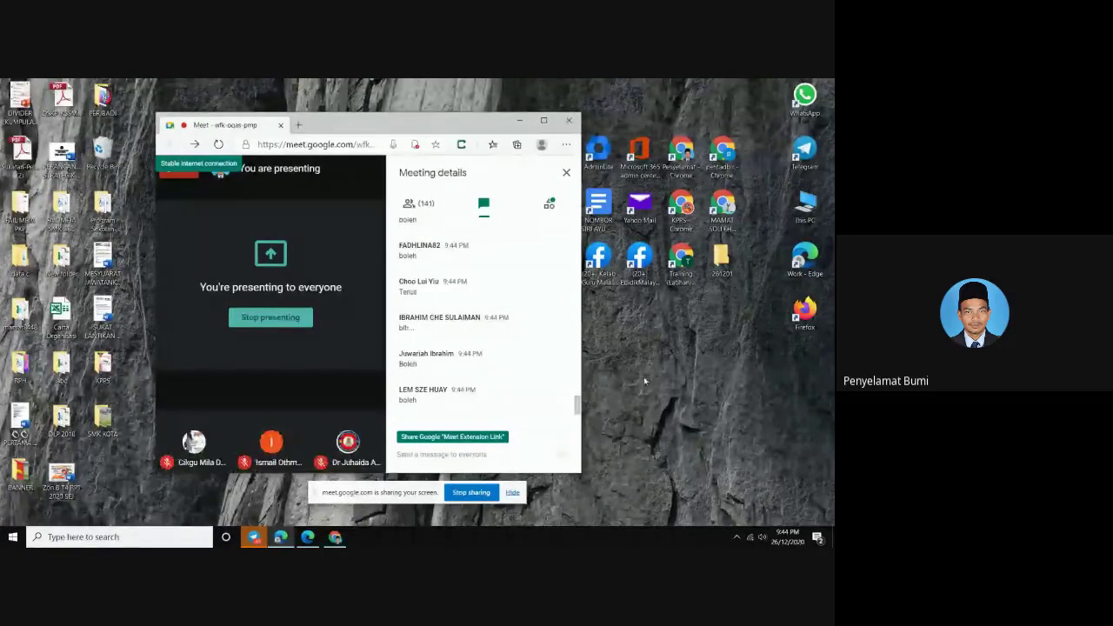
Shift the Meet window slightly up-left and scroll back through the earlier chat messages
{"action": "left_click_drag", "start_coordinate": [474, 123], "coordinate": [391, 113]}
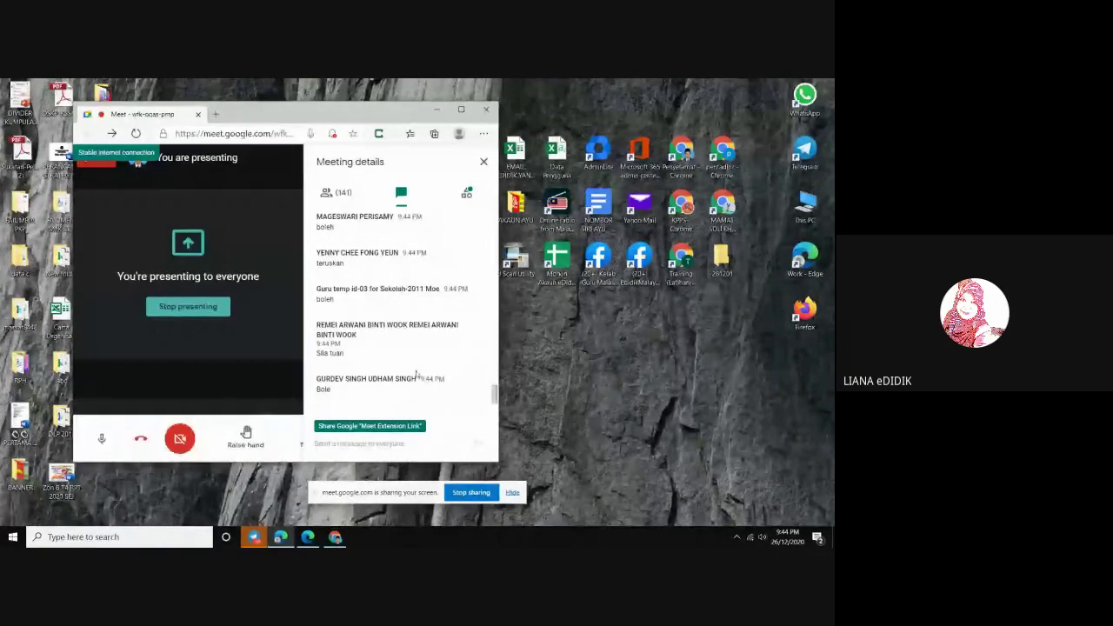
{"action": "scroll", "coordinate": [412, 361], "scroll_direction": "up", "scroll_amount": 1}
{"action": "scroll", "coordinate": [412, 361], "scroll_direction": "up", "scroll_amount": 4}
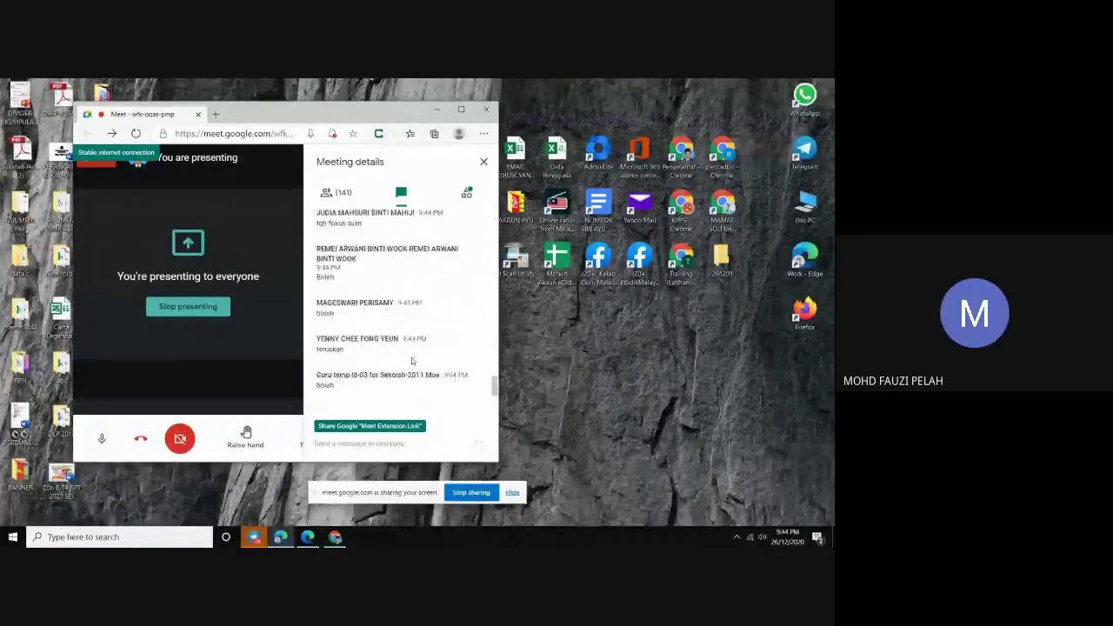
{"action": "scroll", "coordinate": [411, 357], "scroll_direction": "up", "scroll_amount": 5}
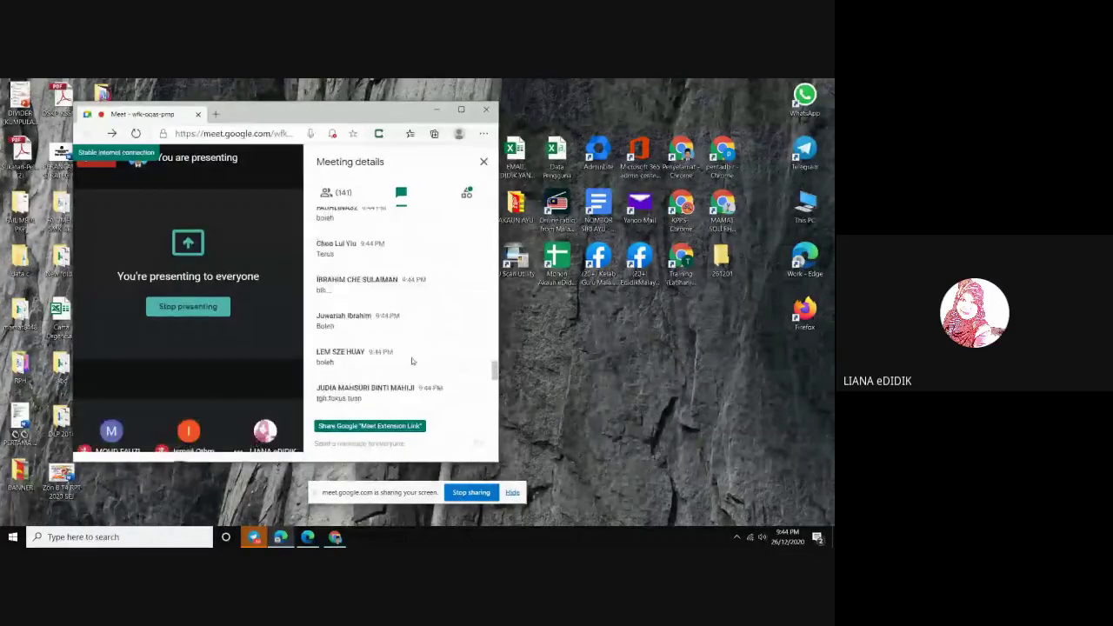
{"action": "scroll", "coordinate": [411, 357], "scroll_direction": "up", "scroll_amount": 5}
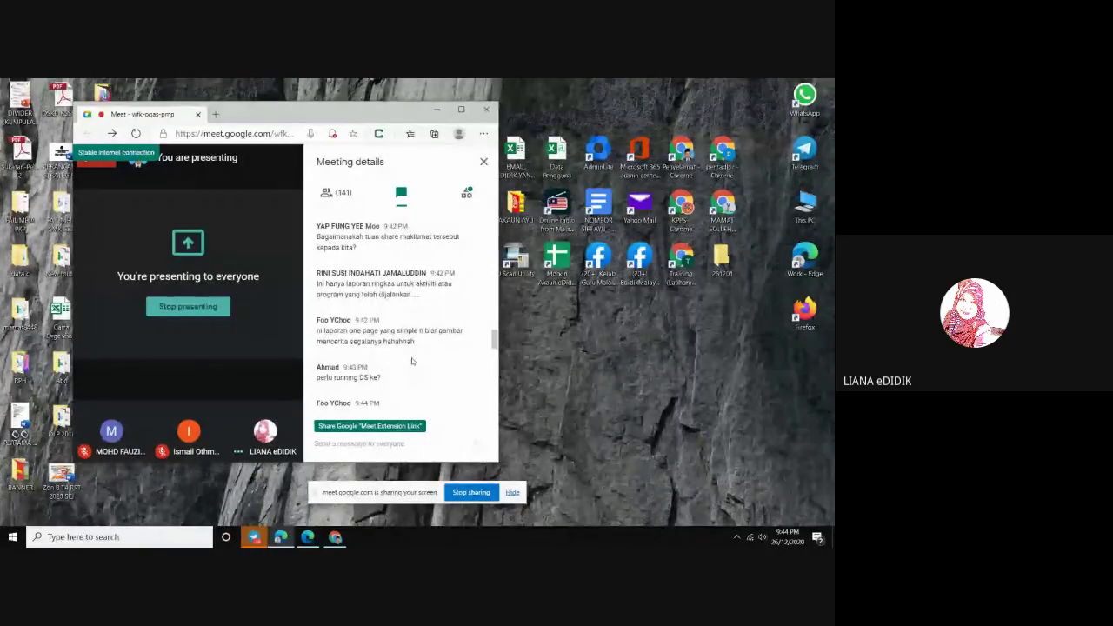
{"action": "scroll", "coordinate": [411, 357], "scroll_direction": "up", "scroll_amount": 2}
{"action": "scroll", "coordinate": [411, 359], "scroll_direction": "up", "scroll_amount": 2}
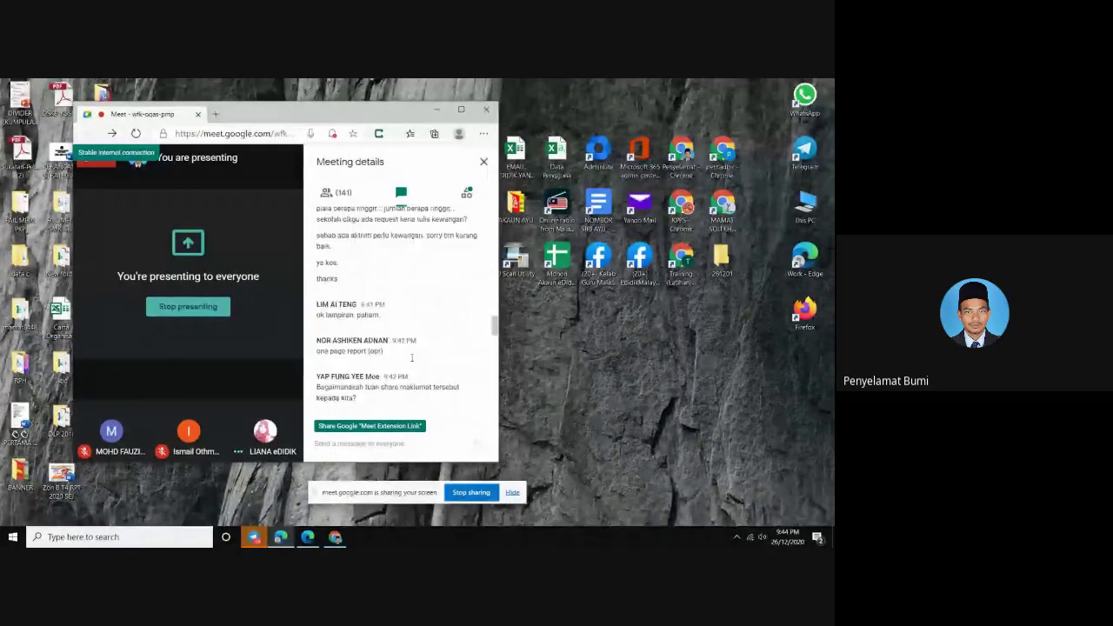
{"action": "scroll", "coordinate": [411, 360], "scroll_direction": "up", "scroll_amount": 1}
{"action": "scroll", "coordinate": [411, 357], "scroll_direction": "up", "scroll_amount": 2}
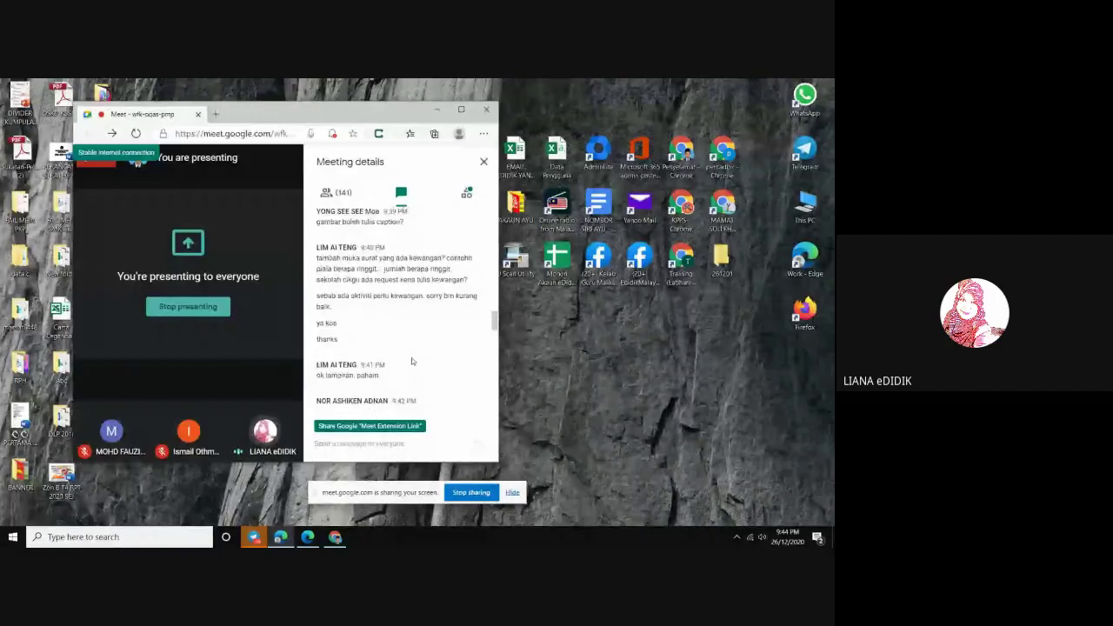
{"action": "scroll", "coordinate": [411, 357], "scroll_direction": "up", "scroll_amount": 2}
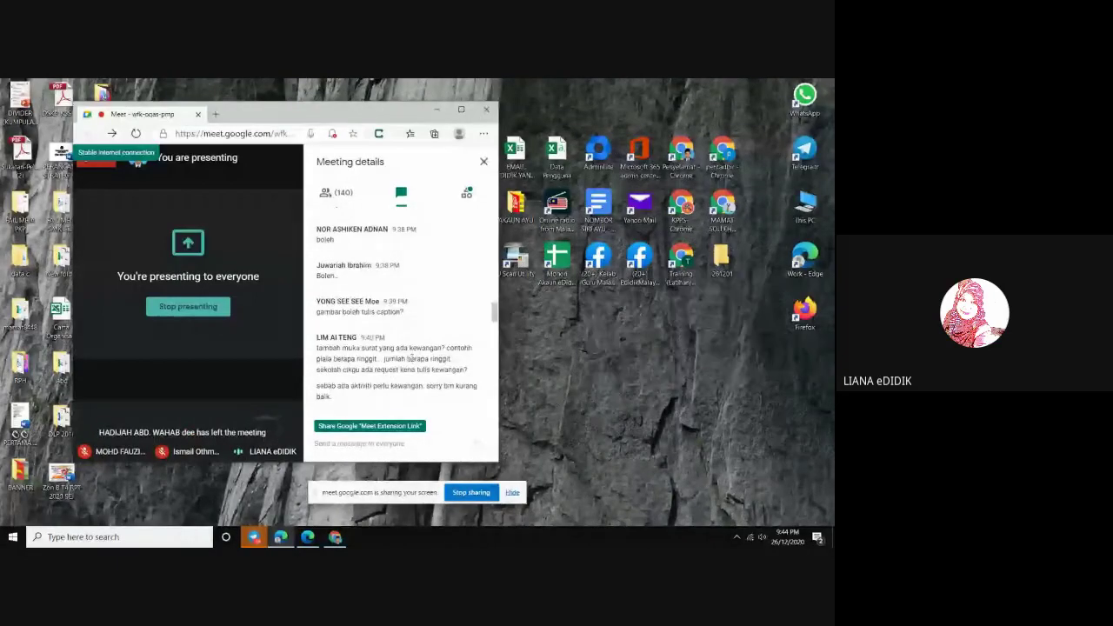
{"action": "scroll", "coordinate": [411, 358], "scroll_direction": "up", "scroll_amount": 3}
{"action": "scroll", "coordinate": [411, 357], "scroll_direction": "up", "scroll_amount": 5}
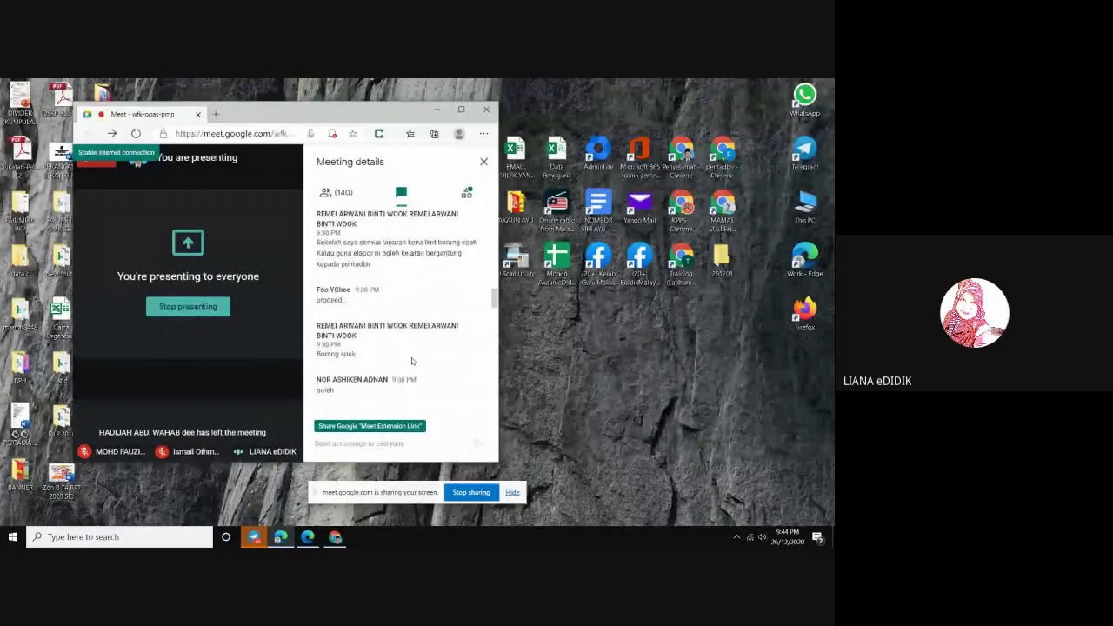
{"action": "scroll", "coordinate": [411, 360], "scroll_direction": "up", "scroll_amount": 4}
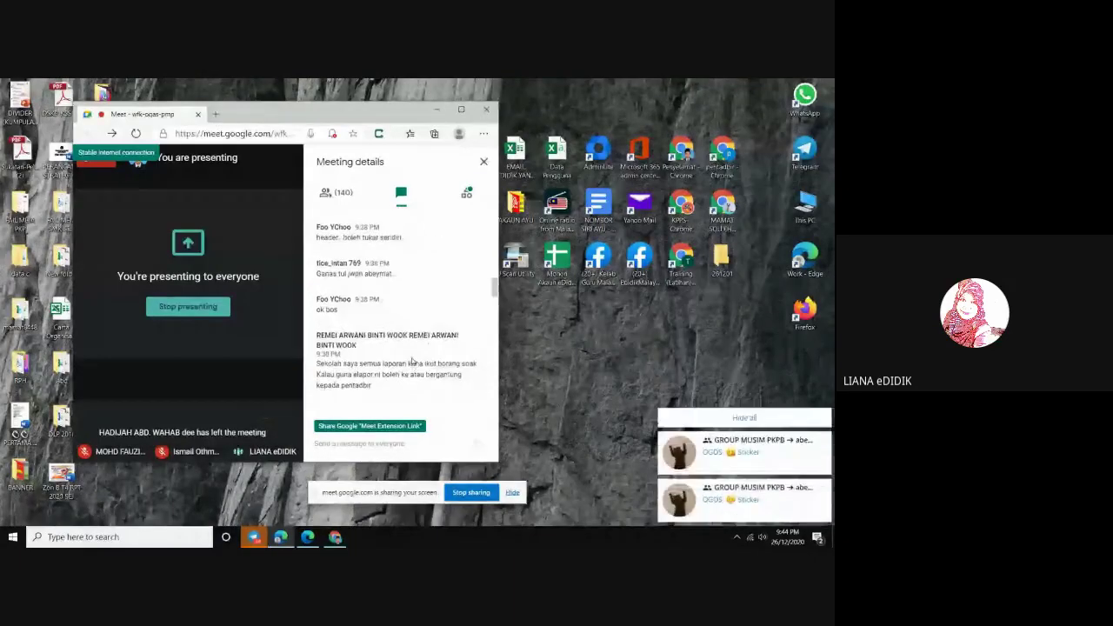
{"action": "scroll", "coordinate": [411, 357], "scroll_direction": "up", "scroll_amount": 5}
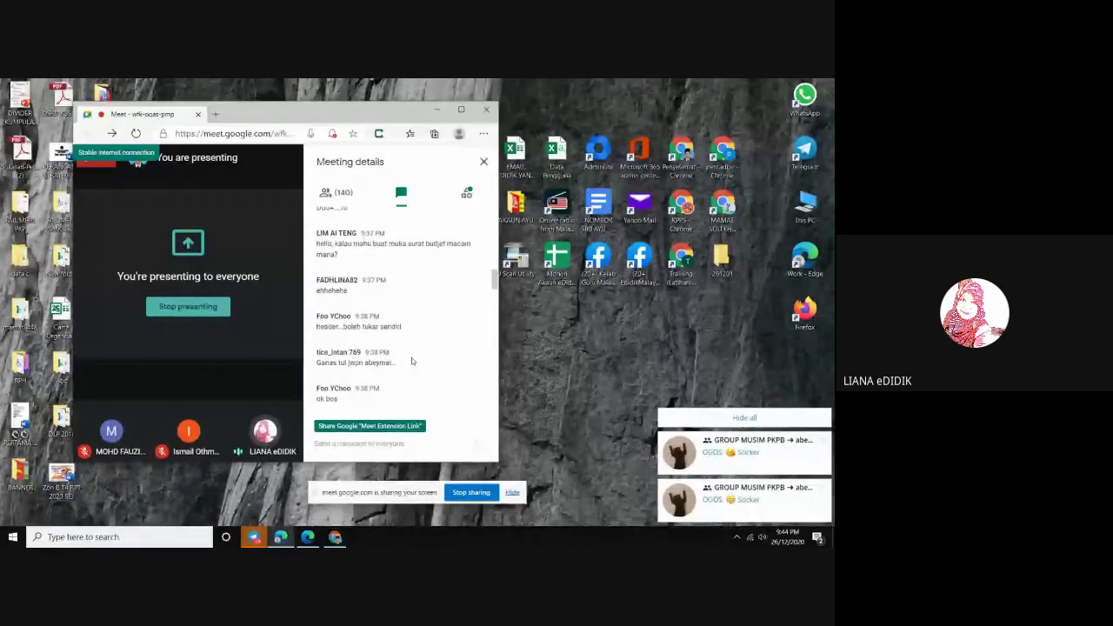
Review the latest chat messages, then maximize and minimize the Meet window to show the desktop
{"action": "scroll", "coordinate": [412, 361], "scroll_direction": "down", "scroll_amount": 10}
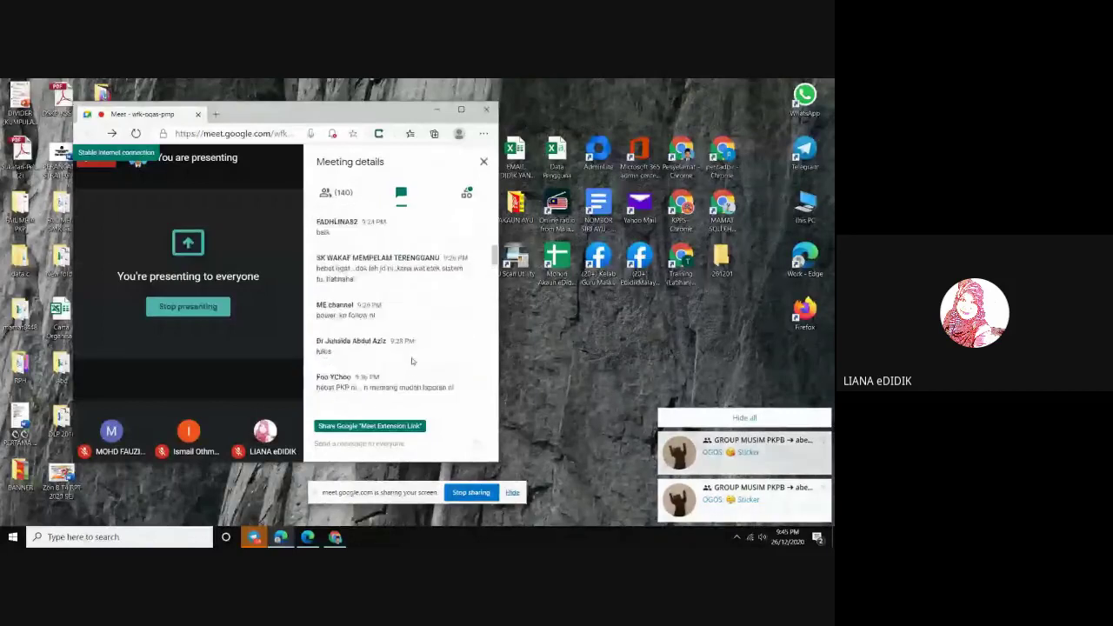
{"action": "scroll", "coordinate": [418, 348], "scroll_direction": "down", "scroll_amount": 10}
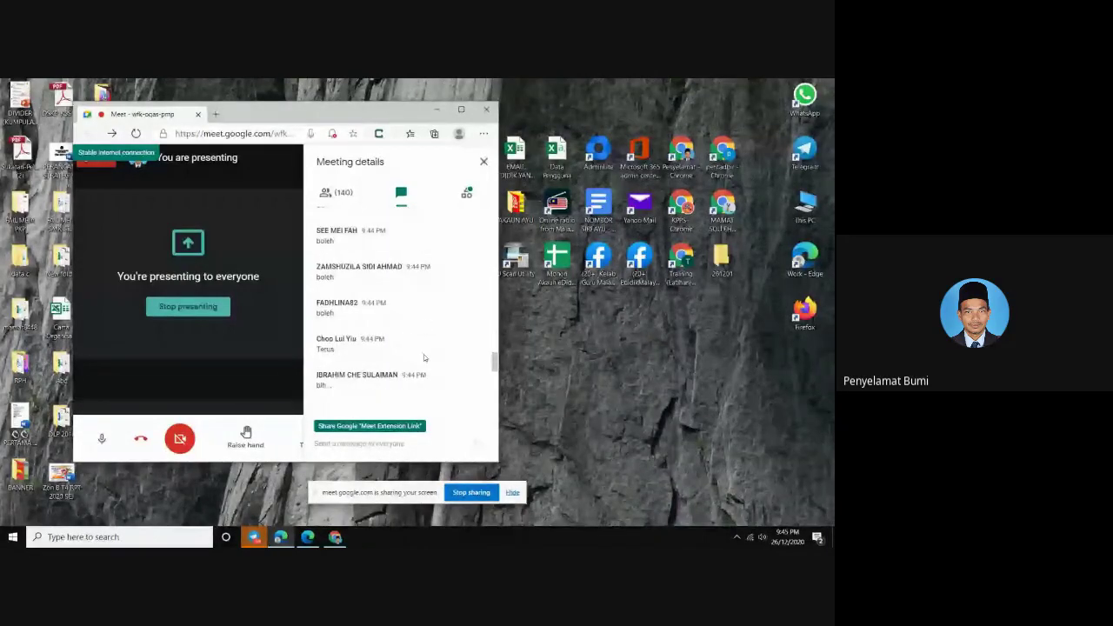
{"action": "scroll", "coordinate": [423, 334], "scroll_direction": "up", "scroll_amount": 5}
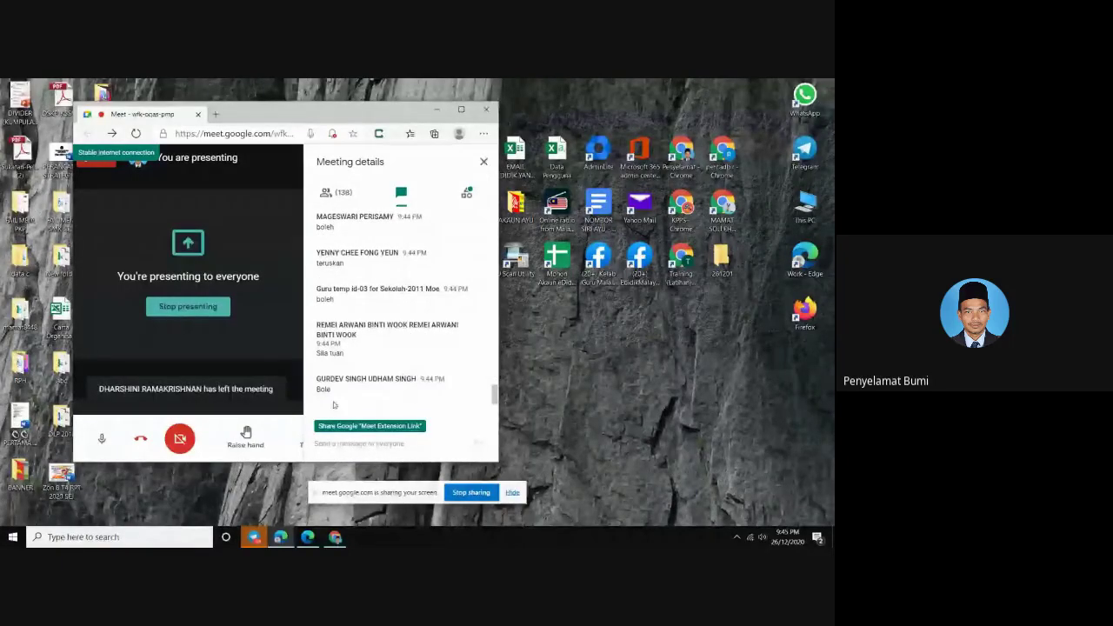
{"action": "scroll", "coordinate": [348, 392], "scroll_direction": "down", "scroll_amount": 5}
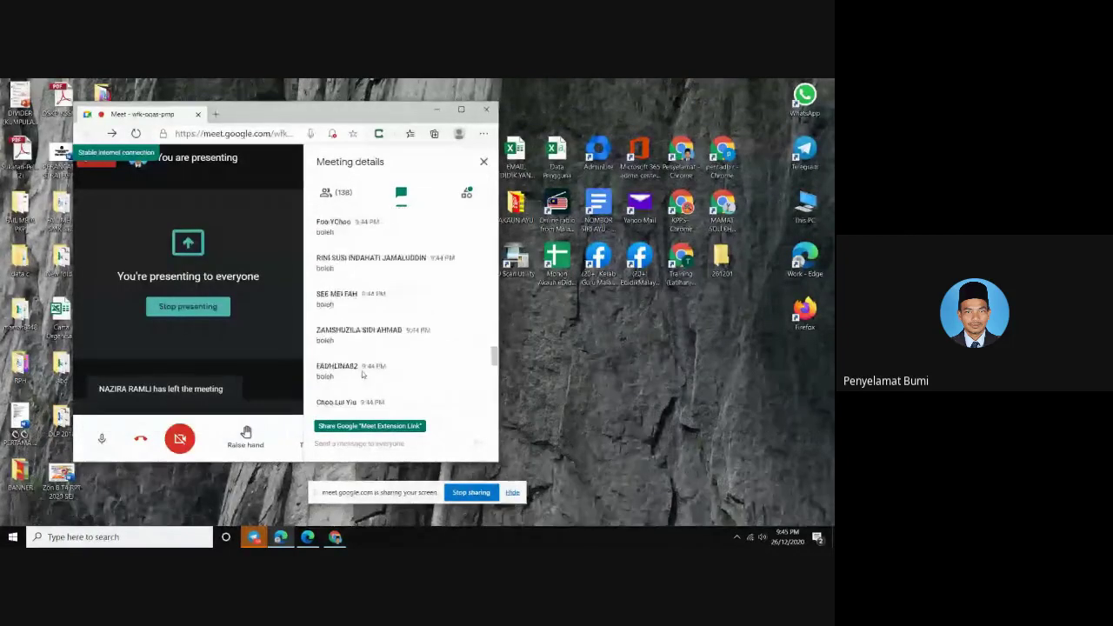
{"action": "scroll", "coordinate": [363, 374], "scroll_direction": "up", "scroll_amount": 1}
{"action": "scroll", "coordinate": [370, 377], "scroll_direction": "down", "scroll_amount": 5}
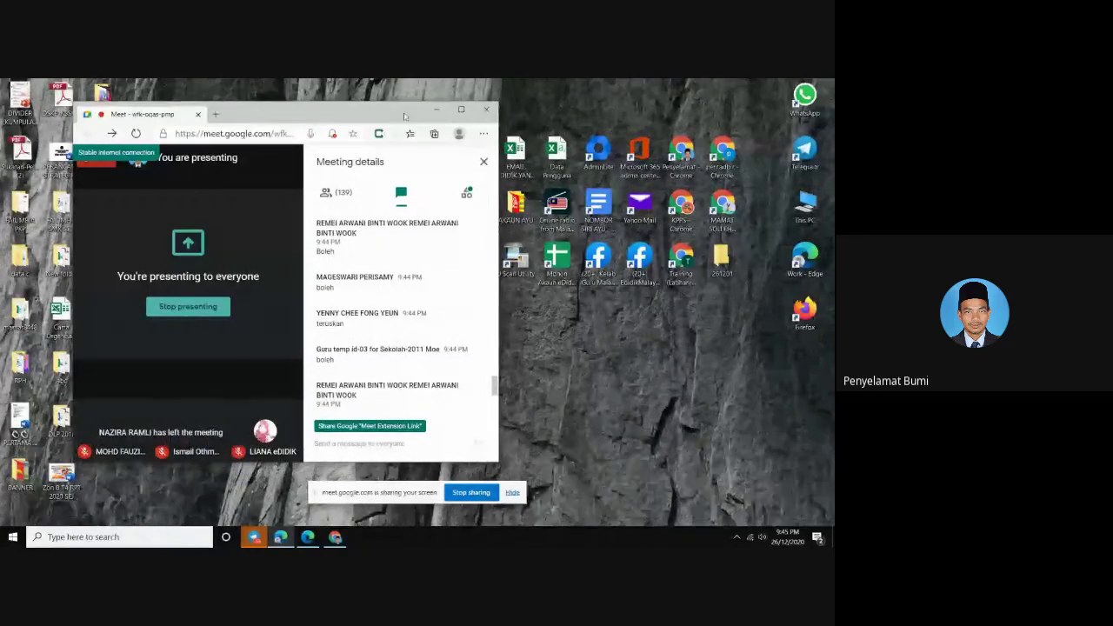
{"action": "left_click", "coordinate": [461, 109]}
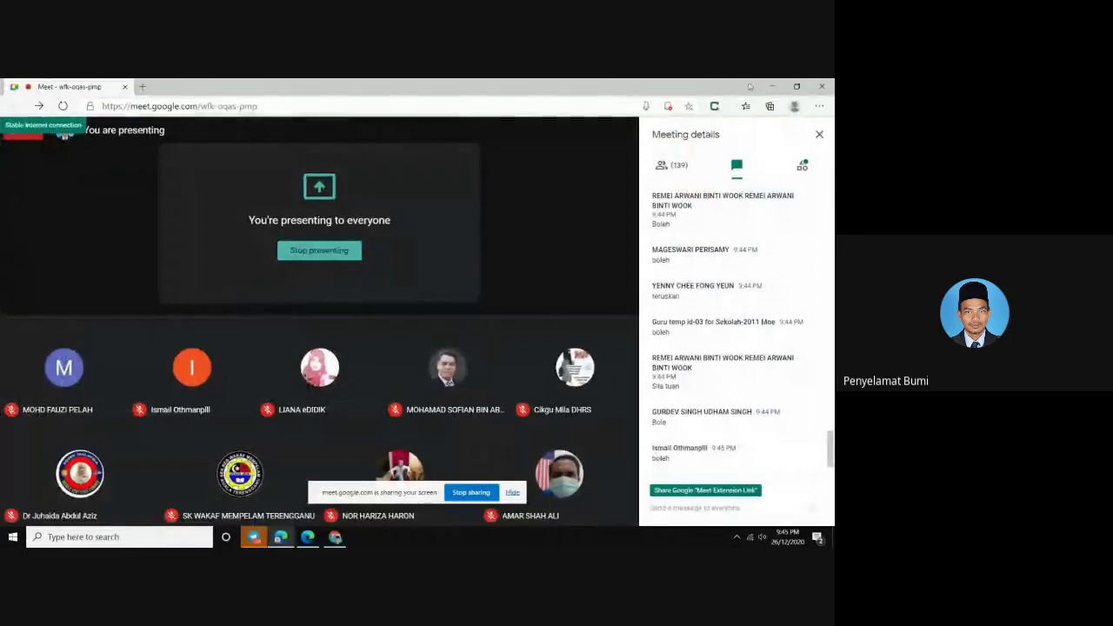
{"action": "left_click", "coordinate": [771, 86]}
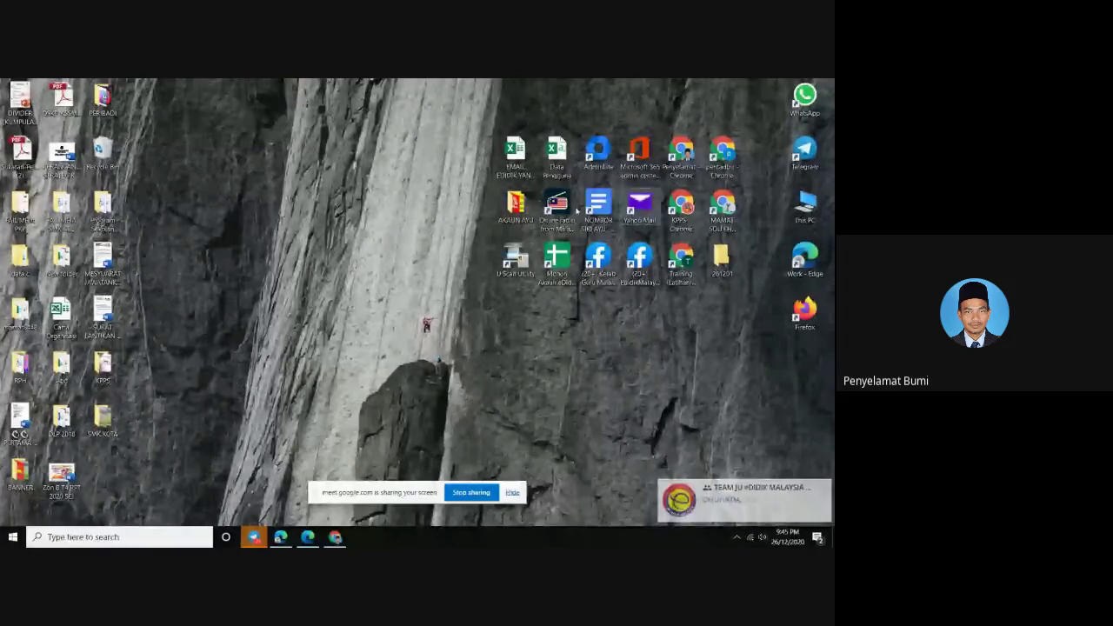
Launch the Training Chrome profile maximized and go to Google Drive from the apps grid
{"action": "double_click", "coordinate": [681, 254]}
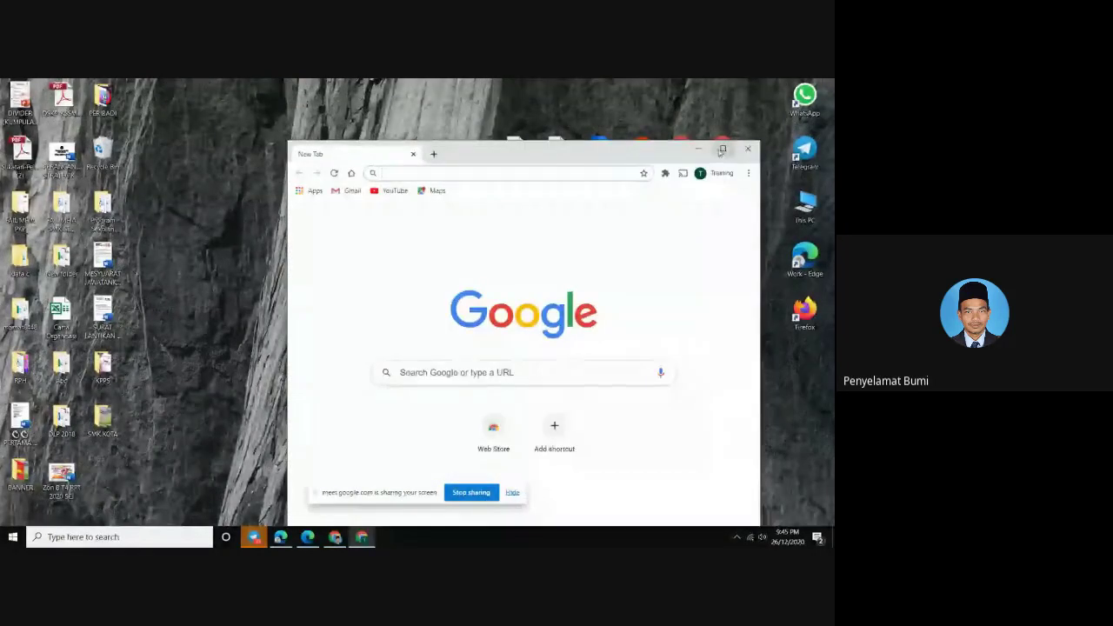
{"action": "left_click", "coordinate": [721, 150]}
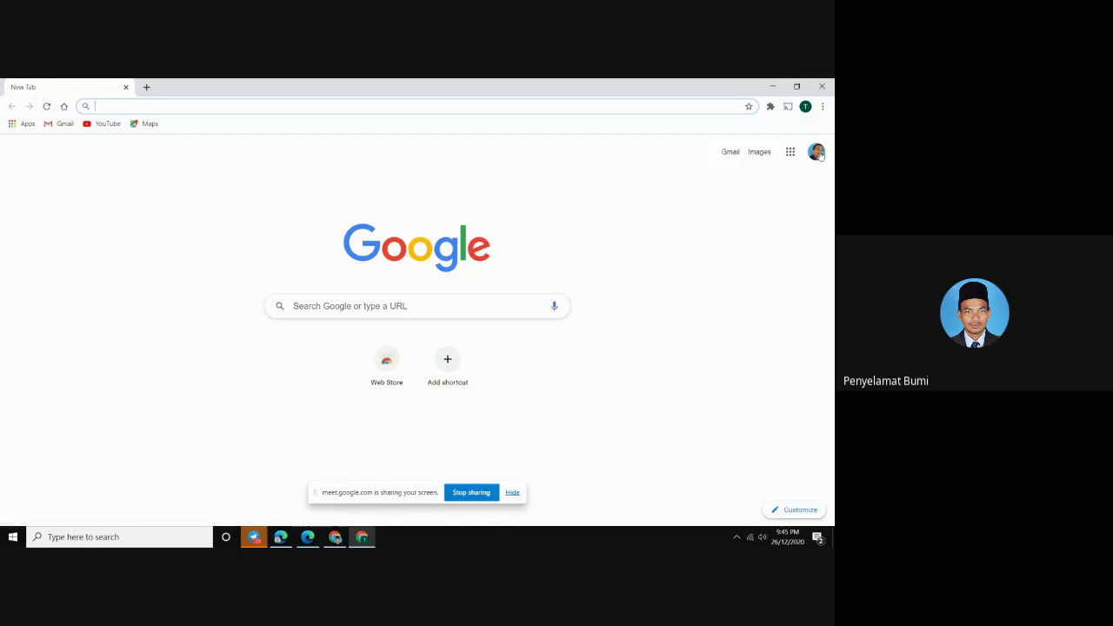
{"action": "left_click", "coordinate": [791, 151]}
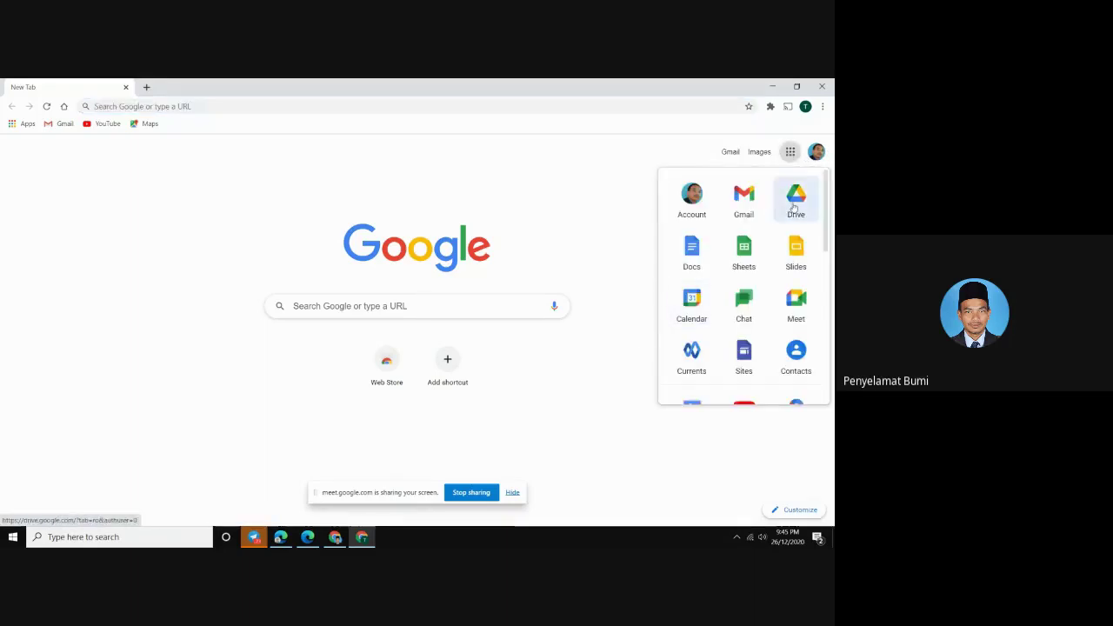
{"action": "left_click", "coordinate": [794, 200]}
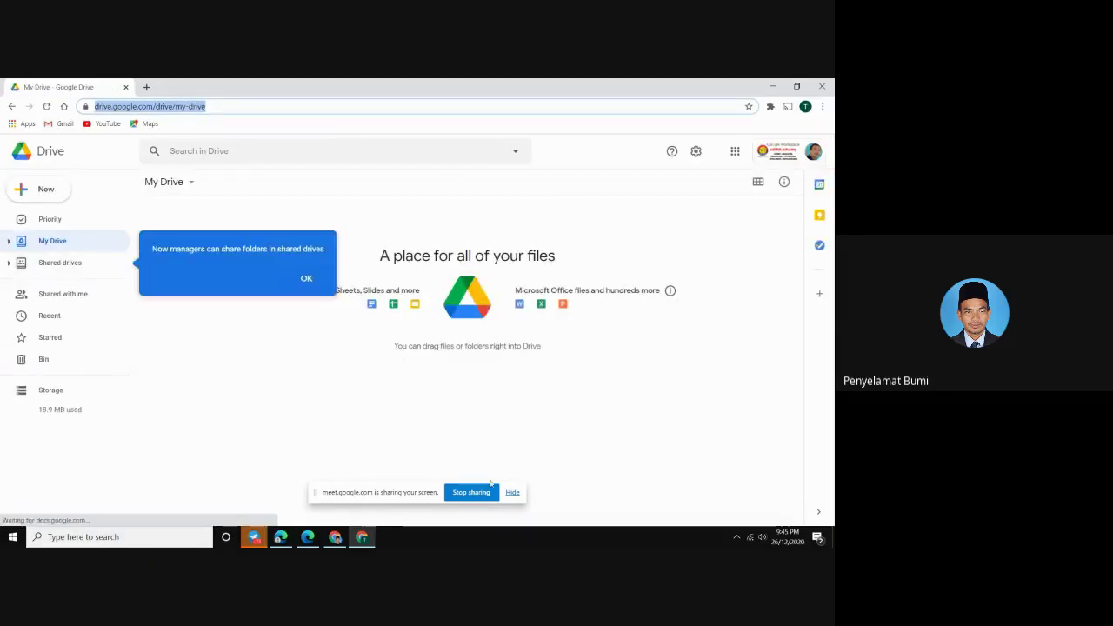
Dismiss the shared-drives callout and the sharing bar, then open Drive's settings gear menu
{"action": "left_click", "coordinate": [305, 280]}
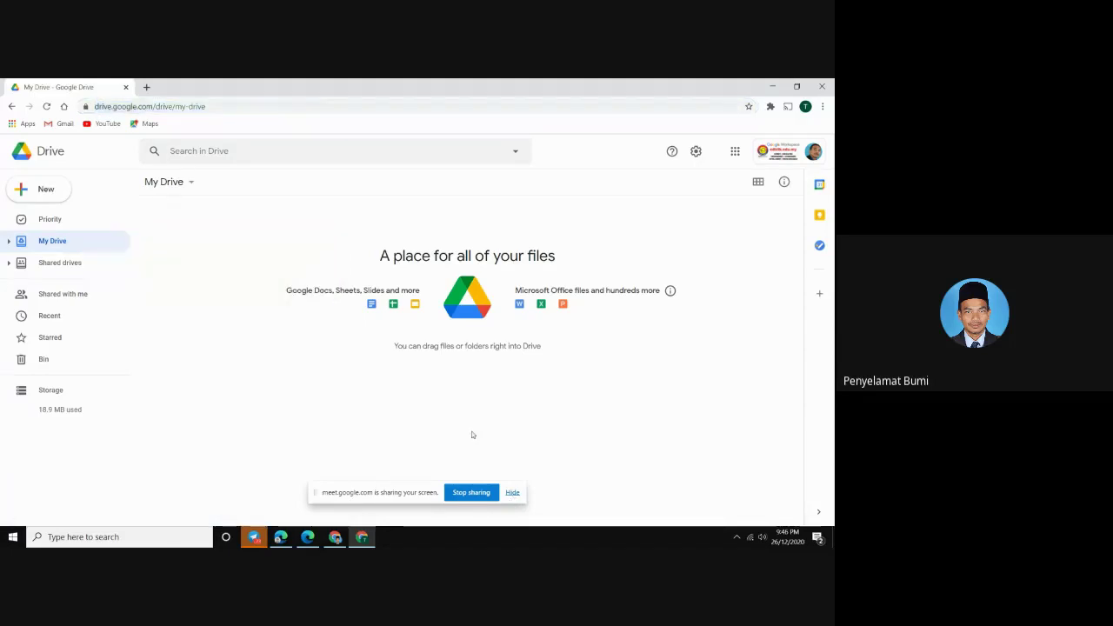
{"action": "left_click", "coordinate": [512, 493]}
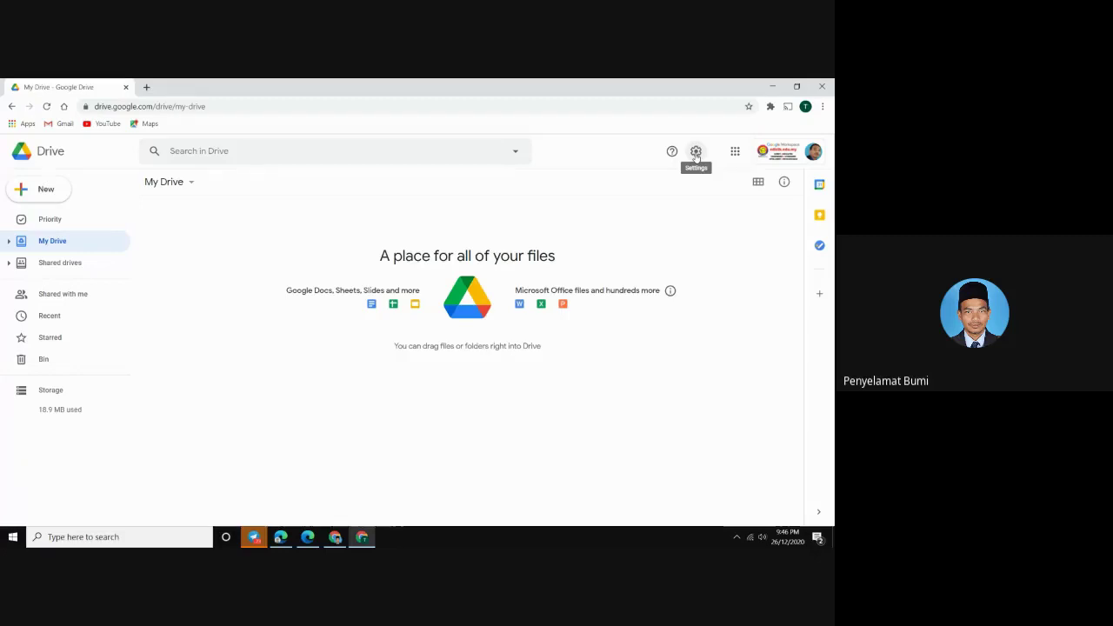
{"action": "left_click", "coordinate": [700, 153]}
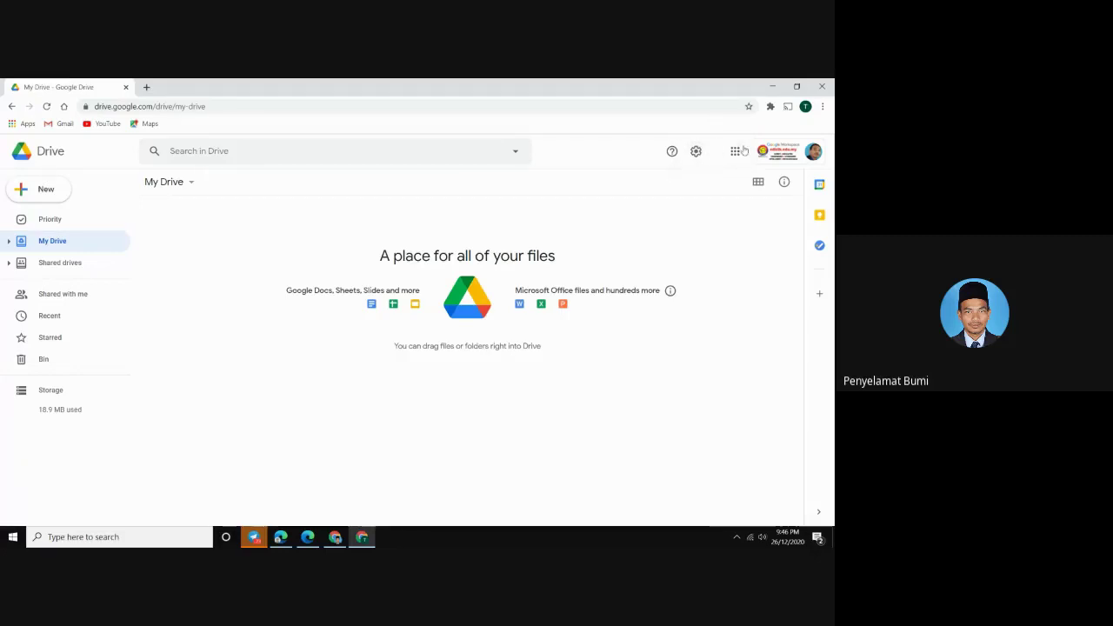
{"action": "left_click", "coordinate": [826, 106]}
{"action": "left_click", "coordinate": [696, 152]}
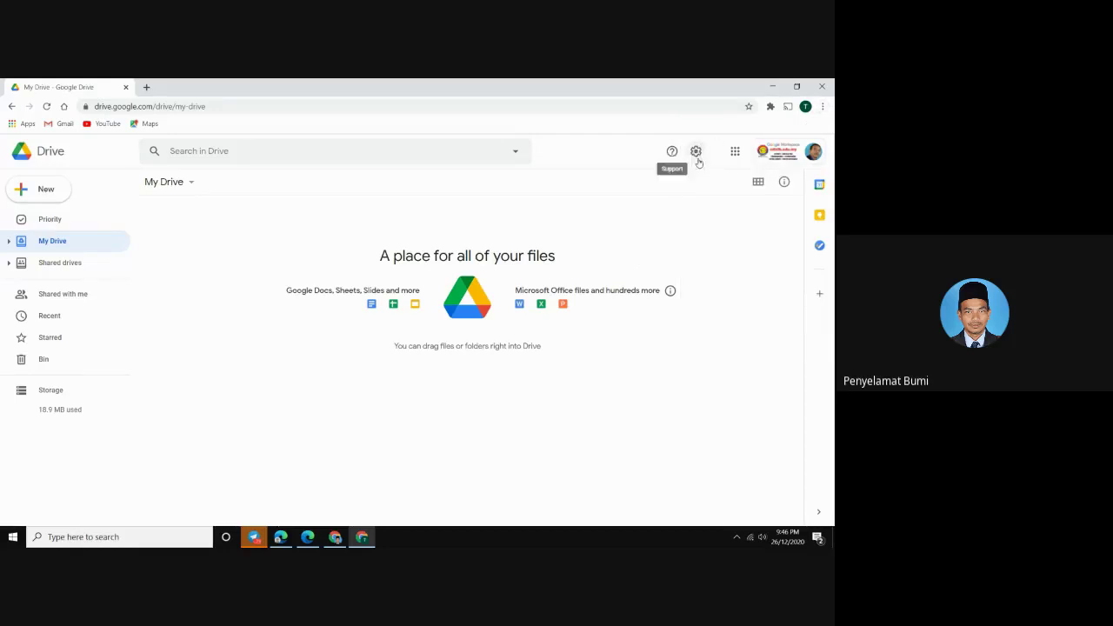
{"action": "left_click", "coordinate": [697, 152]}
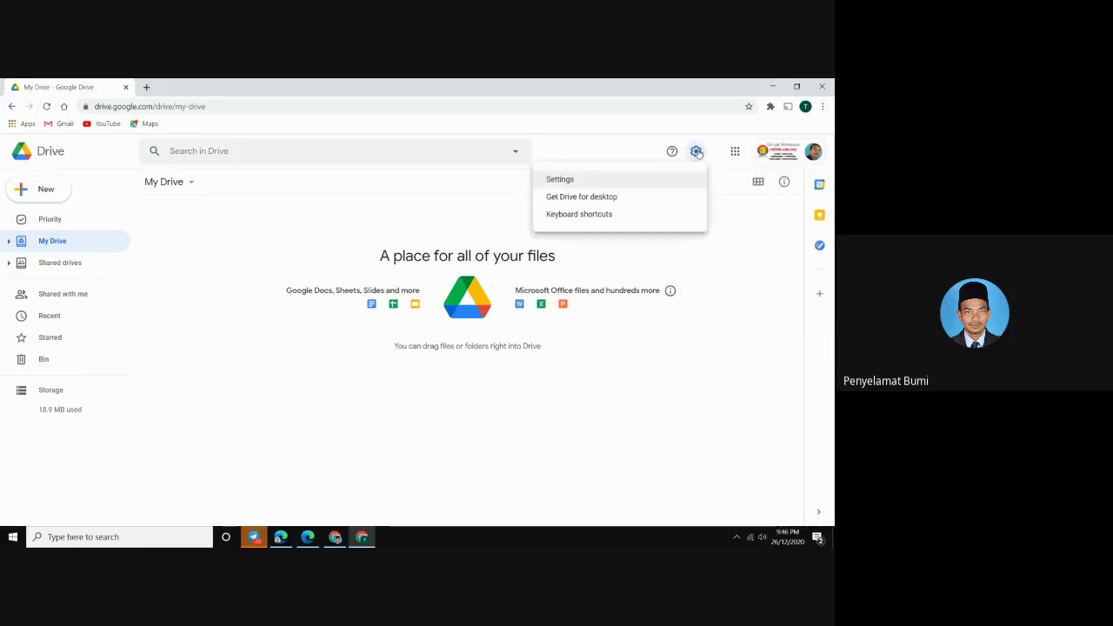
Open Drive Settings and toggle the option to convert uploads to Google Docs format
{"action": "left_click", "coordinate": [571, 184]}
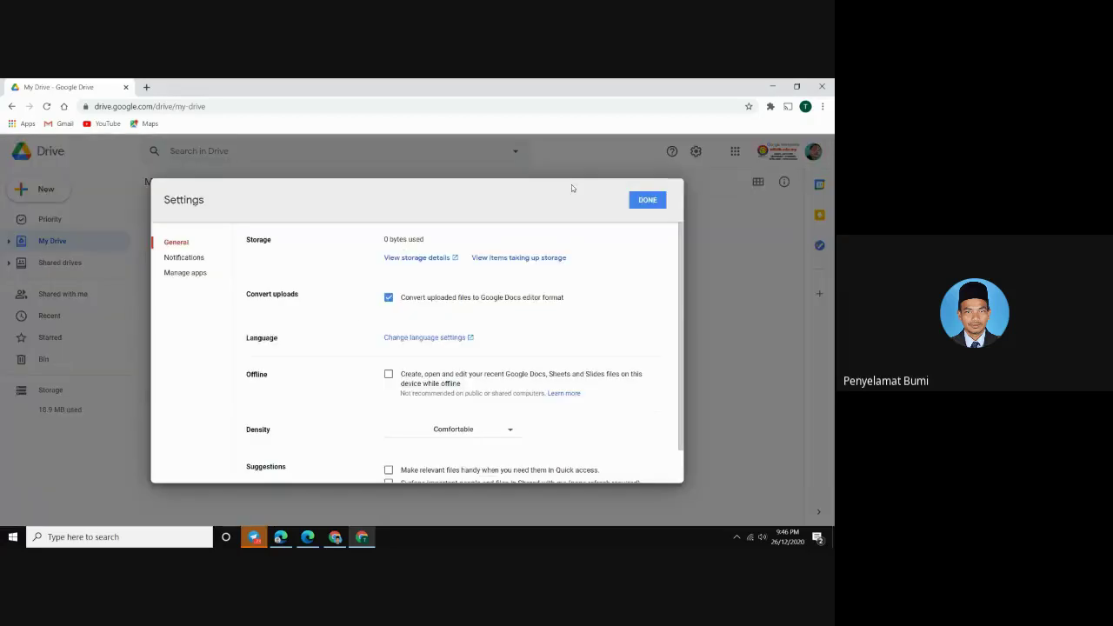
{"action": "left_click", "coordinate": [387, 298]}
{"action": "left_click", "coordinate": [388, 299]}
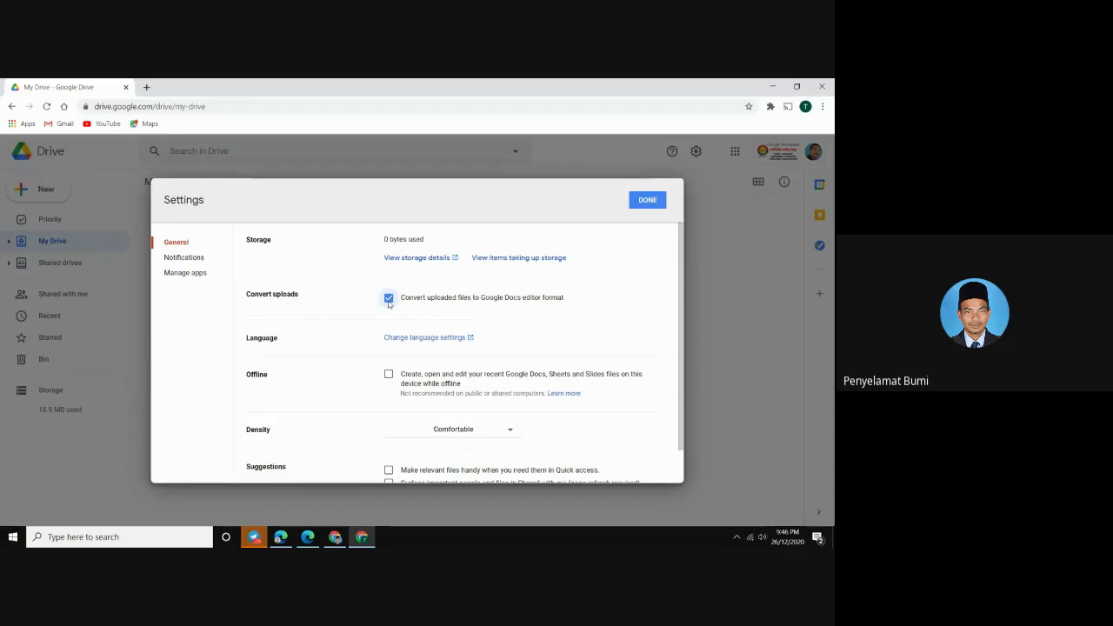
{"action": "left_click", "coordinate": [389, 298]}
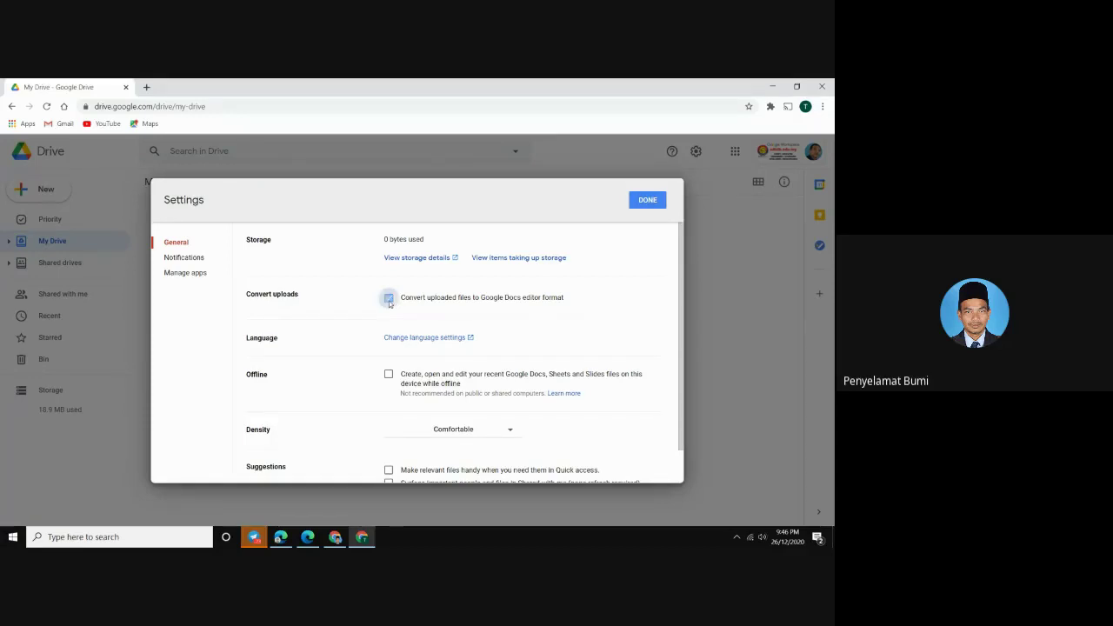
{"action": "scroll", "coordinate": [387, 347], "scroll_direction": "down", "scroll_amount": 2}
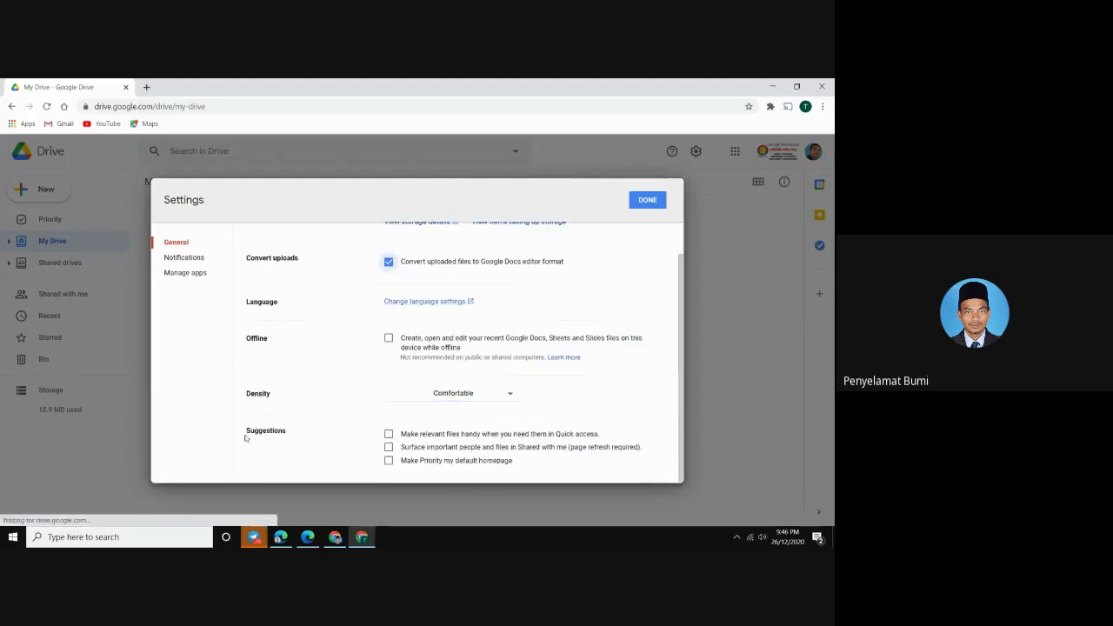
Leave the Quick access, people-and-files and Priority homepage suggestions off, and close Settings
{"action": "left_click", "coordinate": [388, 433]}
{"action": "left_click", "coordinate": [389, 447]}
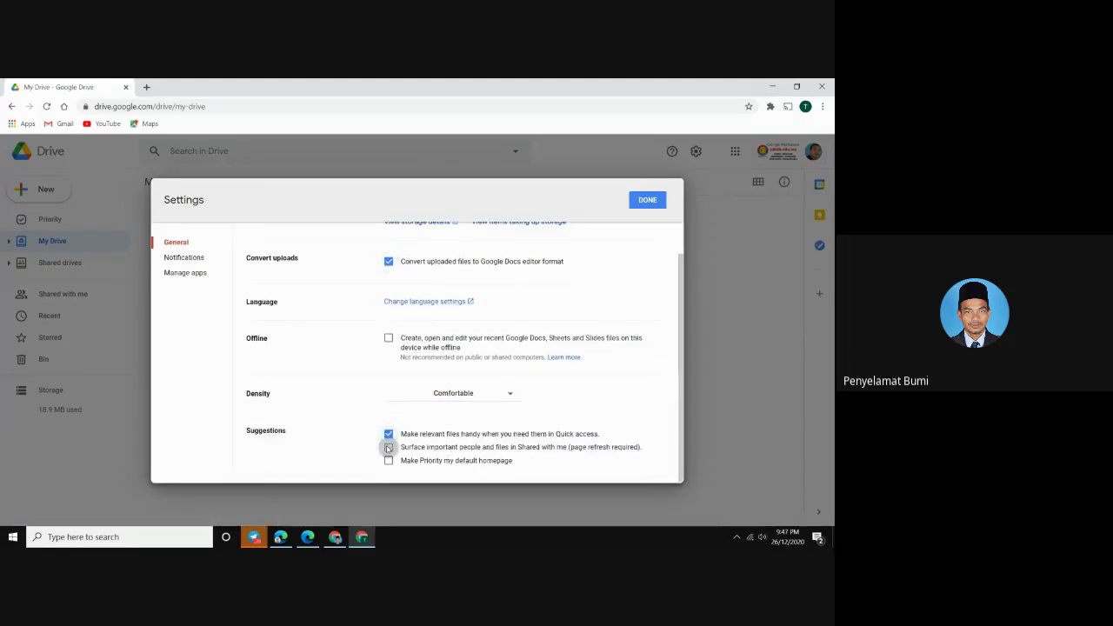
{"action": "left_click", "coordinate": [388, 461]}
{"action": "left_click", "coordinate": [388, 433]}
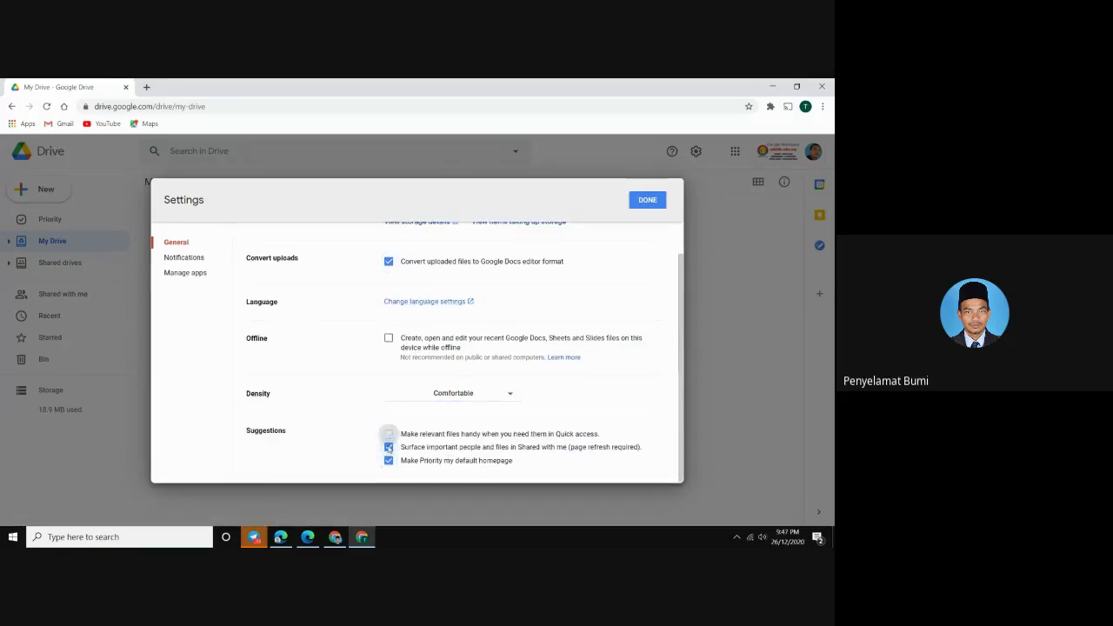
{"action": "left_click", "coordinate": [389, 447]}
{"action": "left_click", "coordinate": [389, 461]}
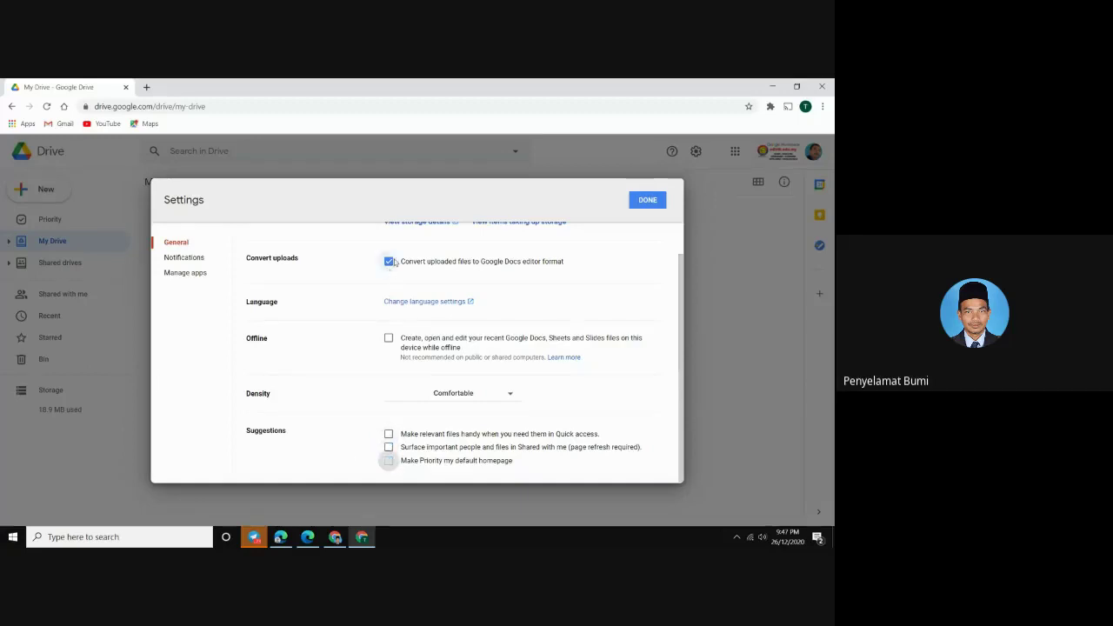
{"action": "left_click", "coordinate": [647, 201]}
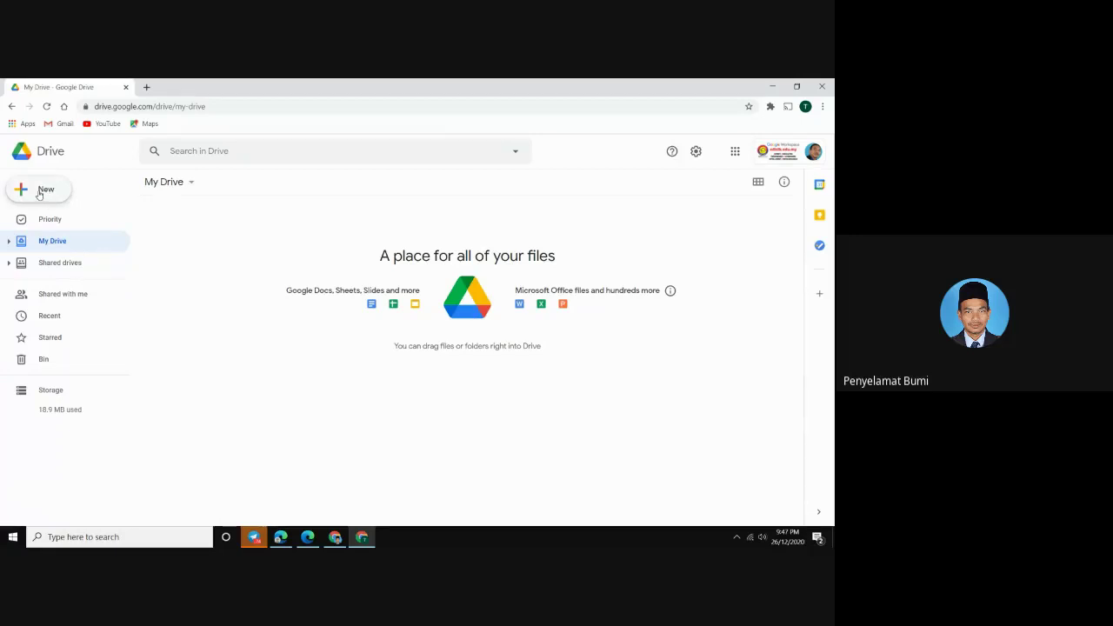
{"action": "left_click", "coordinate": [39, 193]}
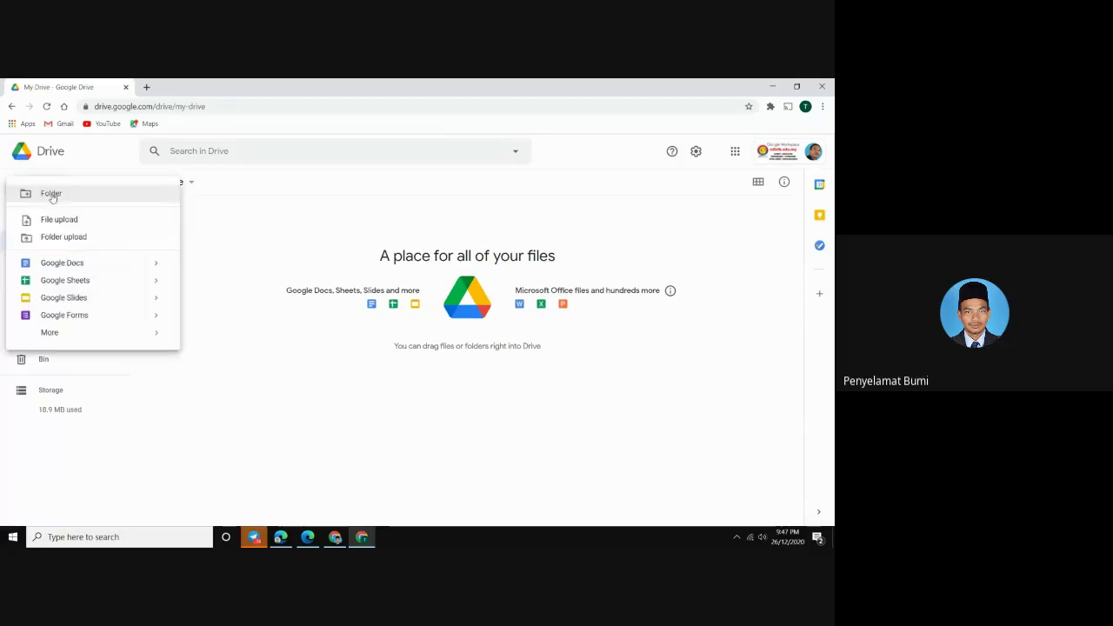
Make a new My Drive folder, fix its typed name to SKOTAS, and create it
{"action": "left_click", "coordinate": [52, 197]}
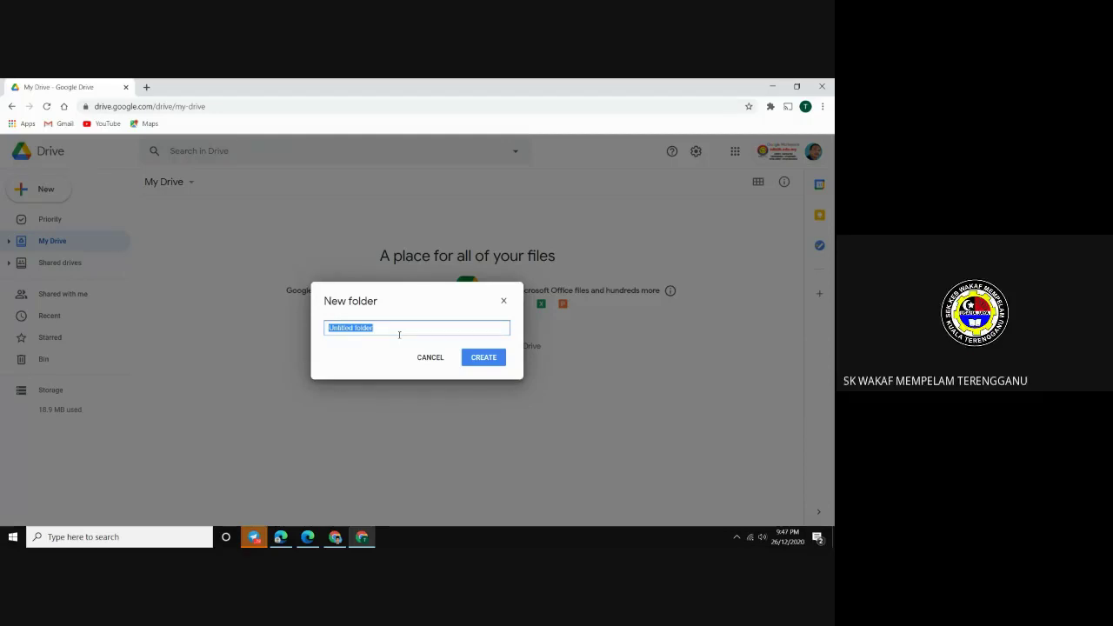
{"action": "type", "text": "SKOTA"}
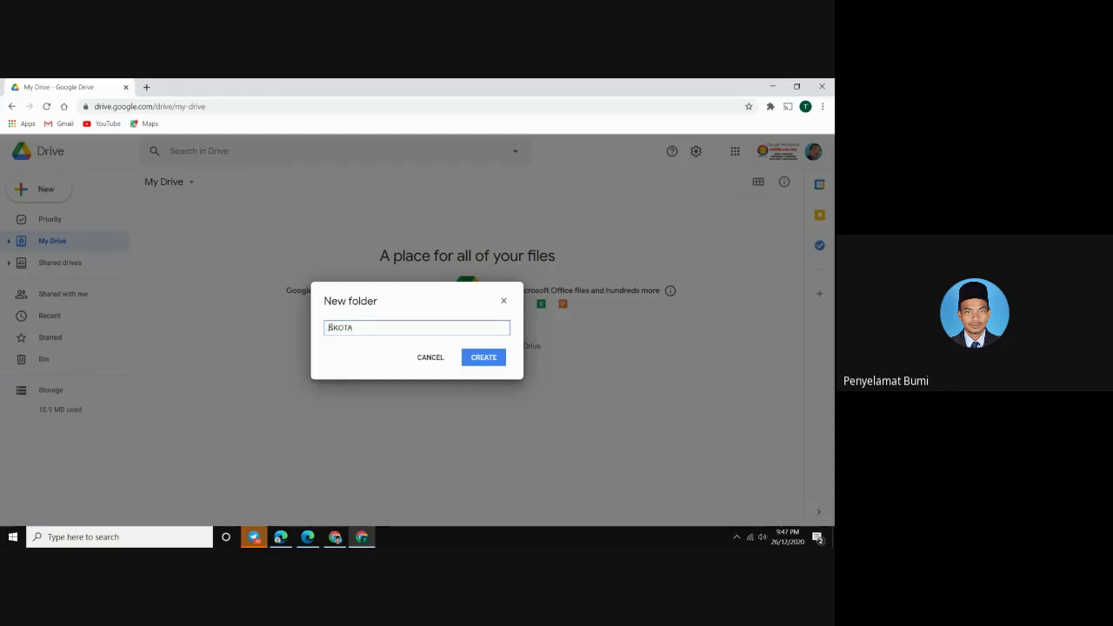
{"action": "left_click", "coordinate": [330, 327]}
{"action": "type", "text": "s"}
{"action": "key", "text": "BackSpace"}
{"action": "key", "text": "Caps_Lock"}
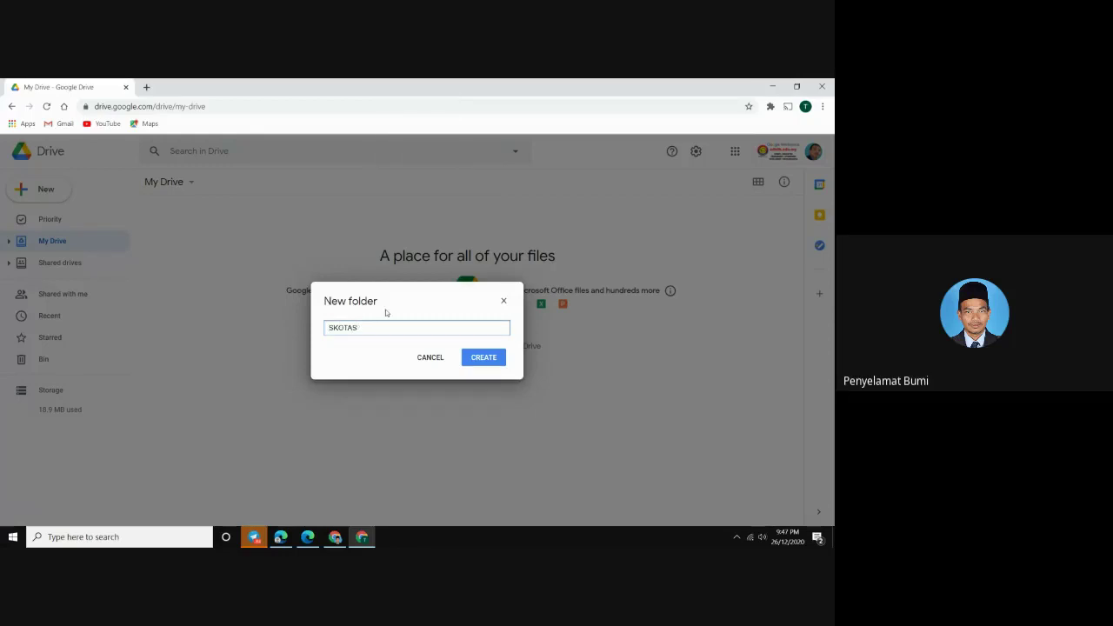
{"action": "left_click", "coordinate": [482, 357]}
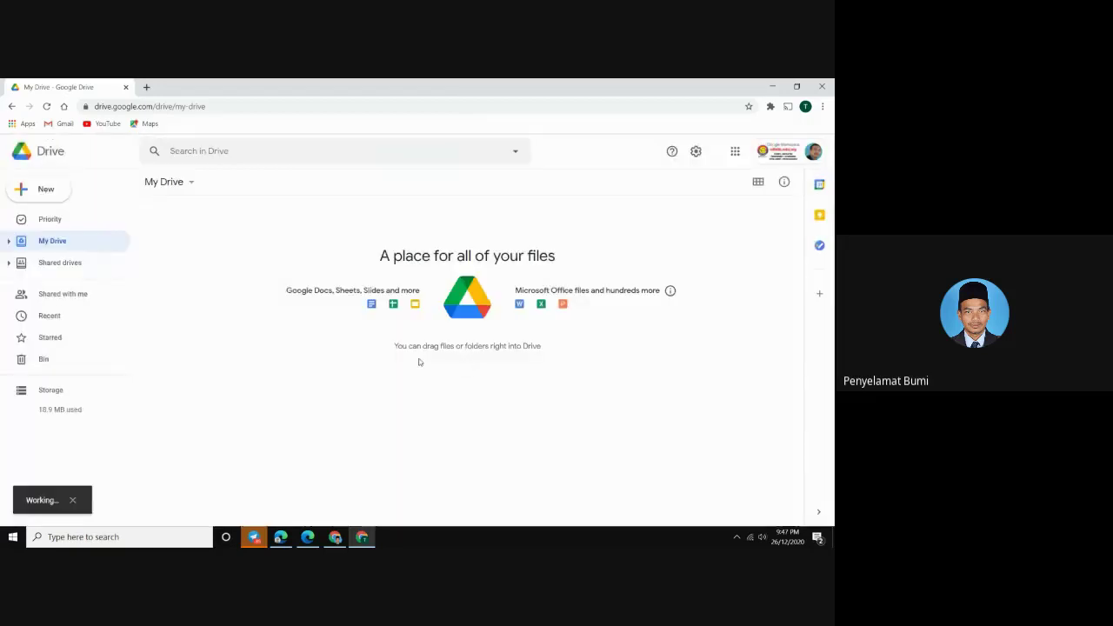
{"action": "left_click", "coordinate": [220, 266]}
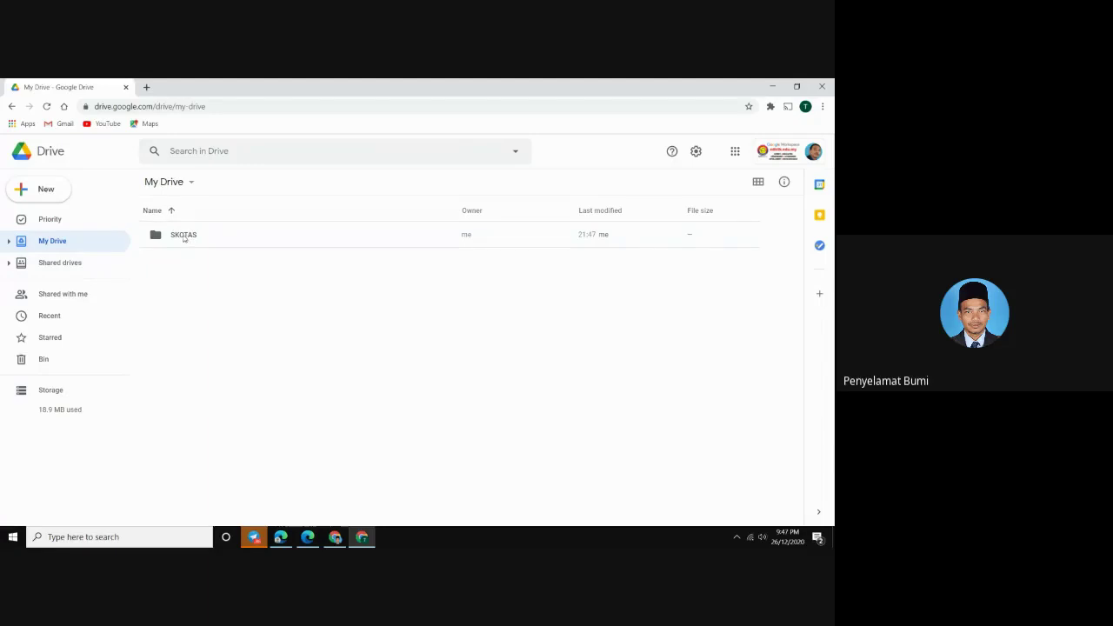
{"action": "double_click", "coordinate": [187, 237]}
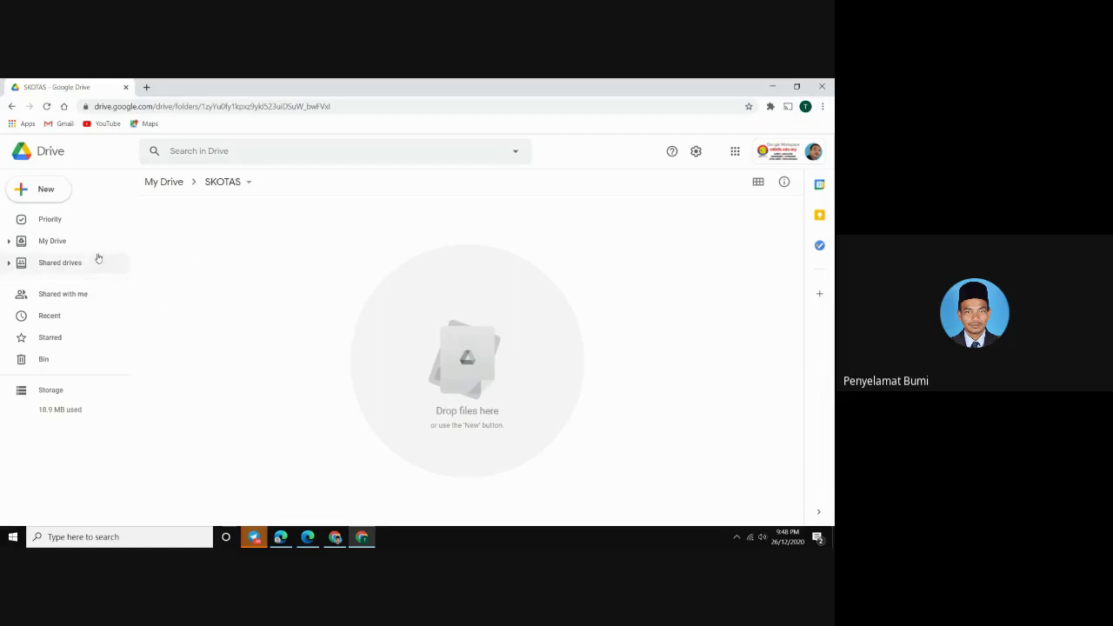
{"action": "left_click", "coordinate": [61, 245]}
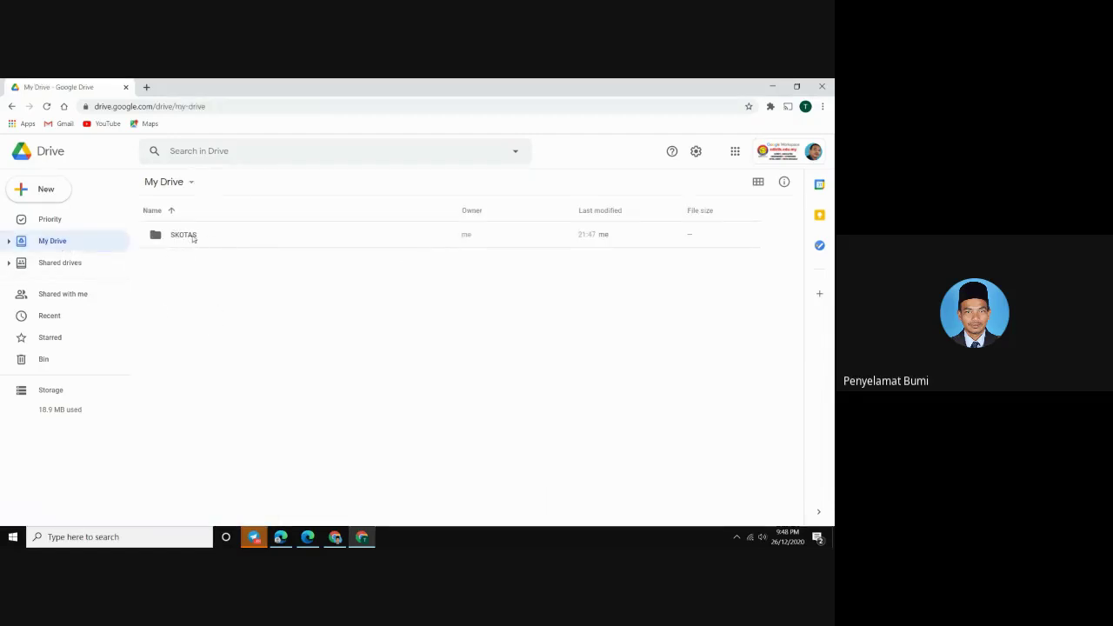
{"action": "double_click", "coordinate": [195, 236]}
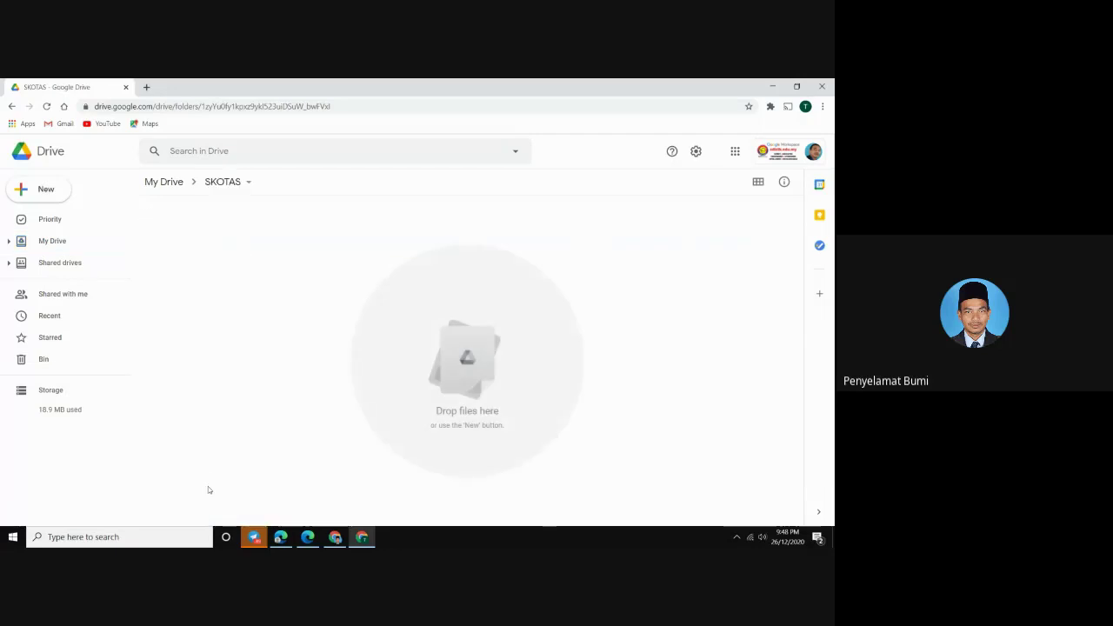
{"action": "left_click", "coordinate": [70, 245]}
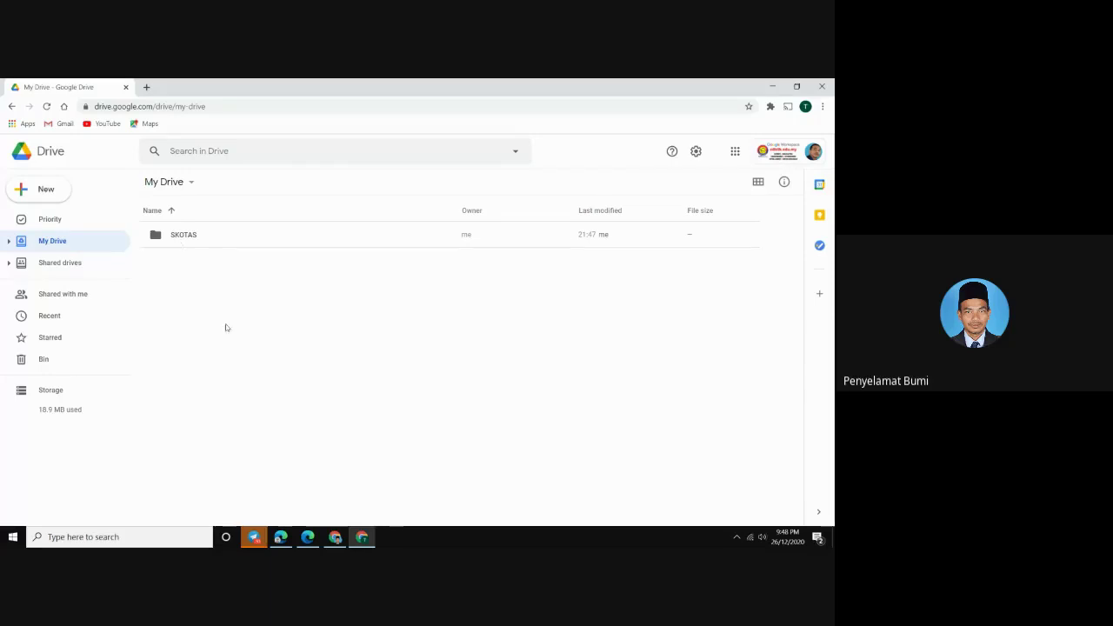
{"action": "left_click", "coordinate": [335, 537]}
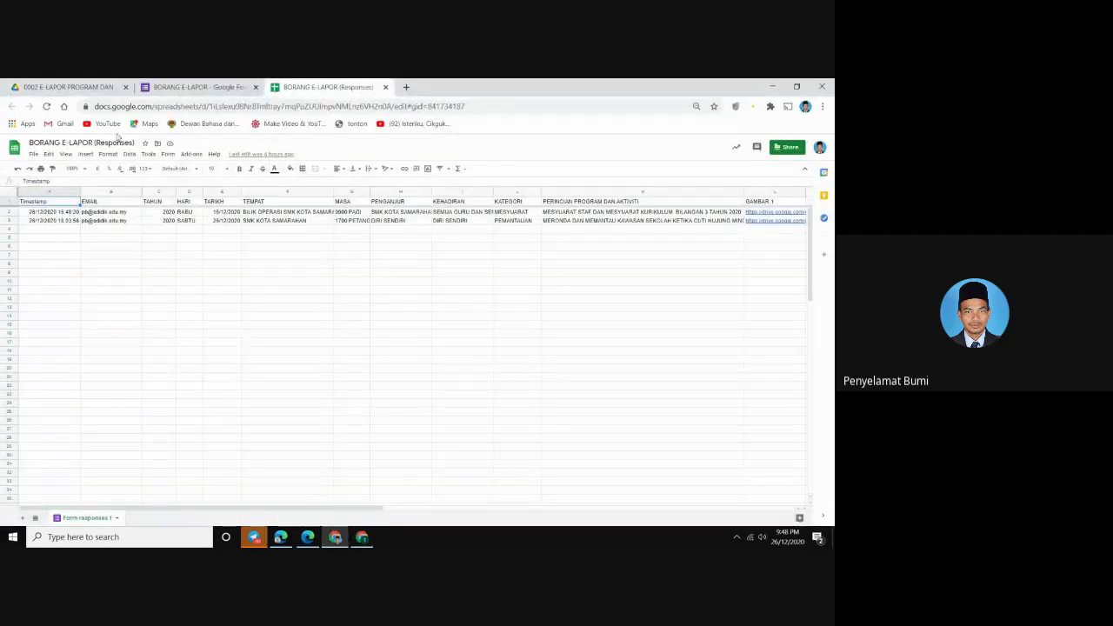
Go up from the e-Lapor folder to 00 SMK KOTA SAMARAHAN and select 0001 E-KEHADIRAN
{"action": "left_click", "coordinate": [86, 88]}
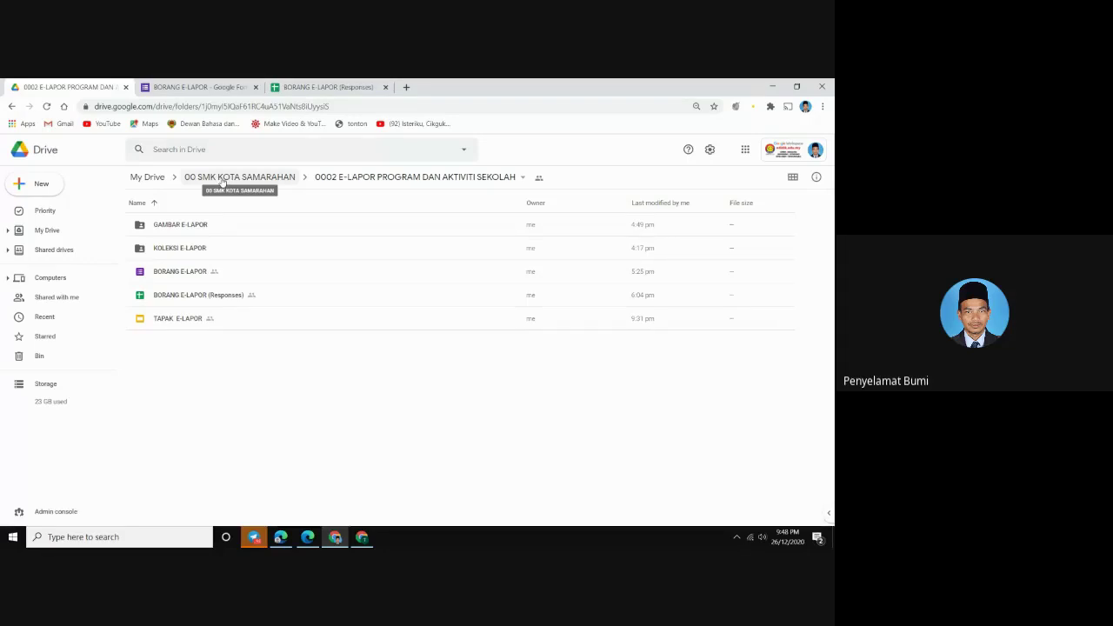
{"action": "left_click", "coordinate": [223, 178]}
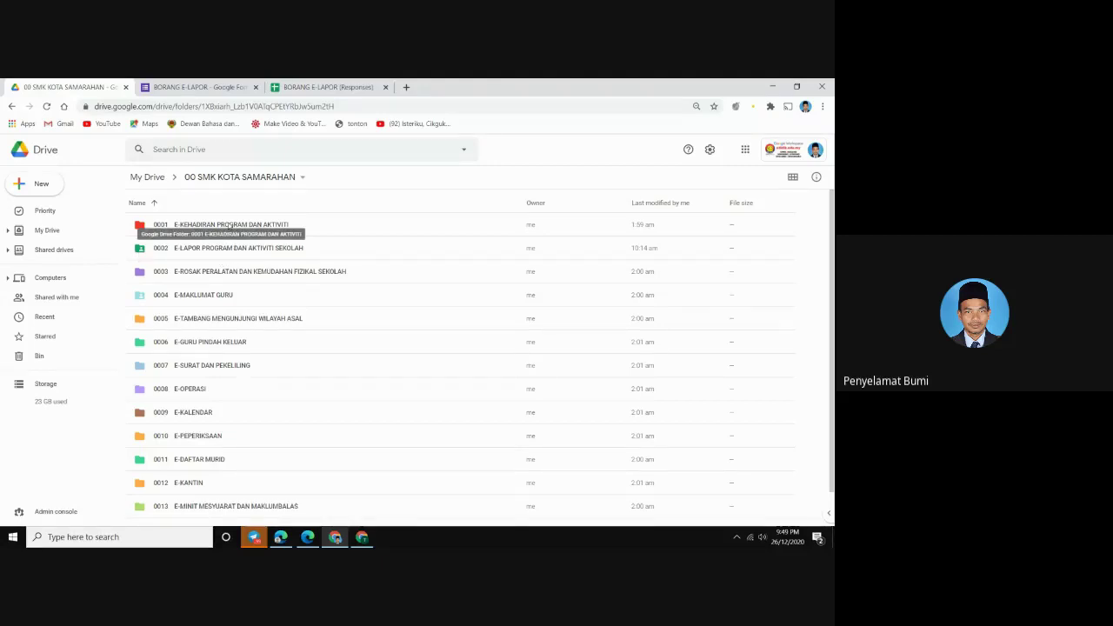
{"action": "left_click", "coordinate": [230, 225]}
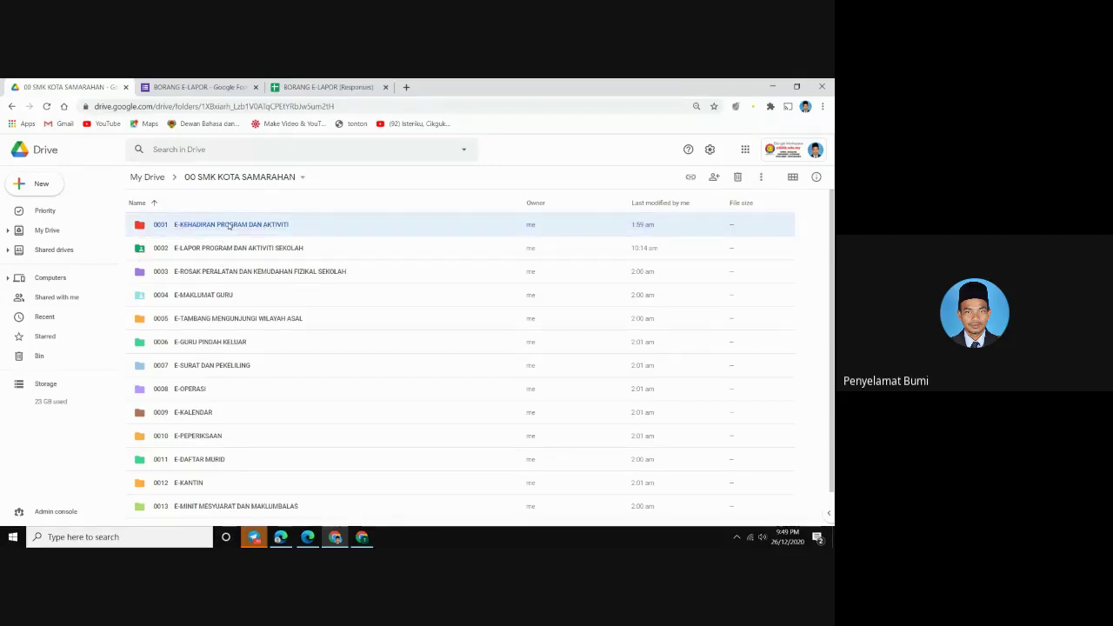
Copy the restricted-access link to folder 0001 E-KEHADIRAN PROGRAM DAN AKTIVITI, then bring up the Training My Drive window
{"action": "right_click", "coordinate": [229, 225]}
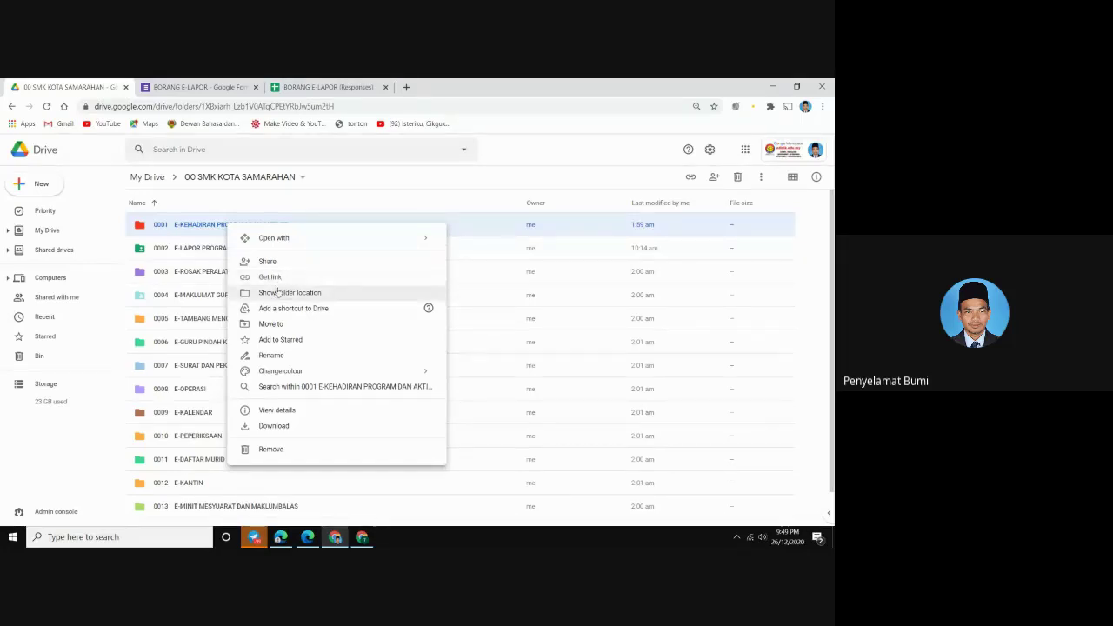
{"action": "left_click", "coordinate": [272, 277]}
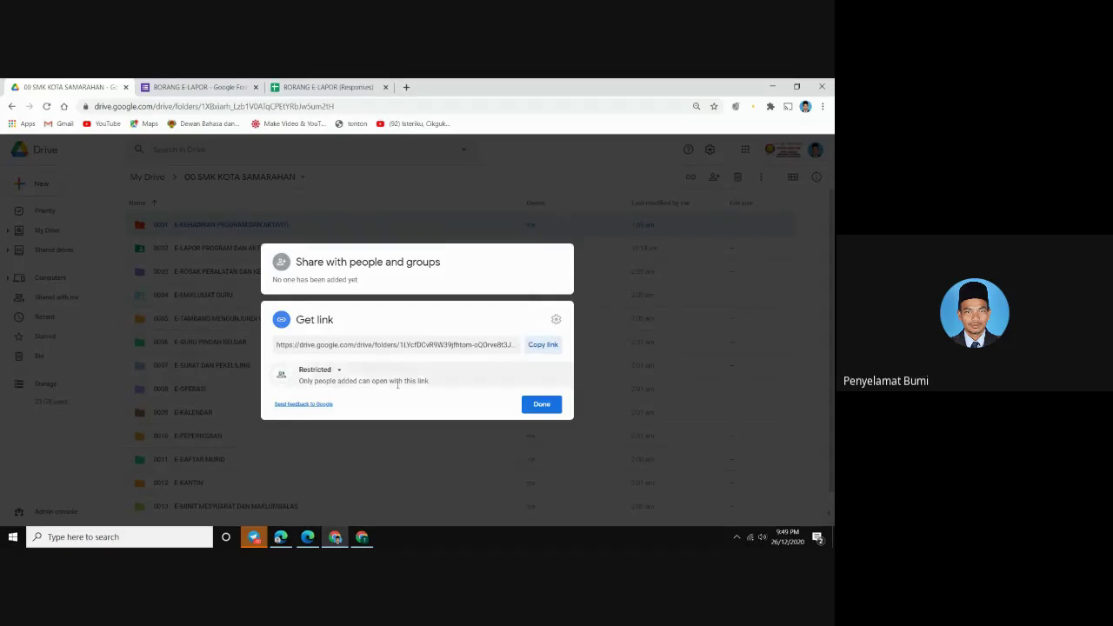
{"action": "left_click", "coordinate": [318, 370]}
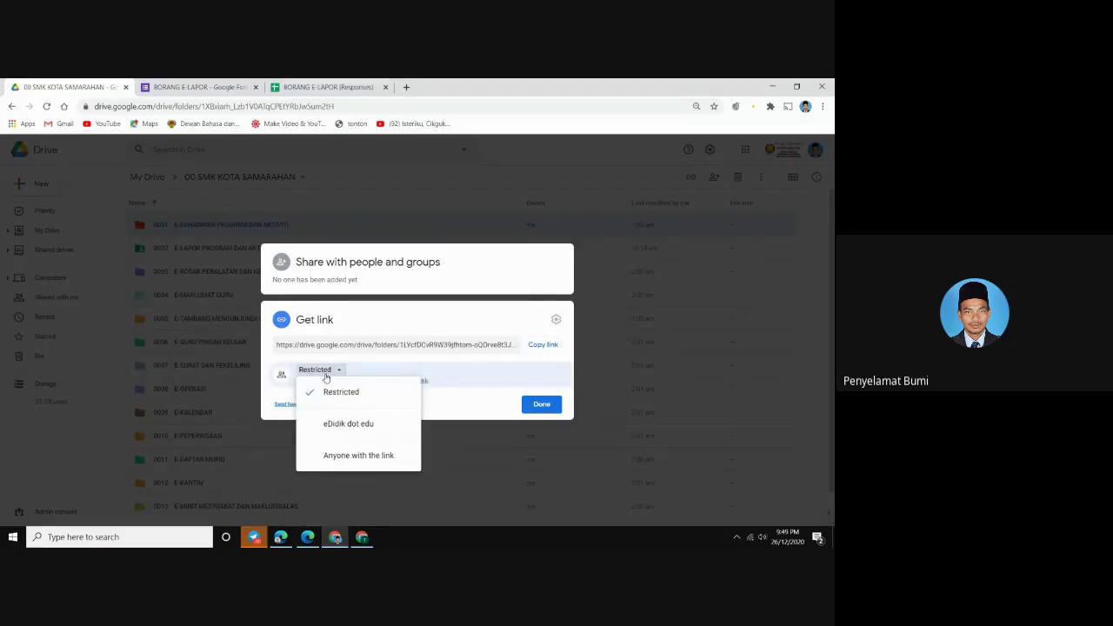
{"action": "left_click", "coordinate": [330, 393]}
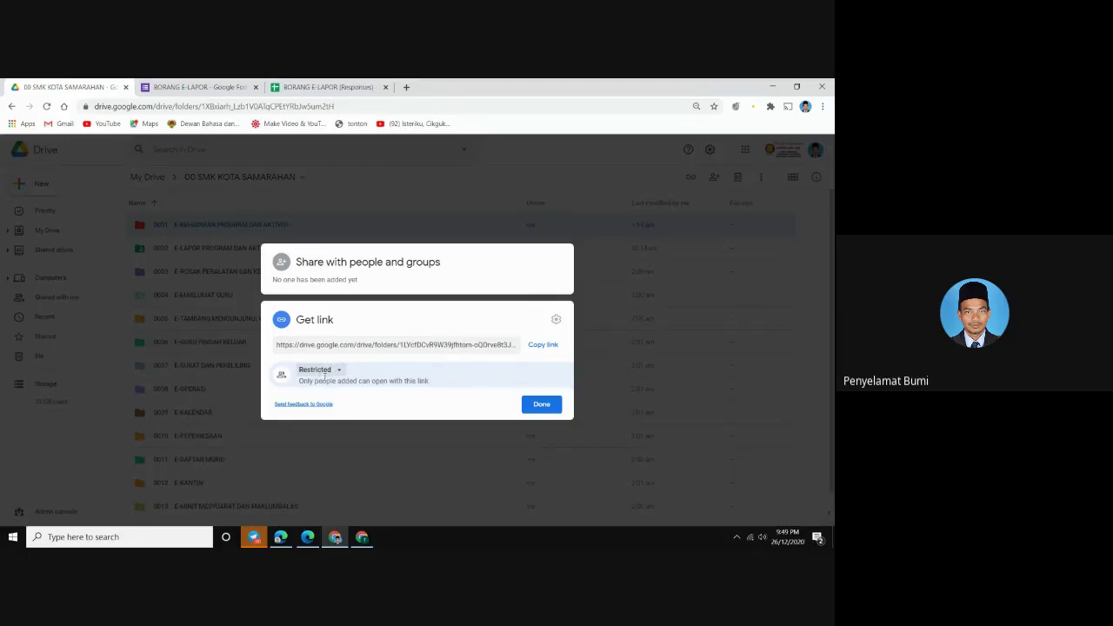
{"action": "left_click", "coordinate": [325, 376]}
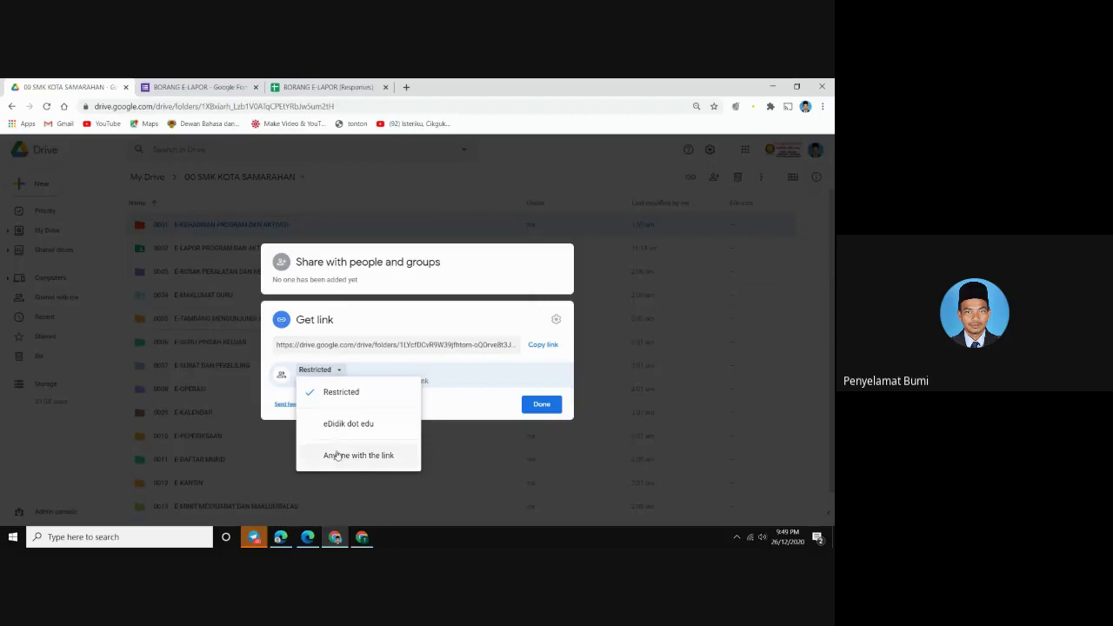
{"action": "left_click", "coordinate": [542, 345]}
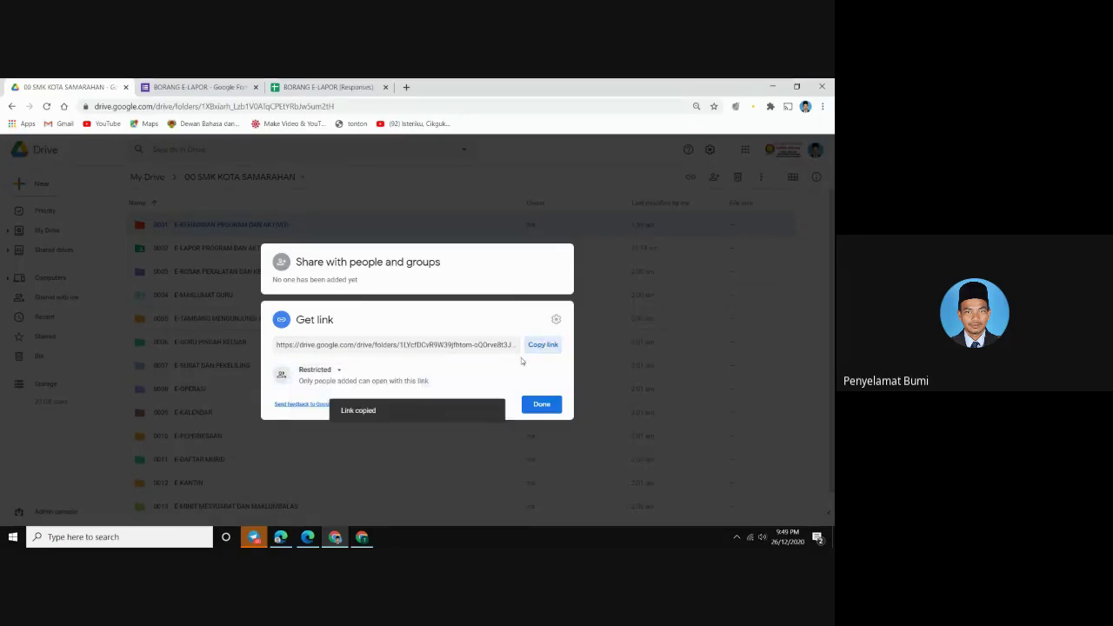
{"action": "left_click", "coordinate": [540, 406]}
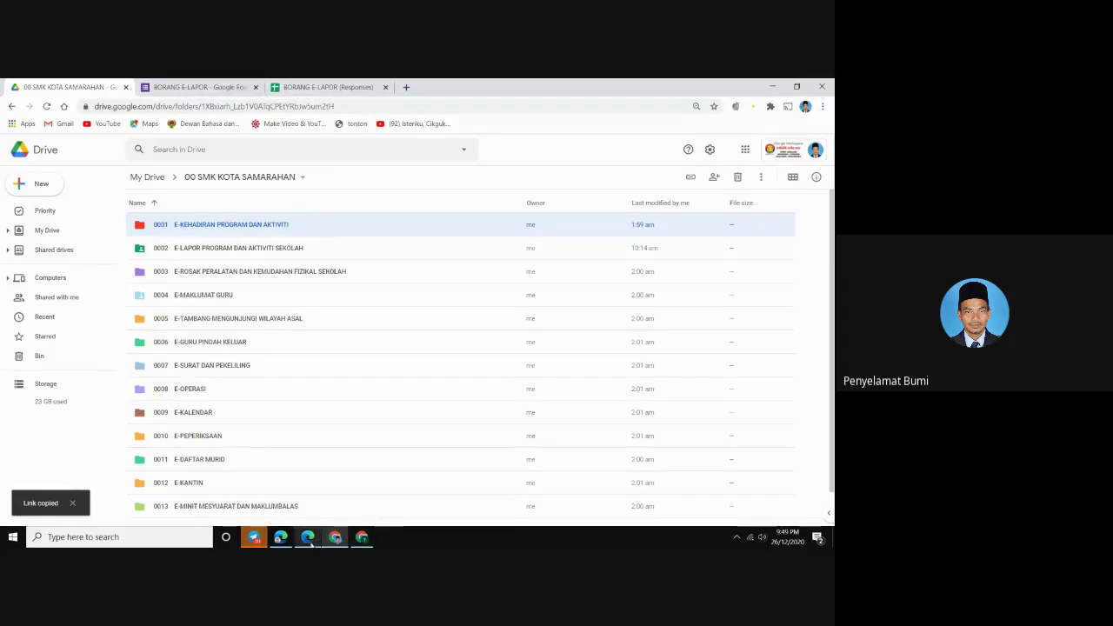
{"action": "left_click", "coordinate": [361, 537]}
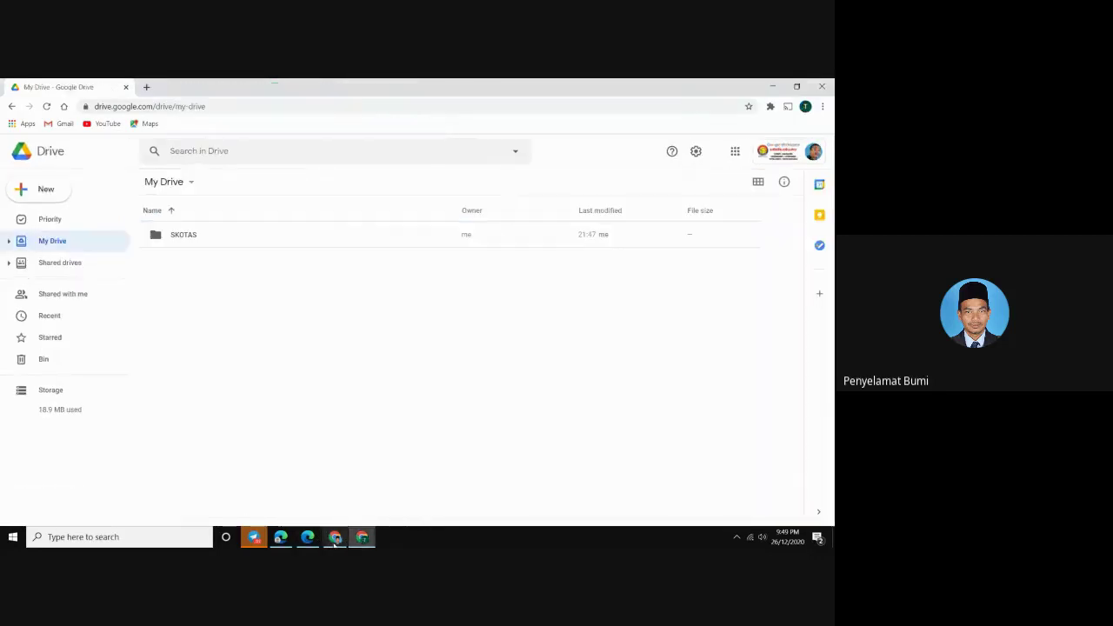
Paste and send the copied Drive folder link in the Google Meet chat, then return to My Drive
{"action": "left_click", "coordinate": [284, 539]}
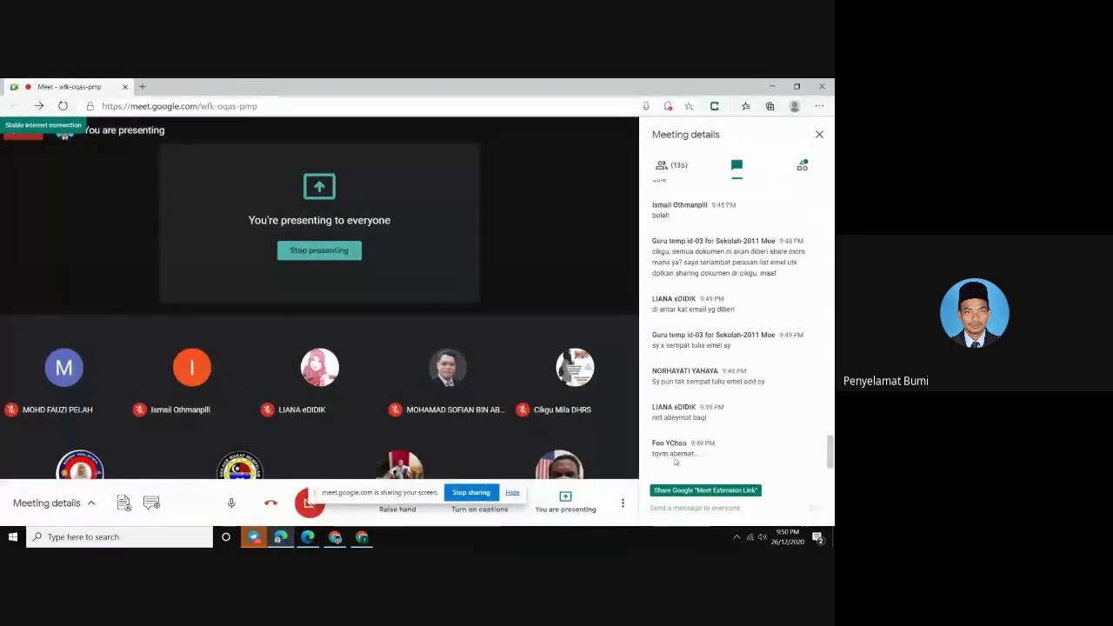
{"action": "left_click", "coordinate": [672, 508]}
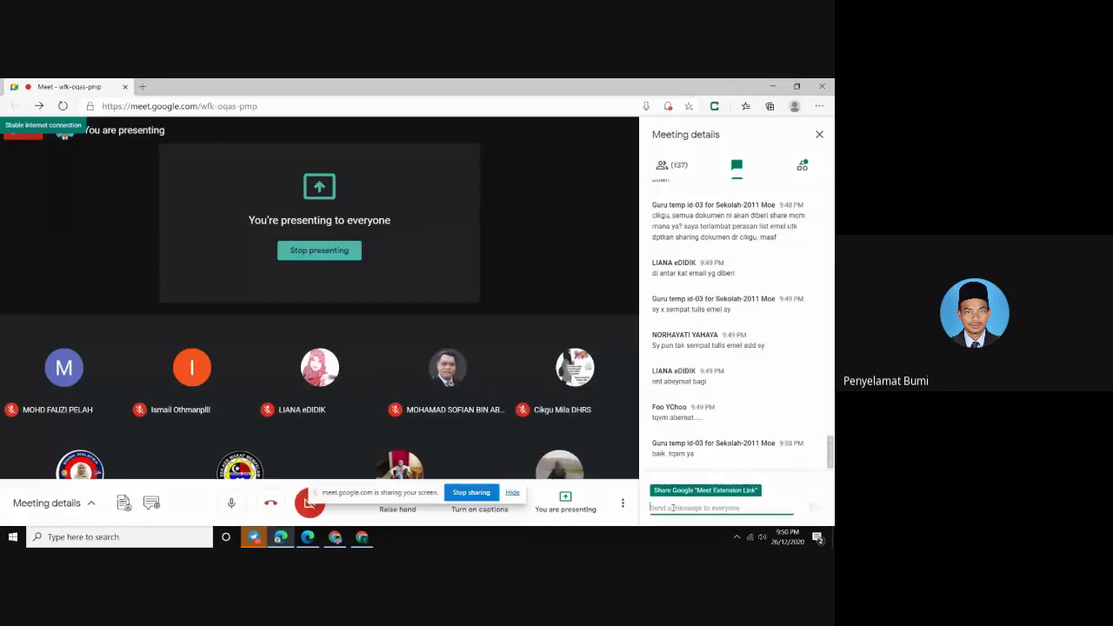
{"action": "right_click", "coordinate": [672, 507]}
{"action": "left_click", "coordinate": [701, 365]}
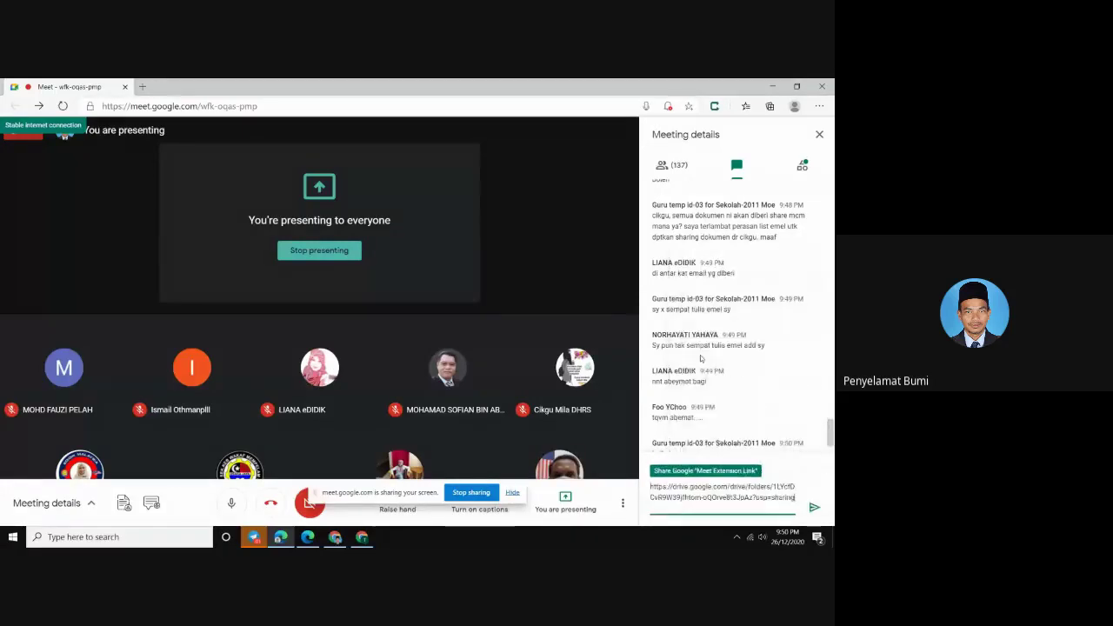
{"action": "key", "text": "Return"}
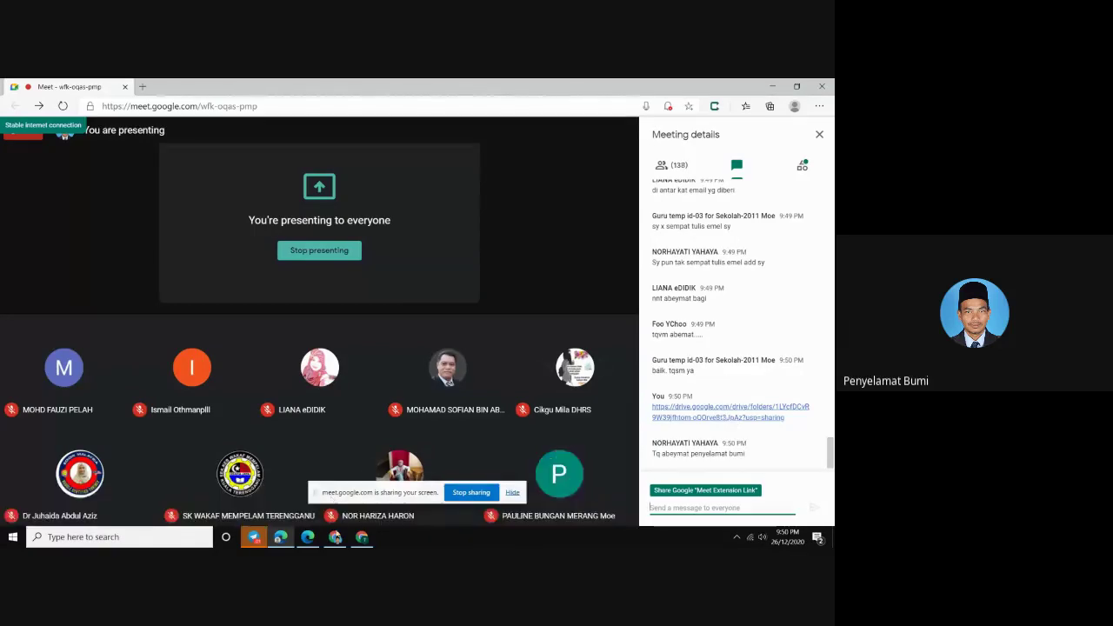
{"action": "mouse_move", "coordinate": [362, 540]}
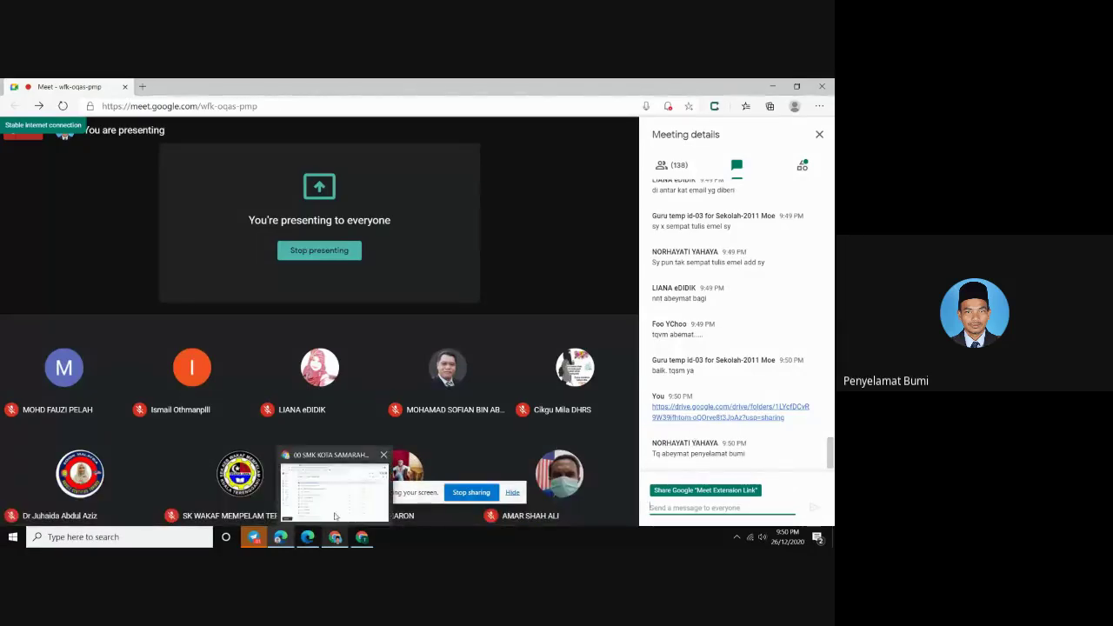
{"action": "left_click", "coordinate": [335, 513]}
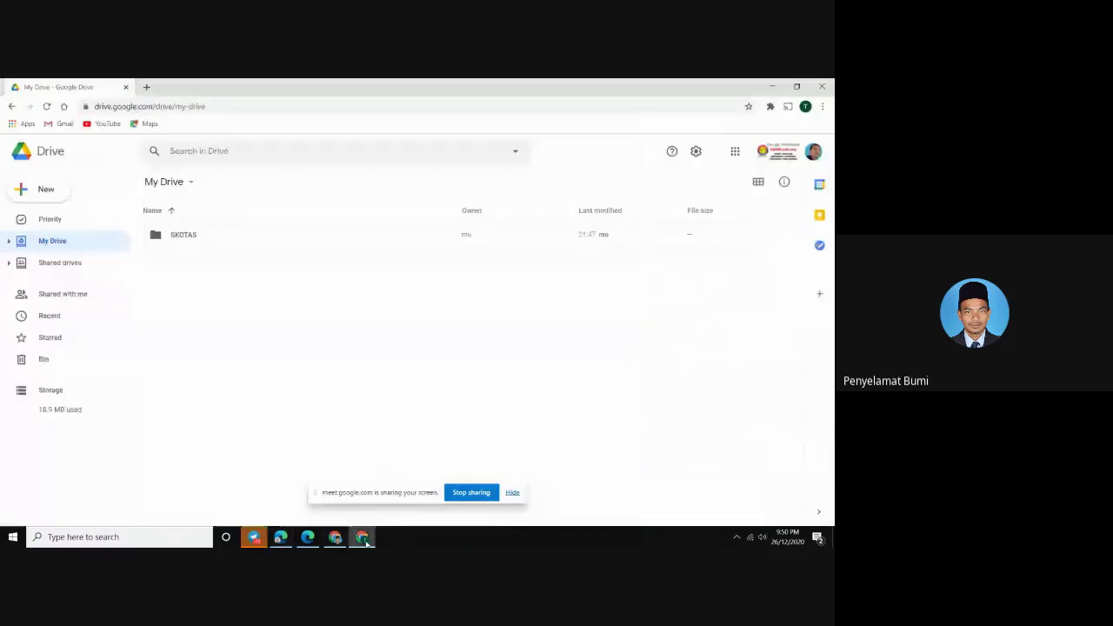
Hide the screen-sharing notice and check the signed-in account from the profile avatar
{"action": "left_click", "coordinate": [512, 492]}
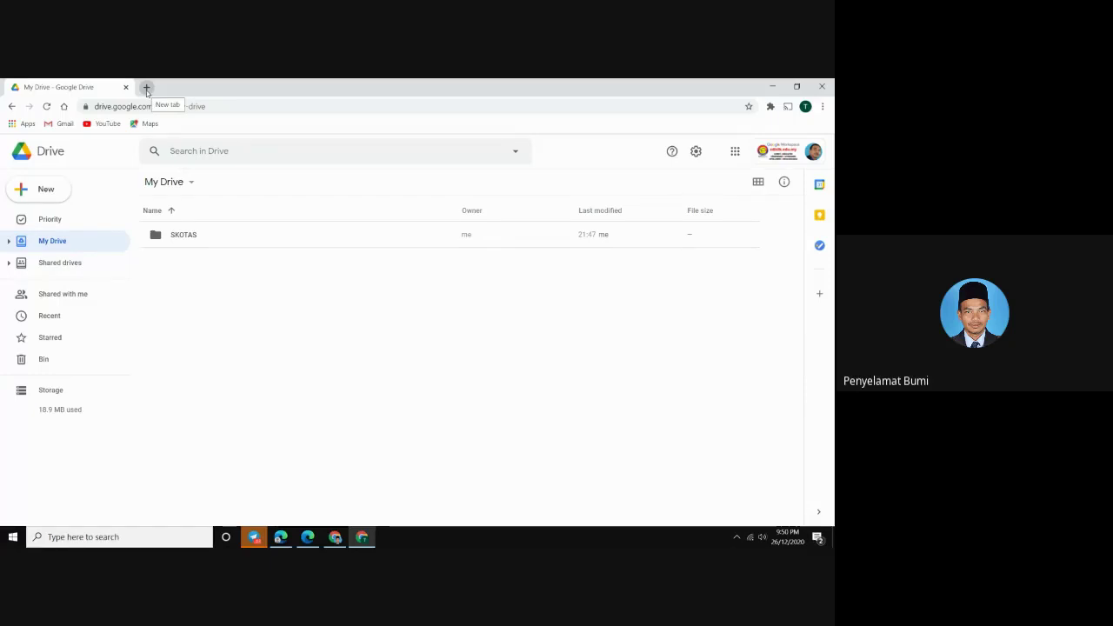
{"action": "left_click", "coordinate": [804, 153]}
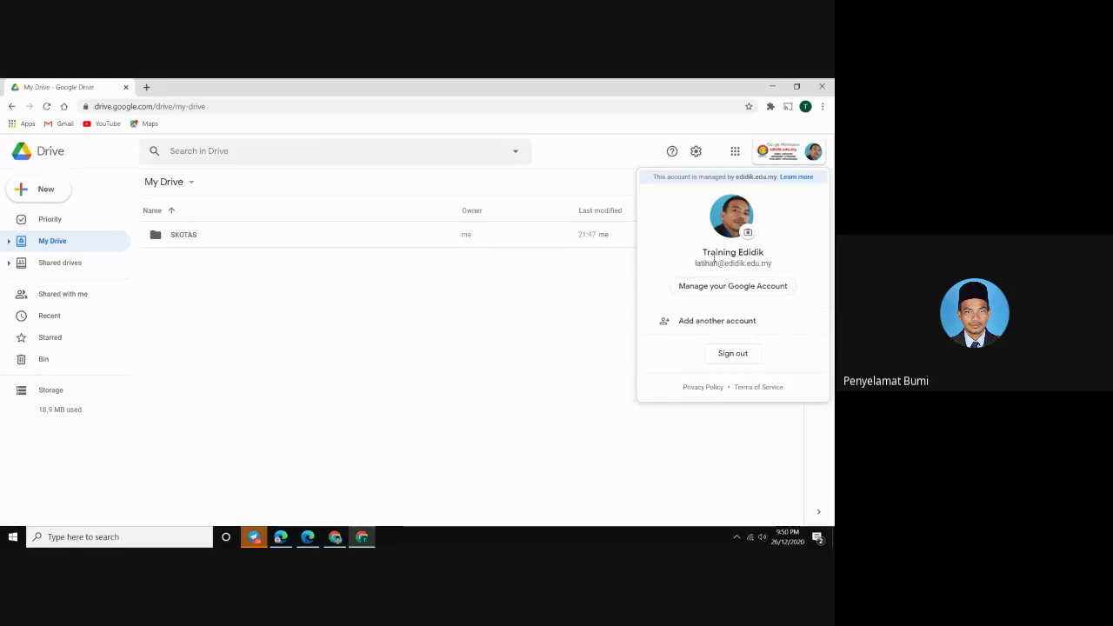
{"action": "left_click", "coordinate": [389, 352]}
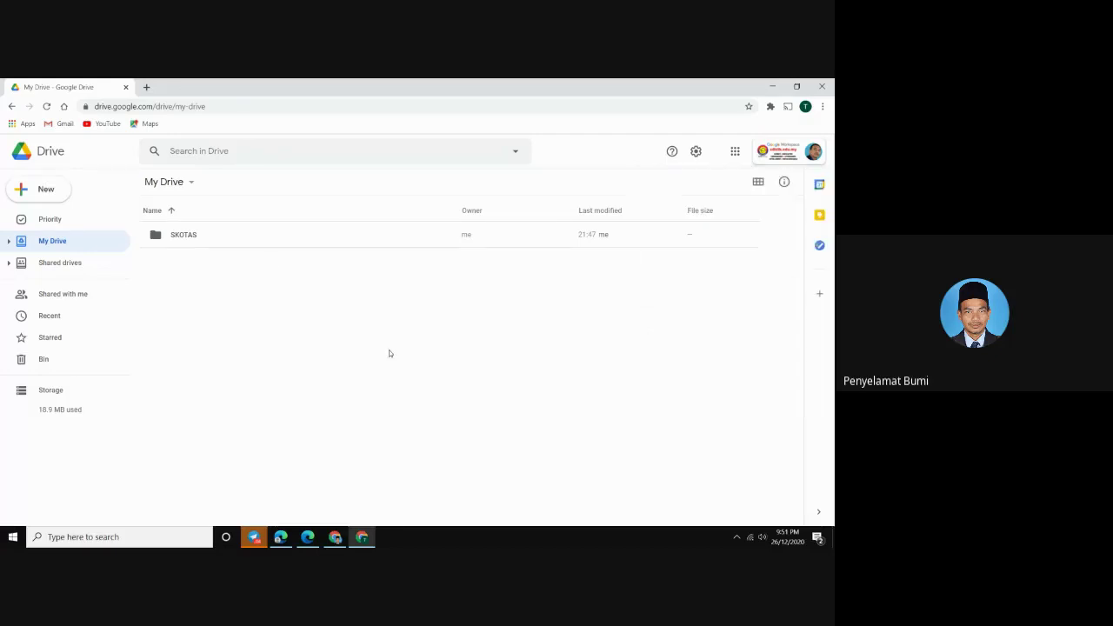
In a new tab, load gg.gg/salincepat to open Copy Folder for Google Drive
{"action": "left_click", "coordinate": [146, 89]}
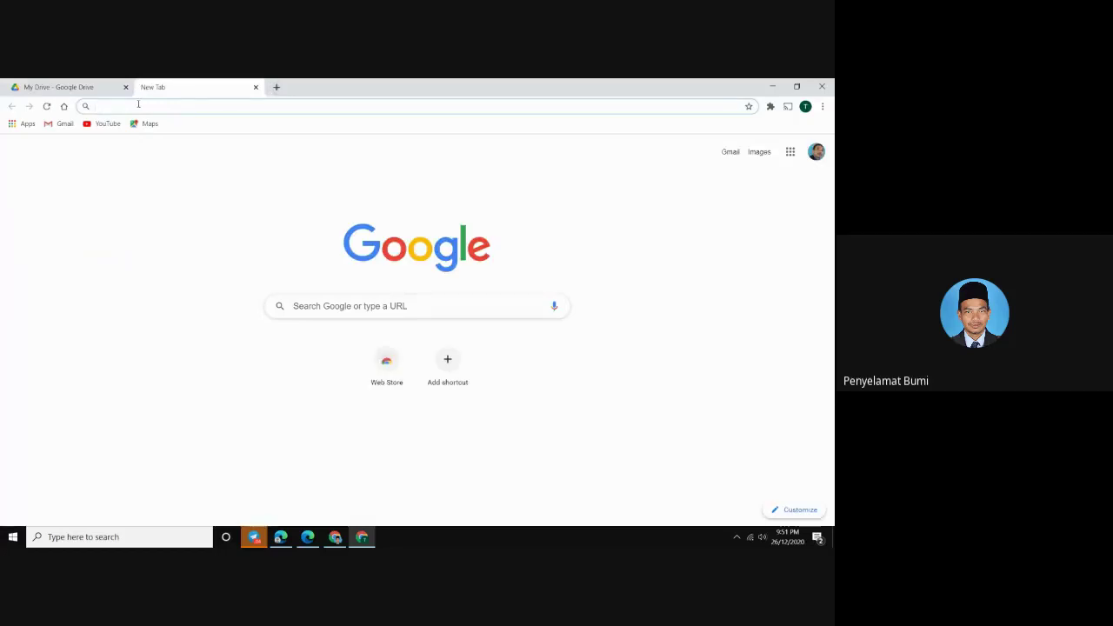
{"action": "type", "text": "g"}
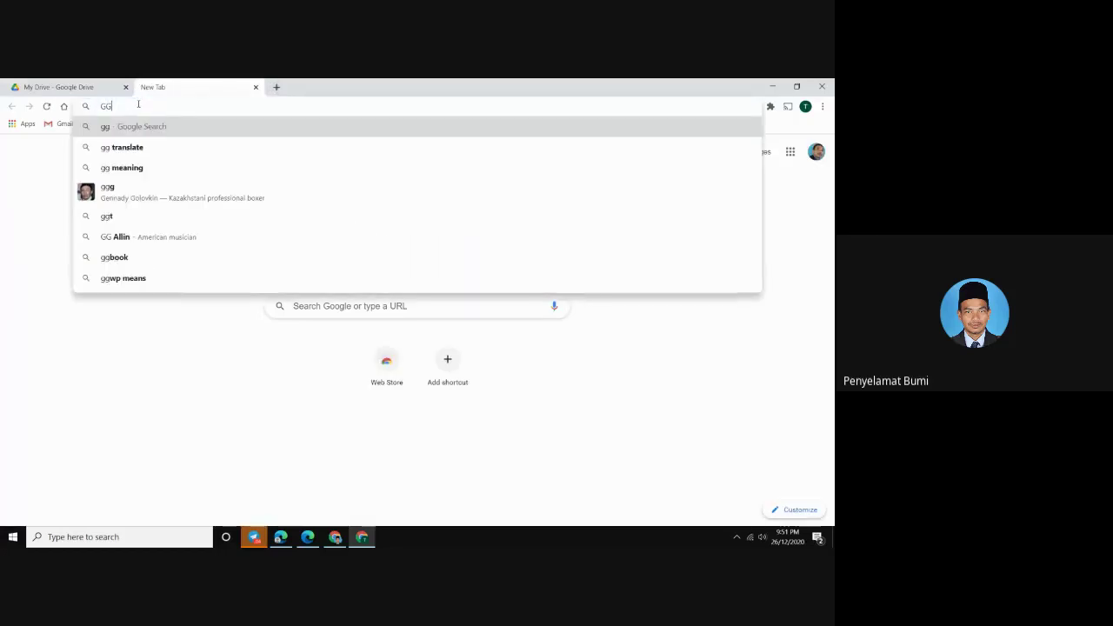
{"action": "key", "text": "BackSpace"}
{"action": "key", "text": "Caps_Lock"}
{"action": "type", "text": "gg."}
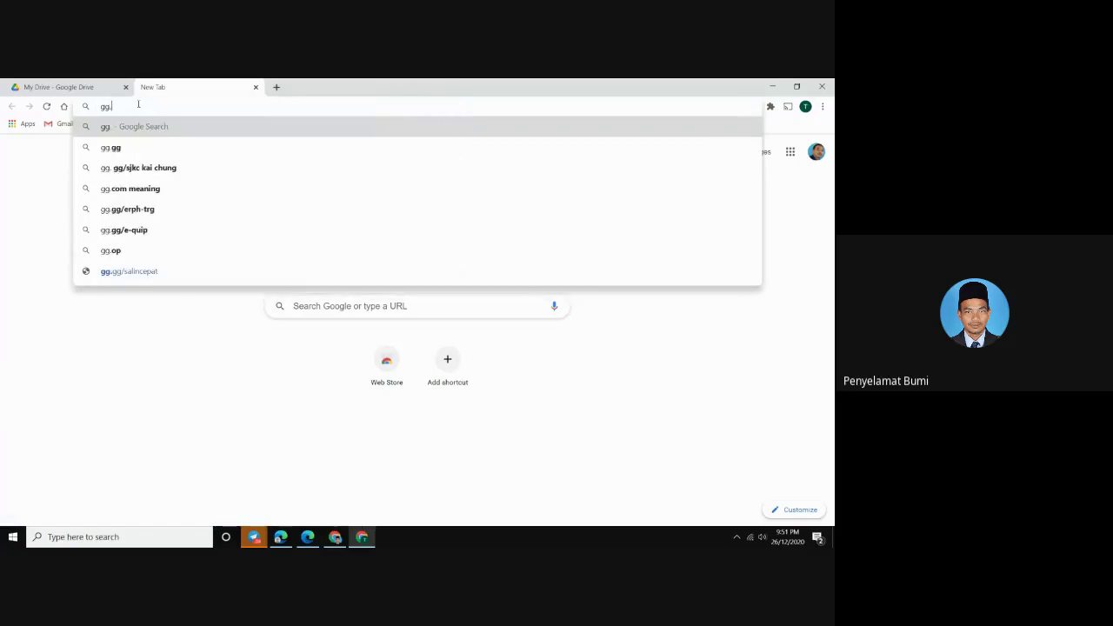
{"action": "type", "text": "gg/sabi"}
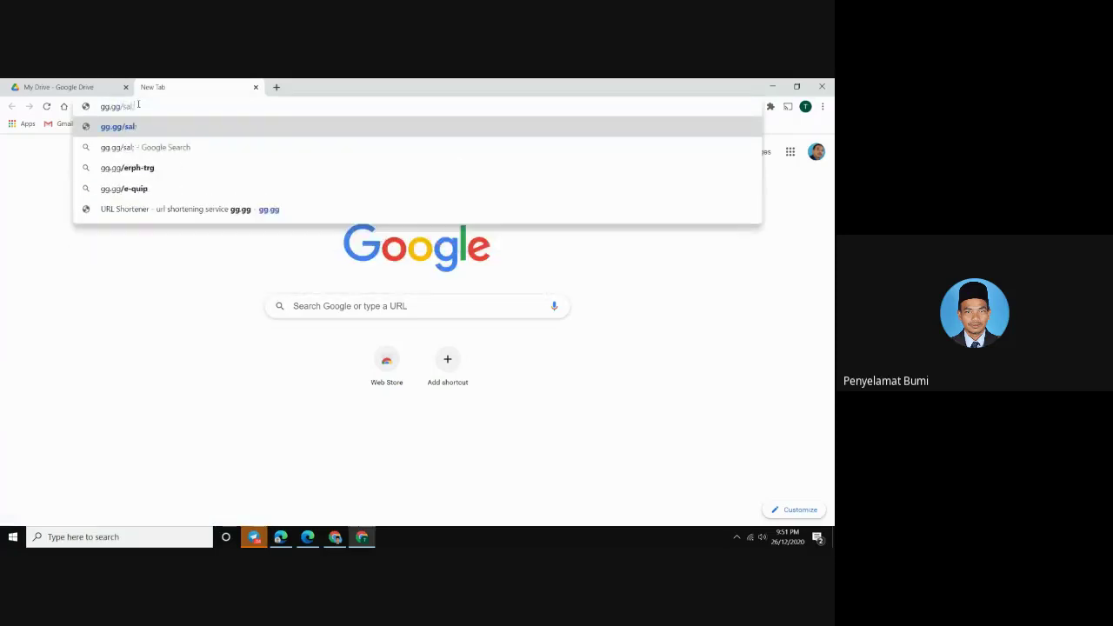
{"action": "type", "text": "ncep"}
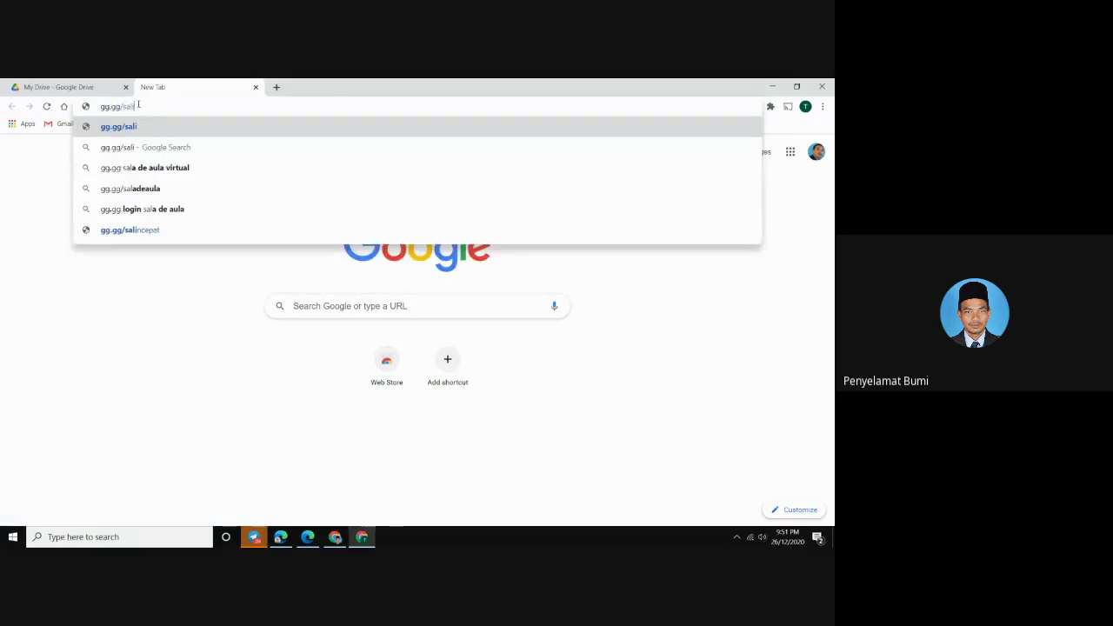
{"action": "type", "text": "at"}
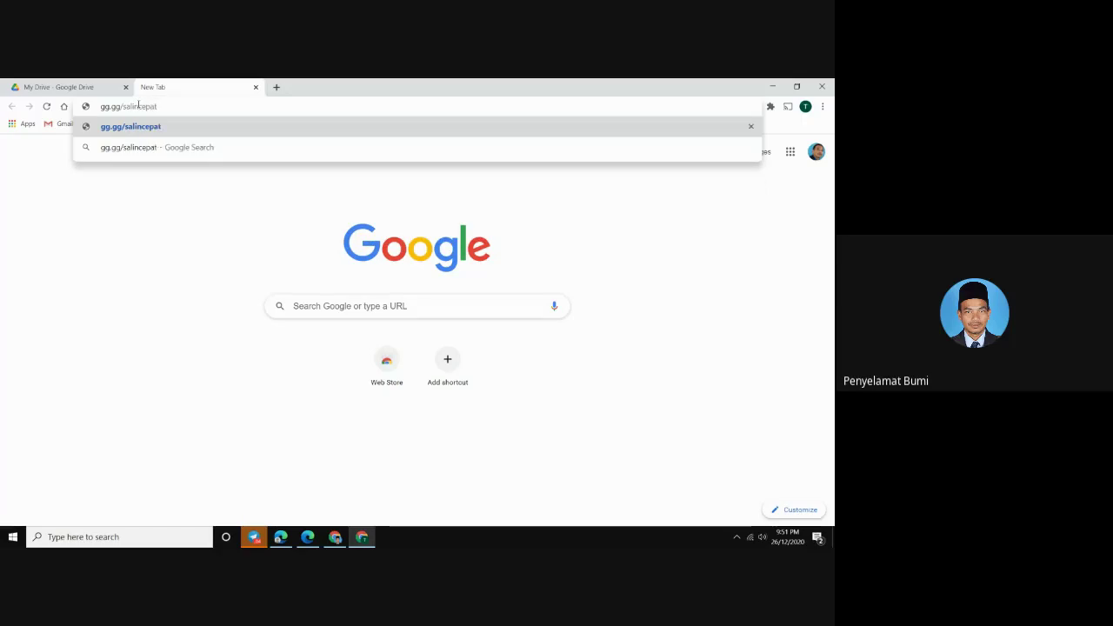
{"action": "left_click_drag", "start_coordinate": [161, 107], "coordinate": [110, 111]}
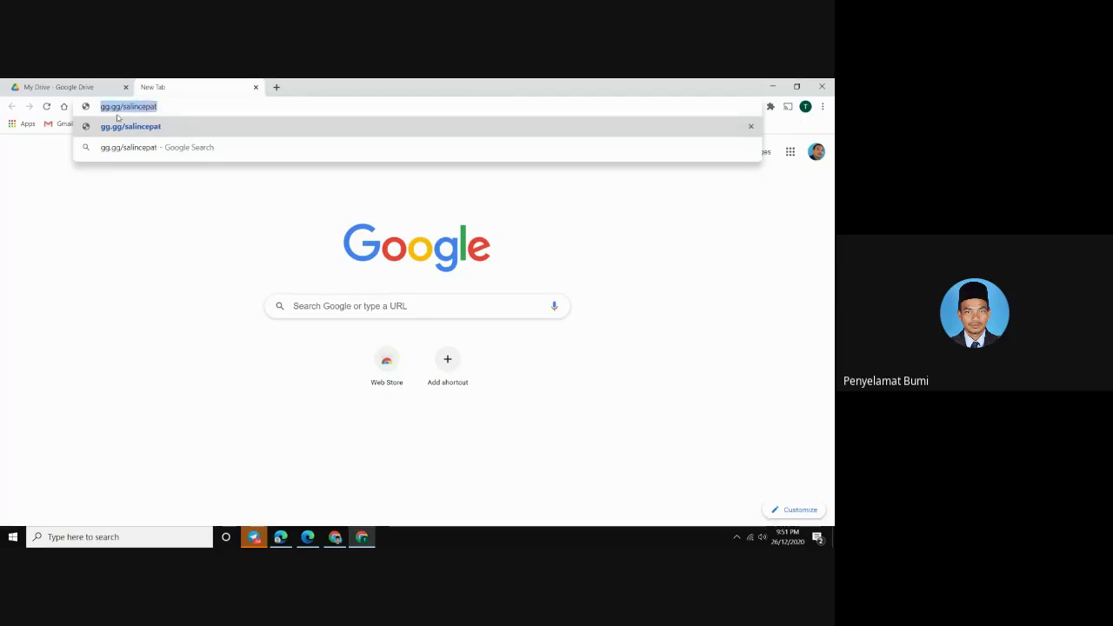
{"action": "left_click", "coordinate": [126, 128]}
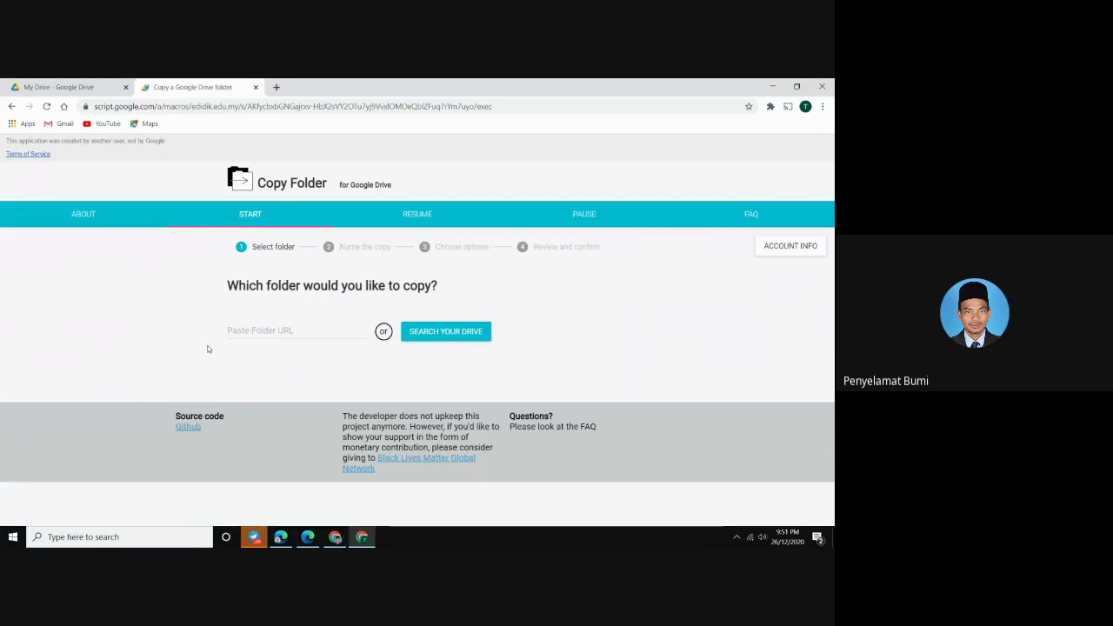
Focus Copy Folder's Paste Folder URL field, then bring the Google Meet chat forward
{"action": "left_click", "coordinate": [259, 330]}
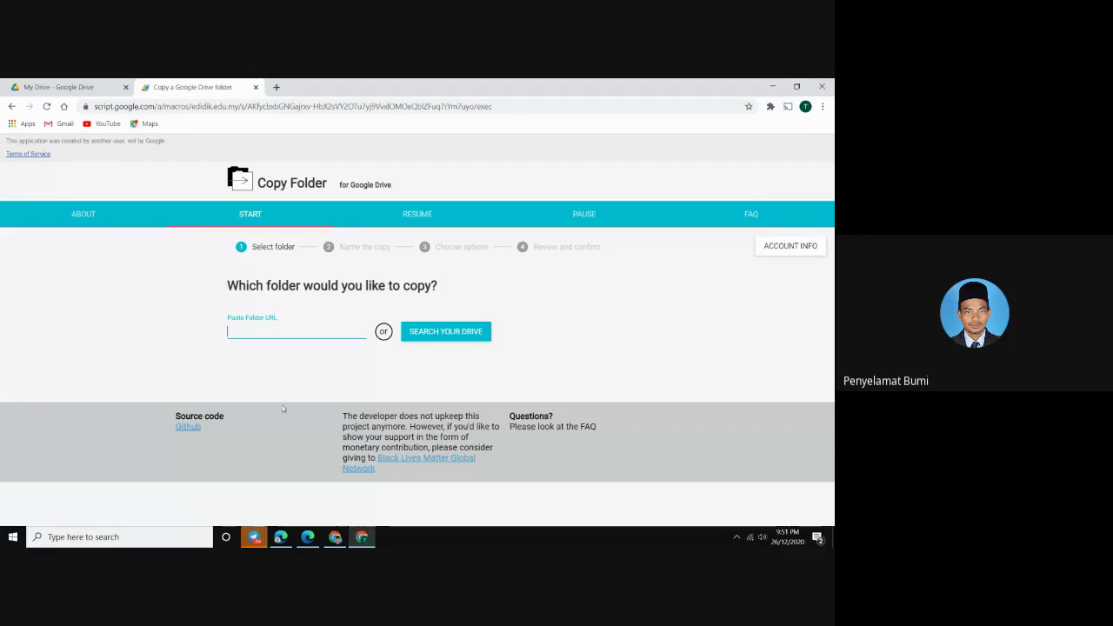
{"action": "left_click", "coordinate": [364, 539]}
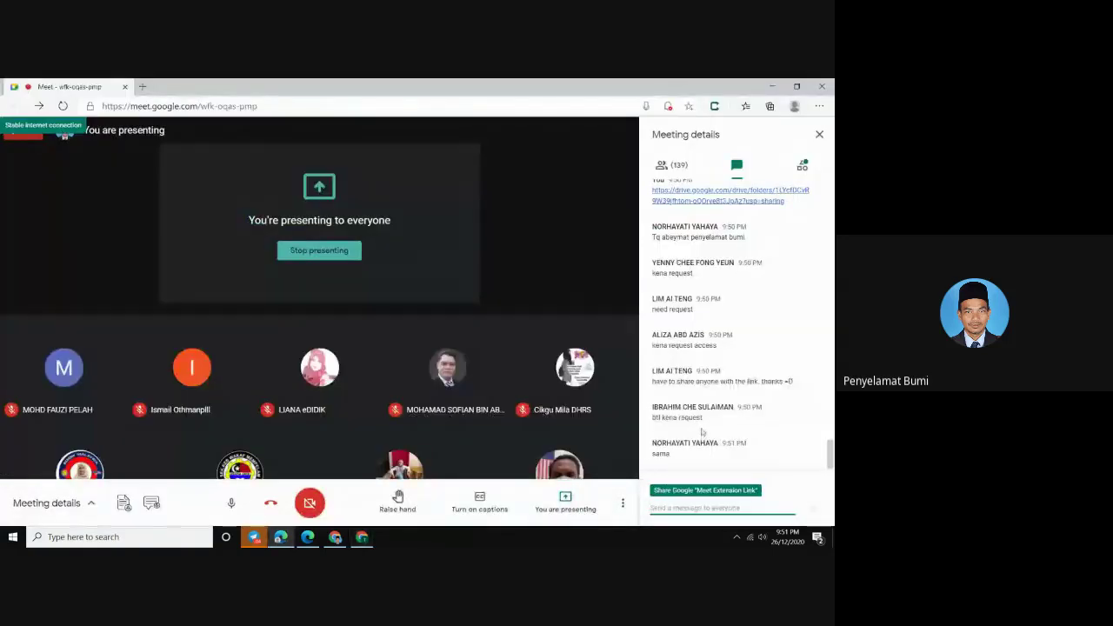
{"action": "scroll", "coordinate": [701, 433], "scroll_direction": "up", "scroll_amount": 2}
{"action": "scroll", "coordinate": [709, 358], "scroll_direction": "down", "scroll_amount": 1}
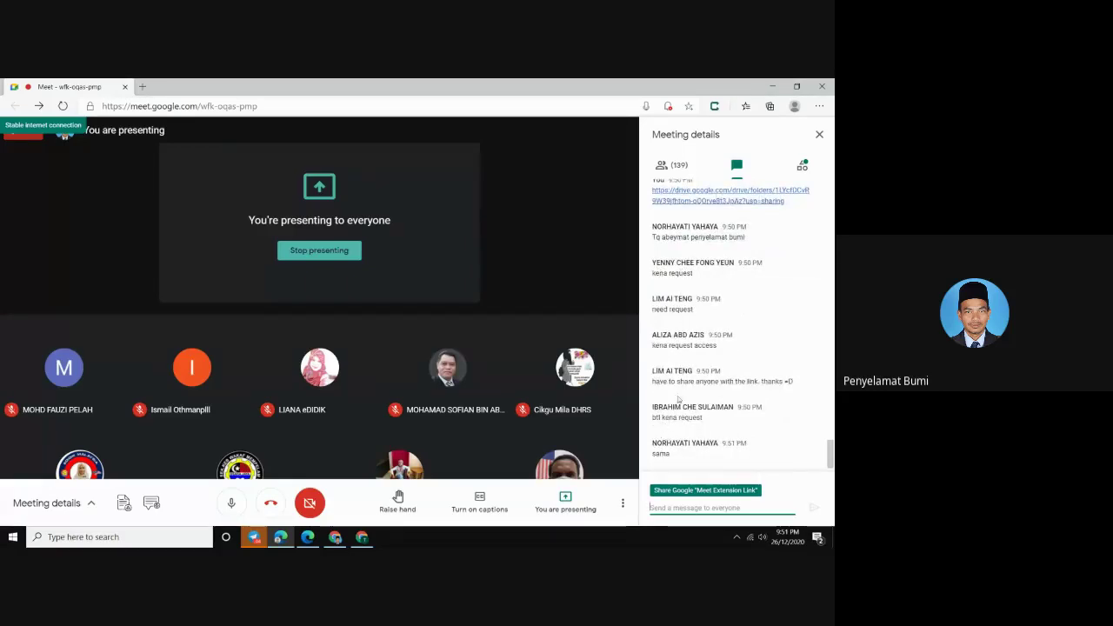
{"action": "scroll", "coordinate": [679, 383], "scroll_direction": "up", "scroll_amount": 1}
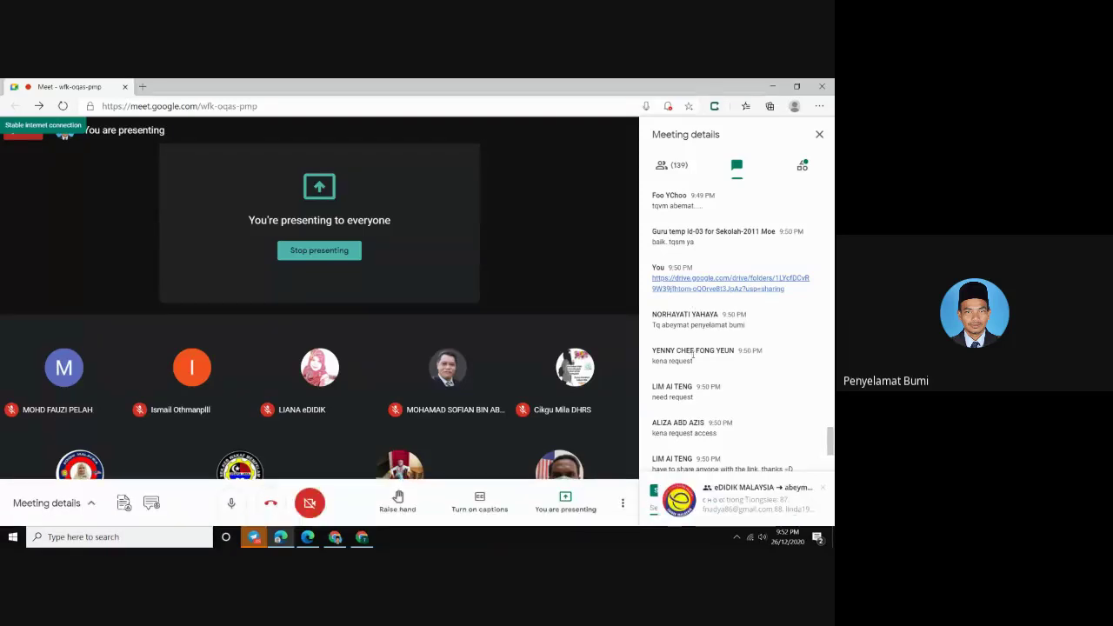
{"action": "scroll", "coordinate": [694, 358], "scroll_direction": "down", "scroll_amount": 1}
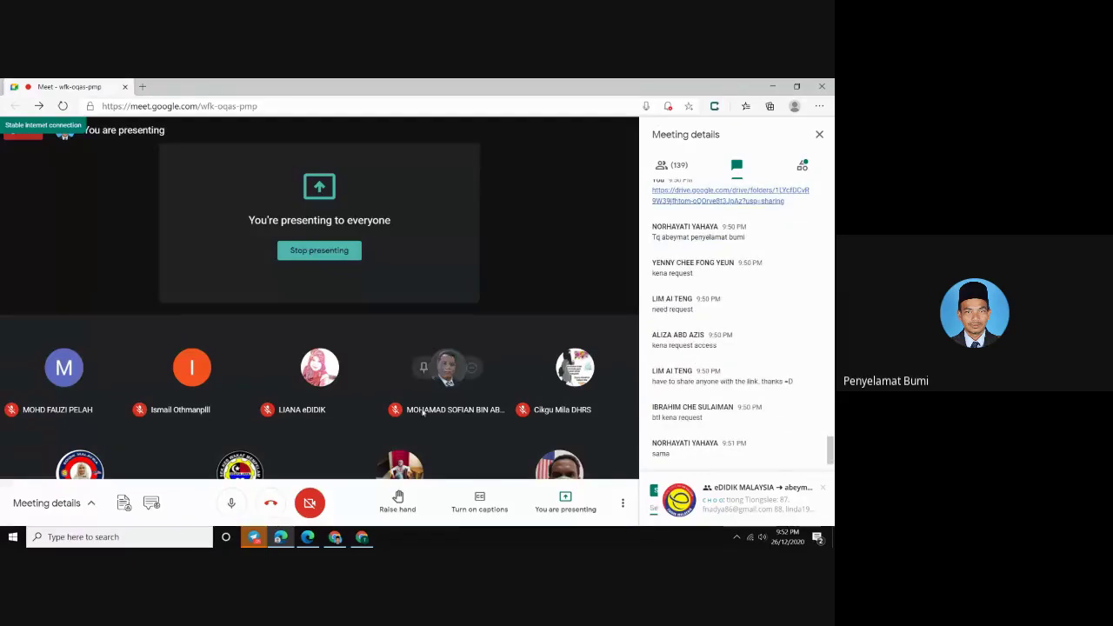
Paste the folder link into Copy Folder, get the 'Unable to find a folder' error, and return to My Drive
{"action": "key", "text": "alt+Tab"}
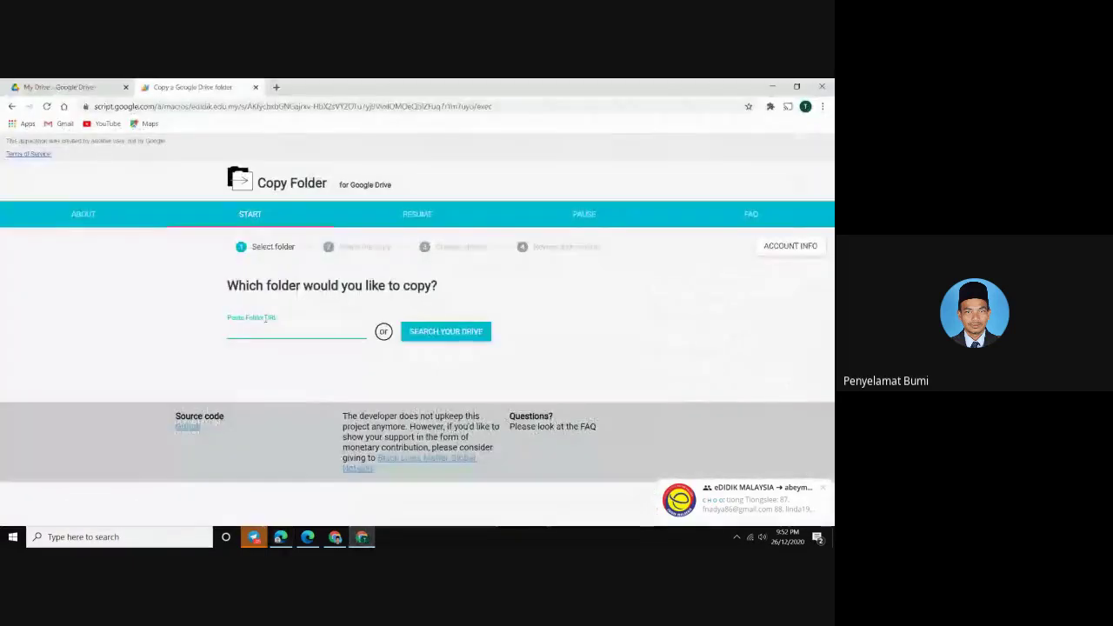
{"action": "right_click", "coordinate": [259, 332]}
{"action": "left_click", "coordinate": [286, 414]}
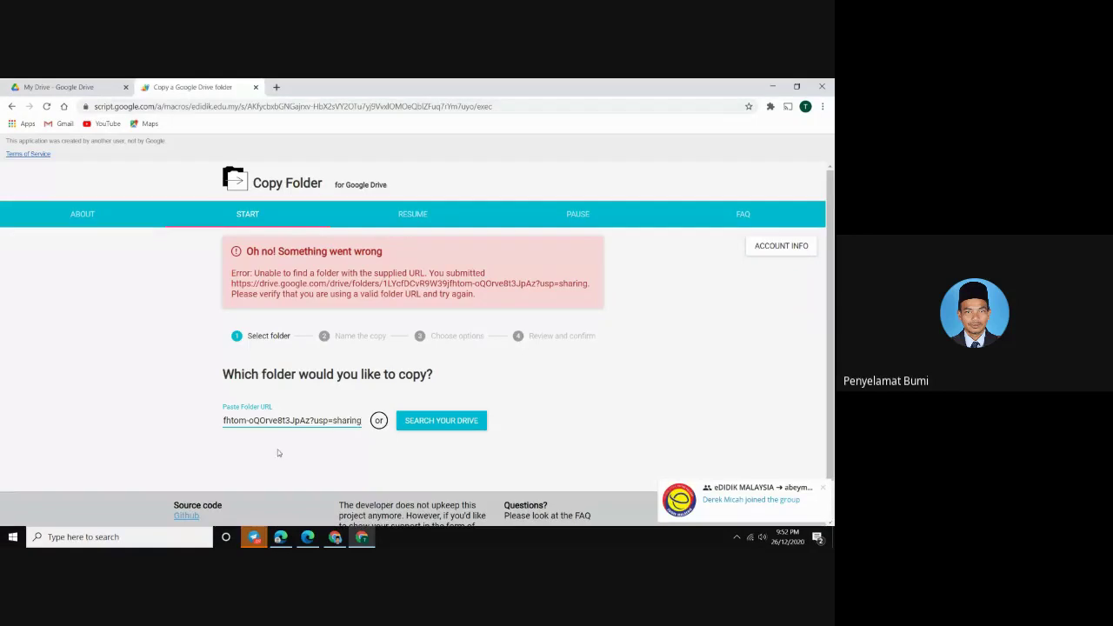
{"action": "left_click", "coordinate": [257, 539]}
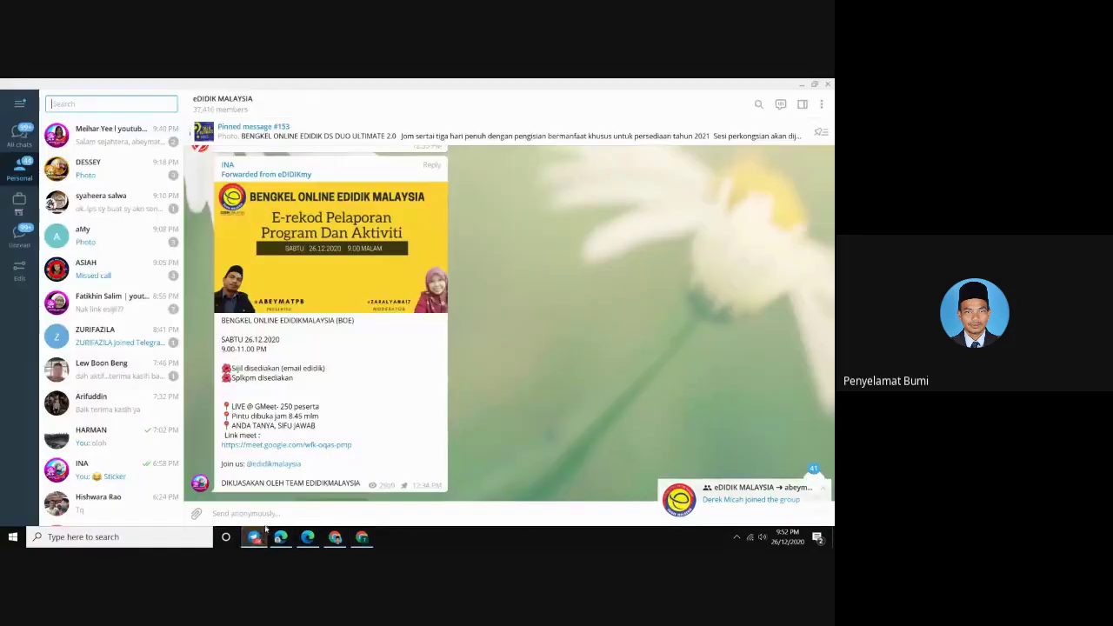
{"action": "left_click", "coordinate": [360, 537]}
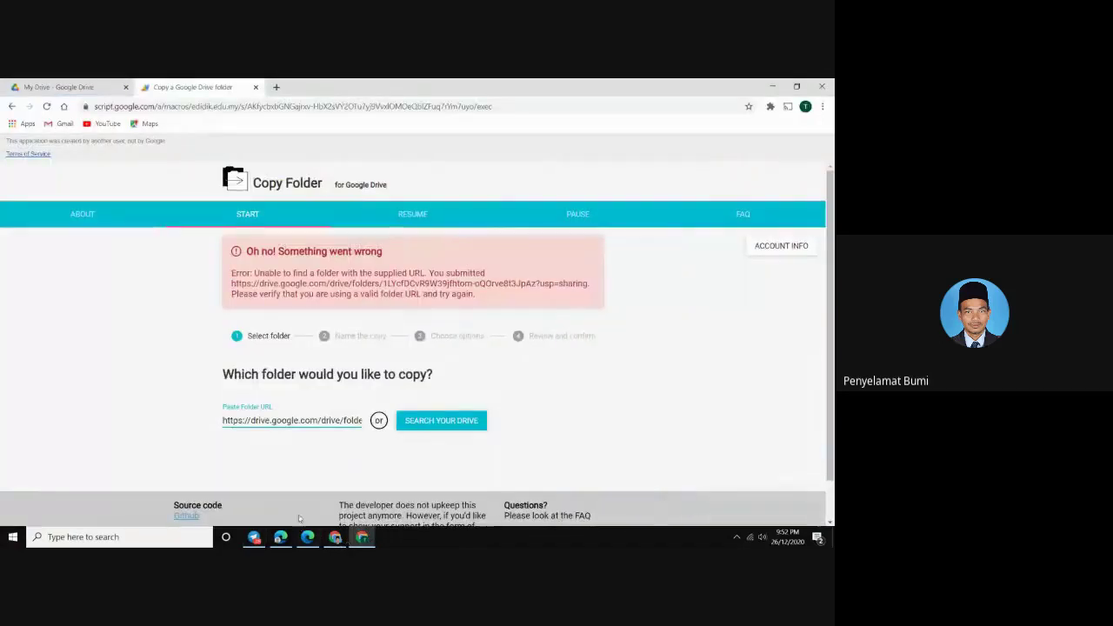
{"action": "left_click", "coordinate": [58, 87]}
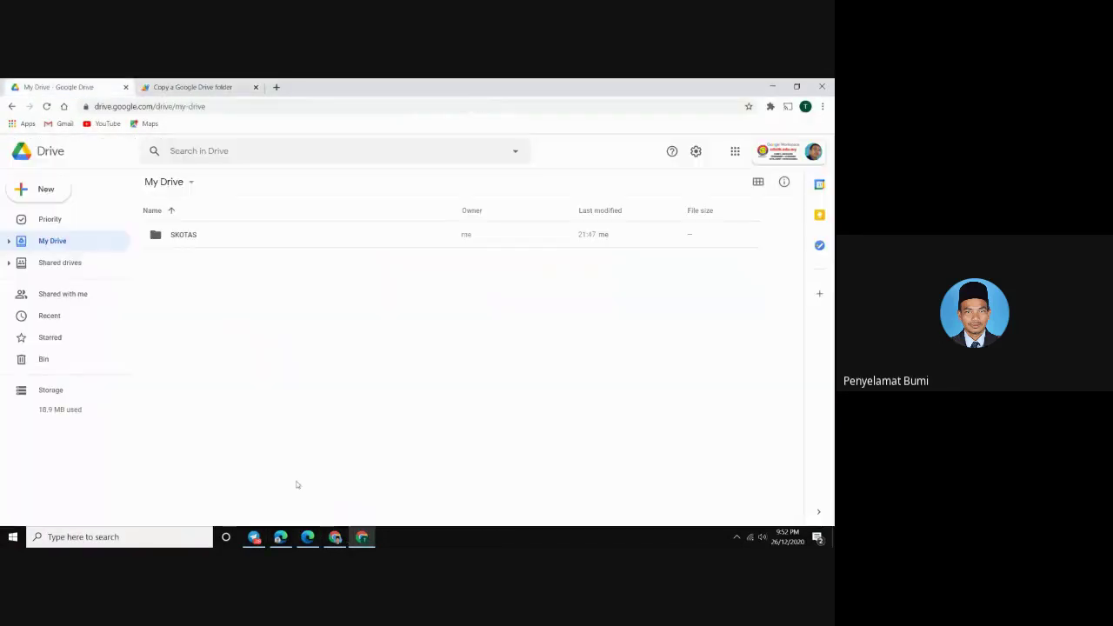
Copy the 0001 E-KEHADIRAN PROGRAM DAN AKTIVITI folder link again, then switch to the trainee's My Drive
{"action": "left_click", "coordinate": [337, 539]}
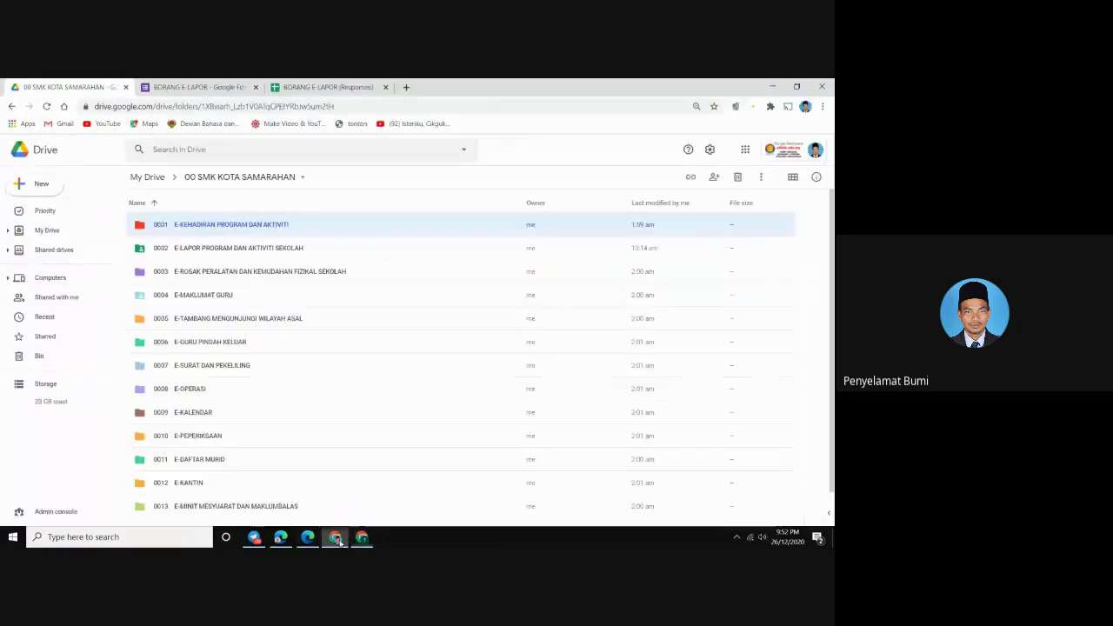
{"action": "right_click", "coordinate": [229, 226]}
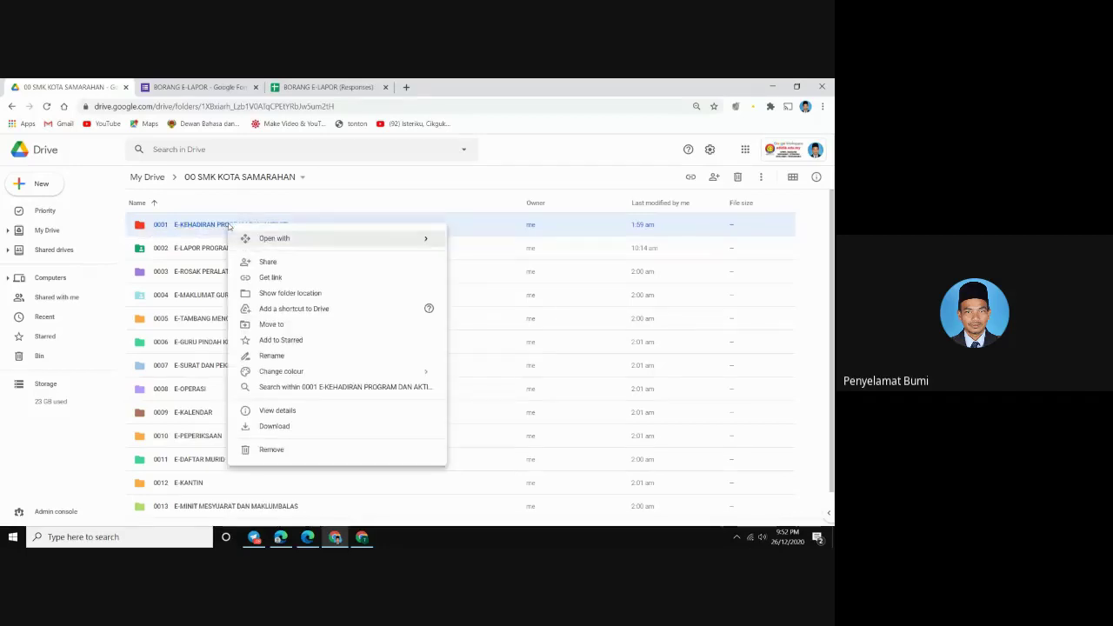
{"action": "left_click", "coordinate": [269, 278]}
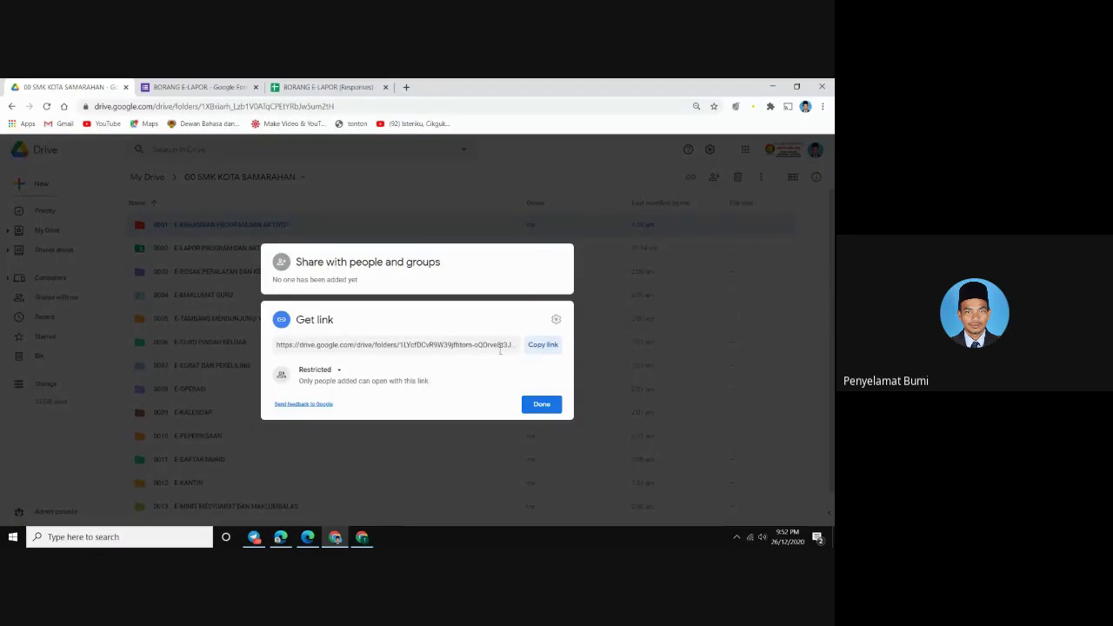
{"action": "left_click", "coordinate": [313, 344]}
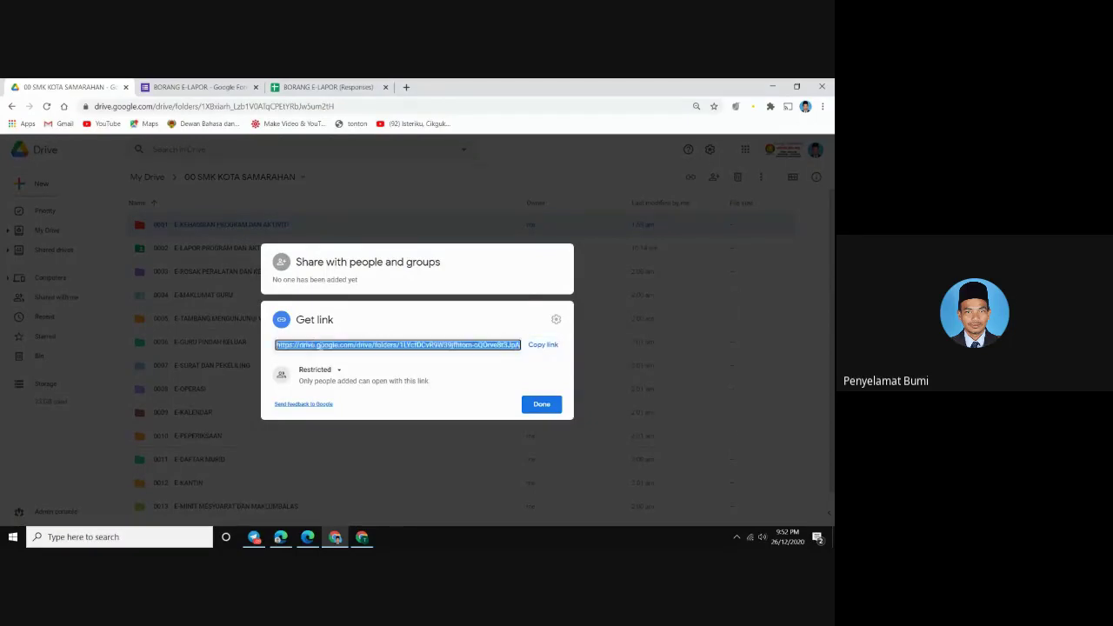
{"action": "left_click", "coordinate": [542, 345]}
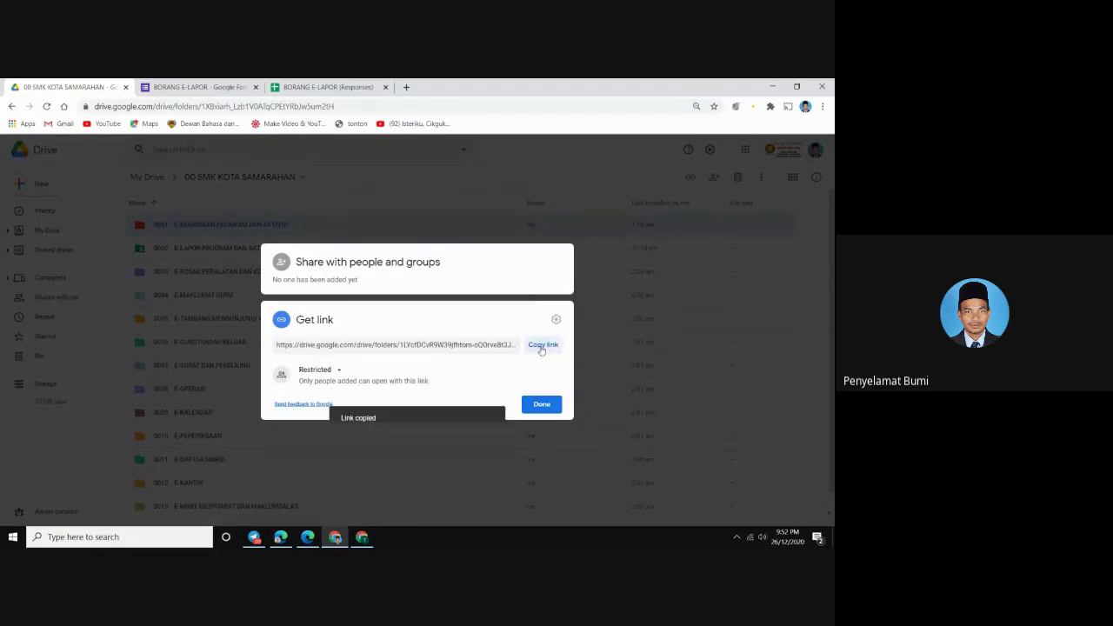
{"action": "left_click", "coordinate": [539, 403]}
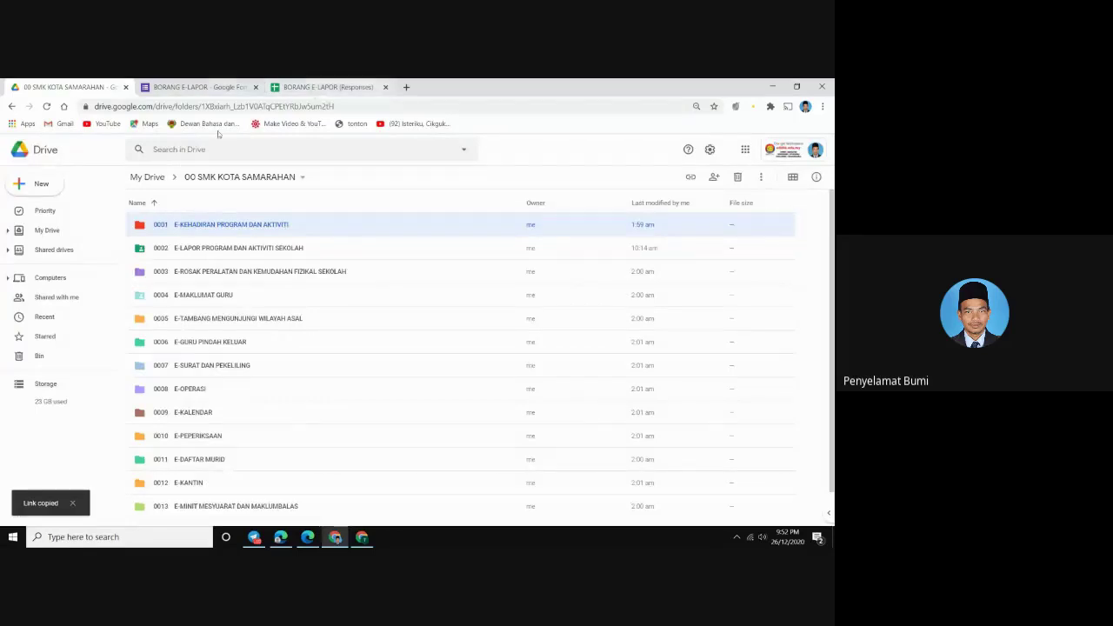
{"action": "left_click", "coordinate": [362, 536]}
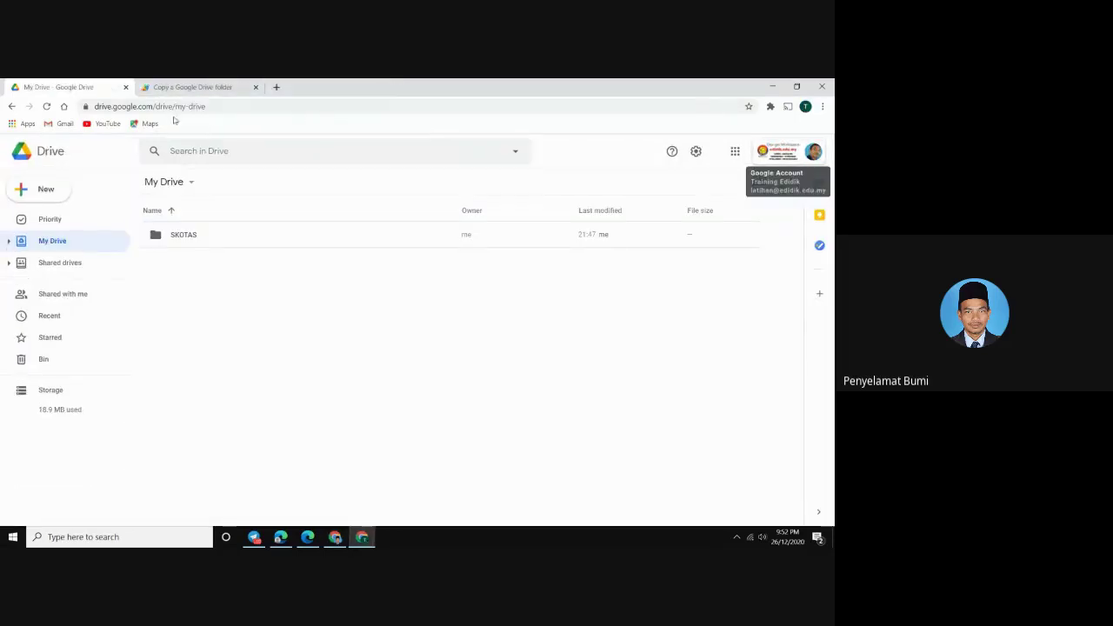
{"action": "left_click", "coordinate": [175, 87]}
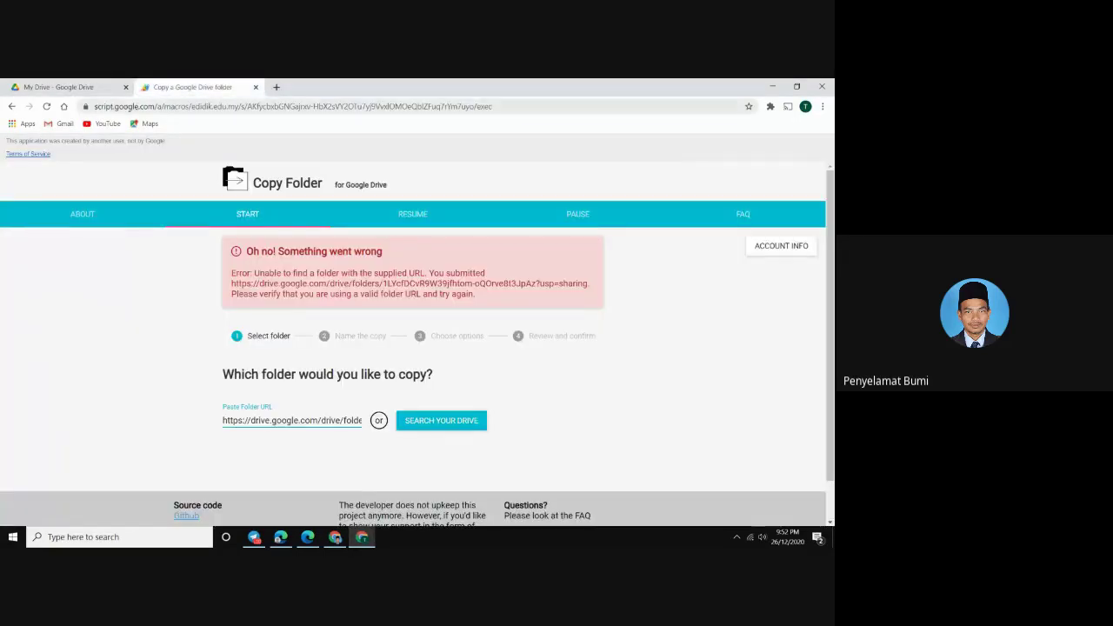
{"action": "left_click", "coordinate": [129, 107]}
{"action": "type", "text": "gg"}
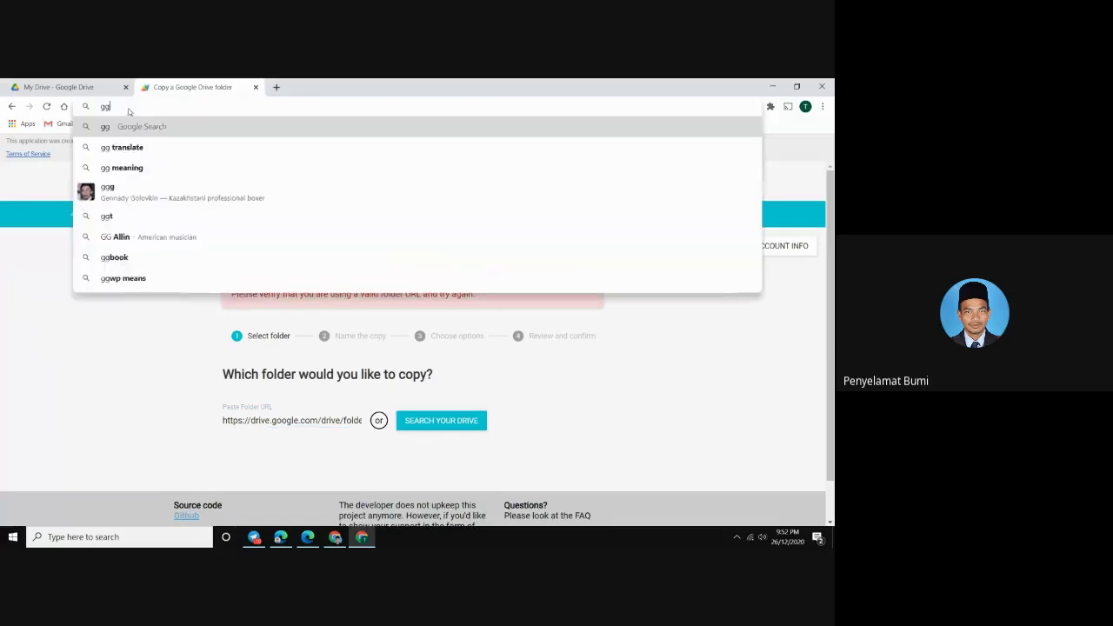
{"action": "type", "text": ".gg/salincepat"}
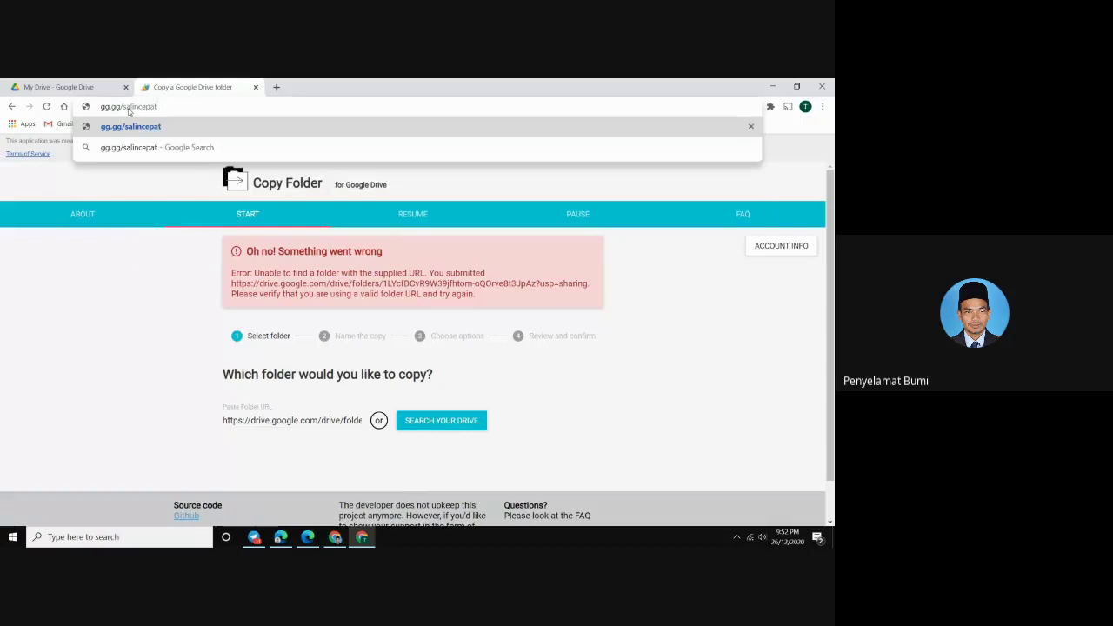
{"action": "key", "text": "Return"}
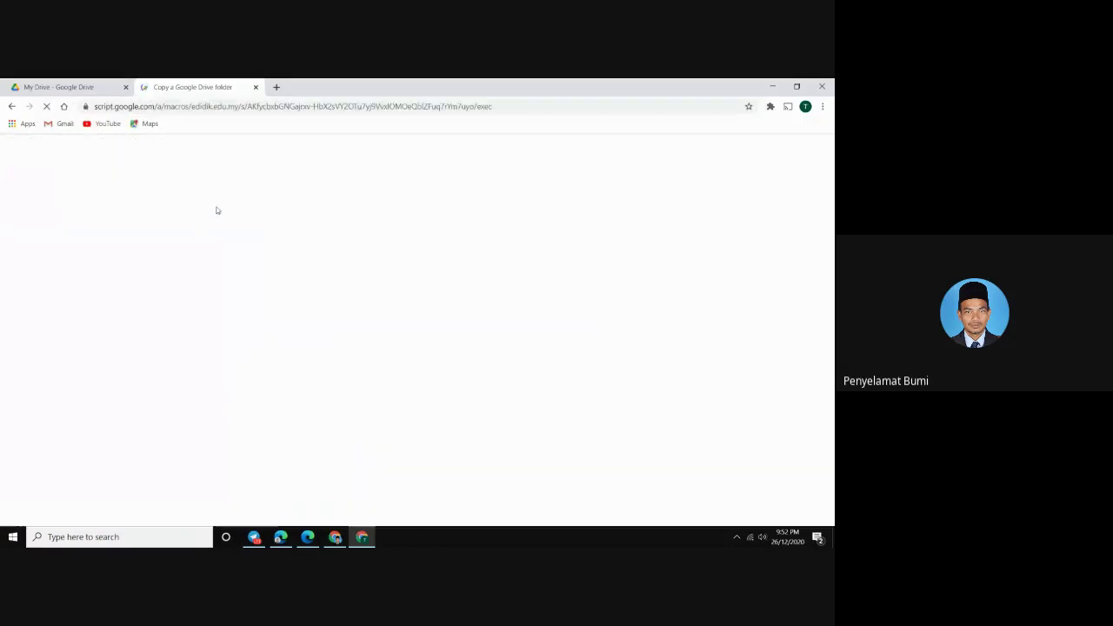
{"action": "right_click", "coordinate": [251, 324]}
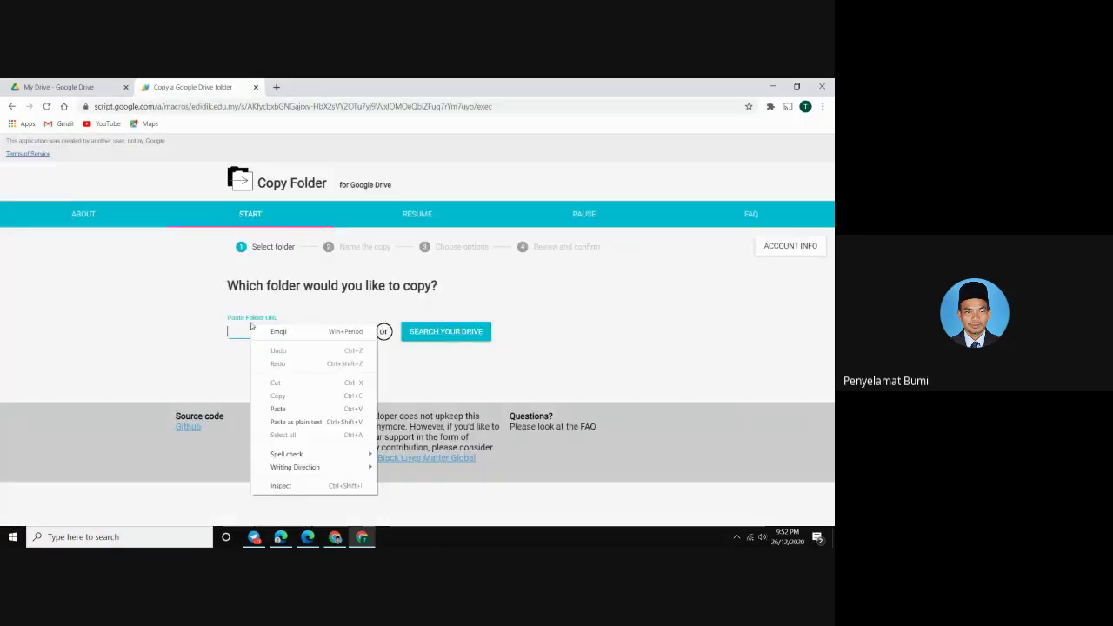
{"action": "left_click", "coordinate": [278, 408]}
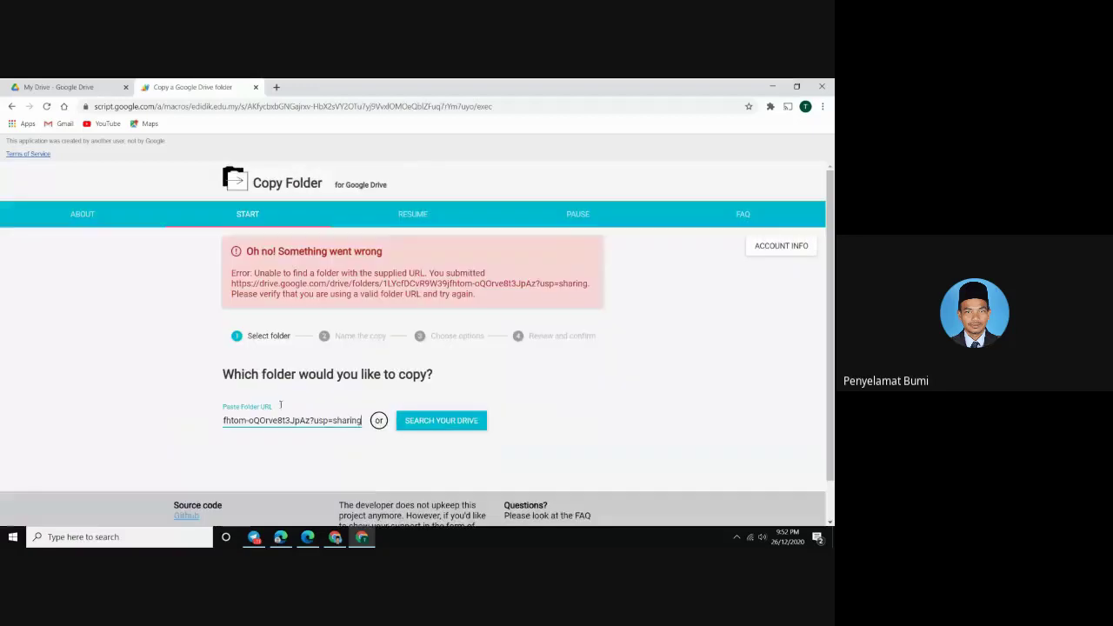
{"action": "left_click", "coordinate": [423, 428]}
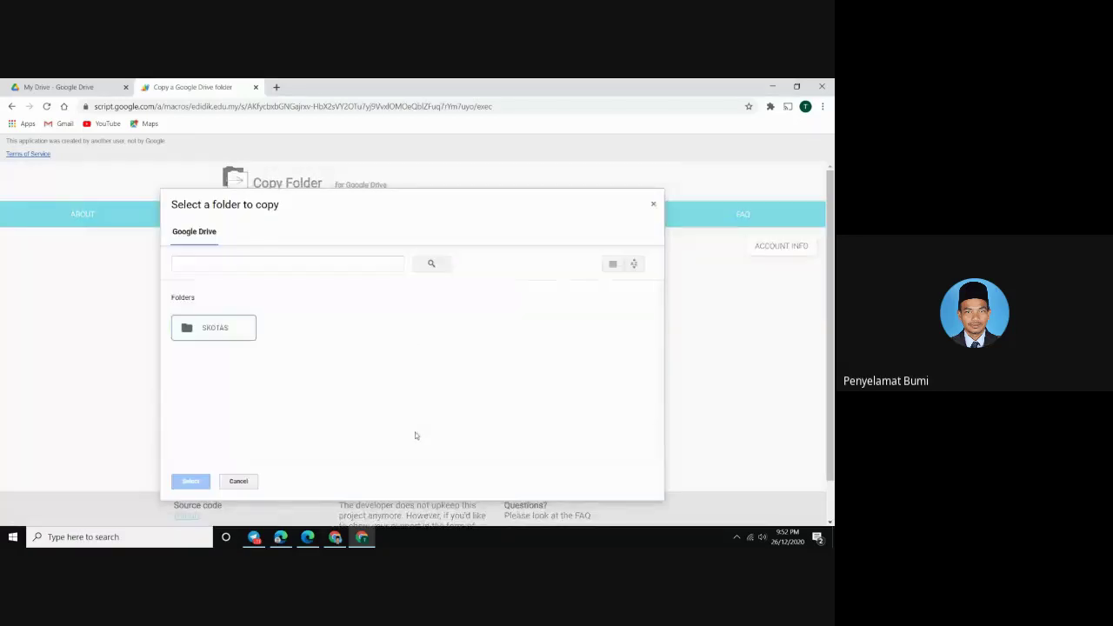
{"action": "left_click", "coordinate": [652, 206]}
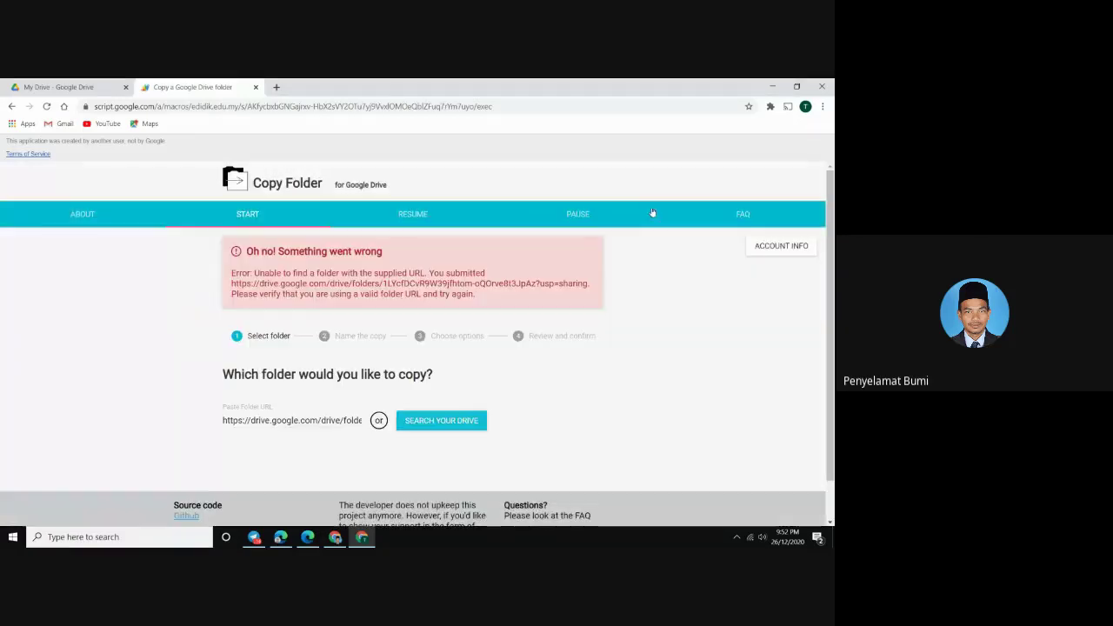
{"action": "left_click", "coordinate": [42, 91]}
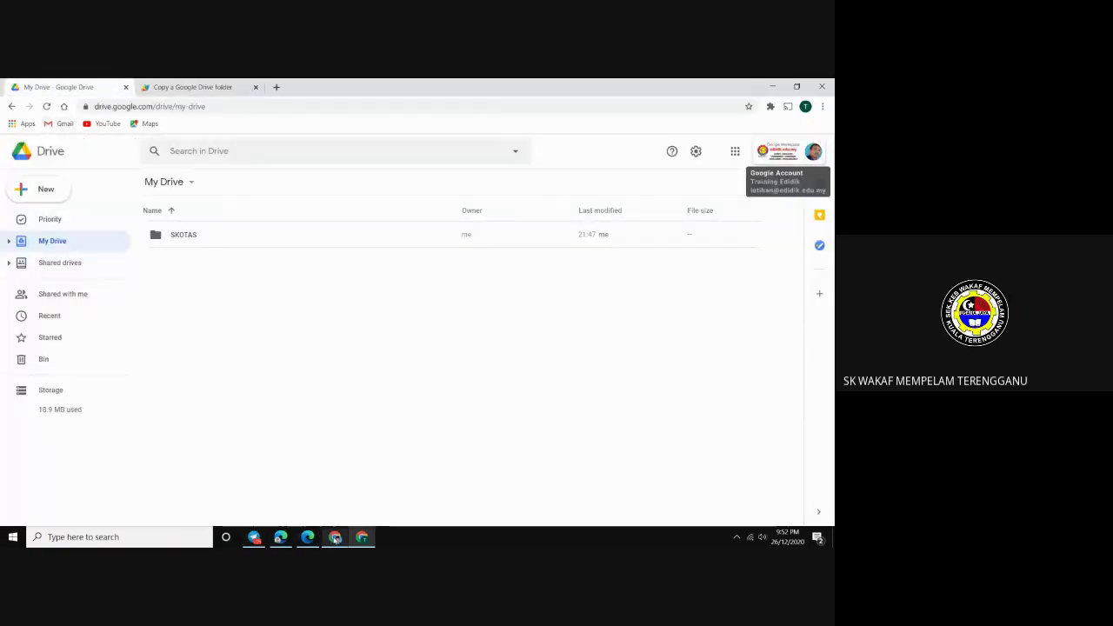
{"action": "mouse_move", "coordinate": [337, 540]}
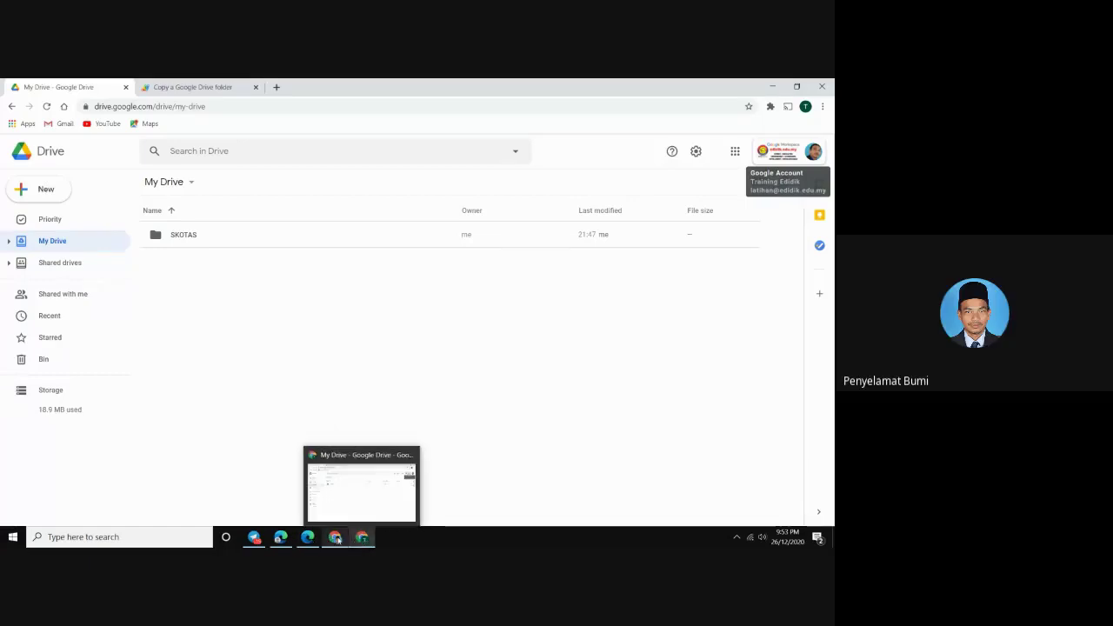
{"action": "left_click", "coordinate": [338, 540]}
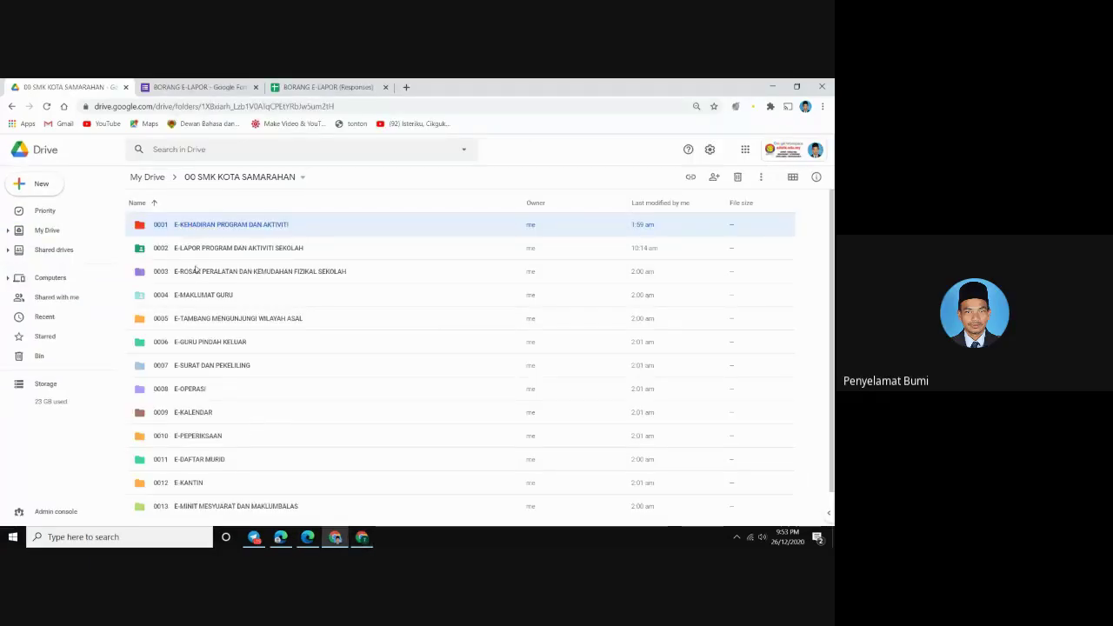
{"action": "left_click", "coordinate": [47, 106]}
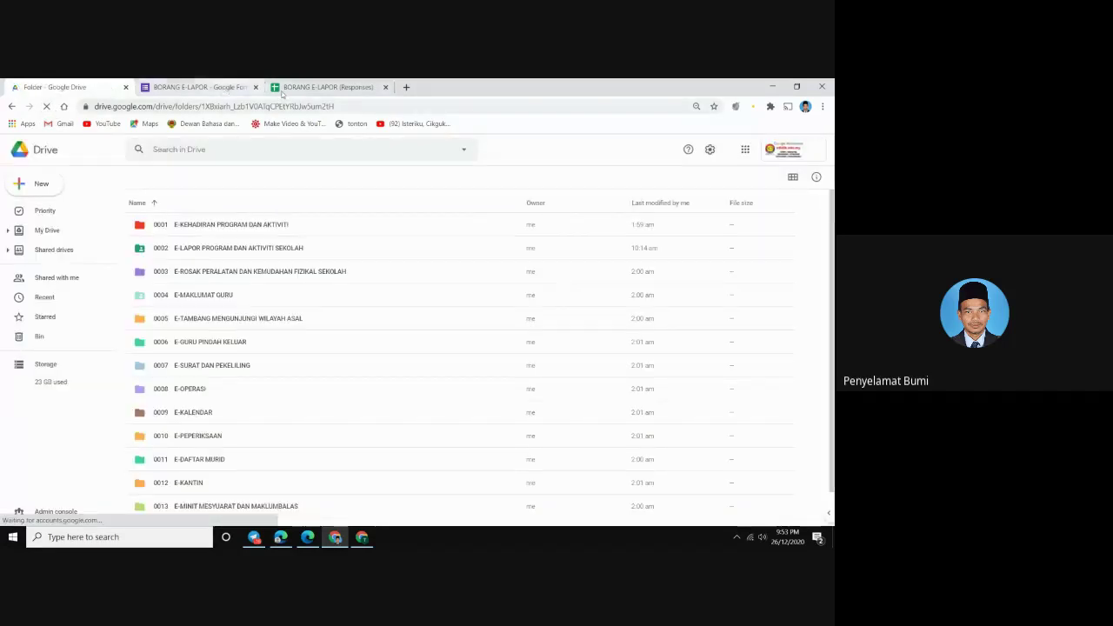
{"action": "left_click", "coordinate": [361, 537]}
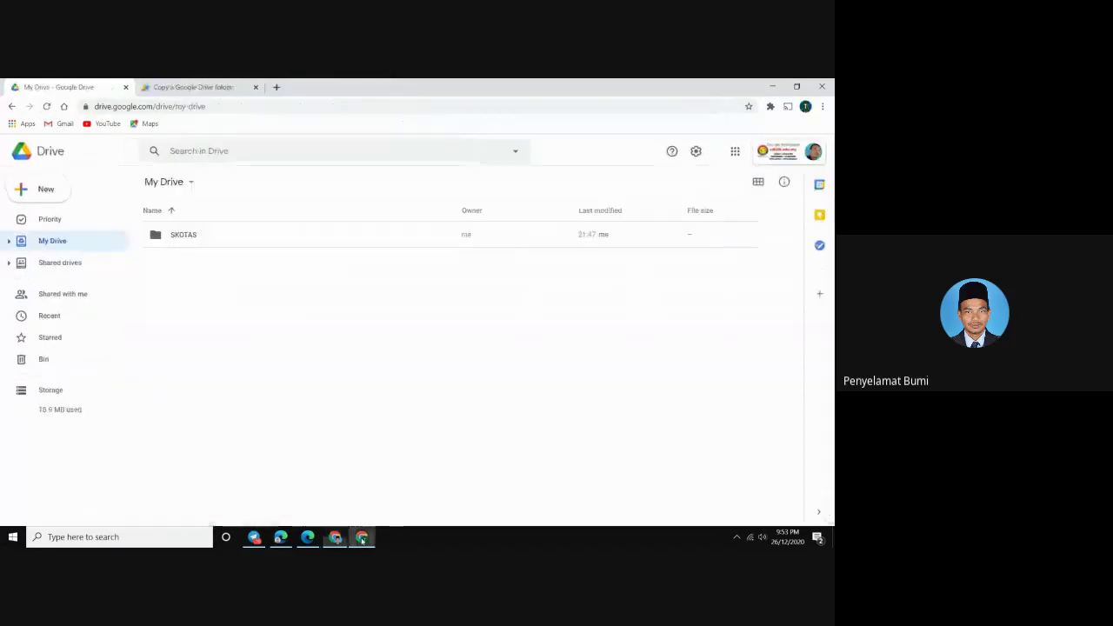
Close the Copy Folder tab and reload it from gg.gg/salincepat in a new tab
{"action": "middle_click", "coordinate": [225, 90]}
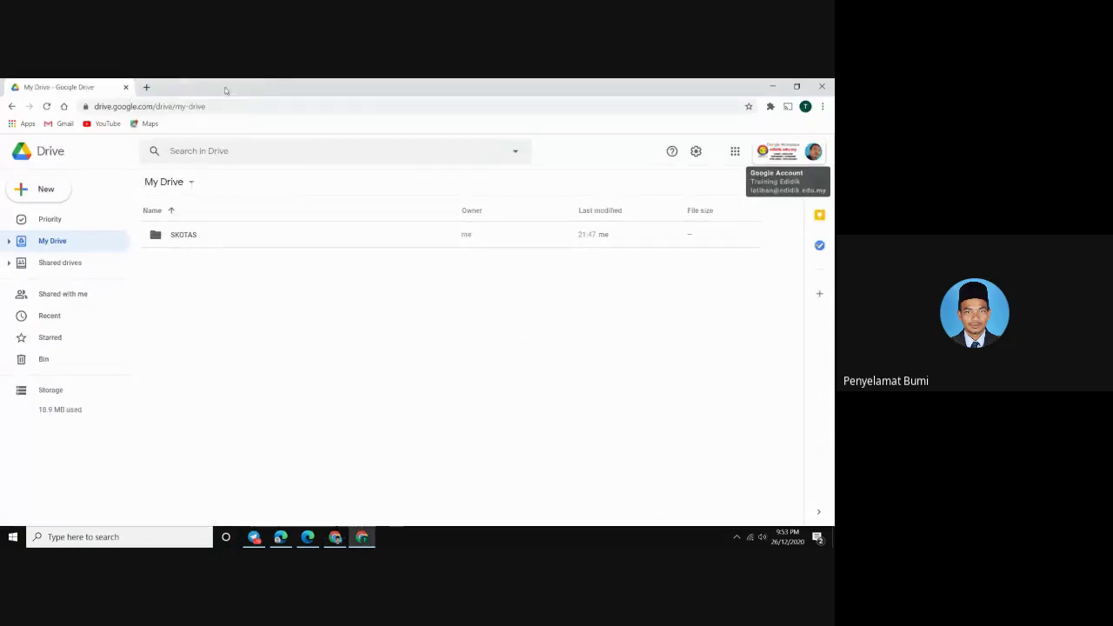
{"action": "left_click", "coordinate": [147, 87]}
{"action": "type", "text": "g"}
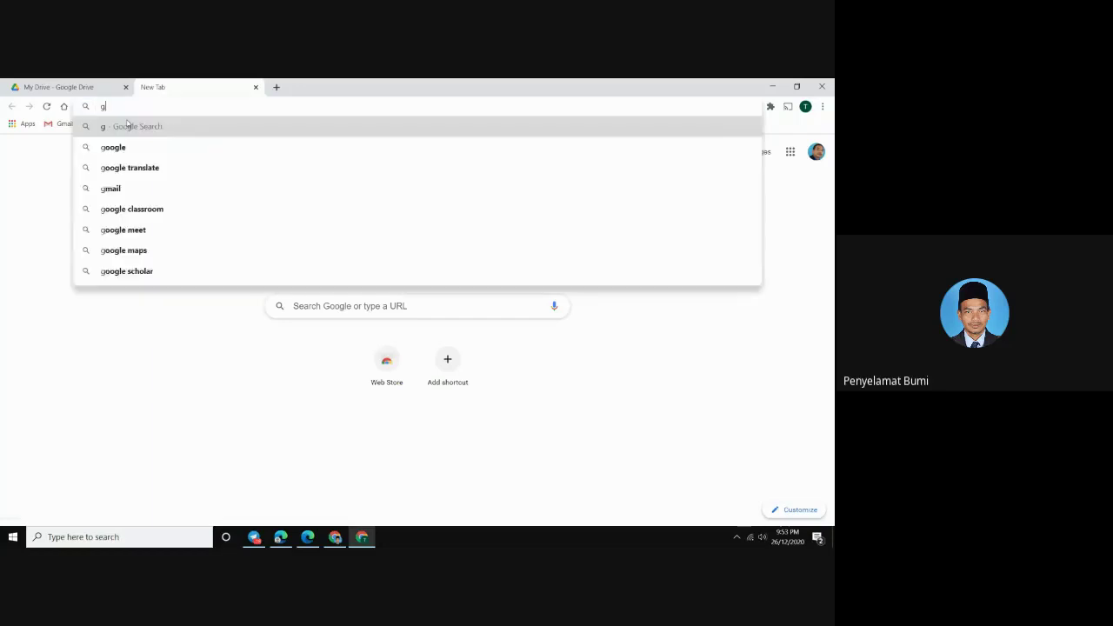
{"action": "type", "text": "g.gg/sa"}
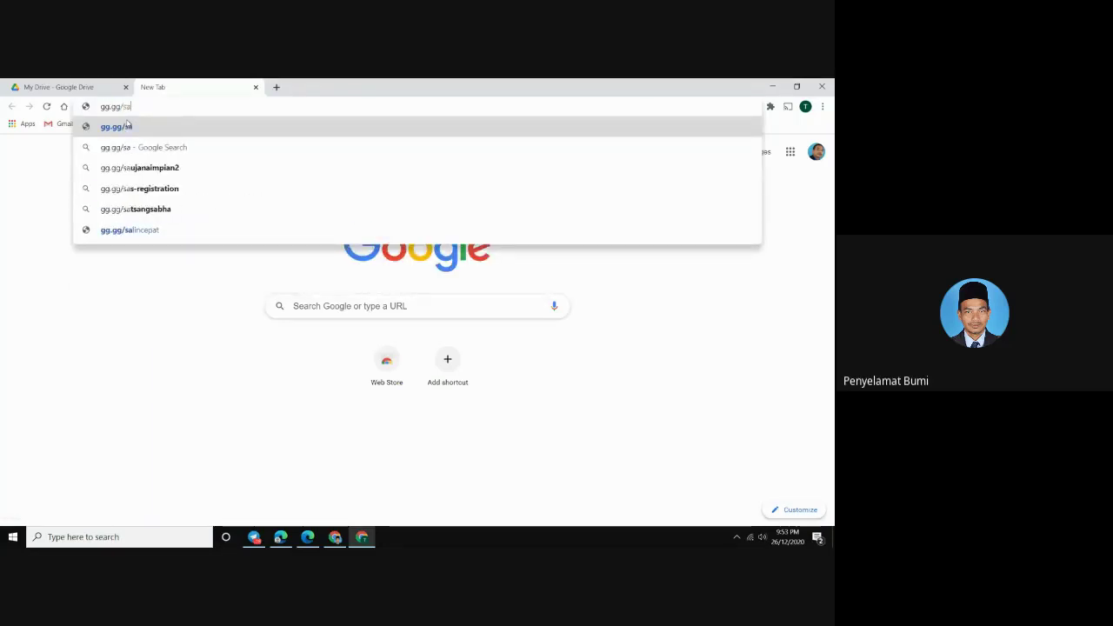
{"action": "type", "text": "lincepat"}
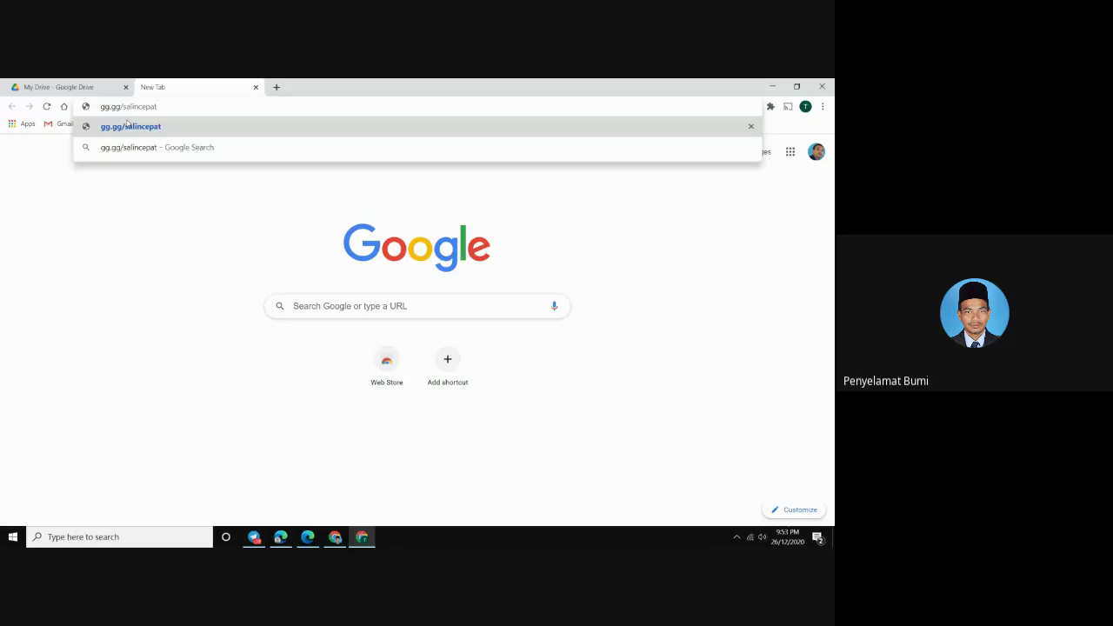
{"action": "key", "text": "Return"}
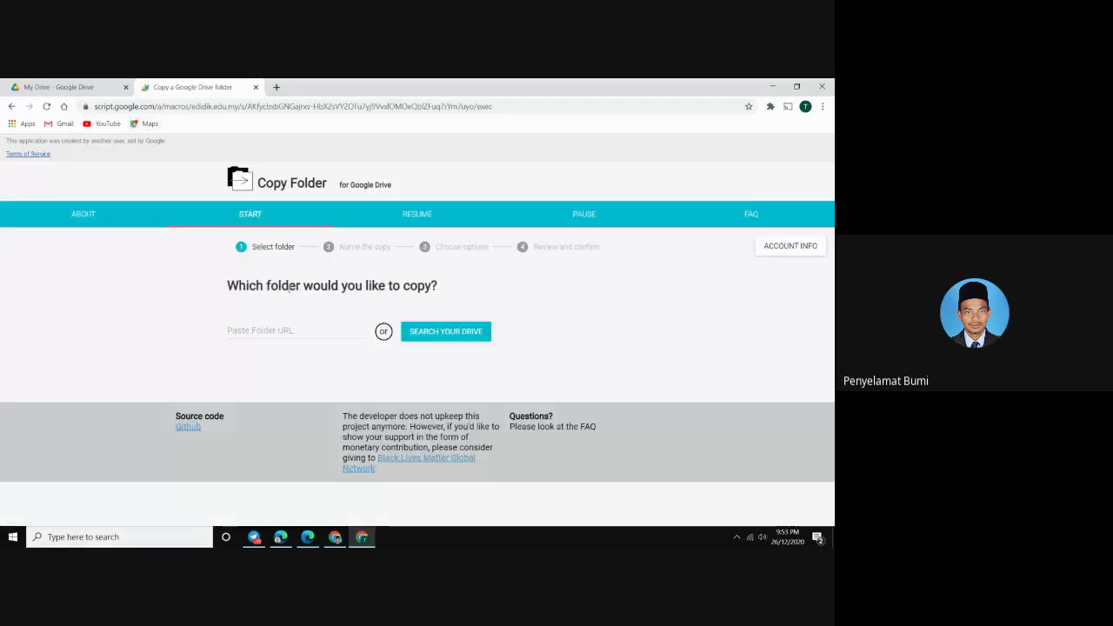
Paste the shared folder link, try the Drive folder picker, and close it without choosing
{"action": "right_click", "coordinate": [268, 327]}
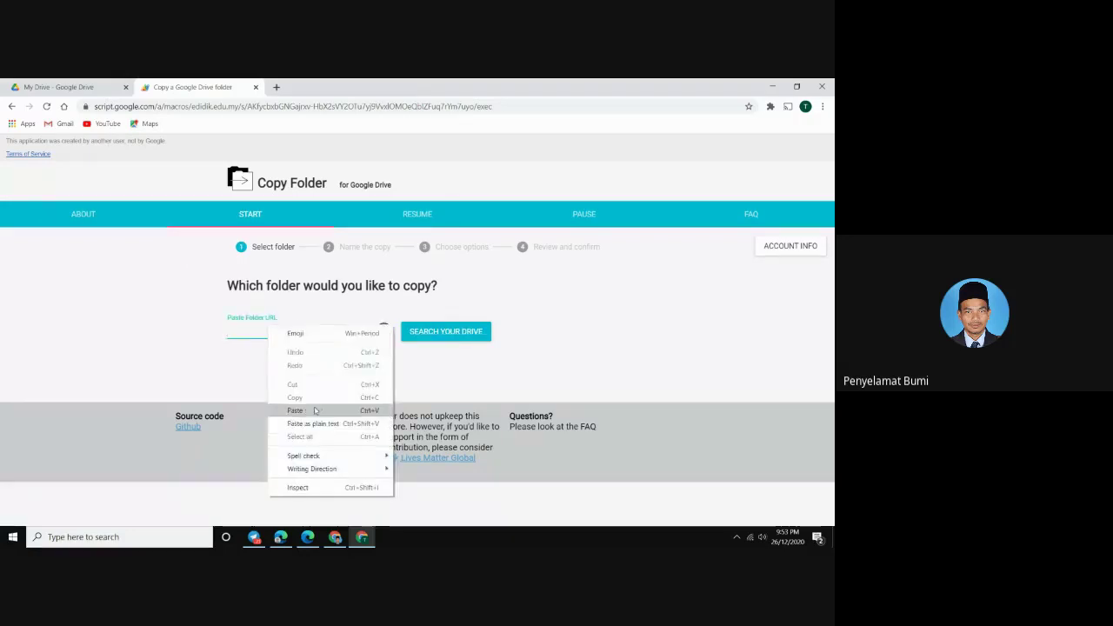
{"action": "left_click", "coordinate": [315, 410]}
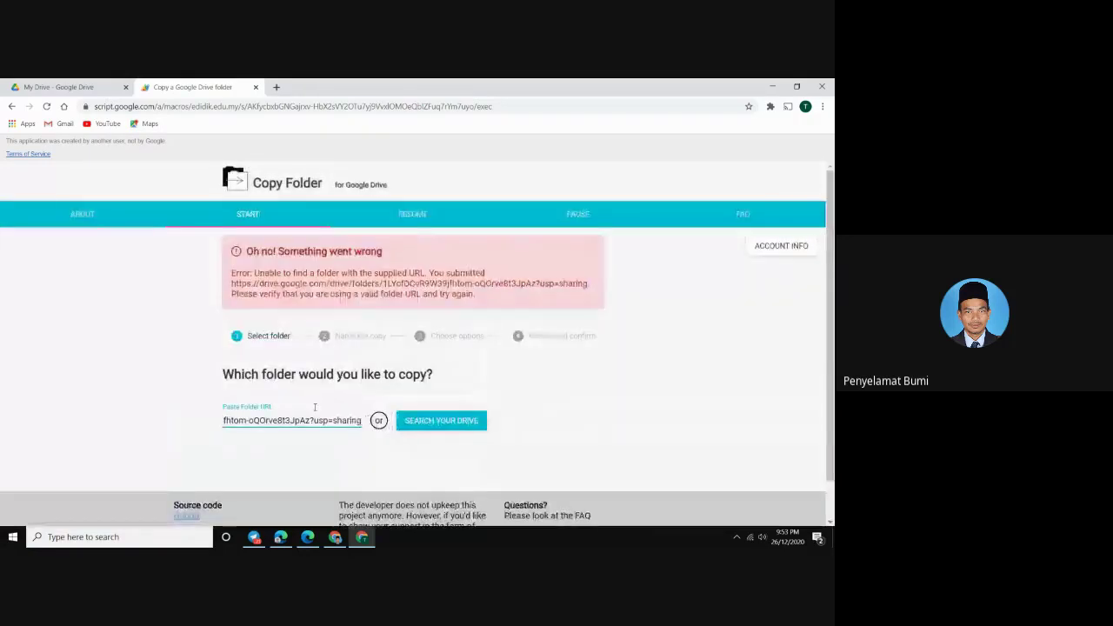
{"action": "left_click", "coordinate": [411, 421]}
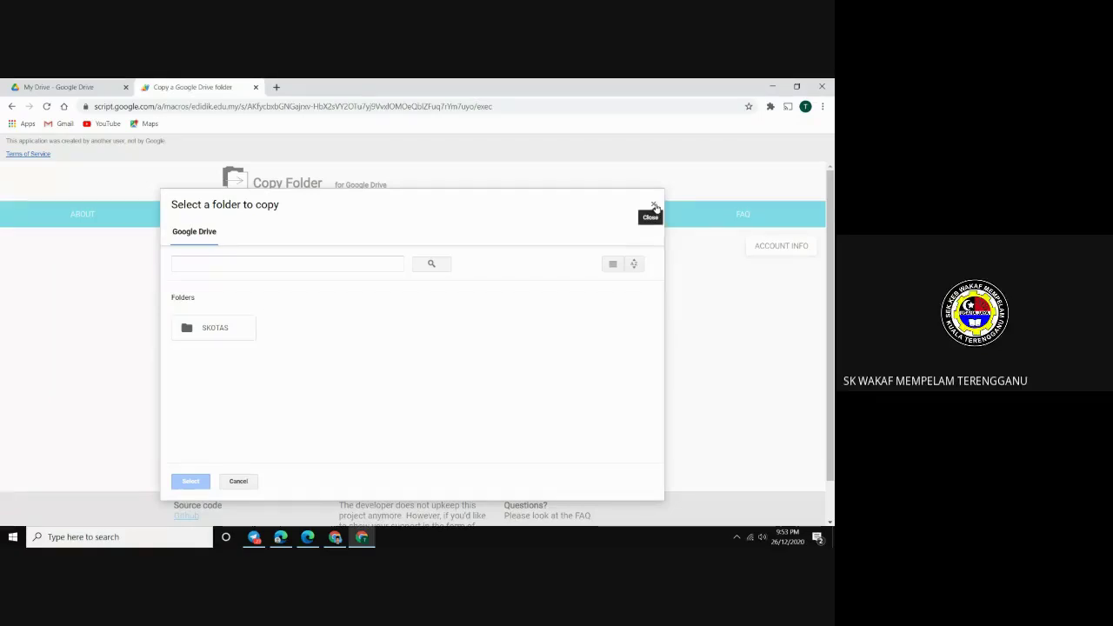
{"action": "left_click", "coordinate": [654, 206]}
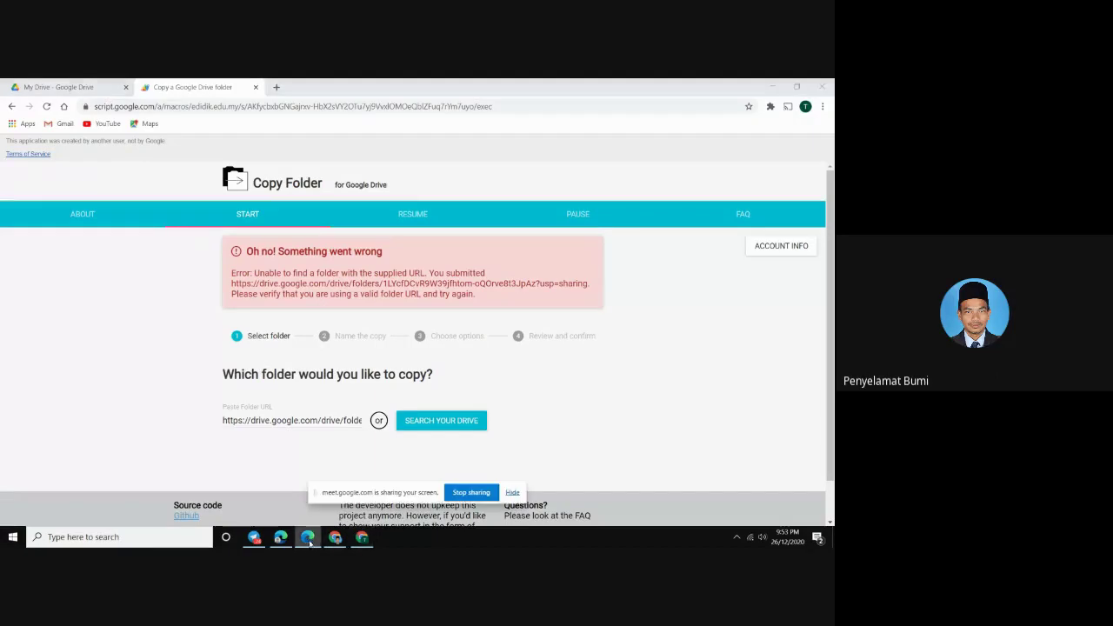
Dismiss the screen-sharing notice and bring the Google Meet chat to the front
{"action": "left_click", "coordinate": [335, 537]}
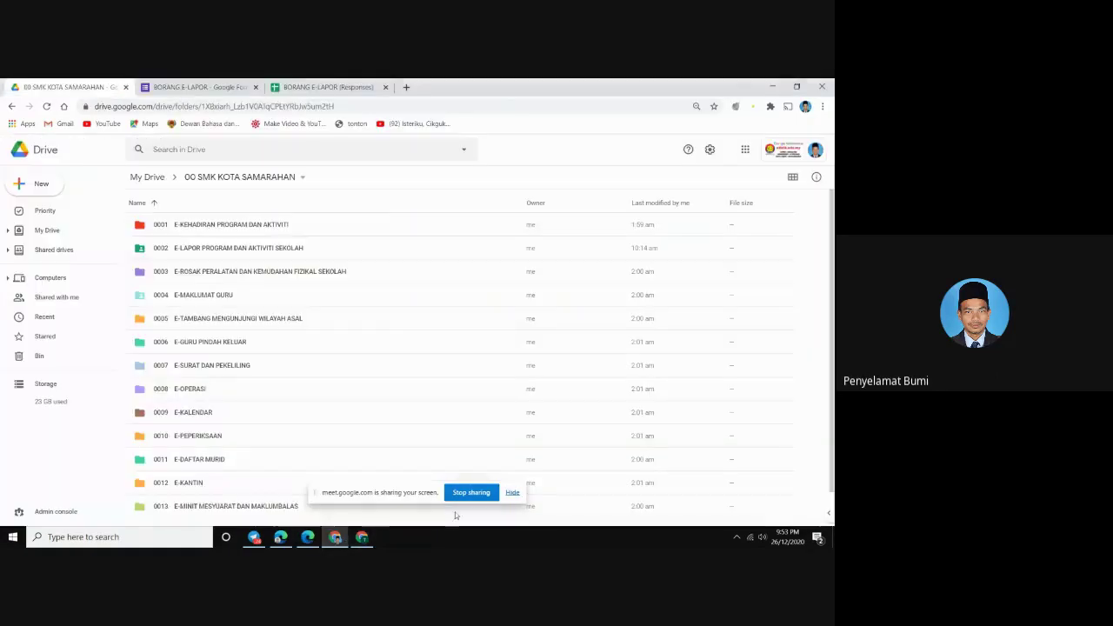
{"action": "left_click", "coordinate": [512, 493]}
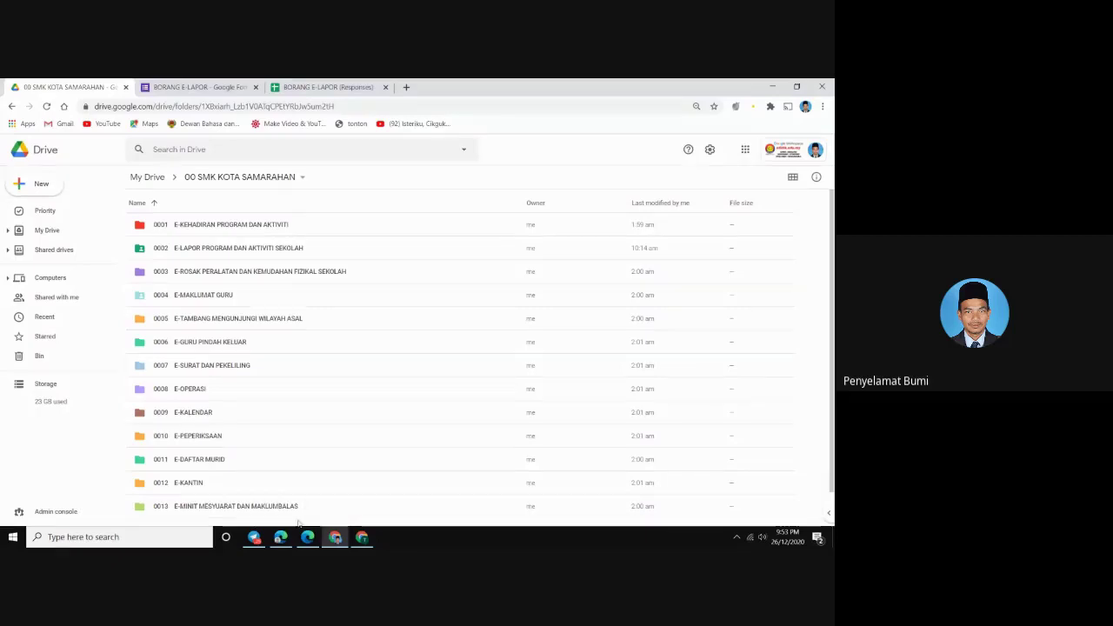
{"action": "left_click", "coordinate": [280, 536]}
{"action": "scroll", "coordinate": [769, 429], "scroll_direction": "down", "scroll_amount": 4}
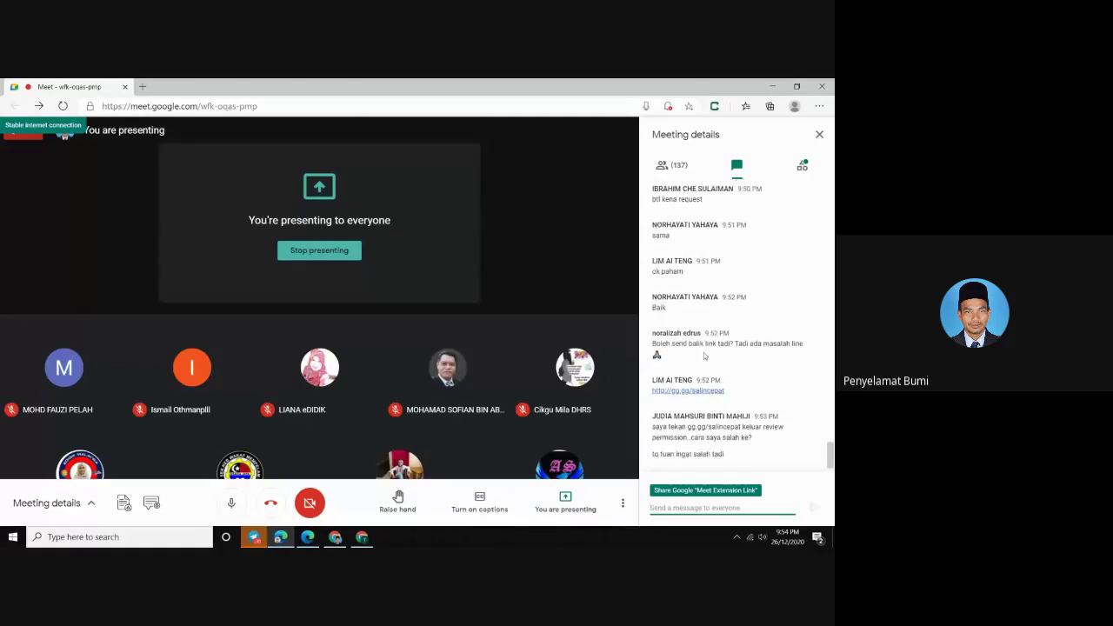
Scroll through the Meet chat replies up to 9:54 PM, including the review-permission question
{"action": "scroll", "coordinate": [666, 341], "scroll_direction": "up", "scroll_amount": 3}
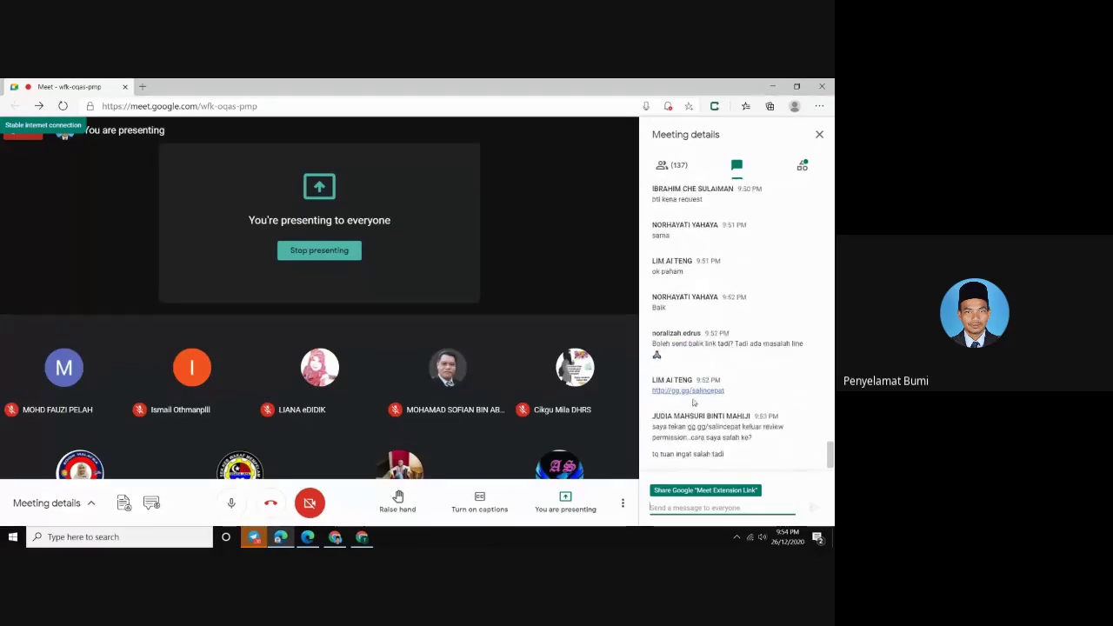
{"action": "scroll", "coordinate": [666, 341], "scroll_direction": "up", "scroll_amount": 1}
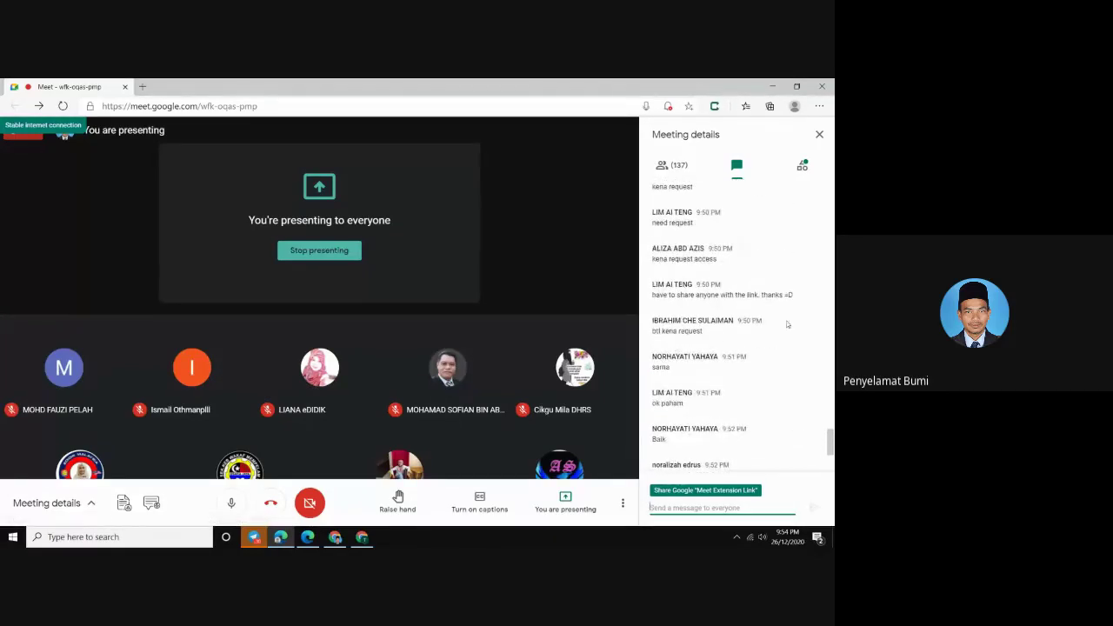
{"action": "scroll", "coordinate": [754, 306], "scroll_direction": "up", "scroll_amount": 4}
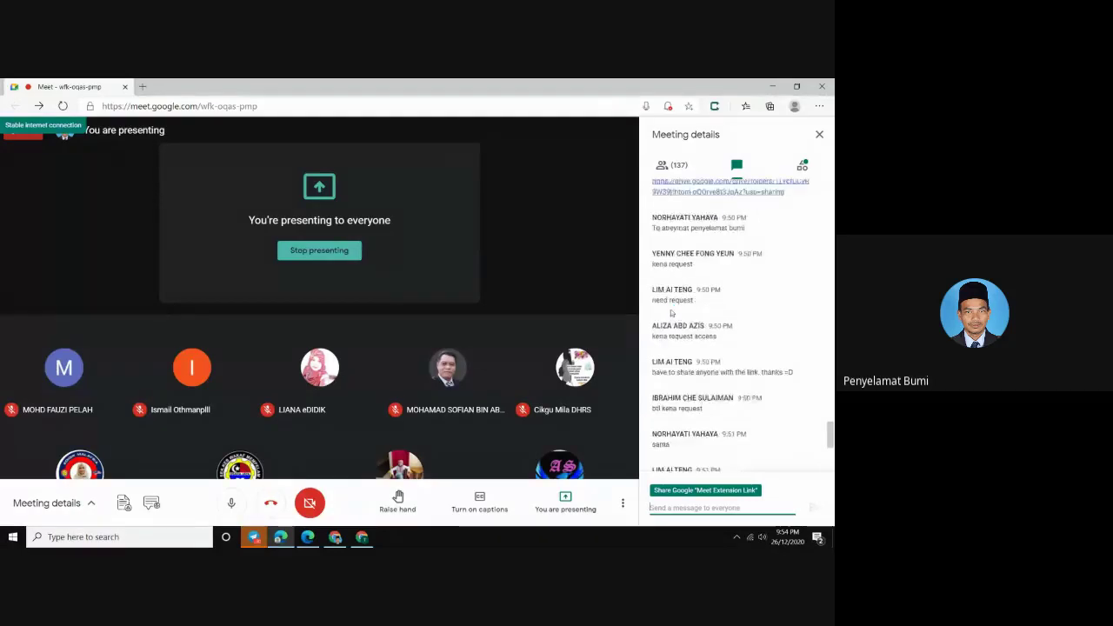
{"action": "scroll", "coordinate": [696, 318], "scroll_direction": "up", "scroll_amount": 2}
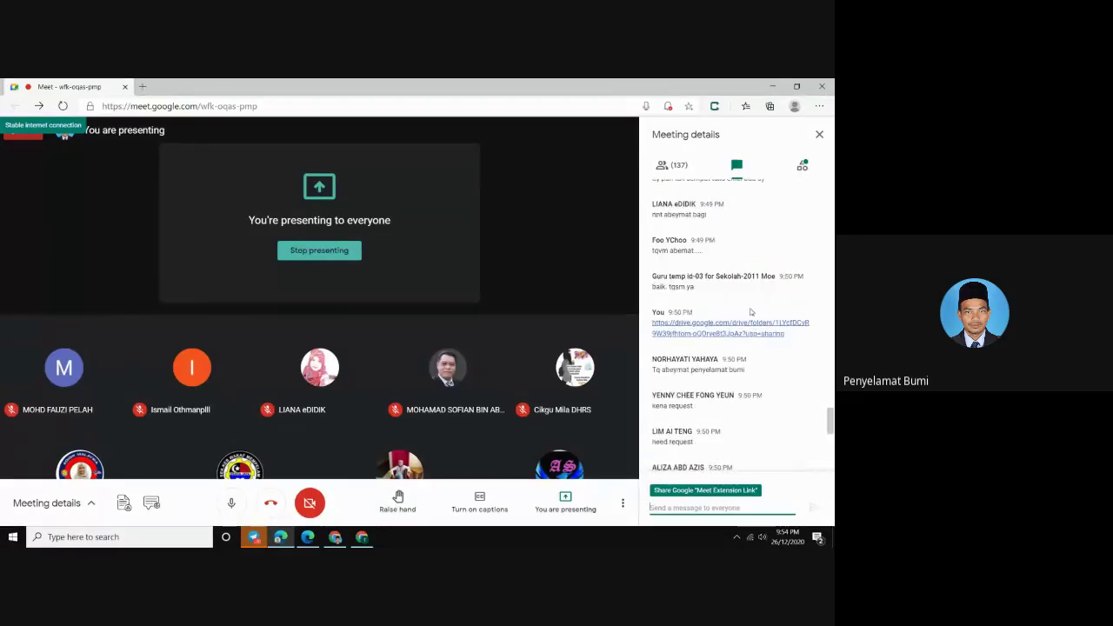
{"action": "scroll", "coordinate": [687, 313], "scroll_direction": "up", "scroll_amount": 3}
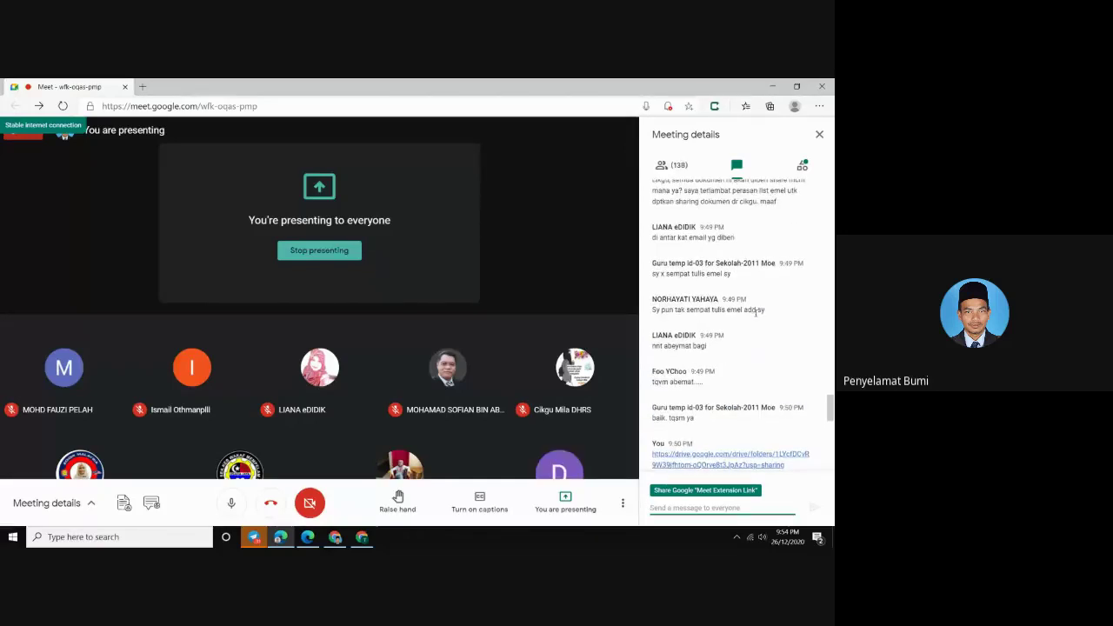
{"action": "scroll", "coordinate": [691, 309], "scroll_direction": "up", "scroll_amount": 1}
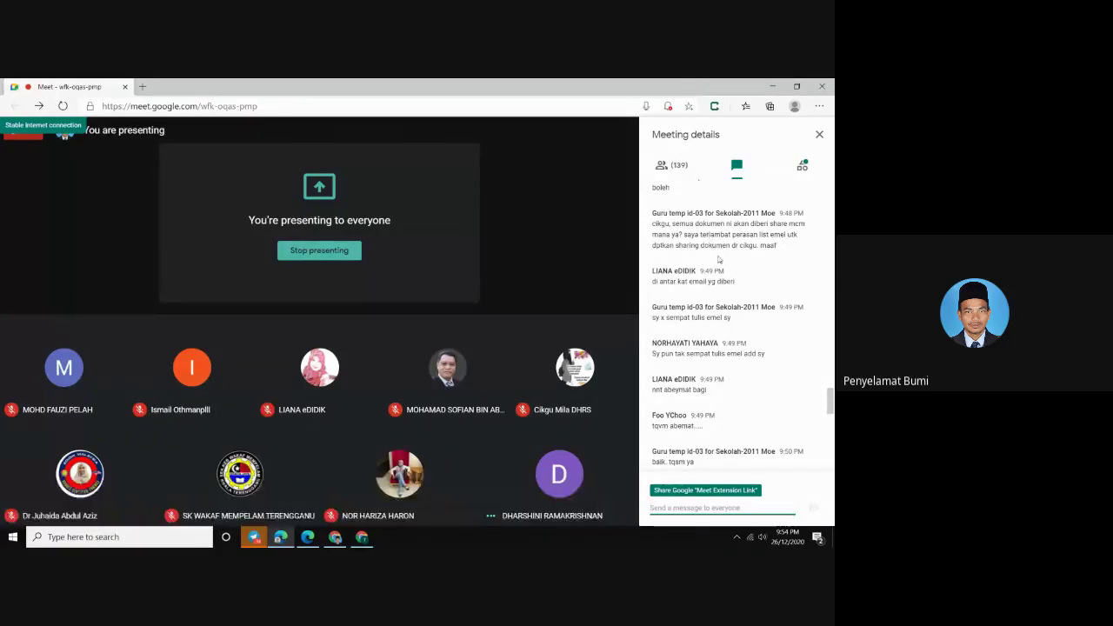
{"action": "scroll", "coordinate": [736, 265], "scroll_direction": "up", "scroll_amount": 3}
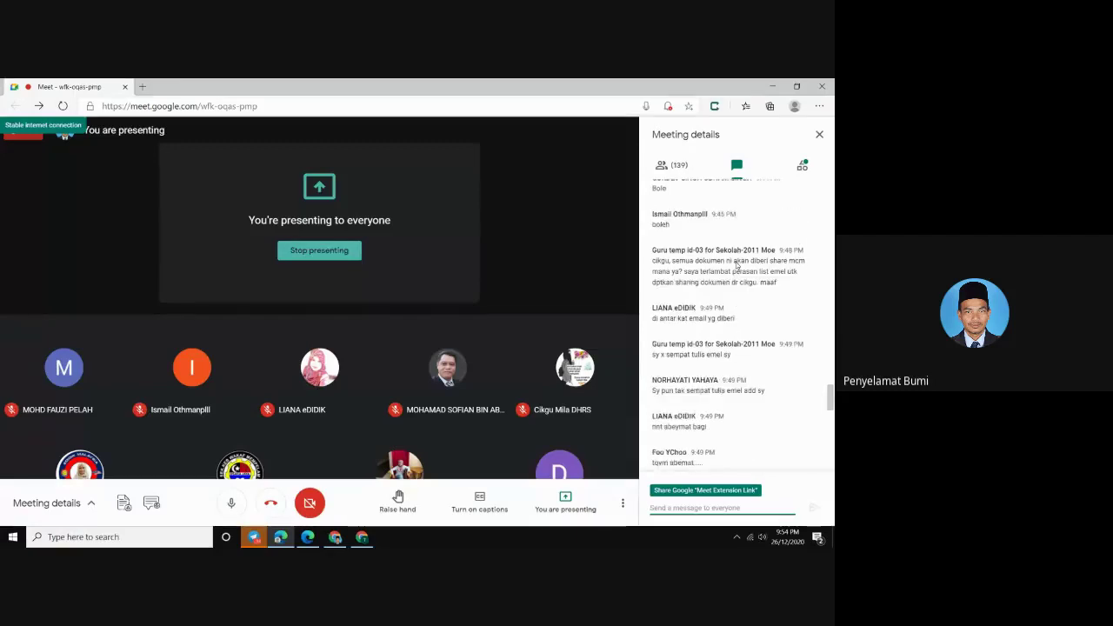
{"action": "scroll", "coordinate": [725, 272], "scroll_direction": "up", "scroll_amount": 2}
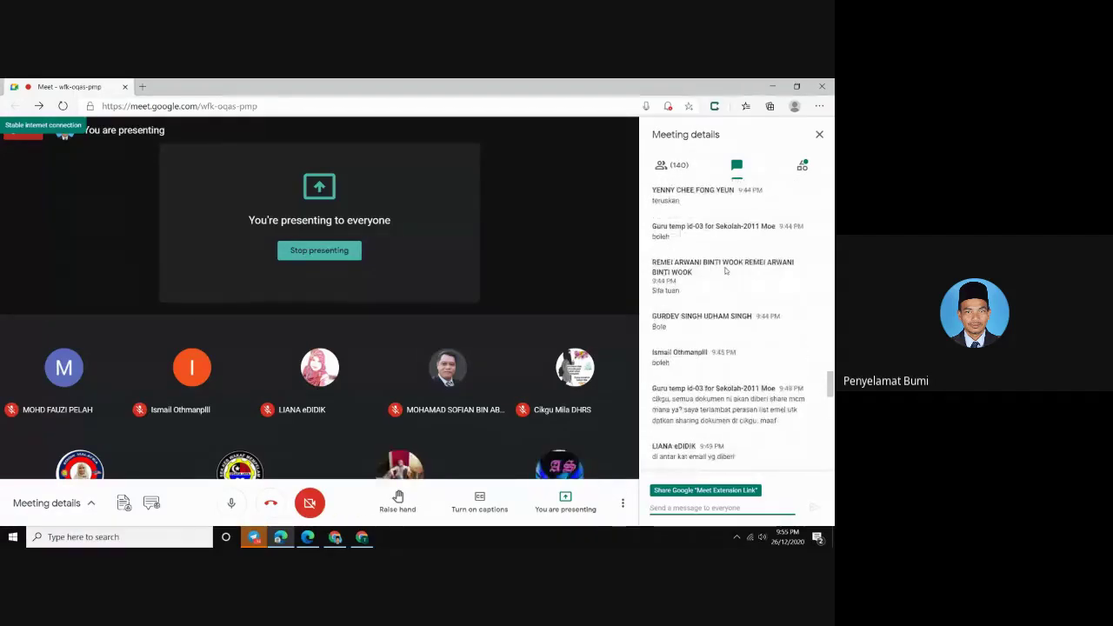
{"action": "scroll", "coordinate": [726, 271], "scroll_direction": "up", "scroll_amount": 3}
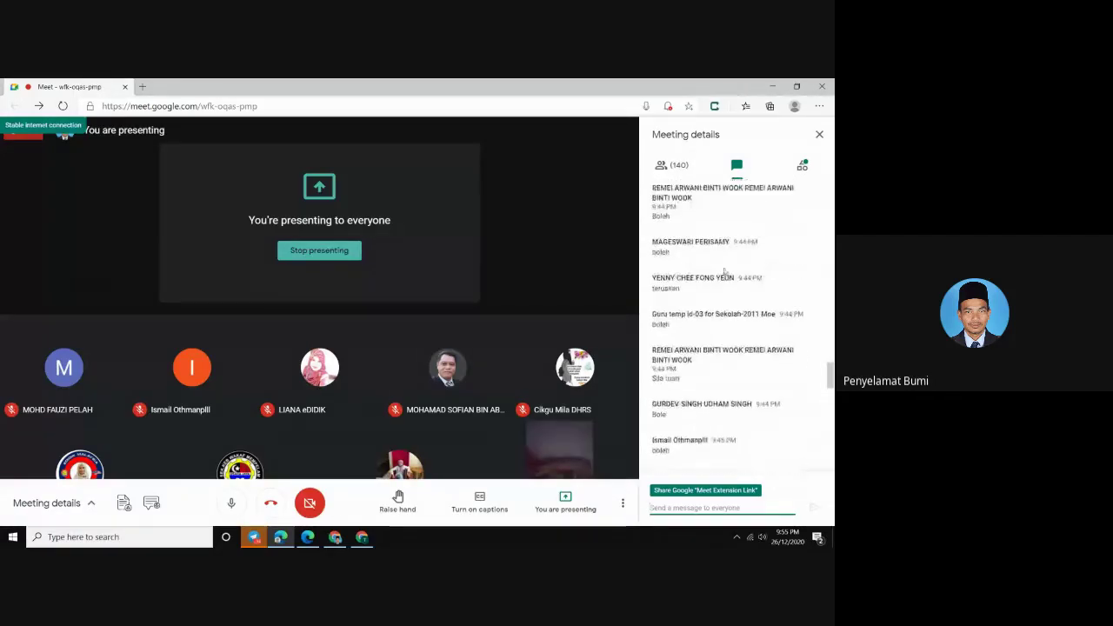
{"action": "scroll", "coordinate": [723, 272], "scroll_direction": "down", "scroll_amount": 4}
{"action": "scroll", "coordinate": [723, 272], "scroll_direction": "down", "scroll_amount": 10}
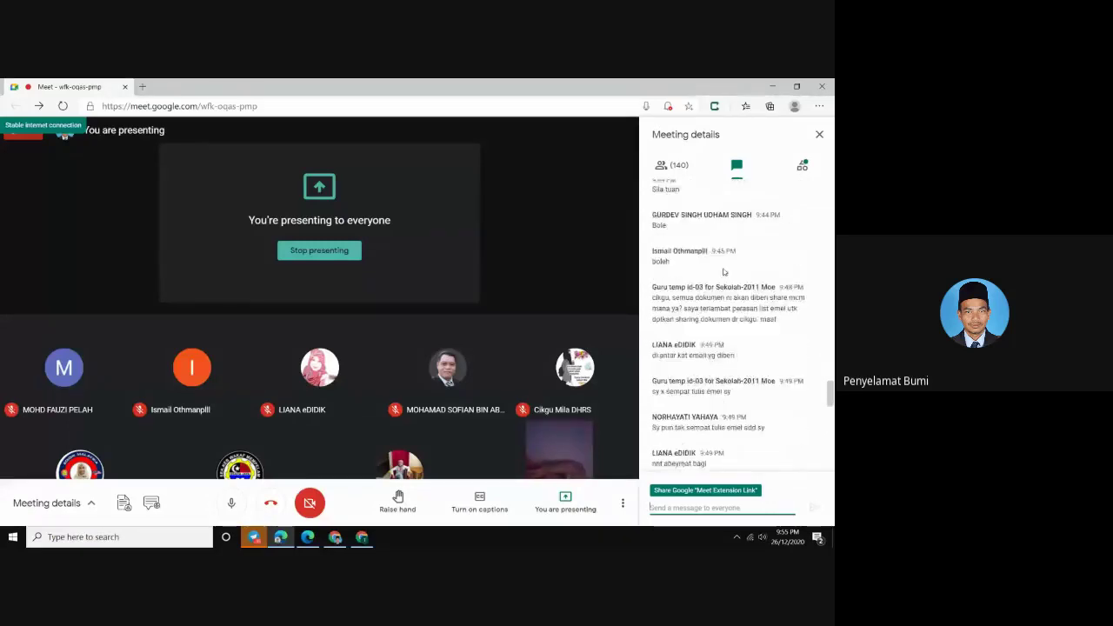
{"action": "scroll", "coordinate": [724, 275], "scroll_direction": "down", "scroll_amount": 5}
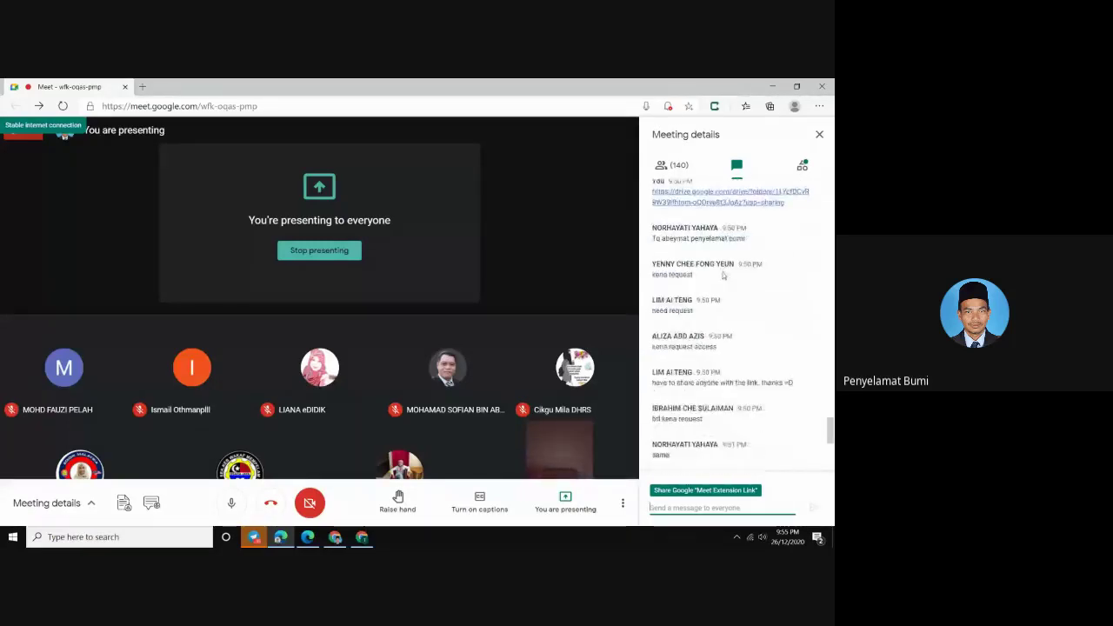
{"action": "scroll", "coordinate": [723, 277], "scroll_direction": "down", "scroll_amount": 3}
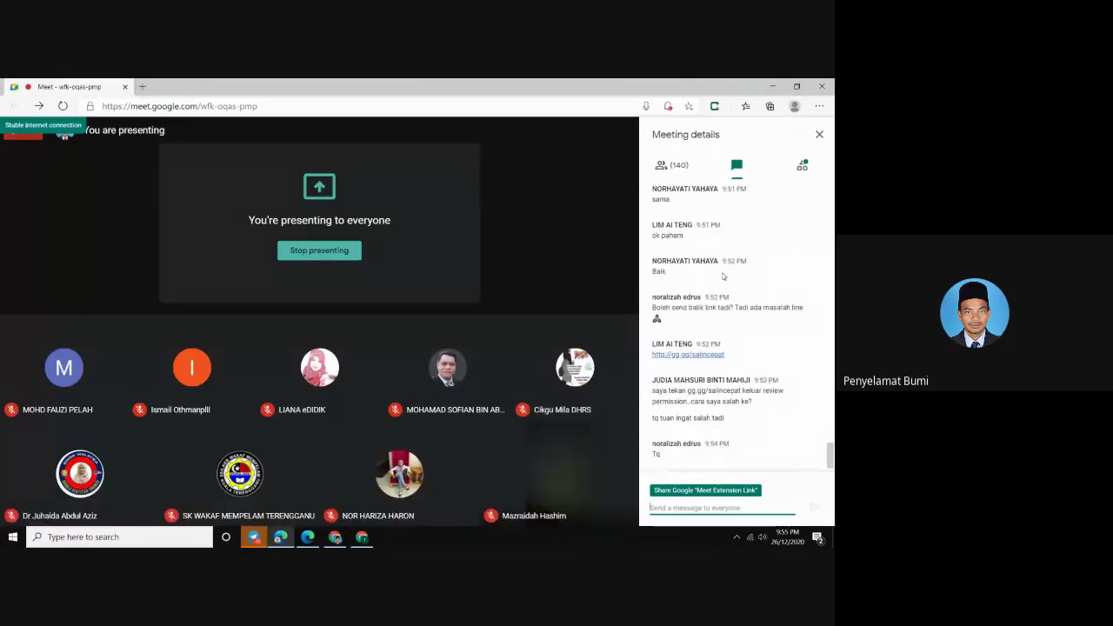
{"action": "mouse_move", "coordinate": [353, 482]}
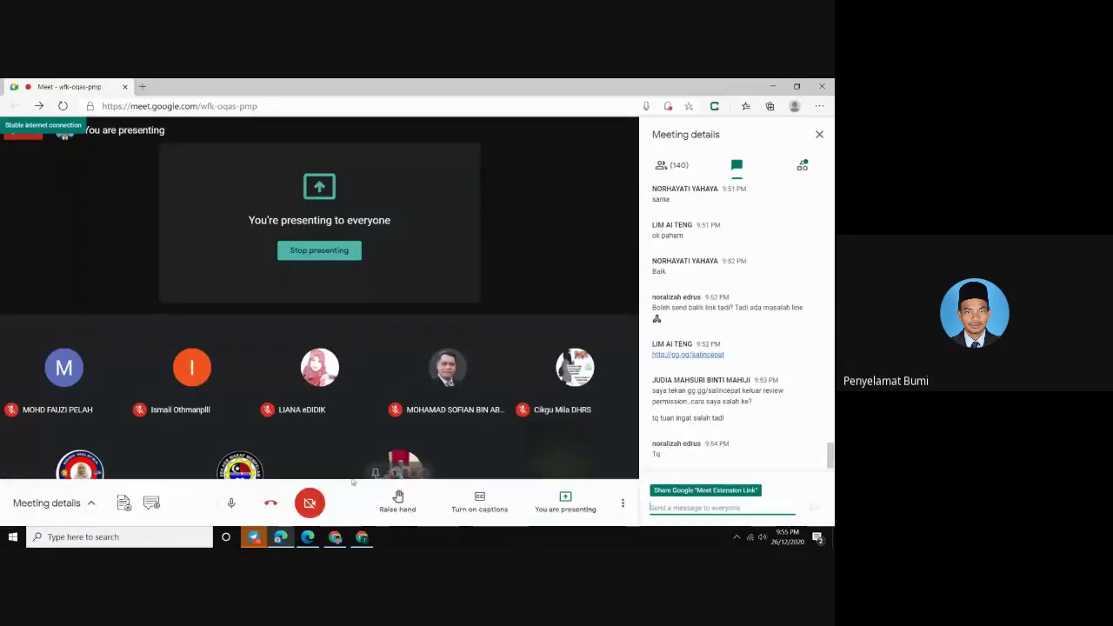
Close the Copy Folder tab and return to the window with the school's Drive folders
{"action": "left_click", "coordinate": [363, 537]}
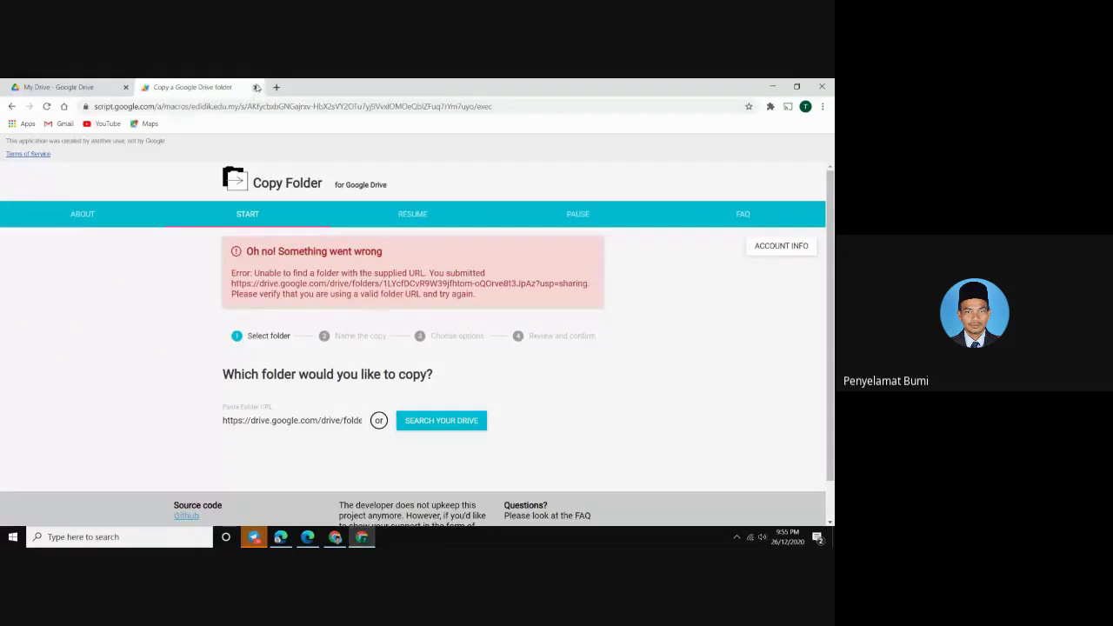
{"action": "left_click", "coordinate": [256, 87]}
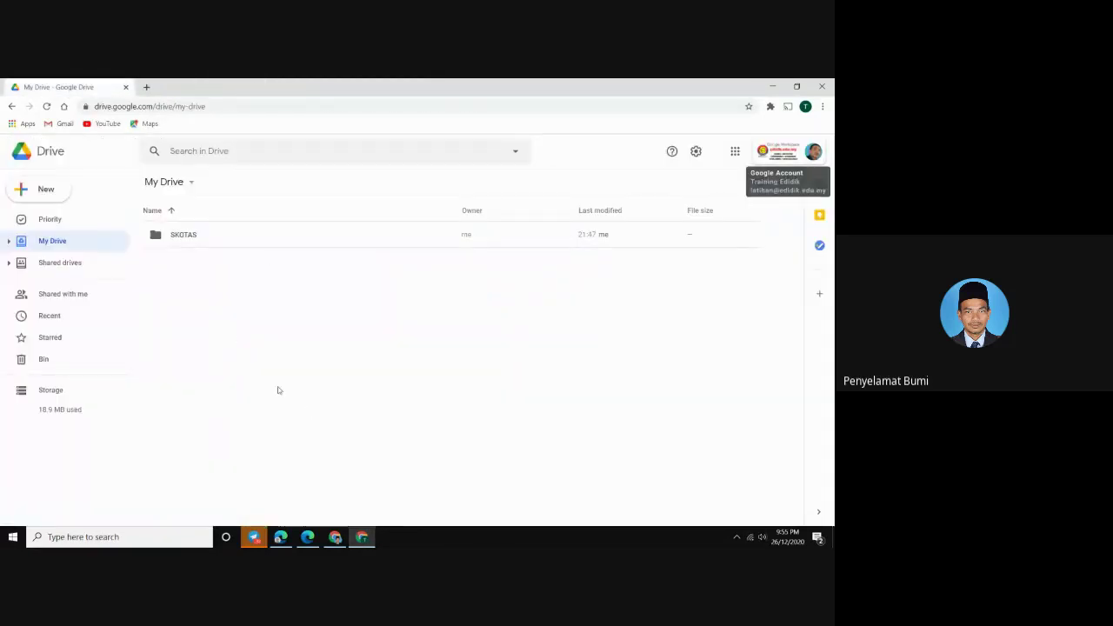
{"action": "left_click", "coordinate": [335, 537]}
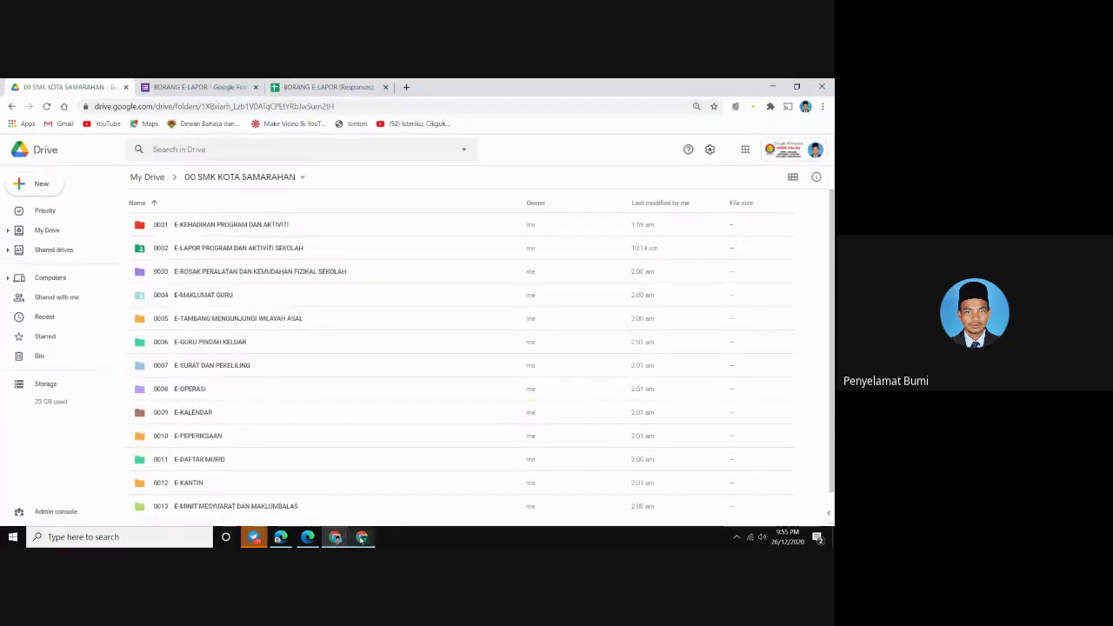
Look inside folders 0001 E-KEHADIRAN and 0002 E-LAPOR, then return to 00 SMK KOTA SAMARAHAN
{"action": "double_click", "coordinate": [230, 224]}
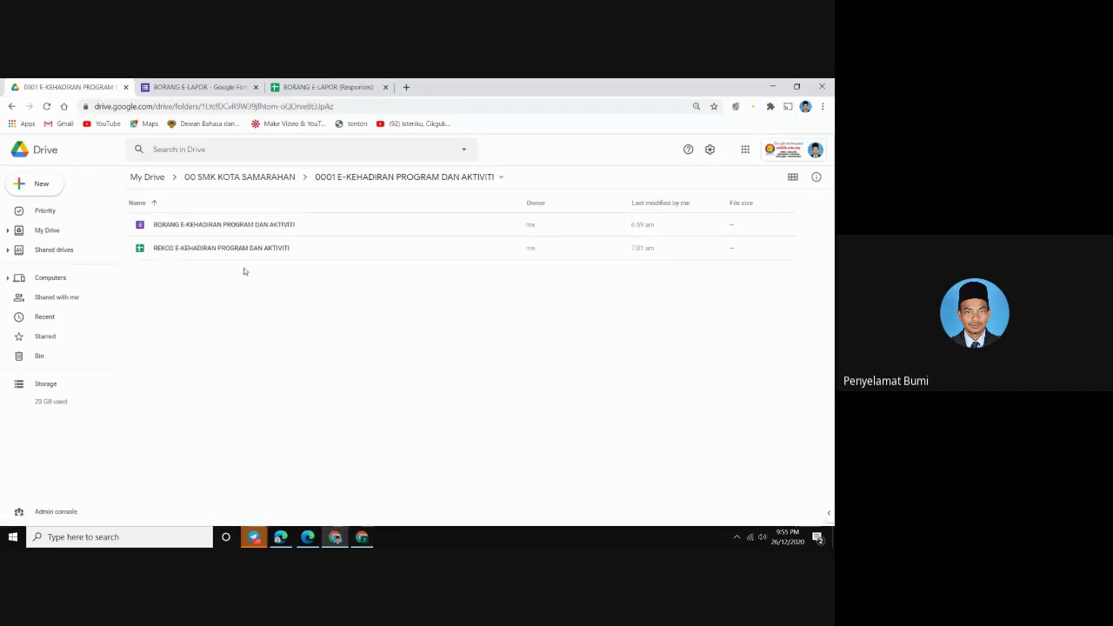
{"action": "left_click", "coordinate": [244, 178]}
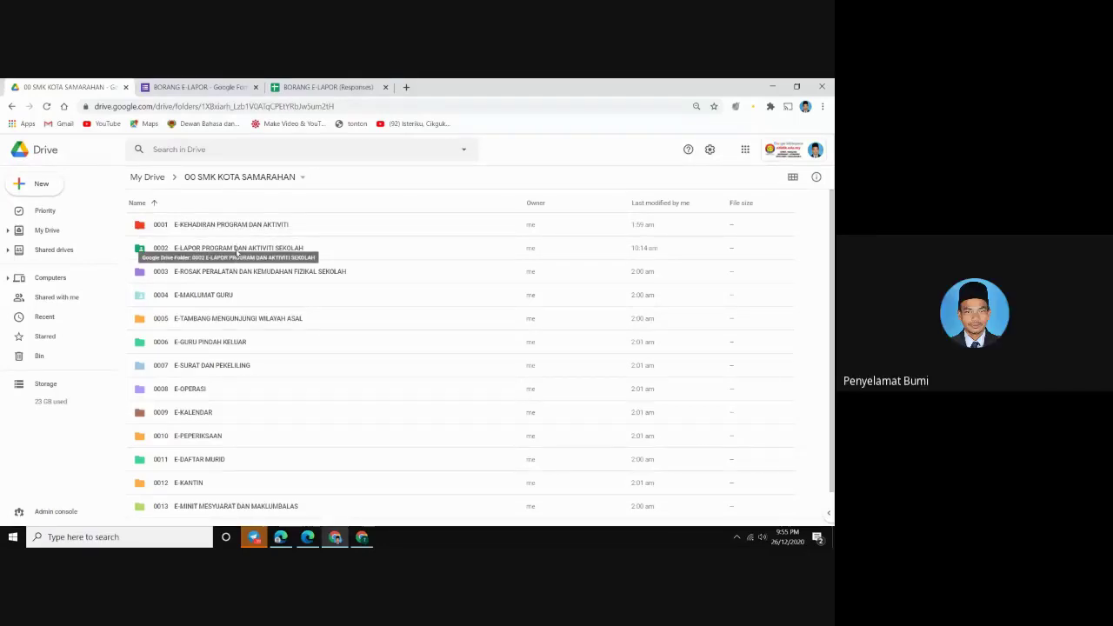
{"action": "double_click", "coordinate": [236, 249]}
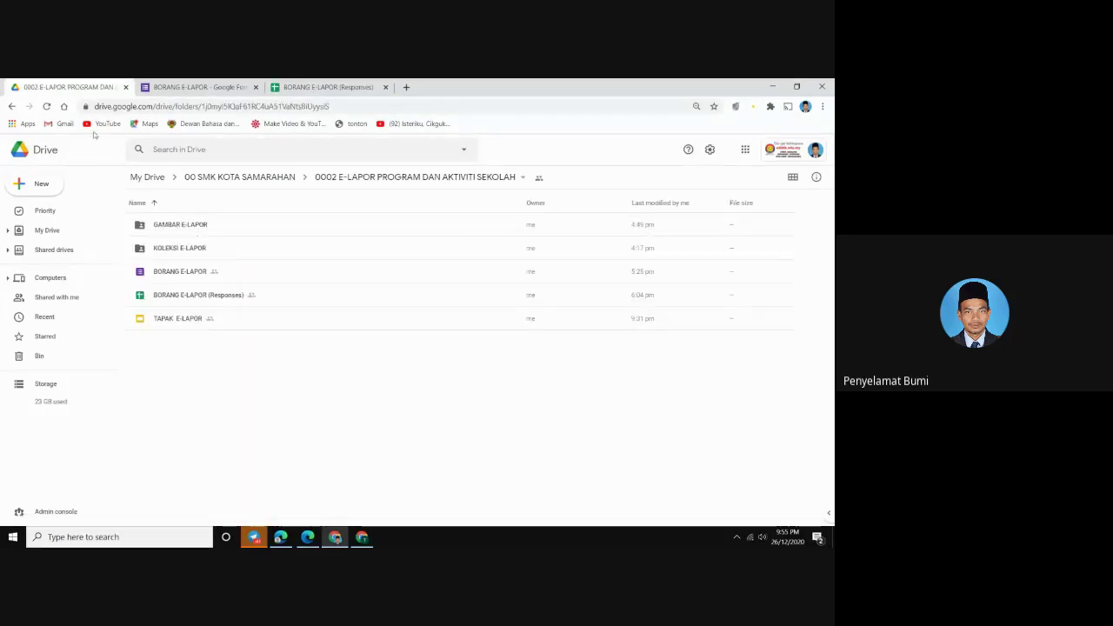
{"action": "left_click", "coordinate": [11, 106]}
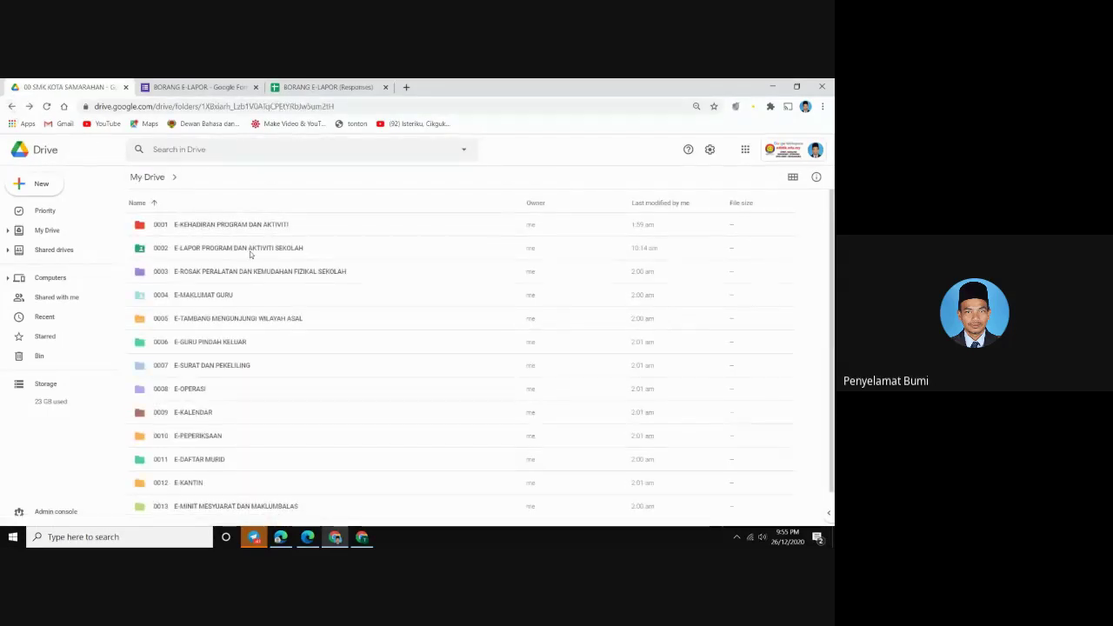
Open folder 0002's sharing settings, keep link users as Viewer, and copy its link
{"action": "right_click", "coordinate": [250, 253]}
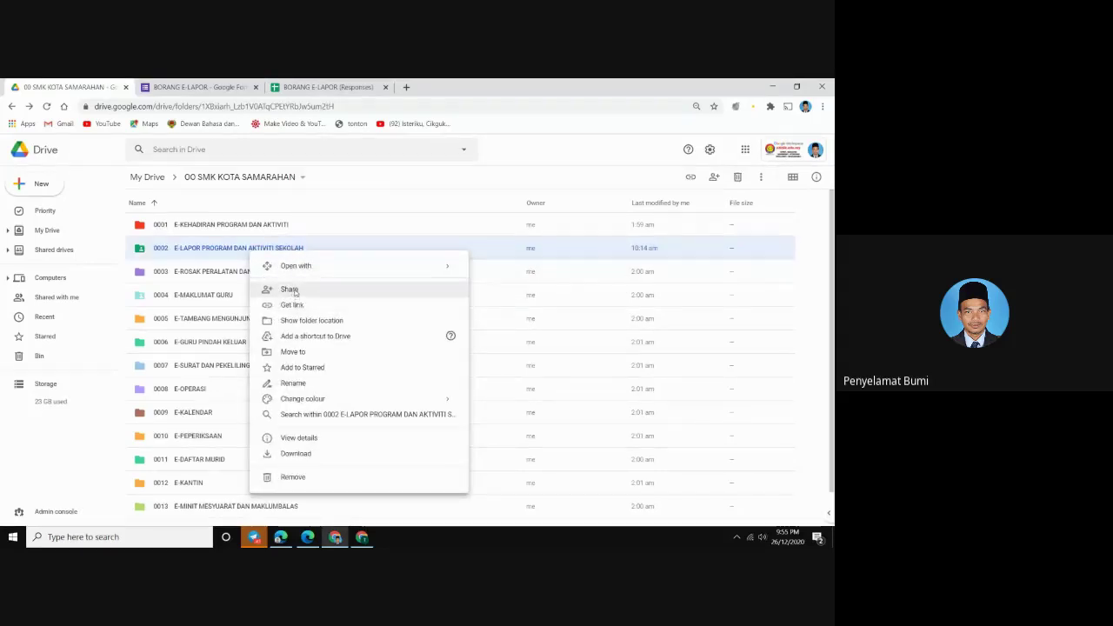
{"action": "left_click", "coordinate": [290, 289]}
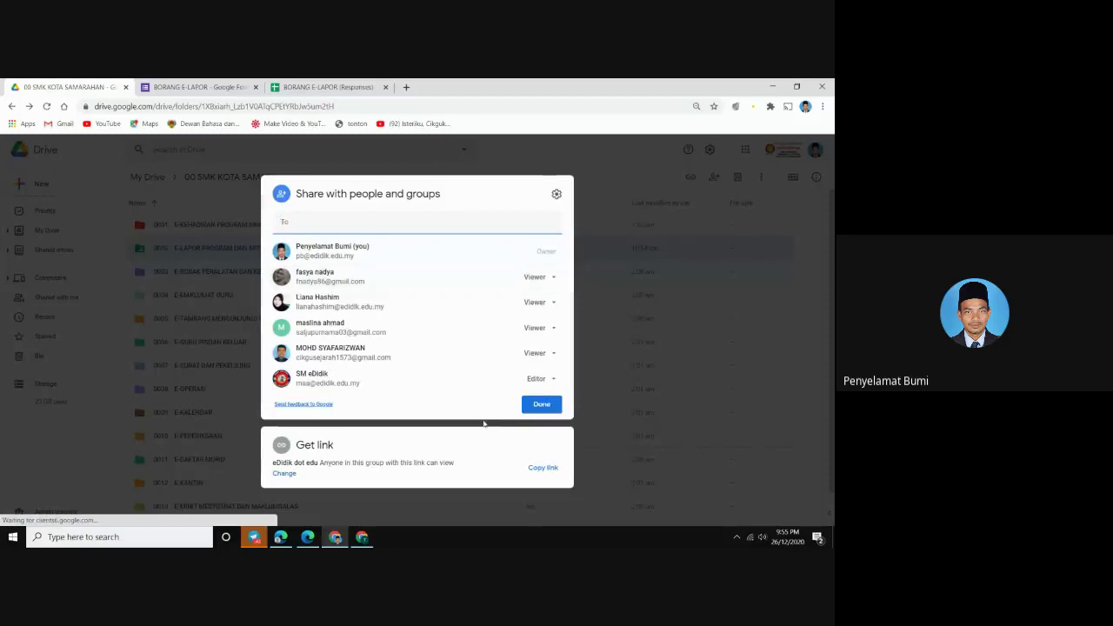
{"action": "left_click", "coordinate": [178, 251]}
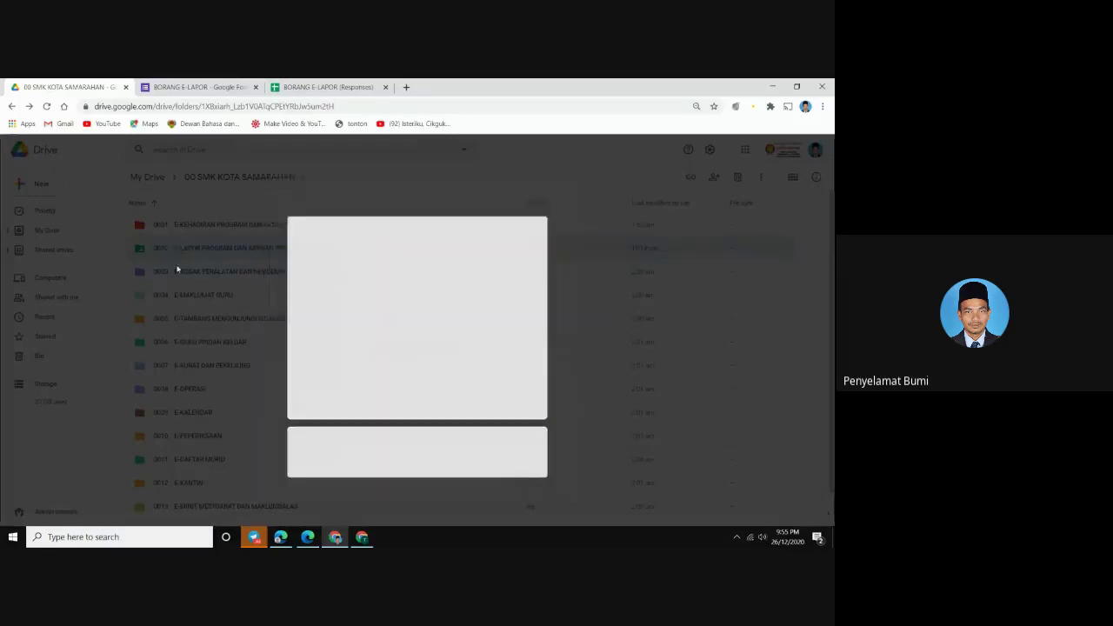
{"action": "right_click", "coordinate": [235, 250]}
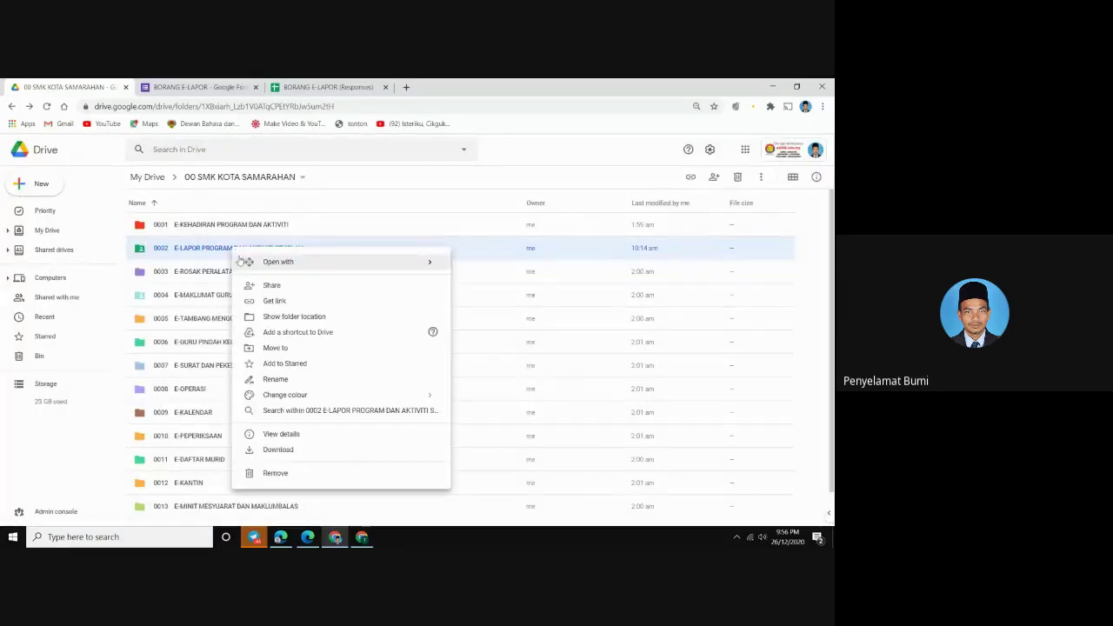
{"action": "left_click", "coordinate": [276, 300]}
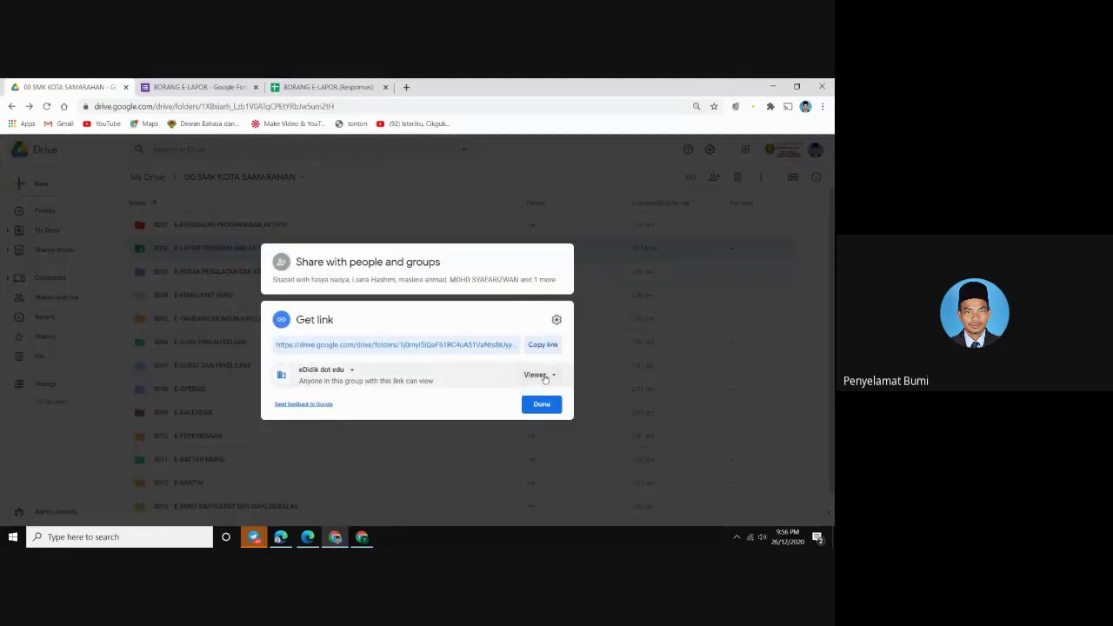
{"action": "left_click", "coordinate": [537, 375]}
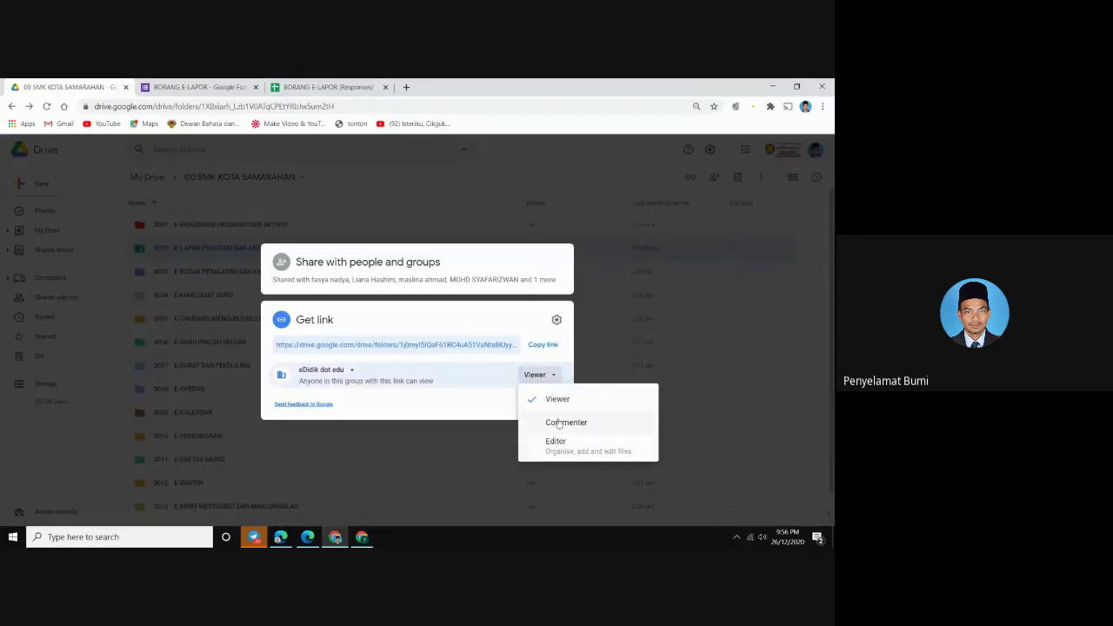
{"action": "left_click", "coordinate": [557, 401]}
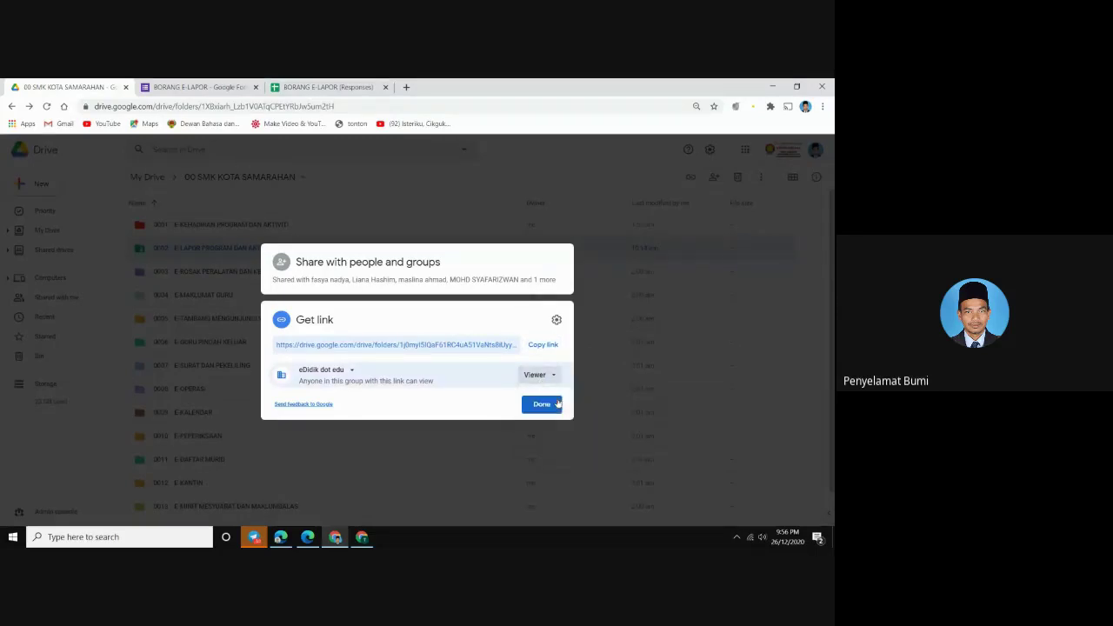
{"action": "left_click", "coordinate": [542, 345]}
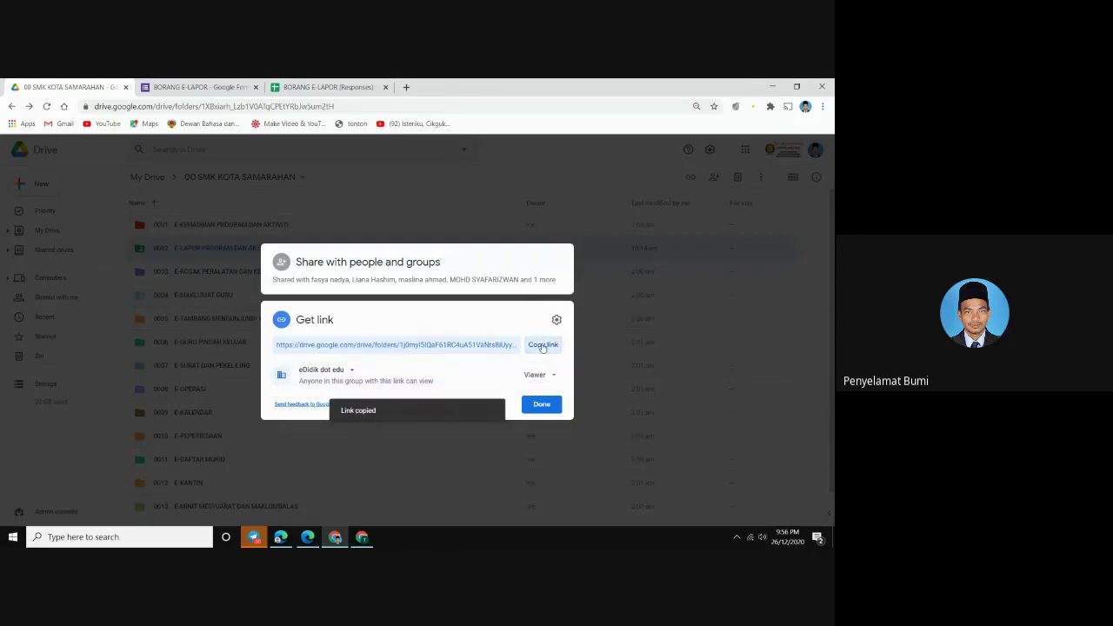
{"action": "left_click", "coordinate": [542, 405]}
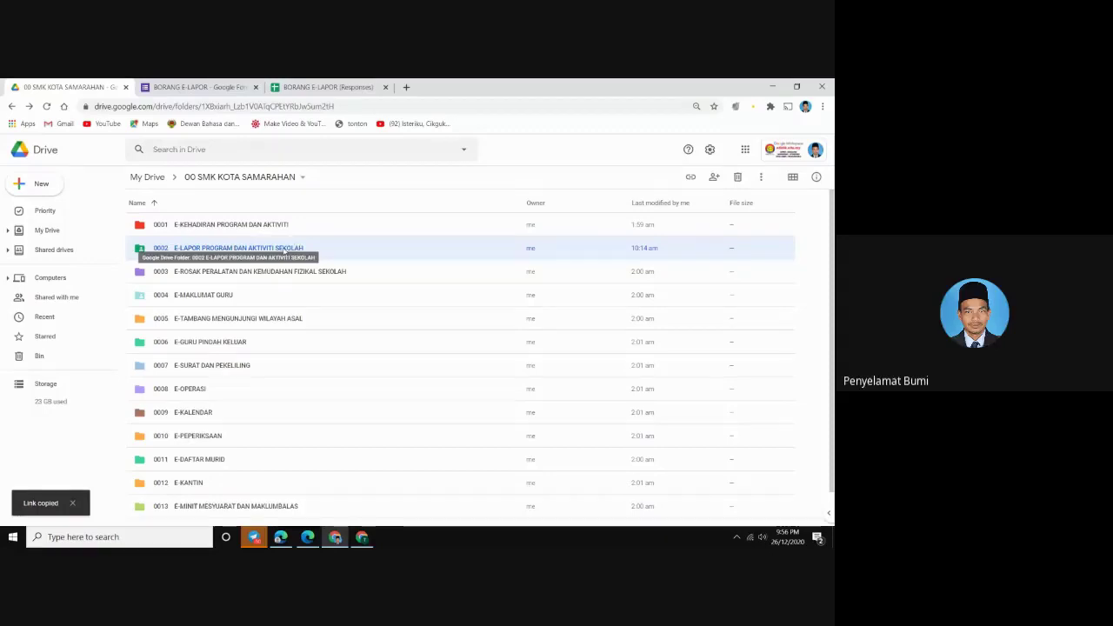
Change folder 0002's link access to Anyone with the link as Viewer and copy the link
{"action": "right_click", "coordinate": [285, 251]}
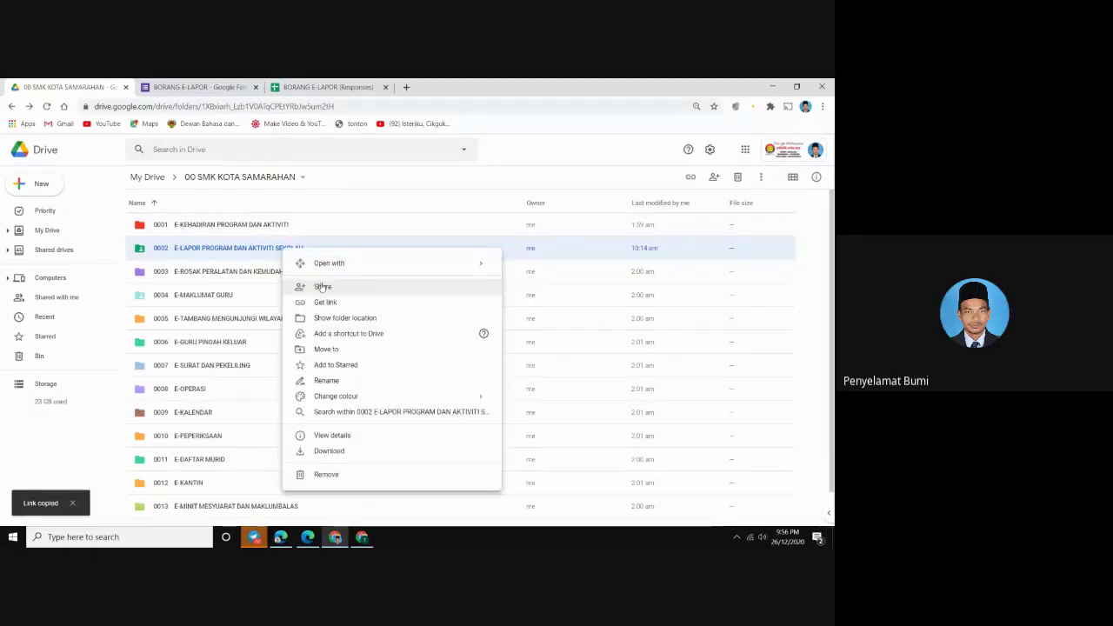
{"action": "left_click", "coordinate": [324, 301]}
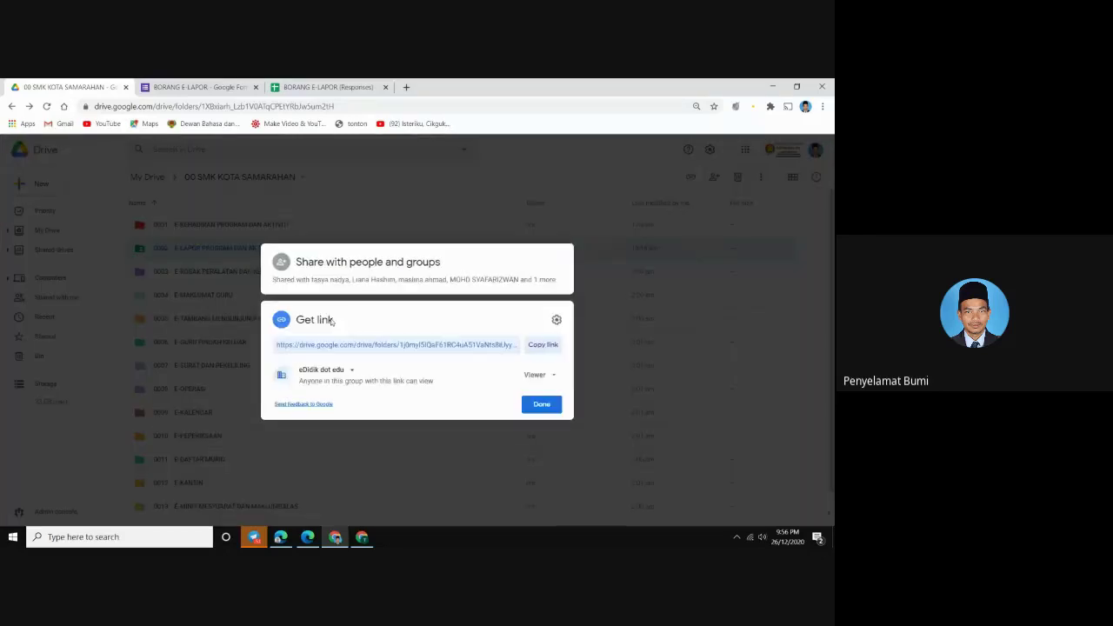
{"action": "left_click", "coordinate": [335, 371]}
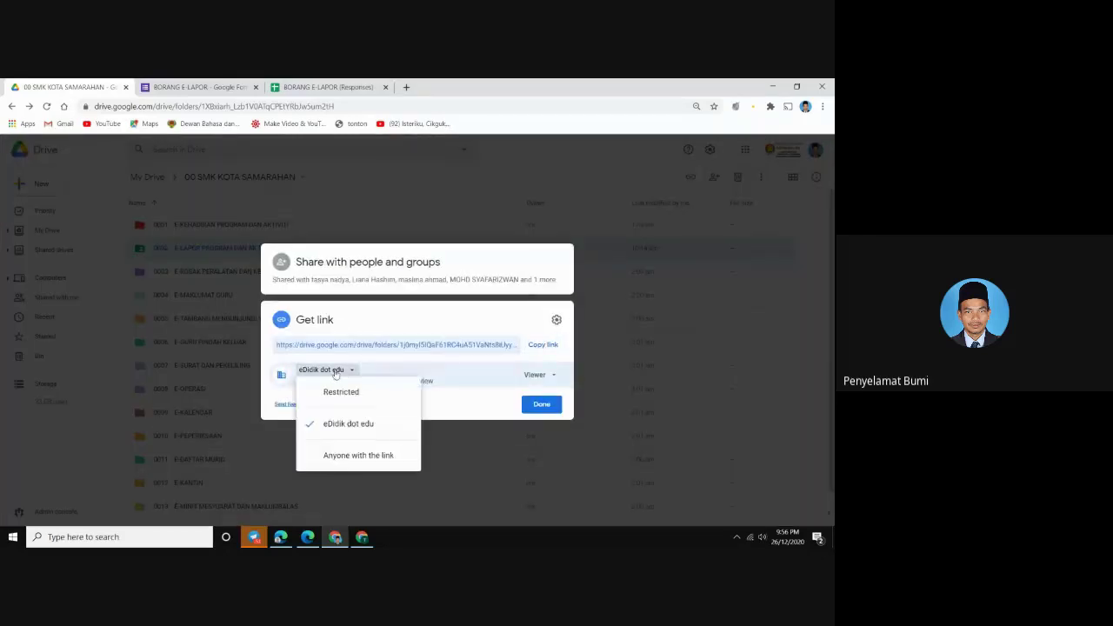
{"action": "left_click", "coordinate": [348, 454]}
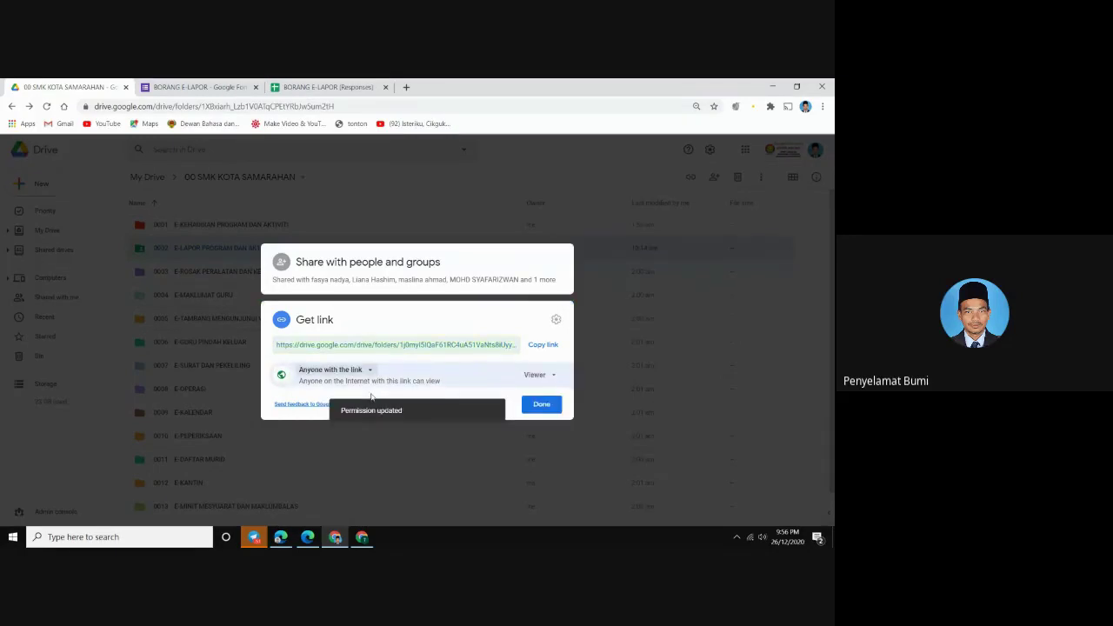
{"action": "left_click", "coordinate": [535, 376]}
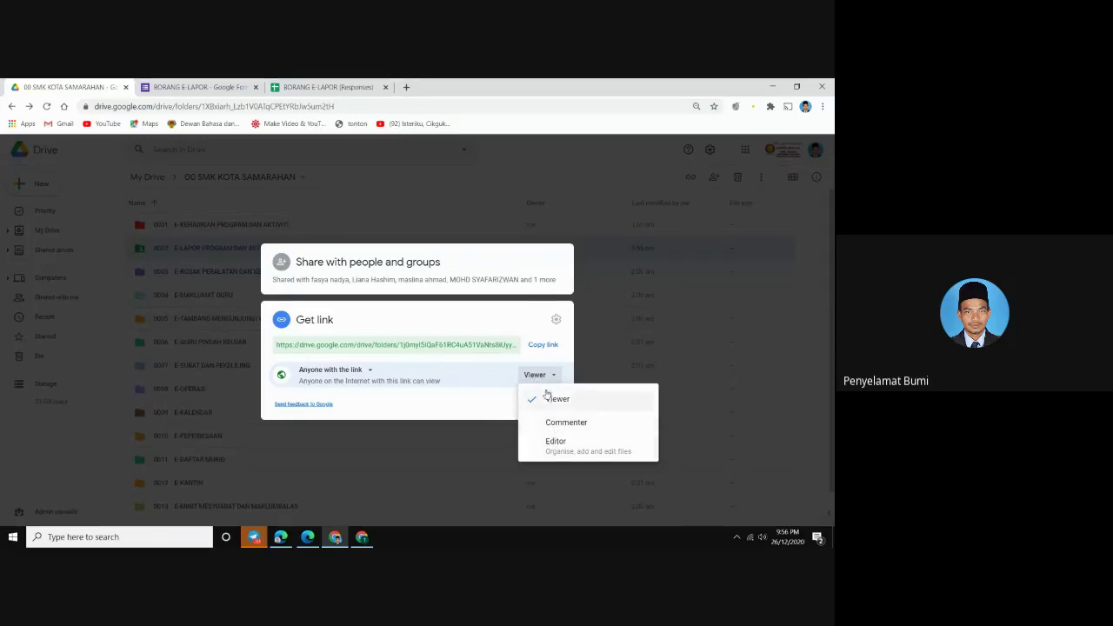
{"action": "left_click", "coordinate": [551, 400]}
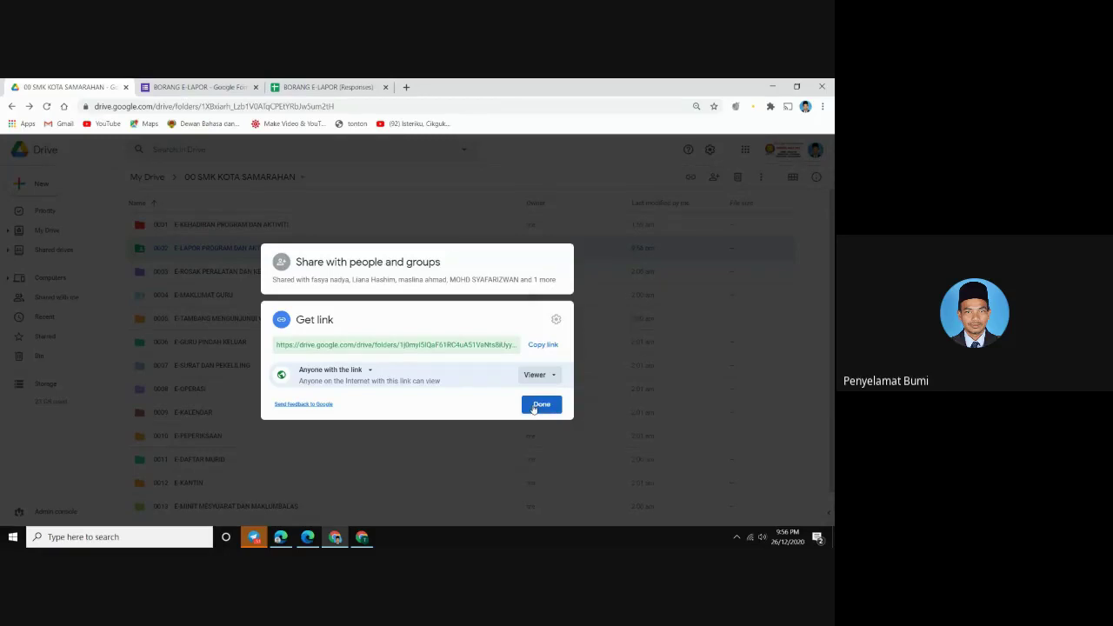
{"action": "left_click", "coordinate": [541, 349]}
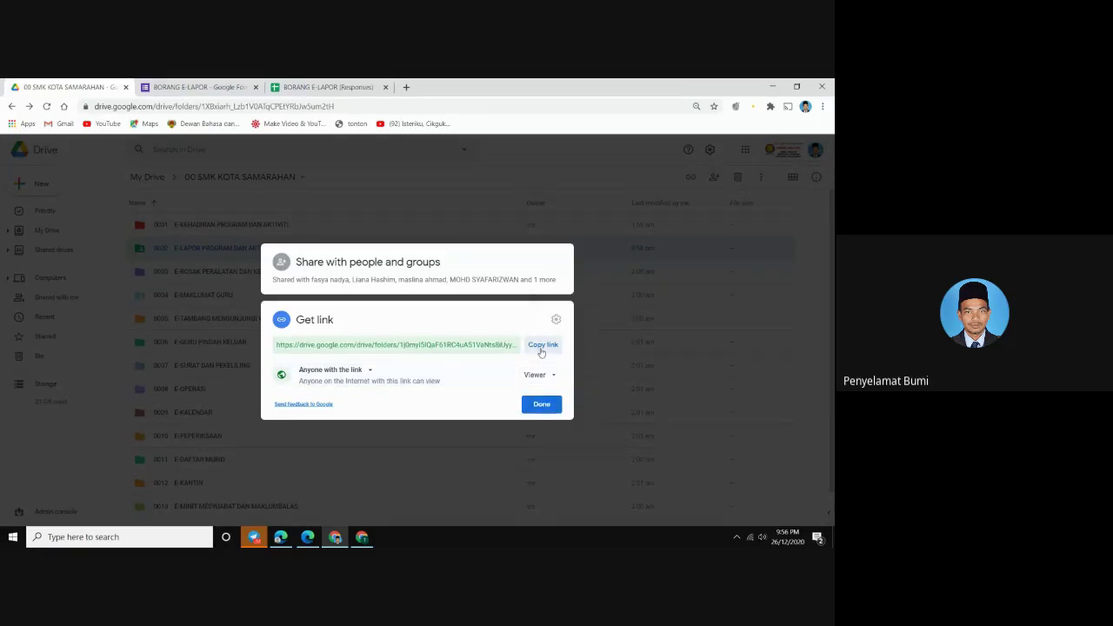
{"action": "left_click", "coordinate": [541, 405]}
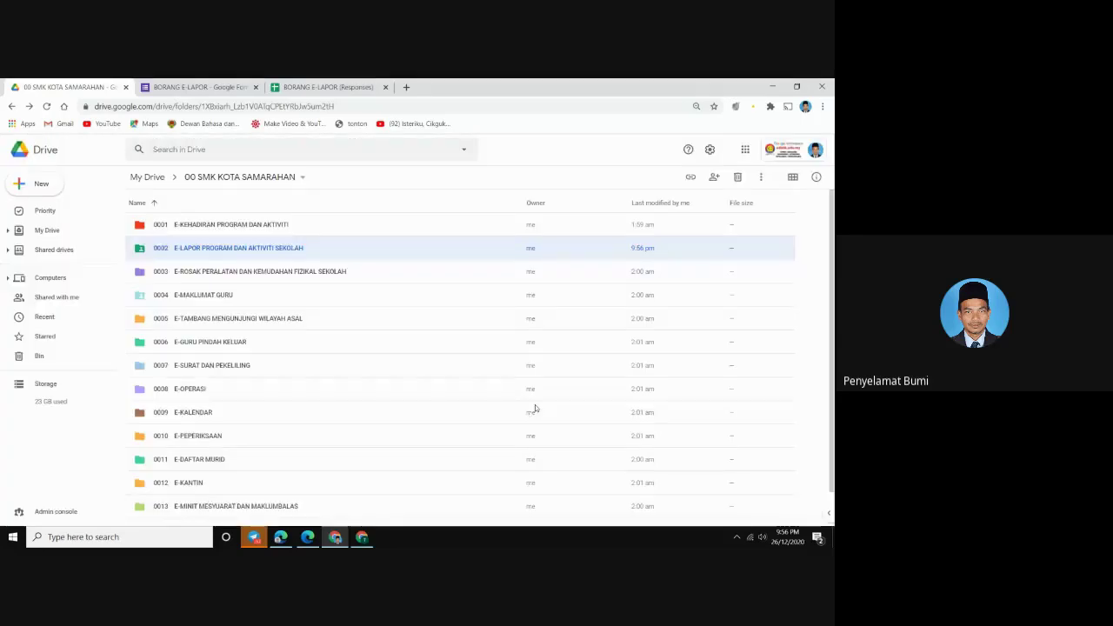
Copy folder 0002's share link again, then open a new tab in the trainee's My Drive window
{"action": "right_click", "coordinate": [247, 250]}
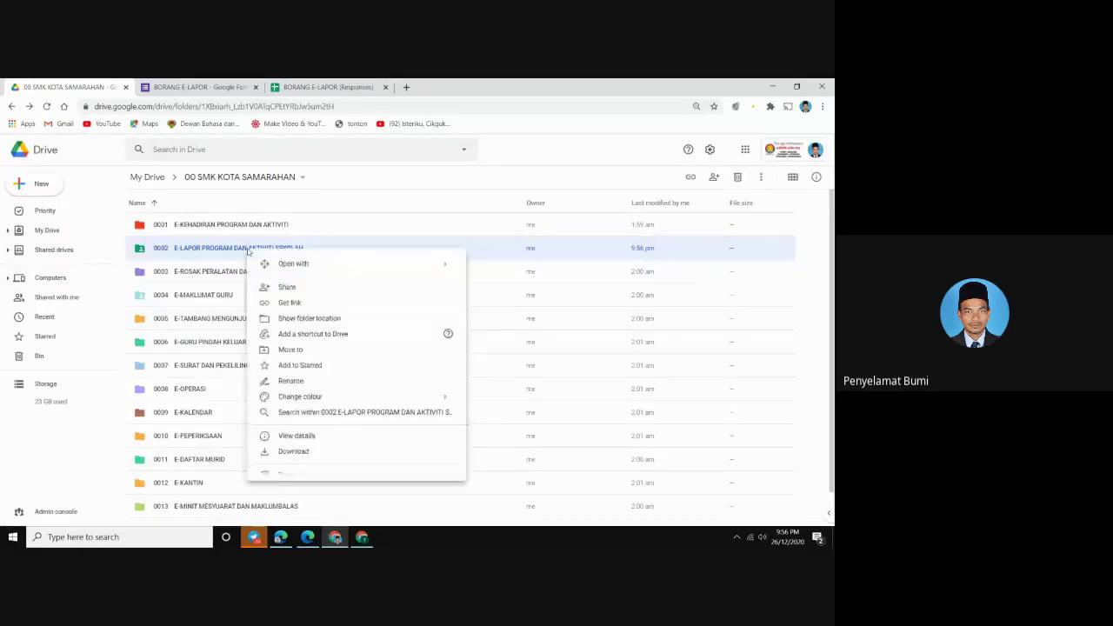
{"action": "left_click", "coordinate": [282, 293]}
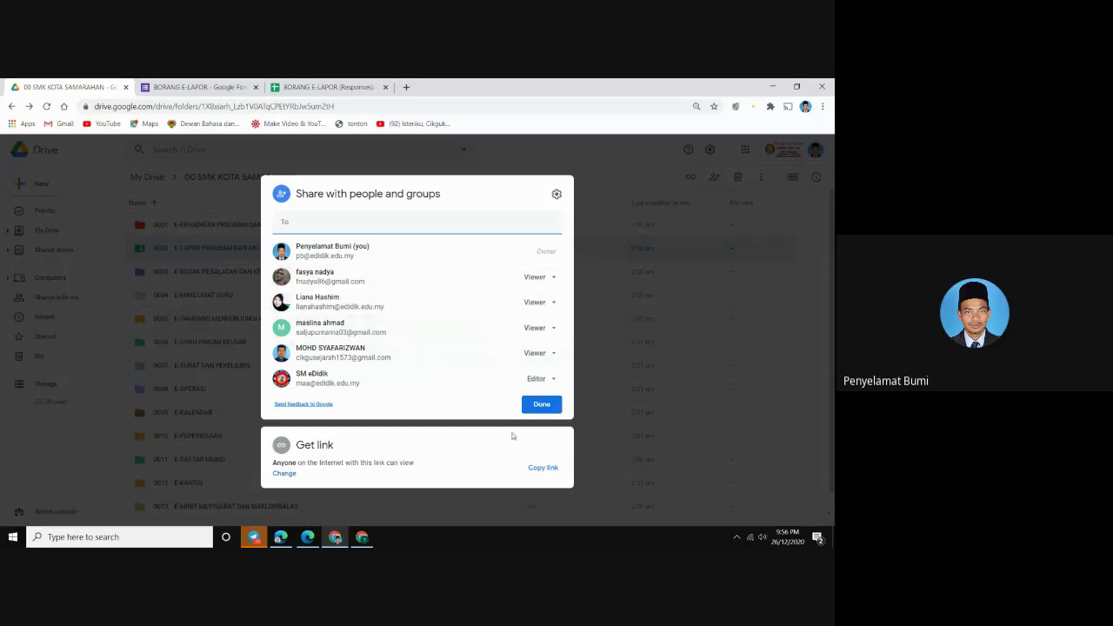
{"action": "left_click", "coordinate": [537, 469]}
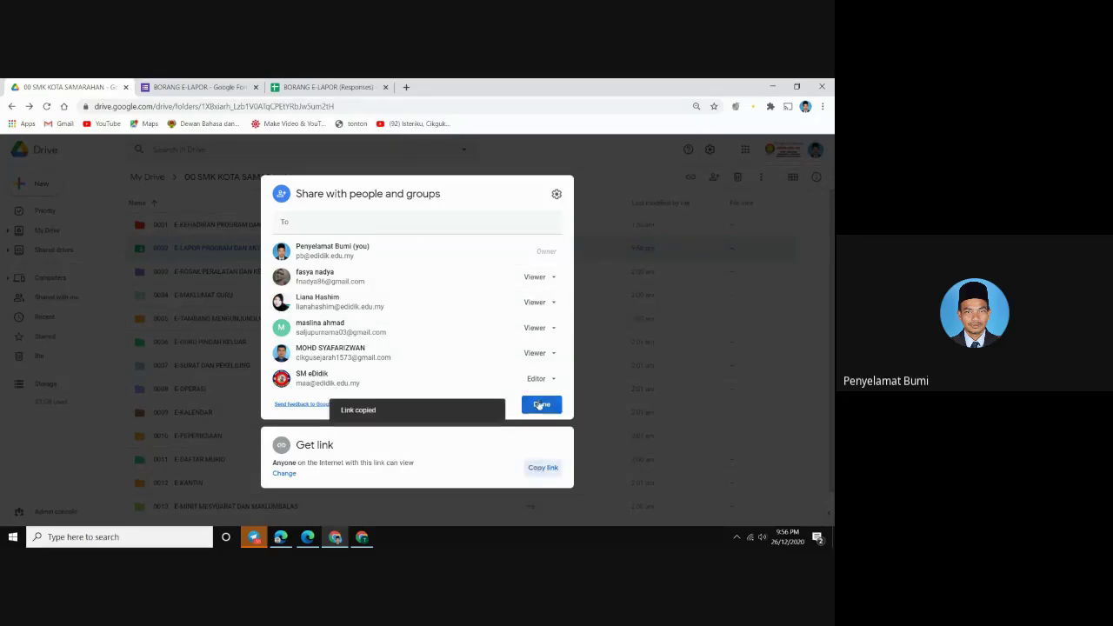
{"action": "left_click", "coordinate": [541, 404]}
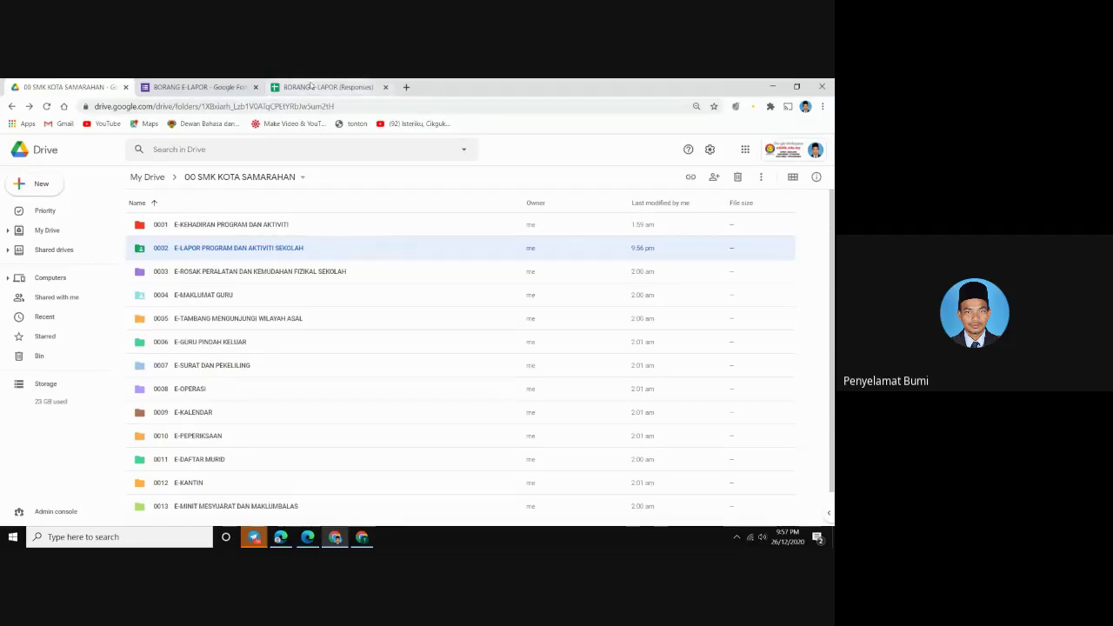
{"action": "left_click", "coordinate": [362, 536]}
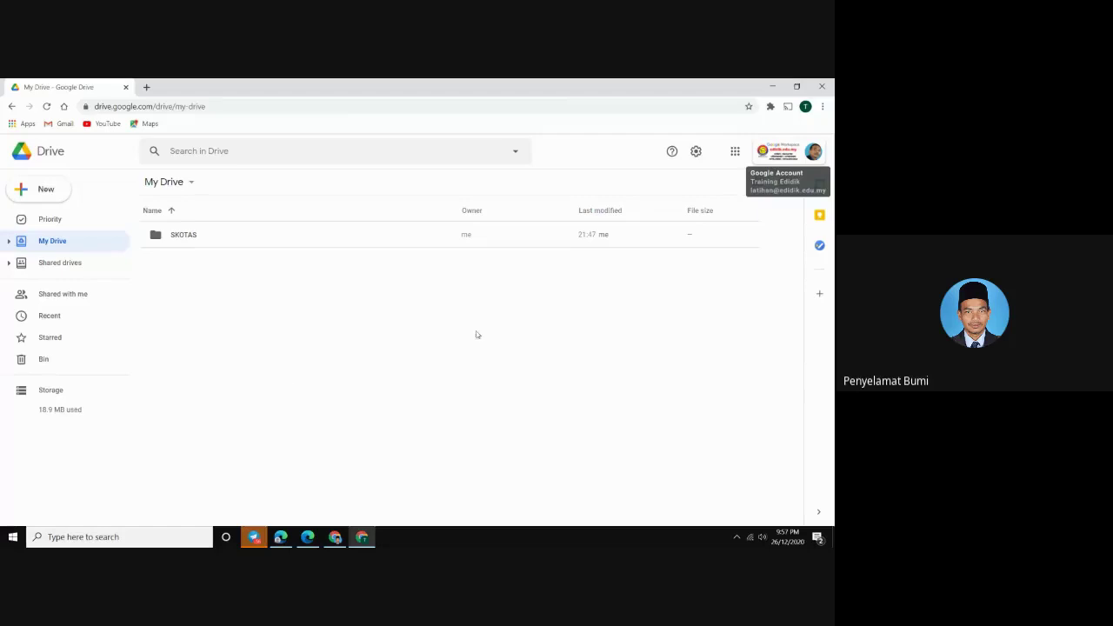
{"action": "left_click", "coordinate": [146, 87]}
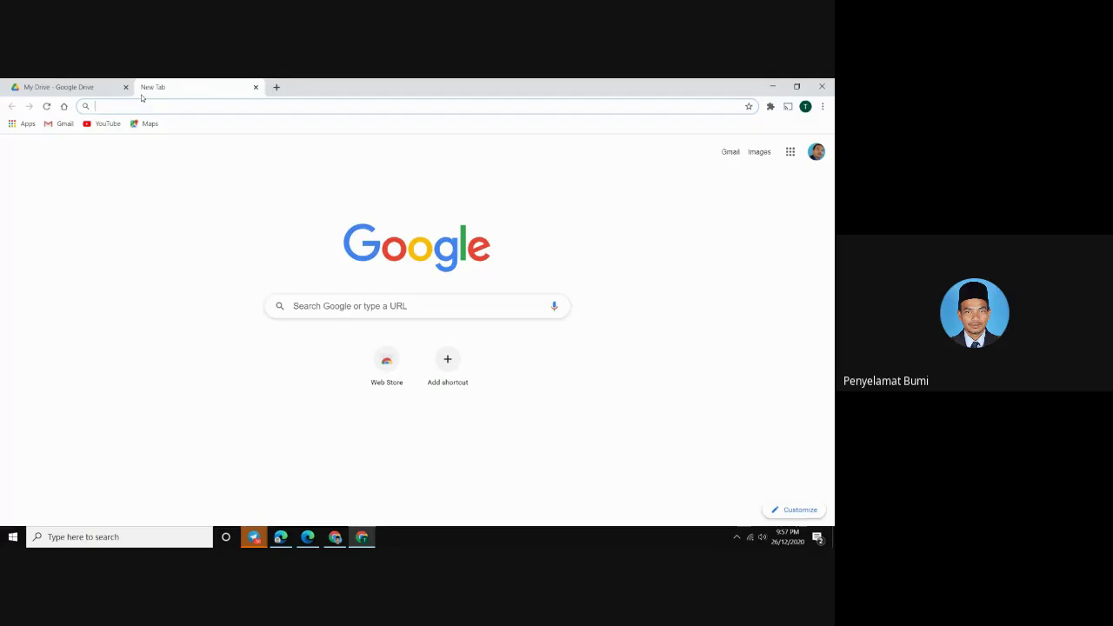
Go to gg.gg/salincepat and paste the 0002 folder link as the folder to copy
{"action": "type", "text": "gg."}
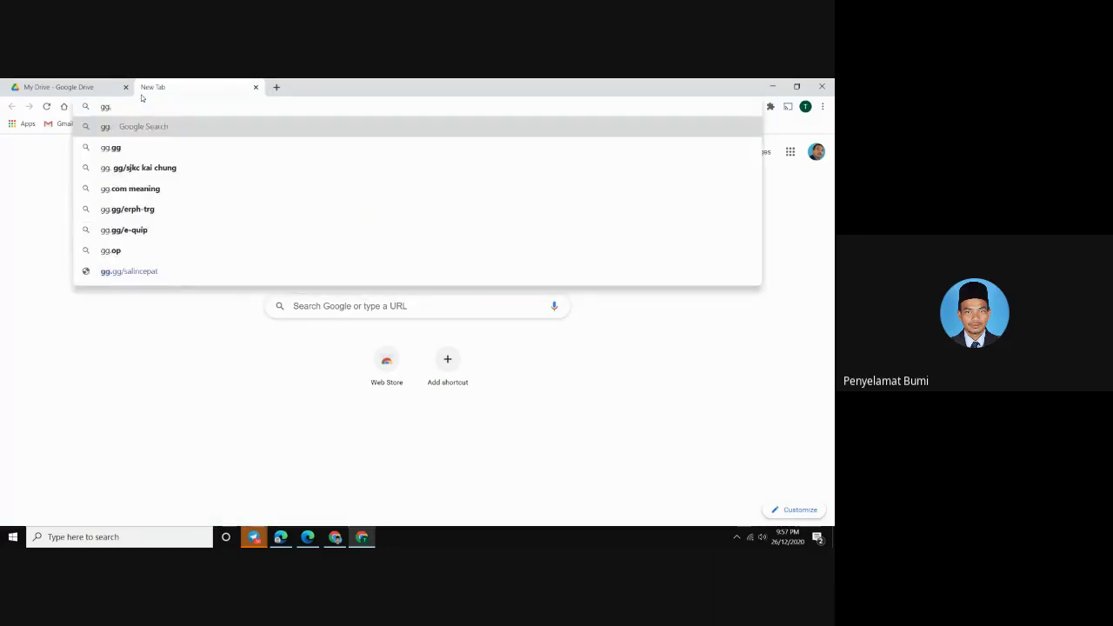
{"action": "type", "text": "gg/sal"}
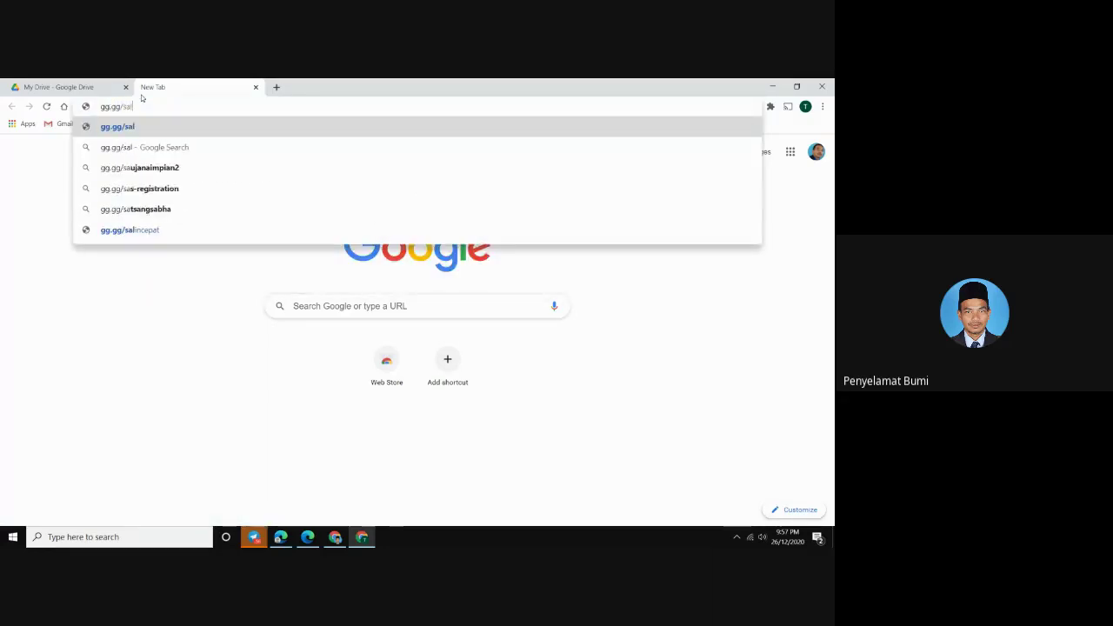
{"action": "type", "text": "incepat"}
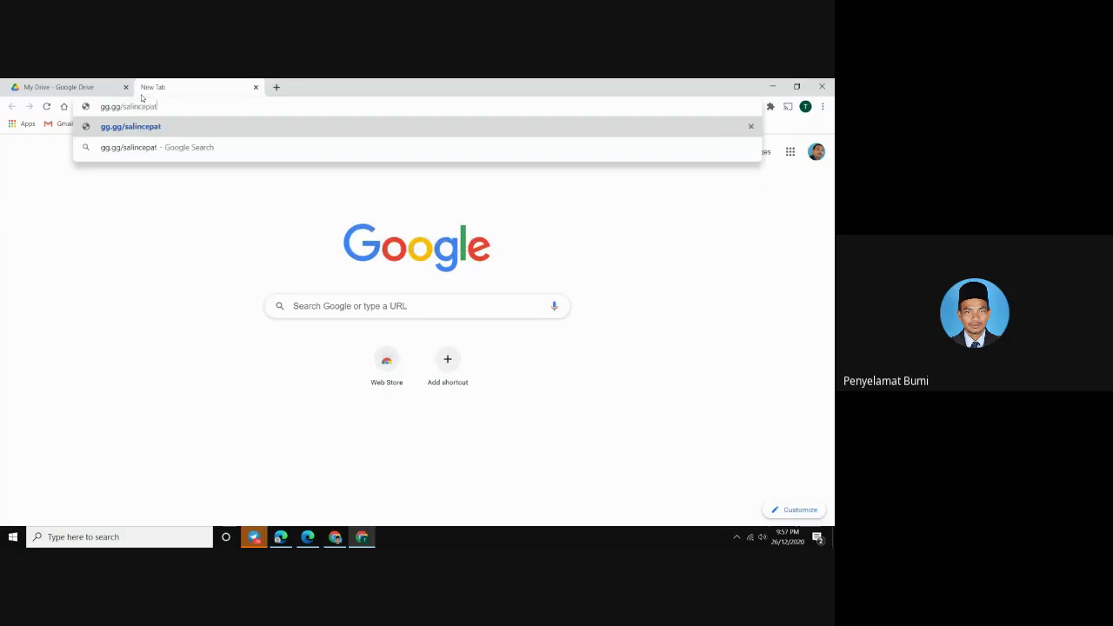
{"action": "key", "text": "Return"}
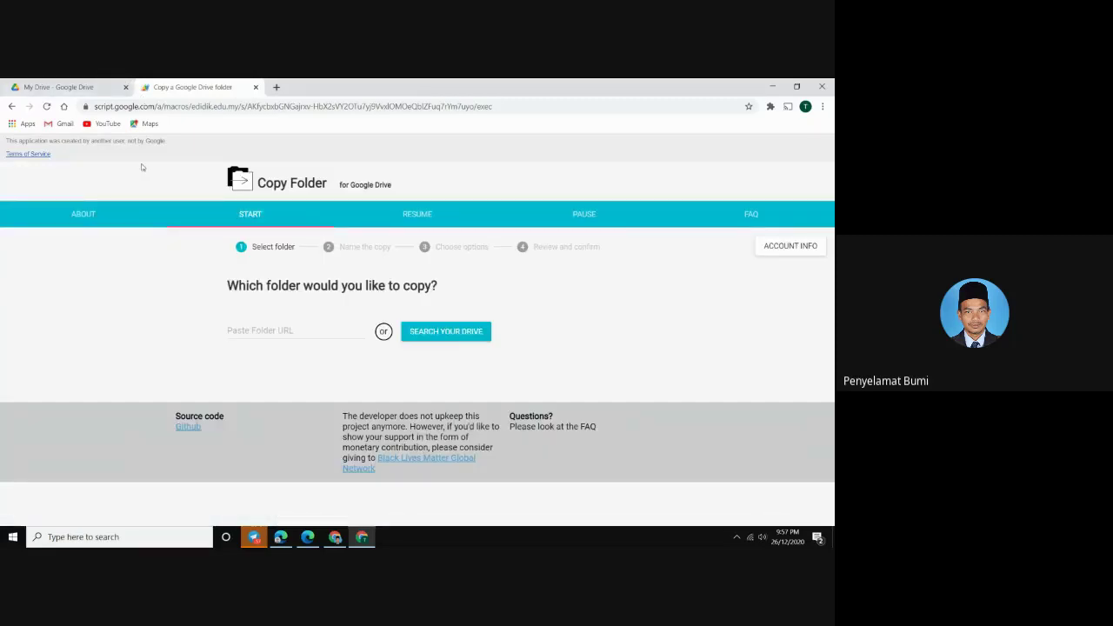
{"action": "left_click", "coordinate": [245, 322]}
{"action": "right_click", "coordinate": [248, 326]}
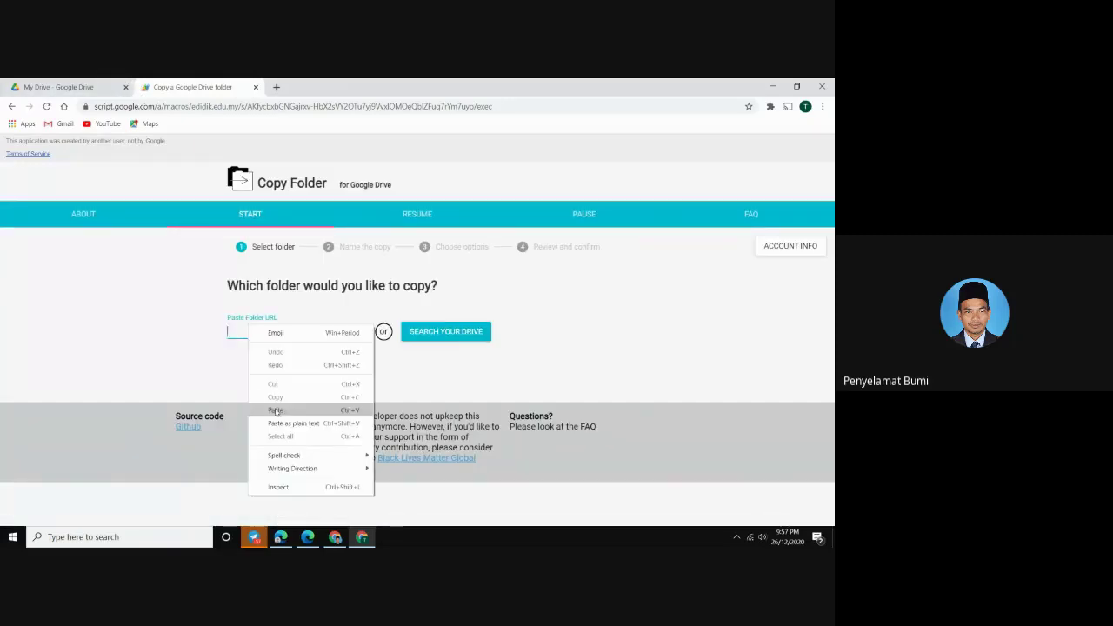
{"action": "left_click", "coordinate": [274, 409]}
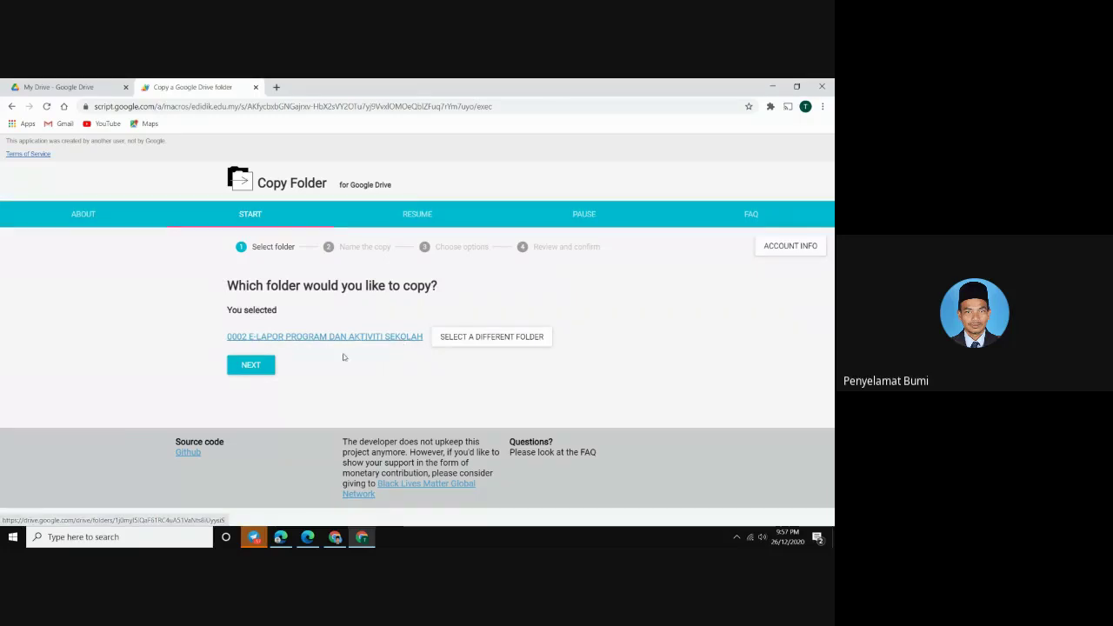
Keep the default copy name and target the root of My Drive without copying permissions
{"action": "left_click", "coordinate": [253, 372]}
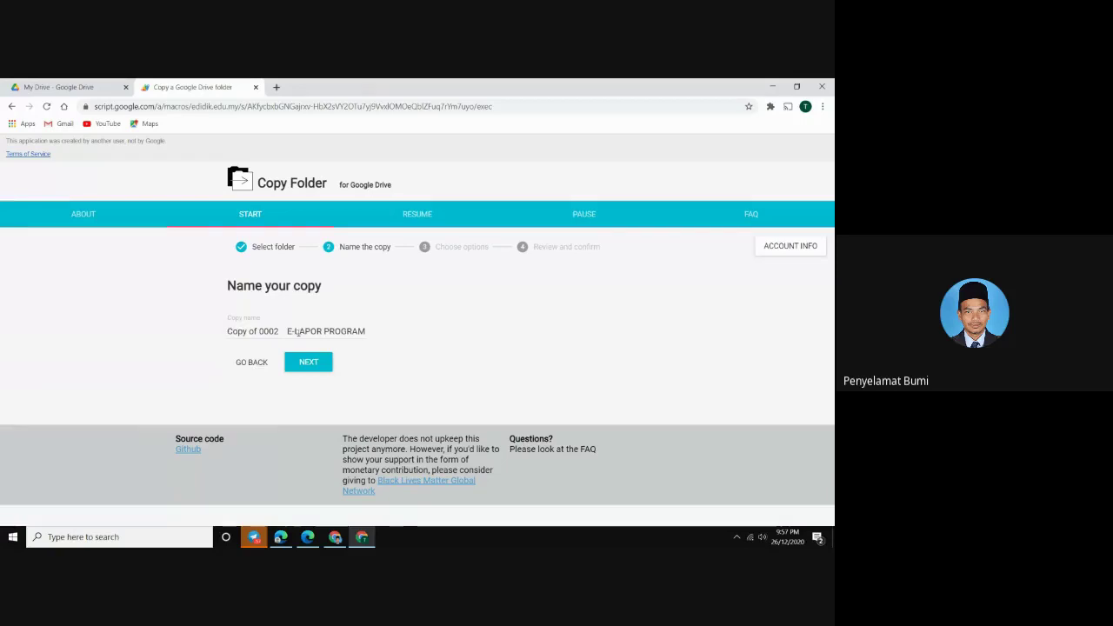
{"action": "left_click", "coordinate": [308, 363]}
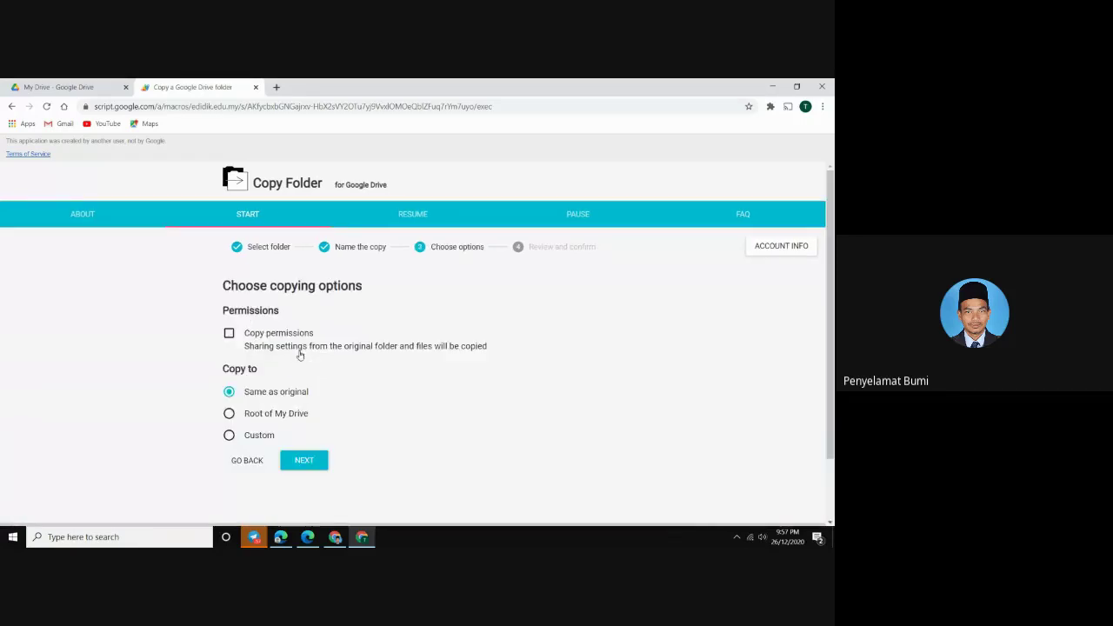
{"action": "scroll", "coordinate": [302, 358], "scroll_direction": "down", "scroll_amount": 1}
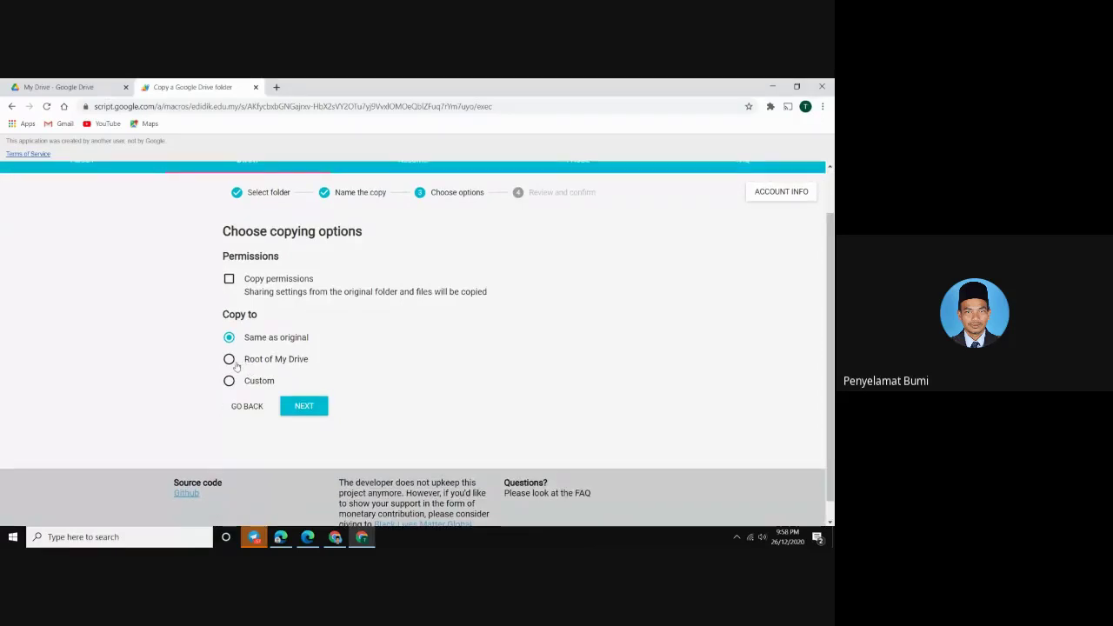
{"action": "left_click", "coordinate": [229, 359]}
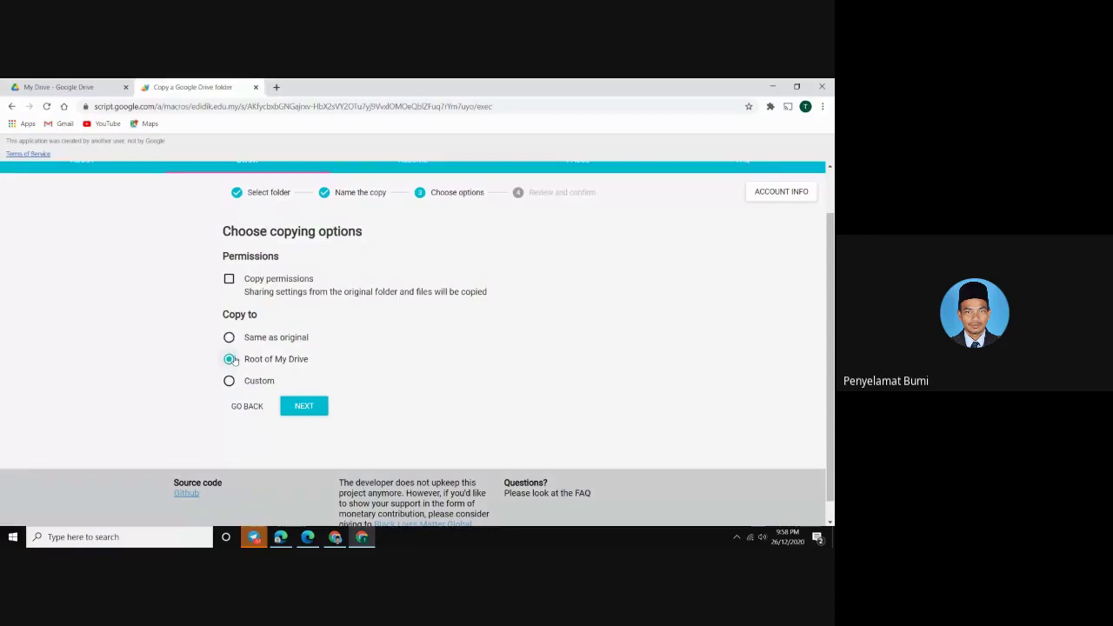
{"action": "left_click", "coordinate": [304, 407]}
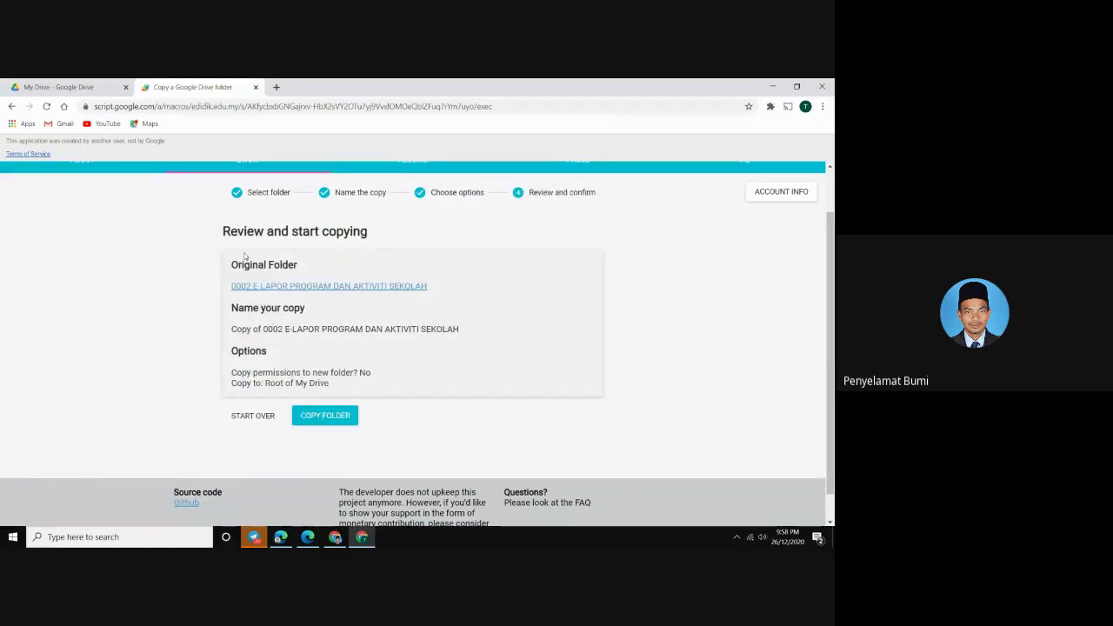
Start the folder copy and open the Copy Folder Log spreadsheet
{"action": "left_click", "coordinate": [321, 420]}
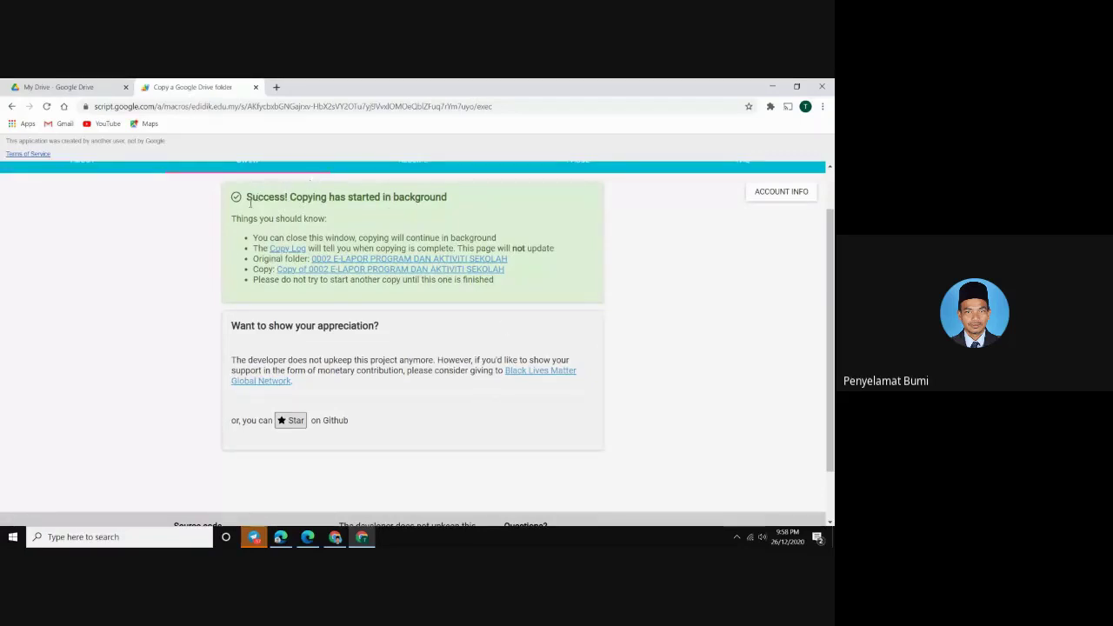
{"action": "left_click", "coordinate": [288, 250]}
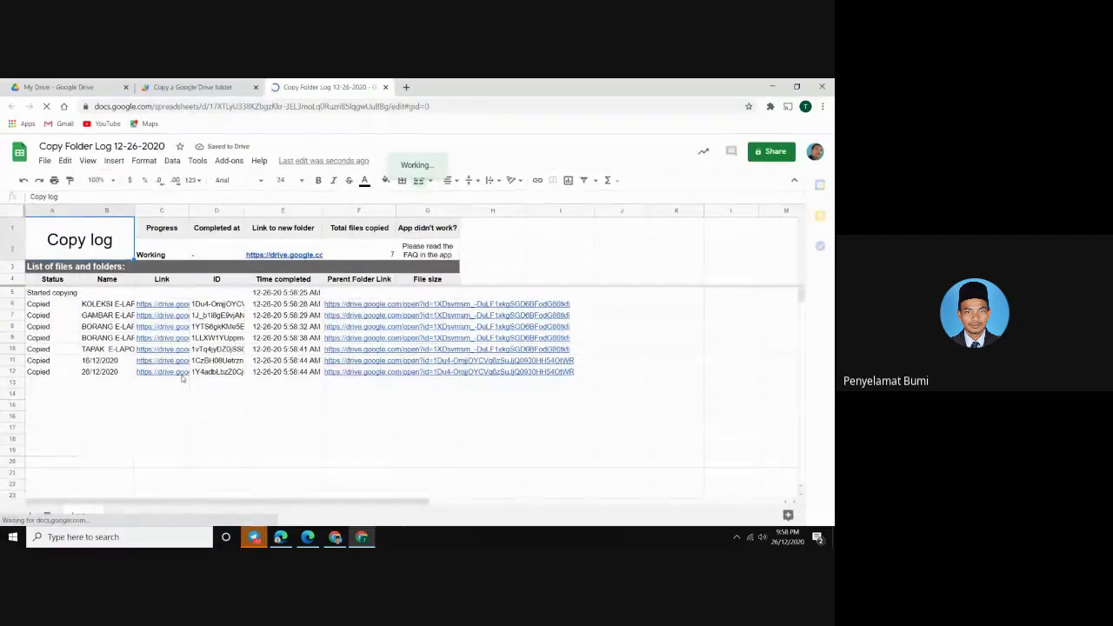
Watch the copy log until Progress reads Complete with 25 files copied
{"action": "mouse_move", "coordinate": [184, 370]}
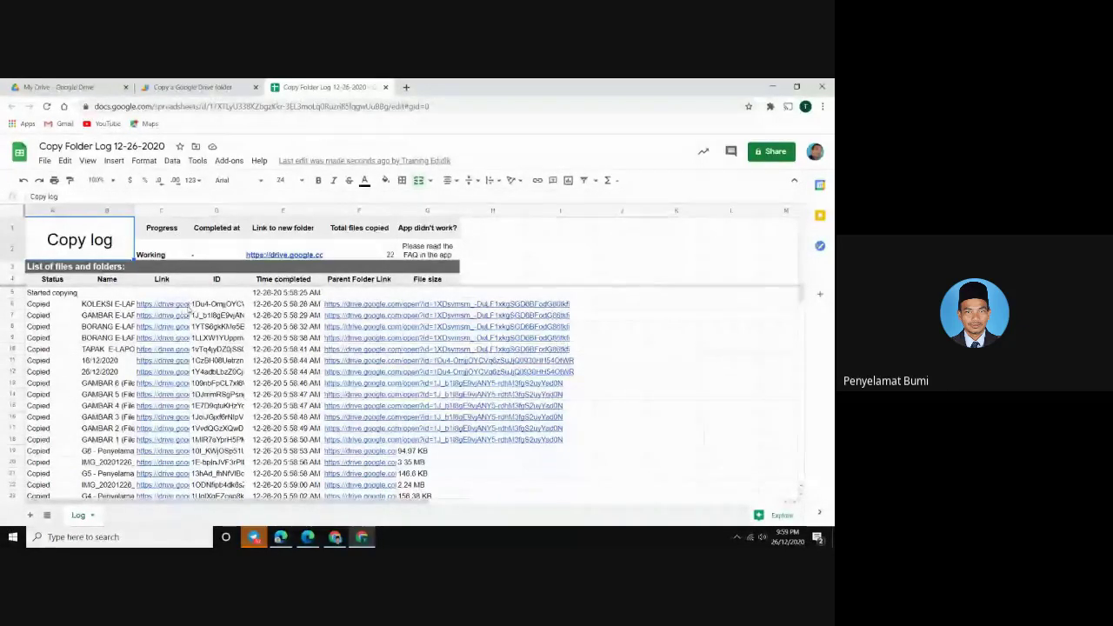
{"action": "mouse_move", "coordinate": [182, 318]}
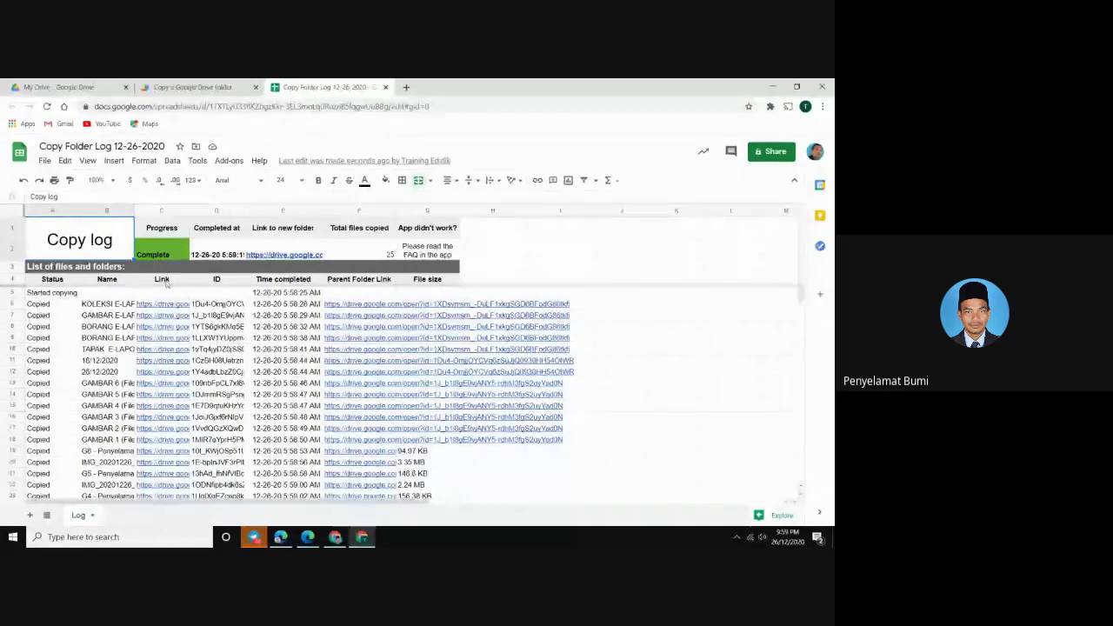
{"action": "scroll", "coordinate": [169, 289], "scroll_direction": "down", "scroll_amount": 5}
{"action": "scroll", "coordinate": [171, 415], "scroll_direction": "up", "scroll_amount": 5}
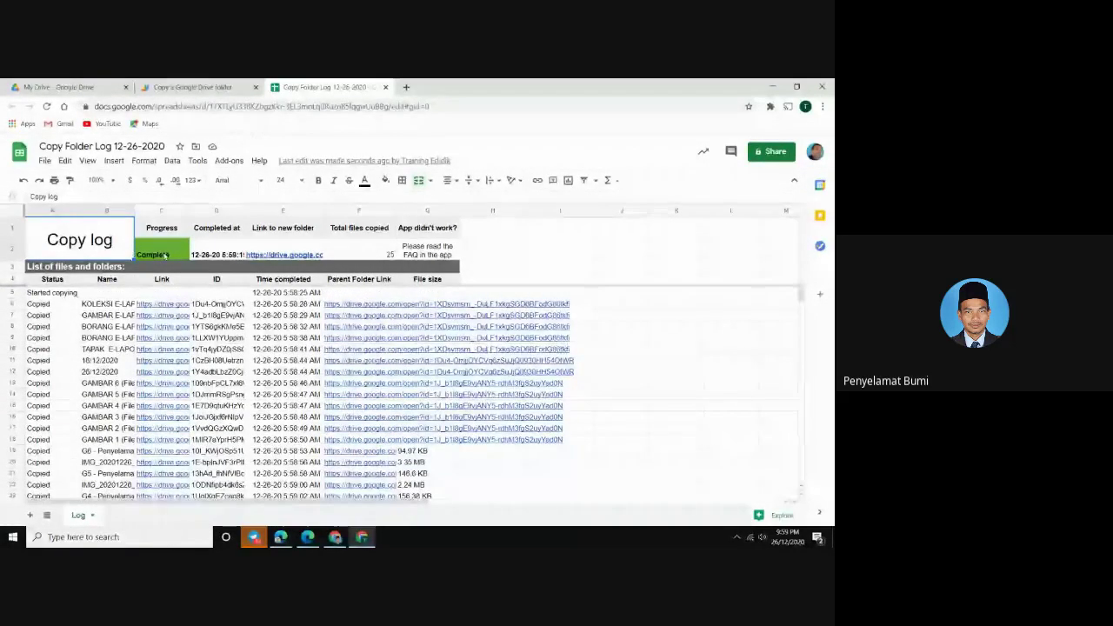
Close the log and copy tabs, then find Copy of 0002 E-LAPOR and Copy of BORANG E-LAPOR in My Drive
{"action": "left_click", "coordinate": [386, 88]}
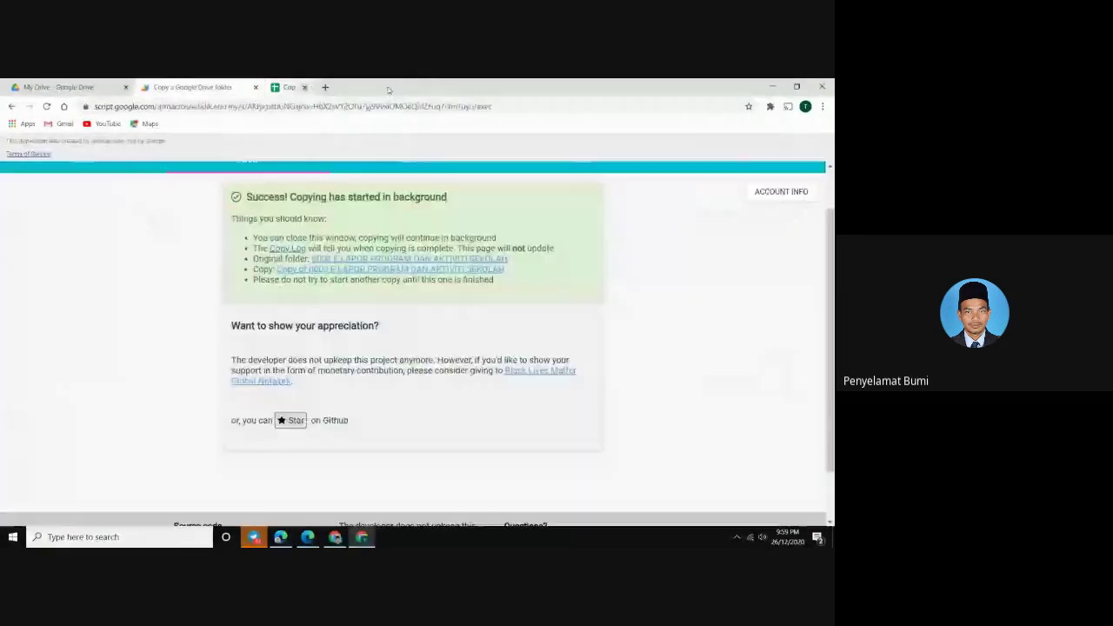
{"action": "left_click", "coordinate": [255, 87]}
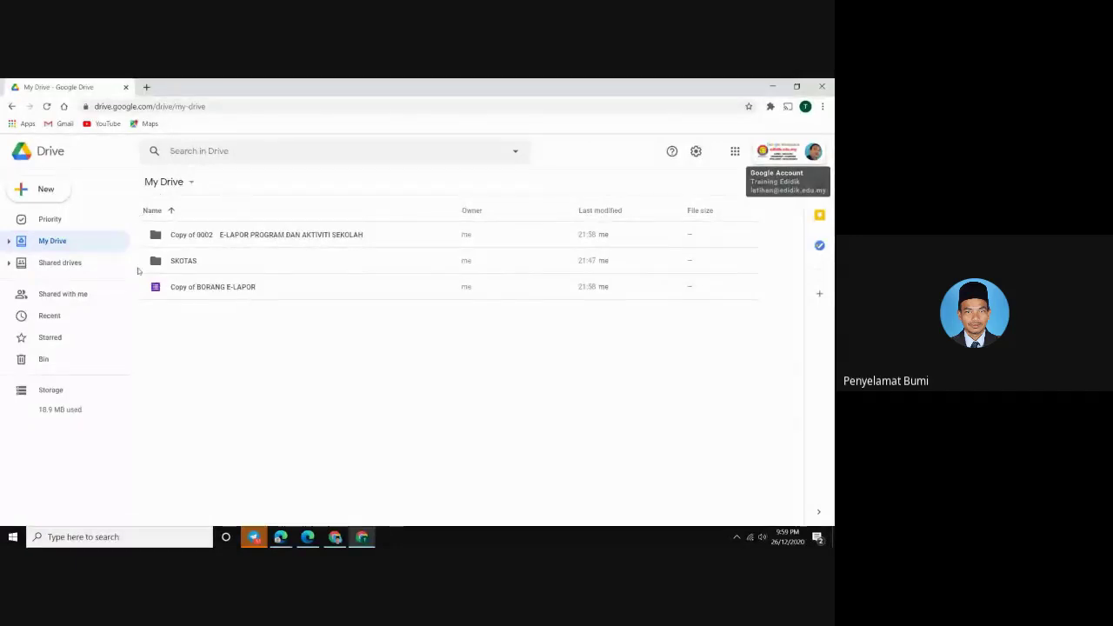
{"action": "left_click", "coordinate": [190, 265]}
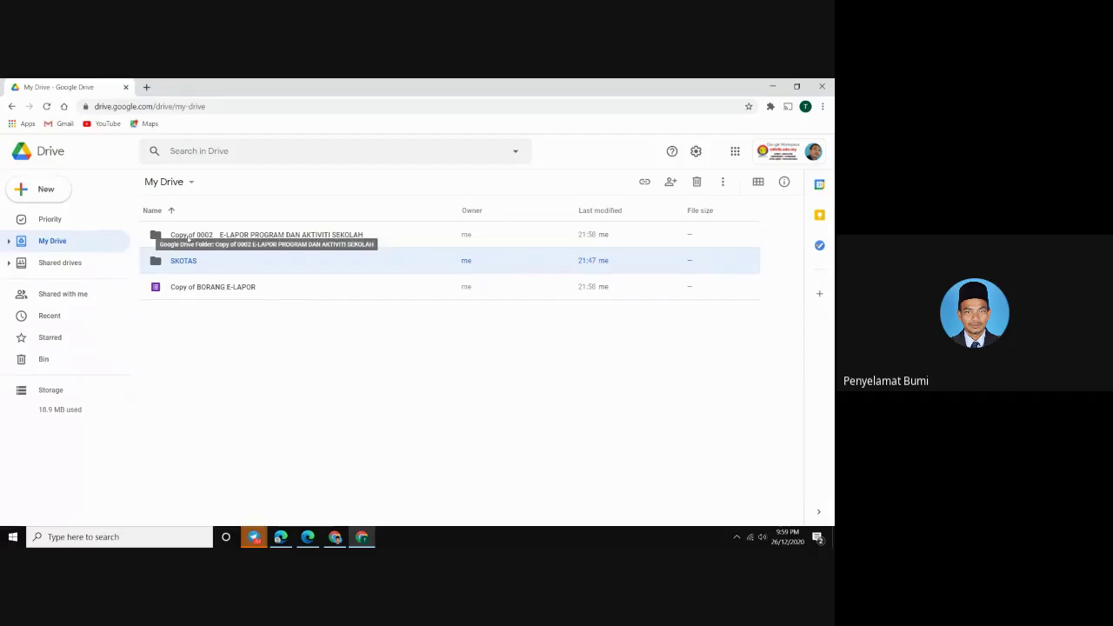
{"action": "left_click", "coordinate": [187, 236]}
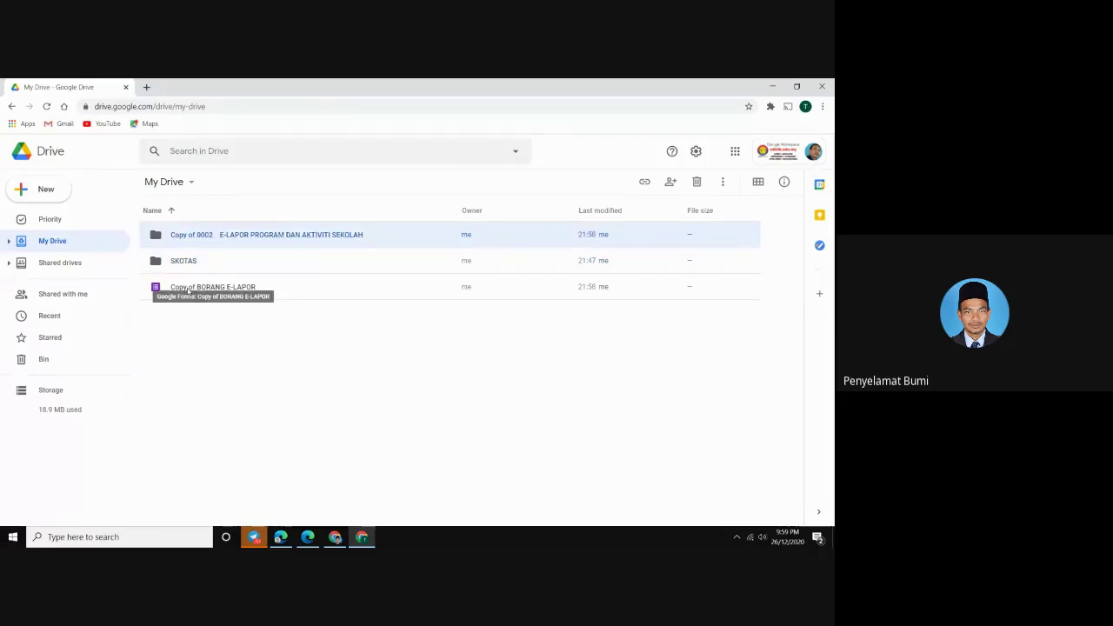
{"action": "left_click", "coordinate": [188, 290]}
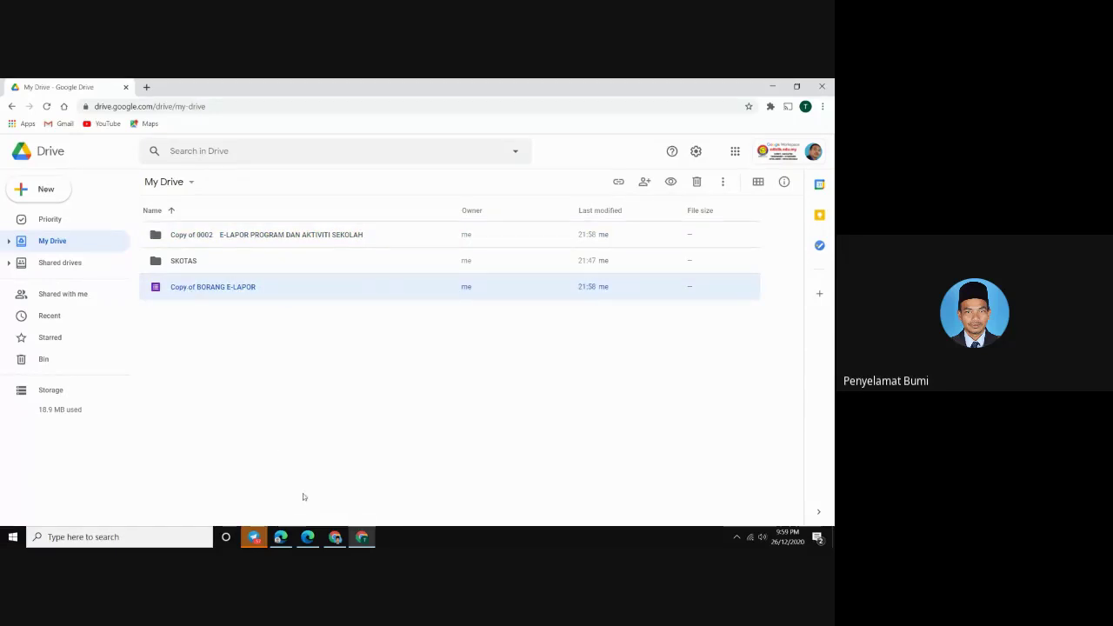
{"action": "mouse_move", "coordinate": [306, 539]}
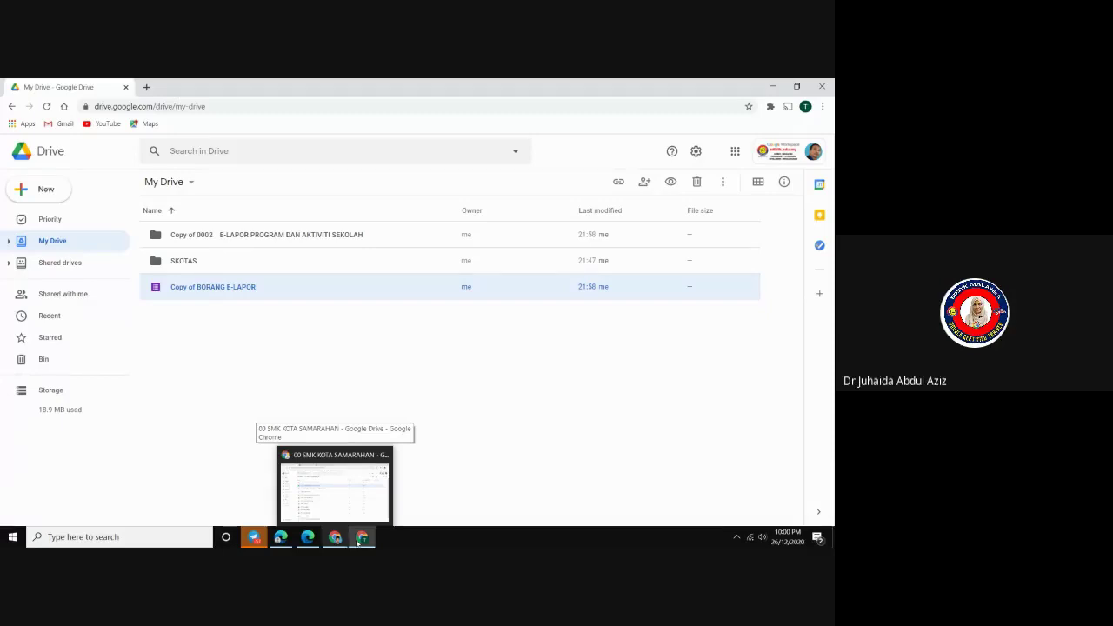
In 00 SMK KOTA SAMARAHAN, copy folder 0002 E-LAPOR's Anyone-with-the-link viewer link
{"action": "left_click", "coordinate": [362, 539]}
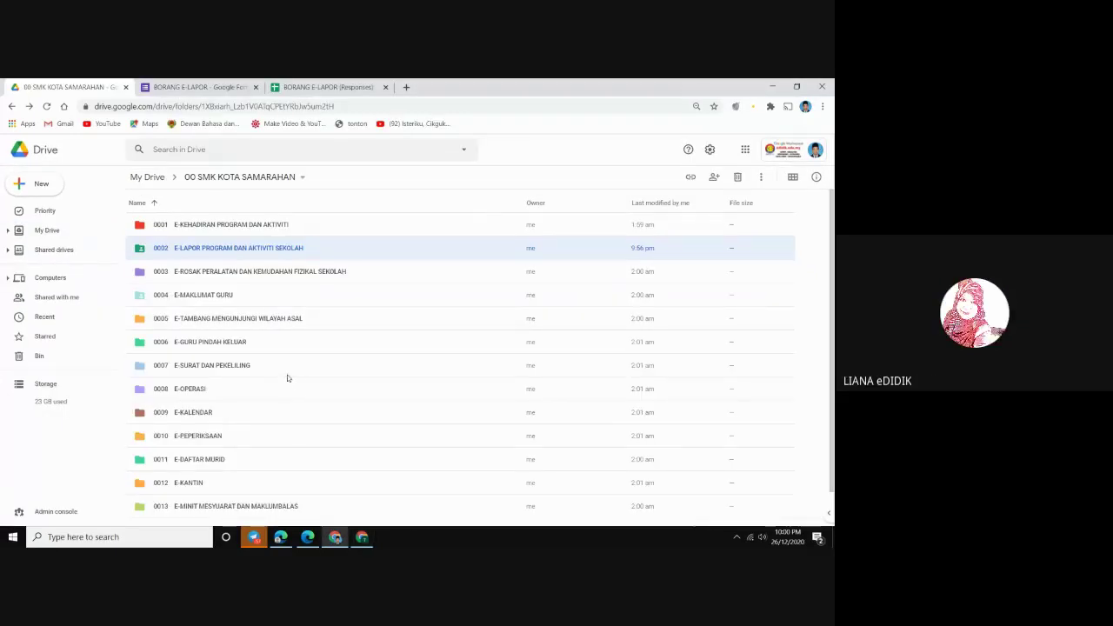
{"action": "left_click", "coordinate": [216, 228]}
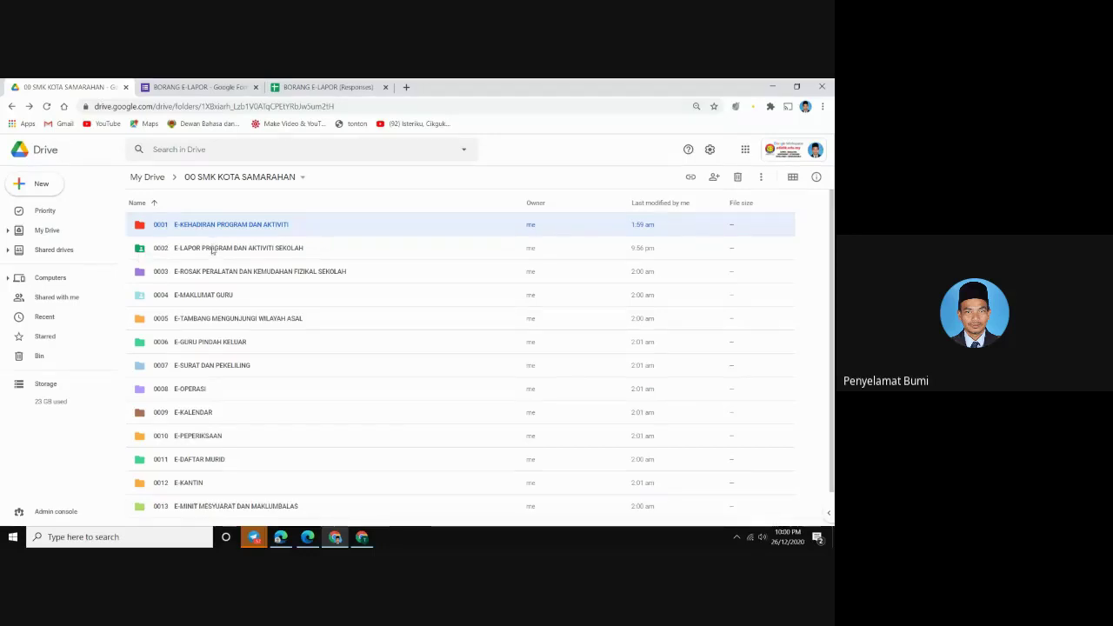
{"action": "left_click", "coordinate": [212, 251]}
{"action": "right_click", "coordinate": [212, 251]}
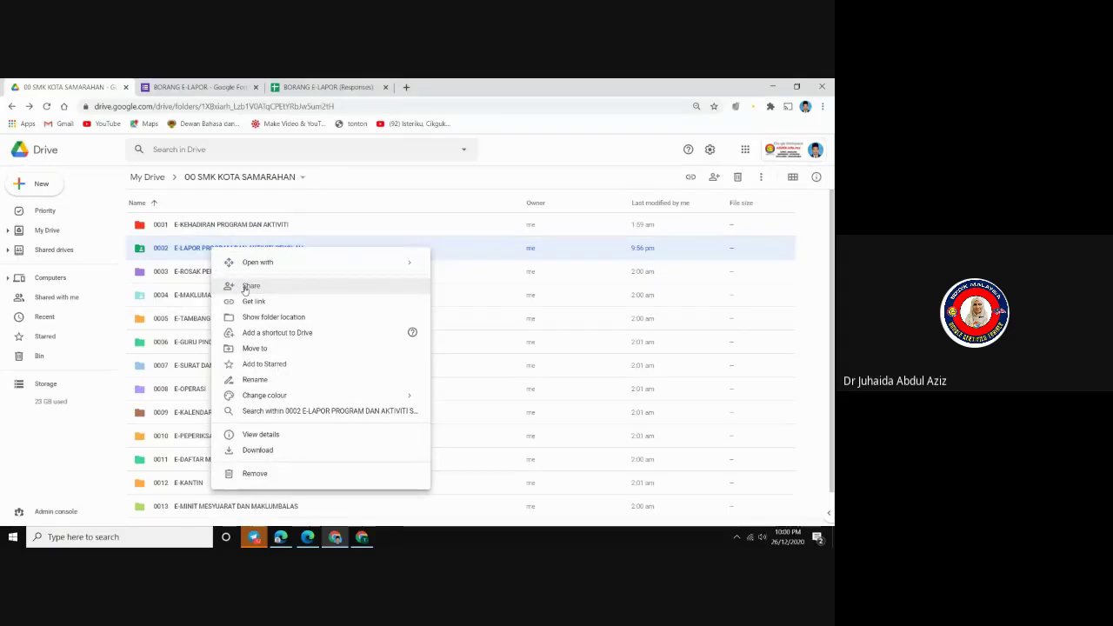
{"action": "left_click", "coordinate": [249, 286]}
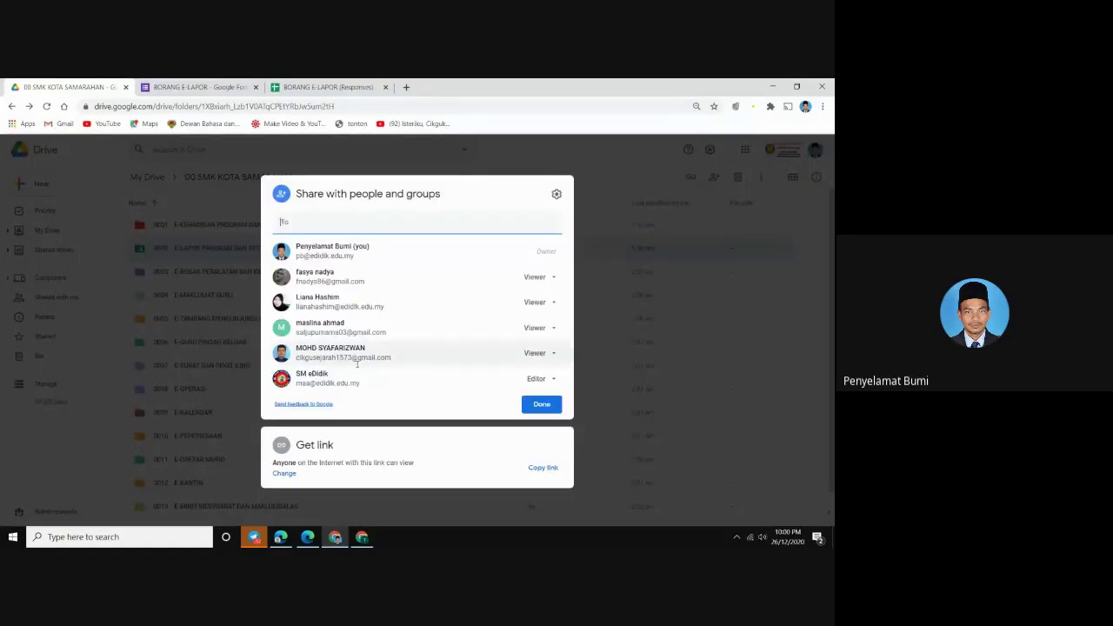
{"action": "left_click", "coordinate": [280, 476]}
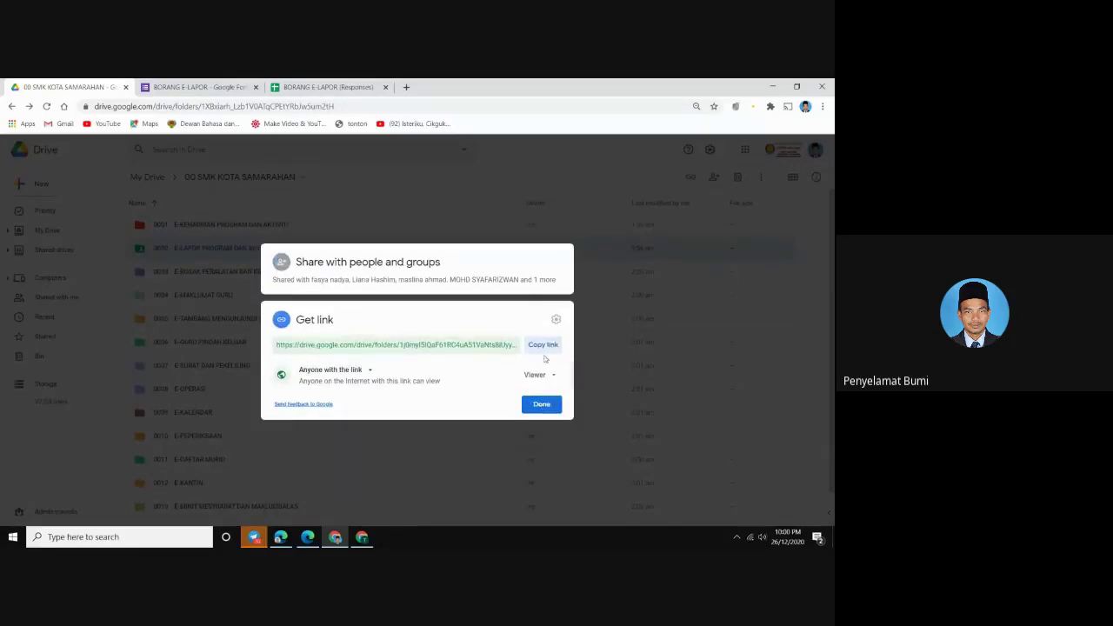
{"action": "left_click", "coordinate": [338, 377]}
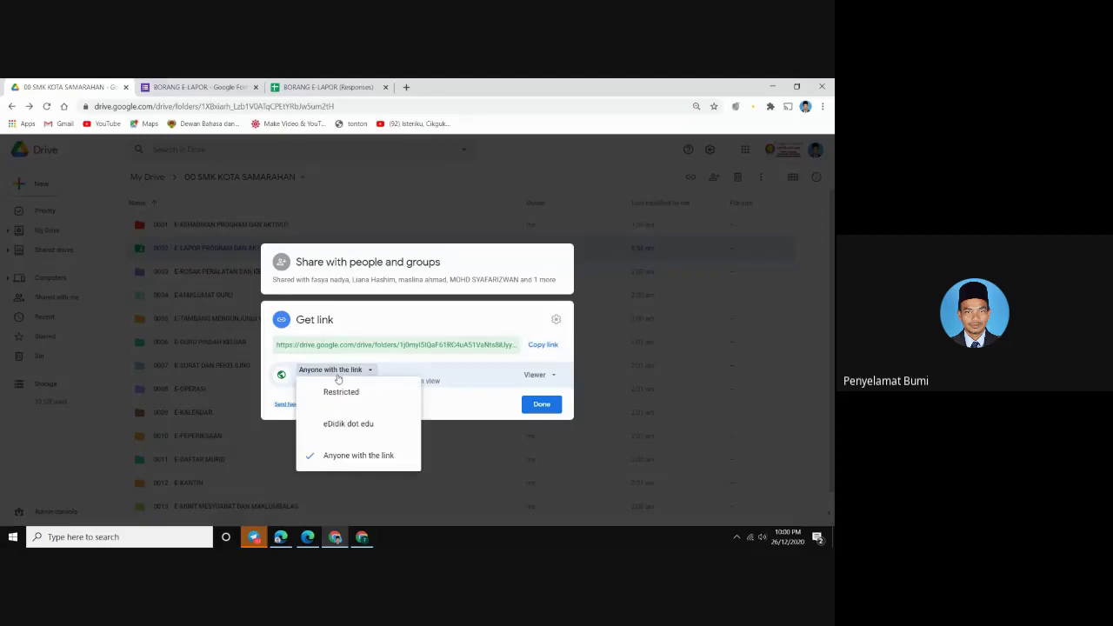
{"action": "left_click", "coordinate": [338, 377]}
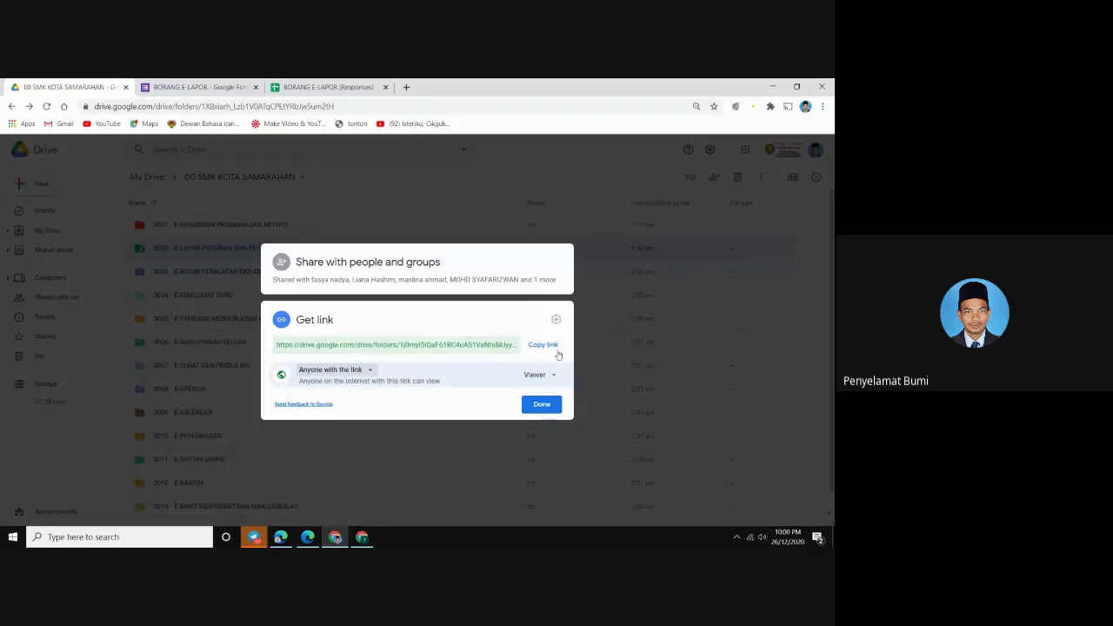
{"action": "left_click", "coordinate": [556, 346]}
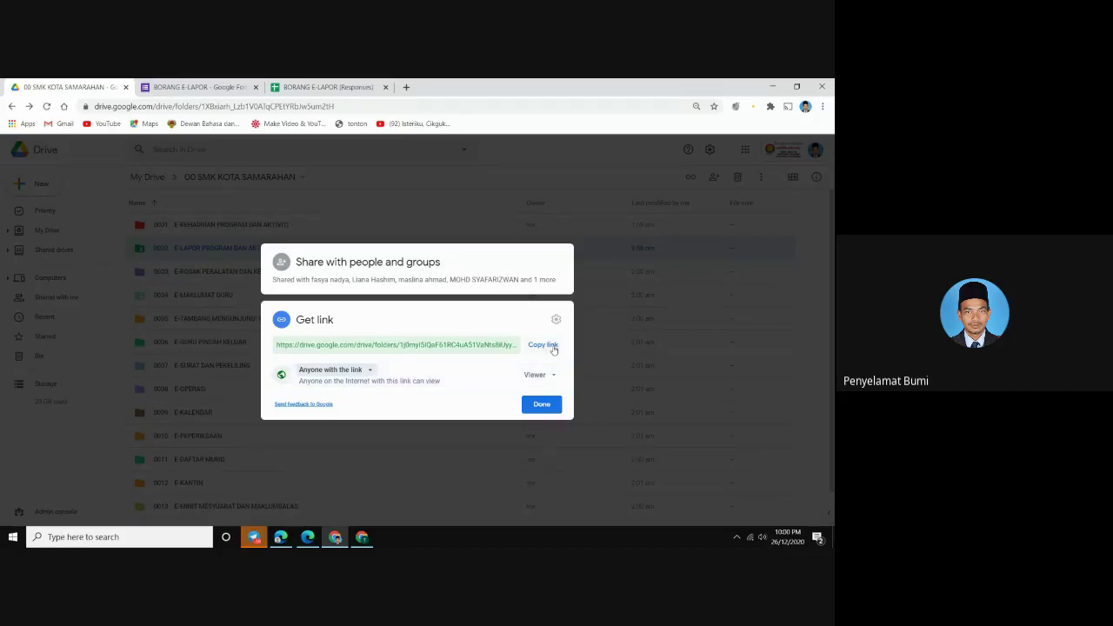
{"action": "left_click", "coordinate": [536, 402]}
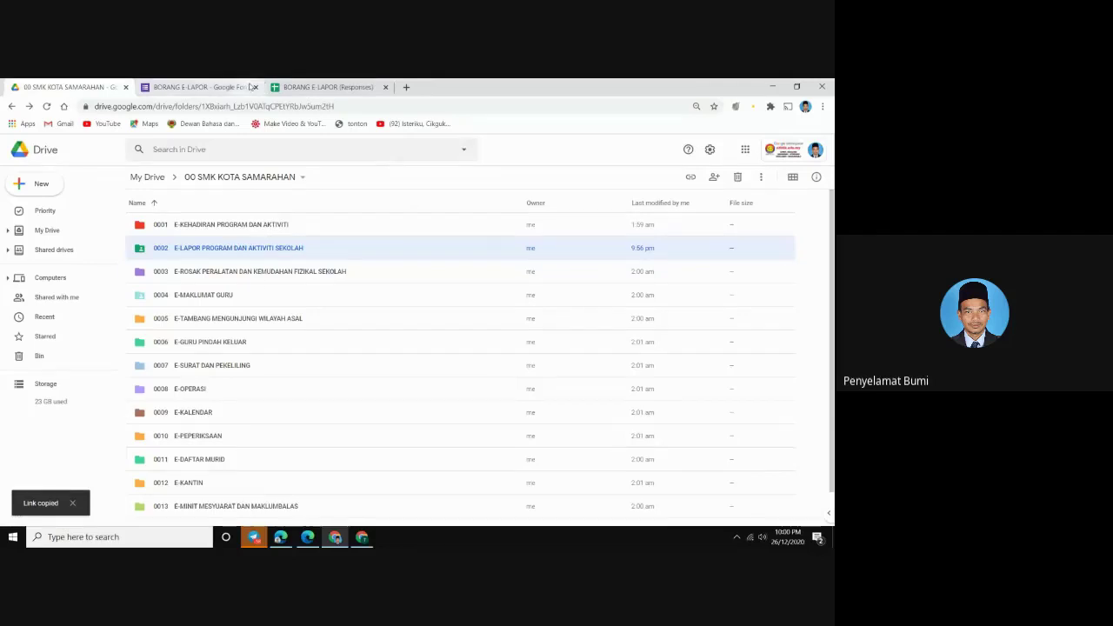
Paste the 0002 E-LAPOR folder link into the Meet chat and send it
{"action": "left_click", "coordinate": [280, 537]}
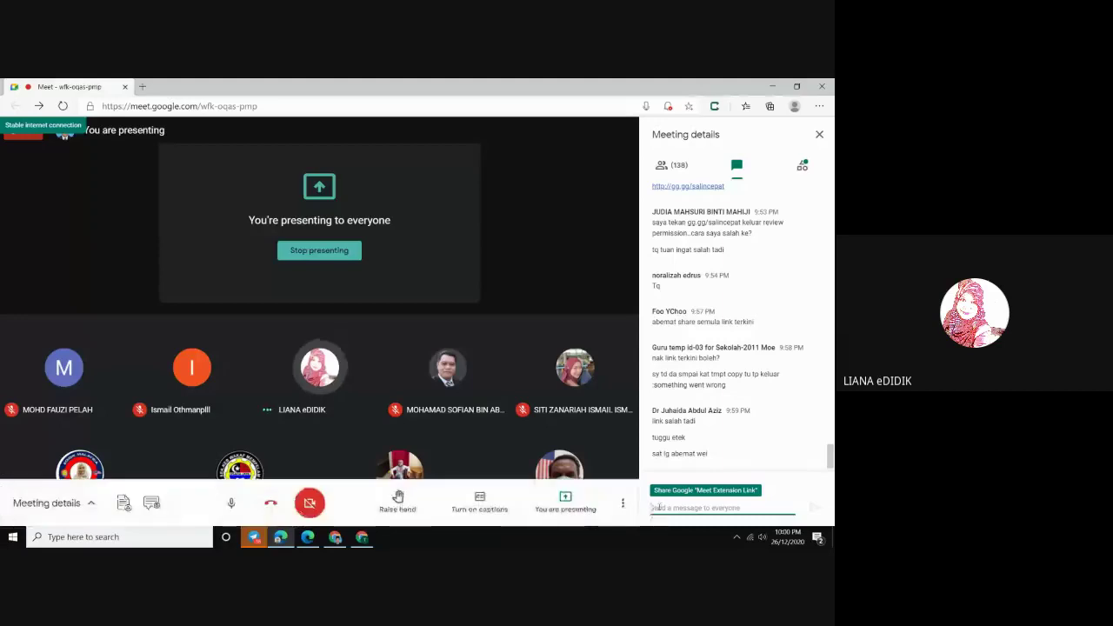
{"action": "right_click", "coordinate": [659, 507]}
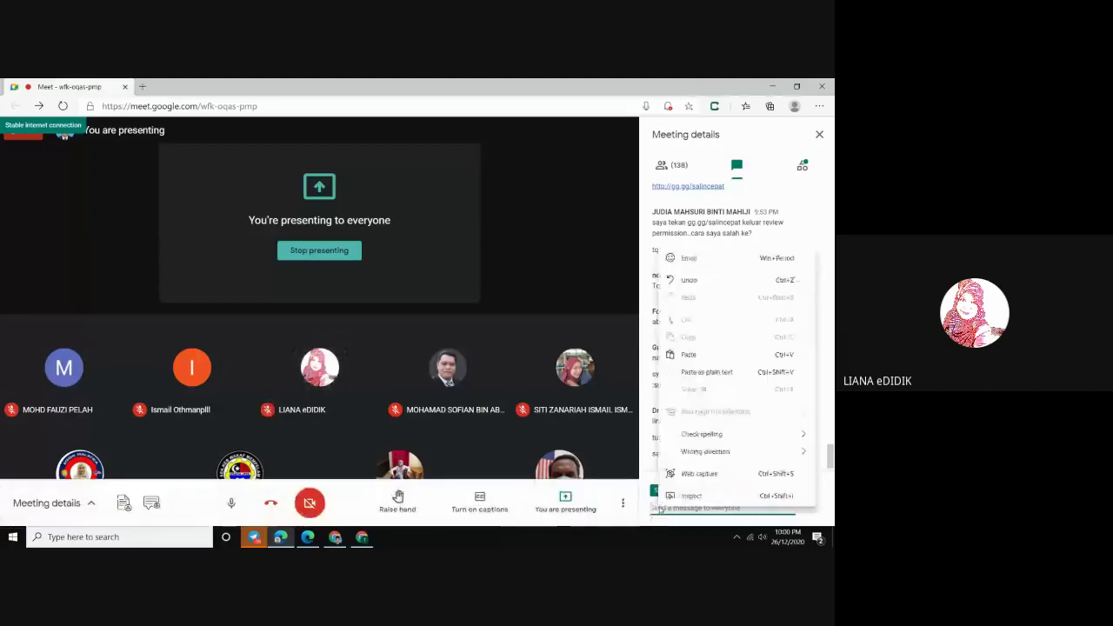
{"action": "left_click", "coordinate": [687, 355]}
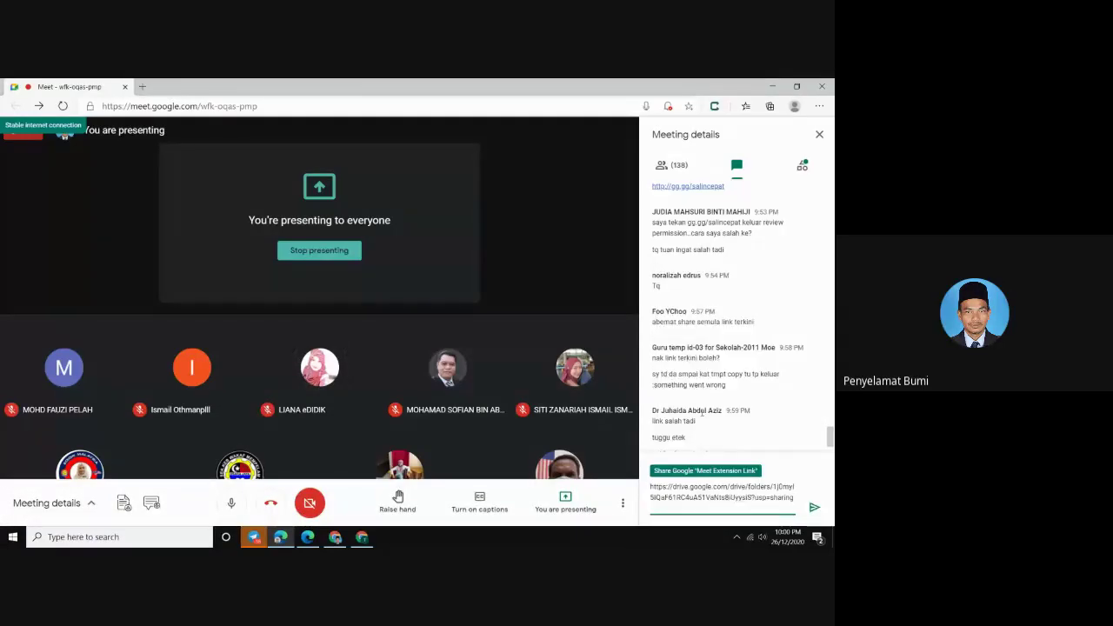
{"action": "left_click", "coordinate": [814, 507]}
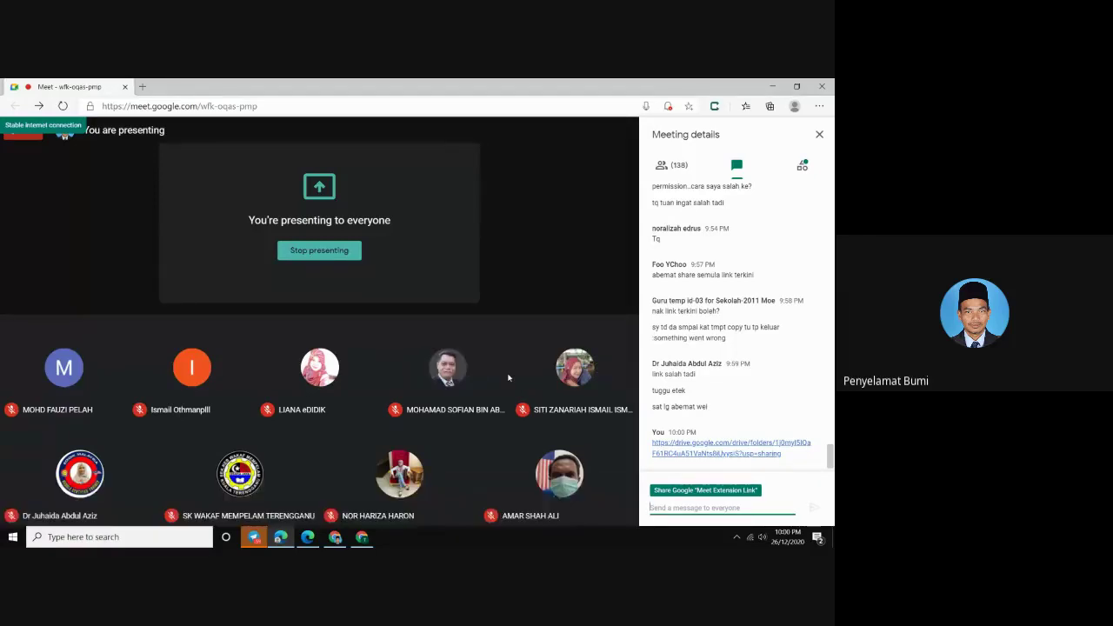
{"action": "left_click", "coordinate": [305, 536]}
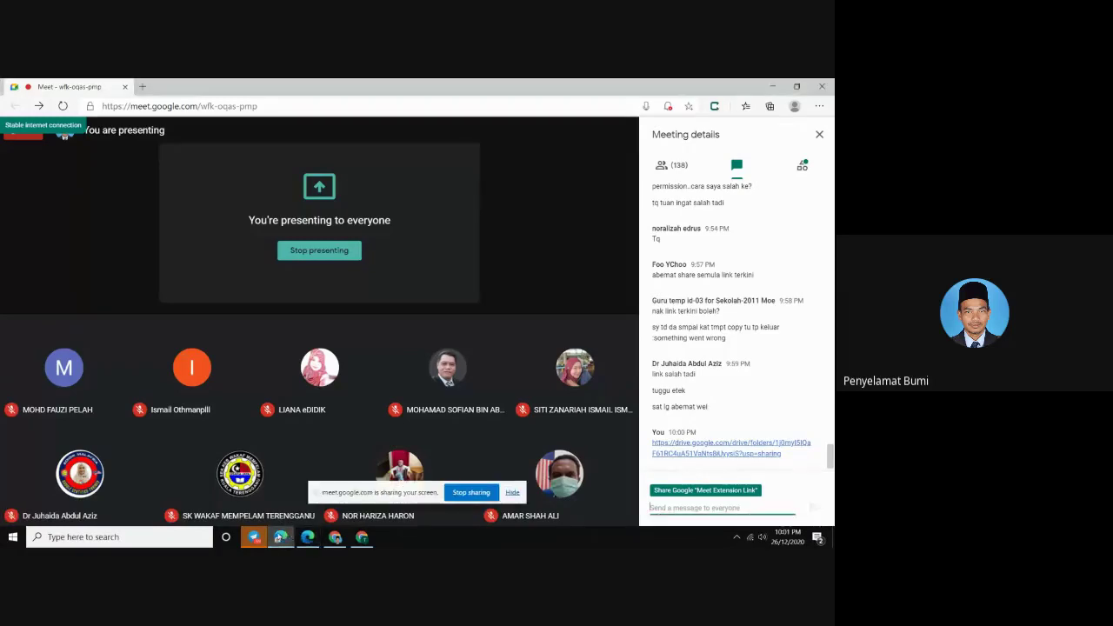
Bring back the Training My Drive window with the copied E-LAPOR folder and form, hiding the screen-sharing bar
{"action": "left_click", "coordinate": [280, 537]}
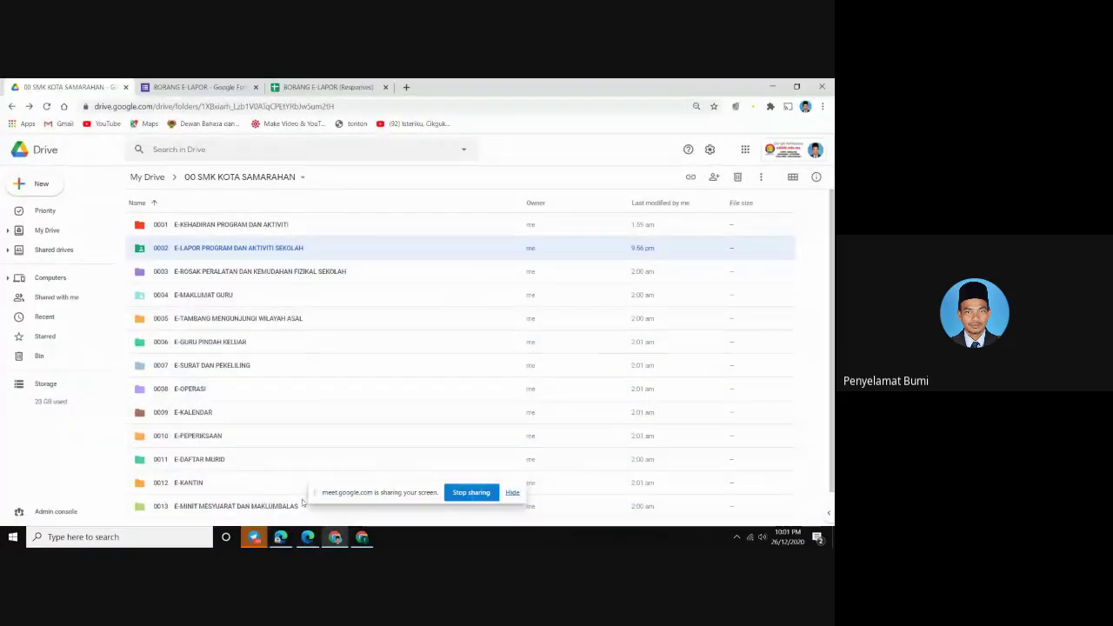
{"action": "left_click", "coordinate": [361, 538]}
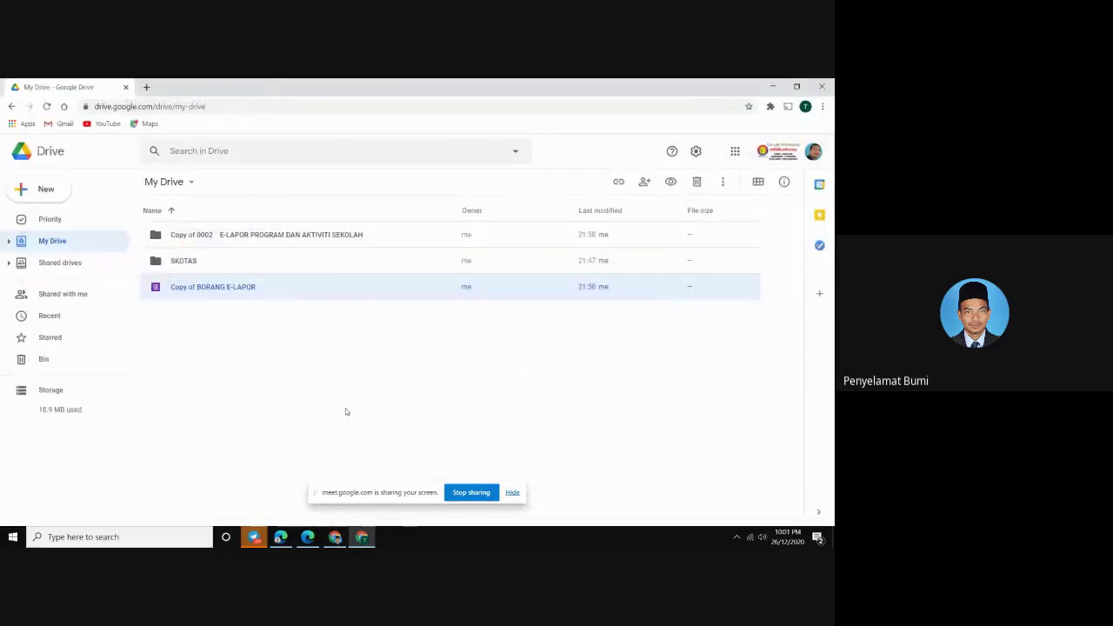
{"action": "left_click", "coordinate": [512, 493]}
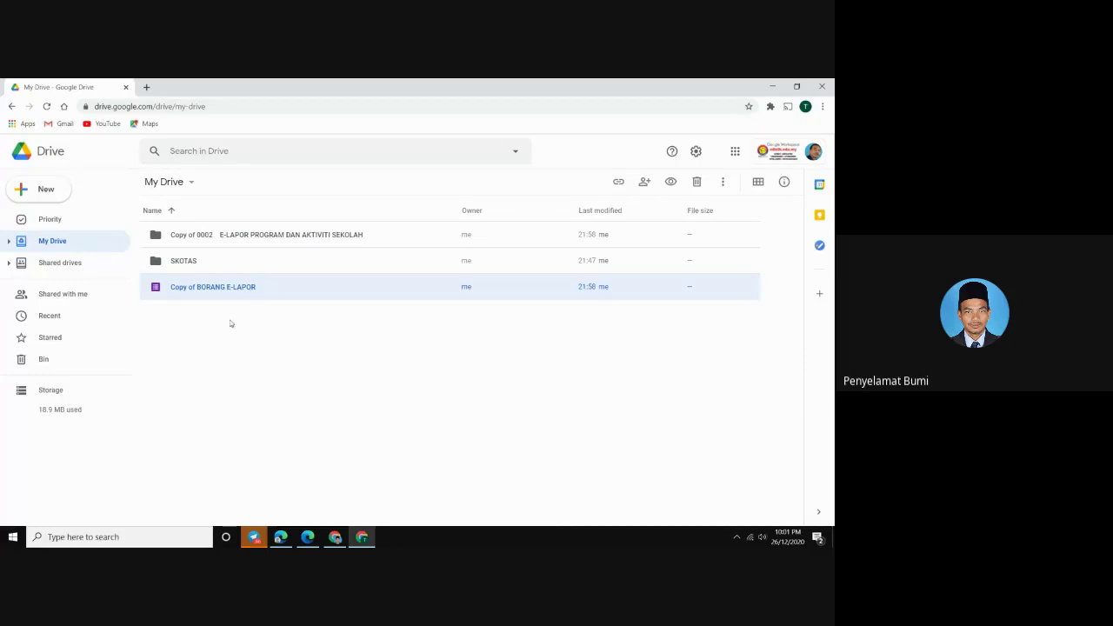
Rename the 'Copy of BORANG E-LAPOR' form to 'BORANG E-LAPOR' in My Drive
{"action": "left_click", "coordinate": [198, 241]}
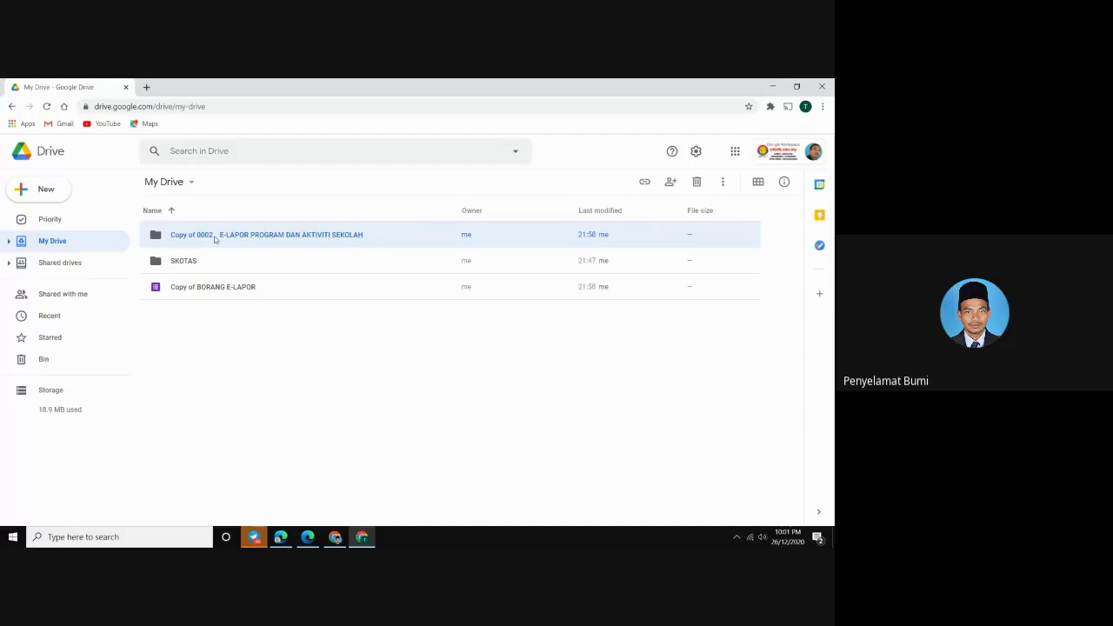
{"action": "left_click", "coordinate": [217, 292]}
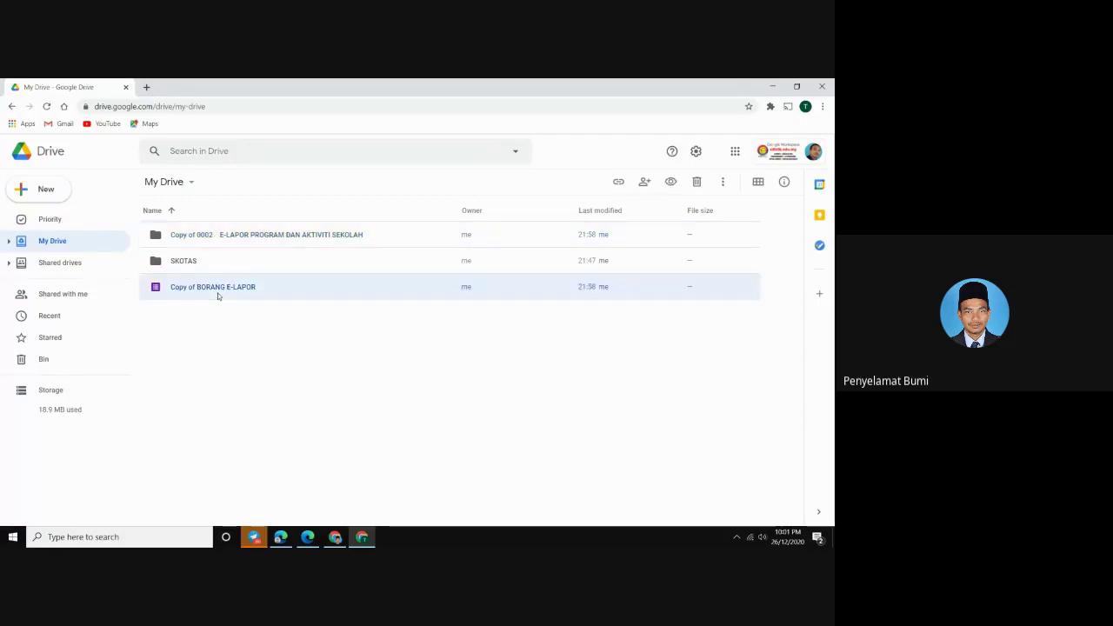
{"action": "right_click", "coordinate": [217, 292]}
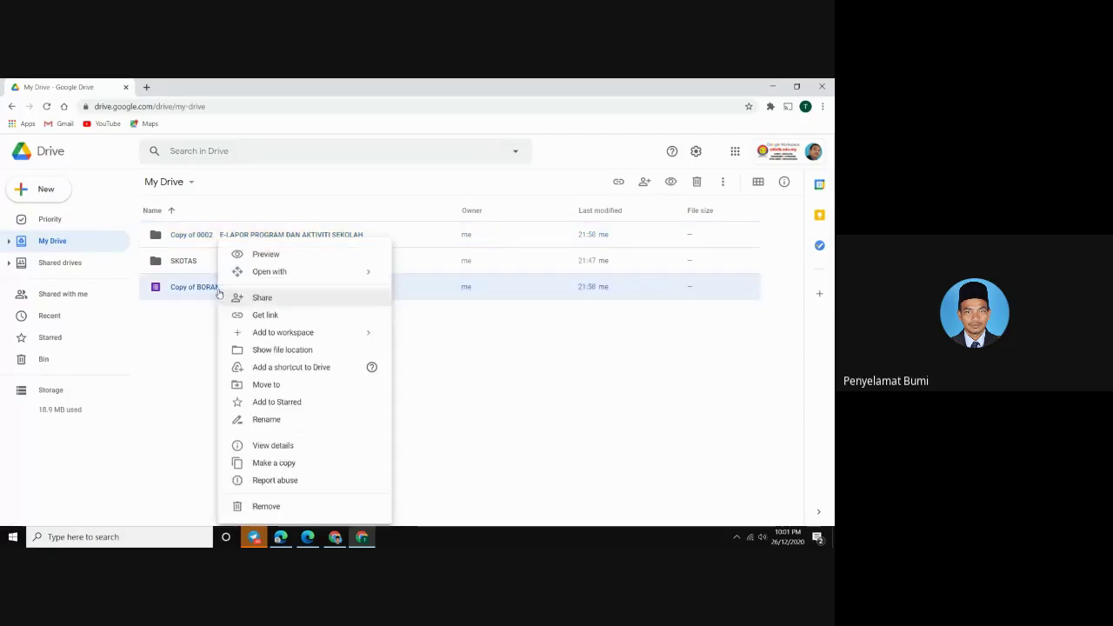
{"action": "left_click", "coordinate": [274, 419]}
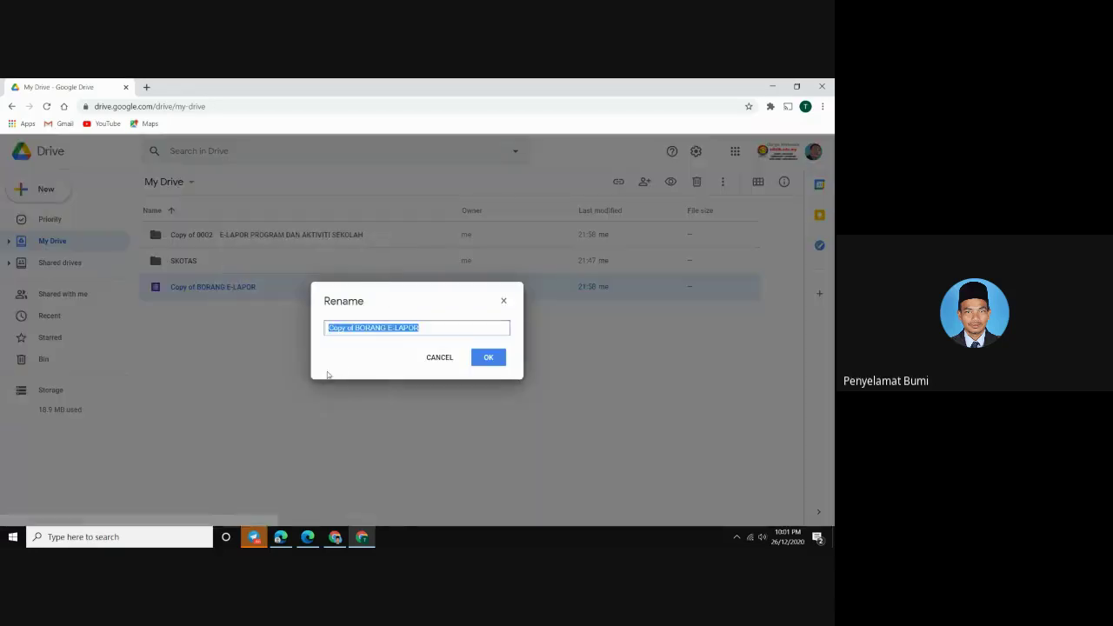
{"action": "left_click", "coordinate": [355, 328]}
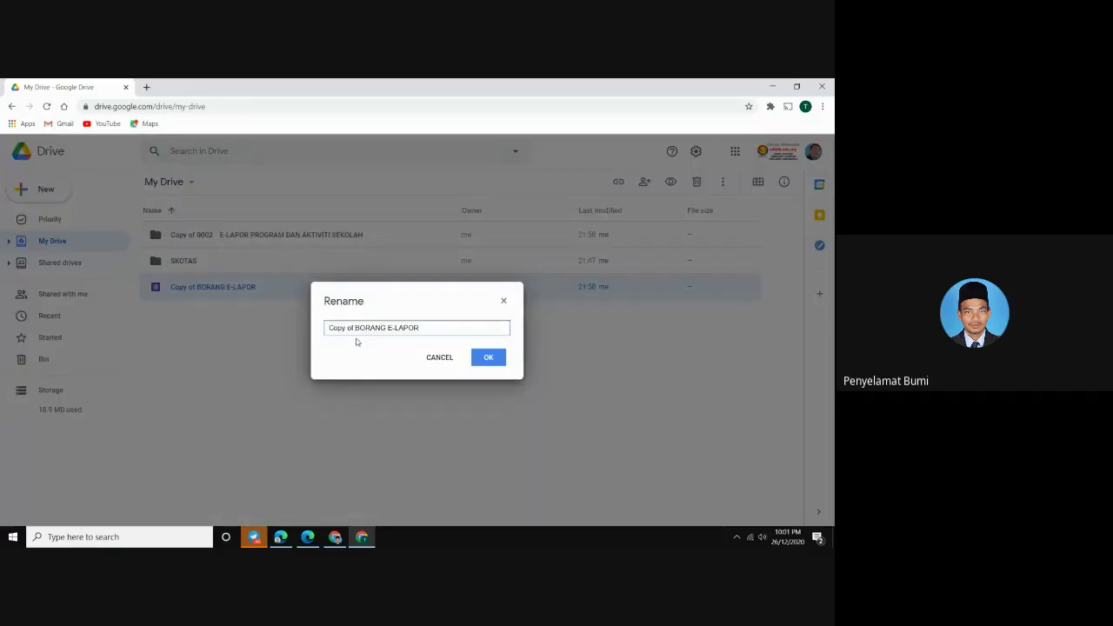
{"action": "key", "text": "BackSpace"}
{"action": "key", "text": "BackSpace"}
{"action": "key", "text": "BackSpace"}
{"action": "key", "text": "BackSpace"}
{"action": "key", "text": "BackSpace"}
{"action": "key", "text": "BackSpace"}
{"action": "key", "text": "BackSpace"}
{"action": "key", "text": "BackSpace"}
{"action": "left_click", "coordinate": [492, 362]}
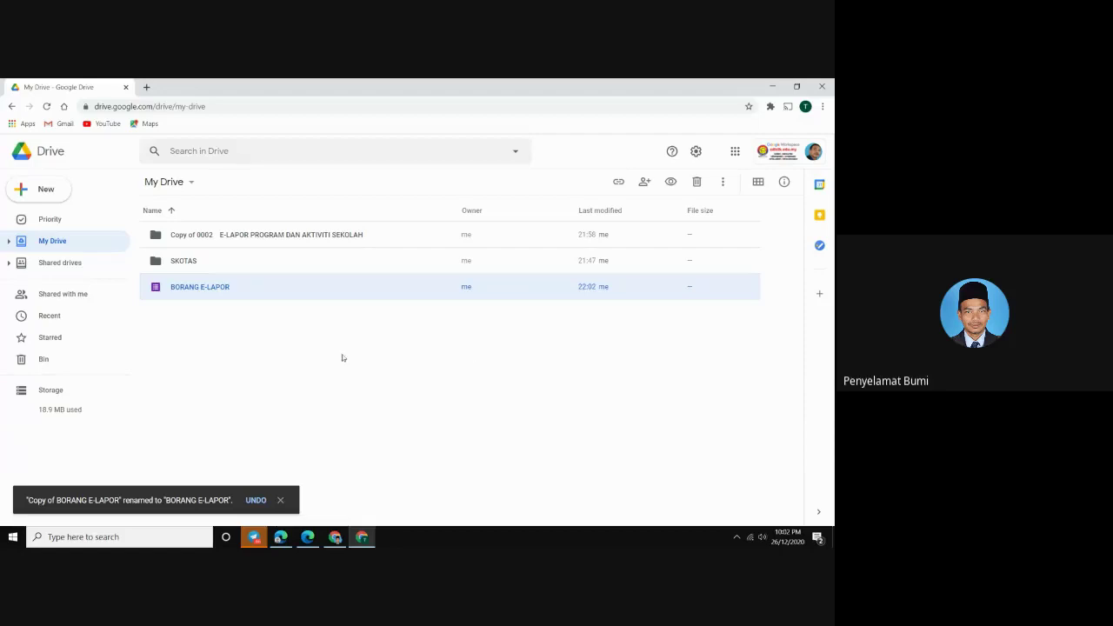
{"action": "left_click", "coordinate": [288, 376]}
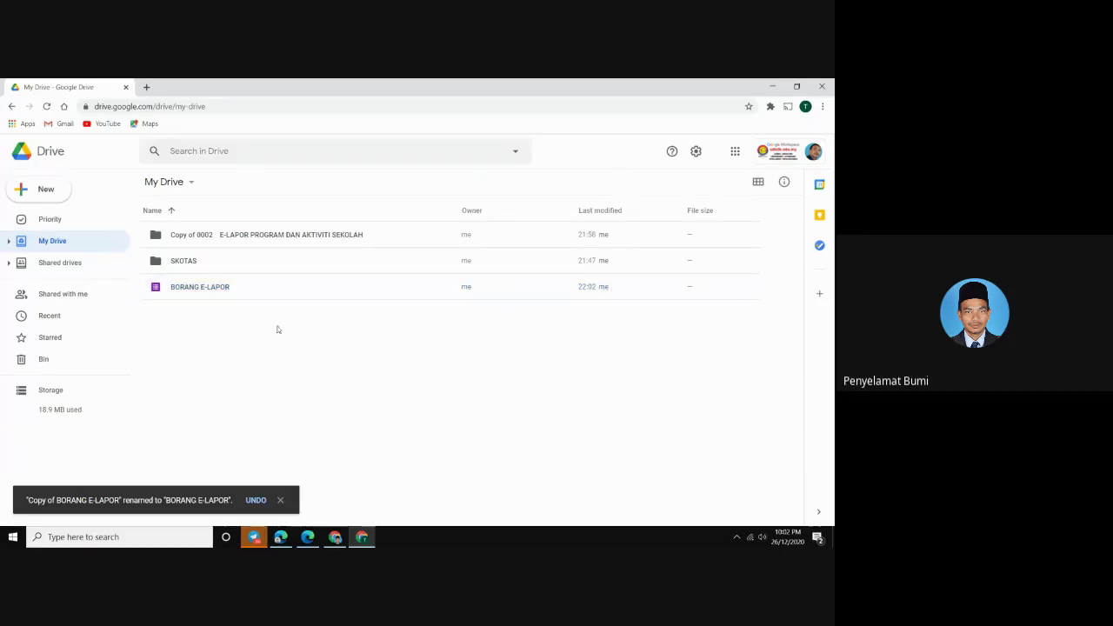
{"action": "left_click", "coordinate": [271, 241]}
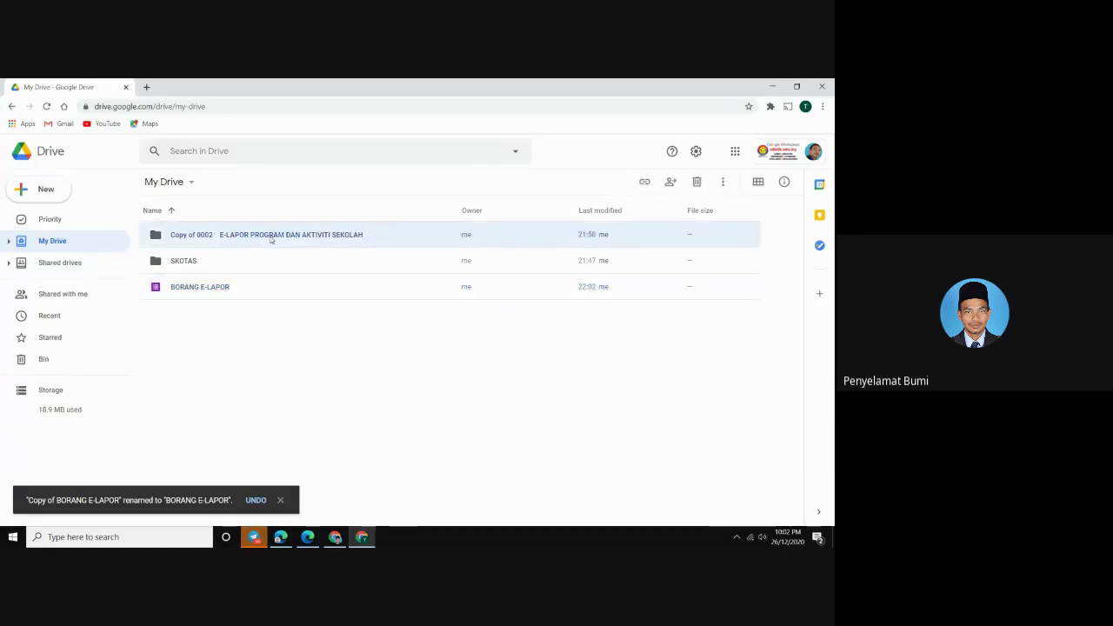
Rename the copied folder to 'E-LAPOR PROGRAM DAN AKTIVITI SEKOLAH', removing the 'Copy of 0002' prefix
{"action": "right_click", "coordinate": [271, 241]}
{"action": "left_click", "coordinate": [318, 383]}
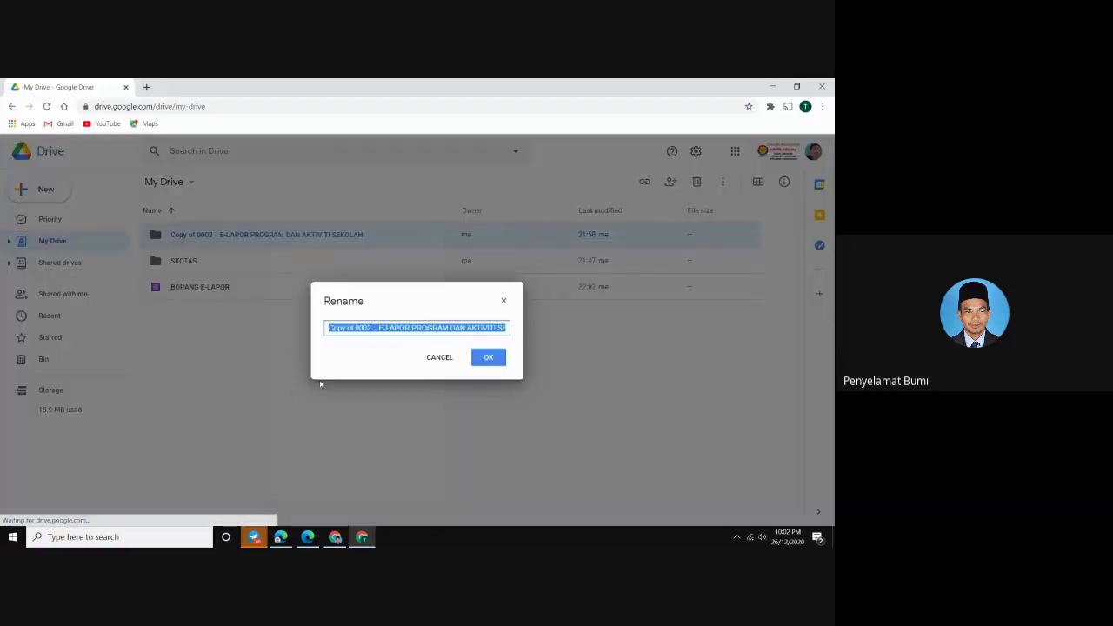
{"action": "left_click", "coordinate": [379, 328]}
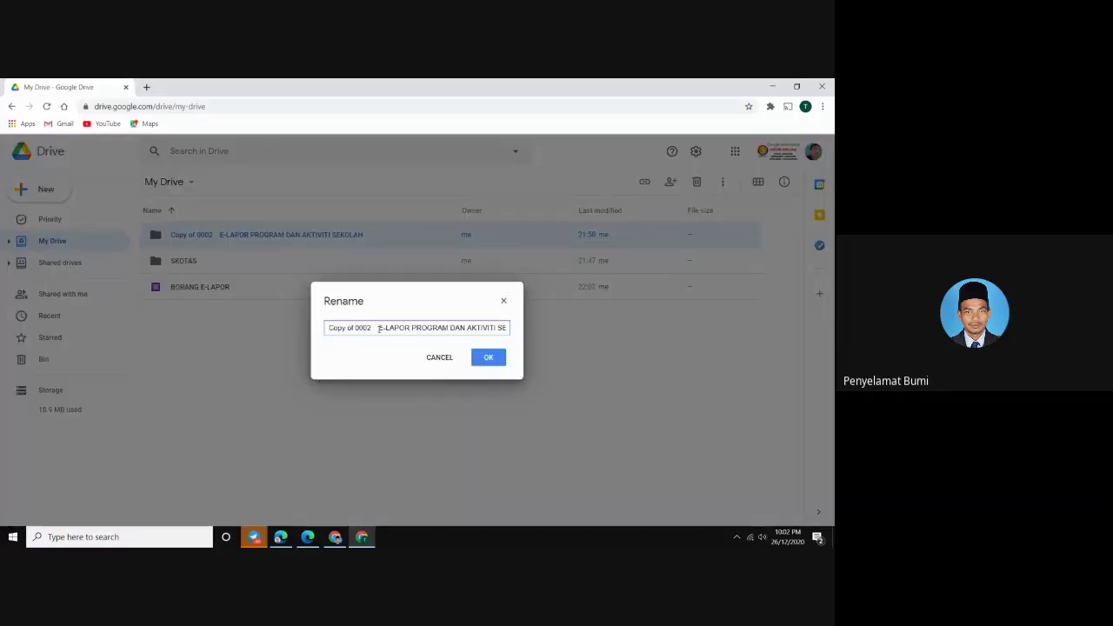
{"action": "key", "text": "BackSpace"}
{"action": "key", "text": "BackSpace"}
{"action": "key", "text": "BackSpace"}
{"action": "key", "text": "BackSpace"}
{"action": "key", "text": "BackSpace"}
{"action": "key", "text": "BackSpace"}
{"action": "key", "text": "BackSpace"}
{"action": "key", "text": "BackSpace"}
{"action": "key", "text": "BackSpace"}
{"action": "key", "text": "BackSpace"}
{"action": "key", "text": "BackSpace"}
{"action": "key", "text": "BackSpace"}
{"action": "key", "text": "BackSpace"}
{"action": "key", "text": "BackSpace"}
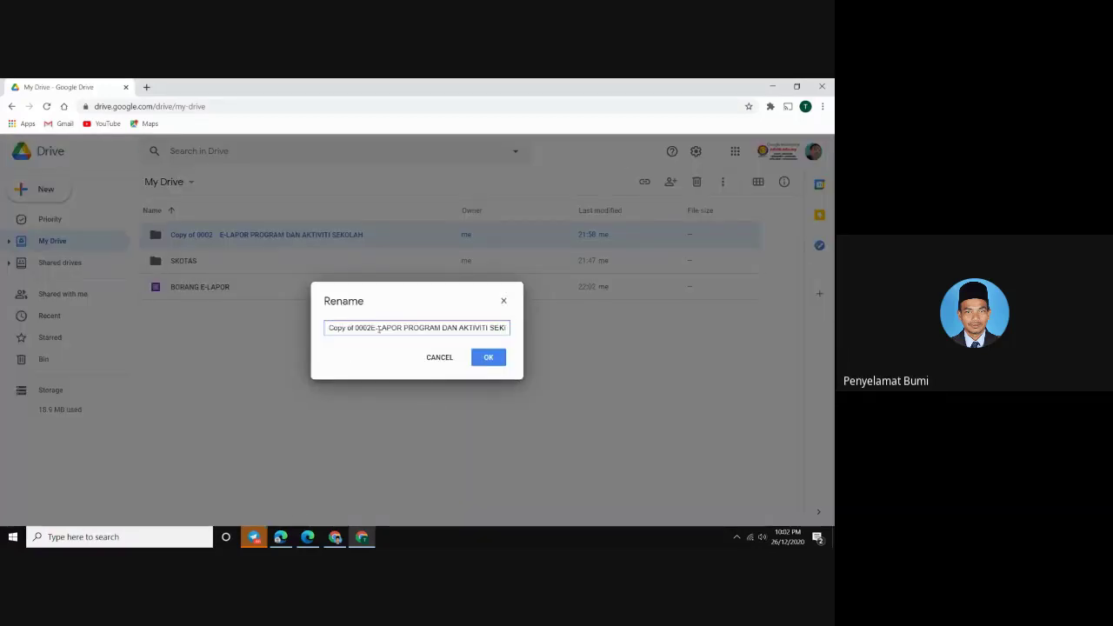
{"action": "left_click", "coordinate": [489, 359]}
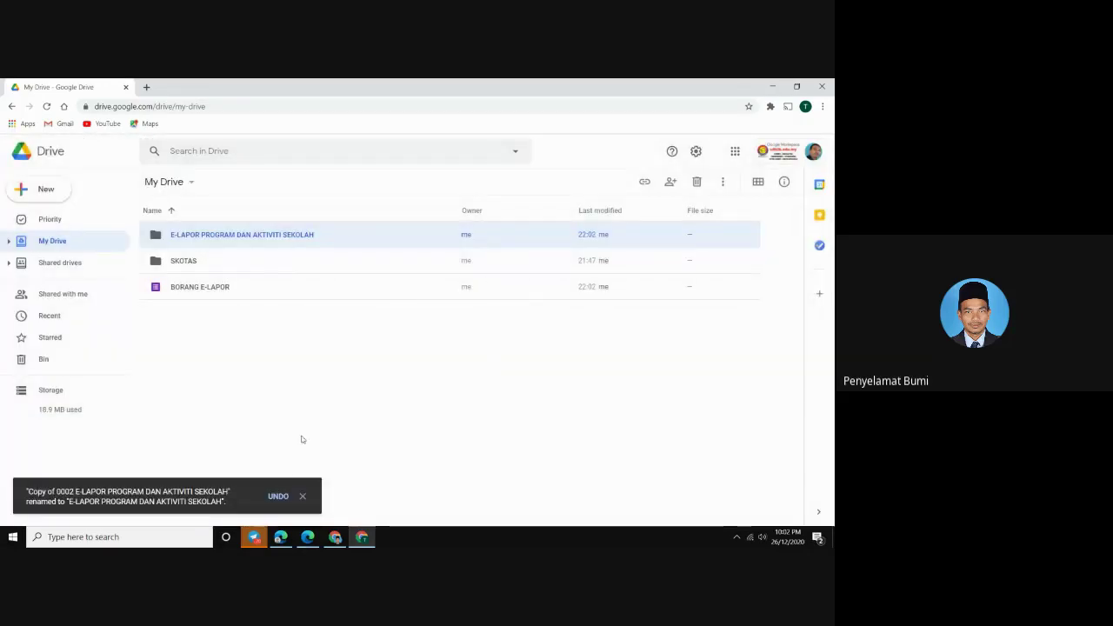
{"action": "left_click", "coordinate": [303, 498]}
{"action": "left_click", "coordinate": [273, 387]}
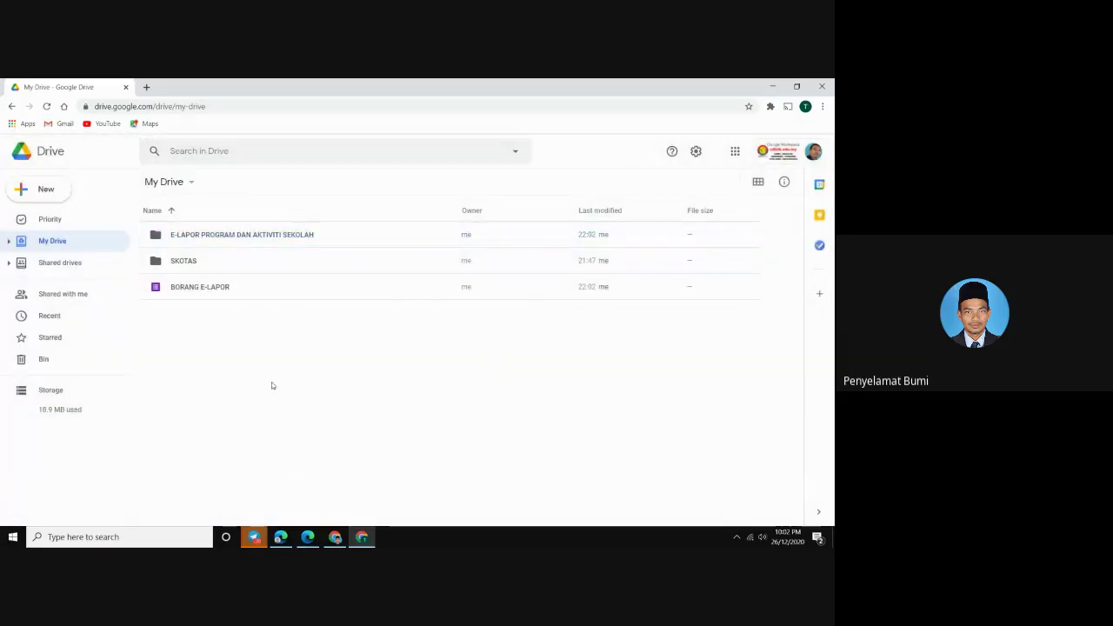
Change the E-LAPOR folder's icon colour to red
{"action": "right_click", "coordinate": [229, 237]}
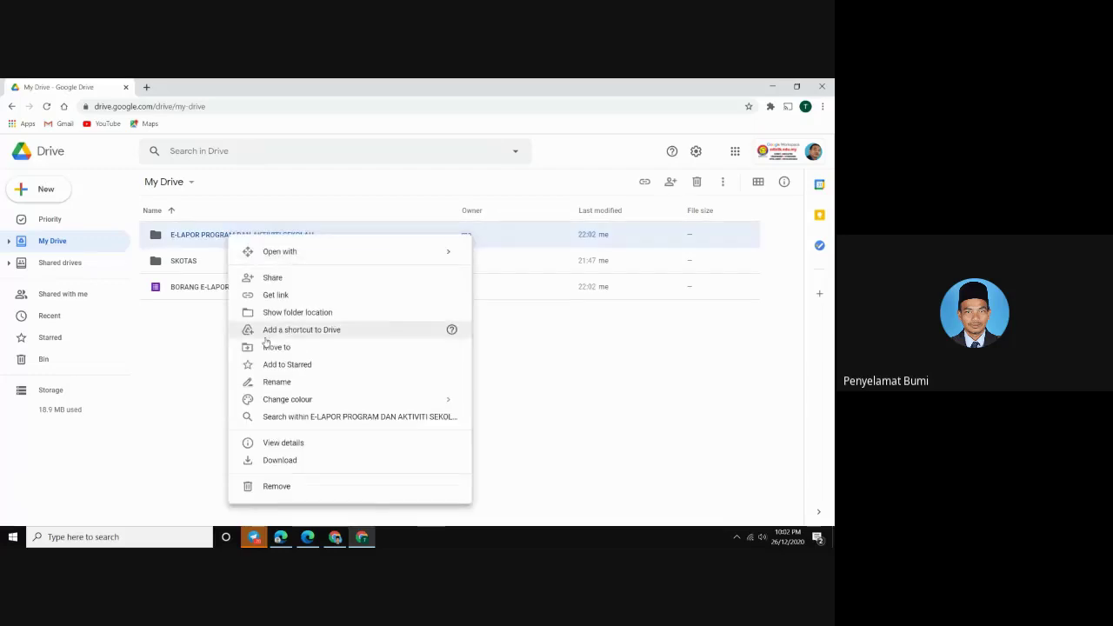
{"action": "mouse_move", "coordinate": [335, 402]}
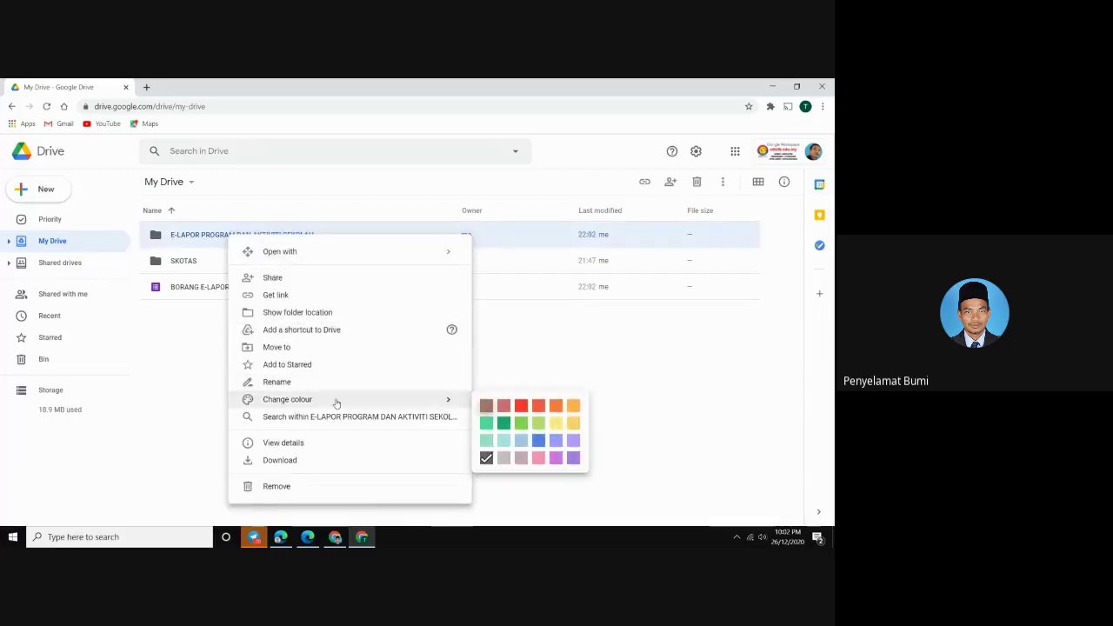
{"action": "left_click", "coordinate": [538, 409]}
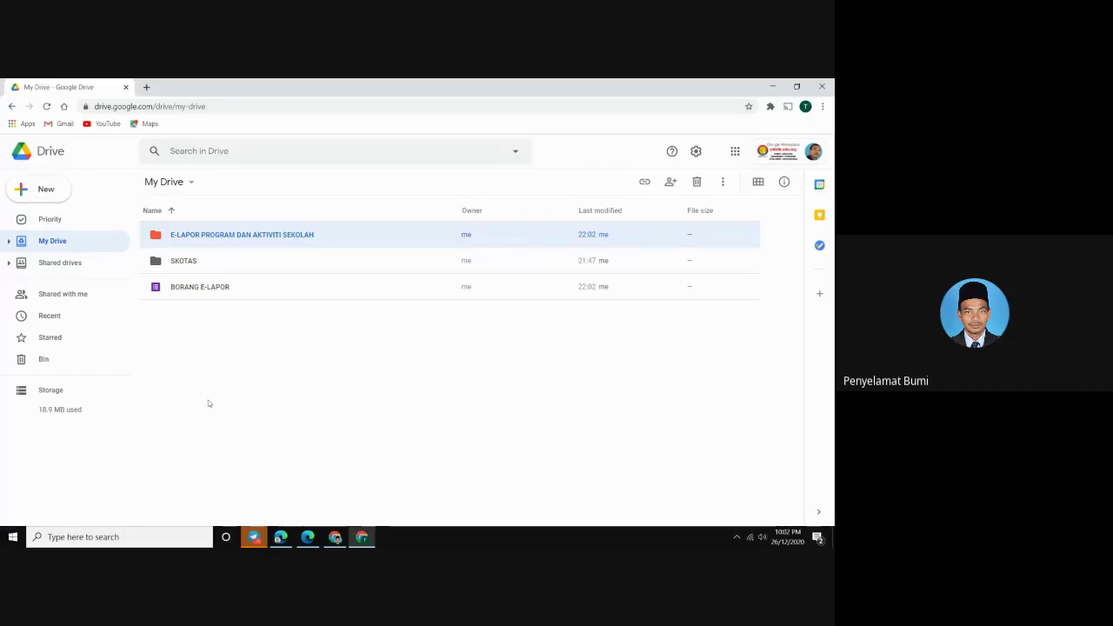
{"action": "left_click", "coordinate": [217, 288]}
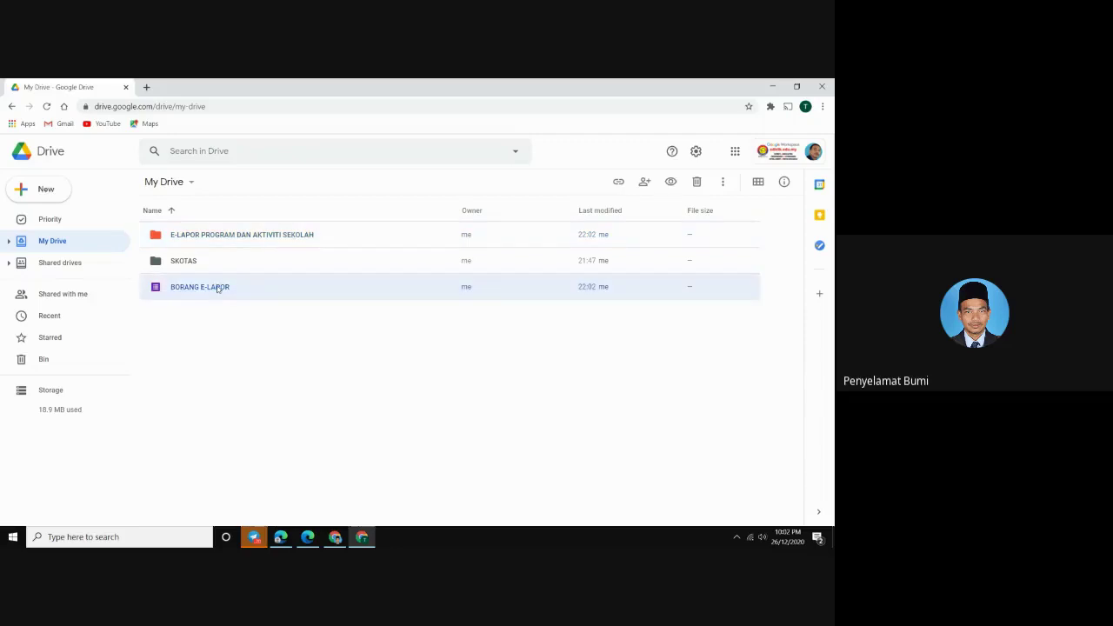
{"action": "left_click", "coordinate": [201, 234]}
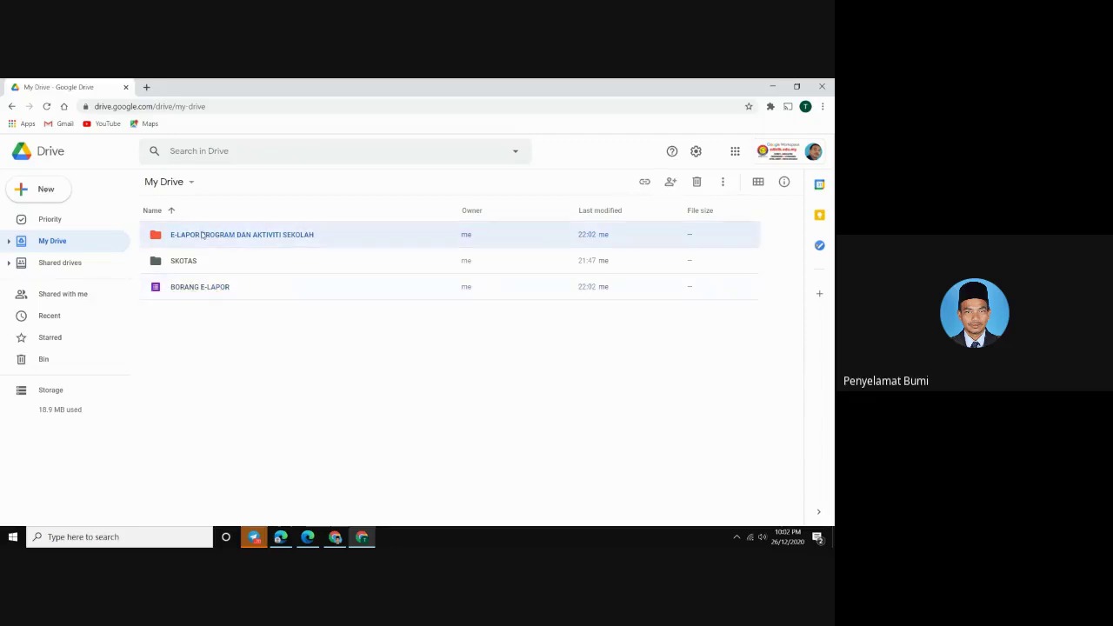
{"action": "left_click_drag", "start_coordinate": [202, 235], "coordinate": [199, 237]}
{"action": "left_click", "coordinate": [231, 367]}
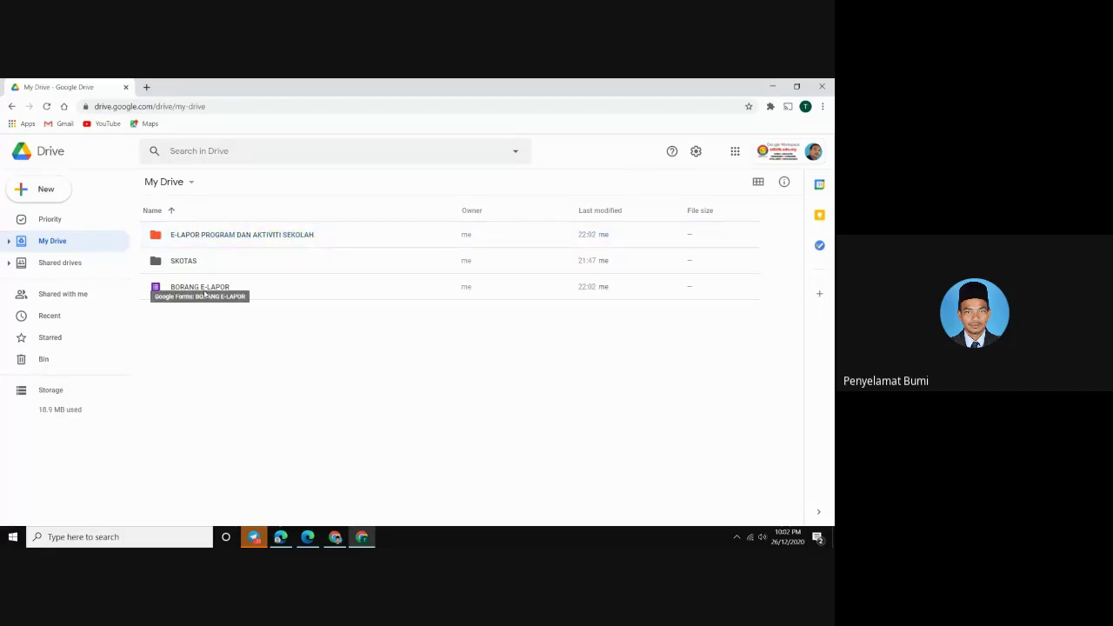
Open the BORANG E-LAPOR form for editing and restore its missing file upload folders
{"action": "left_click", "coordinate": [205, 293]}
{"action": "double_click", "coordinate": [205, 293]}
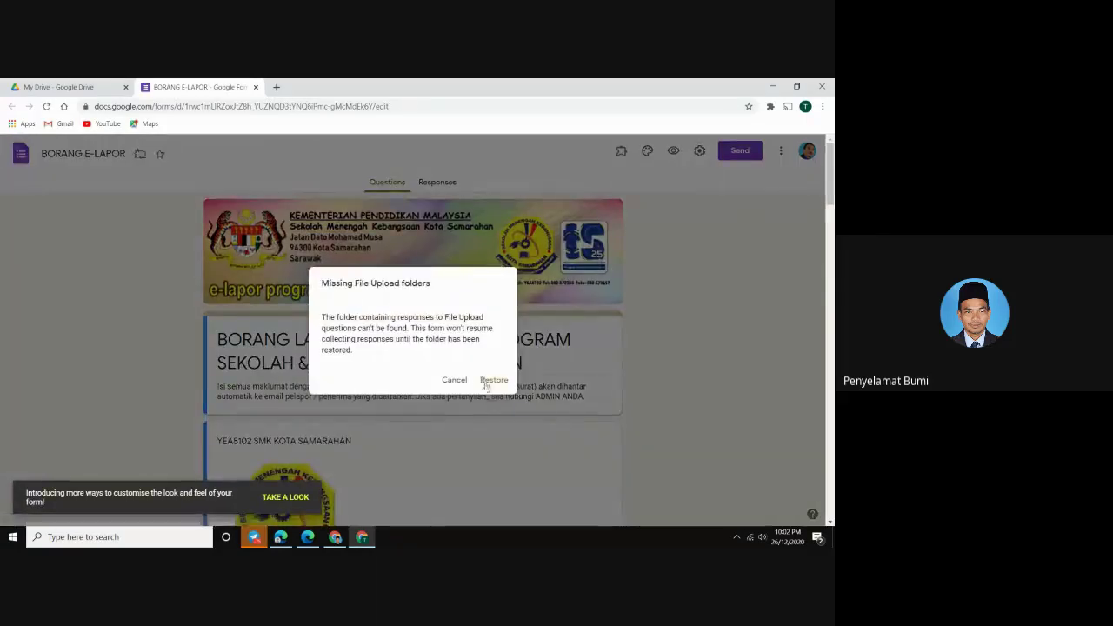
{"action": "left_click", "coordinate": [489, 381]}
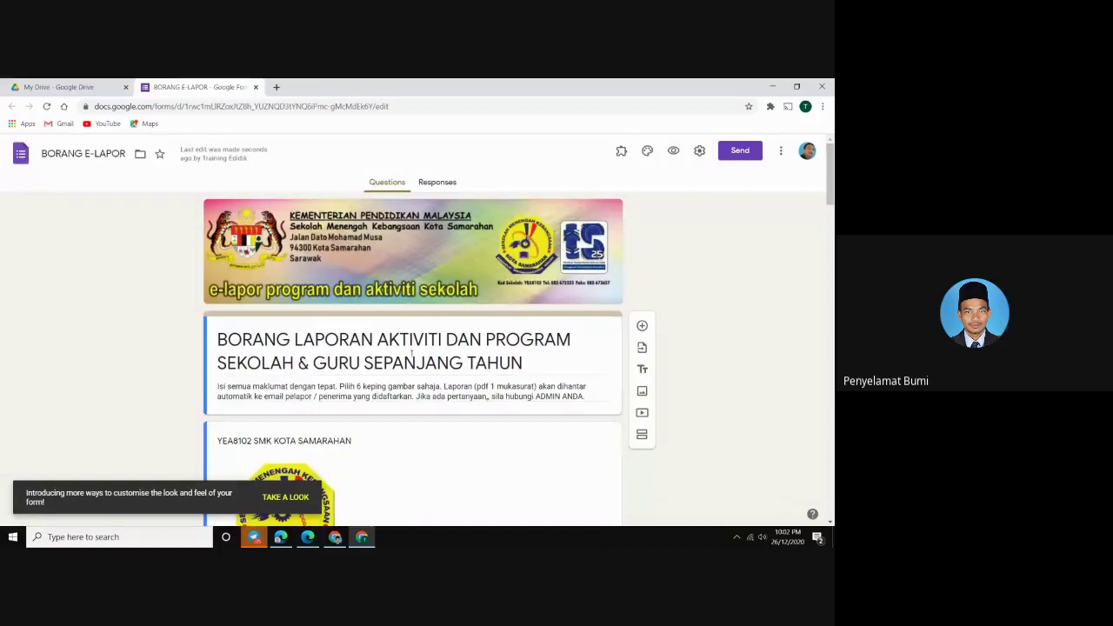
{"action": "triple_click", "coordinate": [376, 344]}
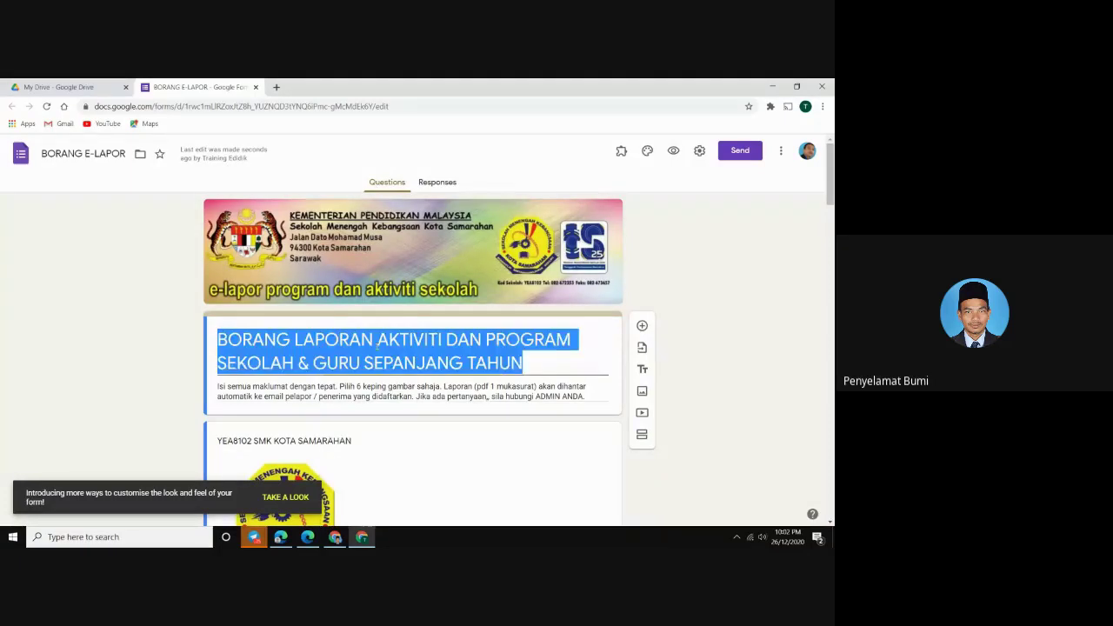
{"action": "left_click", "coordinate": [314, 491]}
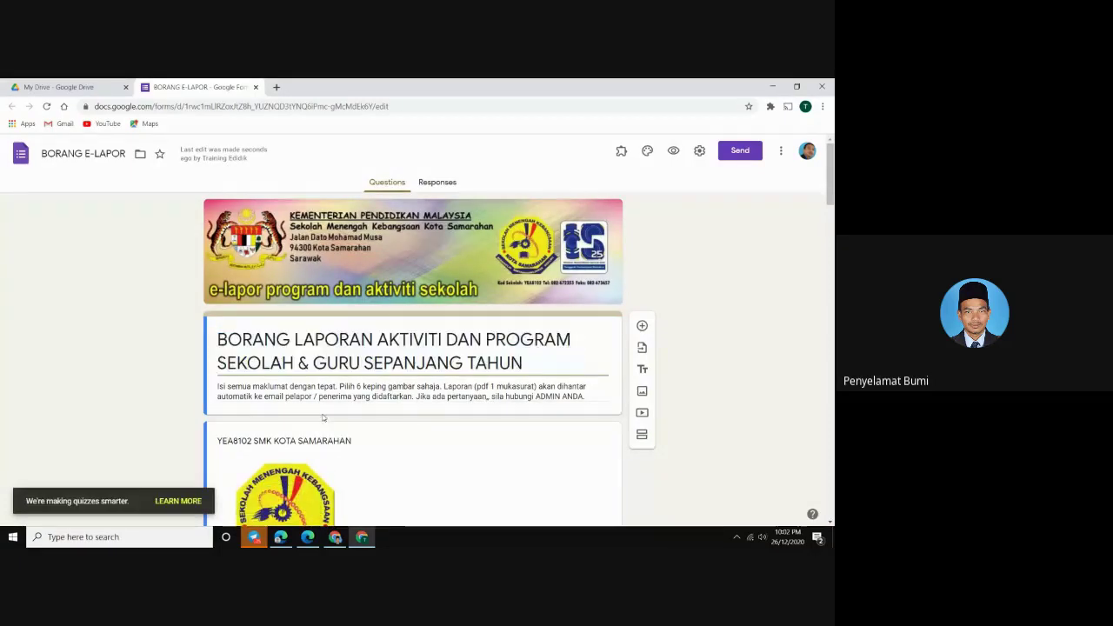
Select the school logo's 'YEA8102 SMK KOTA SAMARAHAN' caption, then click away to finish editing it
{"action": "scroll", "coordinate": [331, 398], "scroll_direction": "down", "scroll_amount": 3}
{"action": "scroll", "coordinate": [330, 398], "scroll_direction": "down", "scroll_amount": 15}
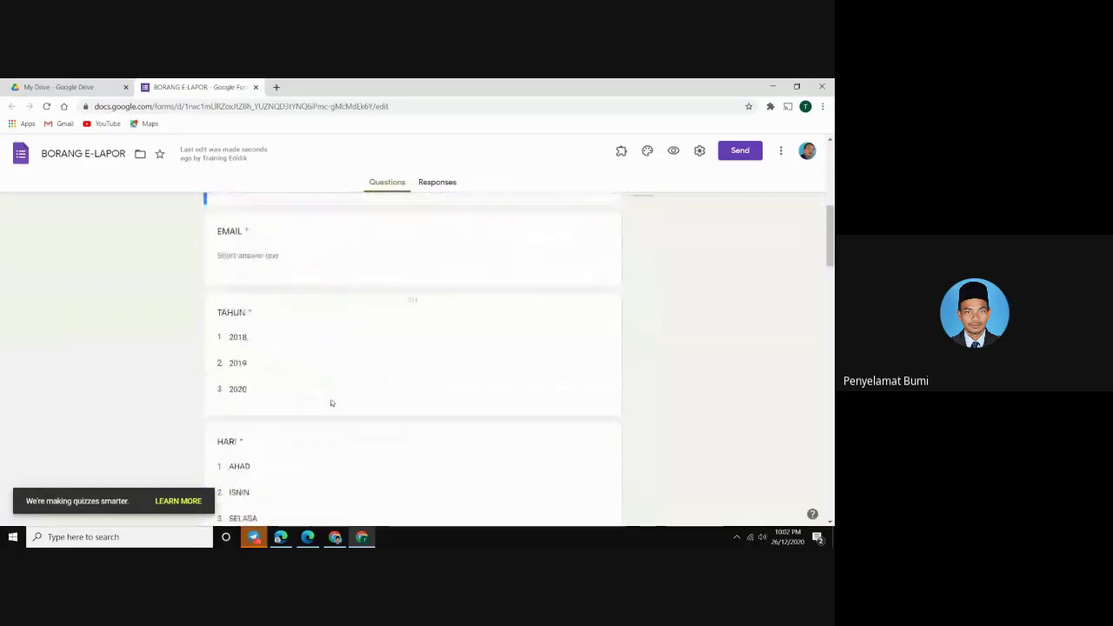
{"action": "scroll", "coordinate": [344, 387], "scroll_direction": "up", "scroll_amount": 15}
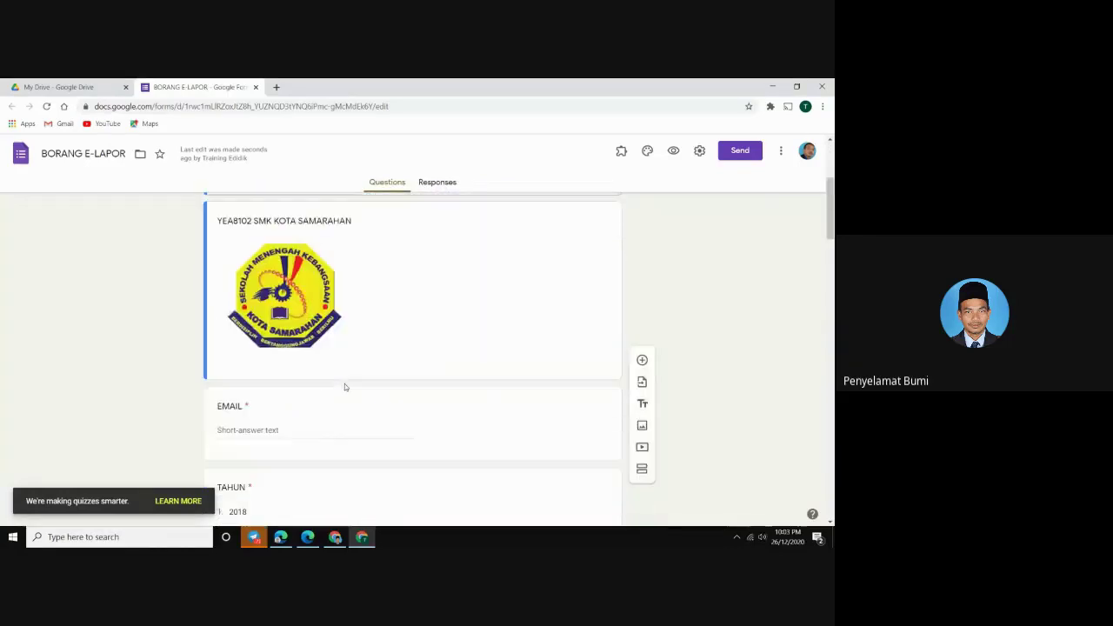
{"action": "scroll", "coordinate": [344, 383], "scroll_direction": "up", "scroll_amount": 5}
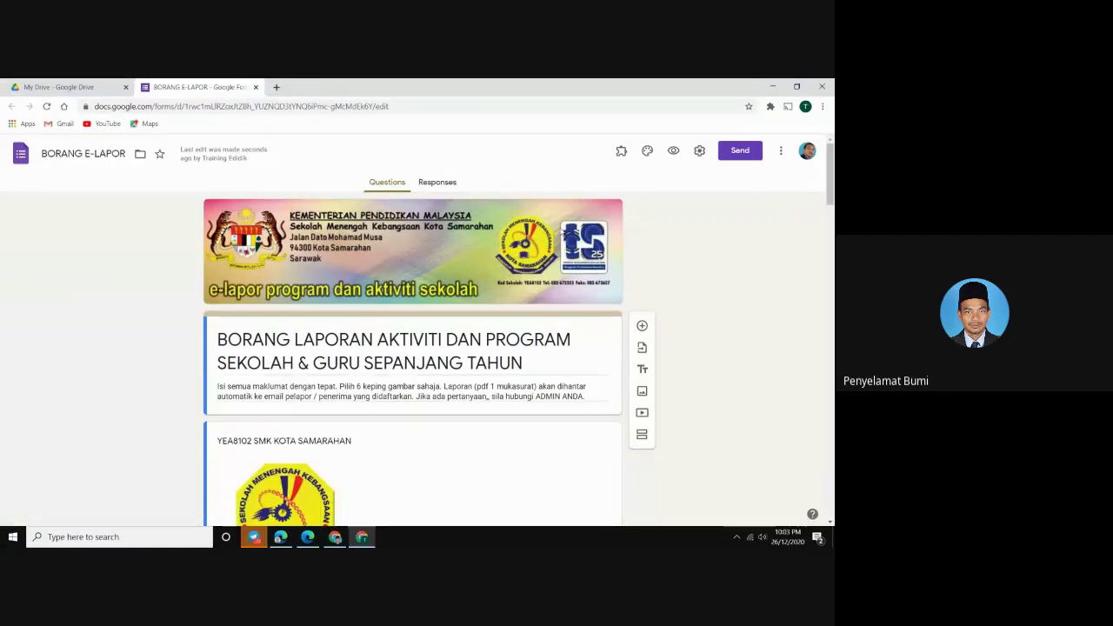
{"action": "scroll", "coordinate": [487, 252], "scroll_direction": "down", "scroll_amount": 2}
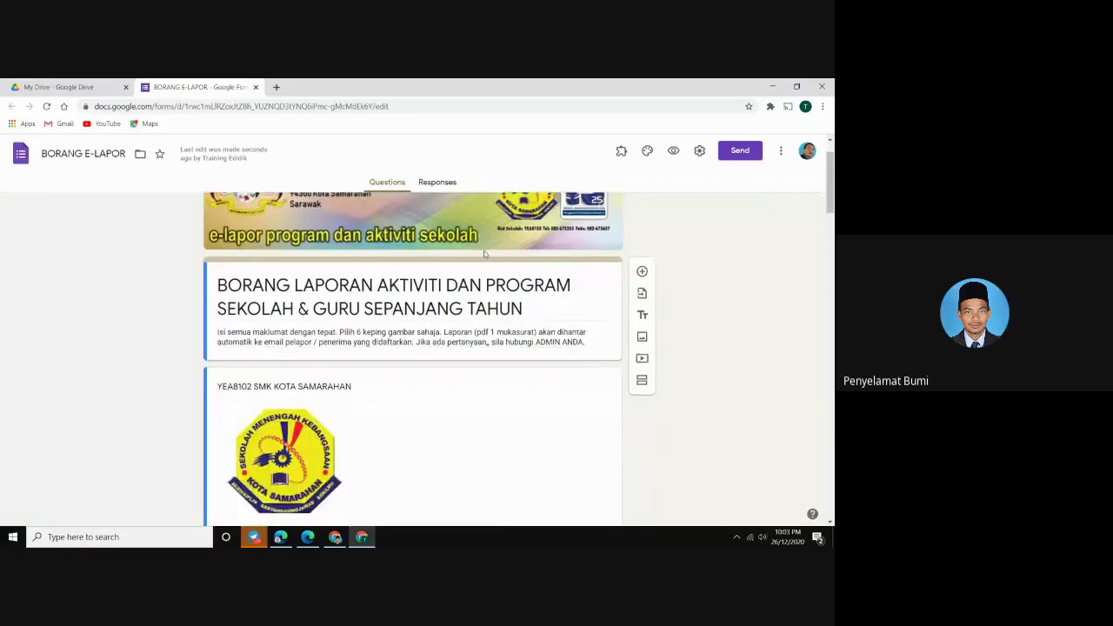
{"action": "left_click", "coordinate": [285, 343]}
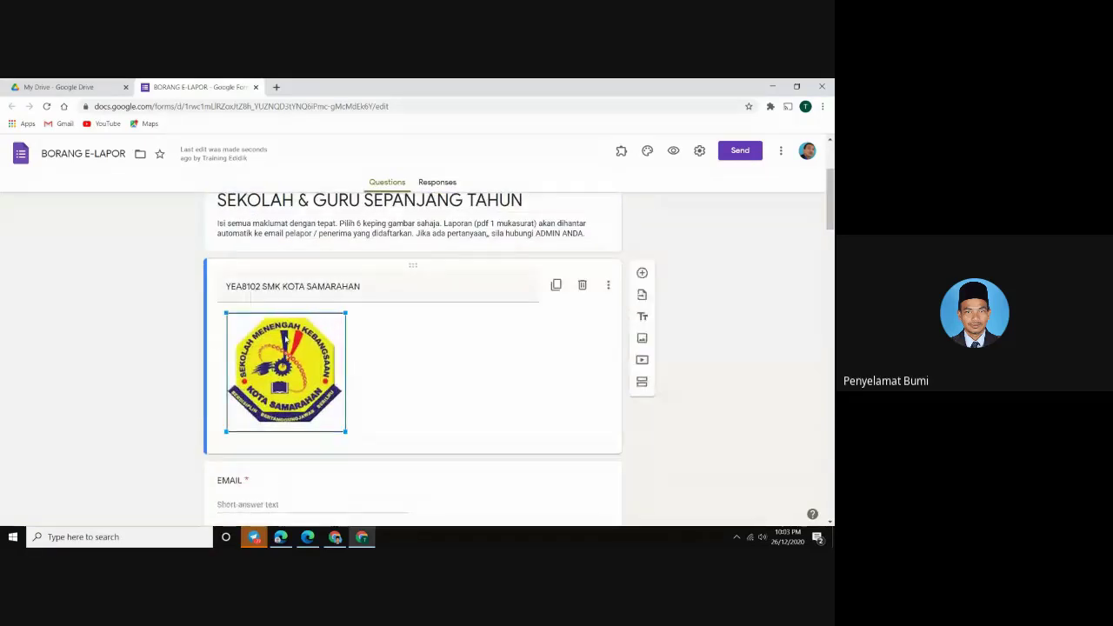
{"action": "triple_click", "coordinate": [289, 287]}
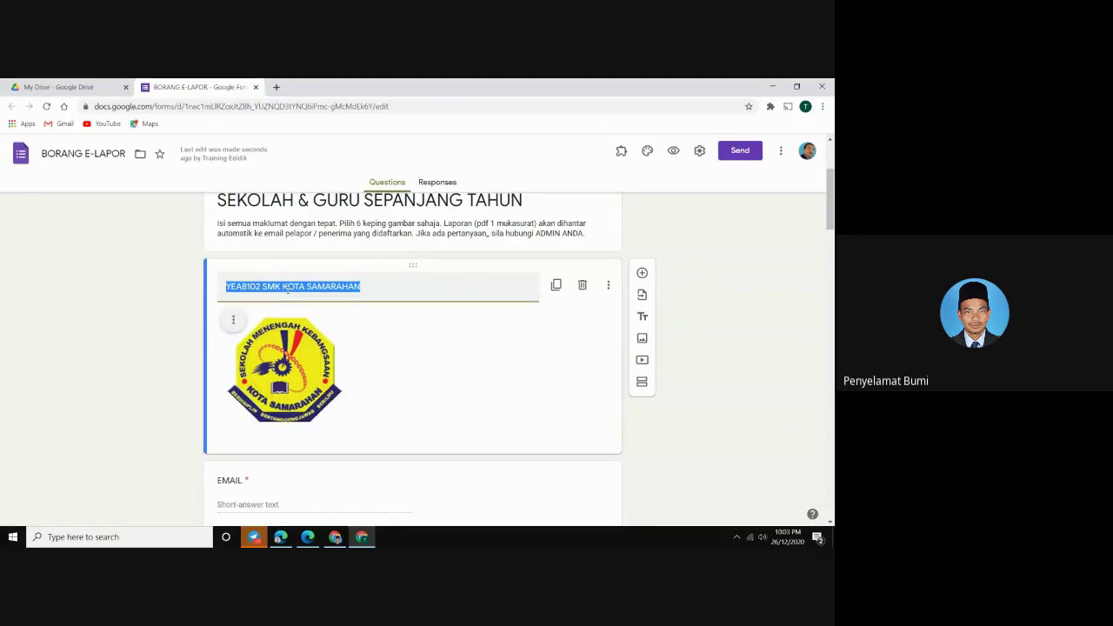
{"action": "scroll", "coordinate": [288, 290], "scroll_direction": "down", "scroll_amount": 8}
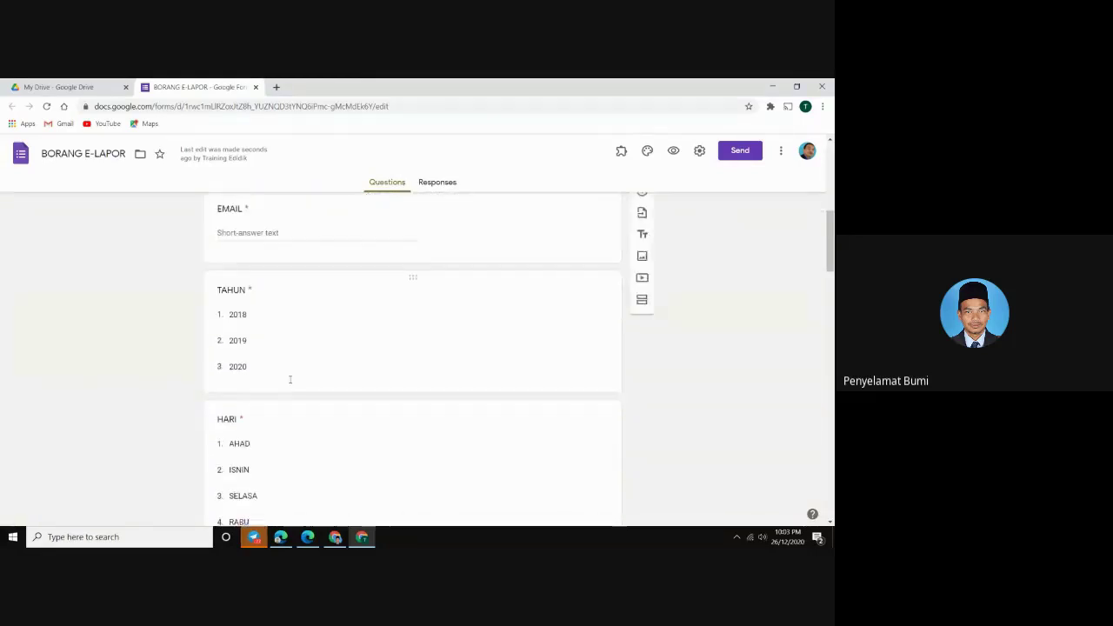
{"action": "scroll", "coordinate": [287, 428], "scroll_direction": "up", "scroll_amount": 10}
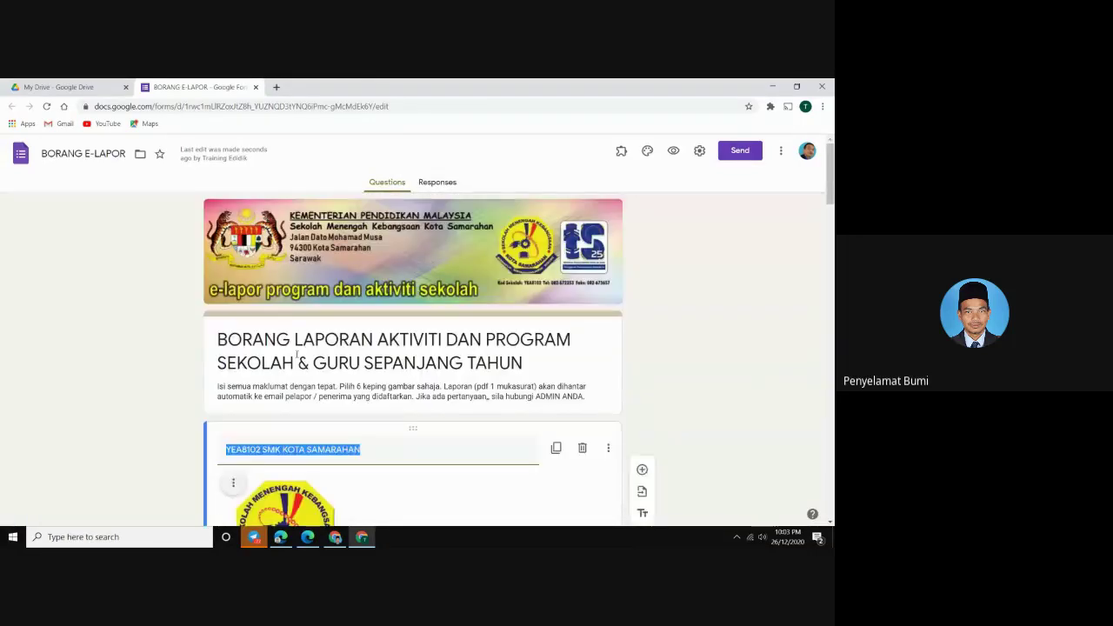
{"action": "left_click", "coordinate": [295, 451]}
{"action": "scroll", "coordinate": [296, 450], "scroll_direction": "down", "scroll_amount": 1}
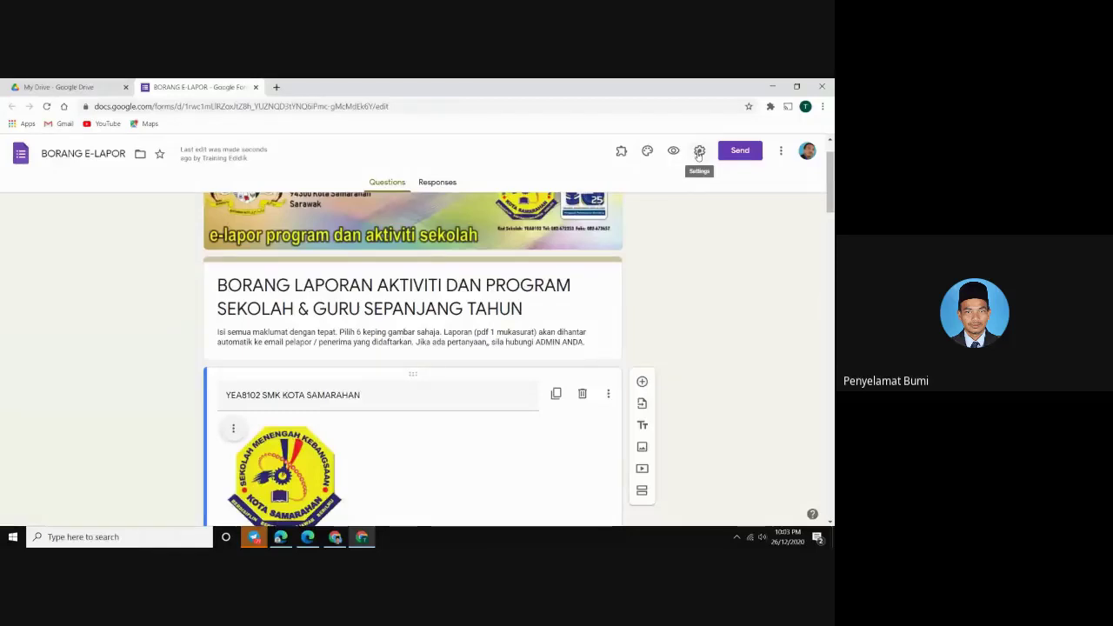
In the form settings, leave the eDidik users sign-in restriction unchecked after trying it
{"action": "left_click", "coordinate": [699, 153]}
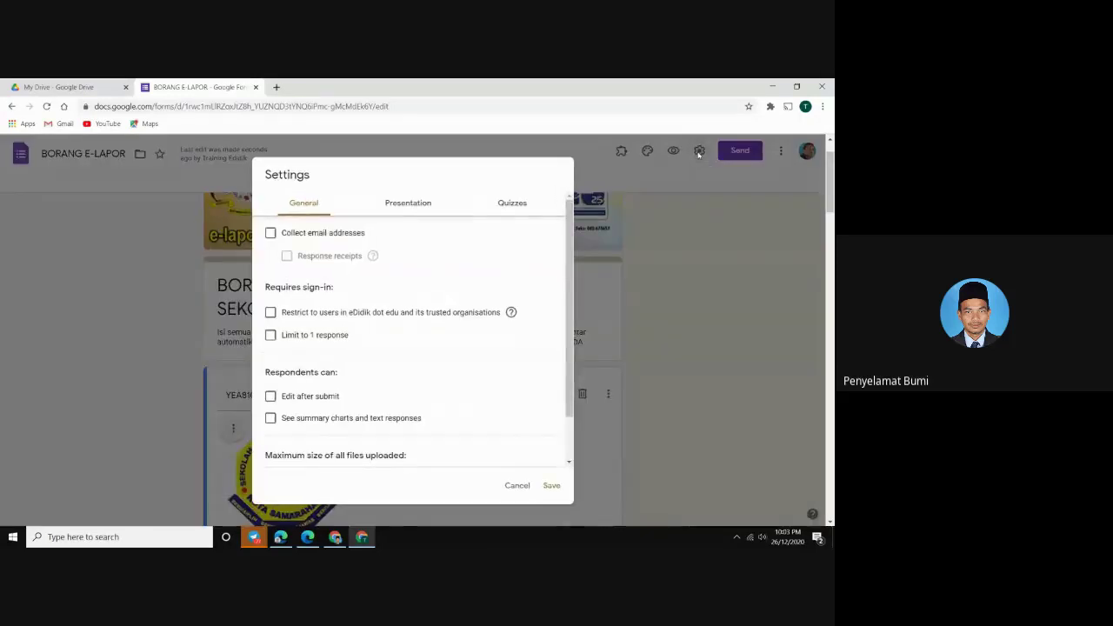
{"action": "left_click", "coordinate": [270, 315]}
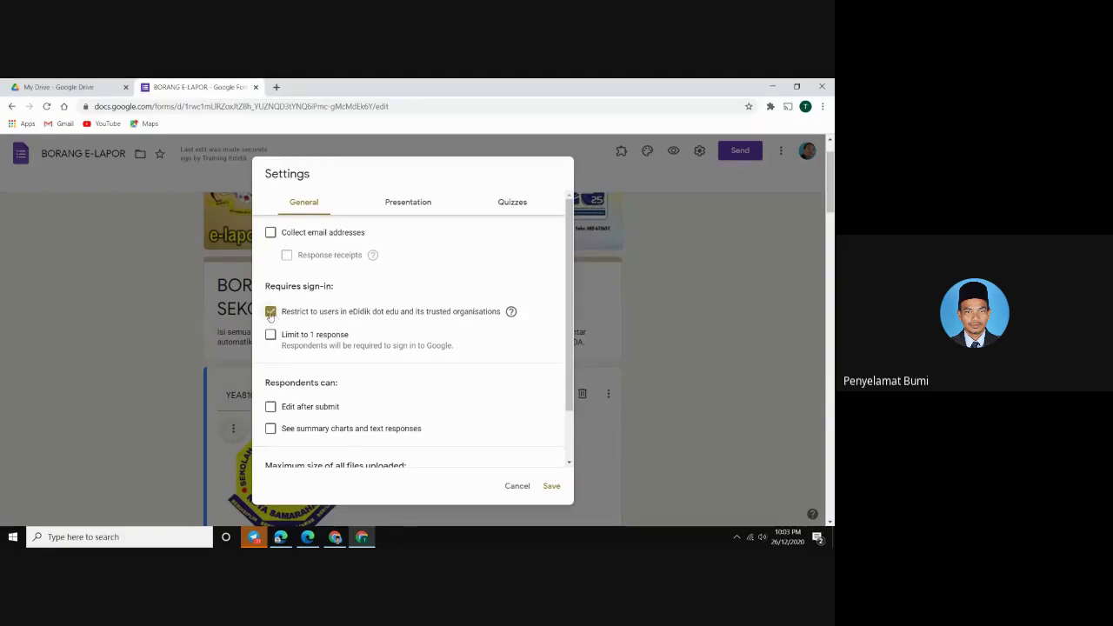
{"action": "left_click", "coordinate": [271, 313]}
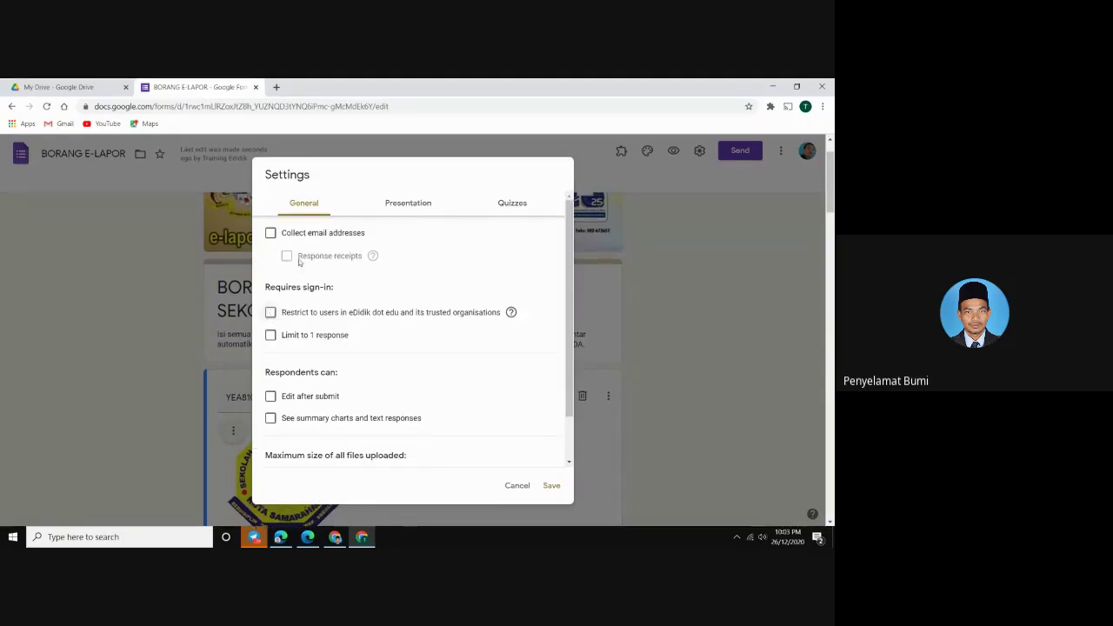
{"action": "scroll", "coordinate": [317, 415], "scroll_direction": "down", "scroll_amount": 2}
{"action": "scroll", "coordinate": [316, 415], "scroll_direction": "up", "scroll_amount": 2}
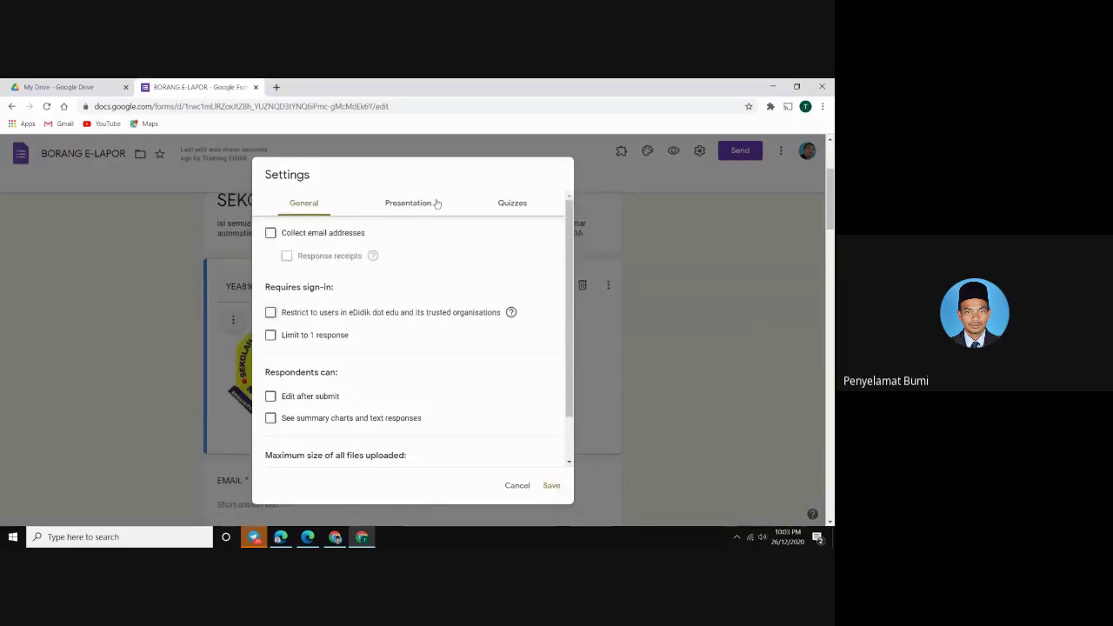
Review the Presentation settings, keeping the submit-another-response link, and save the settings
{"action": "left_click", "coordinate": [417, 207]}
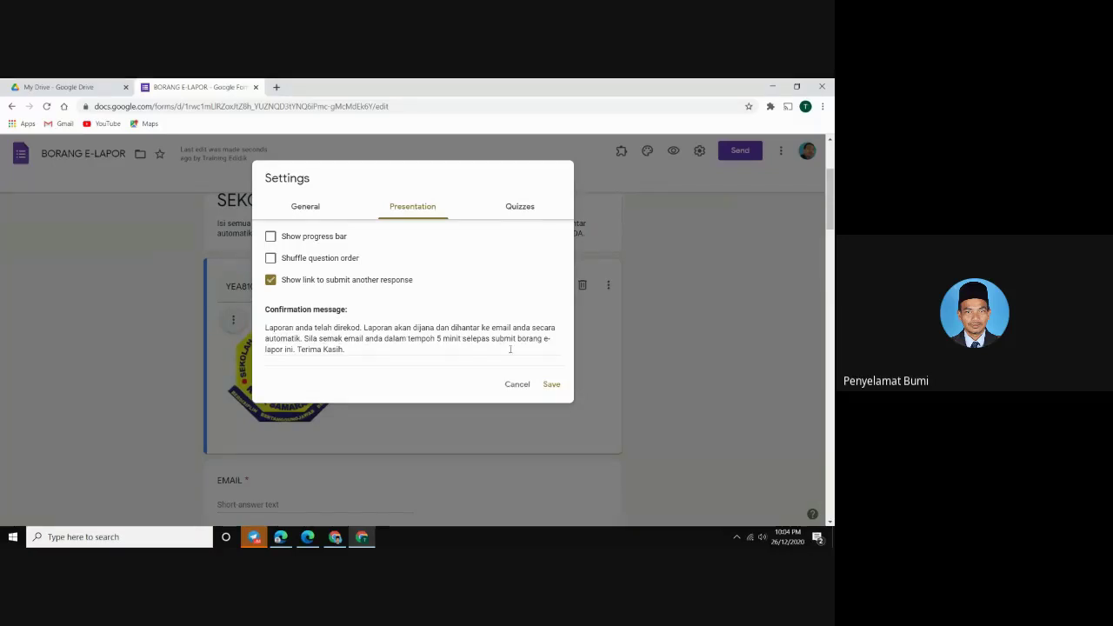
{"action": "left_click", "coordinate": [553, 384]}
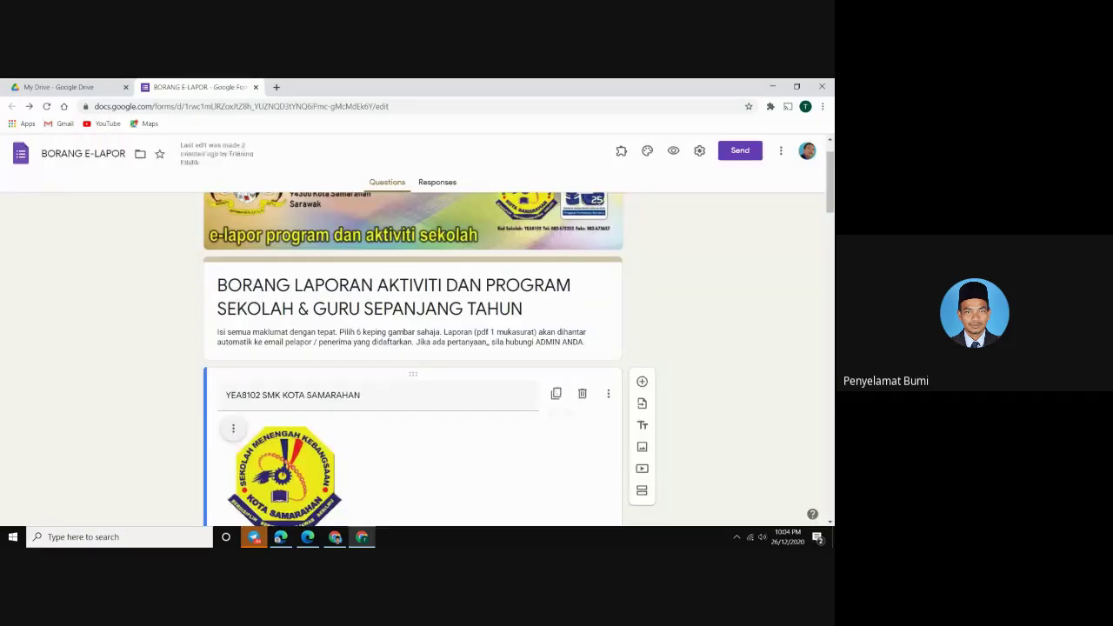
{"action": "scroll", "coordinate": [350, 374], "scroll_direction": "down", "scroll_amount": 10}
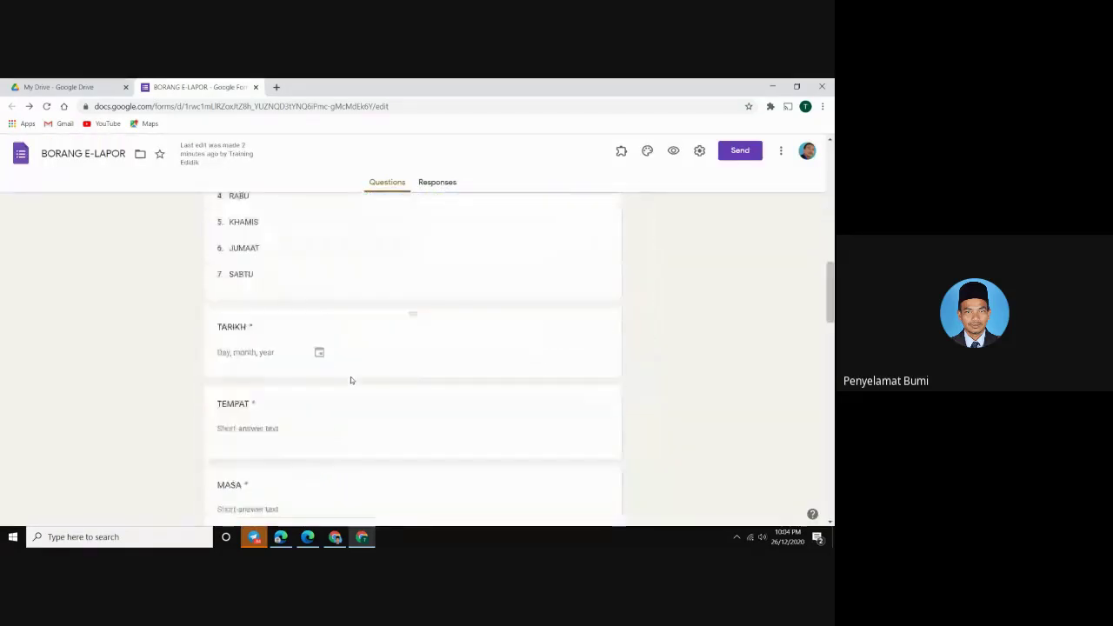
{"action": "scroll", "coordinate": [339, 400], "scroll_direction": "down", "scroll_amount": 10}
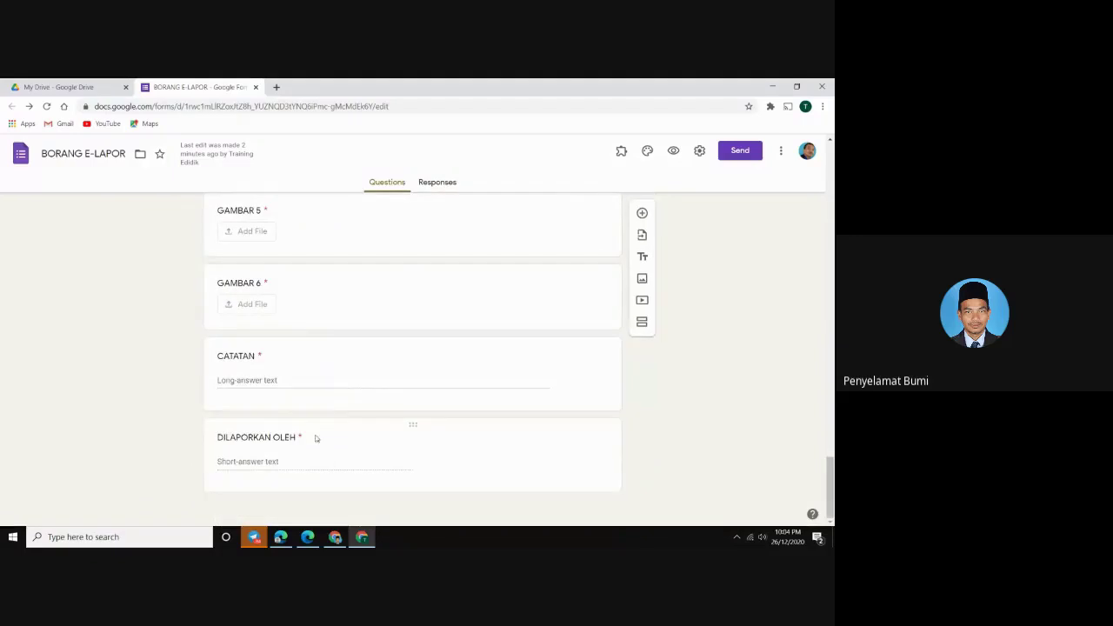
{"action": "scroll", "coordinate": [295, 405], "scroll_direction": "up", "scroll_amount": 10}
{"action": "scroll", "coordinate": [297, 383], "scroll_direction": "up", "scroll_amount": 10}
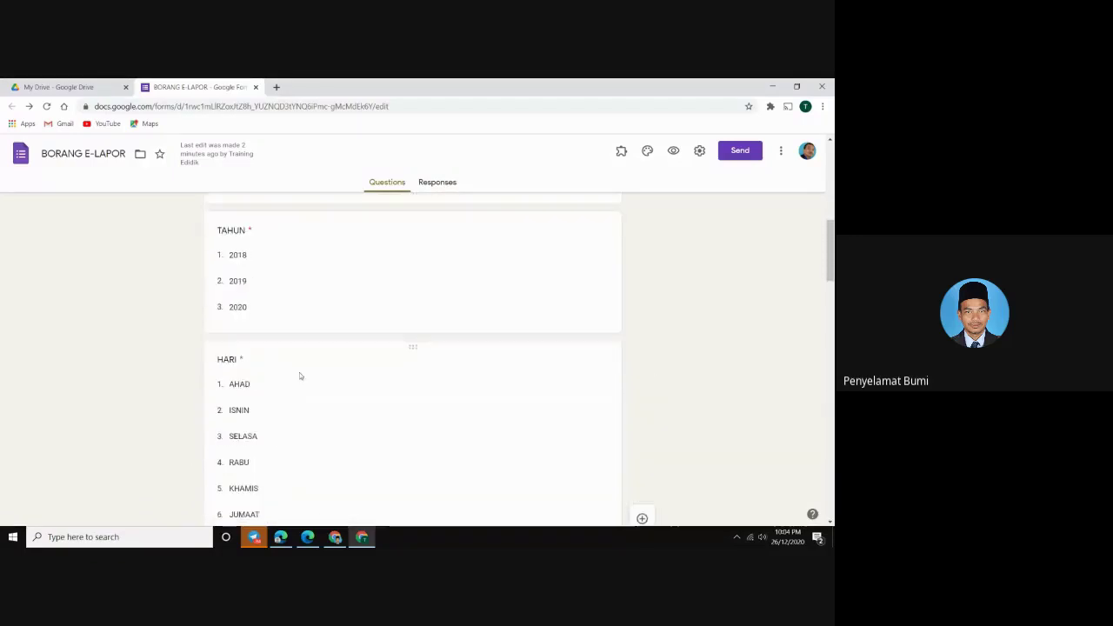
{"action": "scroll", "coordinate": [294, 330], "scroll_direction": "down", "scroll_amount": 8}
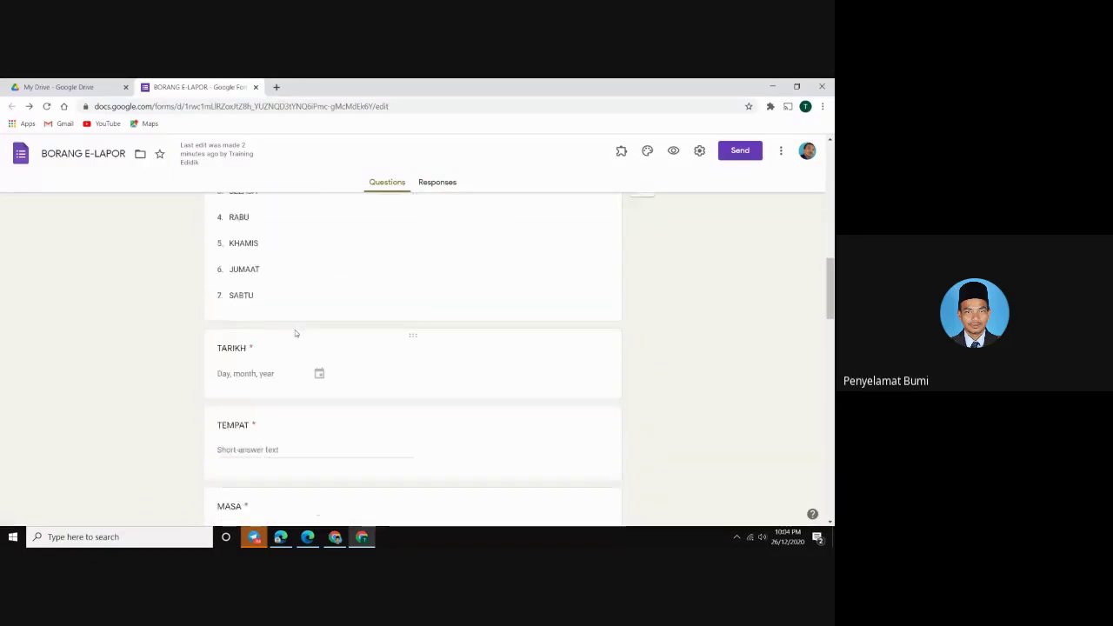
Scroll through the questions, then open the BORANG E-LAPOR respondent preview in a new tab
{"action": "scroll", "coordinate": [295, 330], "scroll_direction": "down", "scroll_amount": 5}
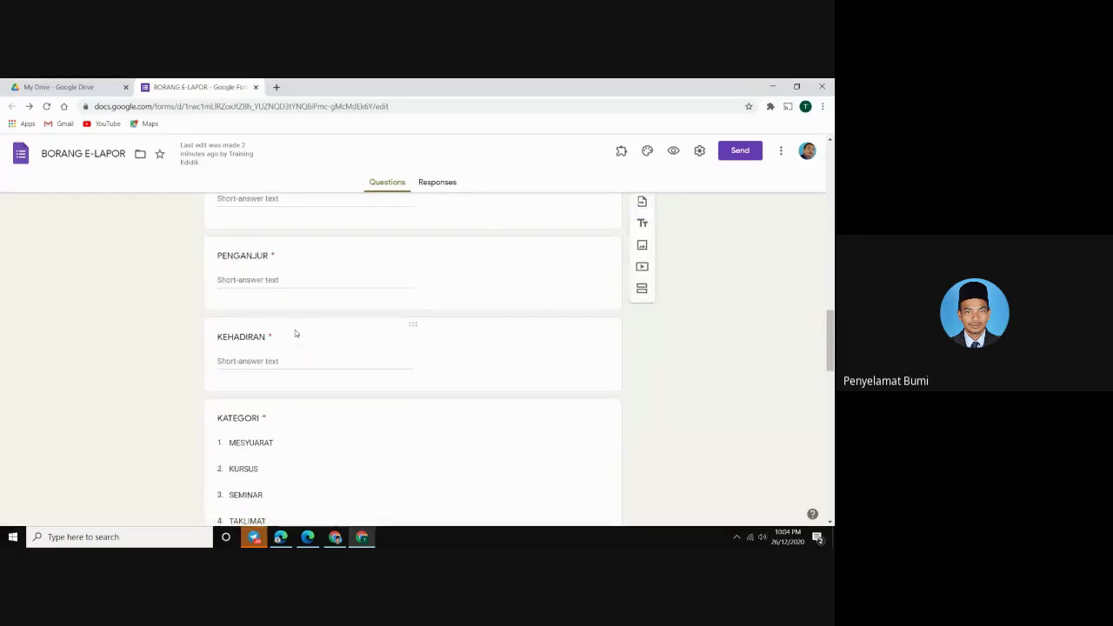
{"action": "scroll", "coordinate": [296, 330], "scroll_direction": "down", "scroll_amount": 2}
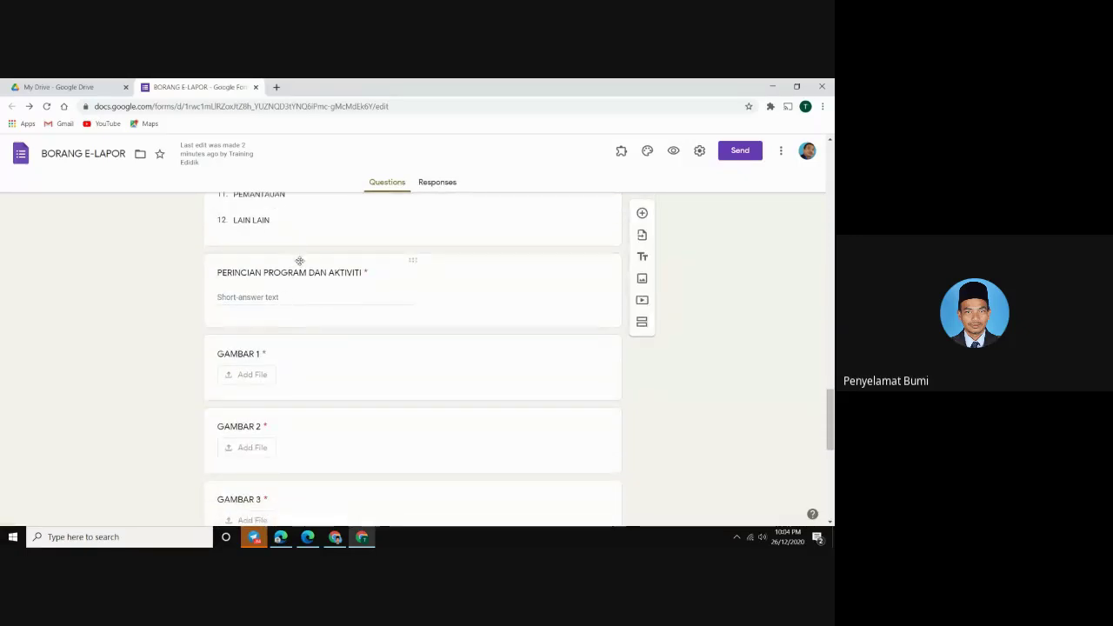
{"action": "scroll", "coordinate": [282, 318], "scroll_direction": "down", "scroll_amount": 5}
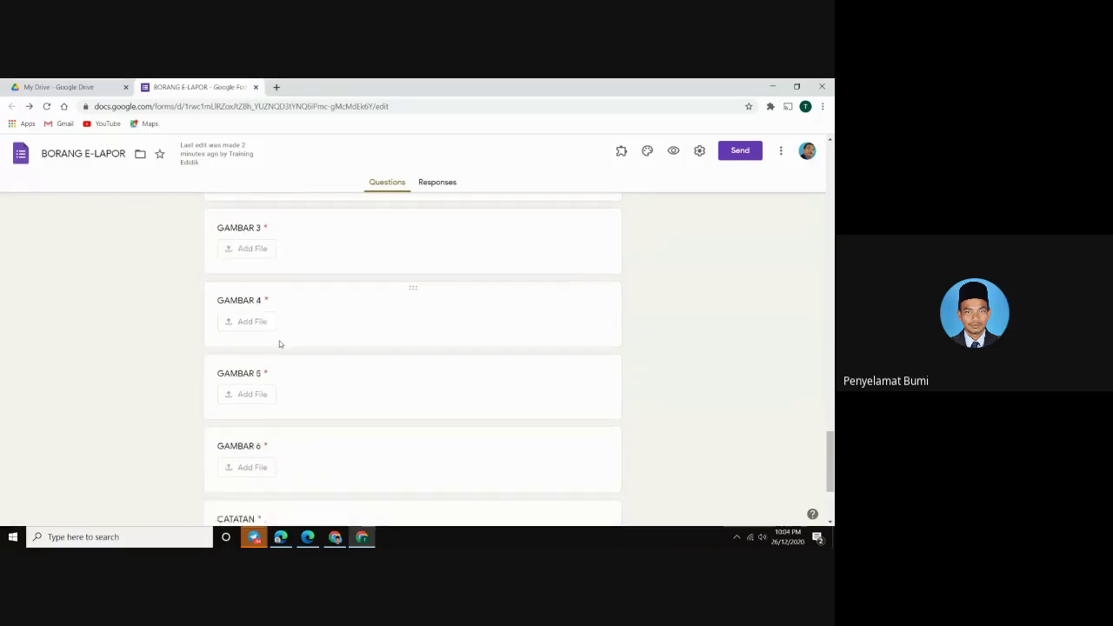
{"action": "scroll", "coordinate": [450, 286], "scroll_direction": "up", "scroll_amount": 2}
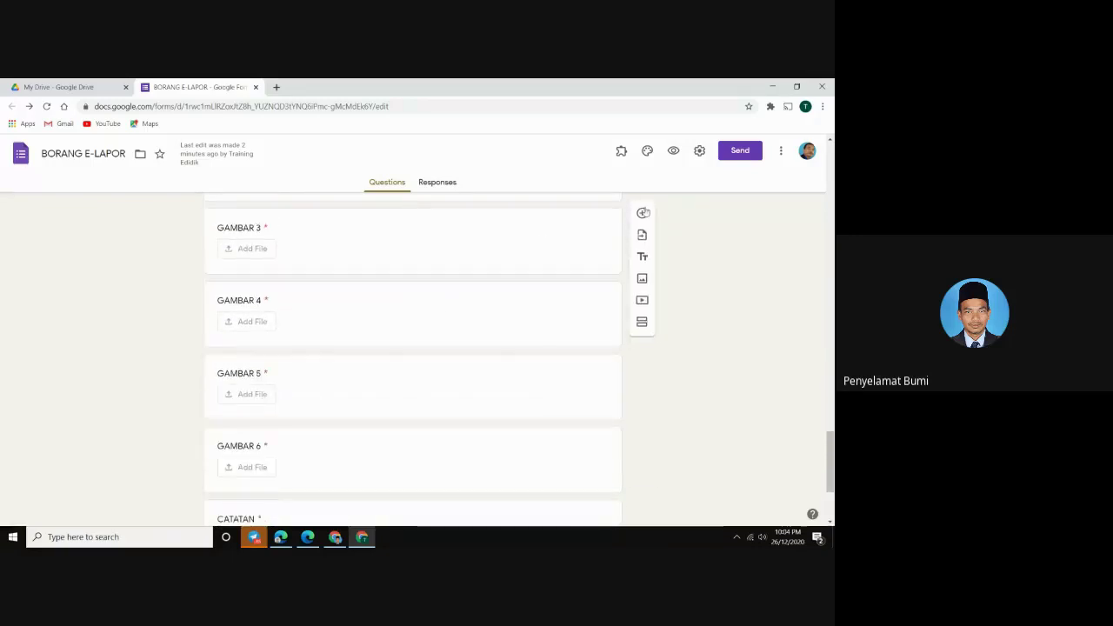
{"action": "left_click", "coordinate": [673, 150]}
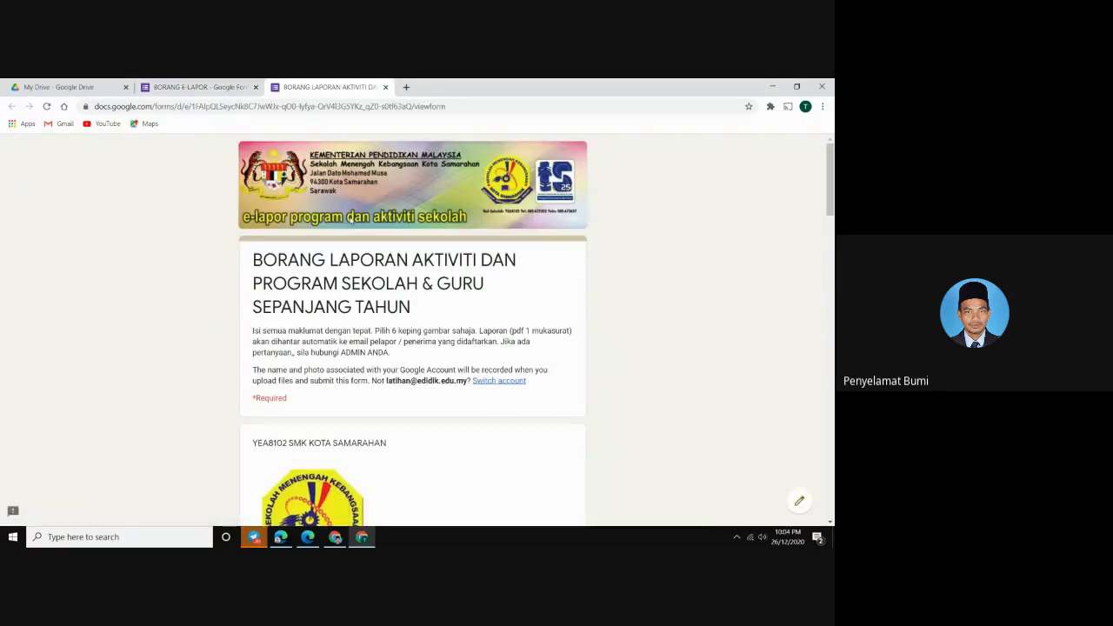
Scroll through every question in the preview, then close both the preview and editor tabs
{"action": "scroll", "coordinate": [324, 352], "scroll_direction": "down", "scroll_amount": 5}
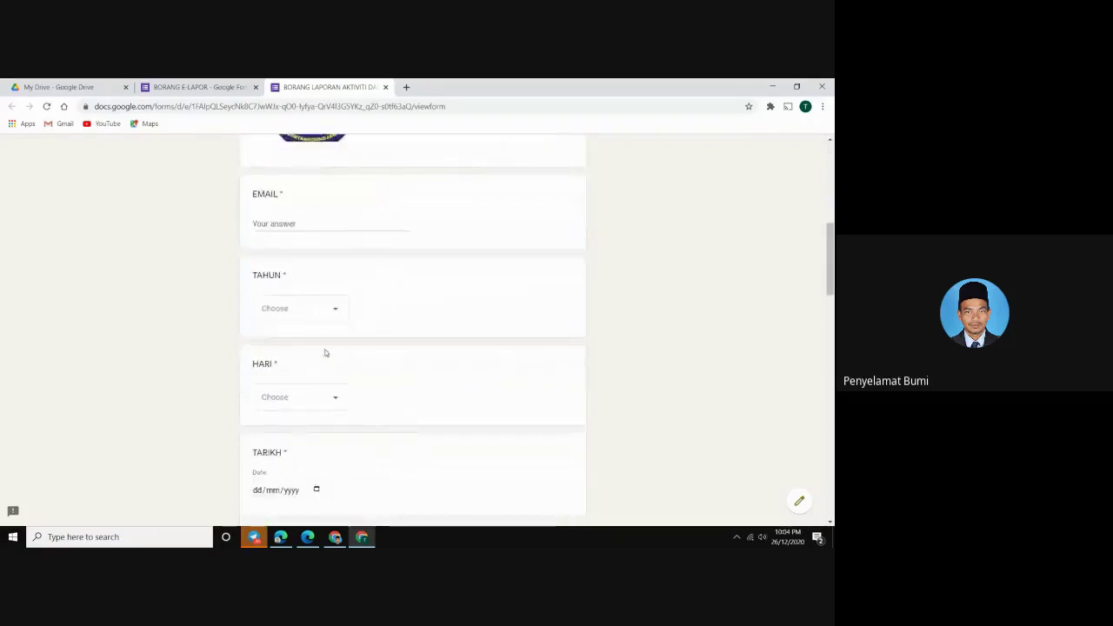
{"action": "scroll", "coordinate": [326, 352], "scroll_direction": "down", "scroll_amount": 5}
{"action": "scroll", "coordinate": [325, 352], "scroll_direction": "down", "scroll_amount": 10}
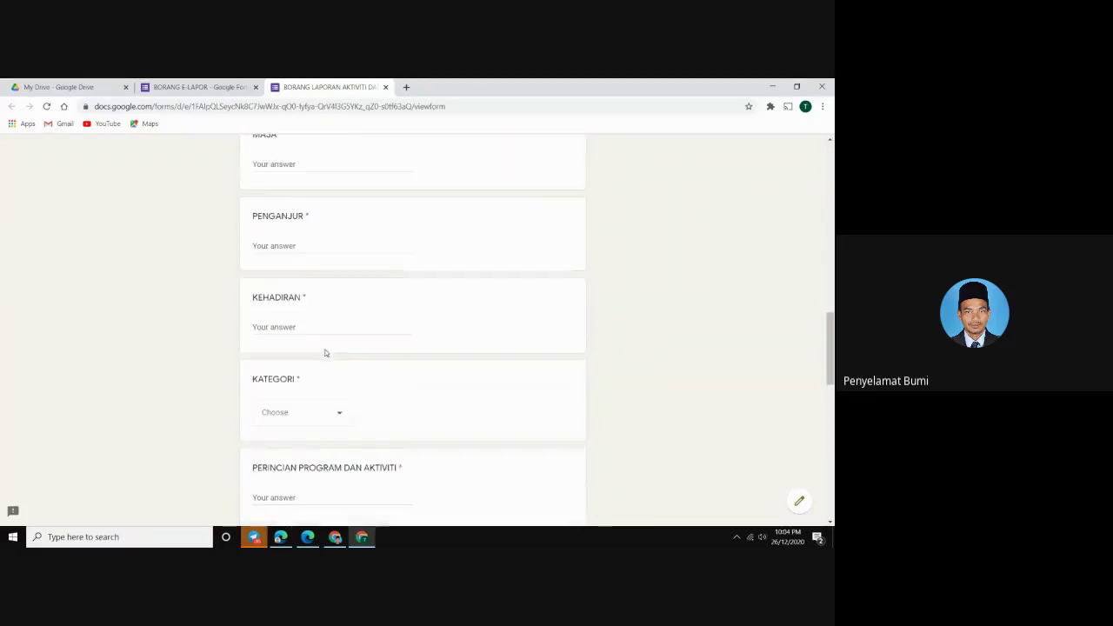
{"action": "scroll", "coordinate": [322, 366], "scroll_direction": "down", "scroll_amount": 3}
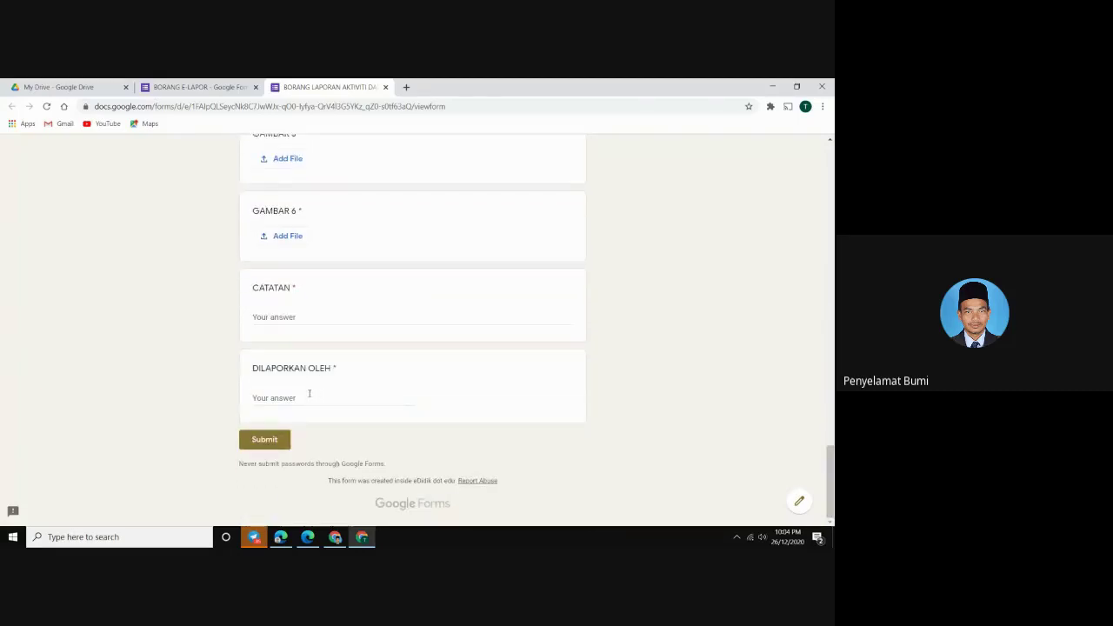
{"action": "scroll", "coordinate": [309, 393], "scroll_direction": "up", "scroll_amount": 20}
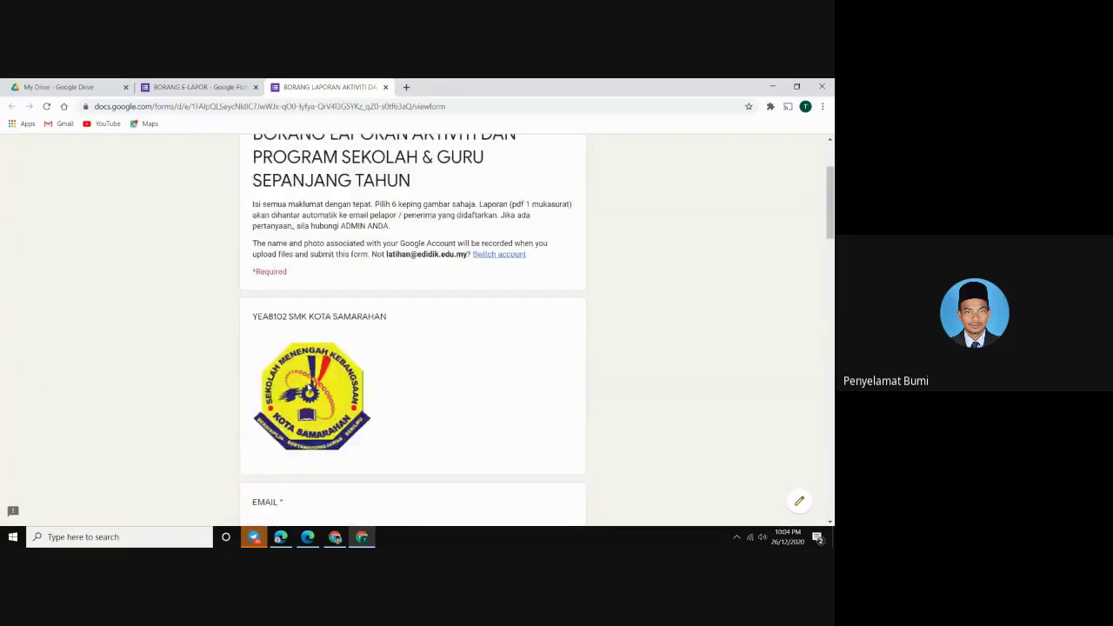
{"action": "scroll", "coordinate": [309, 389], "scroll_direction": "up", "scroll_amount": 2}
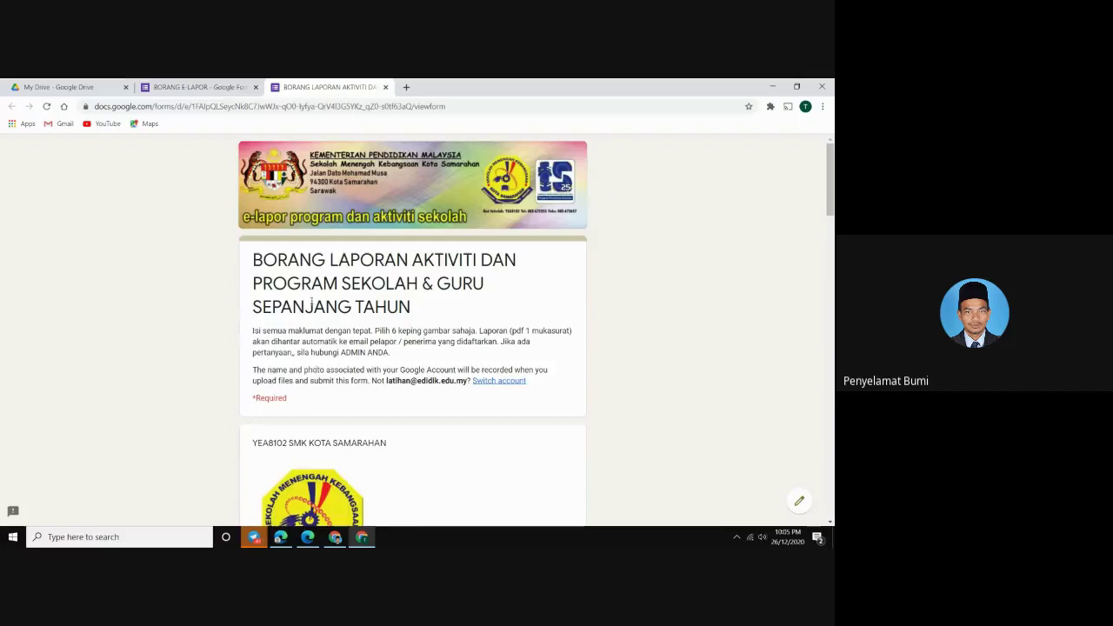
{"action": "scroll", "coordinate": [311, 302], "scroll_direction": "down", "scroll_amount": 20}
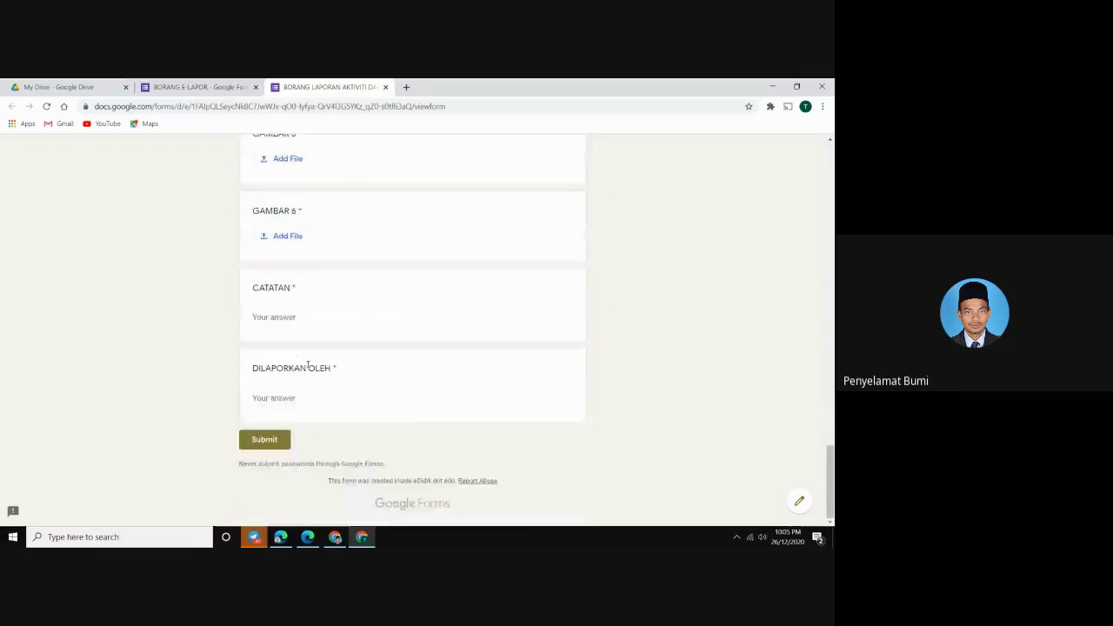
{"action": "scroll", "coordinate": [306, 389], "scroll_direction": "up", "scroll_amount": 20}
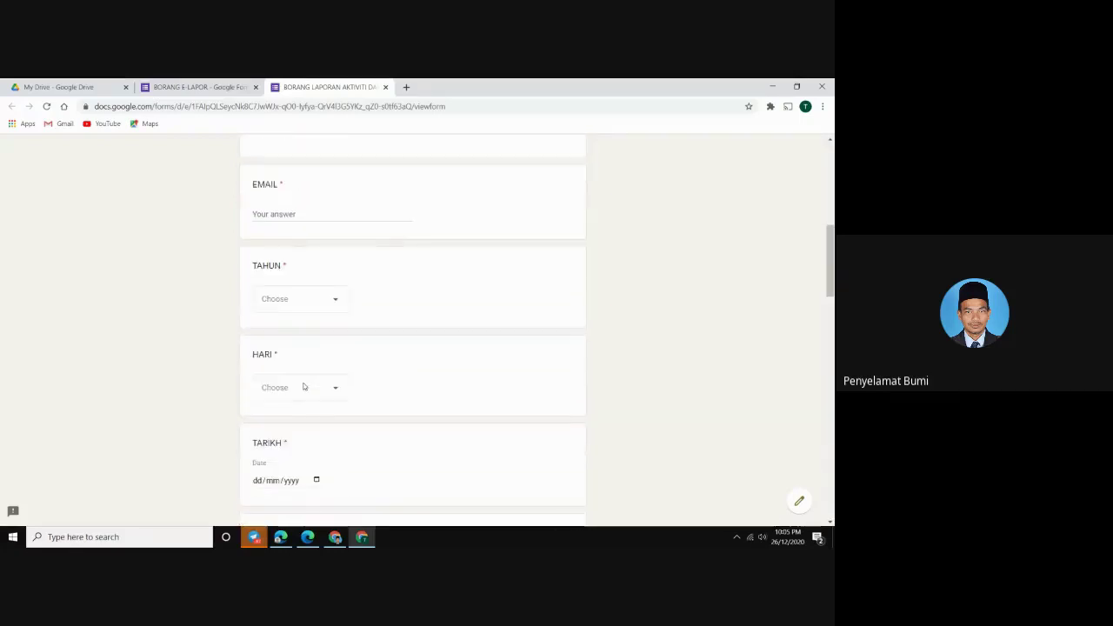
{"action": "scroll", "coordinate": [303, 387], "scroll_direction": "up", "scroll_amount": 1}
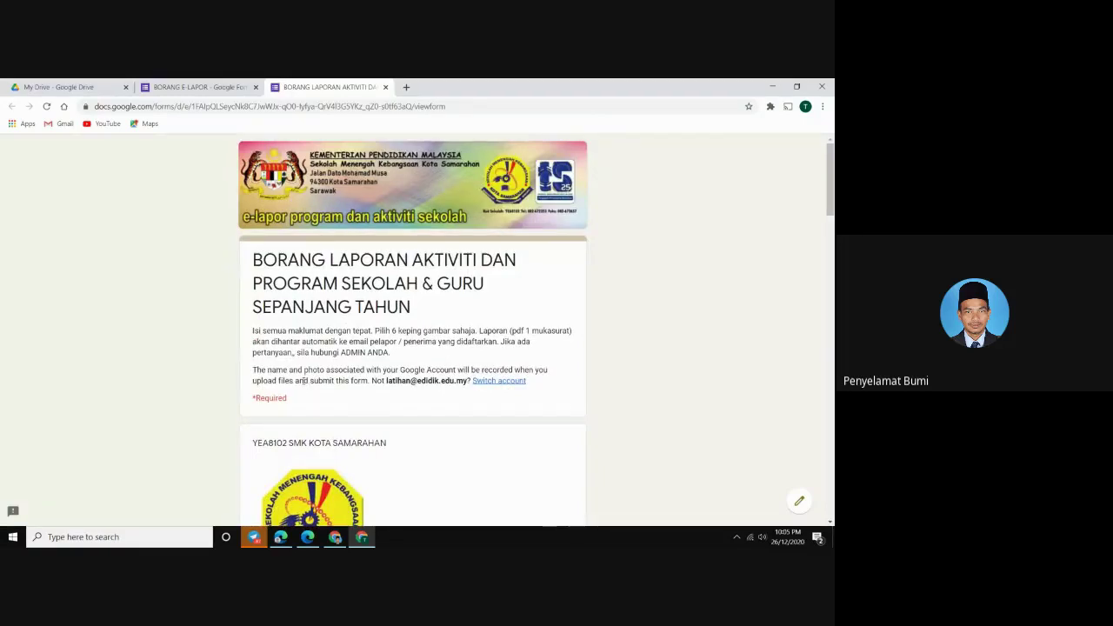
{"action": "scroll", "coordinate": [305, 380], "scroll_direction": "down", "scroll_amount": 1}
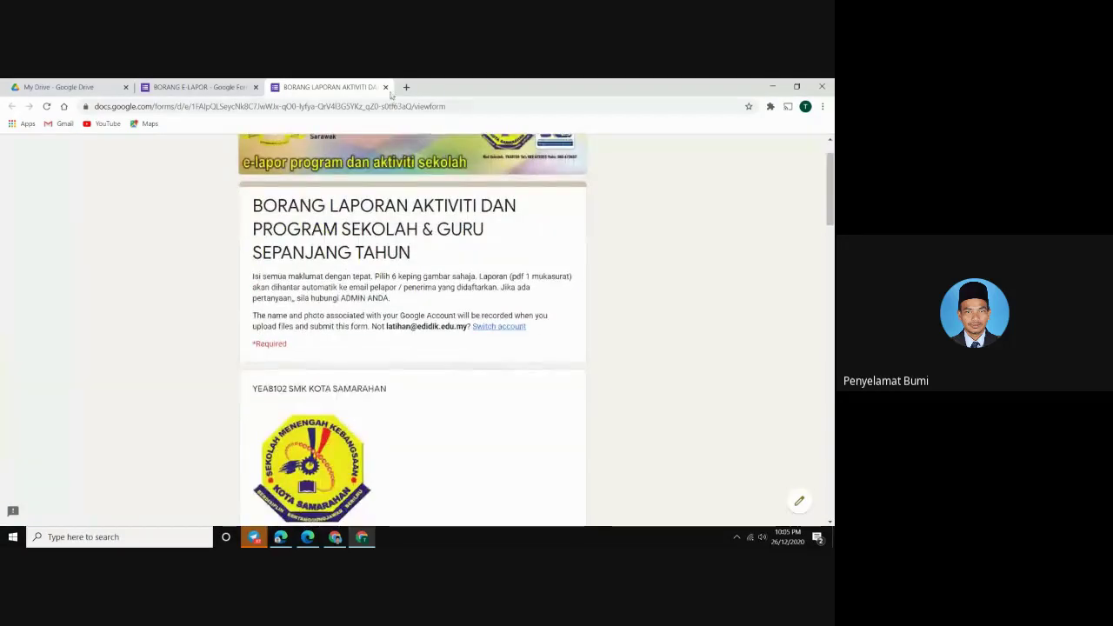
{"action": "left_click", "coordinate": [385, 88]}
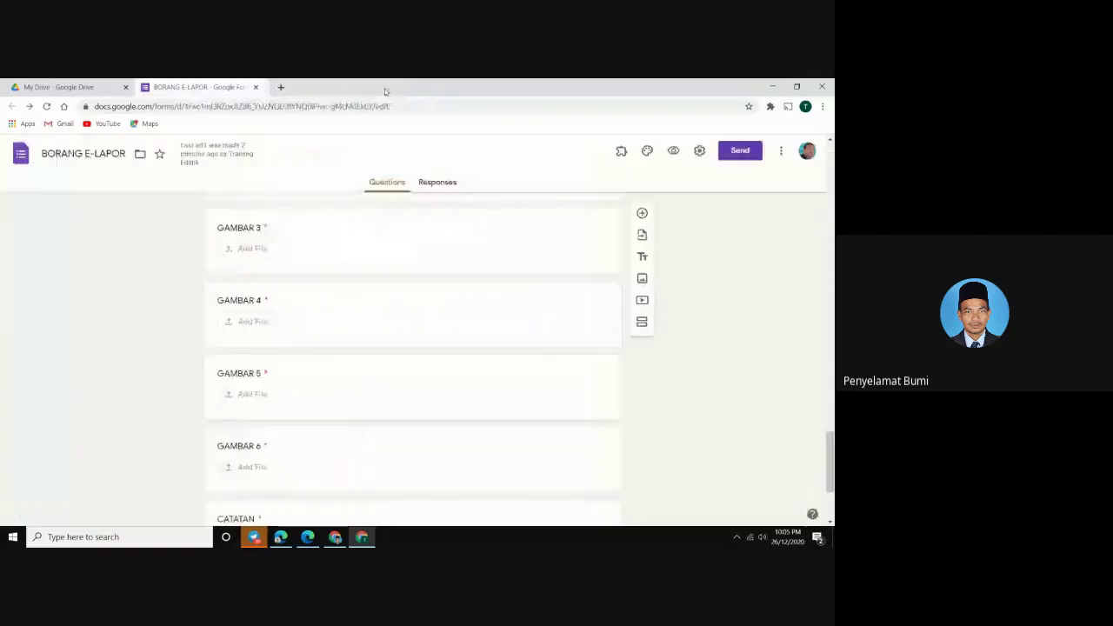
{"action": "left_click", "coordinate": [256, 88]}
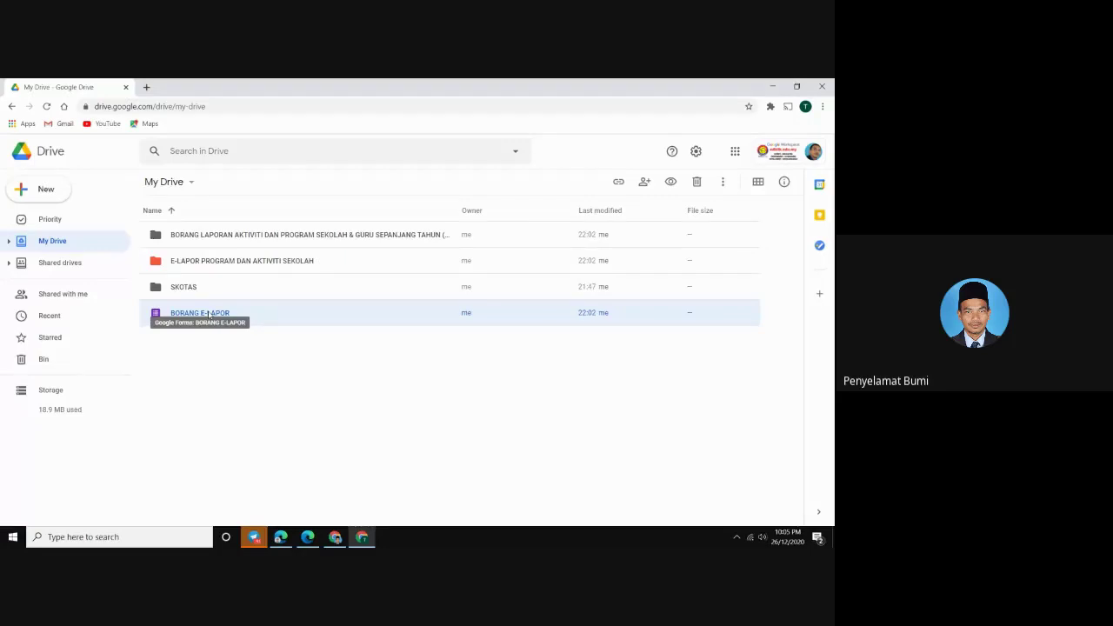
Open the E-LAPOR PROGRAM DAN AKTIVITI SEKOLAH folder and select the Copy Folder Log 12-26-2020 sheet
{"action": "left_click", "coordinate": [310, 362]}
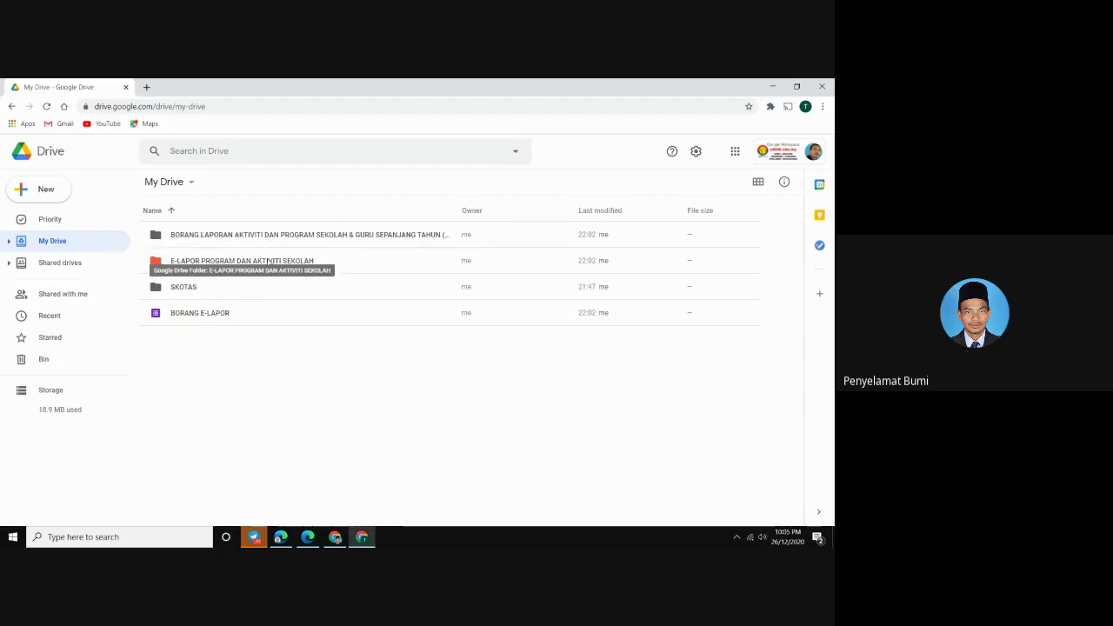
{"action": "left_click", "coordinate": [269, 262]}
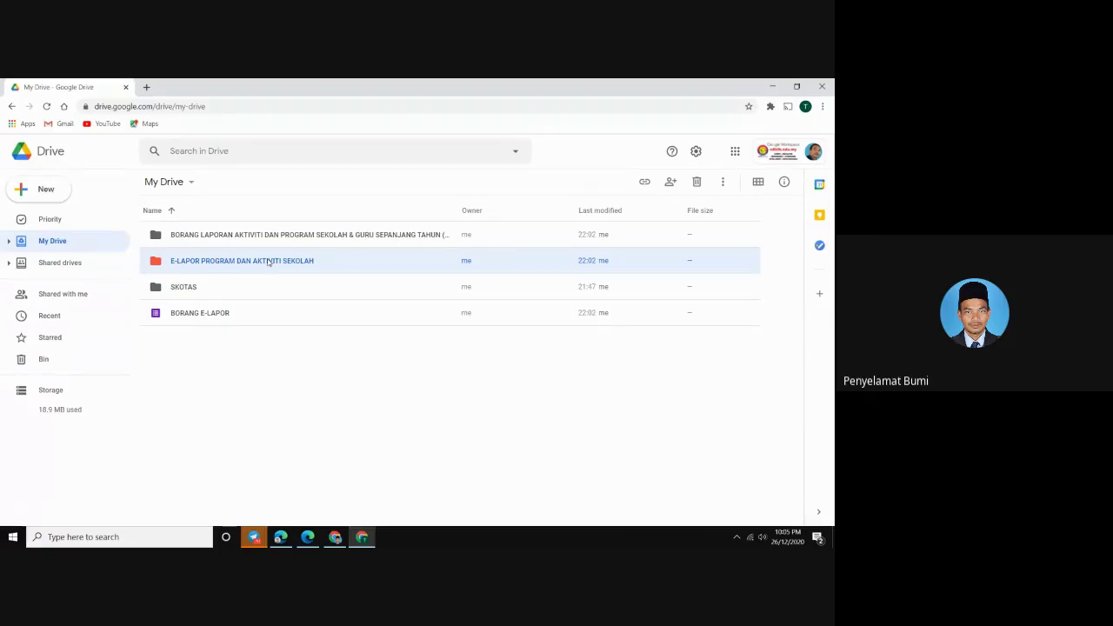
{"action": "double_click", "coordinate": [269, 262]}
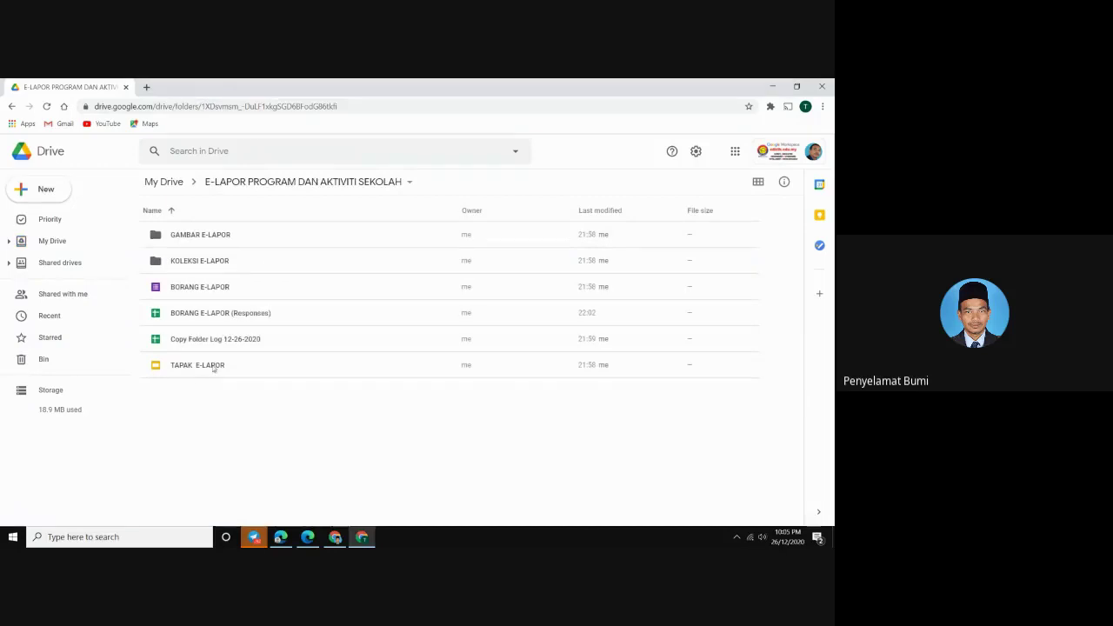
{"action": "left_click", "coordinate": [198, 369]}
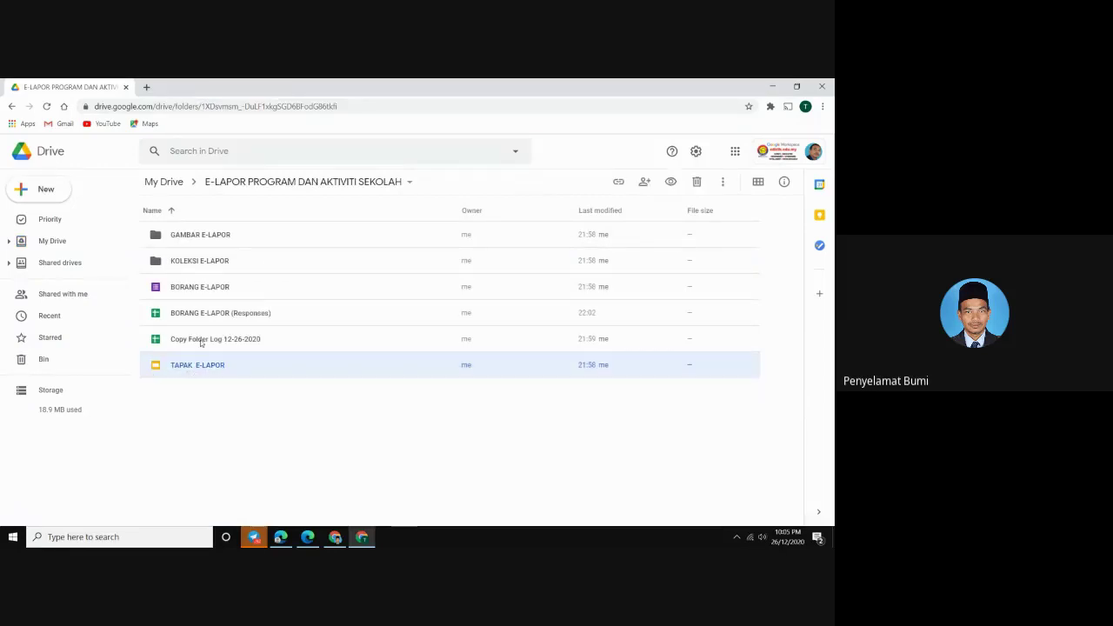
{"action": "left_click", "coordinate": [199, 341]}
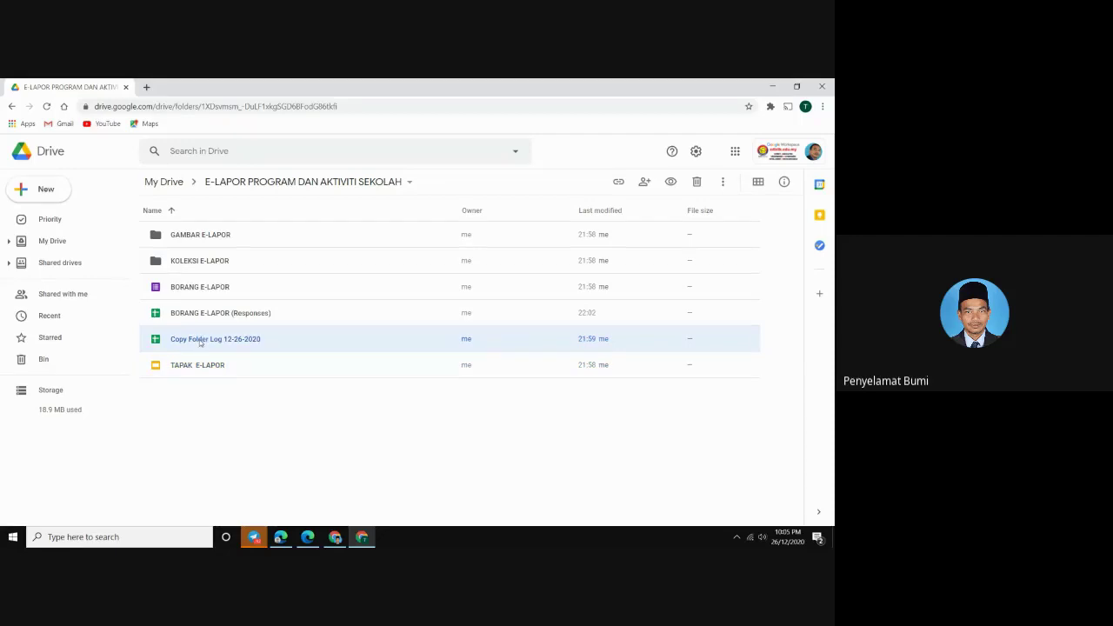
Move the Copy Folder Log 12-26-2020 and BORANG E-LAPOR (Responses) sheets to the bin
{"action": "right_click", "coordinate": [200, 342]}
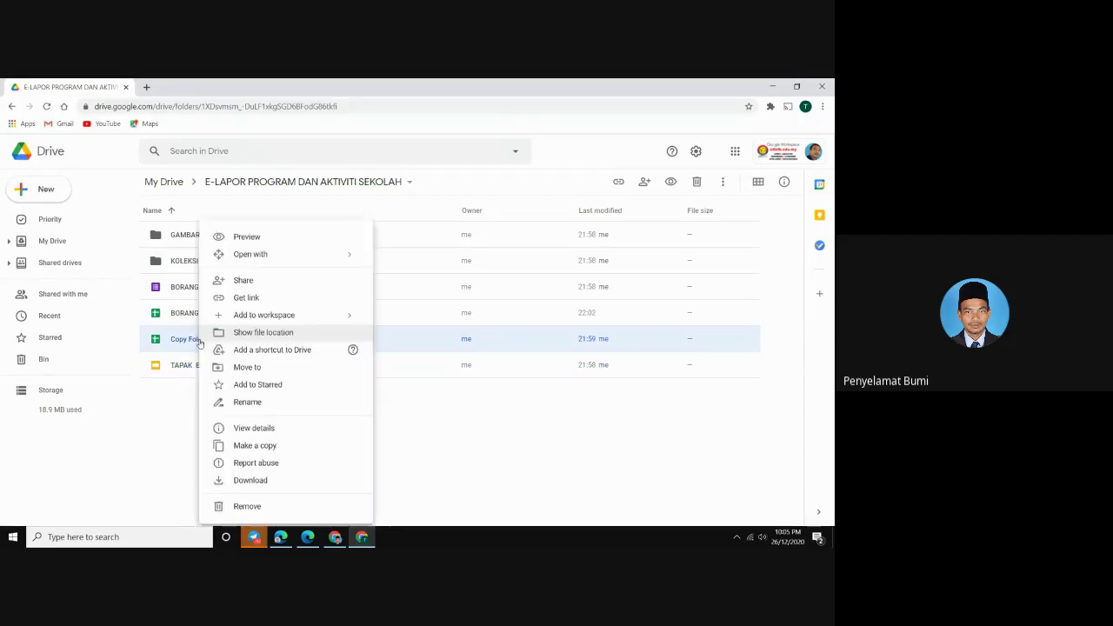
{"action": "left_click", "coordinate": [246, 508]}
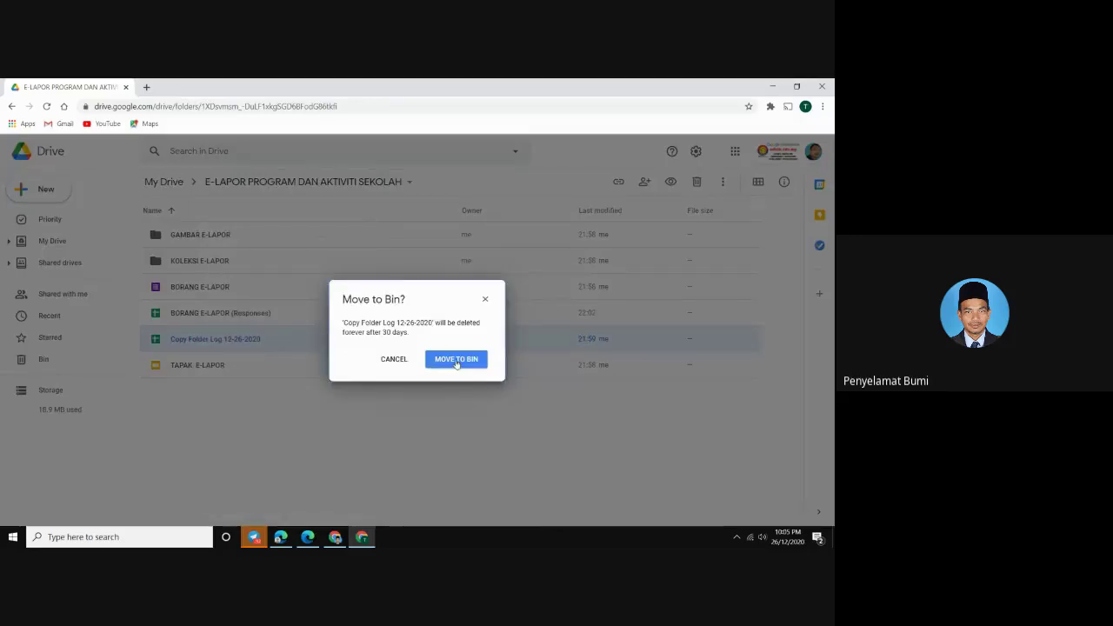
{"action": "left_click", "coordinate": [457, 359]}
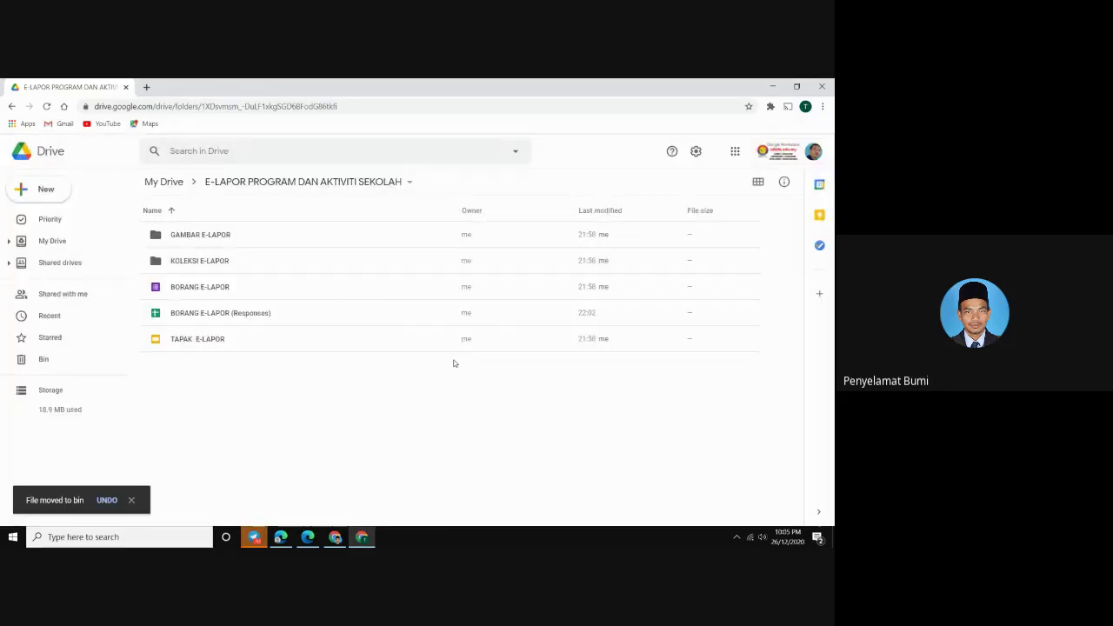
{"action": "left_click", "coordinate": [266, 316]}
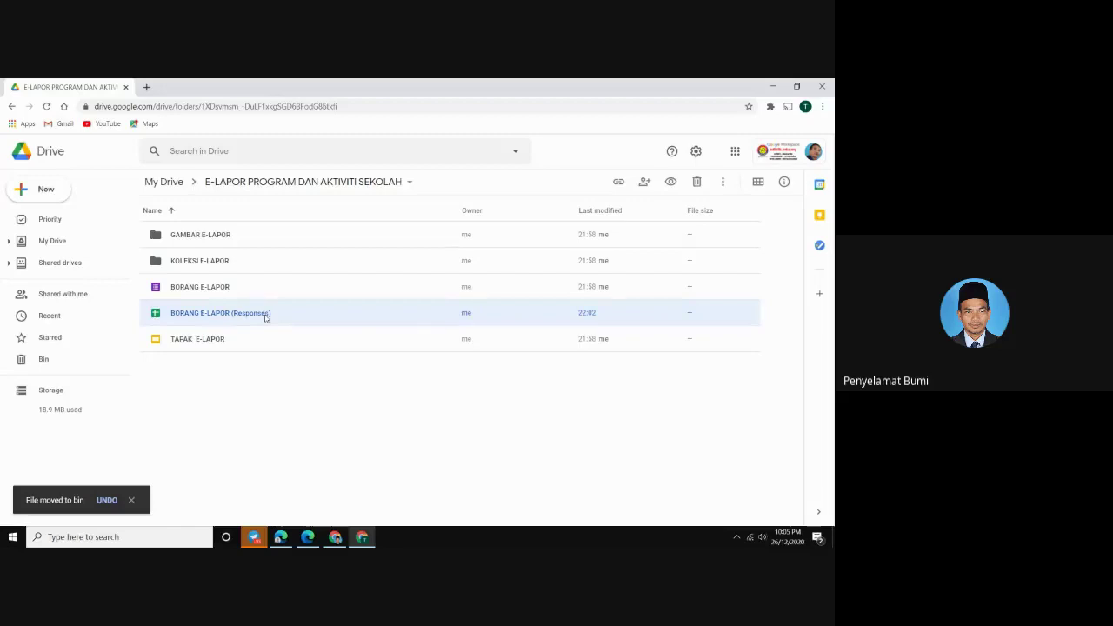
{"action": "right_click", "coordinate": [266, 316]}
{"action": "left_click", "coordinate": [310, 505]}
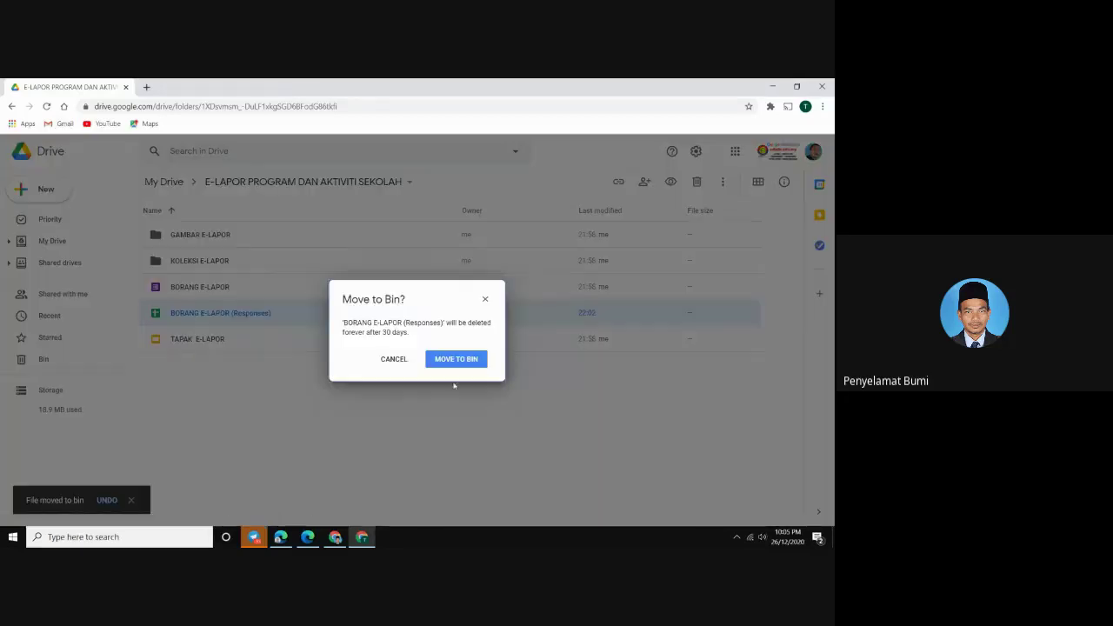
{"action": "left_click", "coordinate": [455, 359]}
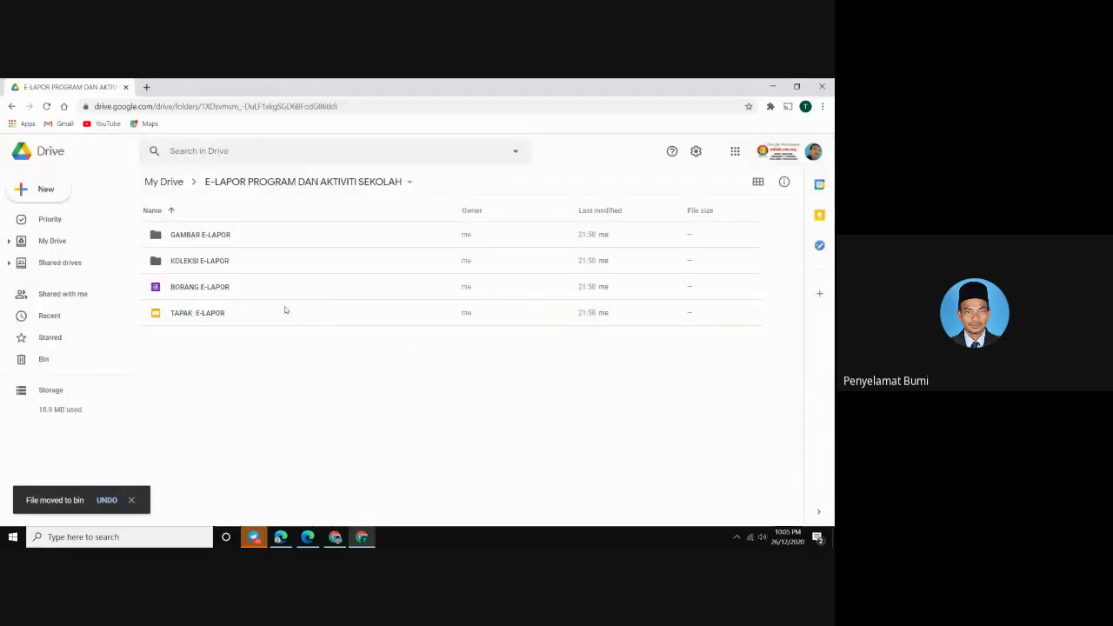
Move the BORANG E-LAPOR form inside this folder to the bin
{"action": "left_click", "coordinate": [226, 289]}
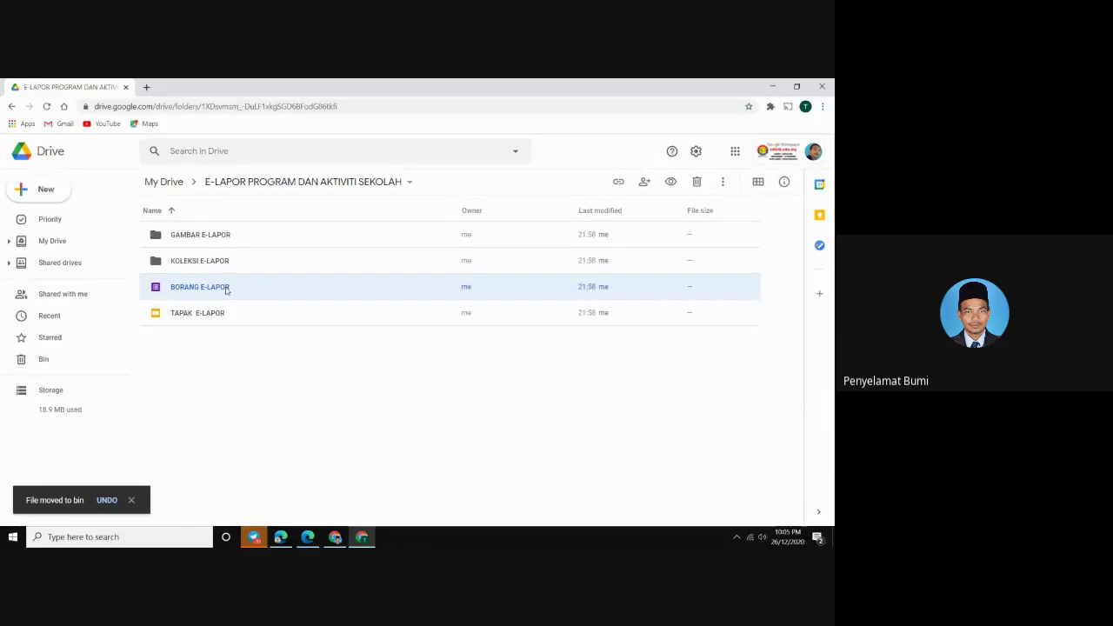
{"action": "right_click", "coordinate": [227, 289]}
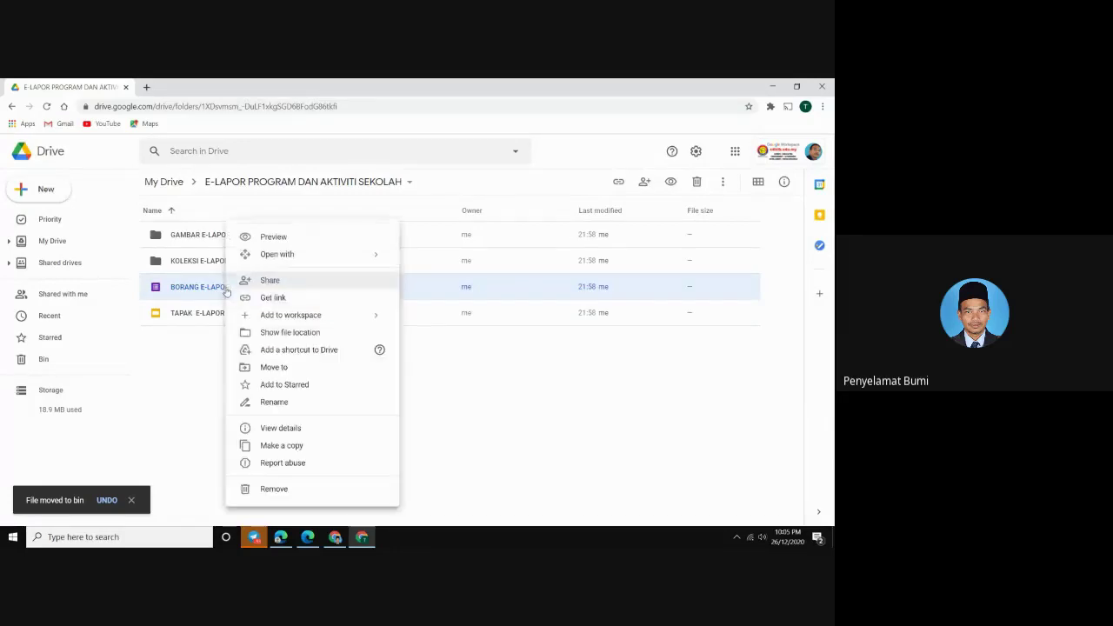
{"action": "left_click", "coordinate": [273, 488]}
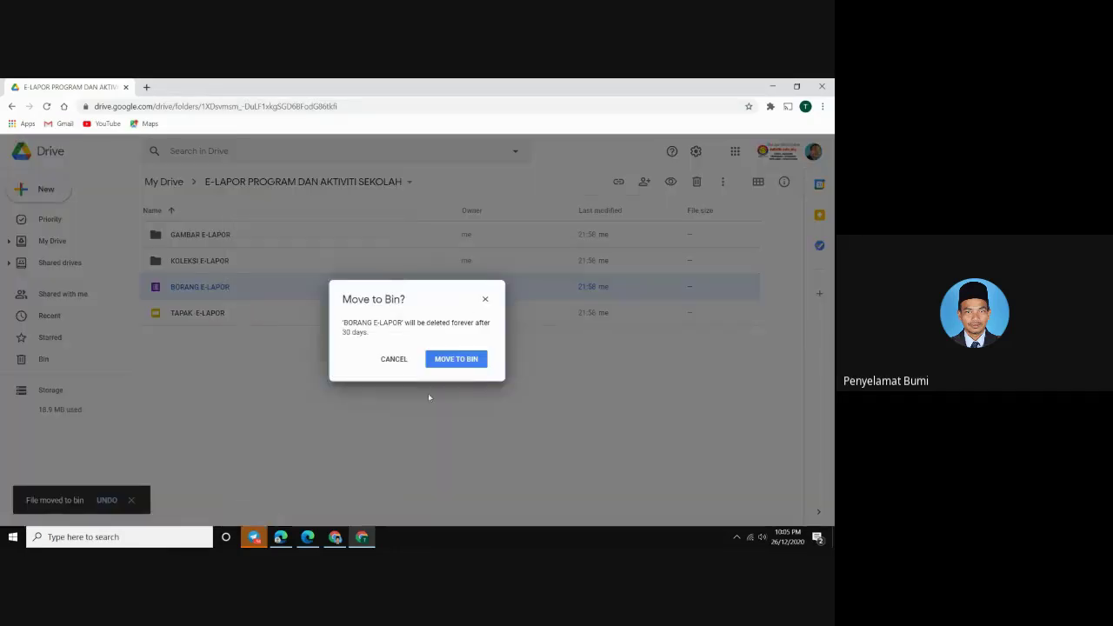
{"action": "left_click", "coordinate": [461, 359]}
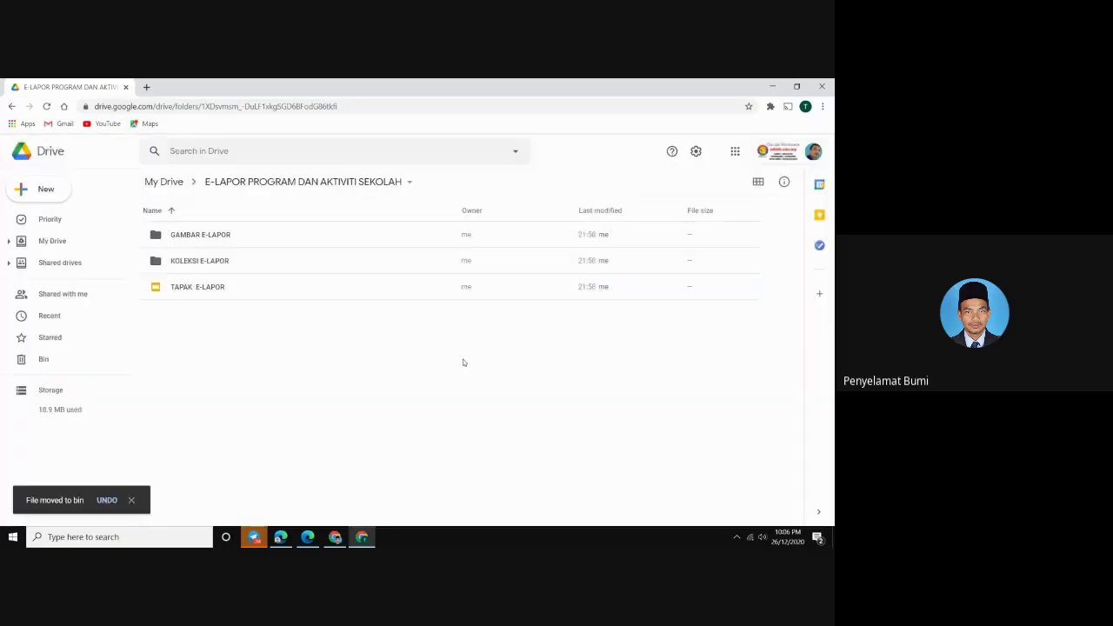
{"action": "left_click", "coordinate": [199, 242]}
{"action": "left_click", "coordinate": [201, 261]}
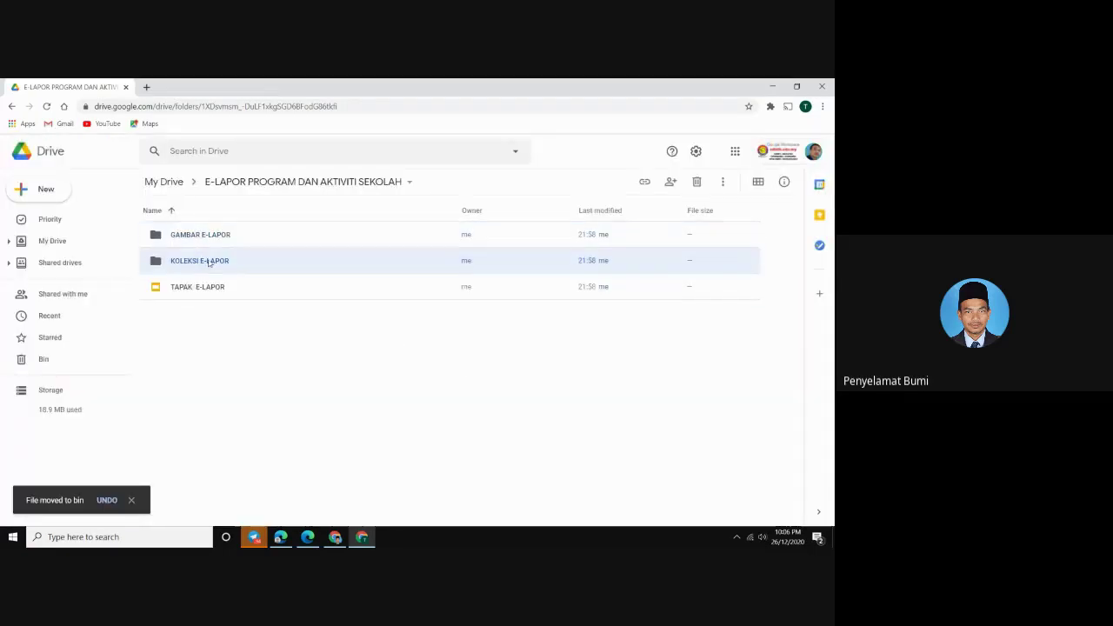
Drag BORANG E-LAPOR from My Drive onto the E-LAPOR PROGRAM DAN AKTIVITI SEKOLAH folder, then open that folder
{"action": "left_click", "coordinate": [73, 243]}
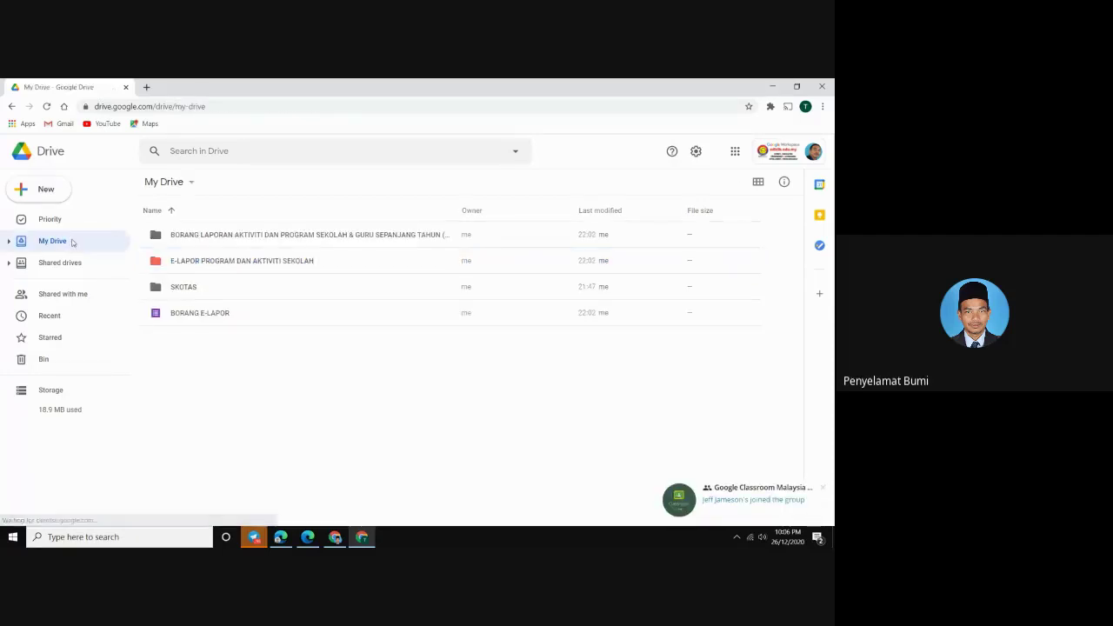
{"action": "left_click", "coordinate": [200, 315]}
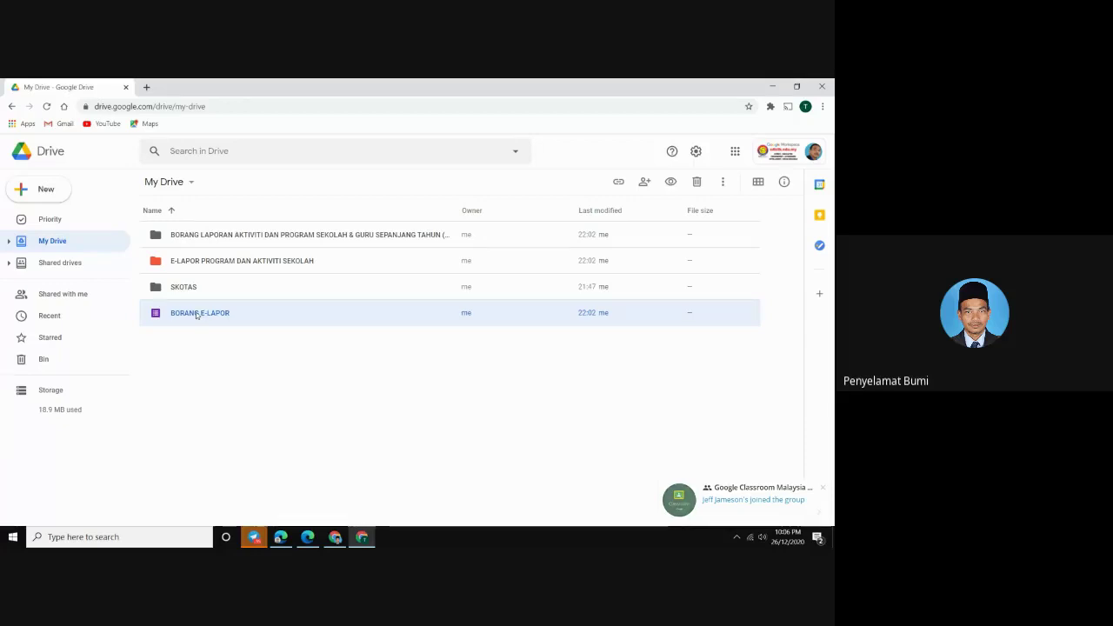
{"action": "left_click_drag", "start_coordinate": [198, 316], "coordinate": [193, 258]}
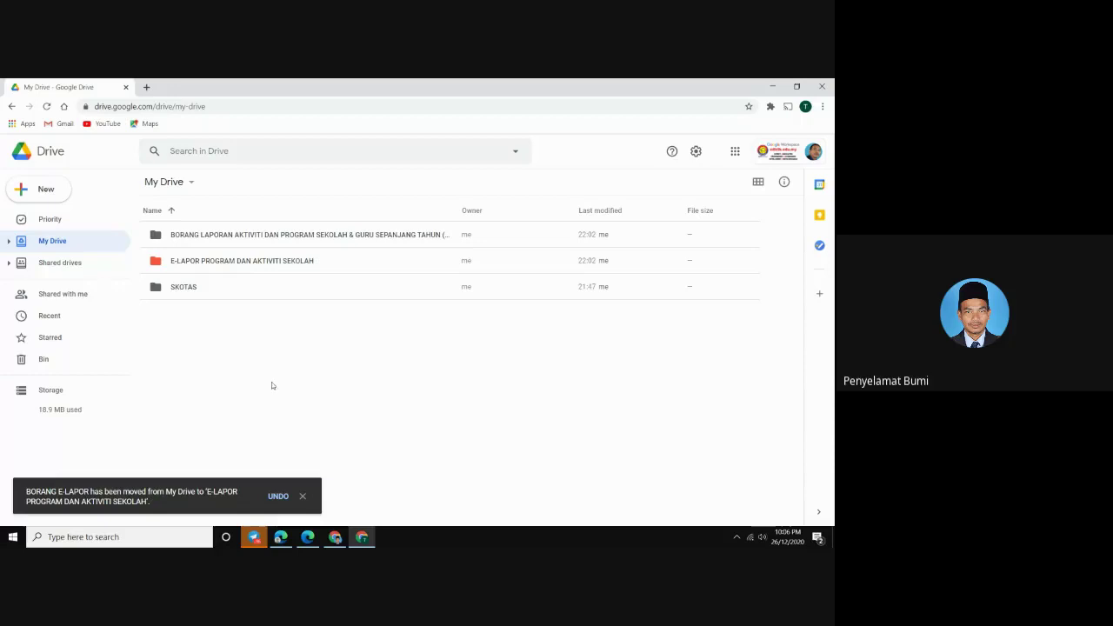
{"action": "double_click", "coordinate": [225, 263]}
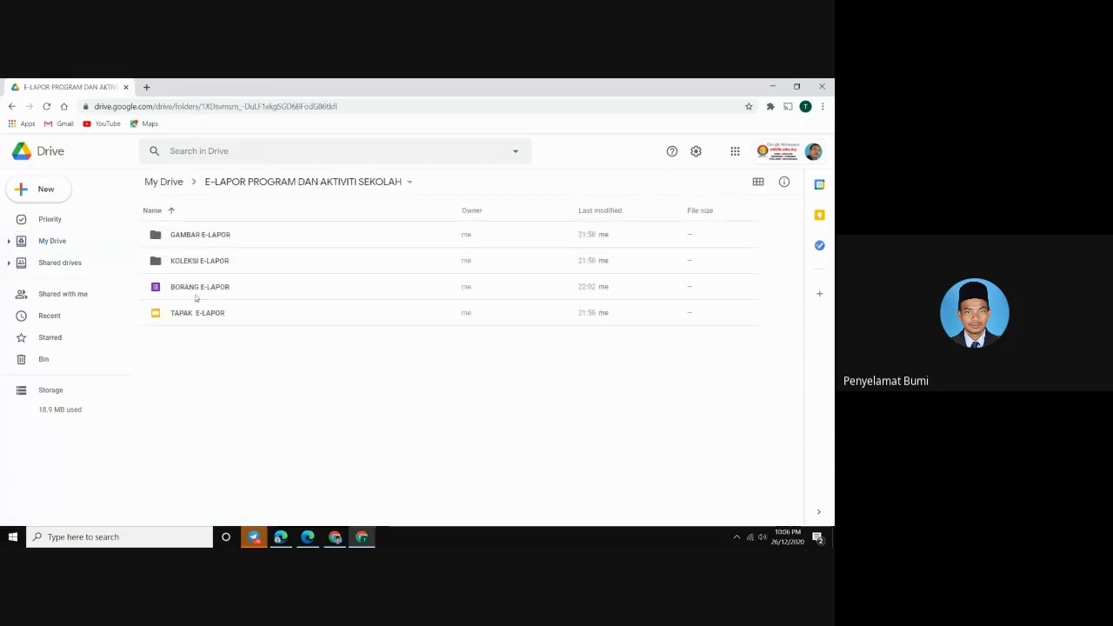
{"action": "left_click", "coordinate": [196, 296]}
{"action": "left_click", "coordinate": [188, 318]}
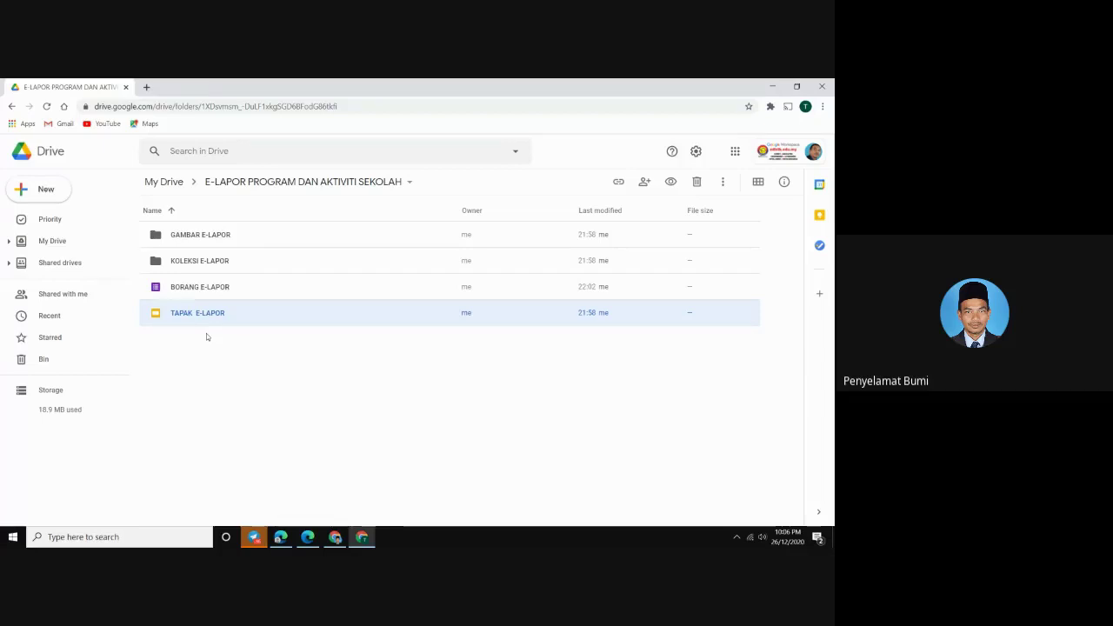
{"action": "left_click", "coordinate": [207, 238]}
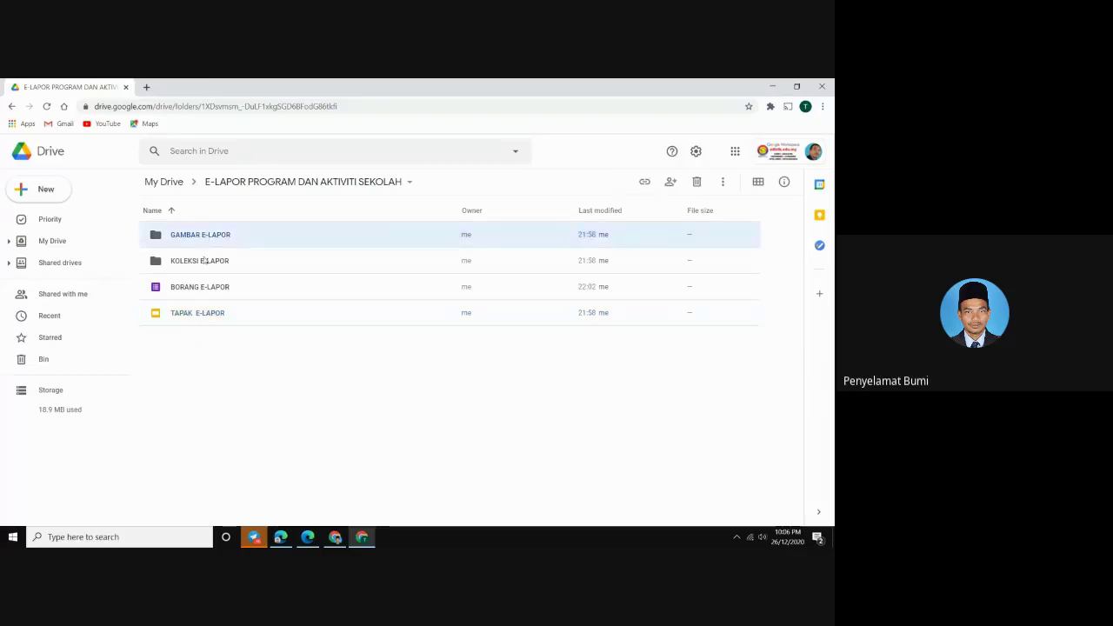
{"action": "left_click", "coordinate": [203, 261]}
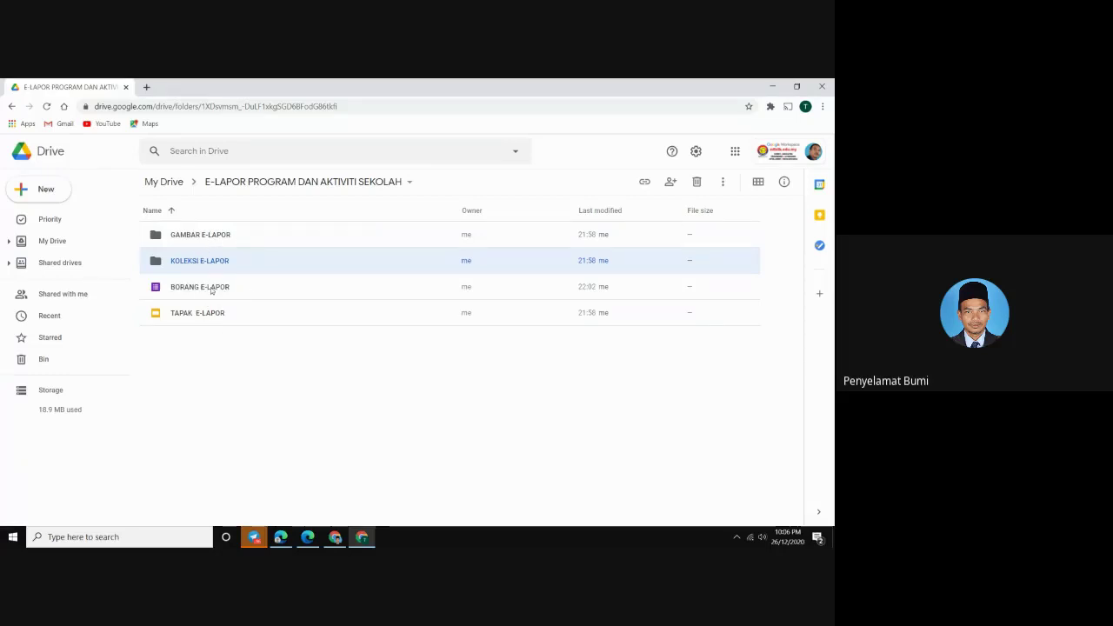
{"action": "left_click", "coordinate": [211, 290]}
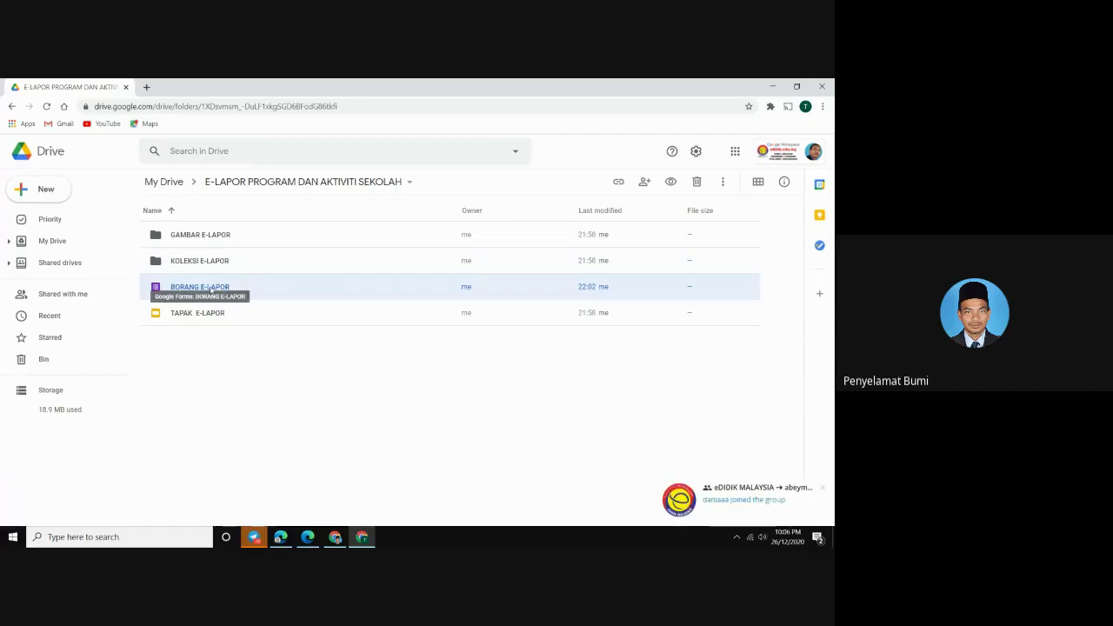
Open BORANG E-LAPOR, go to its Responses tab, and launch the linked responses spreadsheet
{"action": "double_click", "coordinate": [211, 289]}
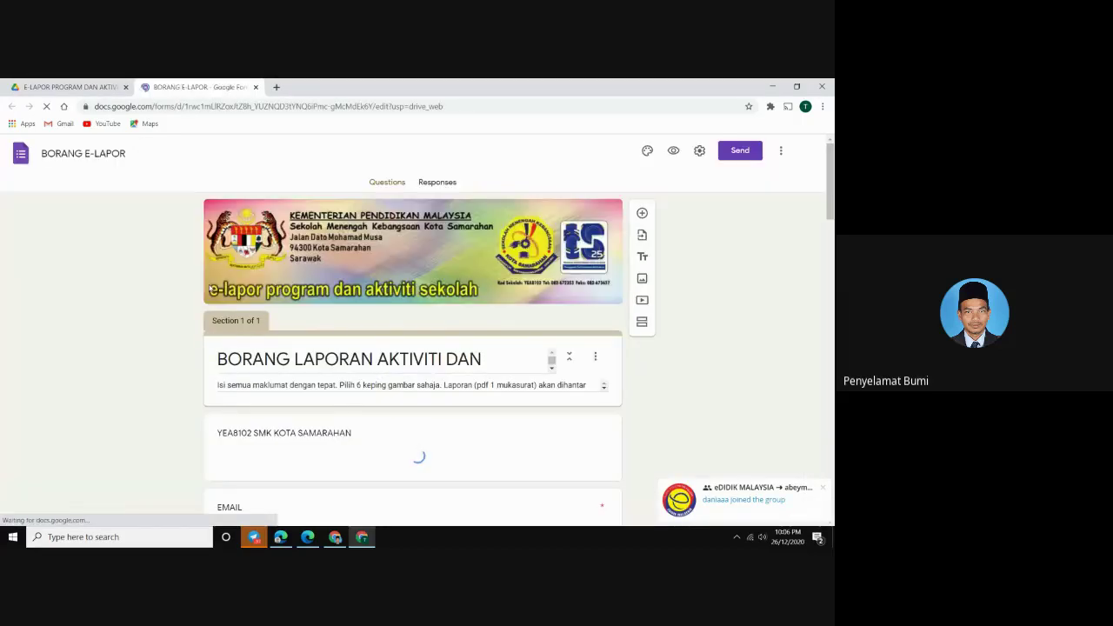
{"action": "left_click", "coordinate": [823, 488]}
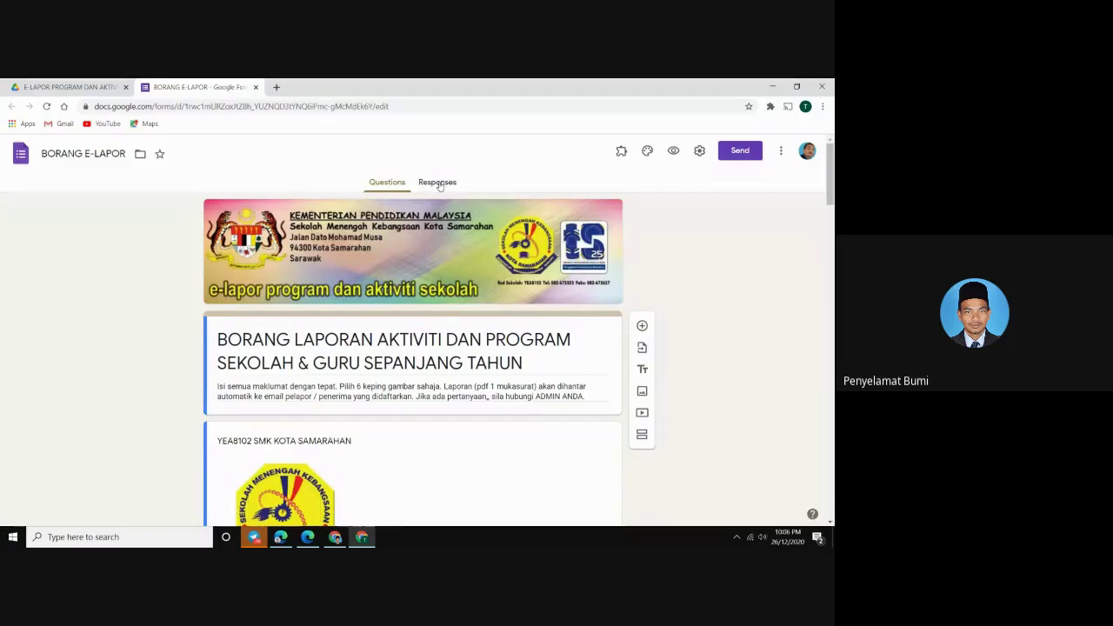
{"action": "left_click", "coordinate": [439, 185]}
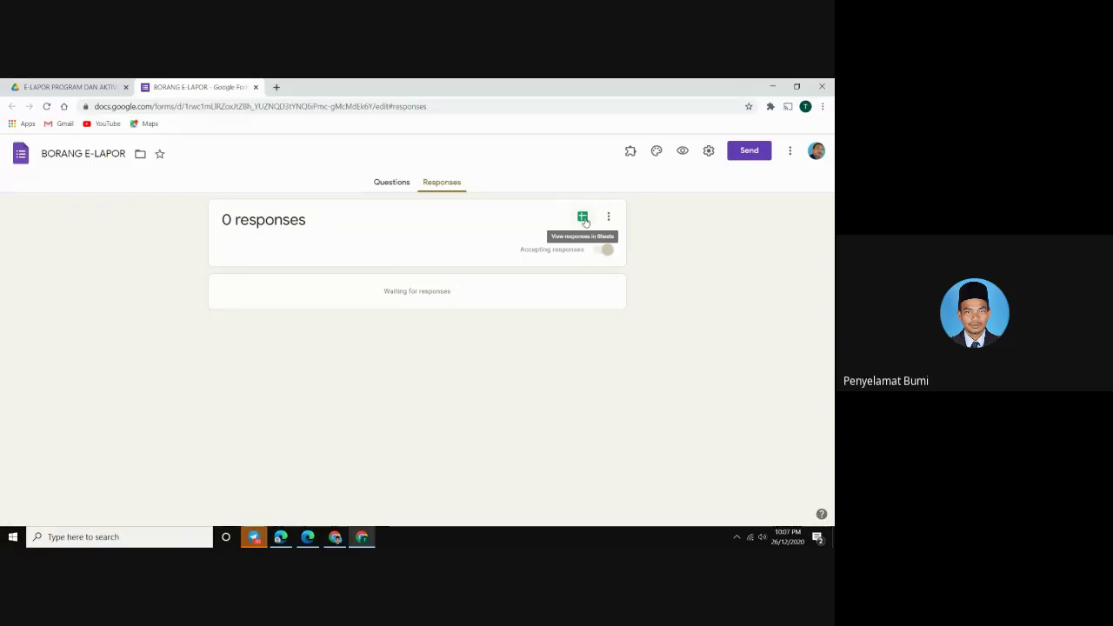
{"action": "left_click", "coordinate": [583, 217]}
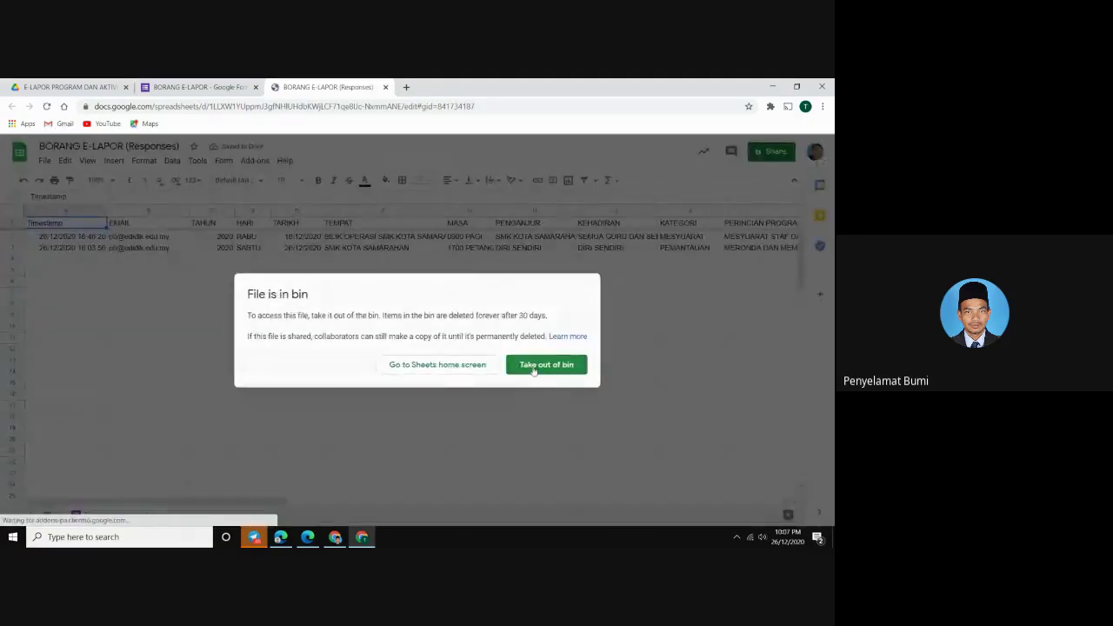
Restore the Responses spreadsheet from the bin and delete old response rows 2–4, keeping only headers
{"action": "left_click", "coordinate": [525, 367]}
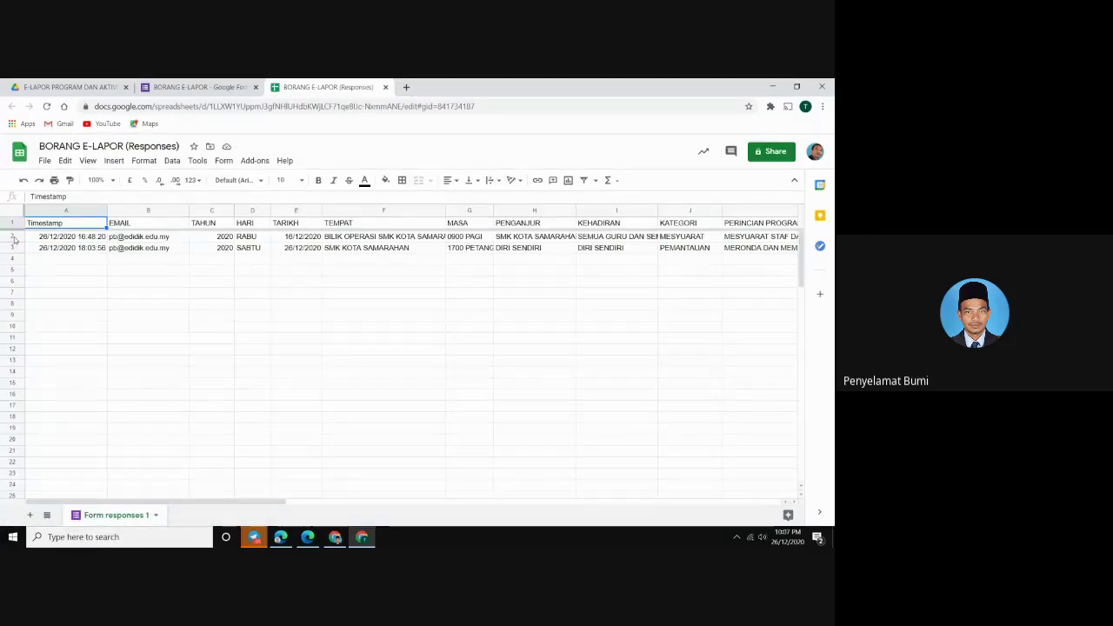
{"action": "left_click_drag", "start_coordinate": [12, 236], "coordinate": [13, 253]}
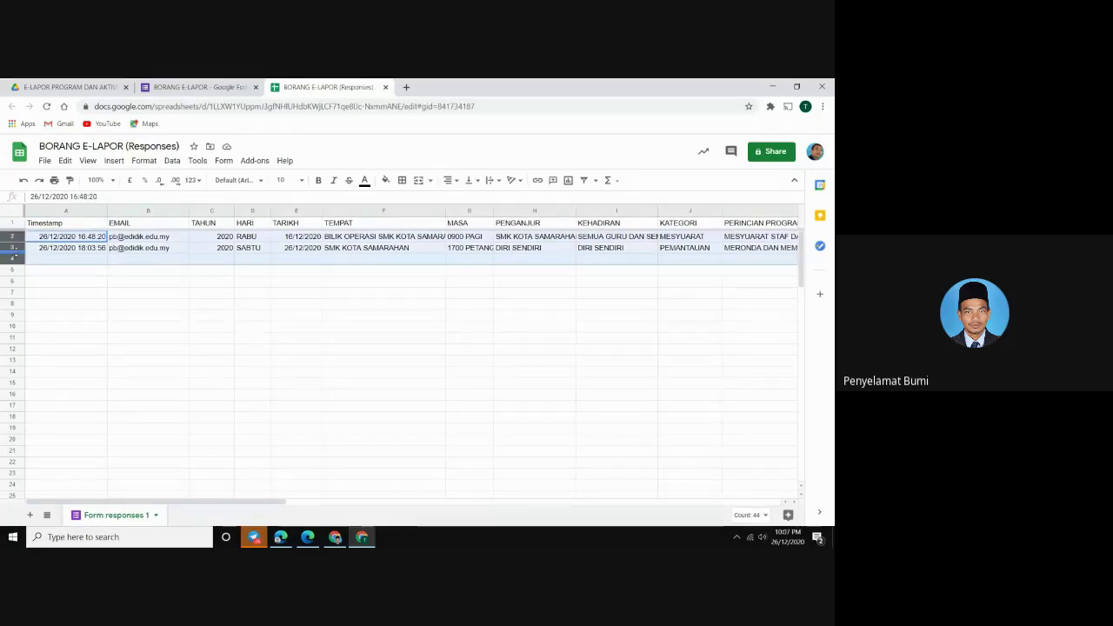
{"action": "key", "text": "Delete"}
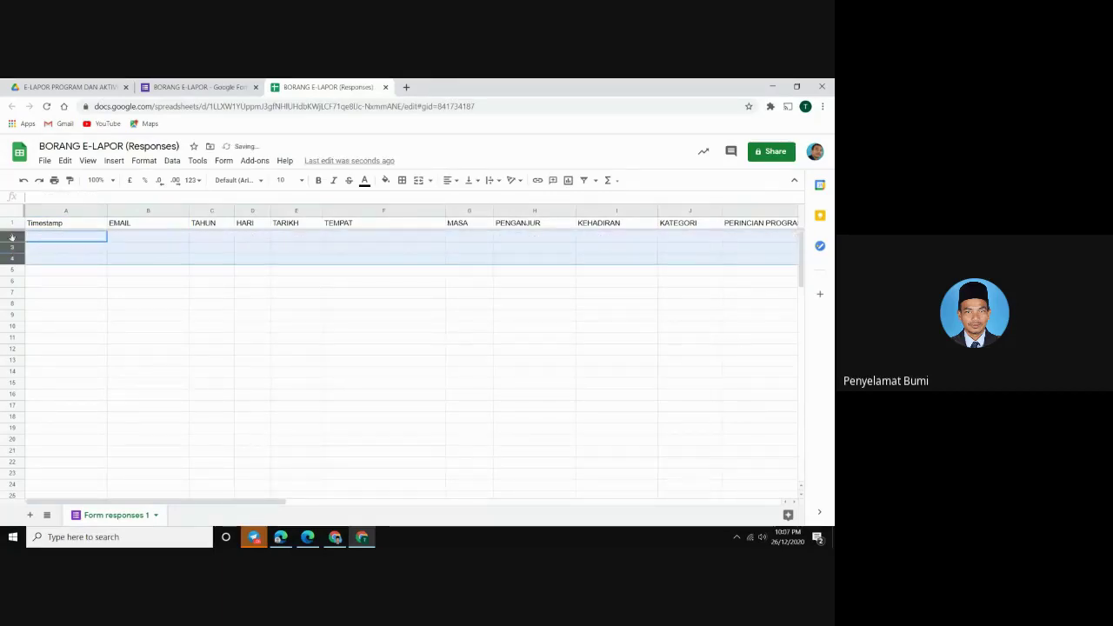
{"action": "right_click", "coordinate": [12, 236]}
{"action": "left_click", "coordinate": [61, 312]}
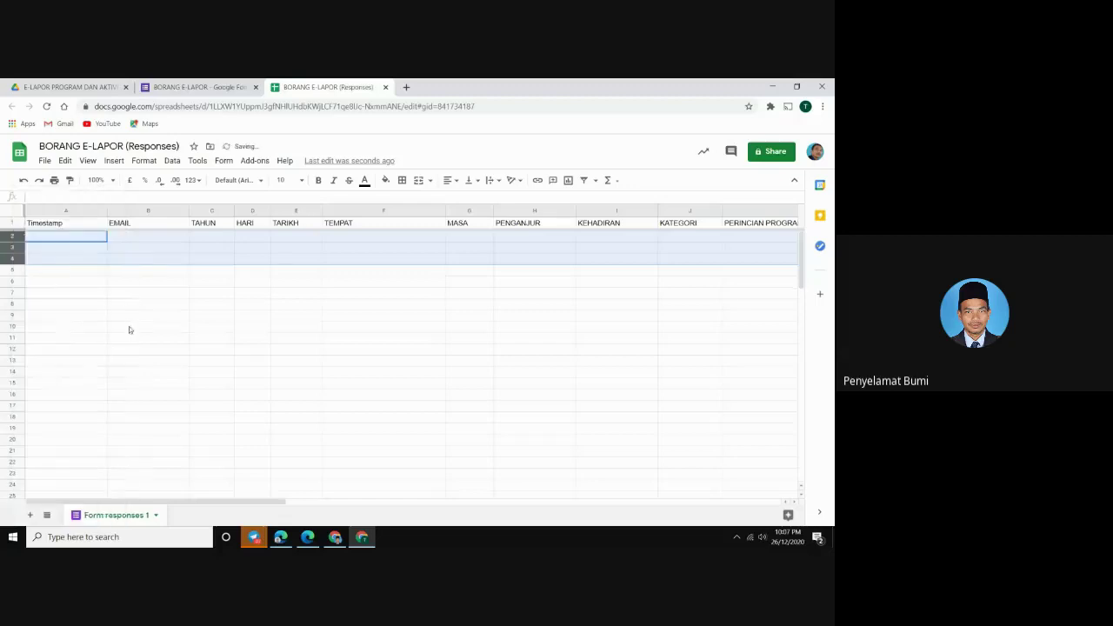
{"action": "left_click", "coordinate": [174, 336]}
{"action": "left_click", "coordinate": [60, 225]}
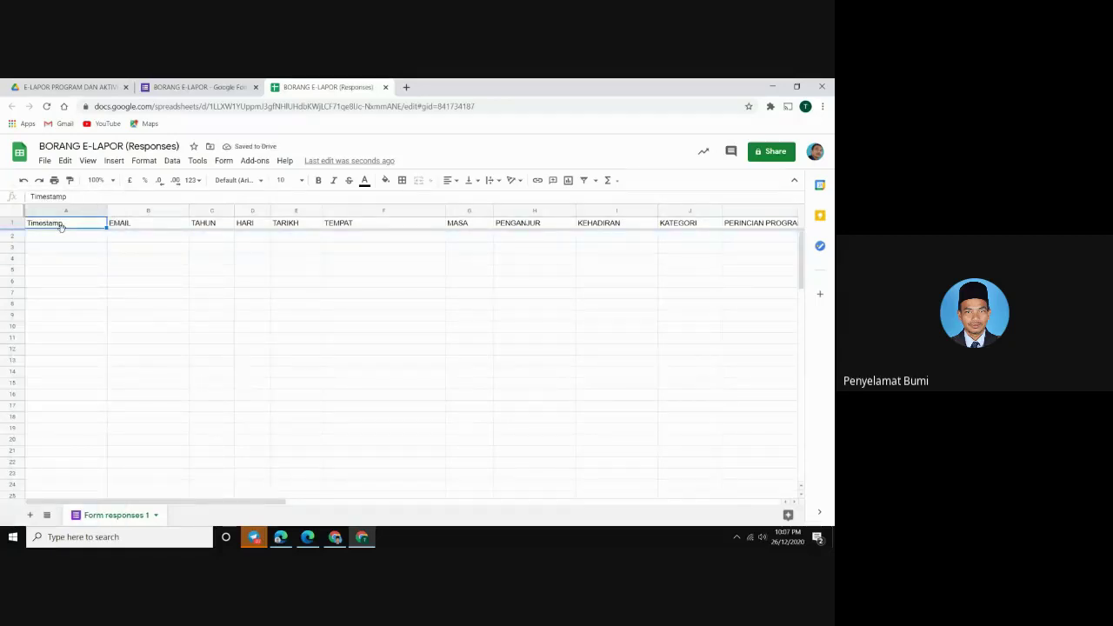
Clear the File Link, Document Studio and Status headers in columns T–W, then return to Drive
{"action": "key", "text": "Right"}
{"action": "key", "text": "Right"}
{"action": "key", "text": "Right"}
{"action": "key", "text": "Right"}
{"action": "key", "text": "Right"}
{"action": "key", "text": "Right"}
{"action": "key", "text": "Right"}
{"action": "key", "text": "Right"}
{"action": "key", "text": "Right"}
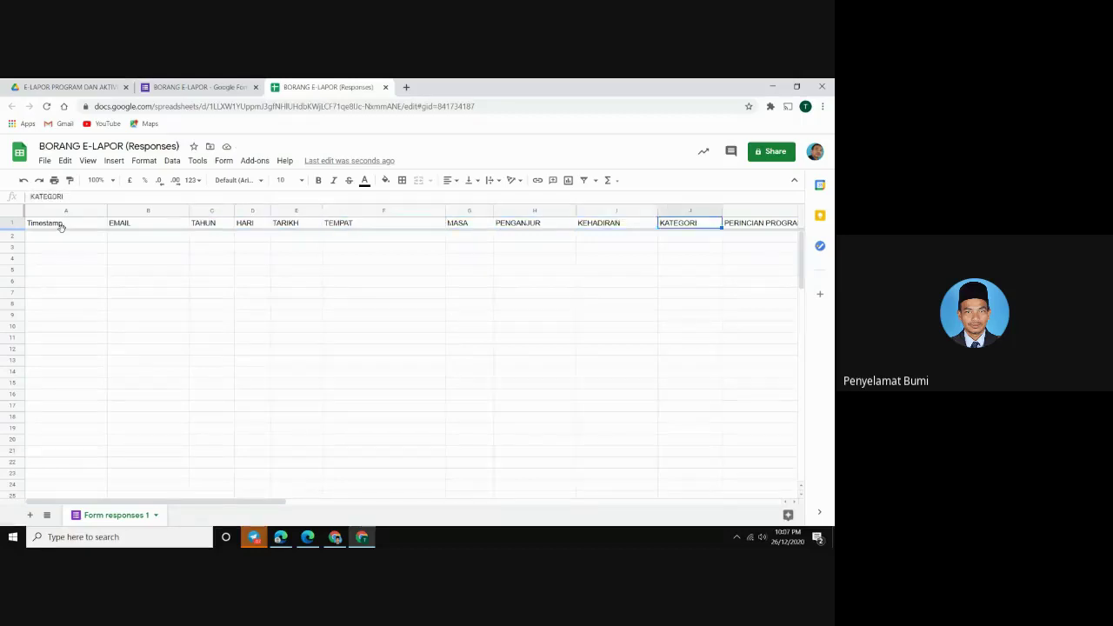
{"action": "key", "text": "Right"}
{"action": "key", "text": "Right"}
{"action": "key", "text": "Right"}
{"action": "key", "text": "Right"}
{"action": "key", "text": "Right"}
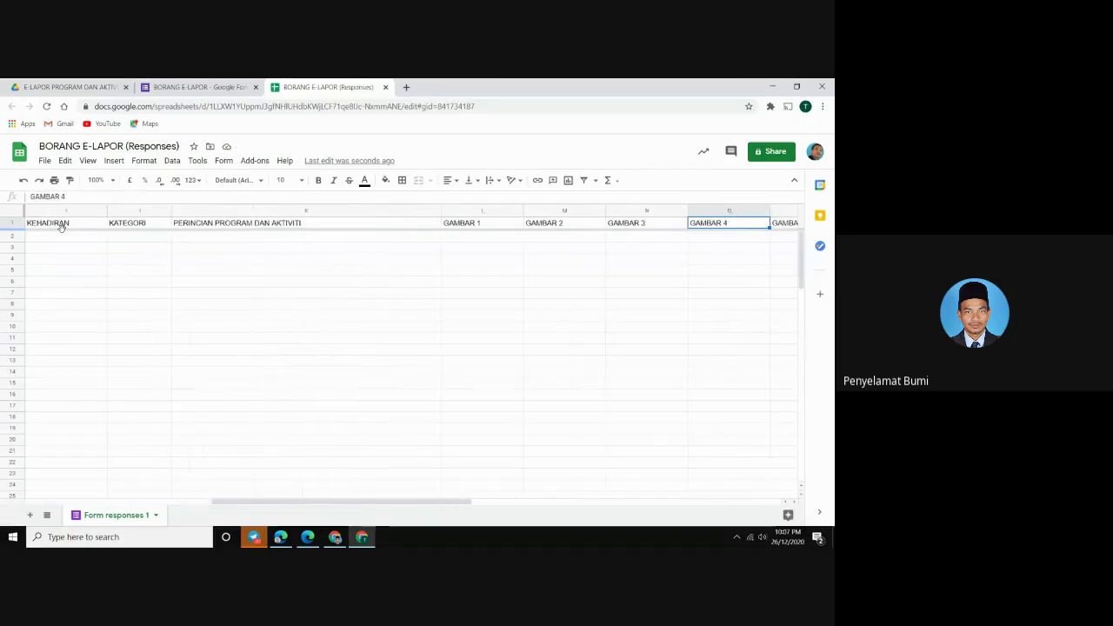
{"action": "key", "text": "Right"}
{"action": "key", "text": "Right"}
{"action": "key", "text": "Right"}
{"action": "key", "text": "Right"}
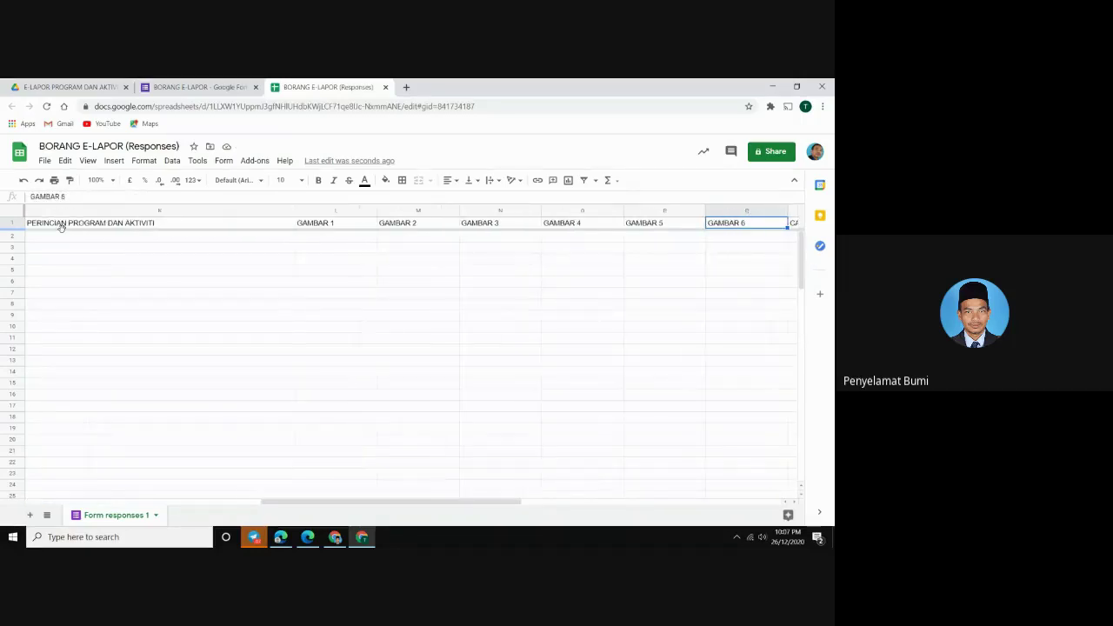
{"action": "key", "text": "Right"}
{"action": "key", "text": "Right"}
{"action": "key", "text": "Right"}
{"action": "key", "text": "Right"}
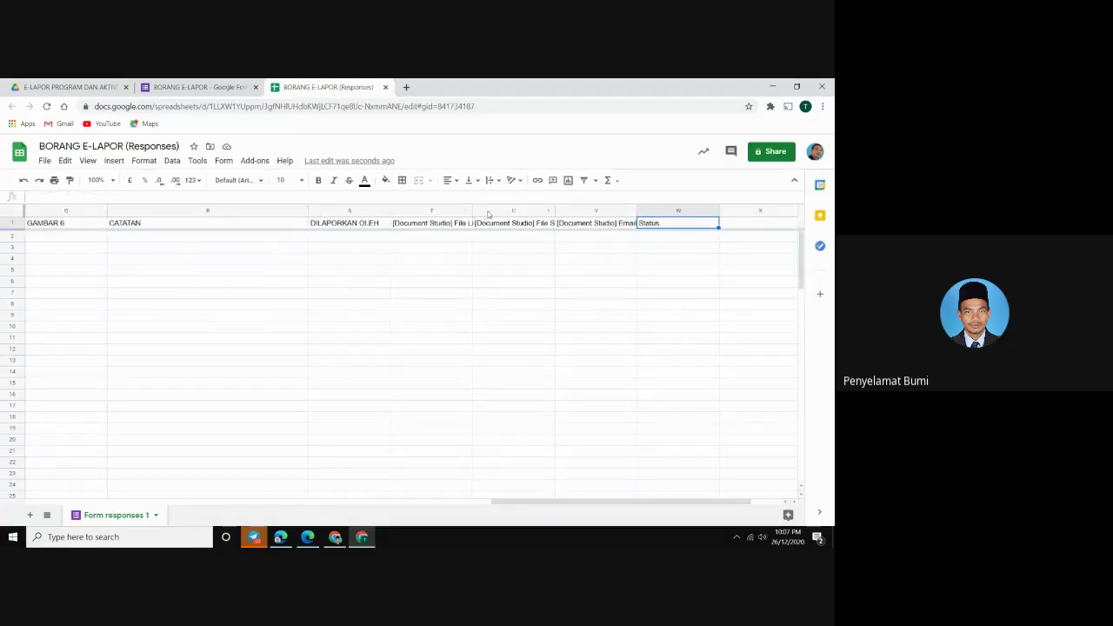
{"action": "left_click_drag", "start_coordinate": [487, 212], "coordinate": [659, 236]}
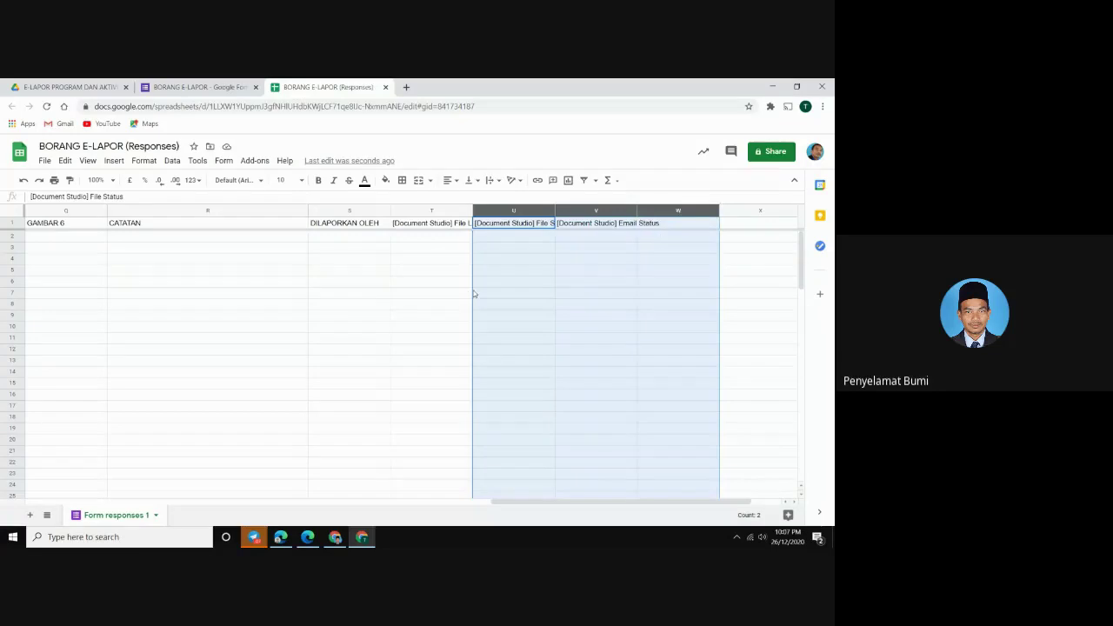
{"action": "key", "text": "Delete"}
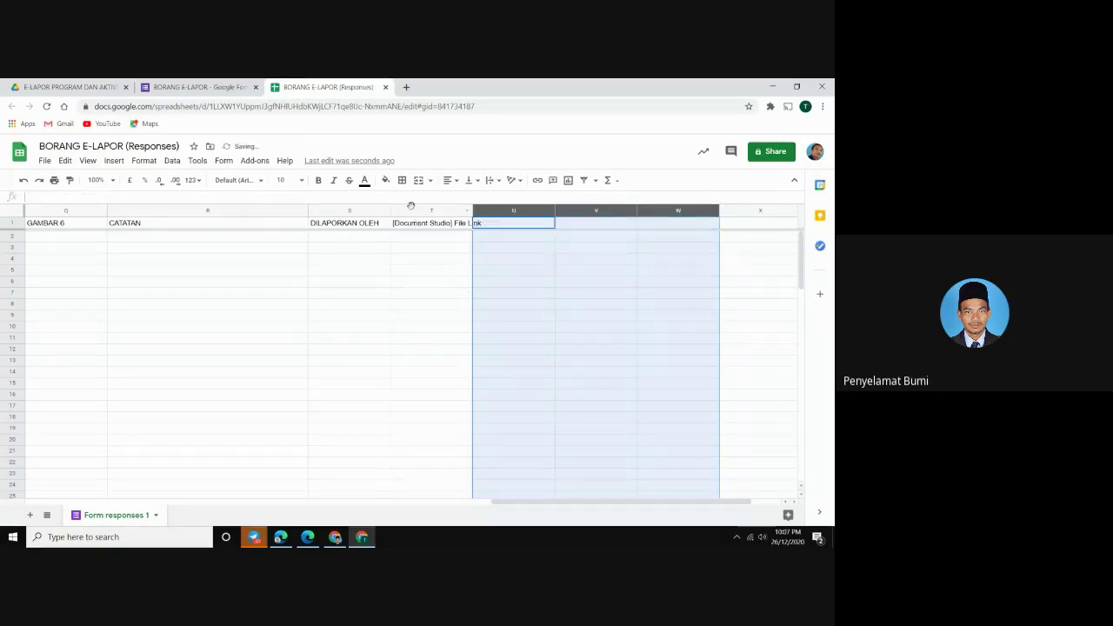
{"action": "left_click", "coordinate": [410, 209]}
{"action": "key", "text": "Delete"}
{"action": "left_click", "coordinate": [333, 303]}
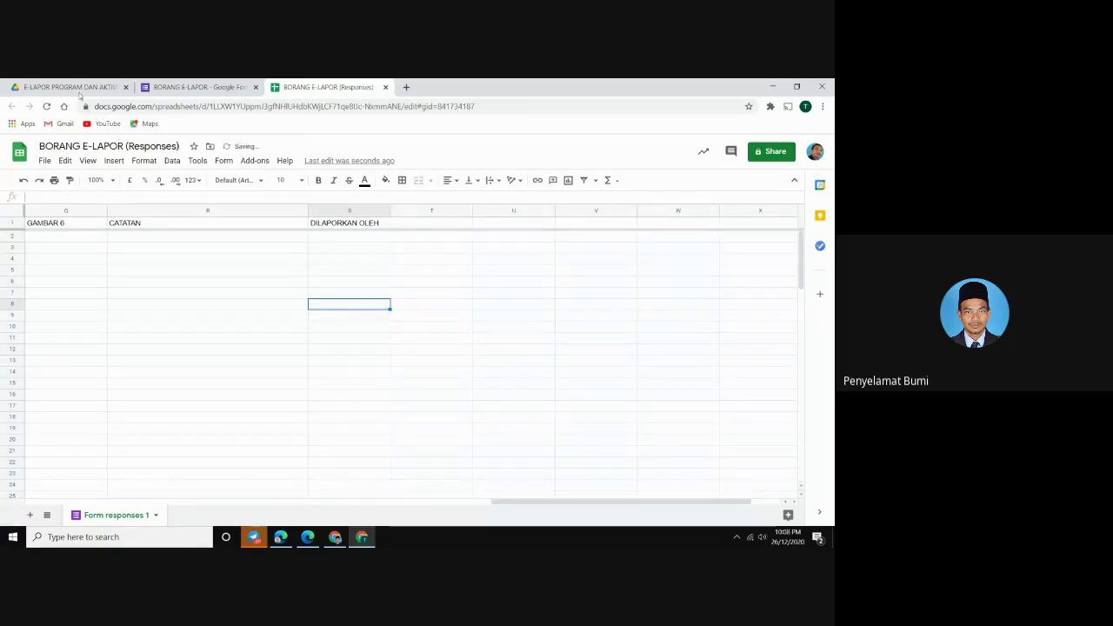
{"action": "left_click", "coordinate": [79, 89]}
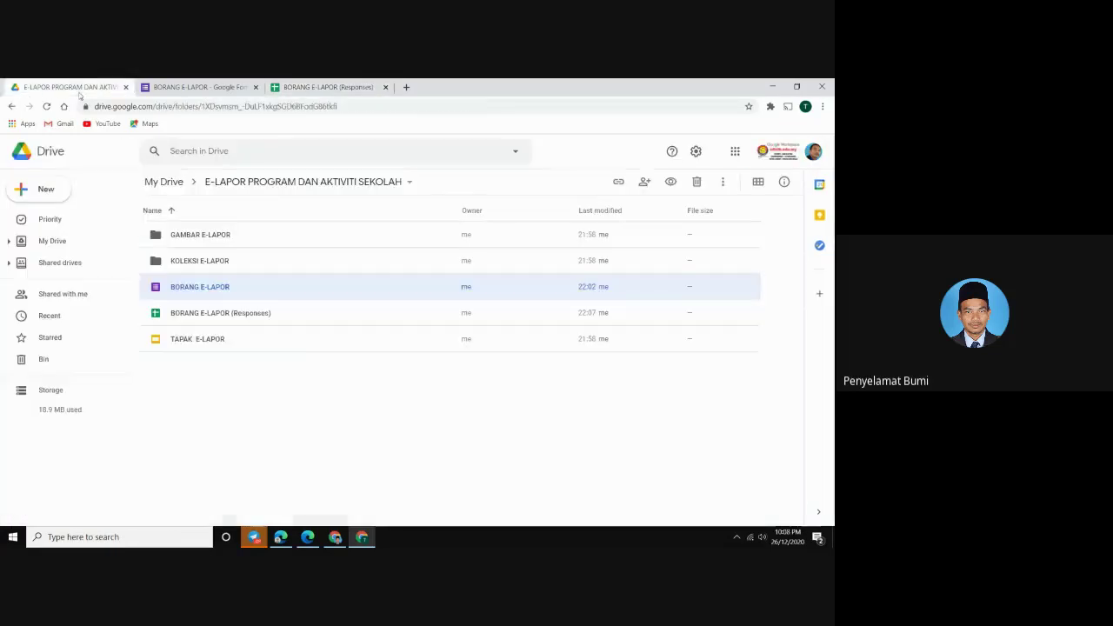
Open the TAPAK E-LAPOR template in Google Slides and zoom the slide to 100%
{"action": "double_click", "coordinate": [200, 341]}
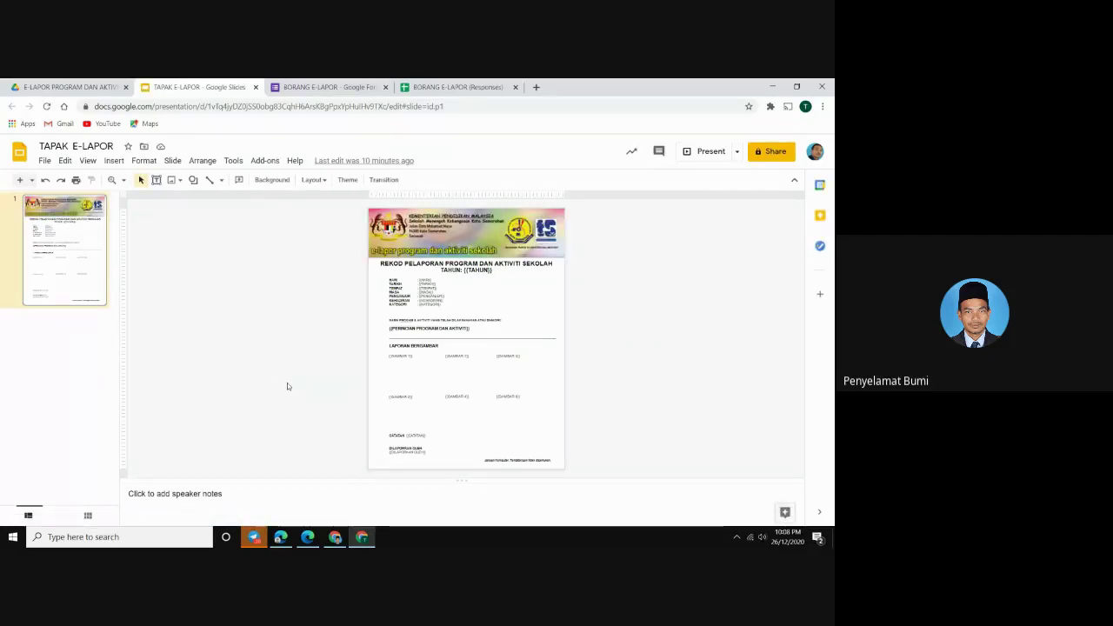
{"action": "left_click", "coordinate": [88, 162]}
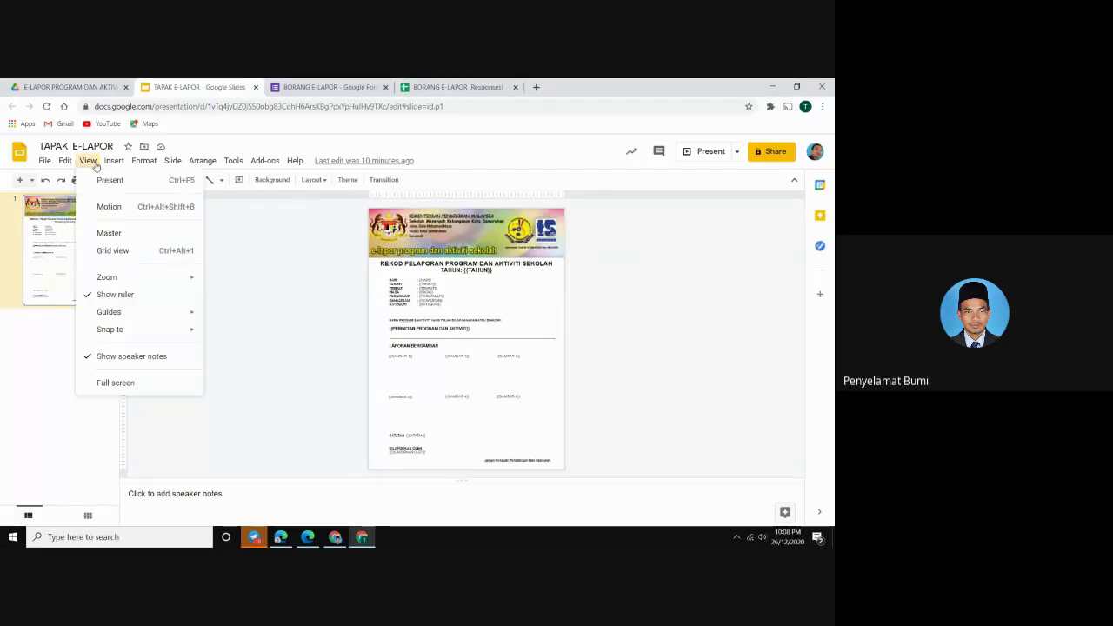
{"action": "mouse_move", "coordinate": [178, 278]}
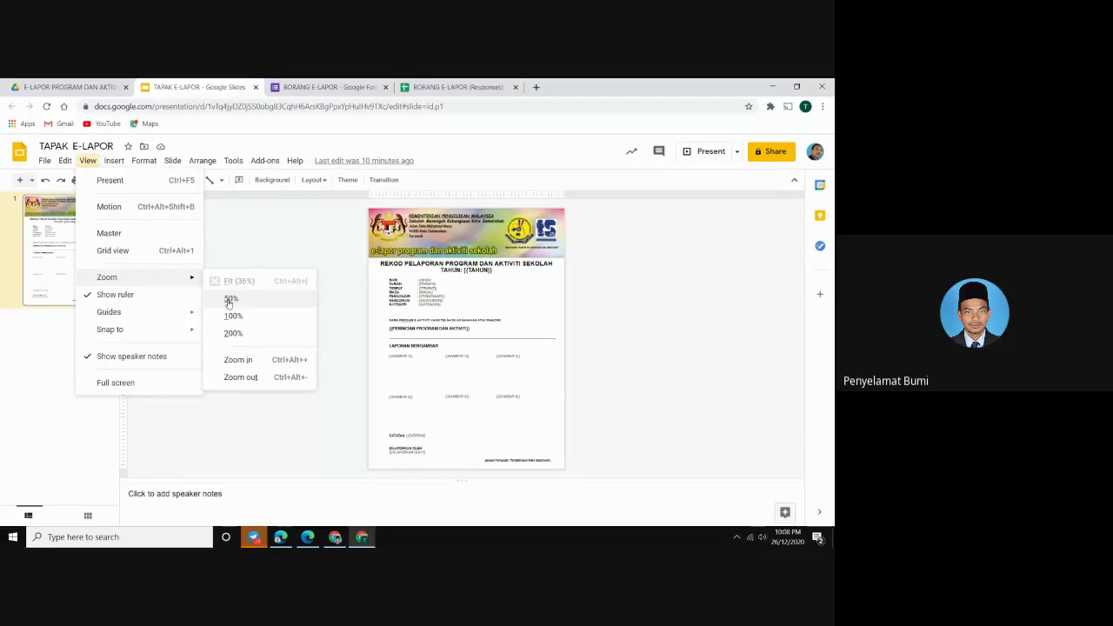
{"action": "left_click", "coordinate": [232, 315]}
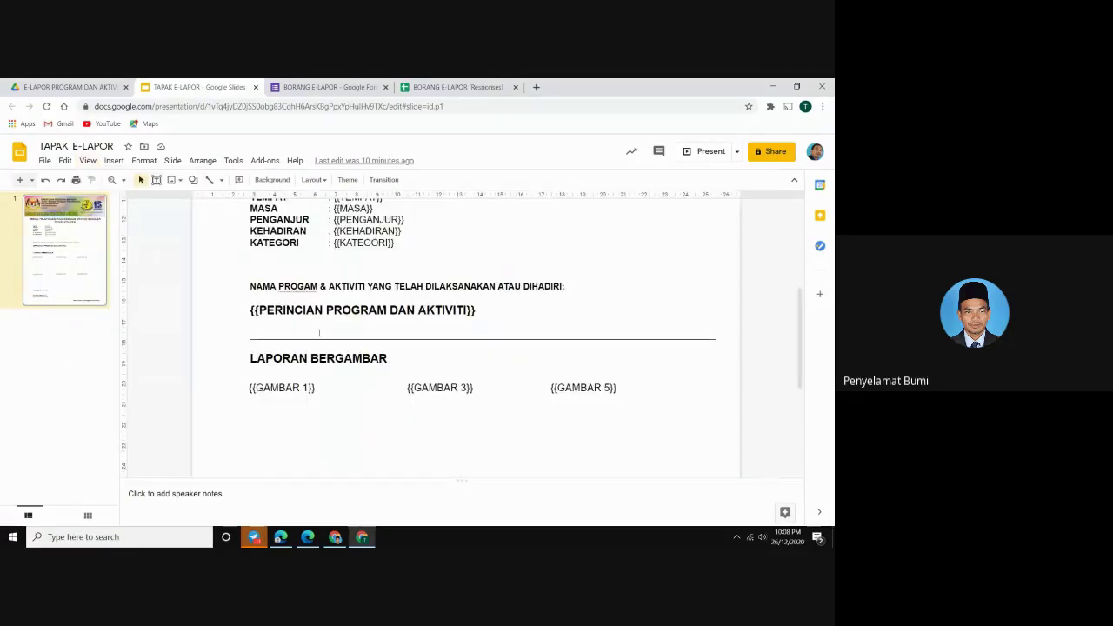
Scroll through the slide to review placeholders like {{TAHUN}} and {{HARI}} down to DILAPORKAN OLEH
{"action": "scroll", "coordinate": [320, 333], "scroll_direction": "up", "scroll_amount": 5}
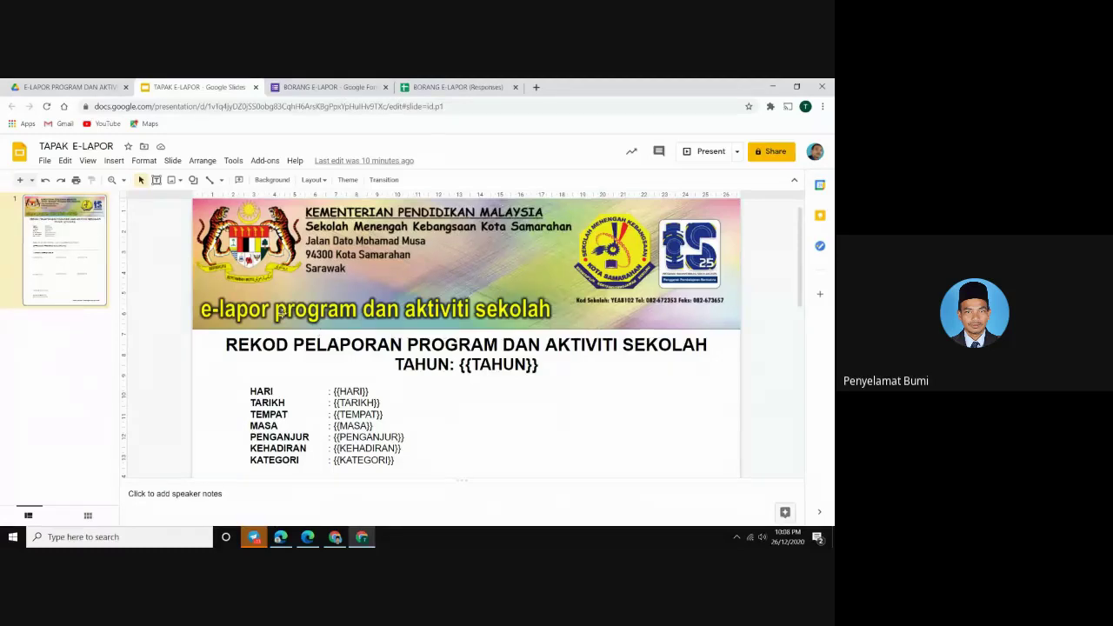
{"action": "scroll", "coordinate": [326, 315], "scroll_direction": "down", "scroll_amount": 1}
{"action": "scroll", "coordinate": [487, 310], "scroll_direction": "down", "scroll_amount": 1}
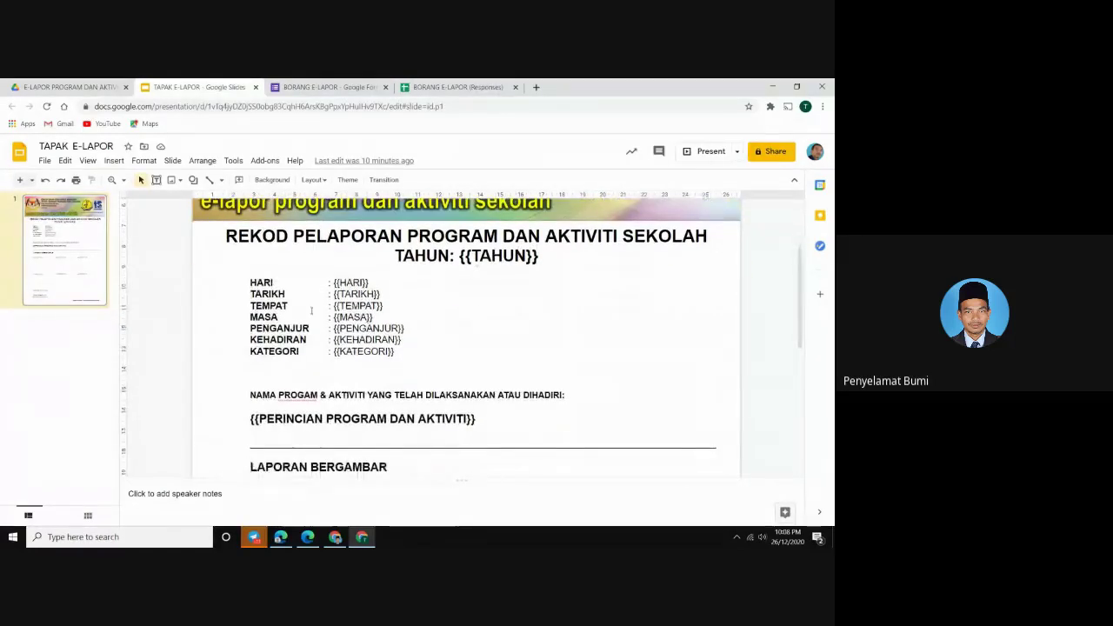
{"action": "scroll", "coordinate": [356, 312], "scroll_direction": "down", "scroll_amount": 1}
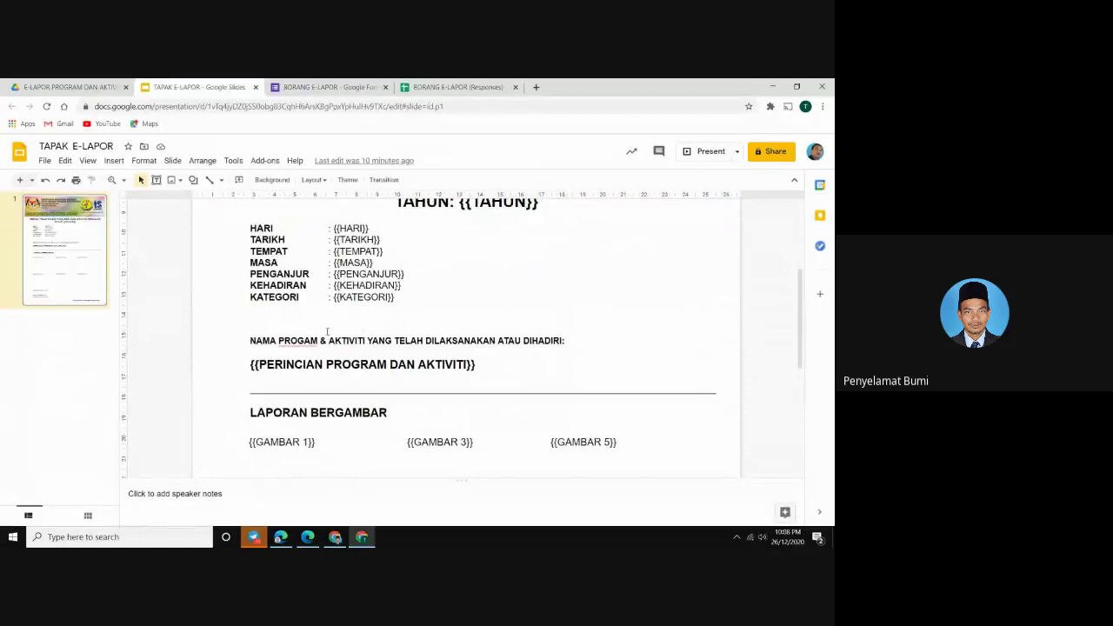
{"action": "scroll", "coordinate": [327, 331], "scroll_direction": "down", "scroll_amount": 1}
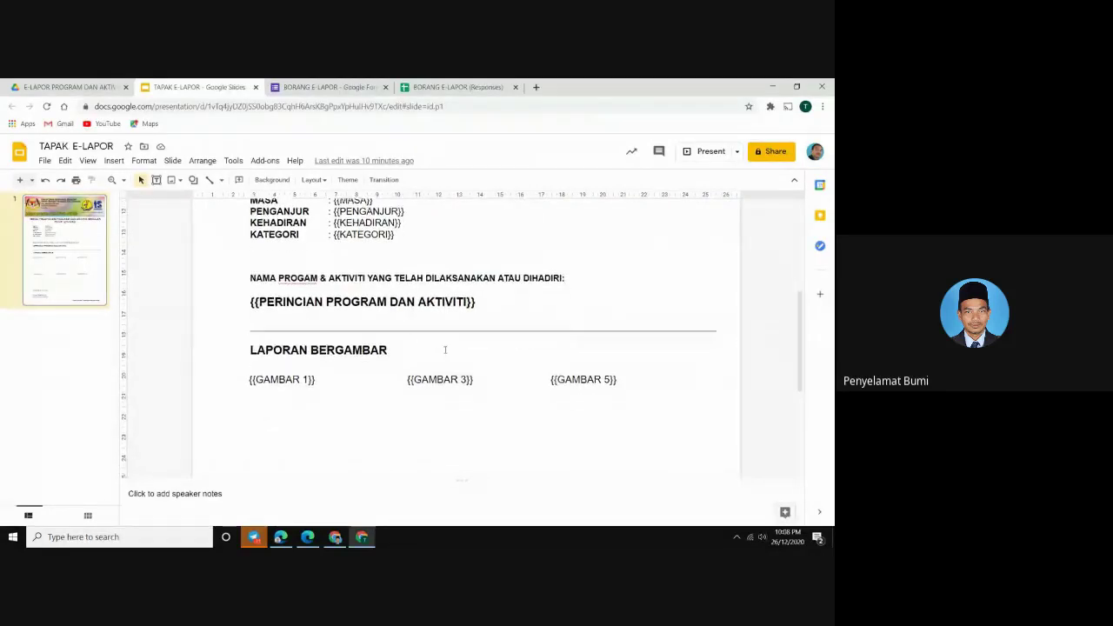
{"action": "scroll", "coordinate": [444, 349], "scroll_direction": "down", "scroll_amount": 2}
{"action": "scroll", "coordinate": [447, 350], "scroll_direction": "down", "scroll_amount": 1}
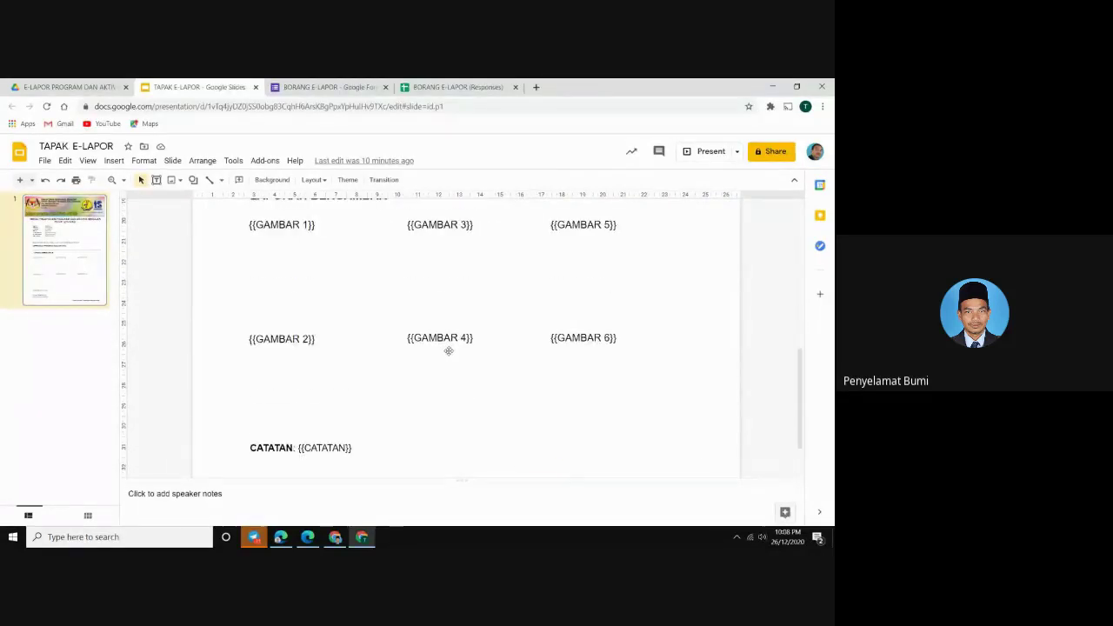
{"action": "scroll", "coordinate": [448, 351], "scroll_direction": "down", "scroll_amount": 2}
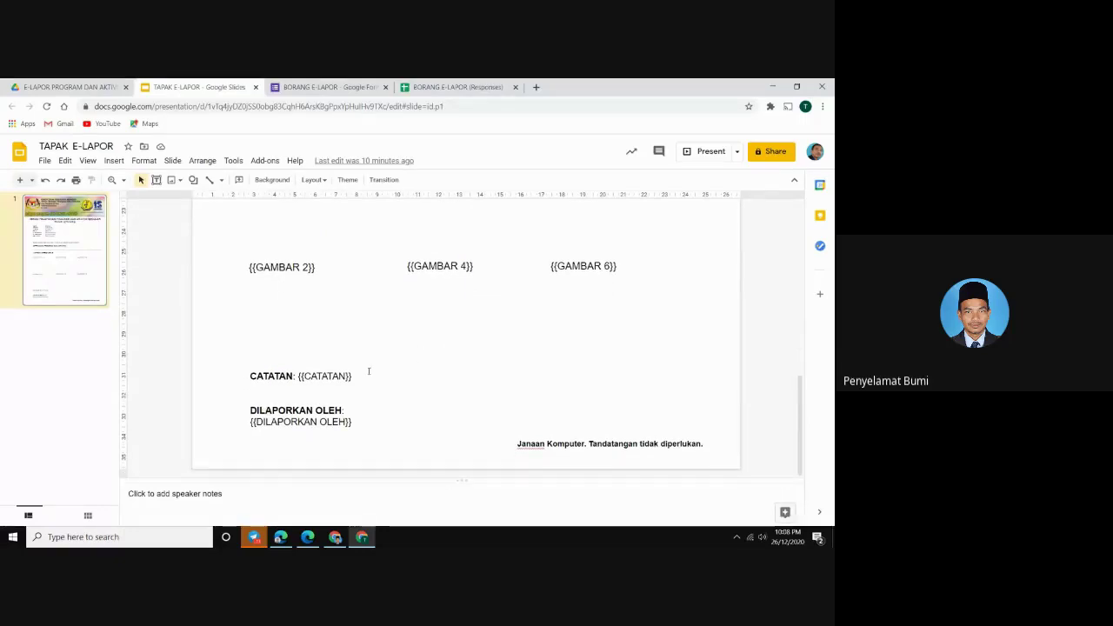
{"action": "scroll", "coordinate": [368, 371], "scroll_direction": "up", "scroll_amount": 3}
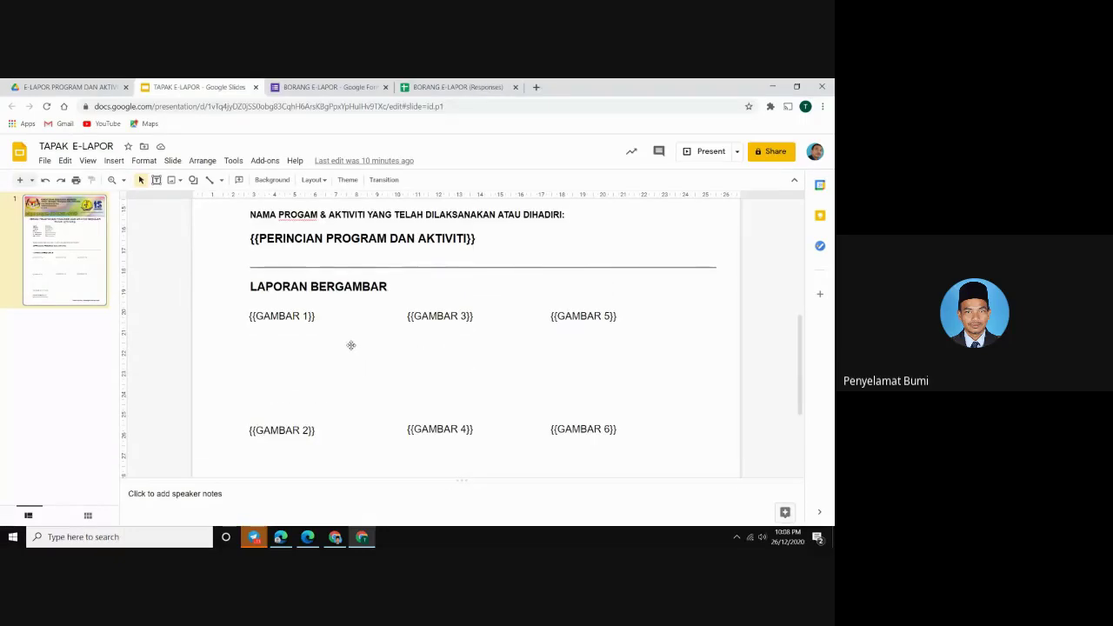
{"action": "scroll", "coordinate": [352, 345], "scroll_direction": "up", "scroll_amount": 3}
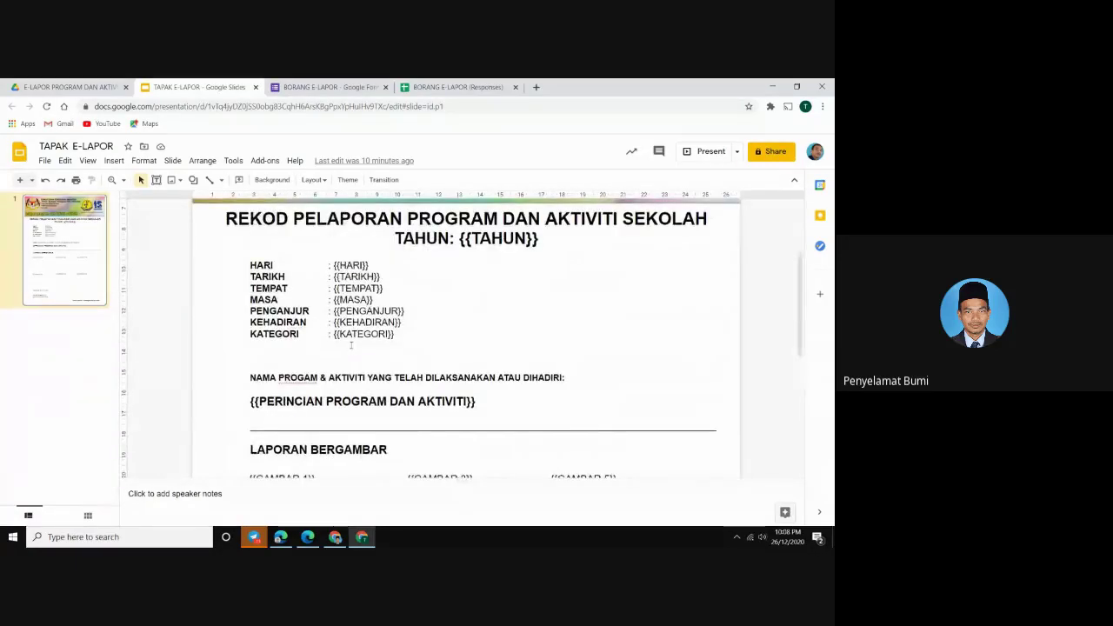
{"action": "scroll", "coordinate": [351, 345], "scroll_direction": "up", "scroll_amount": 3}
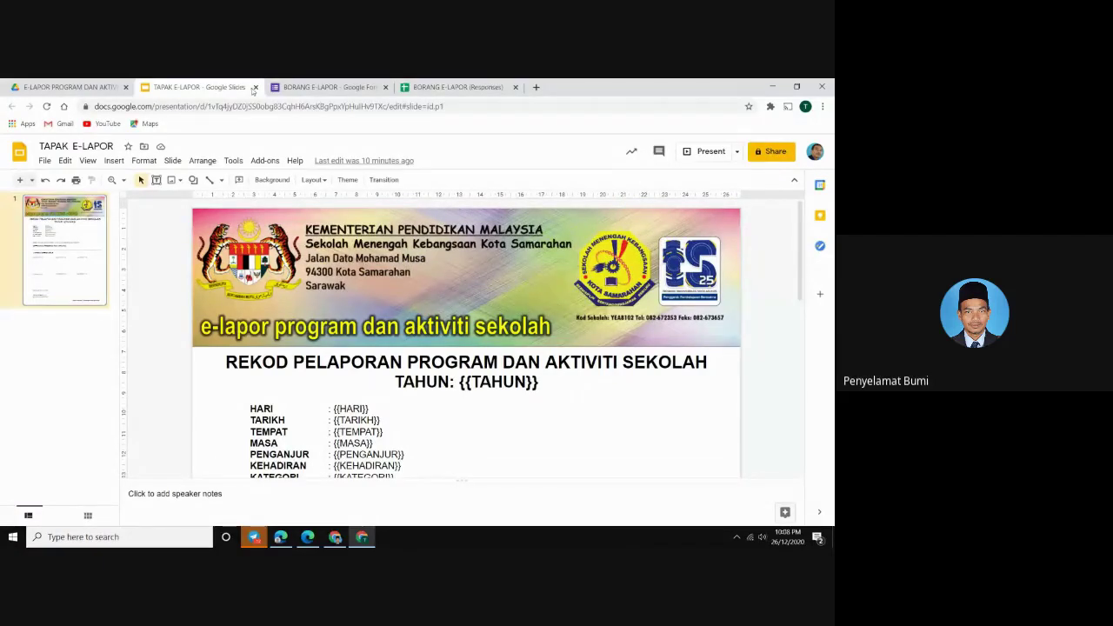
Step through the response headers from DILAPORKAN OLEH in S1 back to Timestamp in A1, then view form Responses
{"action": "left_click", "coordinate": [449, 88]}
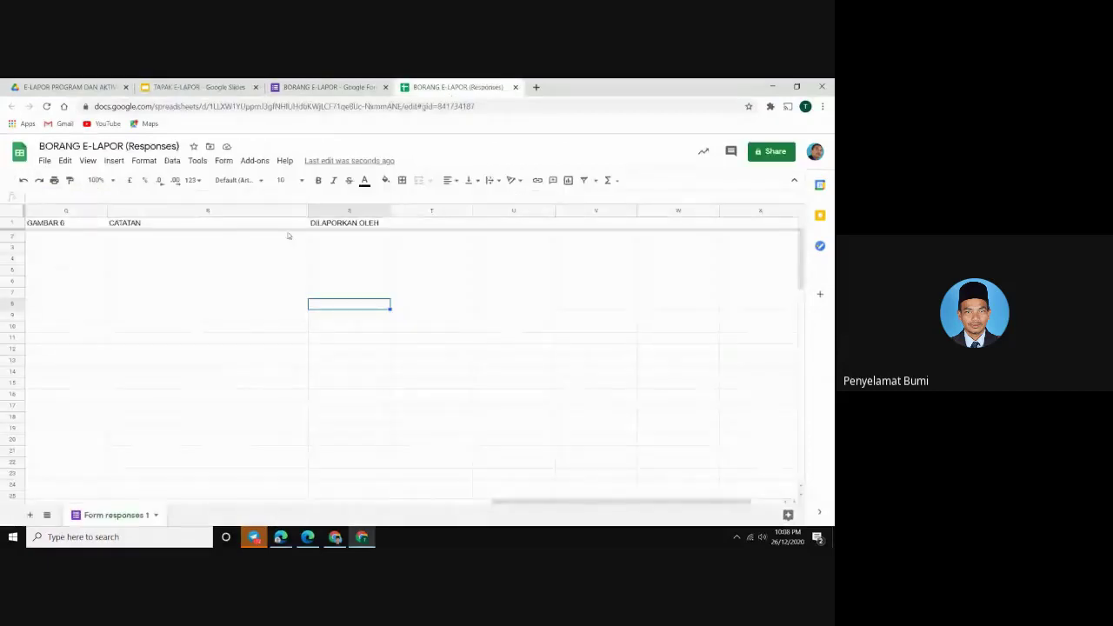
{"action": "left_click", "coordinate": [324, 223]}
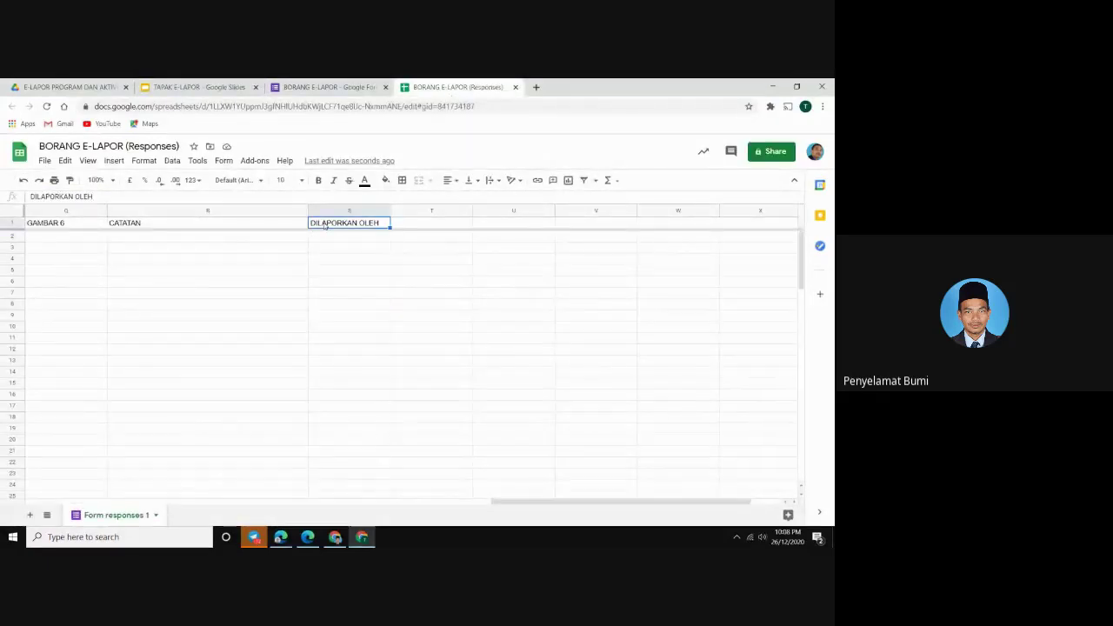
{"action": "key", "text": "Left"}
{"action": "key", "text": "Left"}
{"action": "key", "text": "Left"}
{"action": "key", "text": "Left"}
{"action": "key", "text": "Left"}
{"action": "key", "text": "Left"}
{"action": "key", "text": "Left"}
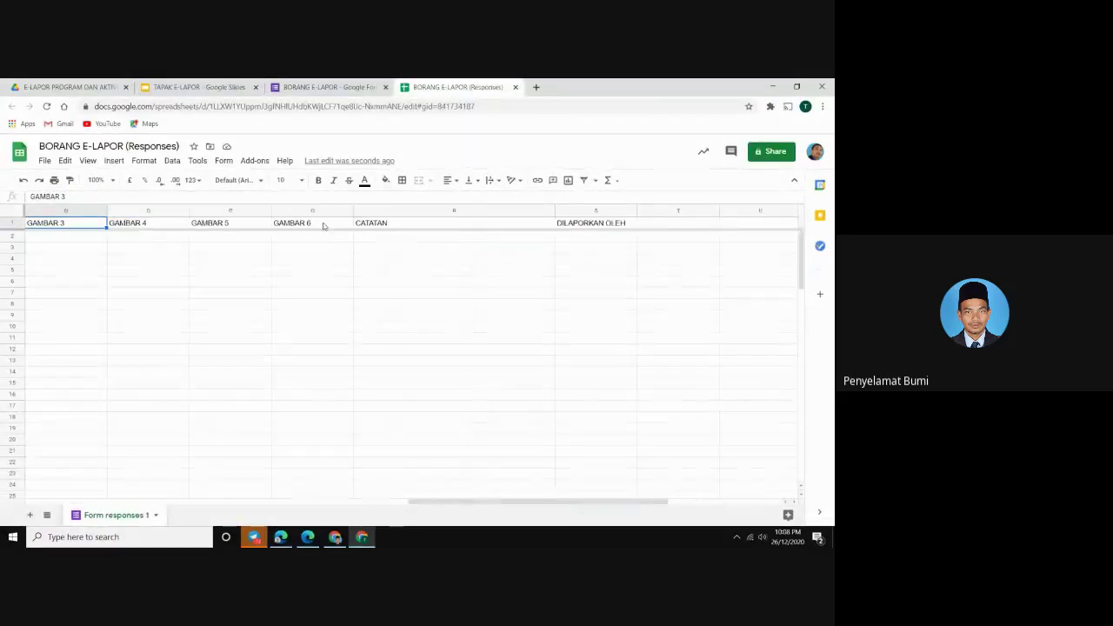
{"action": "key", "text": "Left"}
{"action": "key", "text": "Left"}
{"action": "key", "text": "Left"}
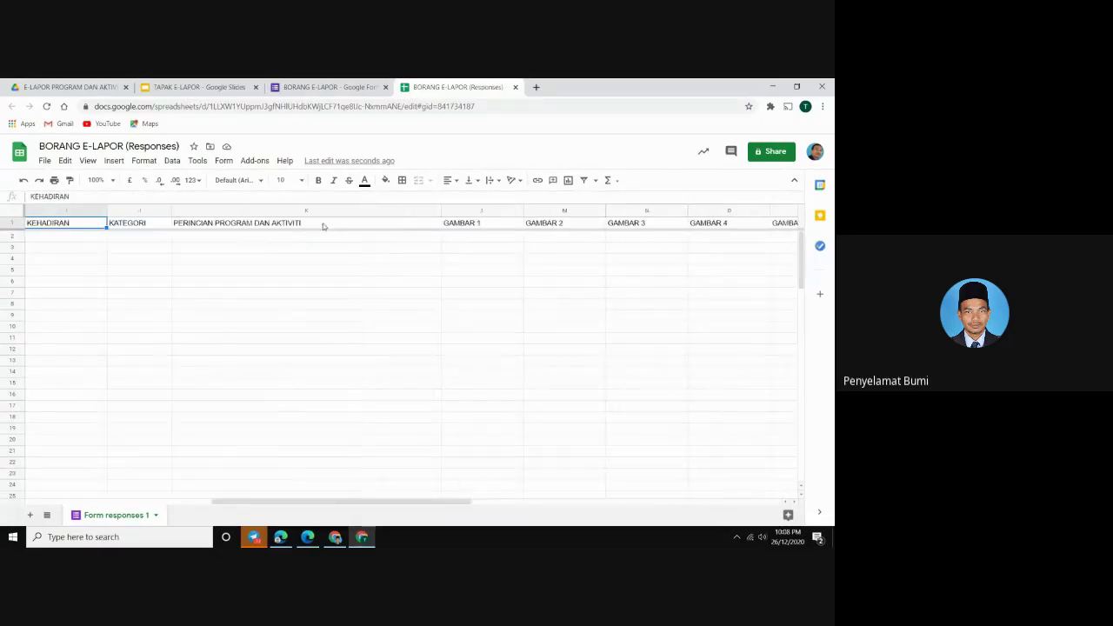
{"action": "key", "text": "Left"}
{"action": "key", "text": "Left"}
{"action": "key", "text": "Left"}
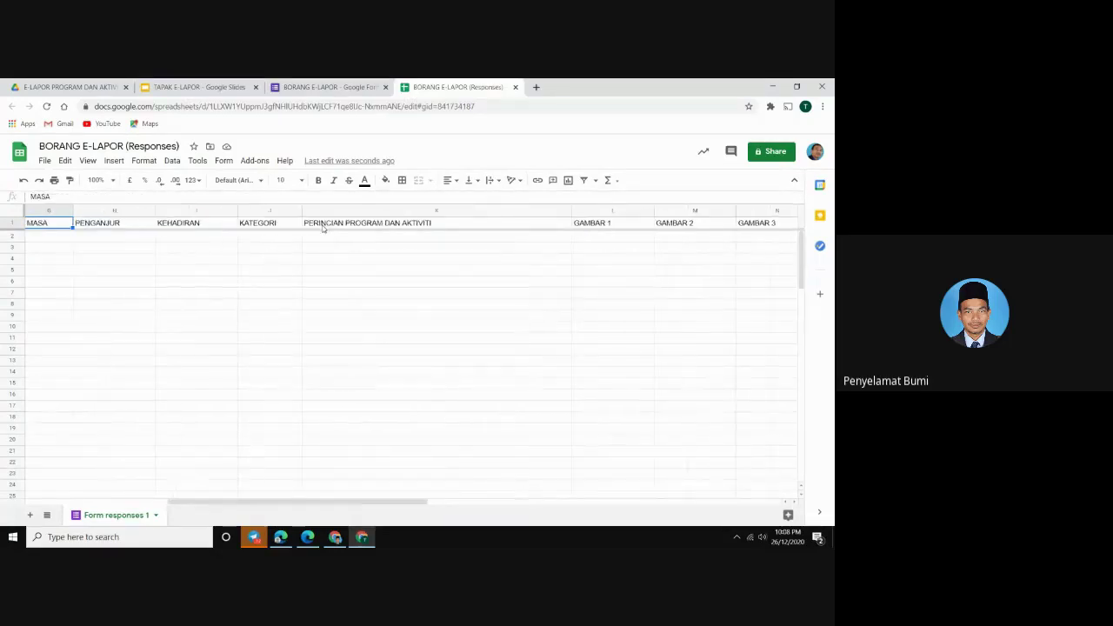
{"action": "key", "text": "Left"}
{"action": "key", "text": "Left"}
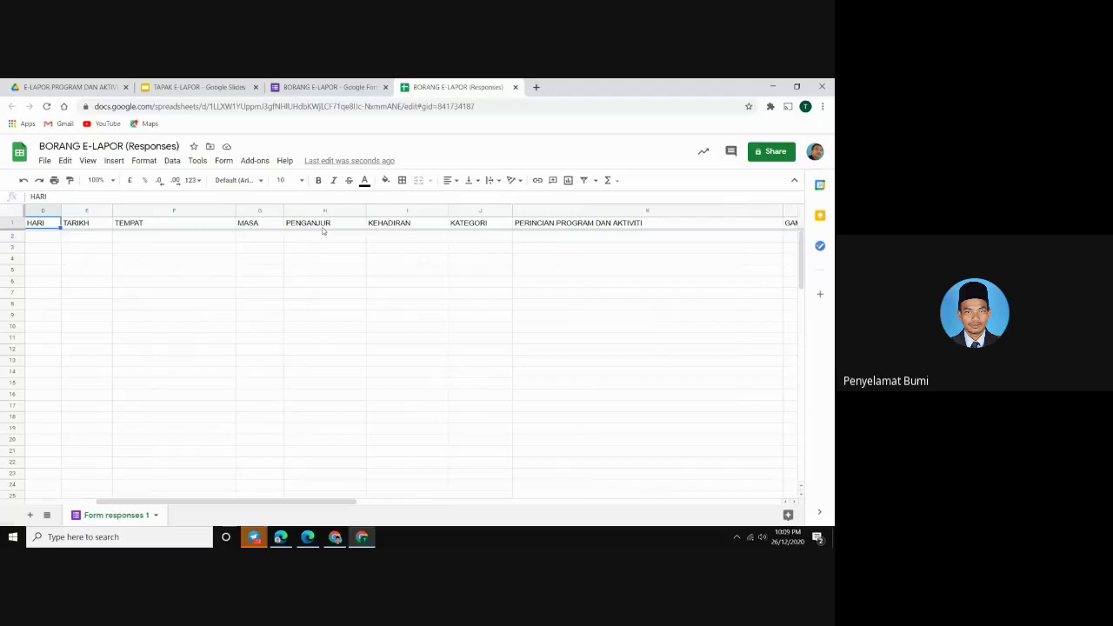
{"action": "key", "text": "Left"}
{"action": "key", "text": "Left"}
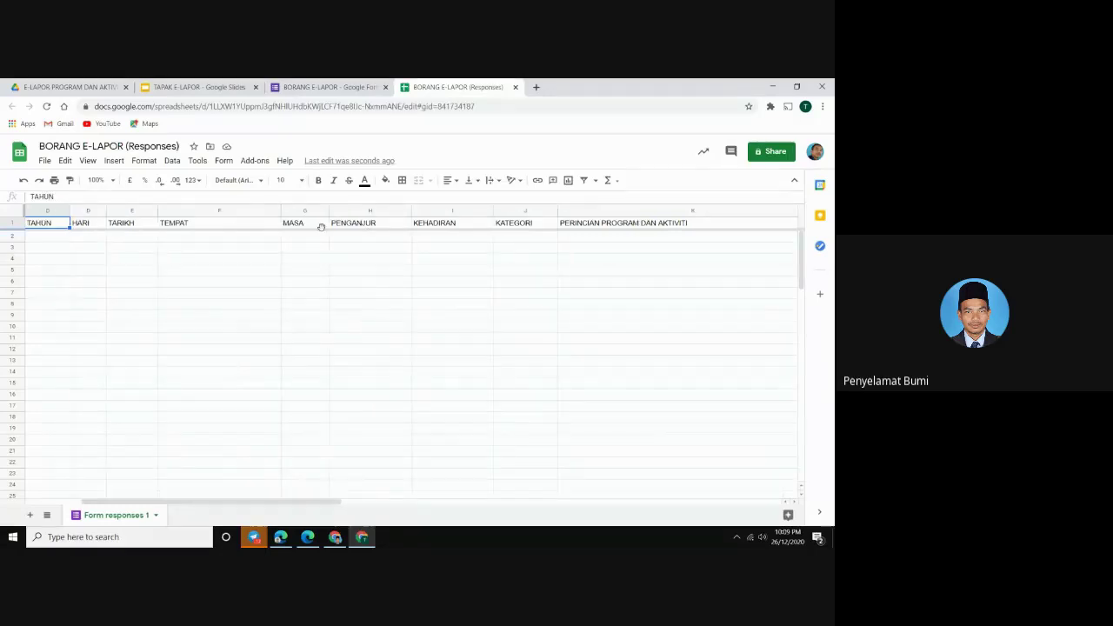
{"action": "key", "text": "Left"}
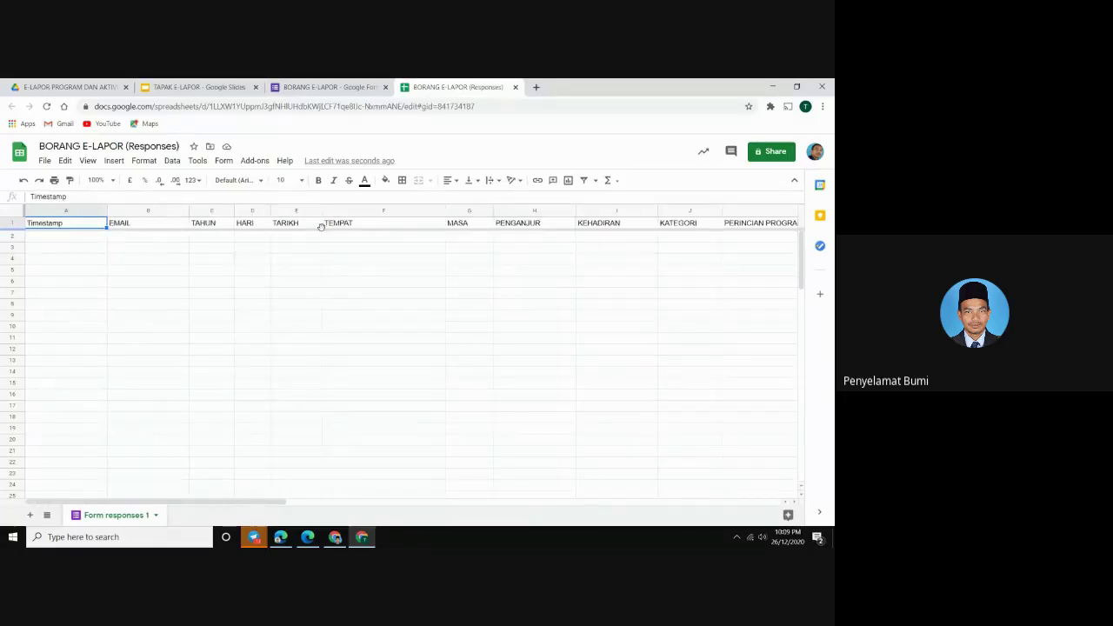
{"action": "left_click", "coordinate": [320, 88]}
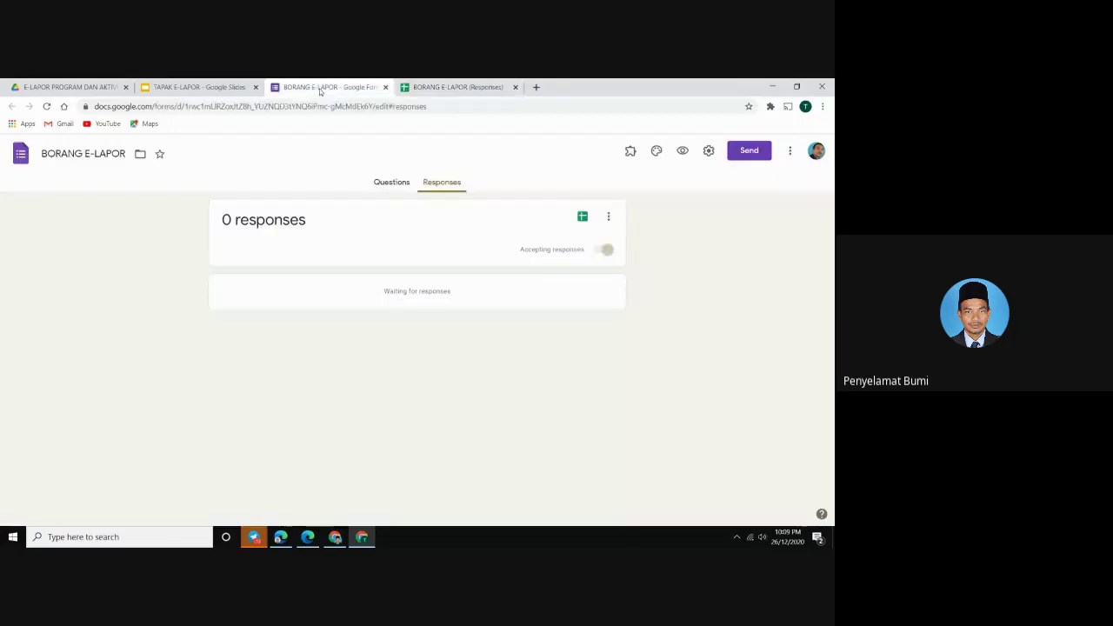
Close the Forms and TAPAK E-LAPOR tabs and return to the BORANG E-LAPOR (Responses) sheet
{"action": "left_click", "coordinate": [386, 88]}
{"action": "left_click", "coordinate": [194, 90]}
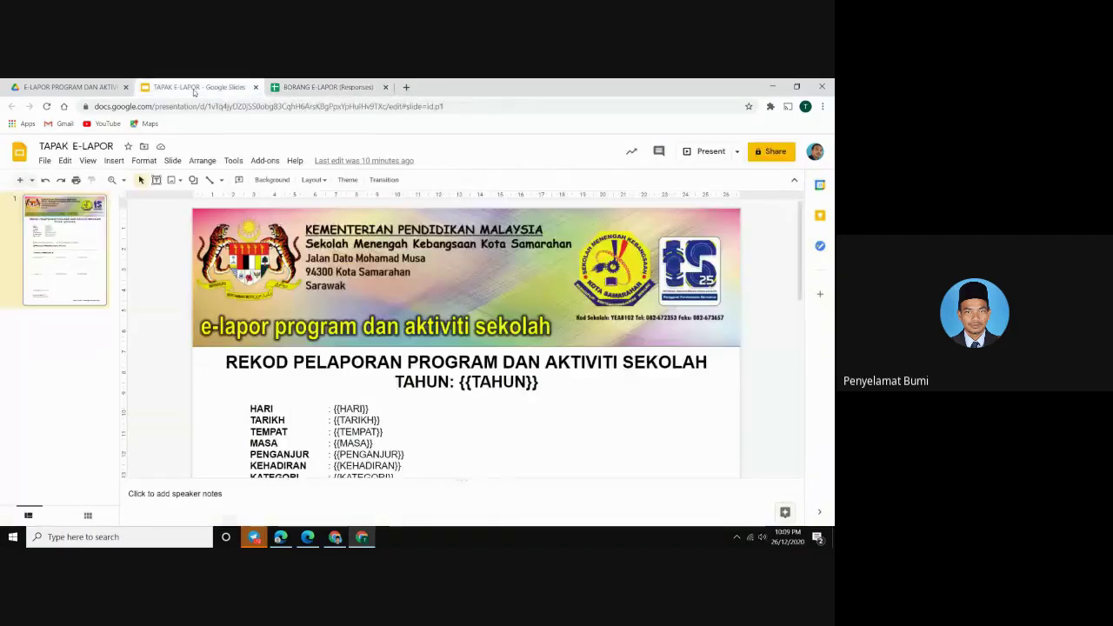
{"action": "left_click", "coordinate": [256, 87]}
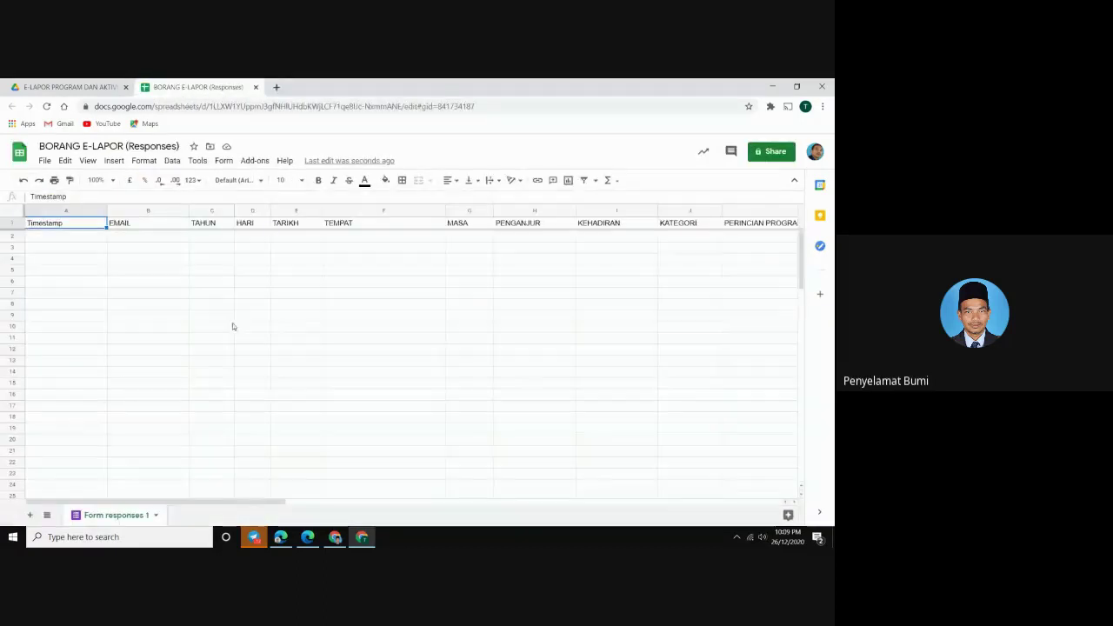
{"action": "left_click", "coordinate": [91, 88]}
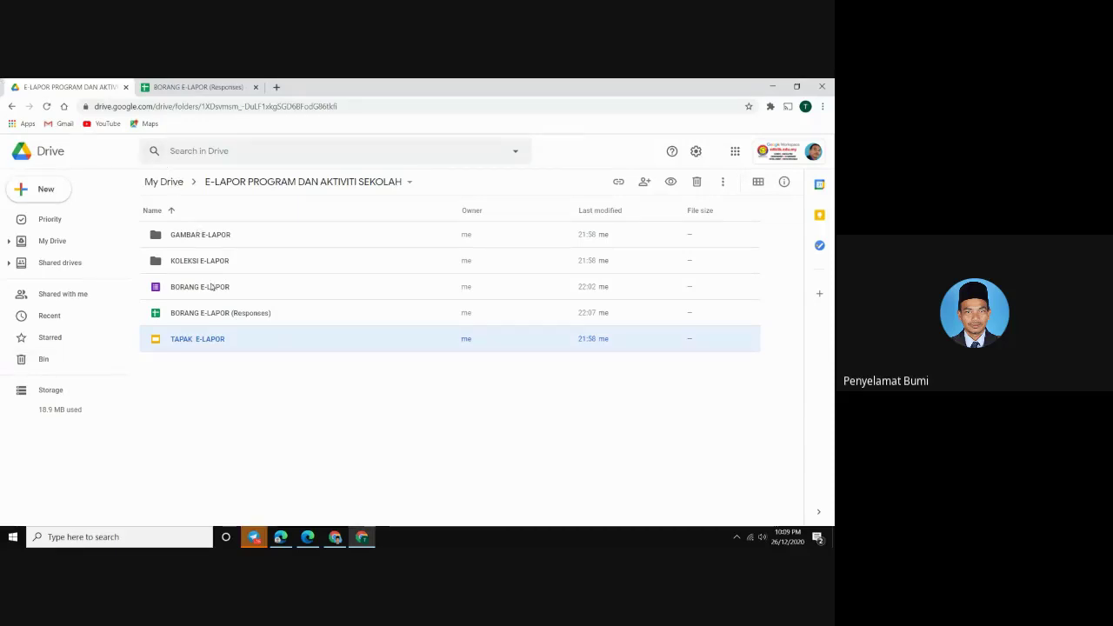
{"action": "left_click", "coordinate": [198, 87]}
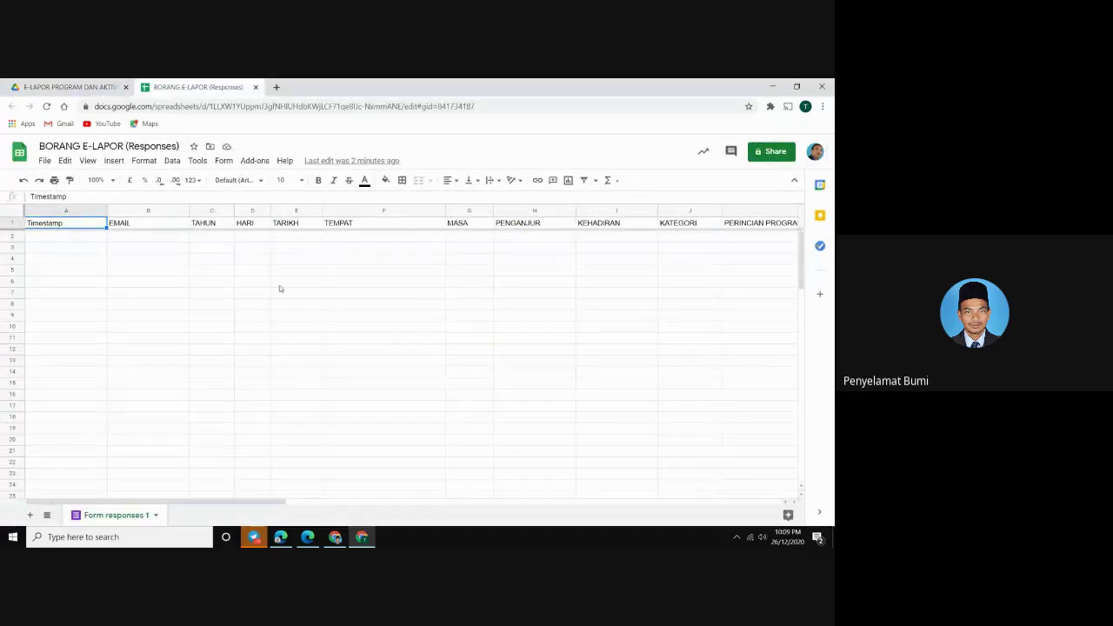
Glance at the Add-ons list and response columns without changes, then return to the E-LAPOR Drive folder
{"action": "left_click", "coordinate": [254, 161]}
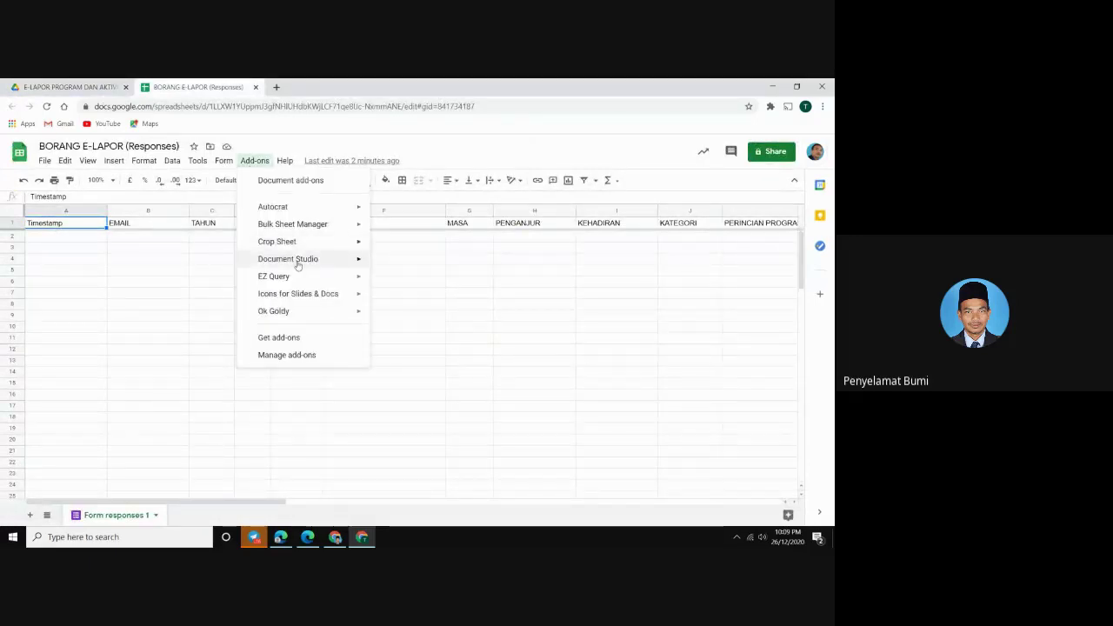
{"action": "mouse_move", "coordinate": [298, 261]}
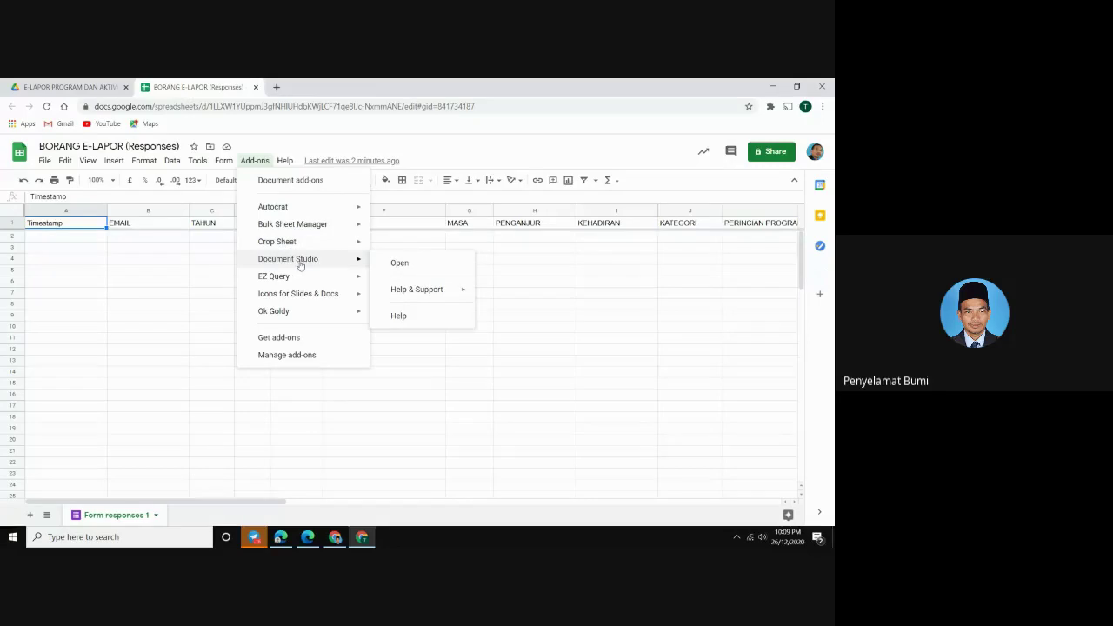
{"action": "left_click", "coordinate": [169, 363]}
{"action": "left_click_drag", "start_coordinate": [243, 503], "coordinate": [220, 479]}
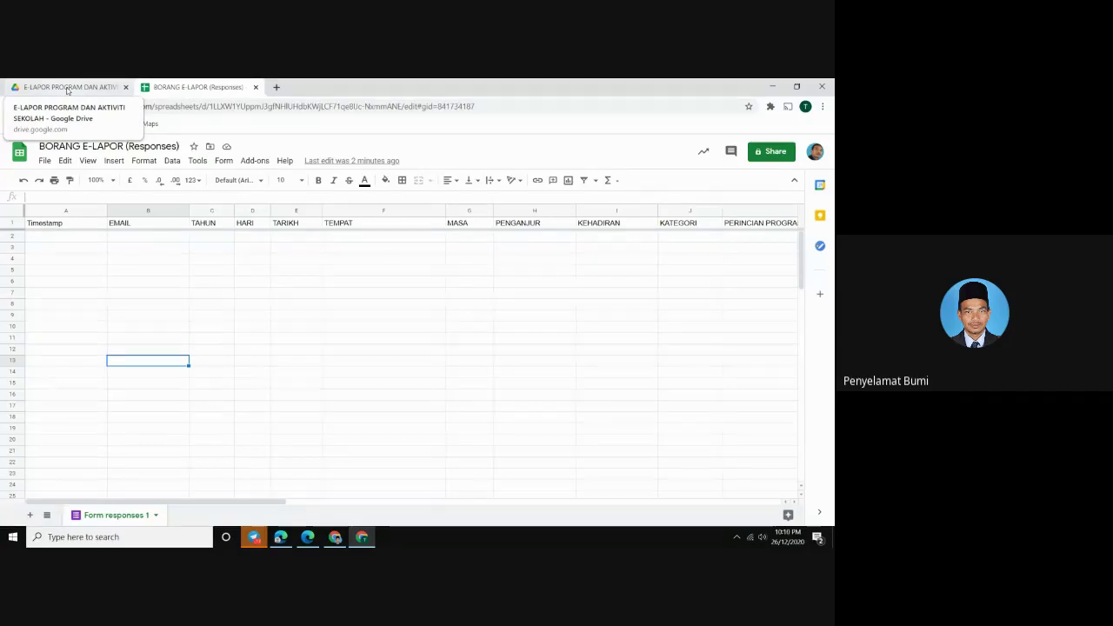
{"action": "left_click", "coordinate": [68, 88]}
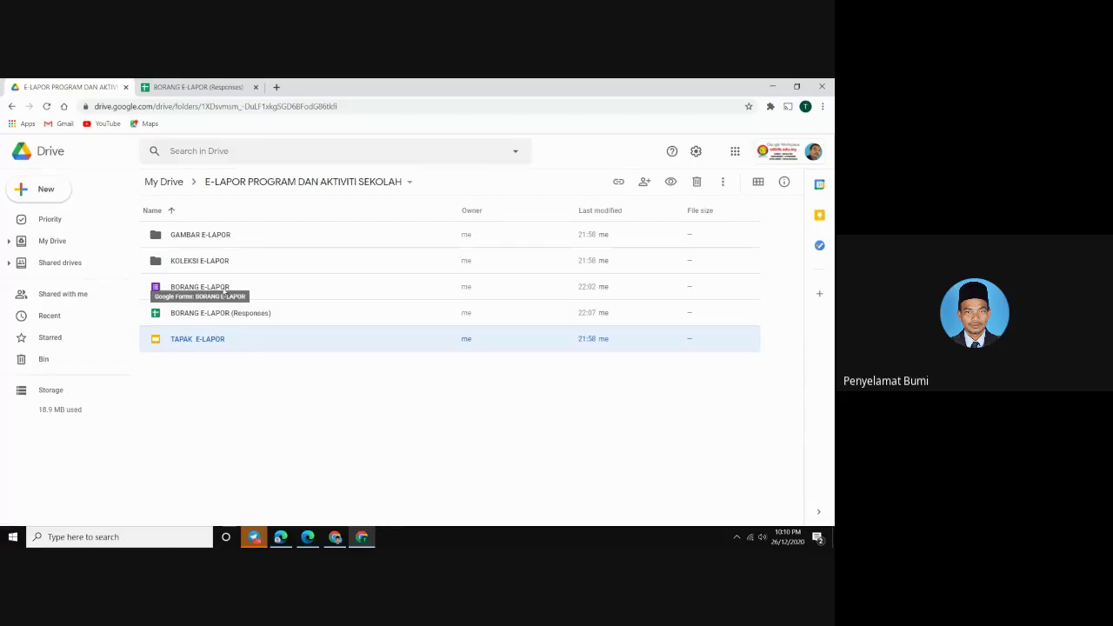
Open the BORANG E-LAPOR form file from the E-LAPOR Drive folder in the form editor
{"action": "left_click", "coordinate": [224, 291]}
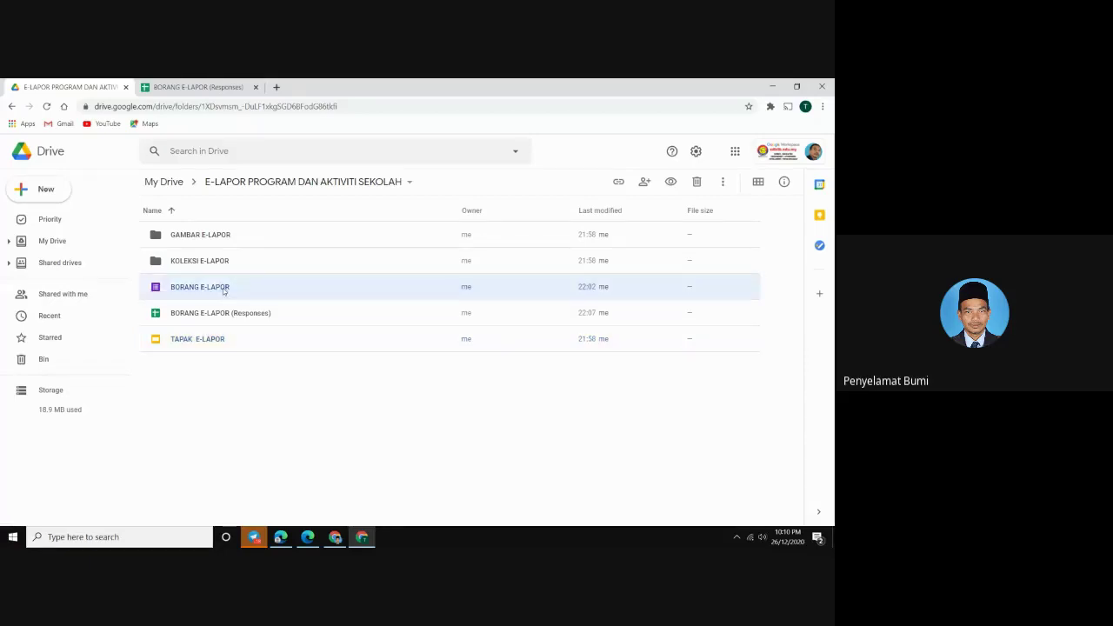
{"action": "double_click", "coordinate": [224, 291]}
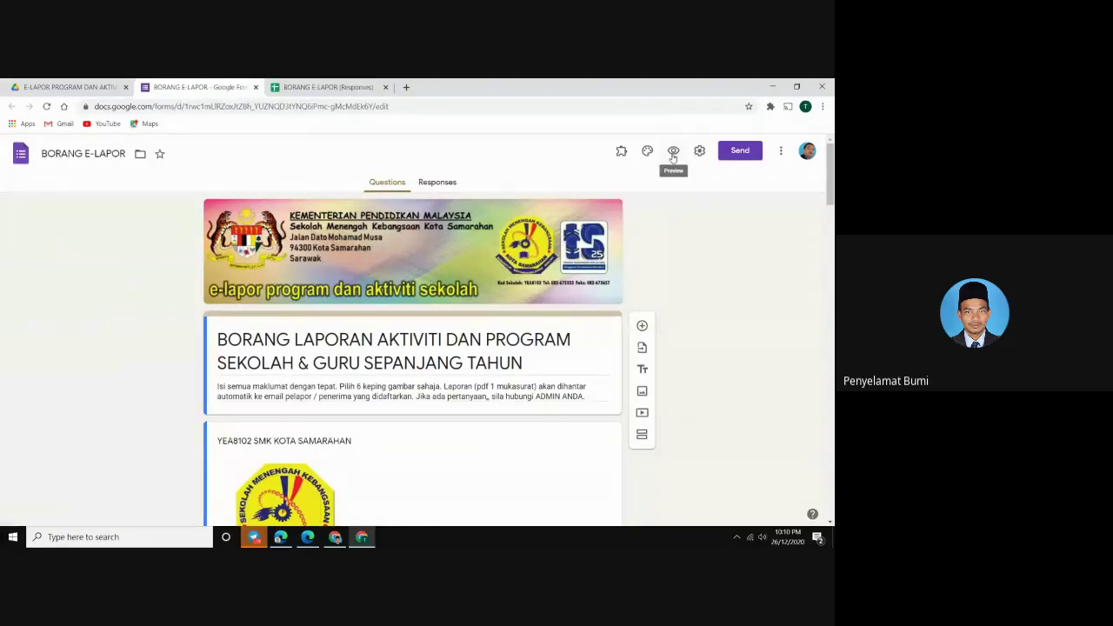
Preview the form and enter the respondent's e-mail address in the EMAIL question
{"action": "left_click", "coordinate": [673, 152]}
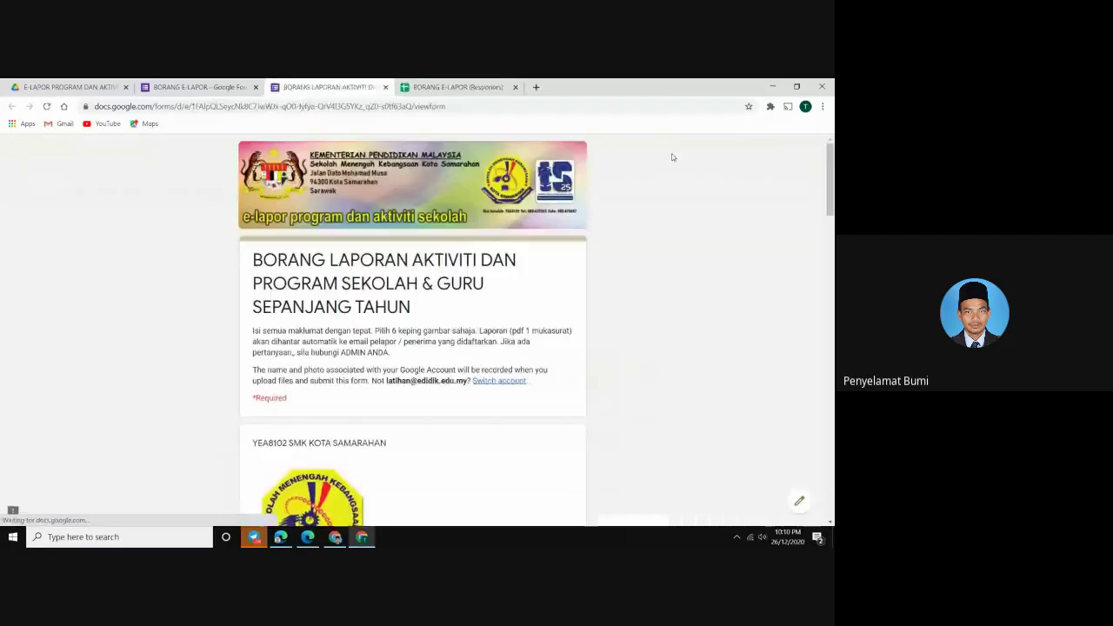
{"action": "scroll", "coordinate": [449, 275], "scroll_direction": "down", "scroll_amount": 1}
{"action": "scroll", "coordinate": [448, 275], "scroll_direction": "down", "scroll_amount": 2}
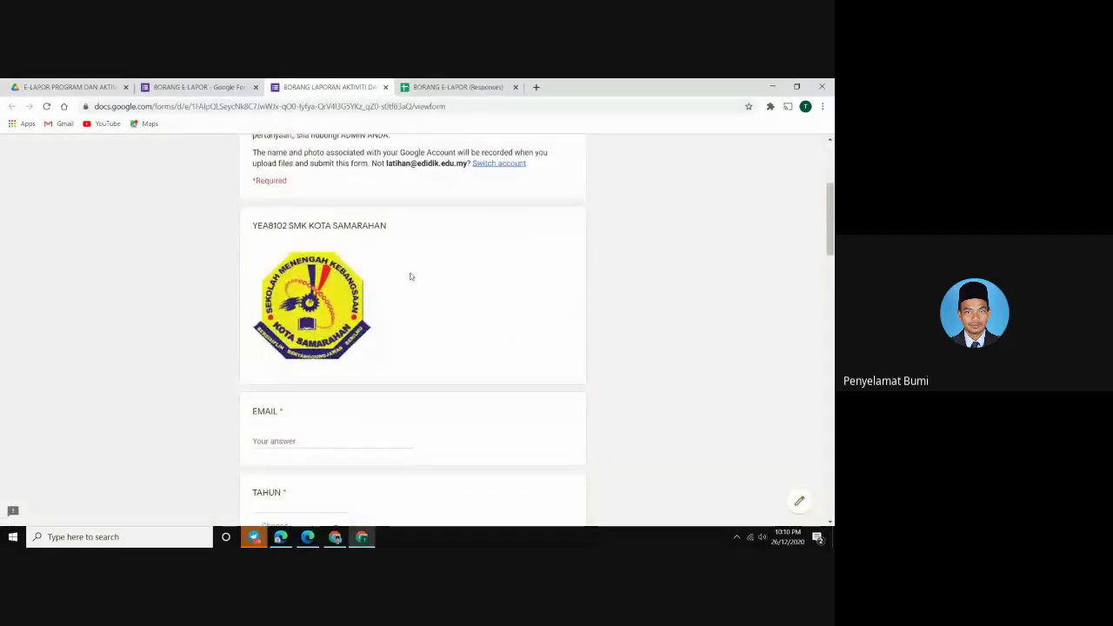
{"action": "scroll", "coordinate": [361, 332], "scroll_direction": "down", "scroll_amount": 1}
{"action": "left_click", "coordinate": [276, 385]}
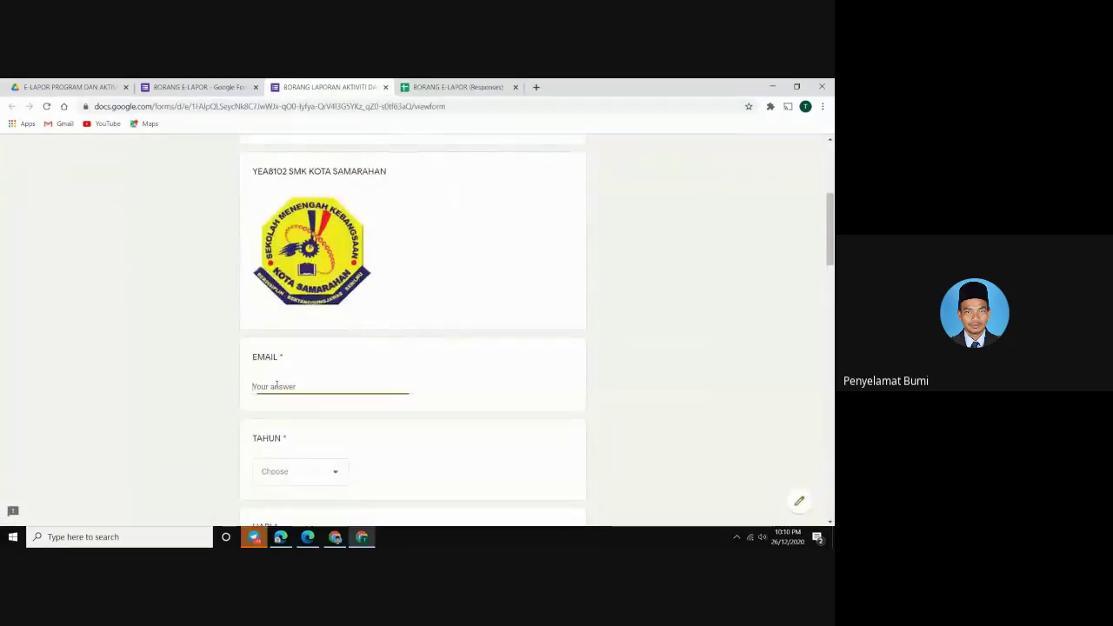
{"action": "type", "text": "pb"}
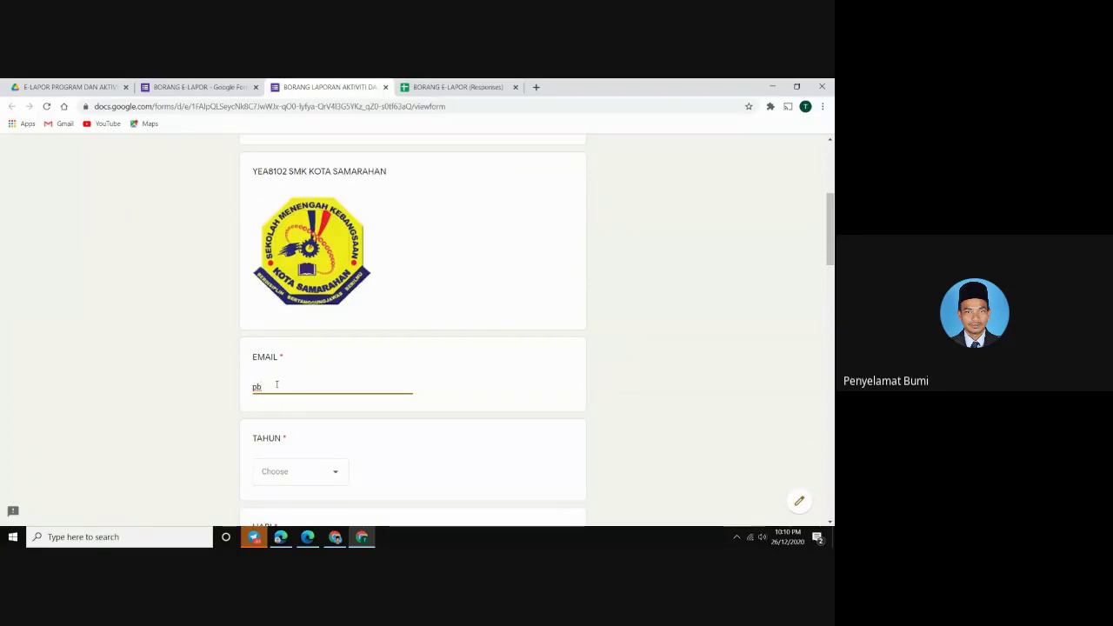
{"action": "key", "text": "BackSpace"}
{"action": "key", "text": "BackSpace"}
{"action": "left_click", "coordinate": [805, 106]}
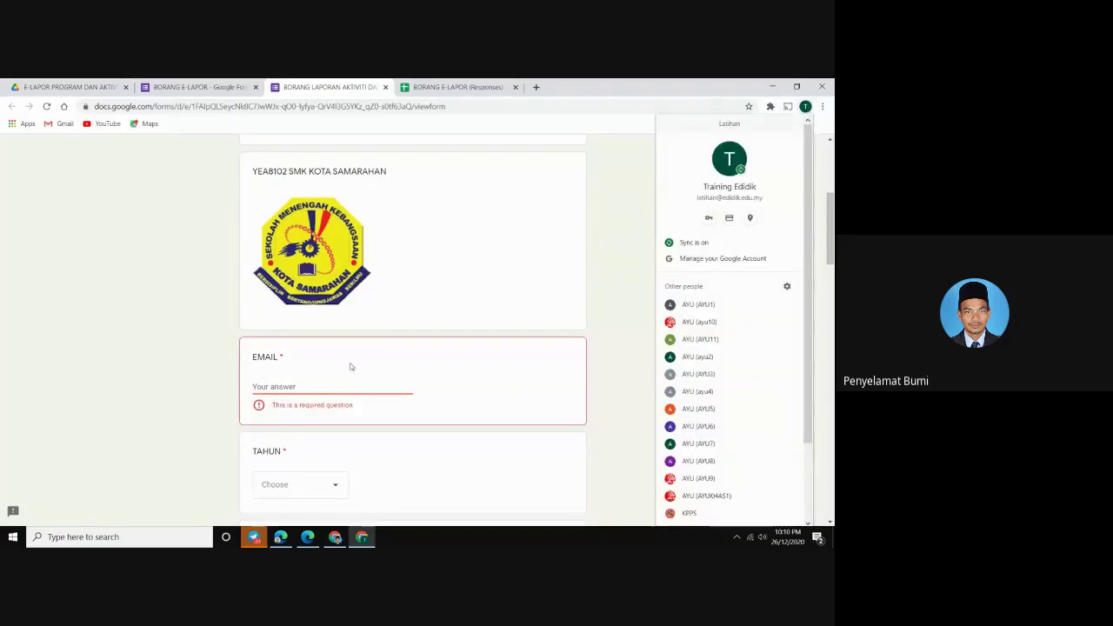
{"action": "left_click", "coordinate": [274, 392]}
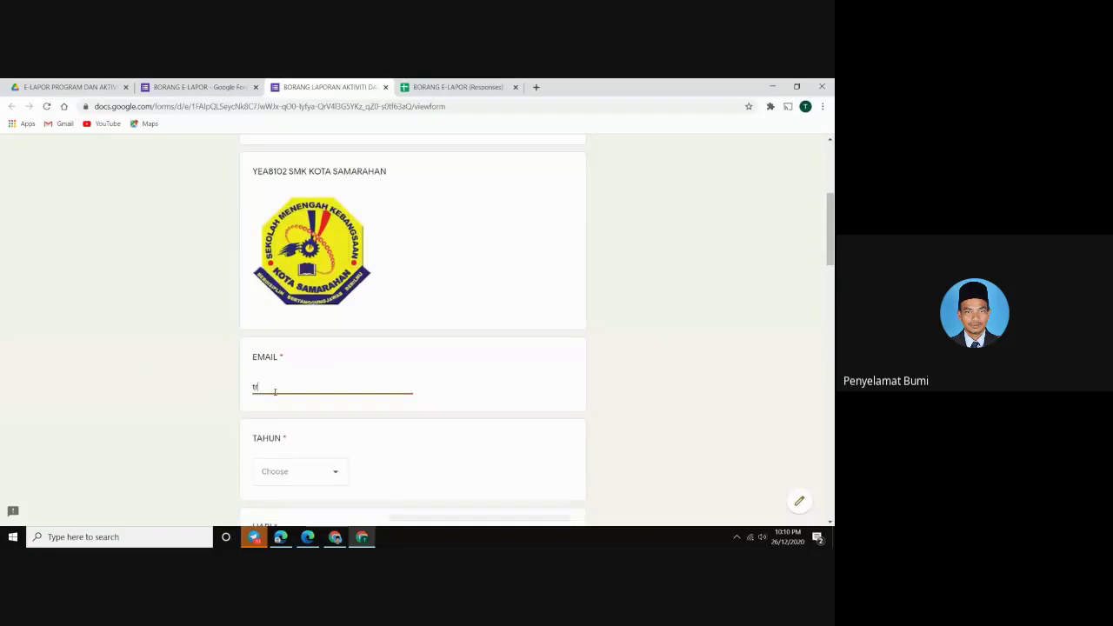
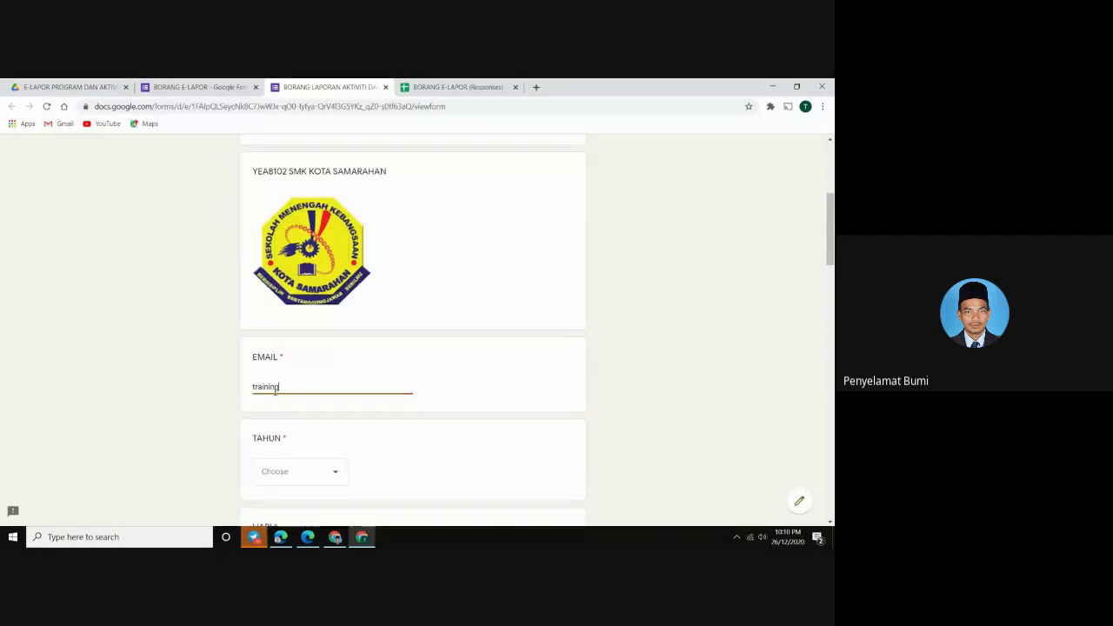
Choose 2020 for TAHUN and SELASA for HARI
{"action": "scroll", "coordinate": [285, 442], "scroll_direction": "down", "scroll_amount": 2}
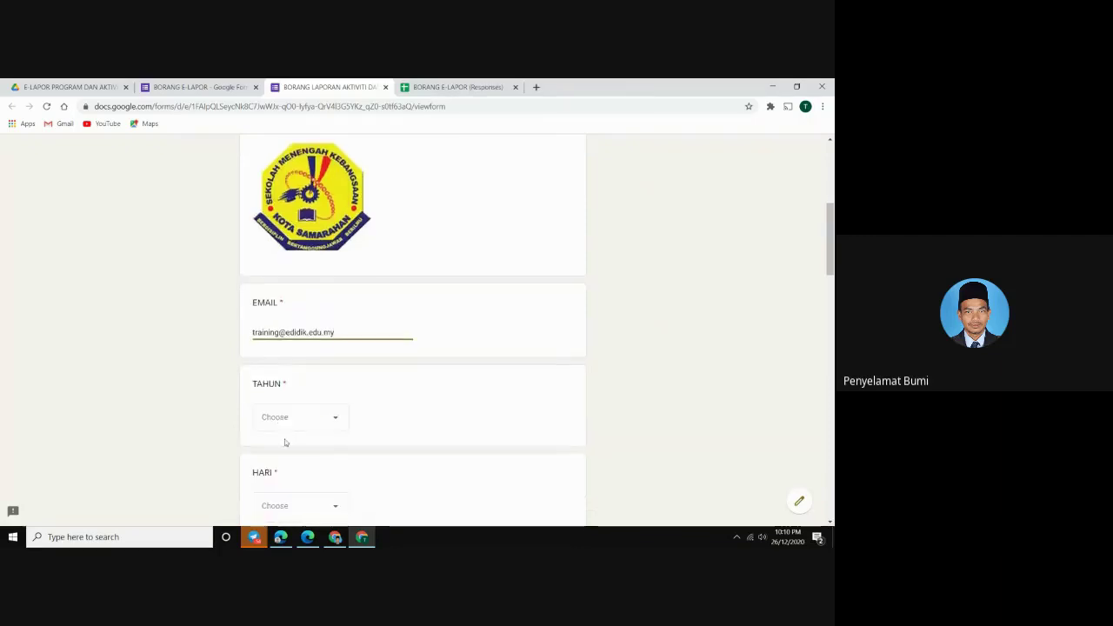
{"action": "left_click", "coordinate": [286, 429]}
{"action": "scroll", "coordinate": [285, 425], "scroll_direction": "down", "scroll_amount": 2}
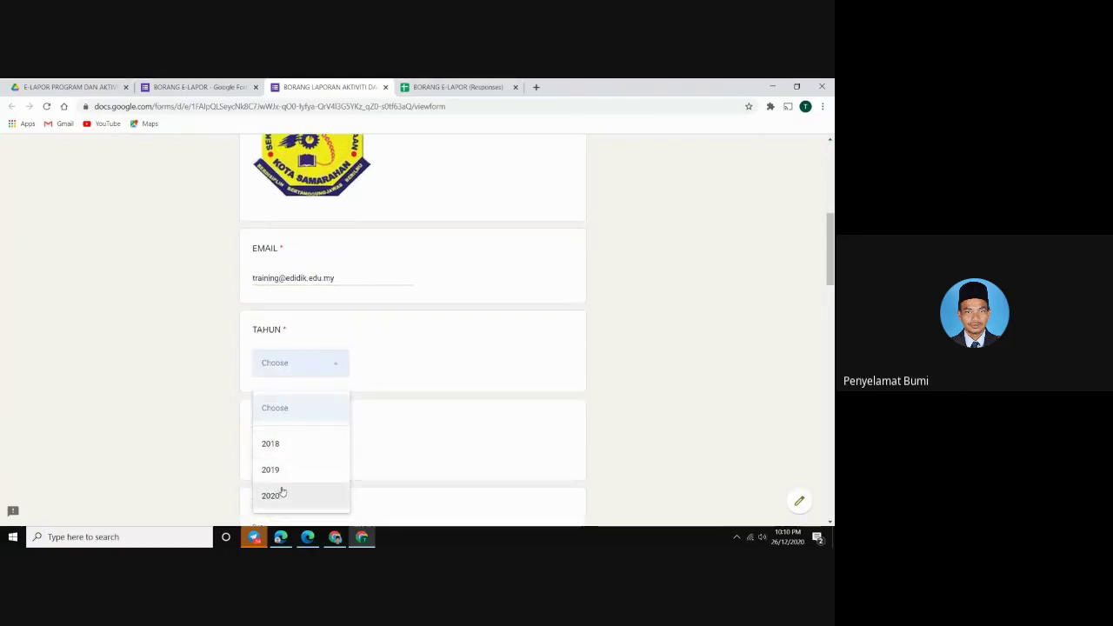
{"action": "left_click", "coordinate": [278, 497]}
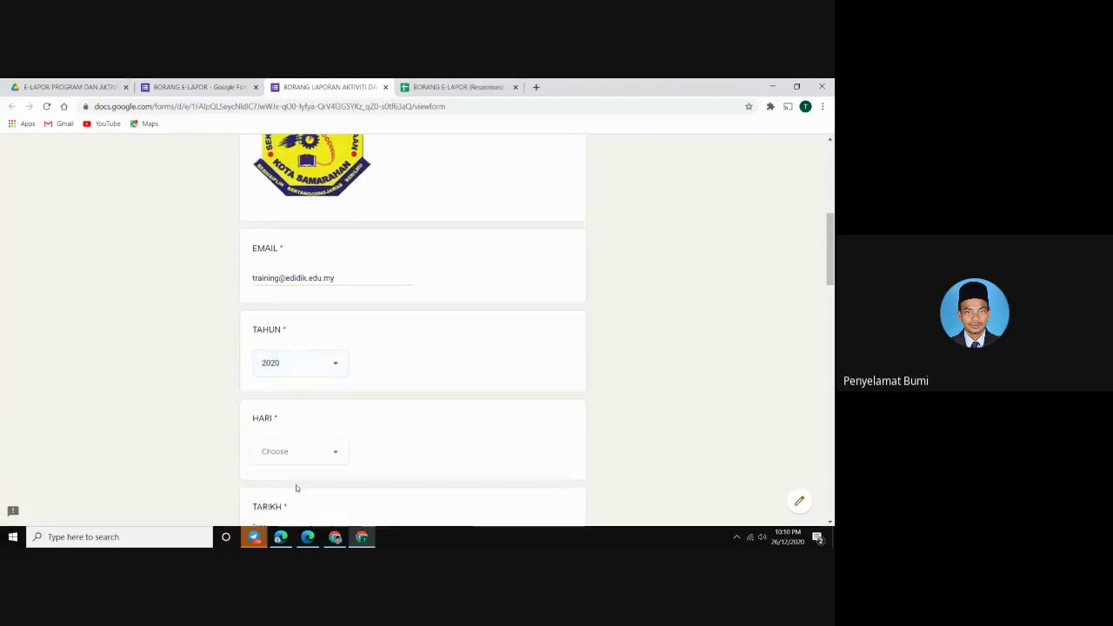
{"action": "left_click", "coordinate": [305, 458]}
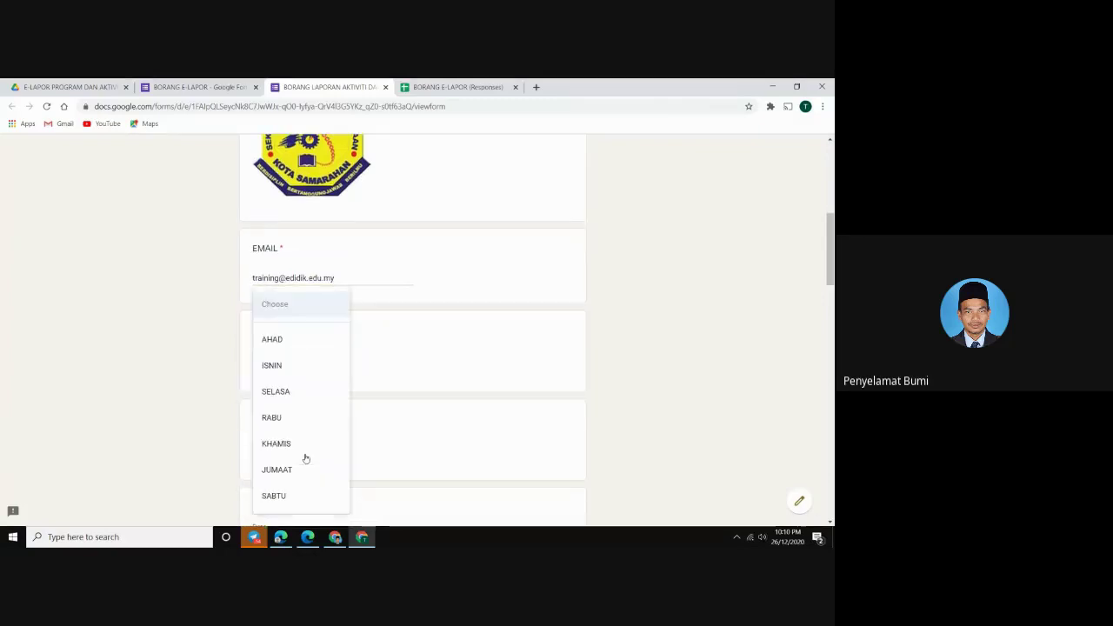
{"action": "left_click", "coordinate": [290, 392]}
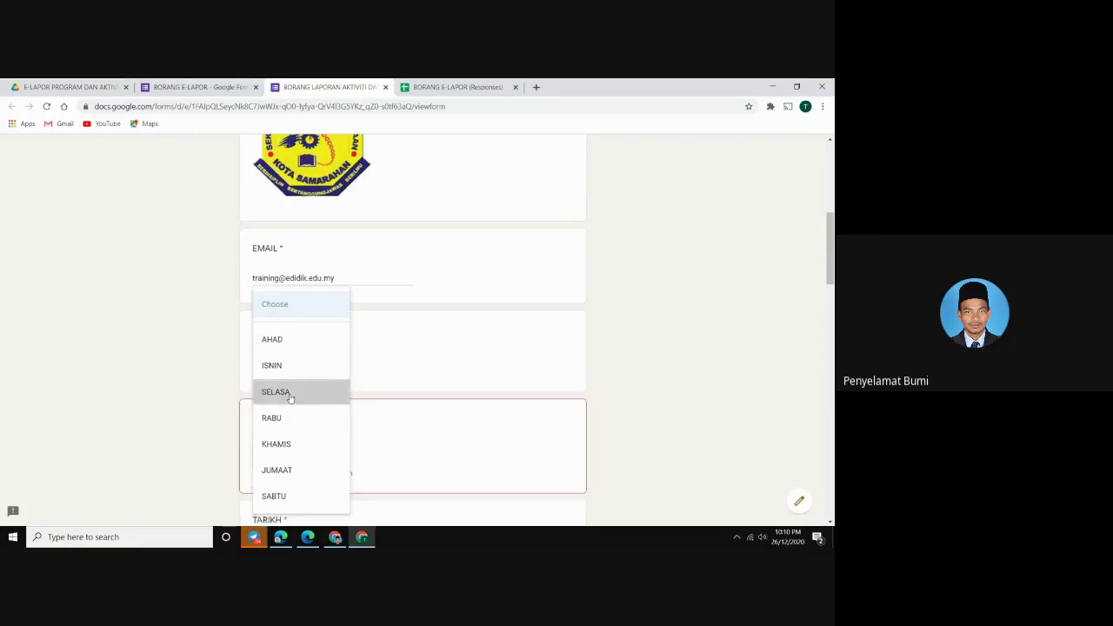
{"action": "scroll", "coordinate": [294, 400], "scroll_direction": "down", "scroll_amount": 2}
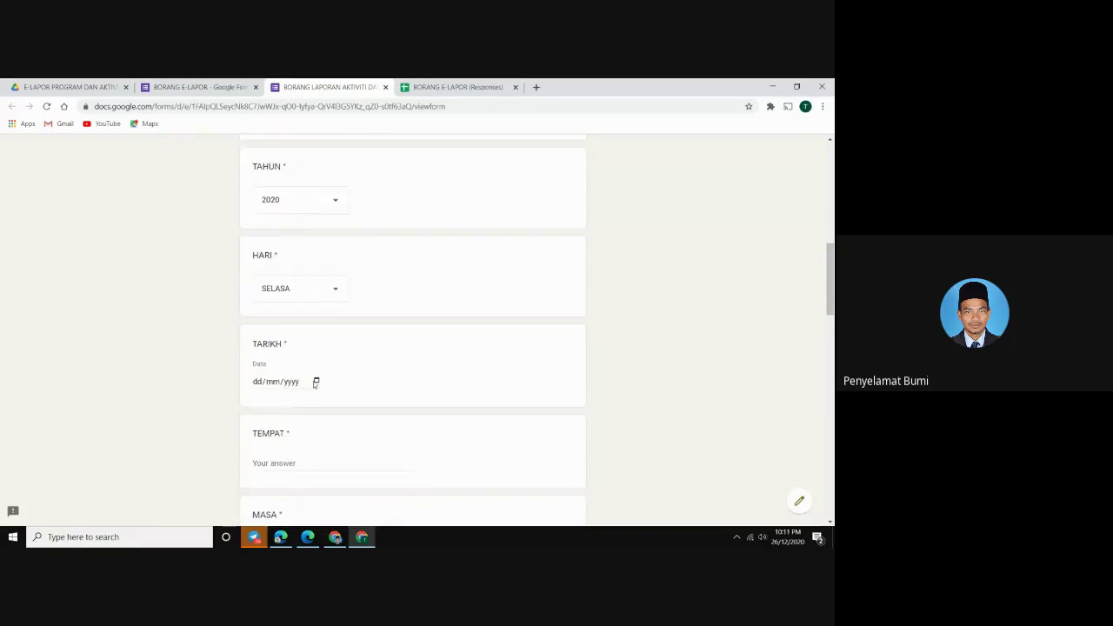
Set TARIKH to 9 December 2020, TEMPAT to SMK KOTA SAMARAHAN, and MASA to 12 TENGAHARI
{"action": "left_click", "coordinate": [316, 381]}
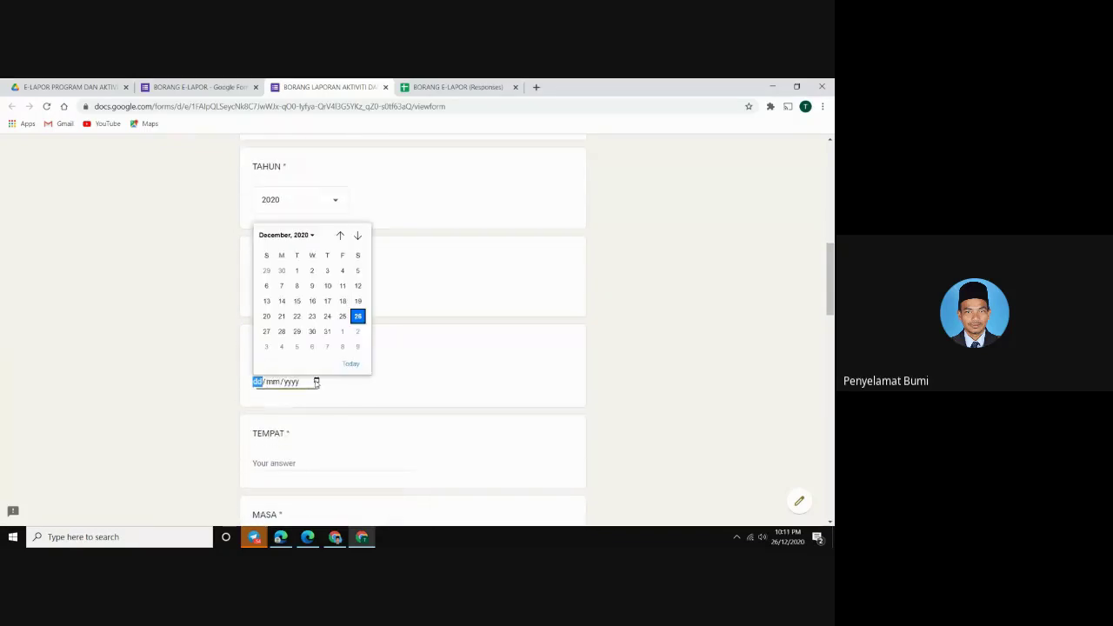
{"action": "left_click", "coordinate": [311, 287]}
{"action": "scroll", "coordinate": [278, 365], "scroll_direction": "down", "scroll_amount": 3}
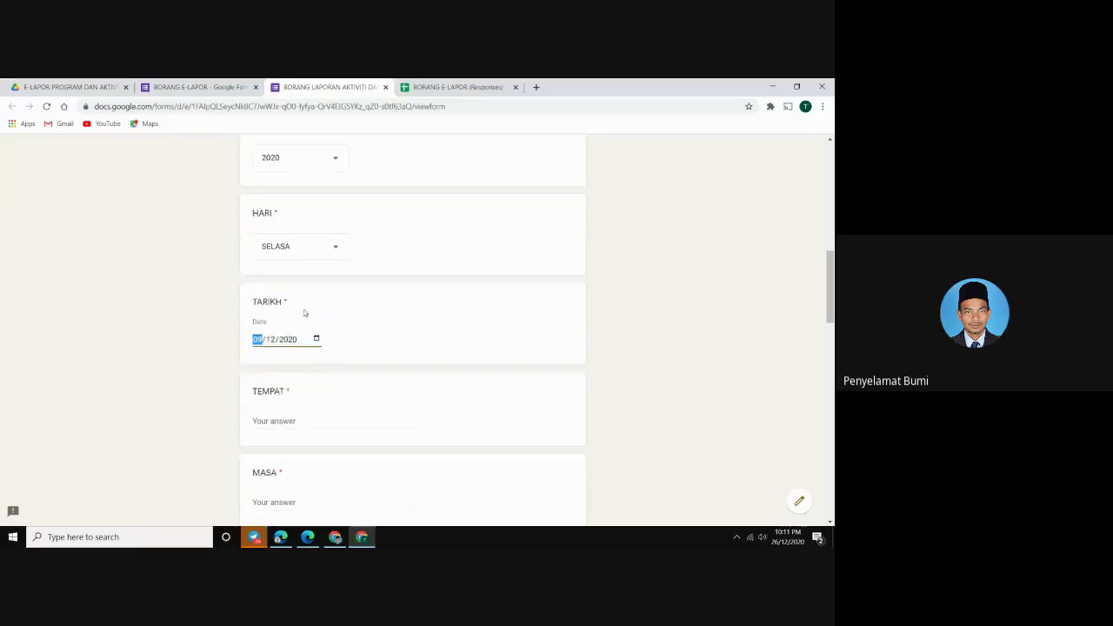
{"action": "left_click", "coordinate": [267, 353]}
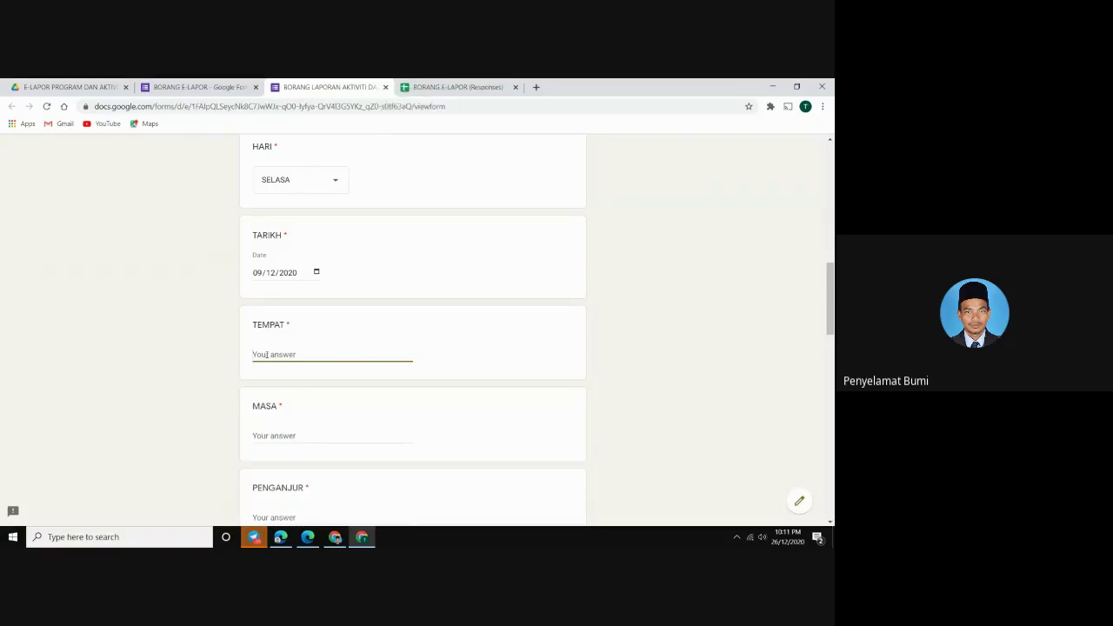
{"action": "type", "text": "S"}
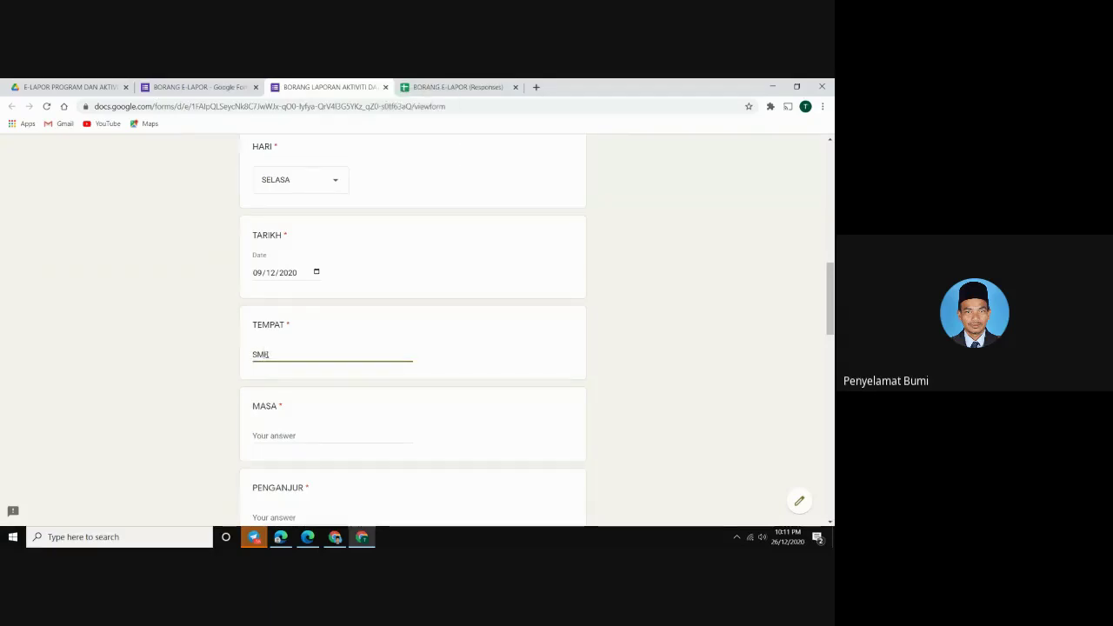
{"action": "type", "text": "MK KOTA SAMARAHA"}
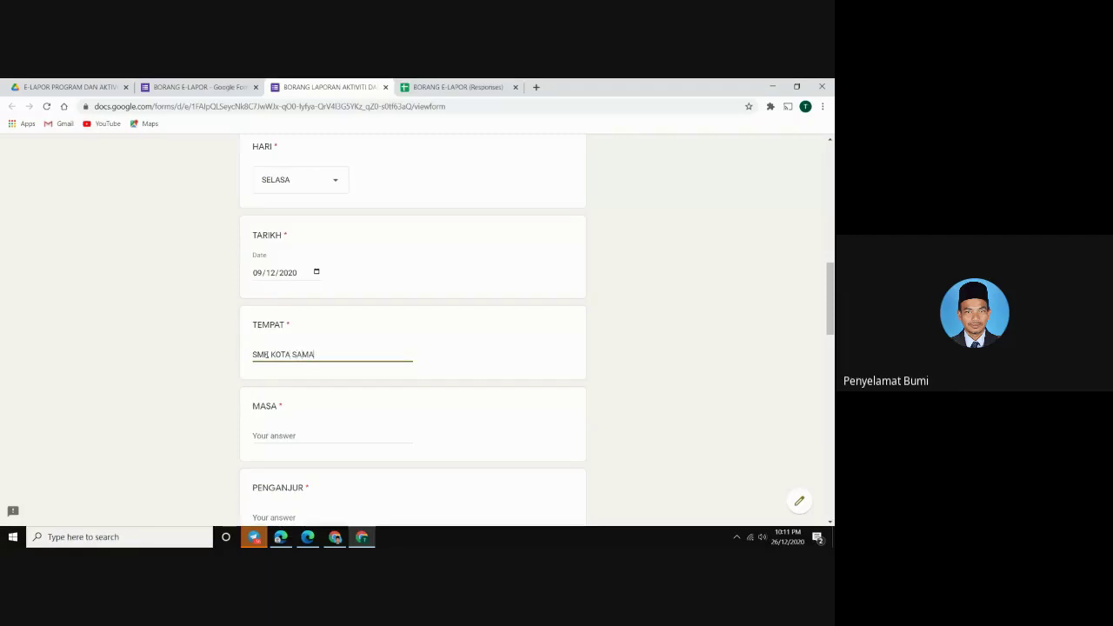
{"action": "type", "text": ", SARAWAK"}
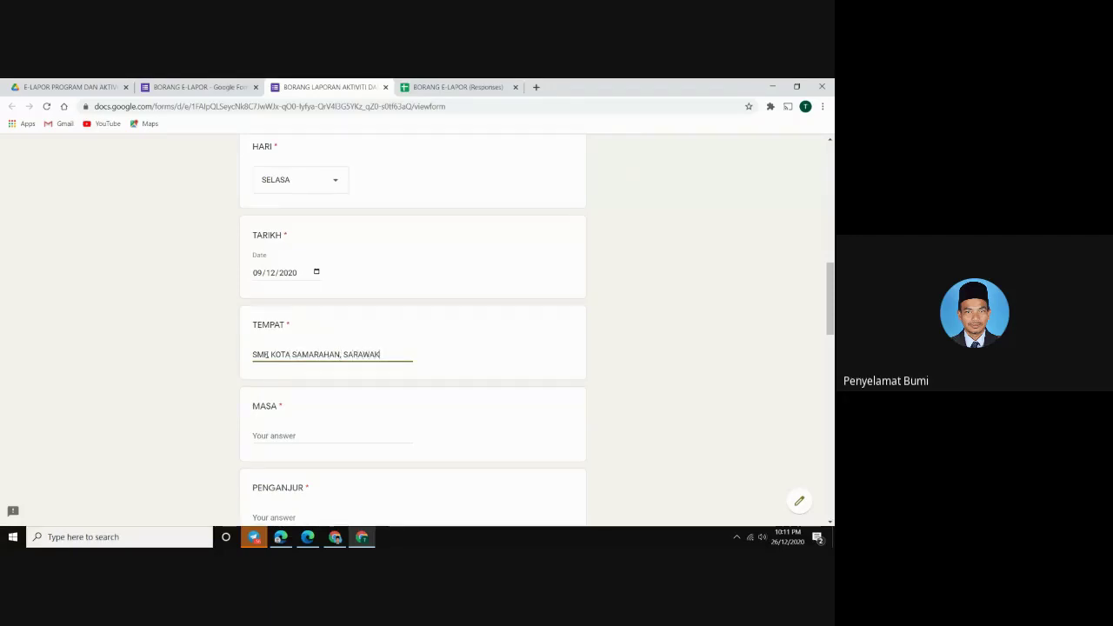
{"action": "left_click", "coordinate": [276, 406]}
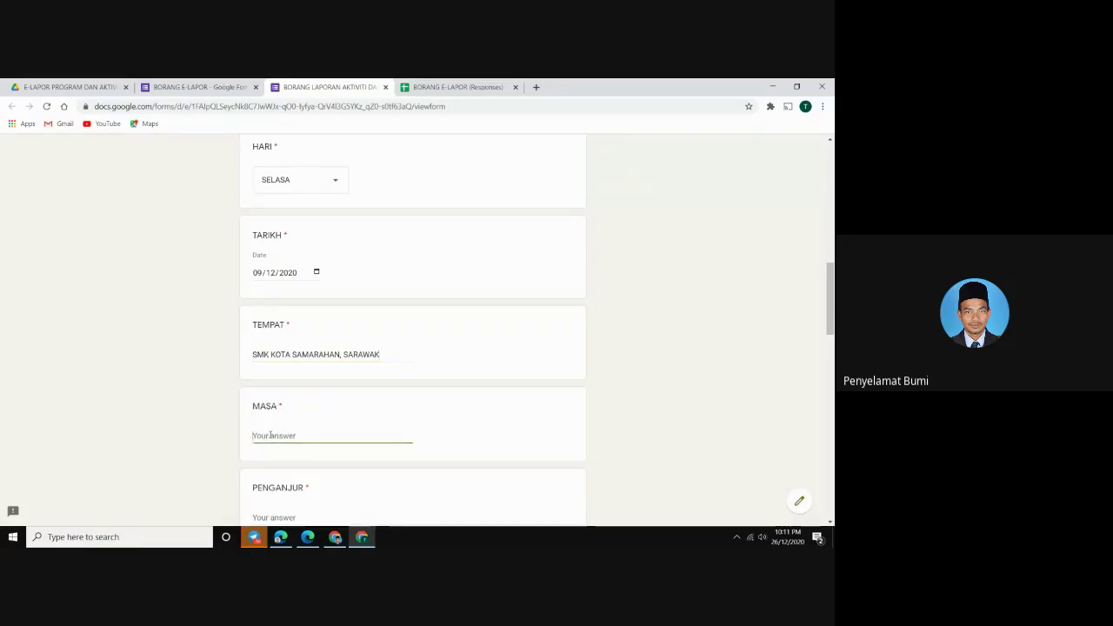
{"action": "type", "text": "1"}
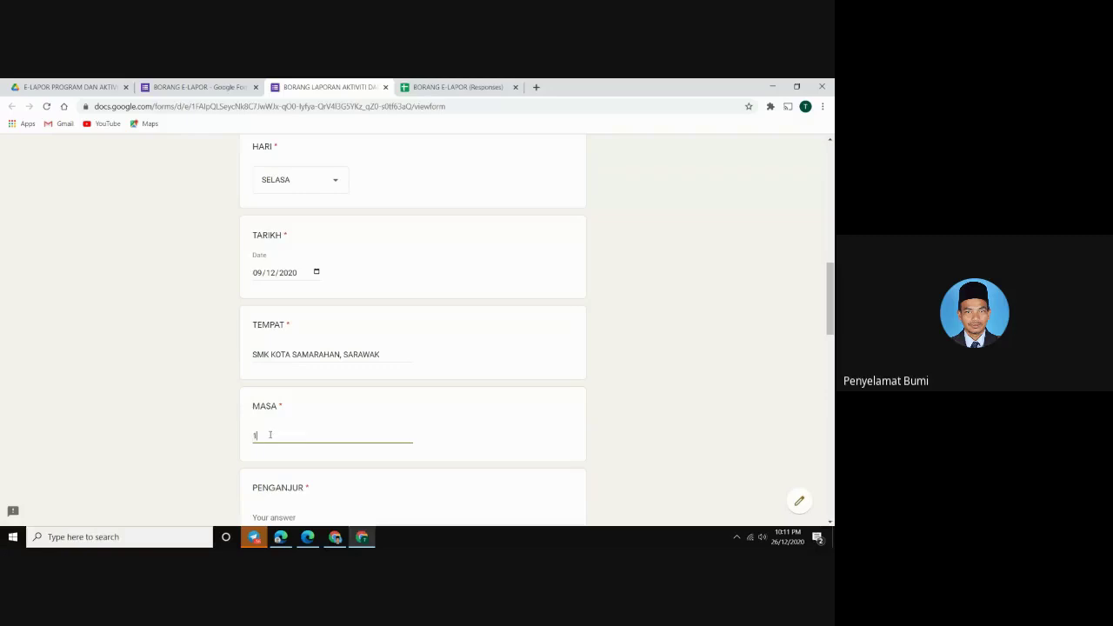
{"action": "type", "text": "2 TENGAHARI"}
Enter PENGANJUR as PPD SAMARAHAN and KEHADIRAN as SEMUA GURU DAN SEMUA AKP
{"action": "scroll", "coordinate": [282, 453], "scroll_direction": "down", "scroll_amount": 1}
{"action": "left_click", "coordinate": [282, 462]}
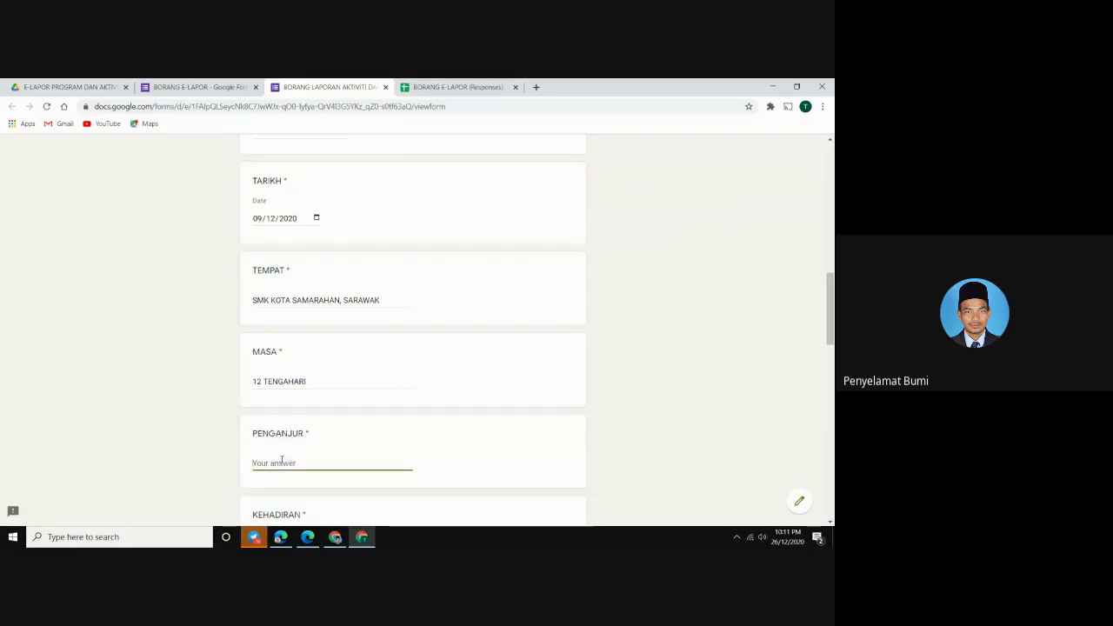
{"action": "type", "text": "pPD SAMARAHAN"}
{"action": "scroll", "coordinate": [280, 474], "scroll_direction": "down", "scroll_amount": 1}
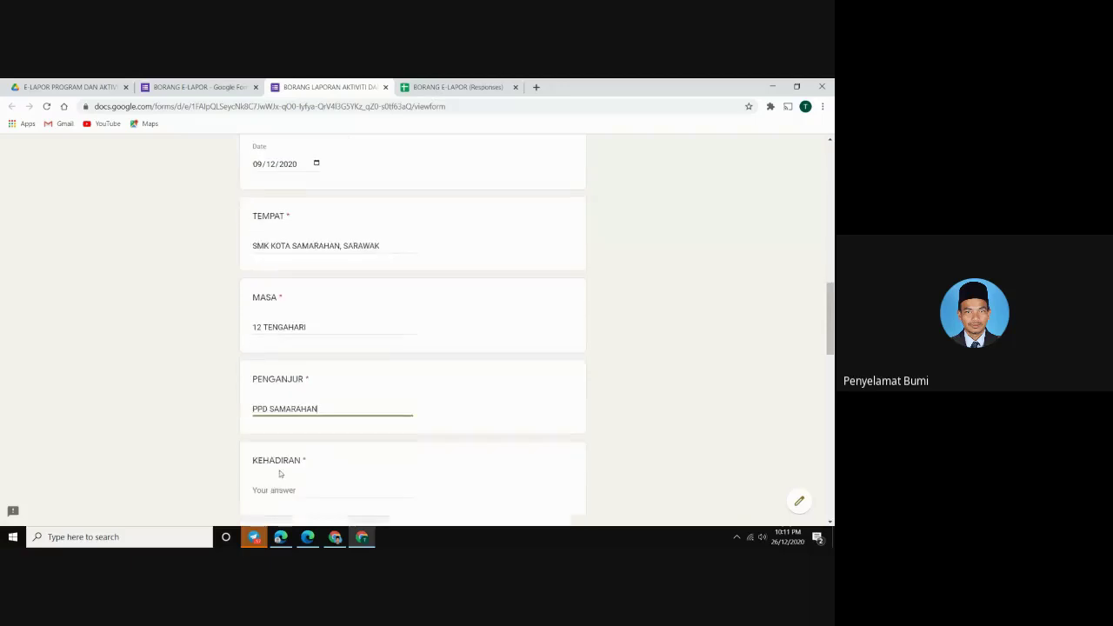
{"action": "left_click", "coordinate": [274, 489]}
{"action": "type", "text": "SEM"}
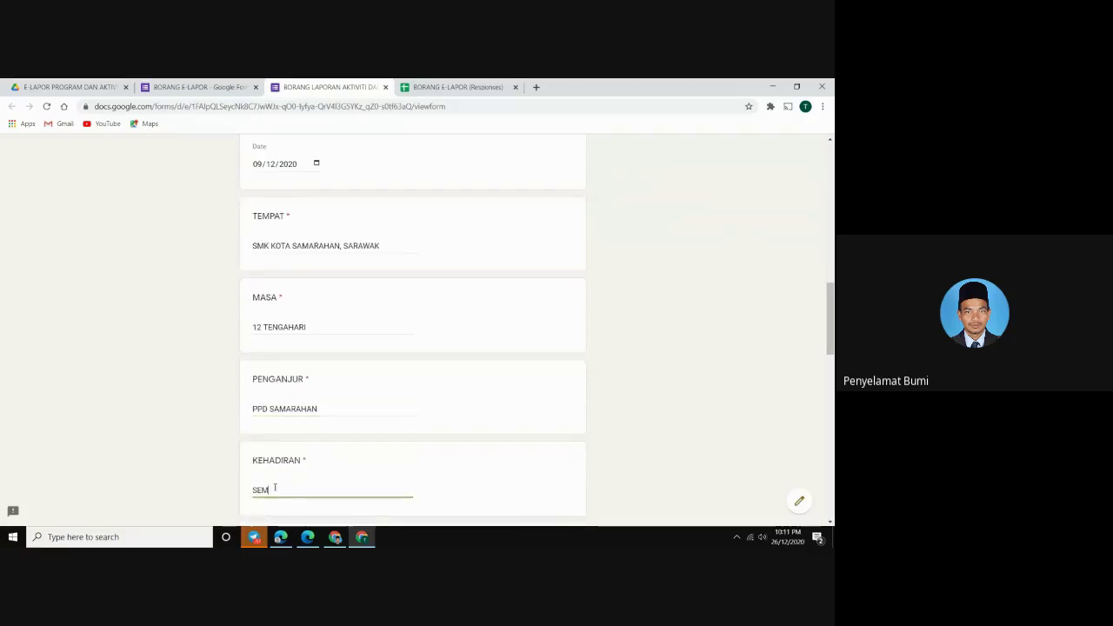
{"action": "type", "text": "UA GURU DA"}
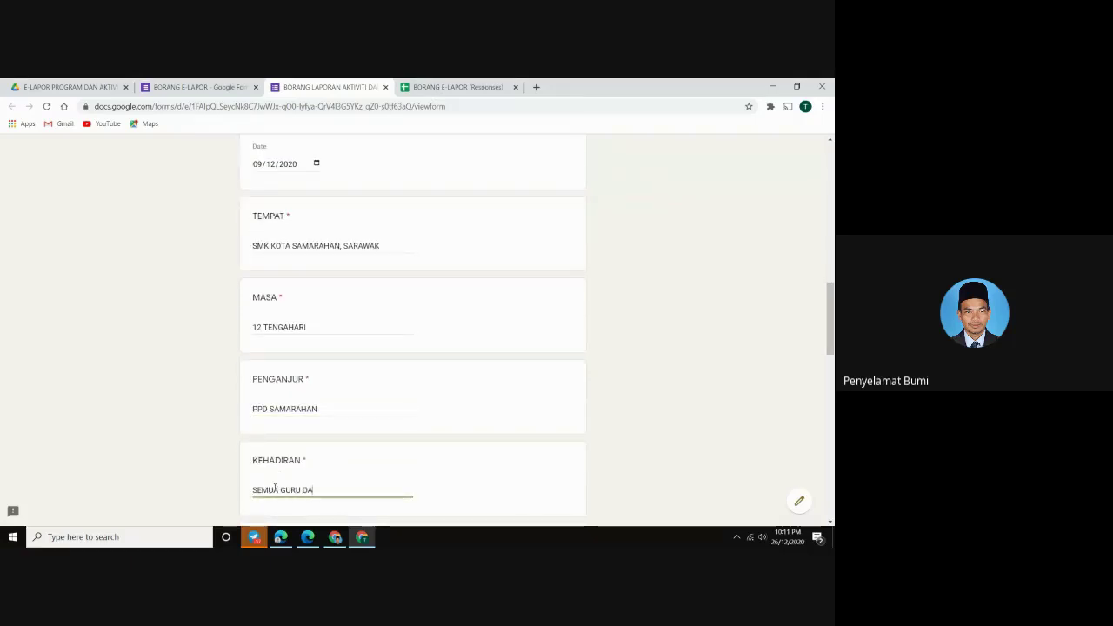
{"action": "type", "text": "N SEMUA AKP"}
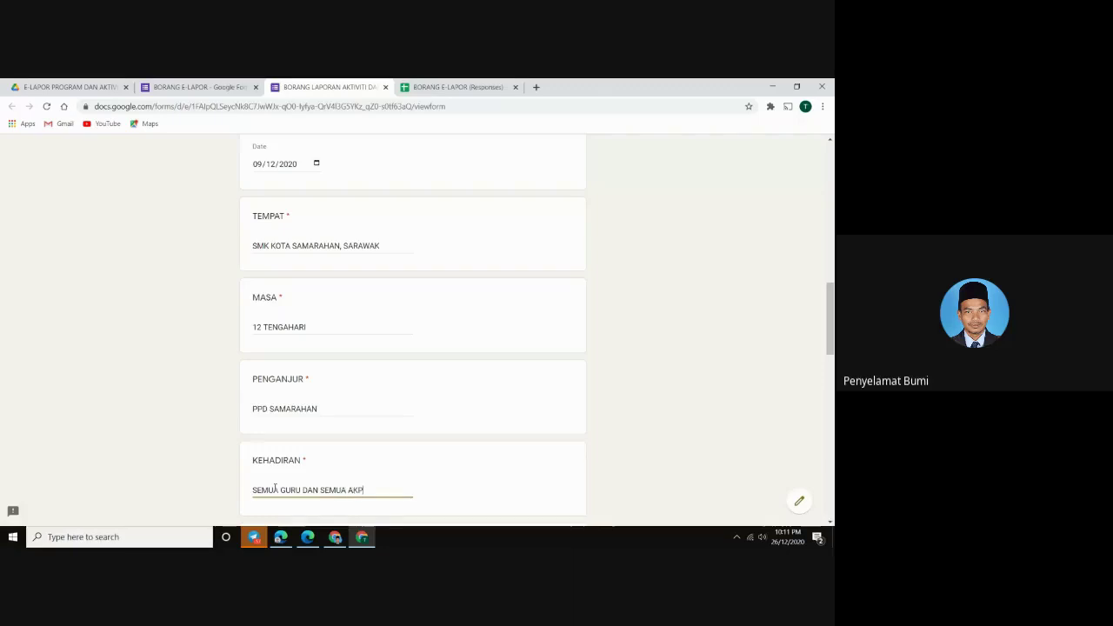
{"action": "scroll", "coordinate": [321, 430], "scroll_direction": "down", "scroll_amount": 2}
Choose DIALOG for KATEGORI and enter PERINCIAN 'DIALOG KHAS BERSAMA PPD SAMARAHAN DAN WARGA SEKOLAH'
{"action": "scroll", "coordinate": [307, 466], "scroll_direction": "down", "scroll_amount": 1}
{"action": "left_click", "coordinate": [318, 422]}
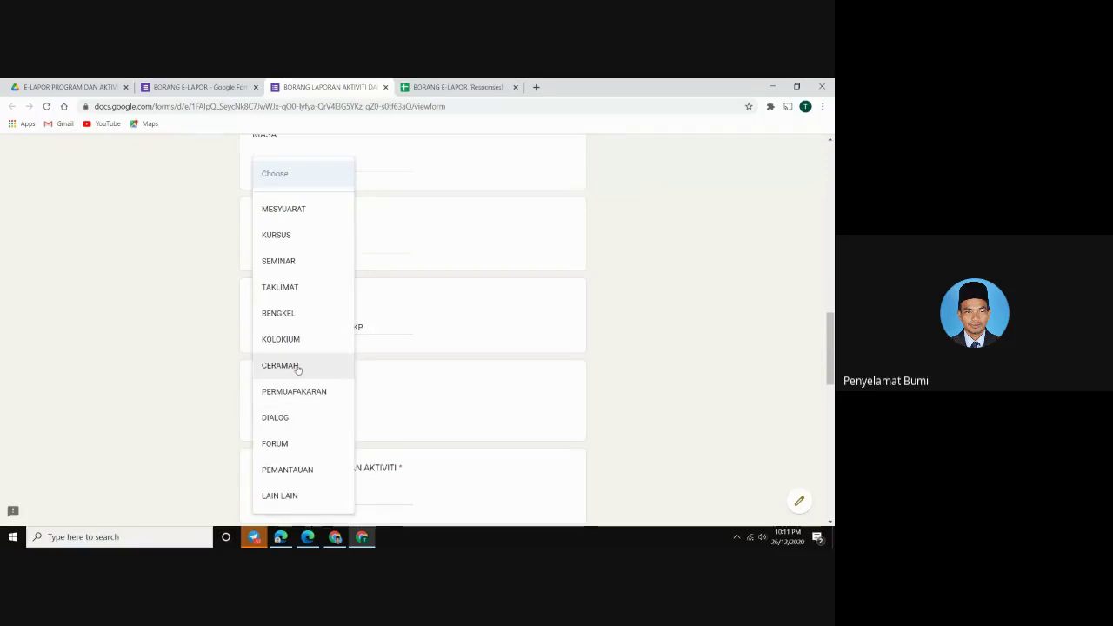
{"action": "left_click", "coordinate": [276, 419]}
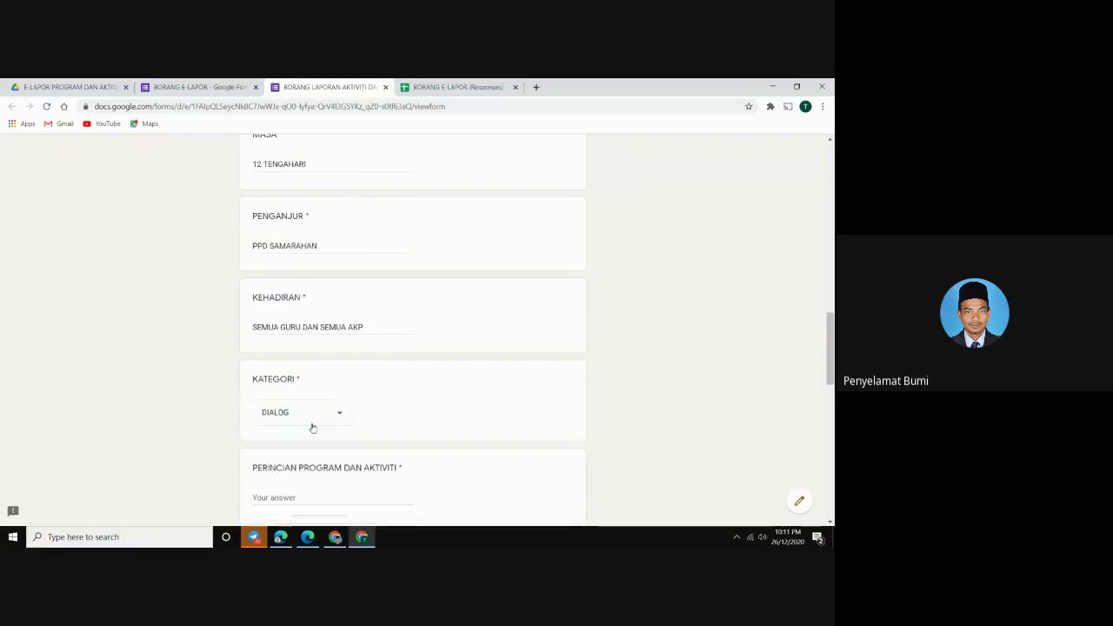
{"action": "scroll", "coordinate": [367, 440], "scroll_direction": "down", "scroll_amount": 1}
{"action": "left_click", "coordinate": [277, 441]}
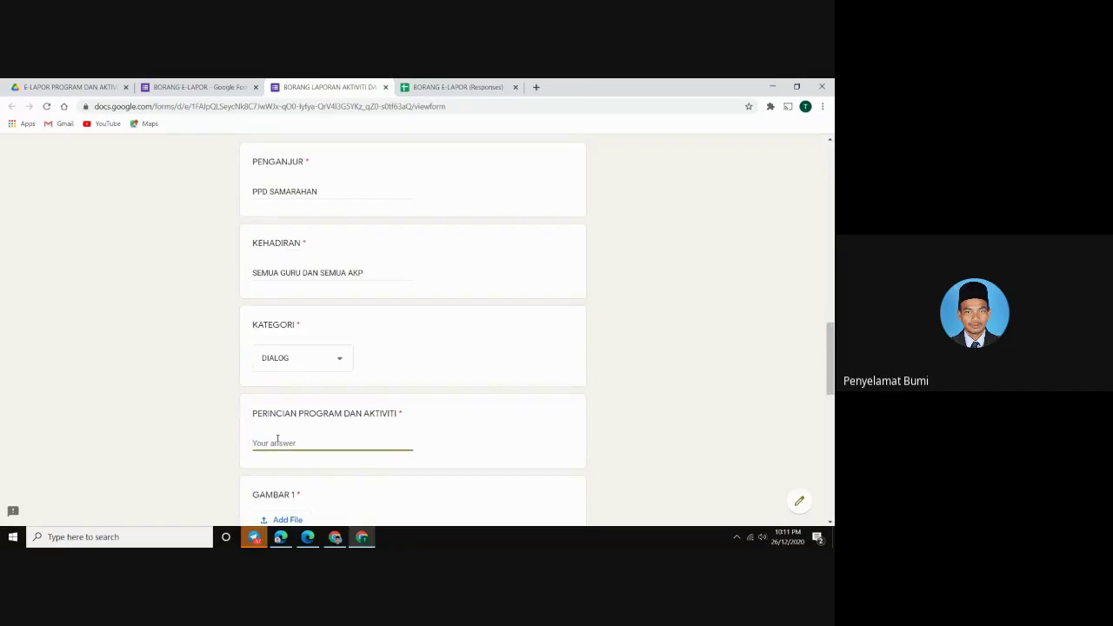
{"action": "type", "text": "DIA"}
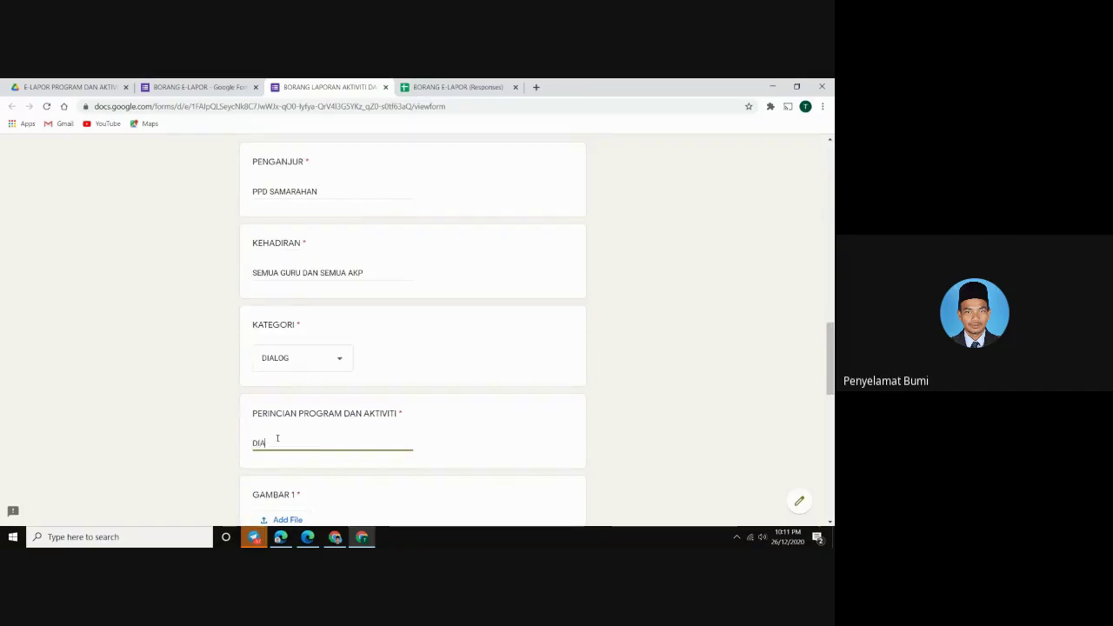
{"action": "type", "text": "LOG KHAS"}
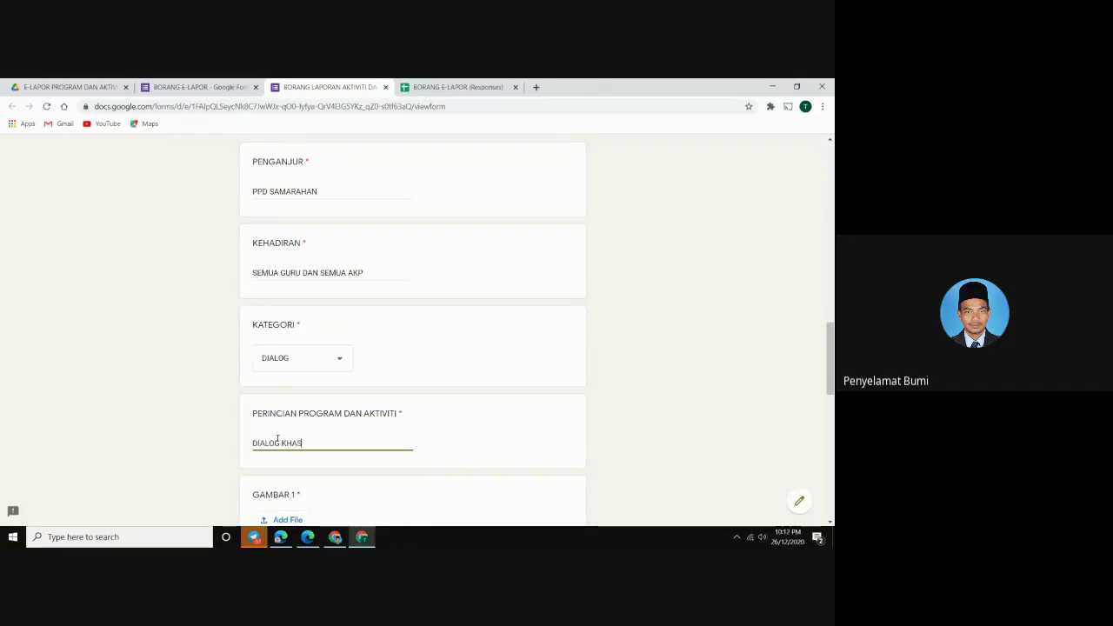
{"action": "type", "text": " BERSAMA PPD SAMA"}
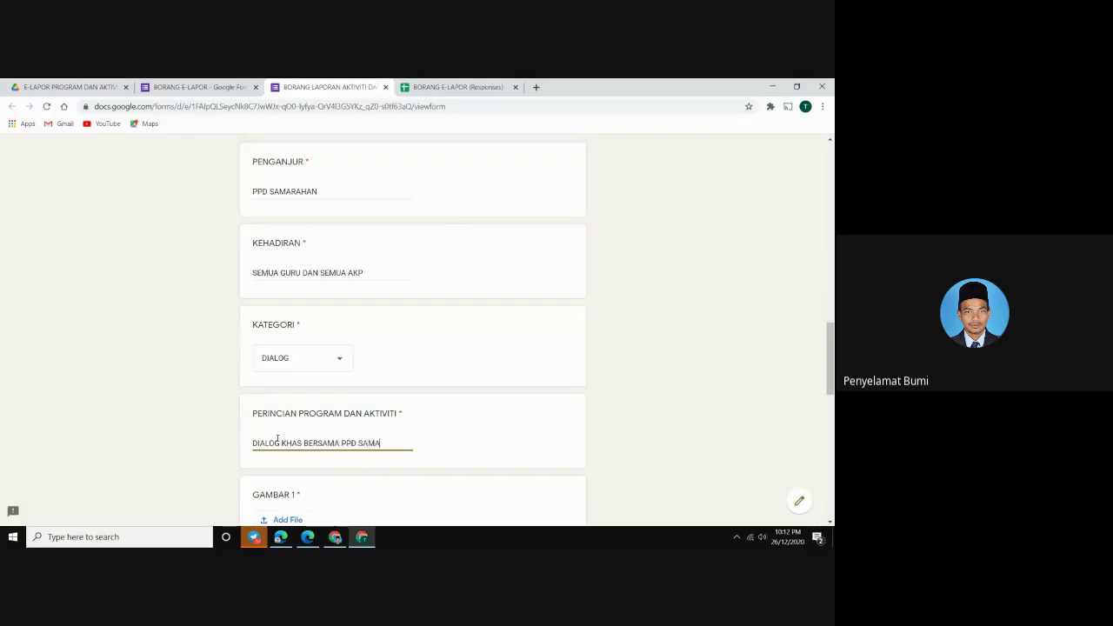
{"action": "type", "text": "RAHAN D"}
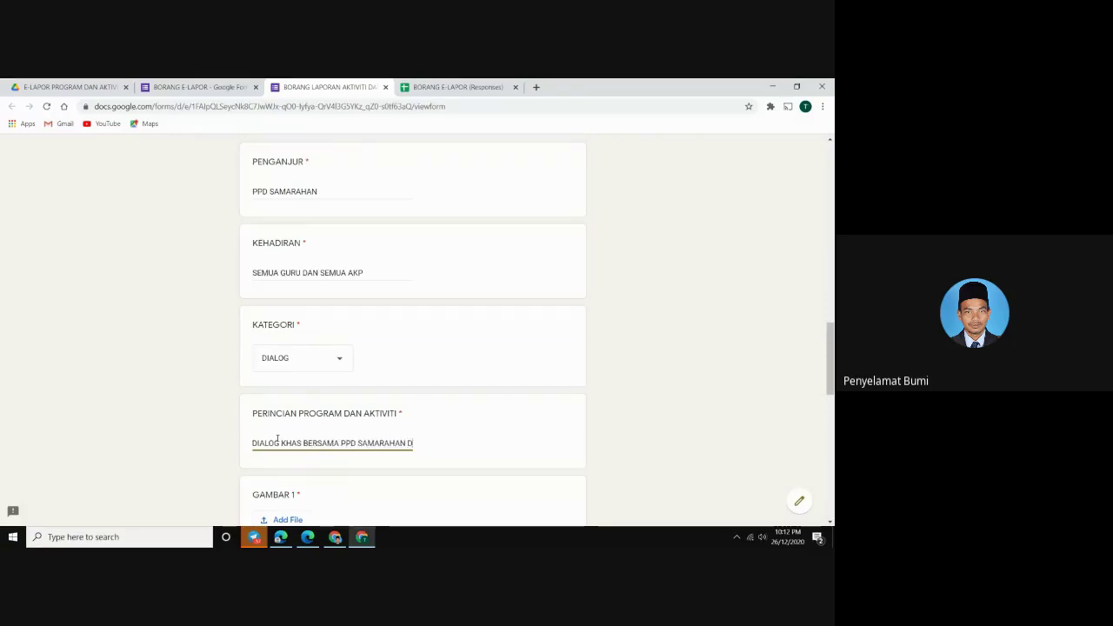
{"action": "type", "text": "AN WARGA SEKOLAH"}
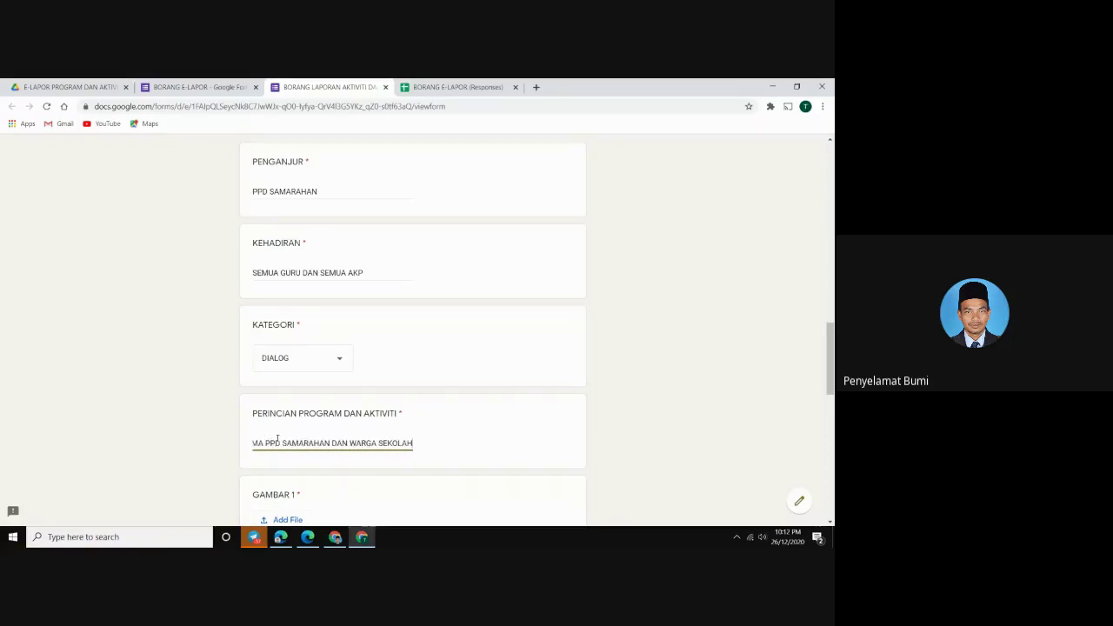
{"action": "scroll", "coordinate": [277, 437], "scroll_direction": "down", "scroll_amount": 4}
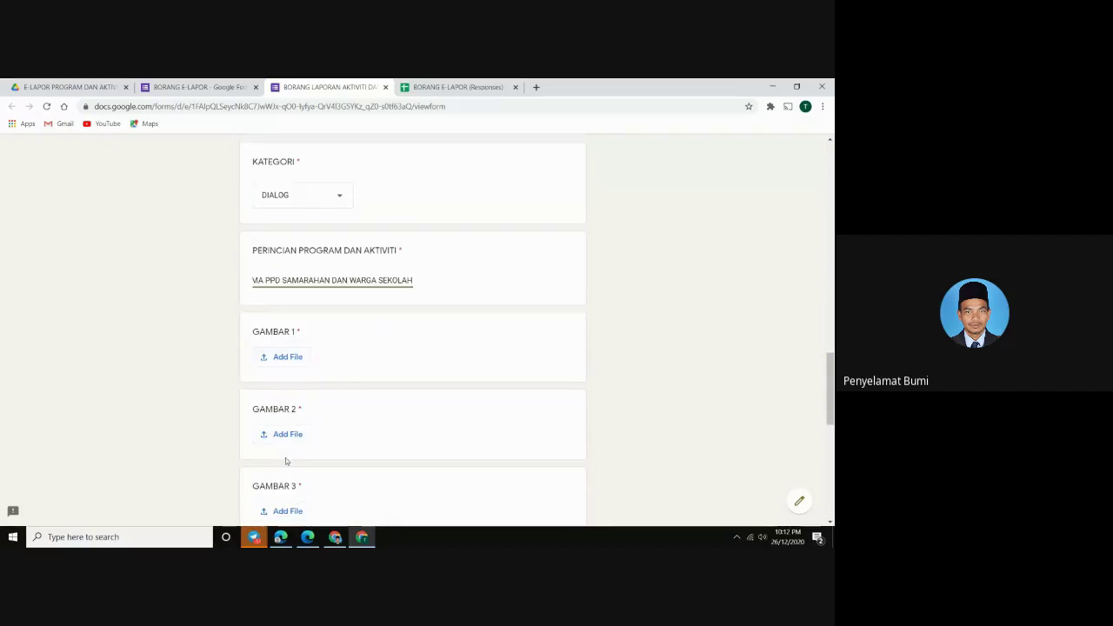
{"action": "scroll", "coordinate": [287, 363], "scroll_direction": "down", "scroll_amount": 5}
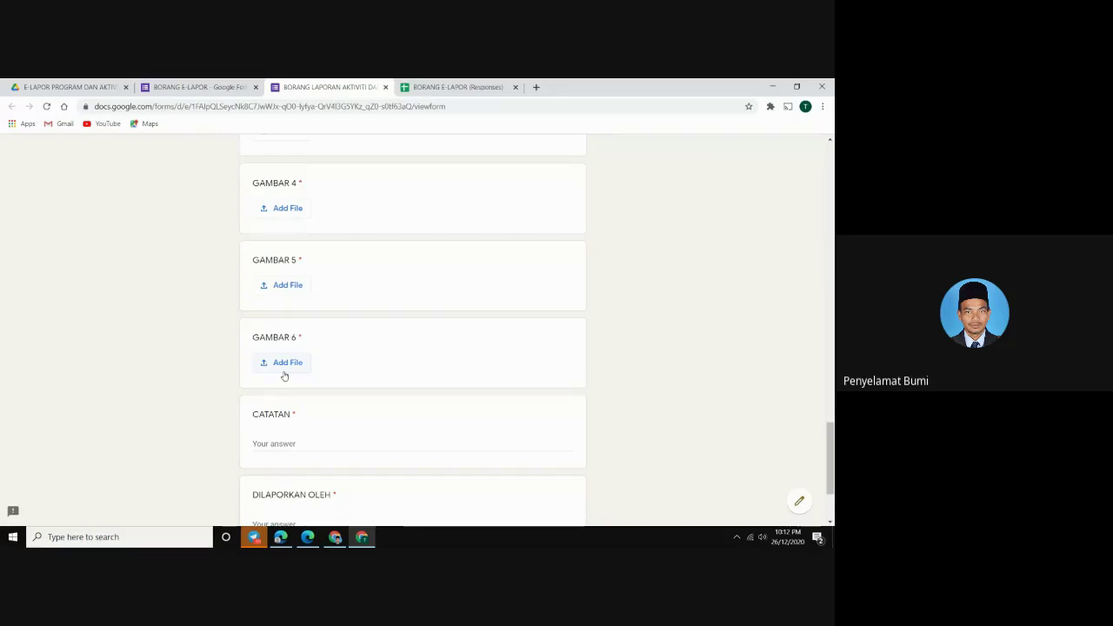
{"action": "scroll", "coordinate": [304, 421], "scroll_direction": "up", "scroll_amount": 5}
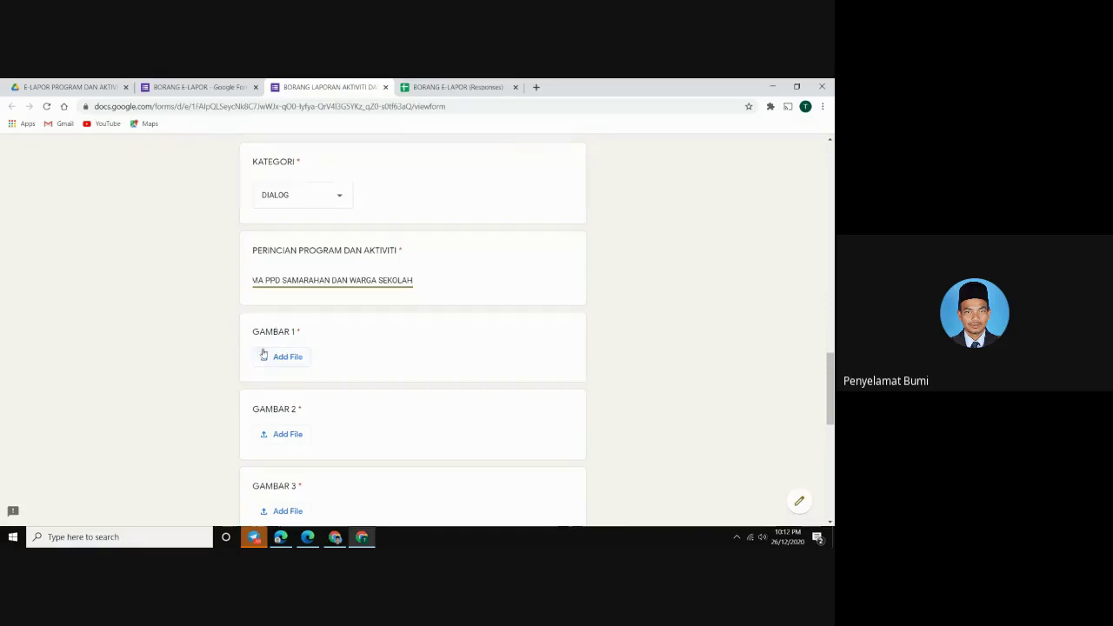
{"action": "left_click", "coordinate": [288, 363]}
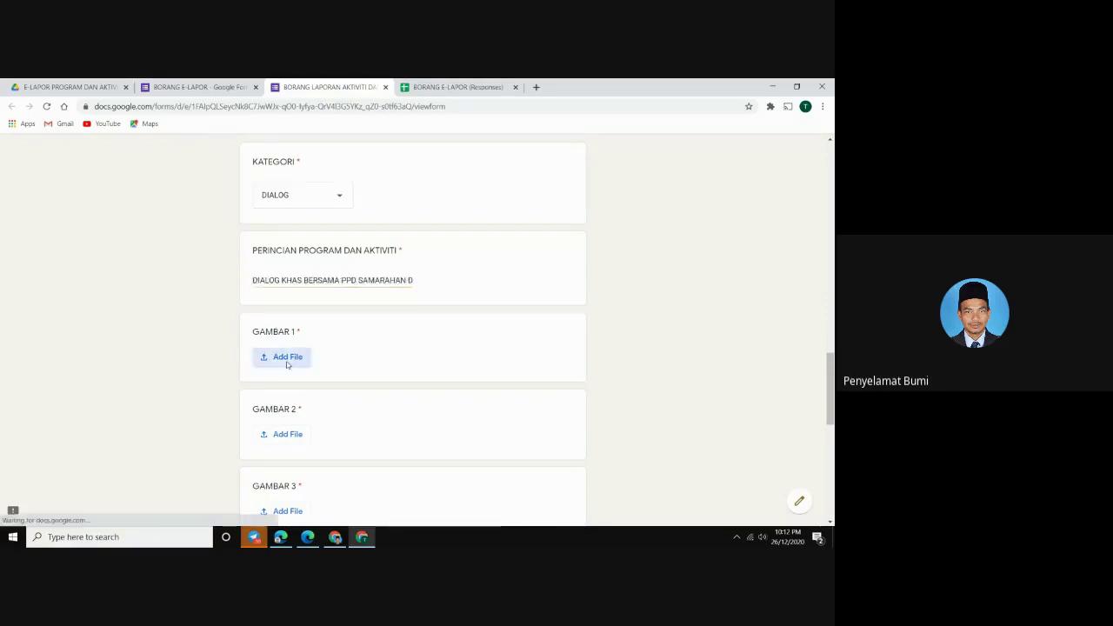
Search the Desktop folders, including SMK KOTA and New folder, for the report photos
{"action": "left_click", "coordinate": [379, 343]}
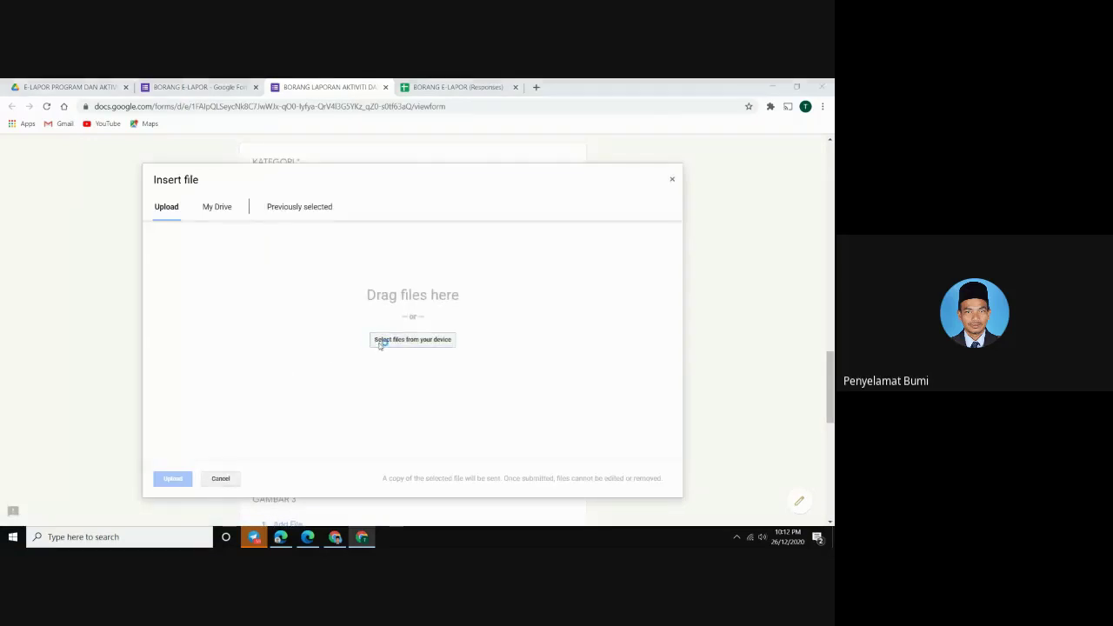
{"action": "scroll", "coordinate": [158, 204], "scroll_direction": "down", "scroll_amount": 3}
{"action": "scroll", "coordinate": [159, 216], "scroll_direction": "down", "scroll_amount": 10}
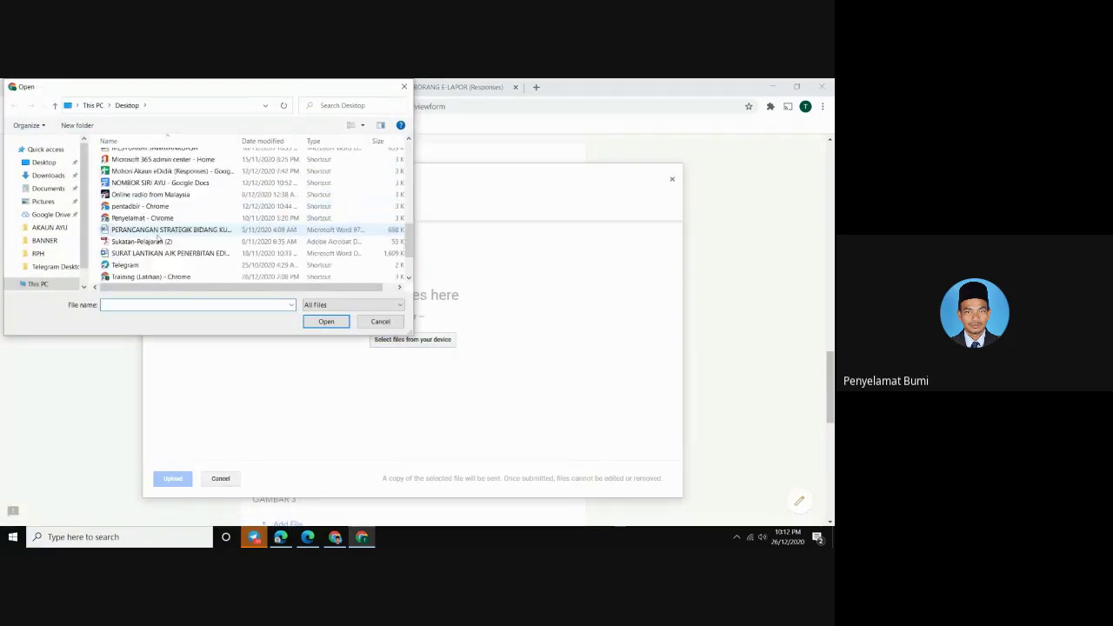
{"action": "scroll", "coordinate": [154, 248], "scroll_direction": "up", "scroll_amount": 13}
{"action": "scroll", "coordinate": [156, 251], "scroll_direction": "down", "scroll_amount": 3}
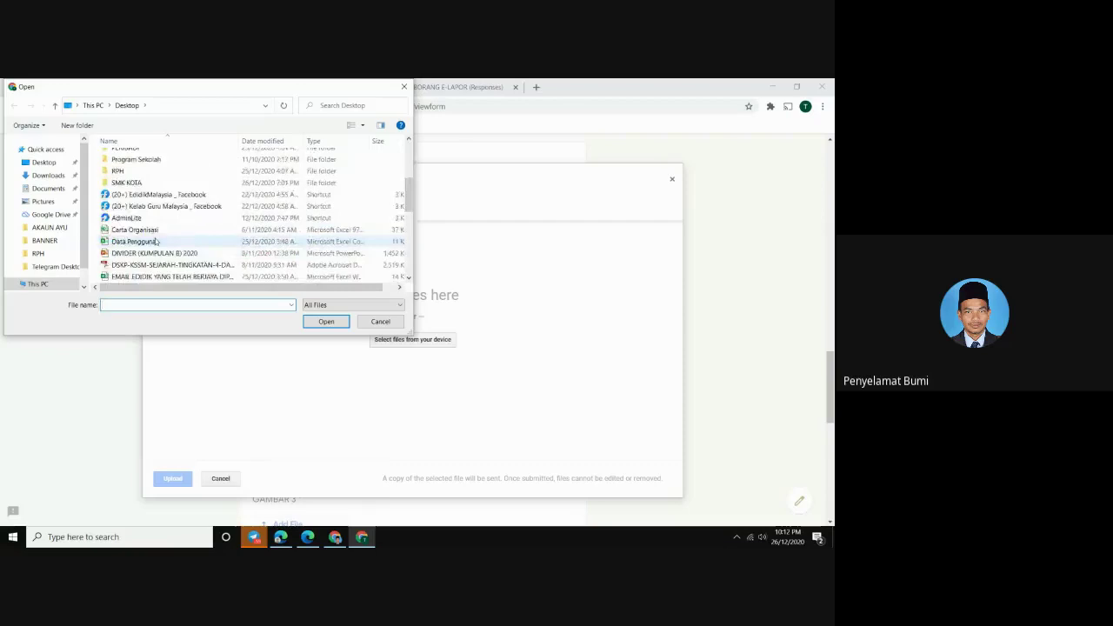
{"action": "scroll", "coordinate": [157, 243], "scroll_direction": "down", "scroll_amount": 8}
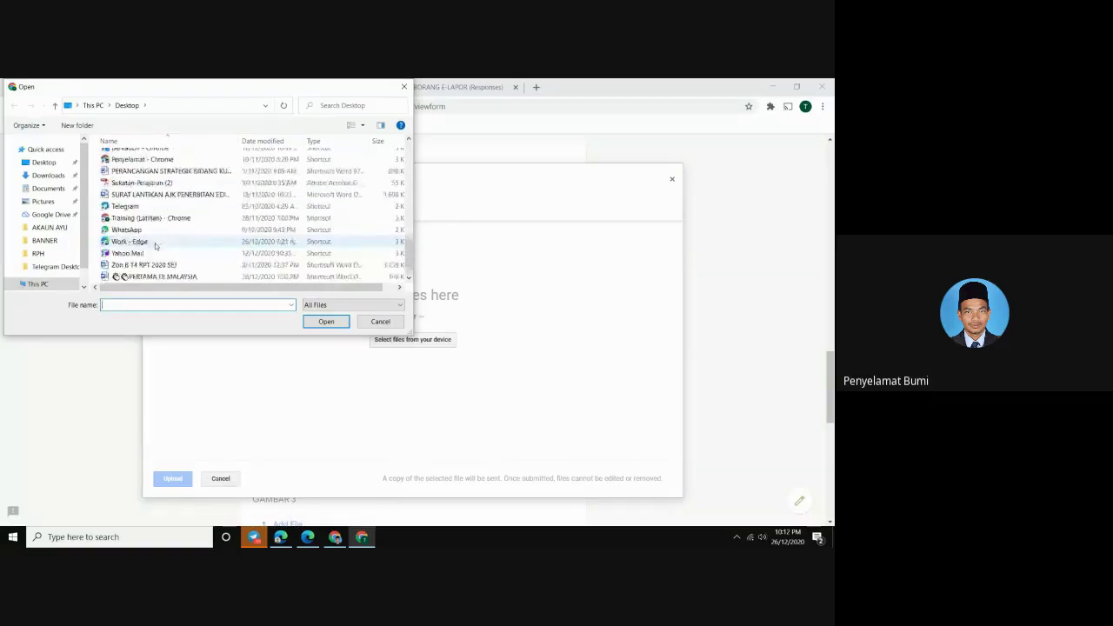
{"action": "scroll", "coordinate": [155, 246], "scroll_direction": "up", "scroll_amount": 8}
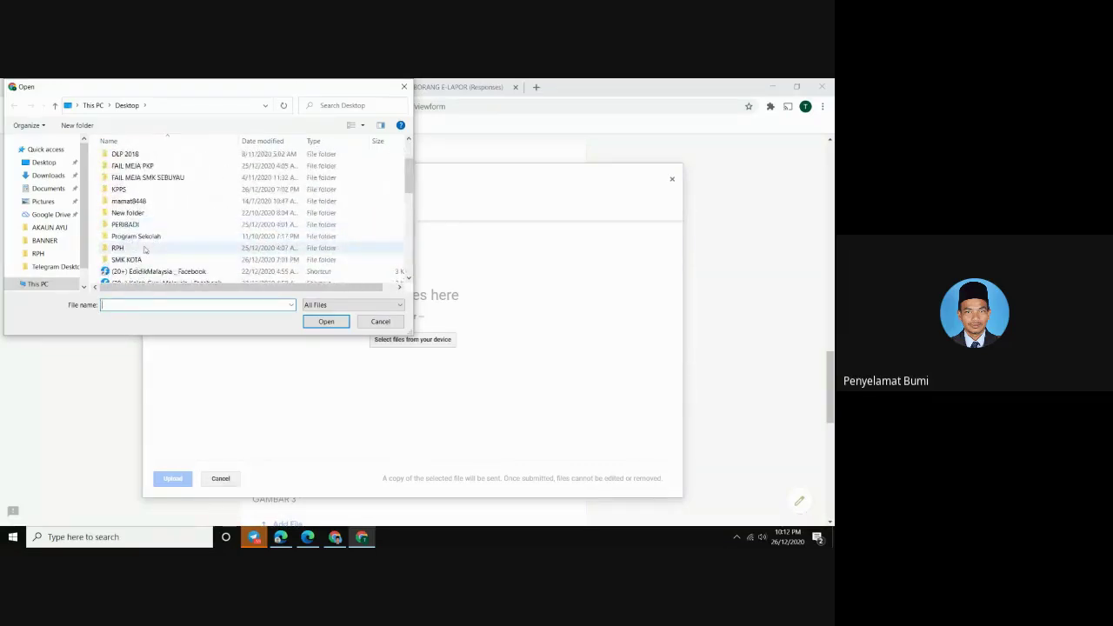
{"action": "double_click", "coordinate": [139, 259]}
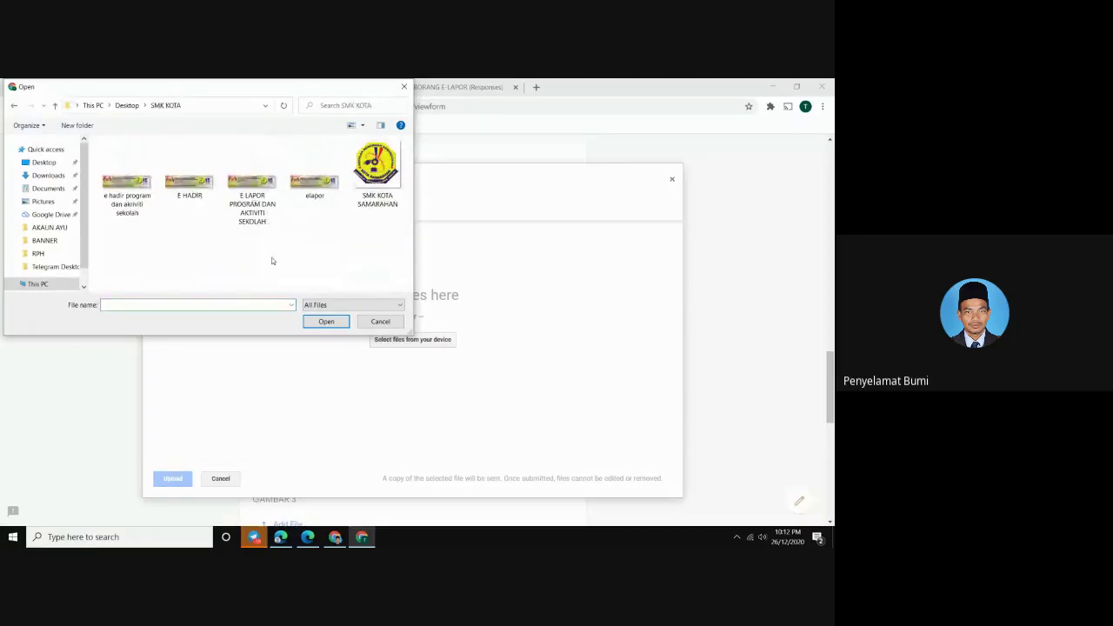
{"action": "left_click", "coordinate": [14, 105]}
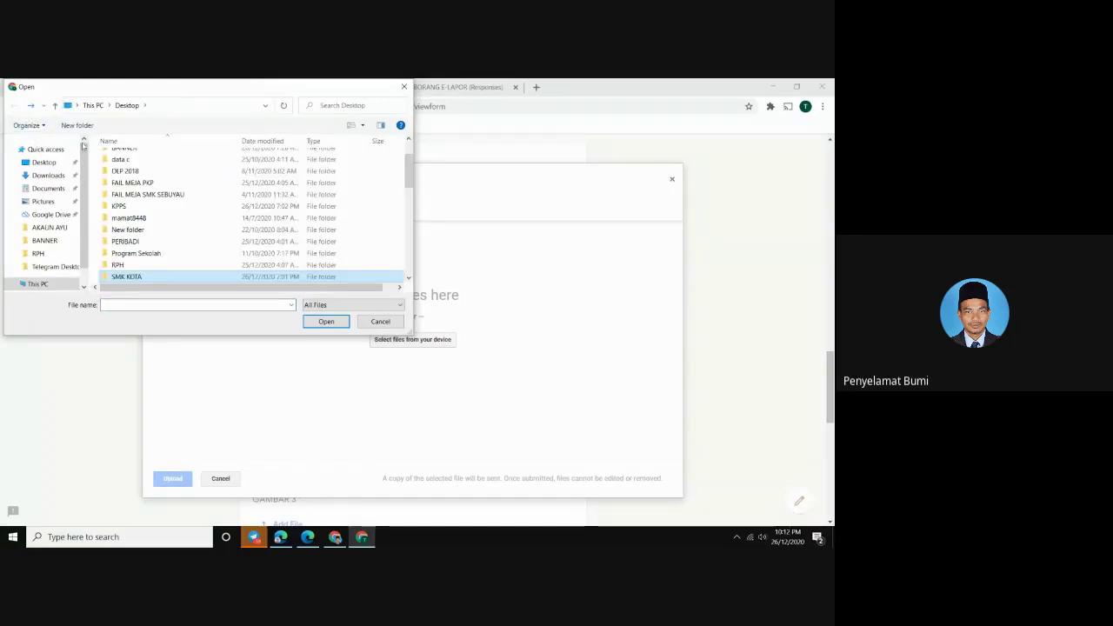
{"action": "scroll", "coordinate": [152, 209], "scroll_direction": "up", "scroll_amount": 2}
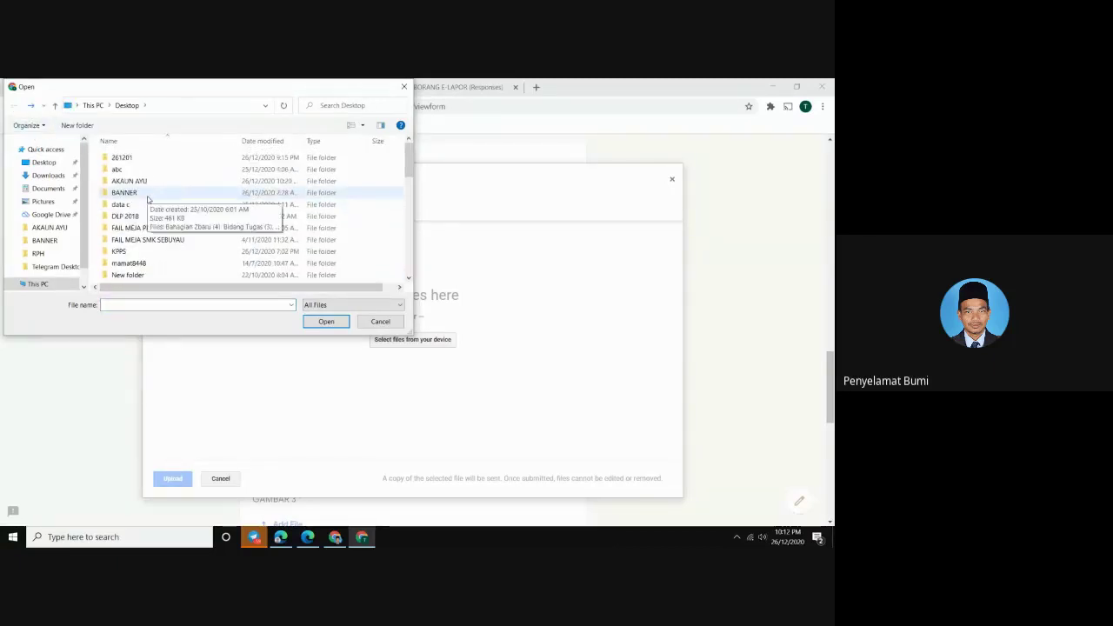
{"action": "scroll", "coordinate": [148, 199], "scroll_direction": "down", "scroll_amount": 1}
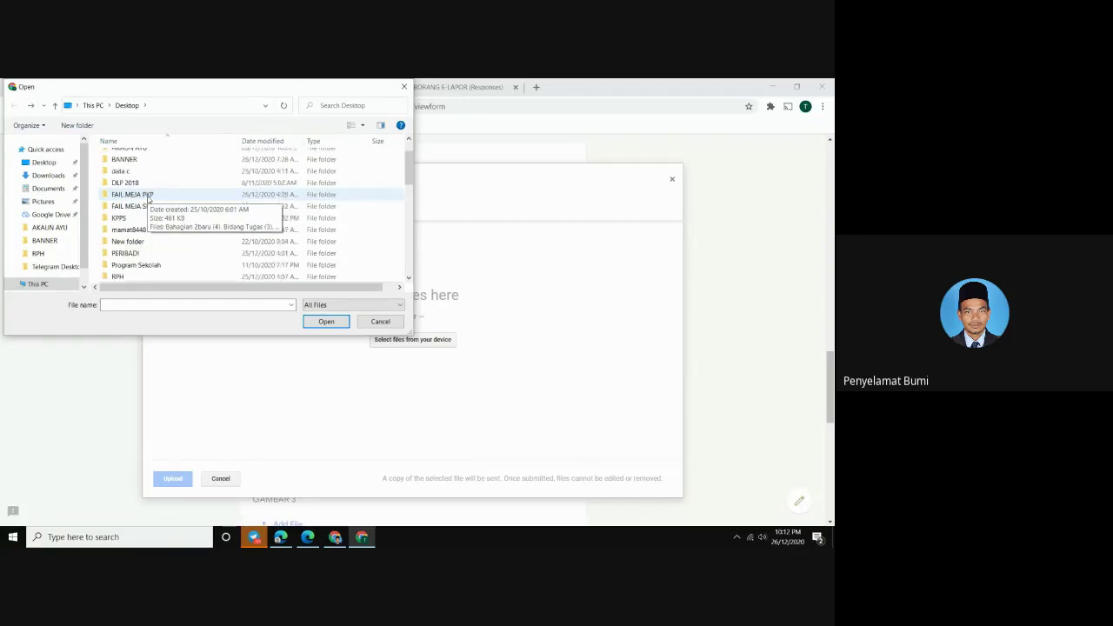
{"action": "double_click", "coordinate": [127, 241]}
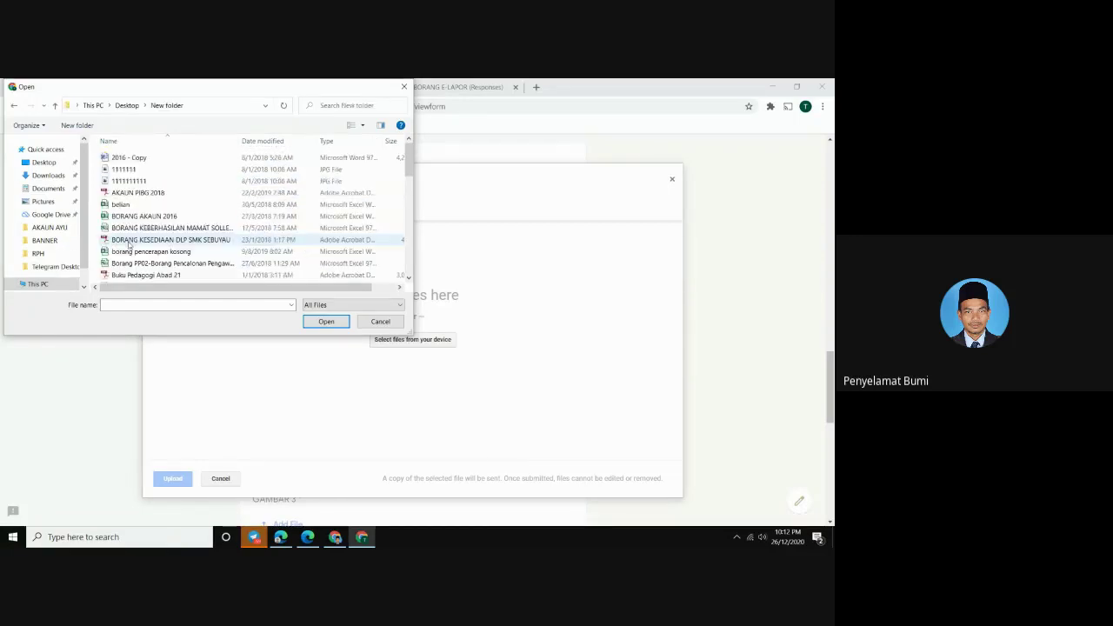
{"action": "key", "text": "alt+Left"}
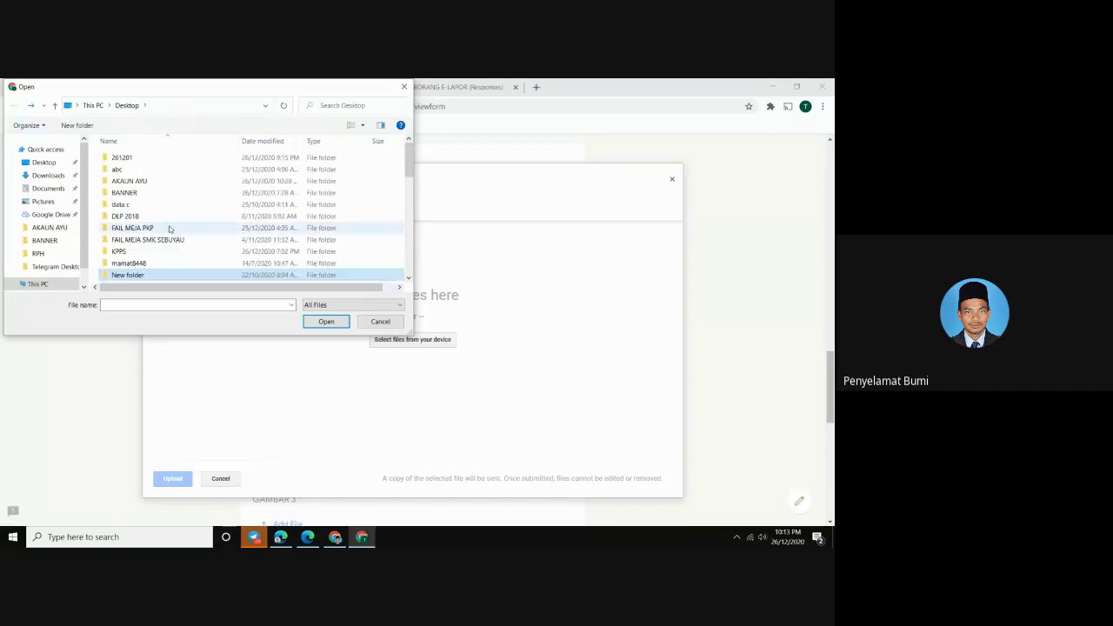
{"action": "scroll", "coordinate": [168, 234], "scroll_direction": "down", "scroll_amount": 1}
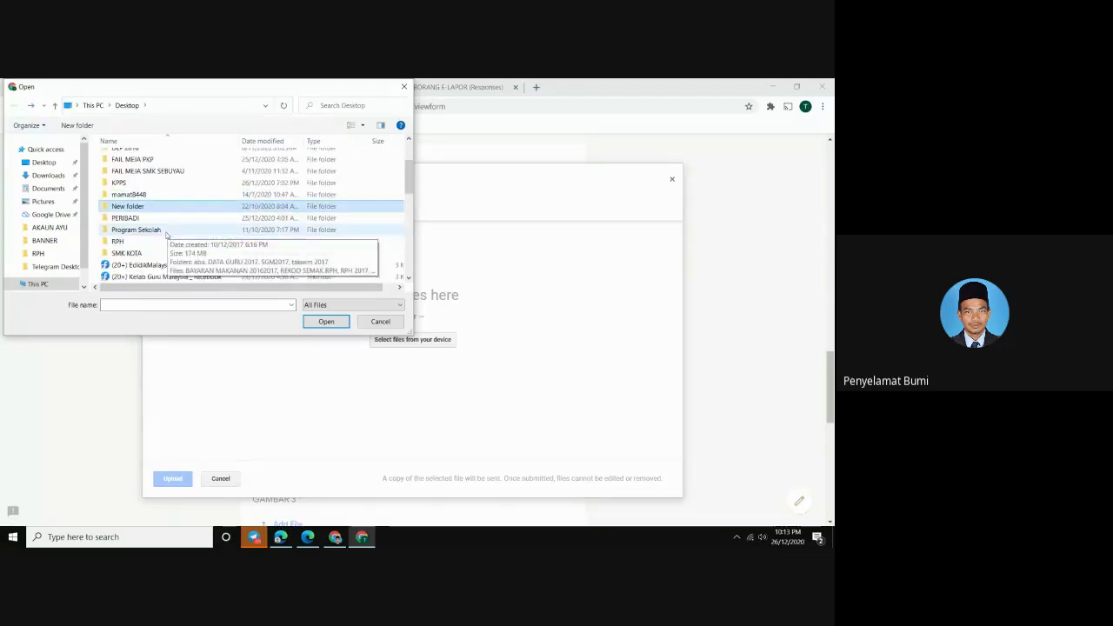
{"action": "scroll", "coordinate": [168, 233], "scroll_direction": "down", "scroll_amount": 8}
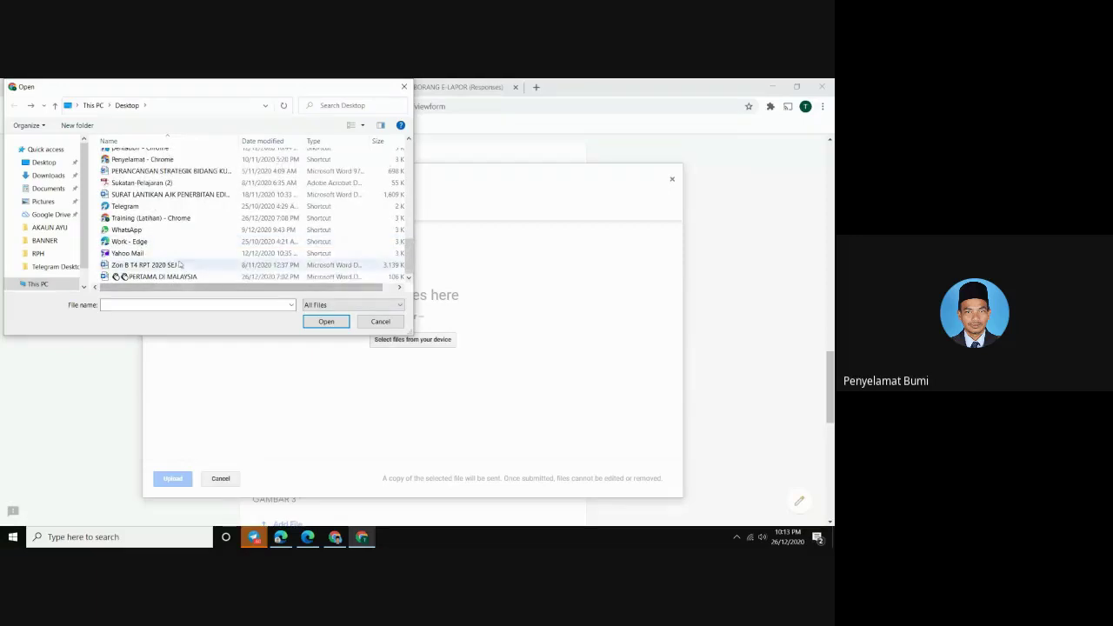
{"action": "scroll", "coordinate": [179, 249], "scroll_direction": "up", "scroll_amount": 5}
{"action": "scroll", "coordinate": [174, 243], "scroll_direction": "up", "scroll_amount": 3}
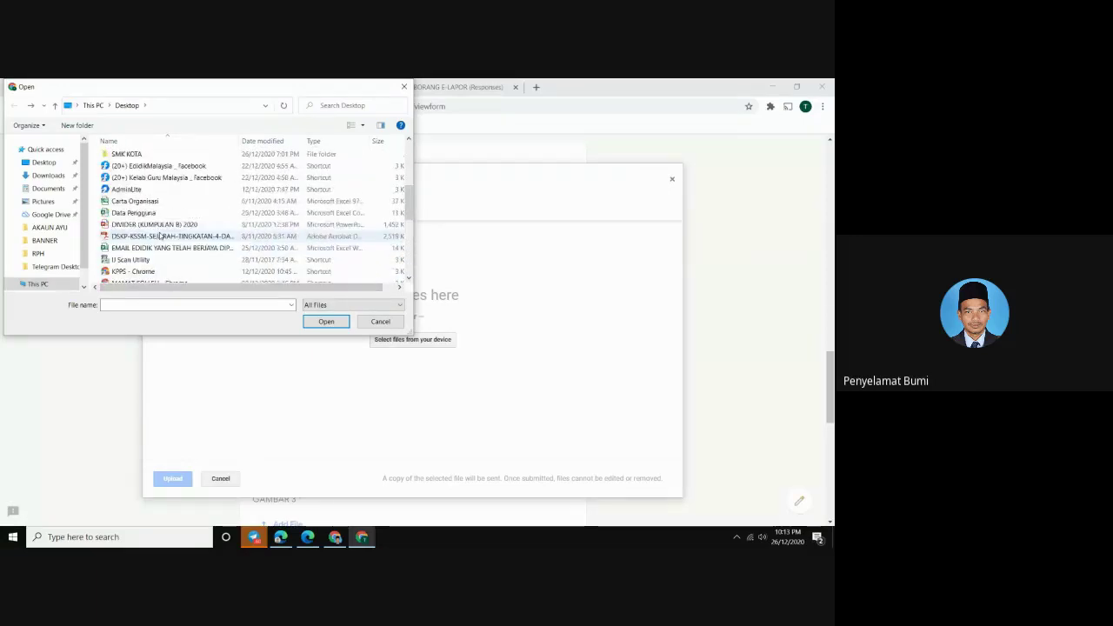
{"action": "scroll", "coordinate": [162, 227], "scroll_direction": "up", "scroll_amount": 1}
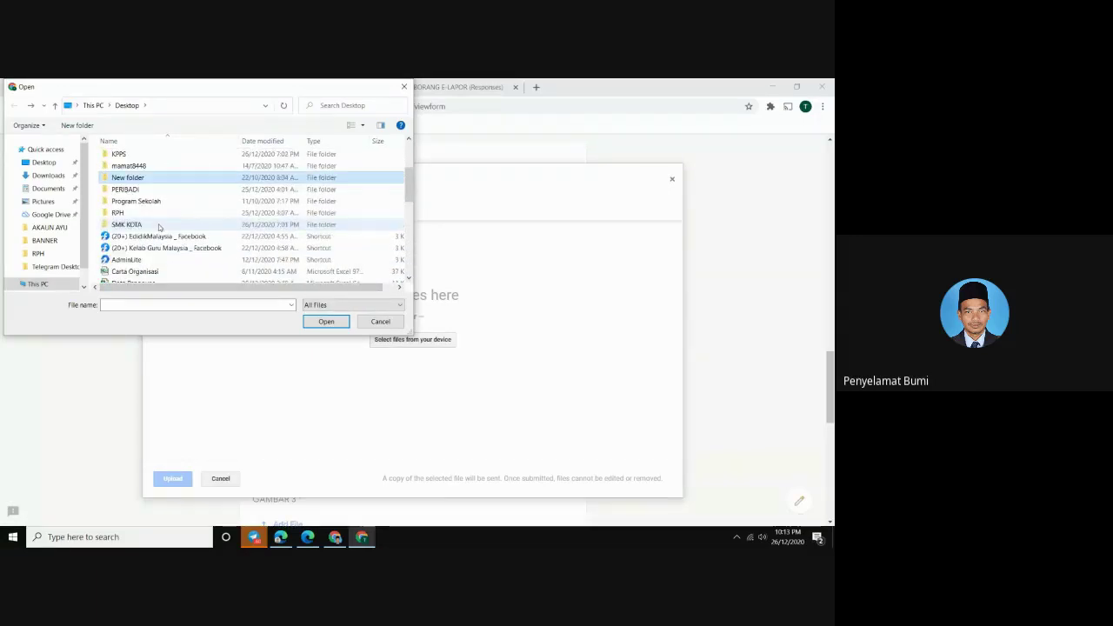
{"action": "scroll", "coordinate": [148, 213], "scroll_direction": "up", "scroll_amount": 1}
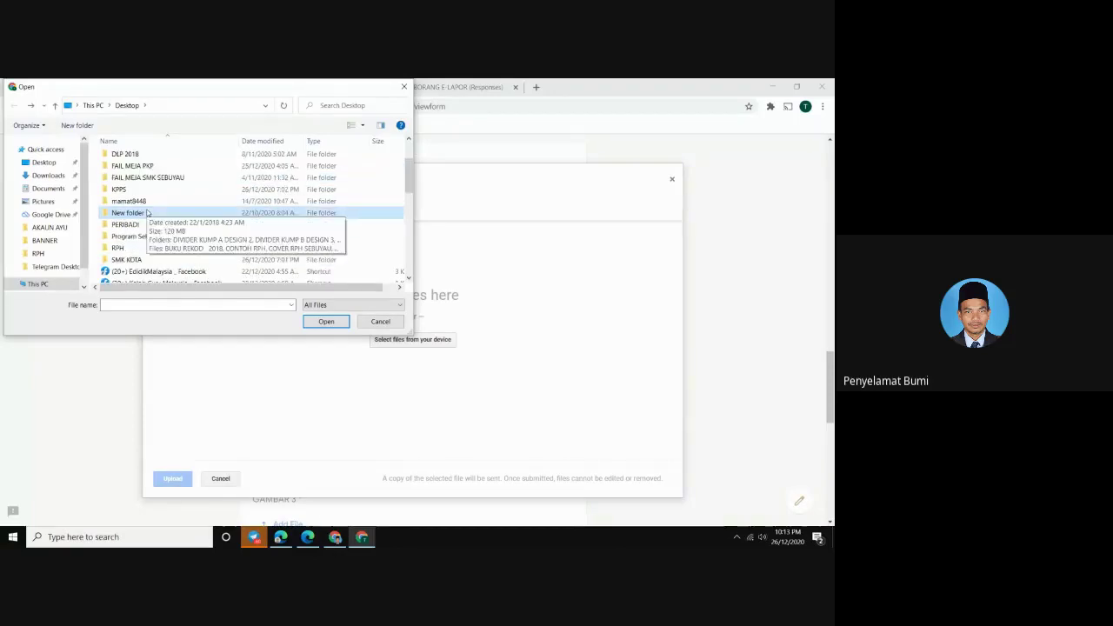
{"action": "scroll", "coordinate": [148, 213], "scroll_direction": "up", "scroll_amount": 1}
{"action": "scroll", "coordinate": [148, 213], "scroll_direction": "up", "scroll_amount": 1}
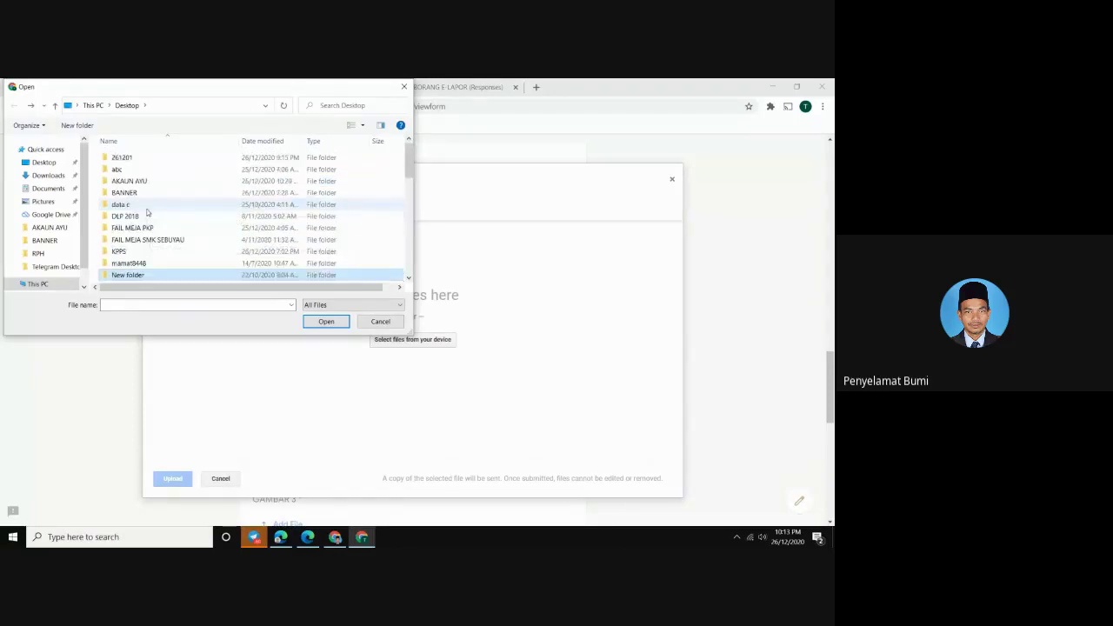
Pick G1.jpg from the 261201 folder and upload it to GAMBAR 1
{"action": "double_click", "coordinate": [143, 158]}
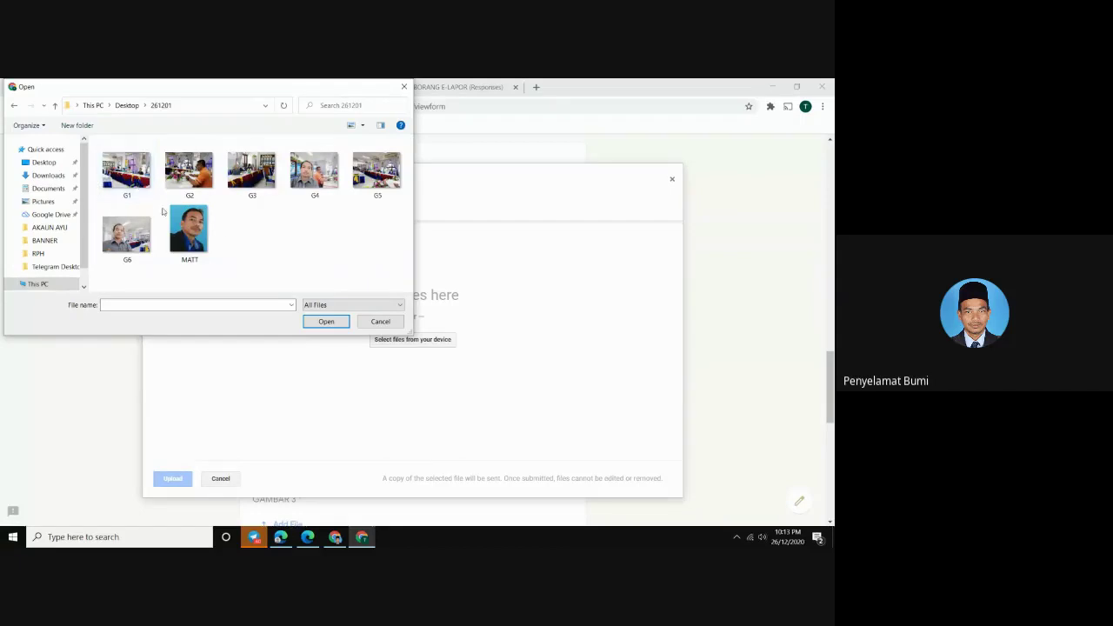
{"action": "left_click", "coordinate": [124, 184]}
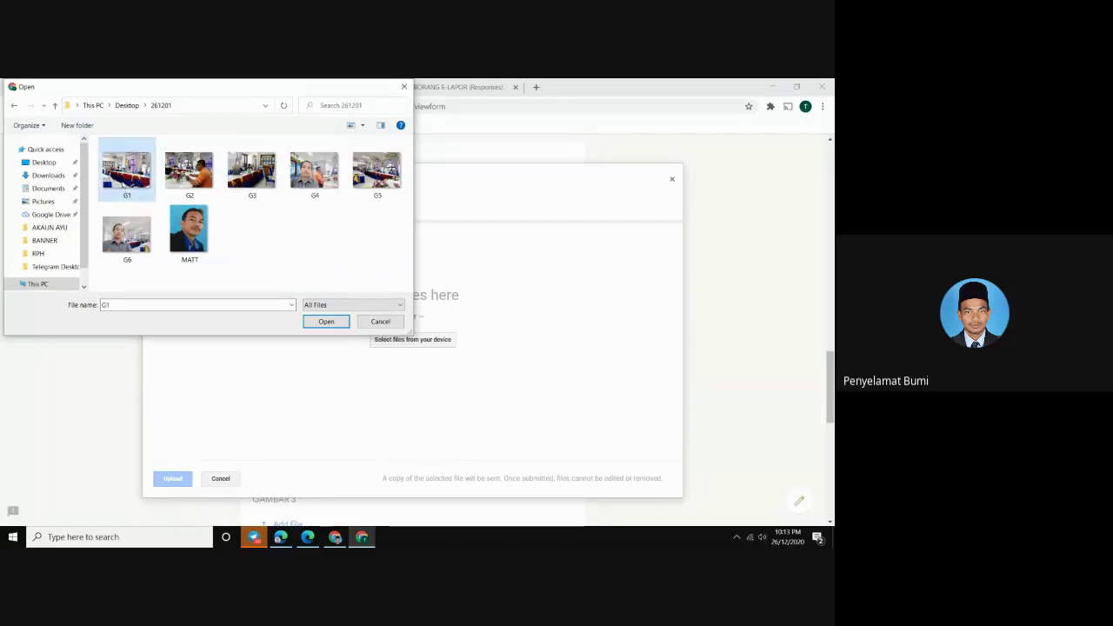
{"action": "left_click", "coordinate": [323, 319]}
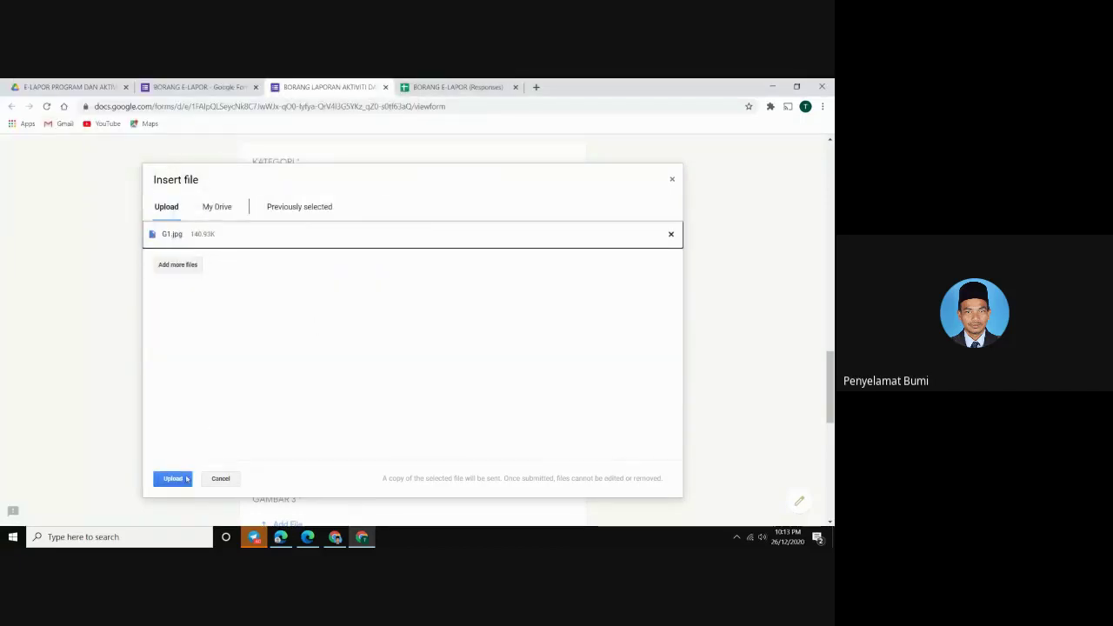
{"action": "left_click", "coordinate": [177, 483]}
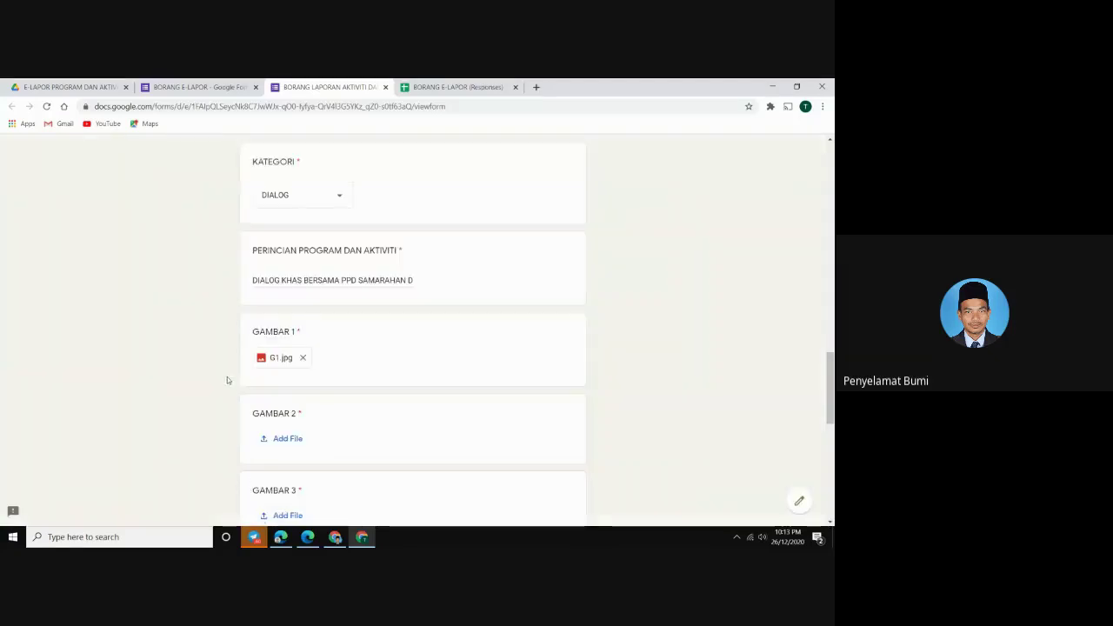
Upload G2.jpg as the answer to GAMBAR 2
{"action": "scroll", "coordinate": [271, 392], "scroll_direction": "down", "scroll_amount": 1}
{"action": "left_click", "coordinate": [271, 388]}
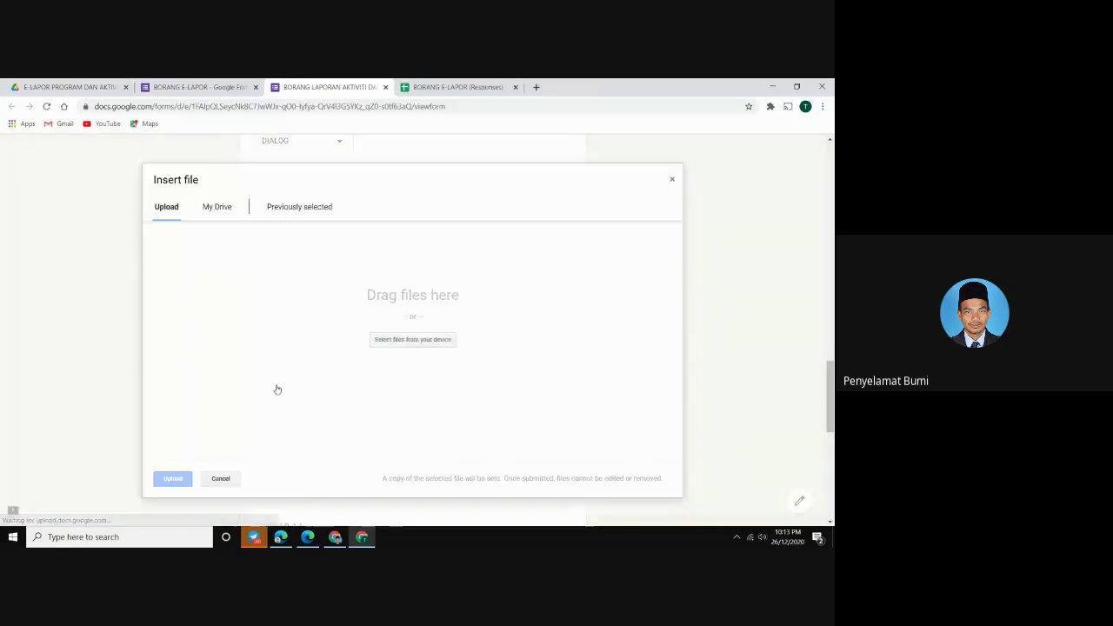
{"action": "left_click", "coordinate": [378, 340]}
{"action": "double_click", "coordinate": [191, 169]}
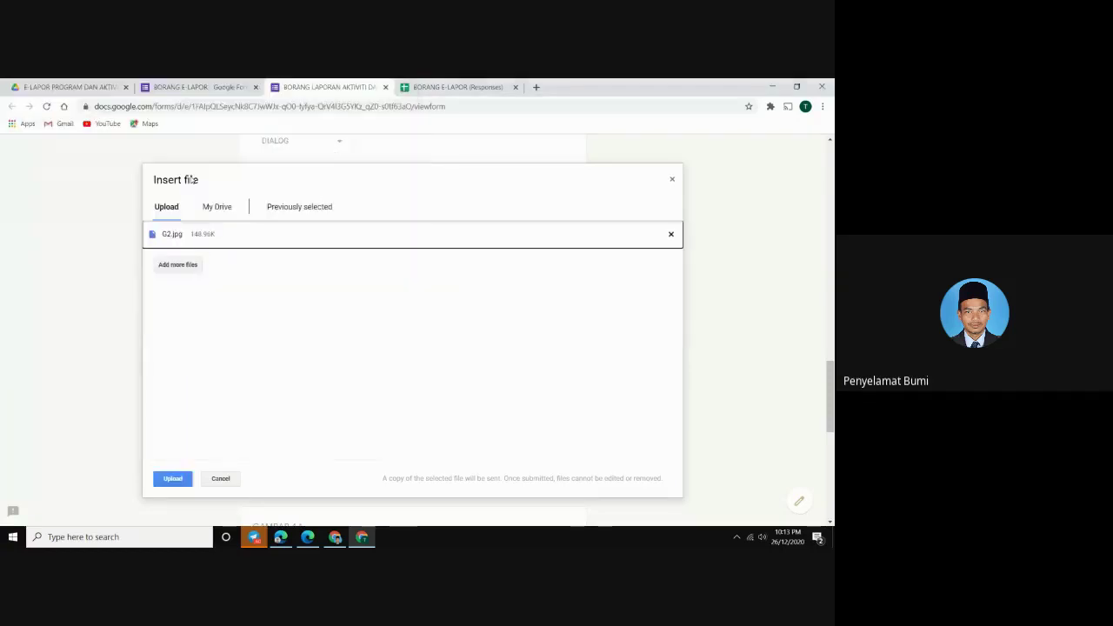
{"action": "left_click", "coordinate": [176, 479]}
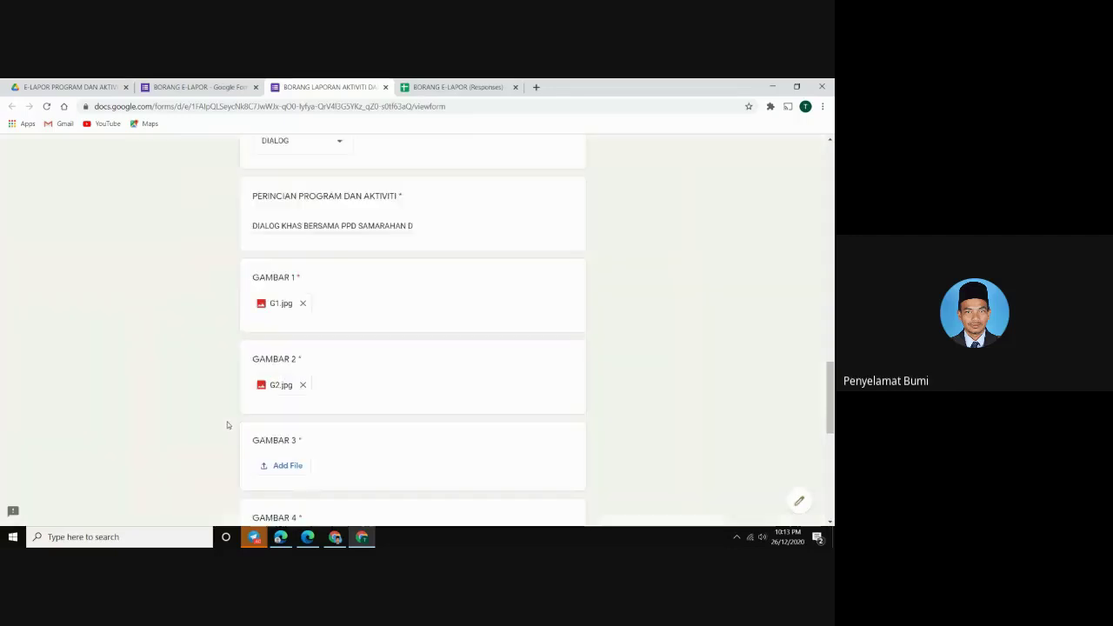
Upload G3.jpg as the answer to GAMBAR 3
{"action": "scroll", "coordinate": [229, 425], "scroll_direction": "down", "scroll_amount": 2}
{"action": "left_click", "coordinate": [276, 357]}
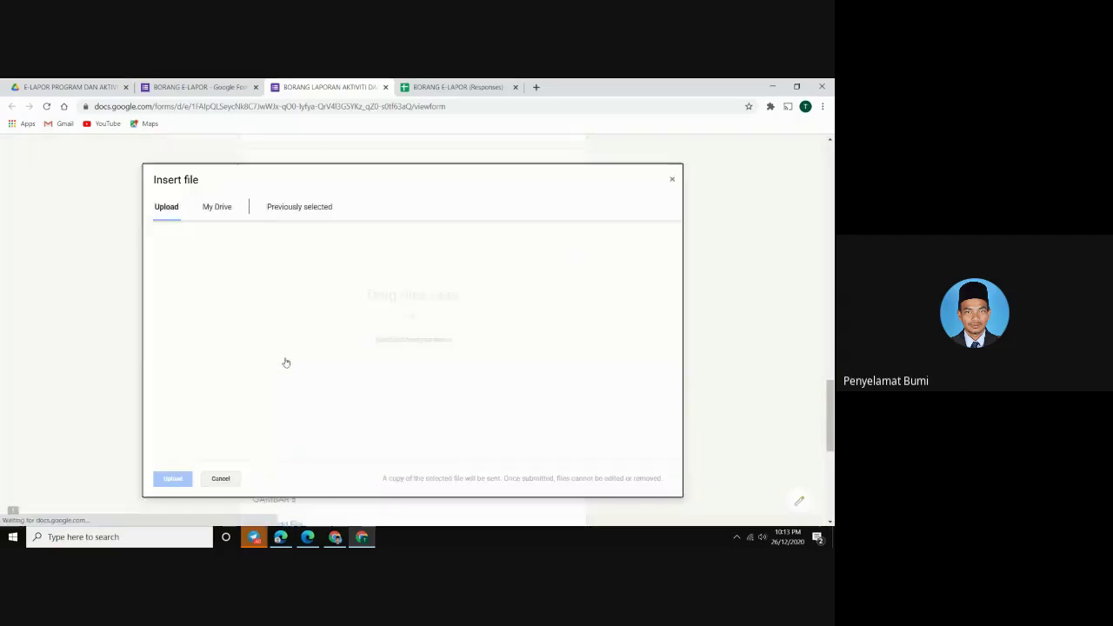
{"action": "left_click", "coordinate": [393, 343]}
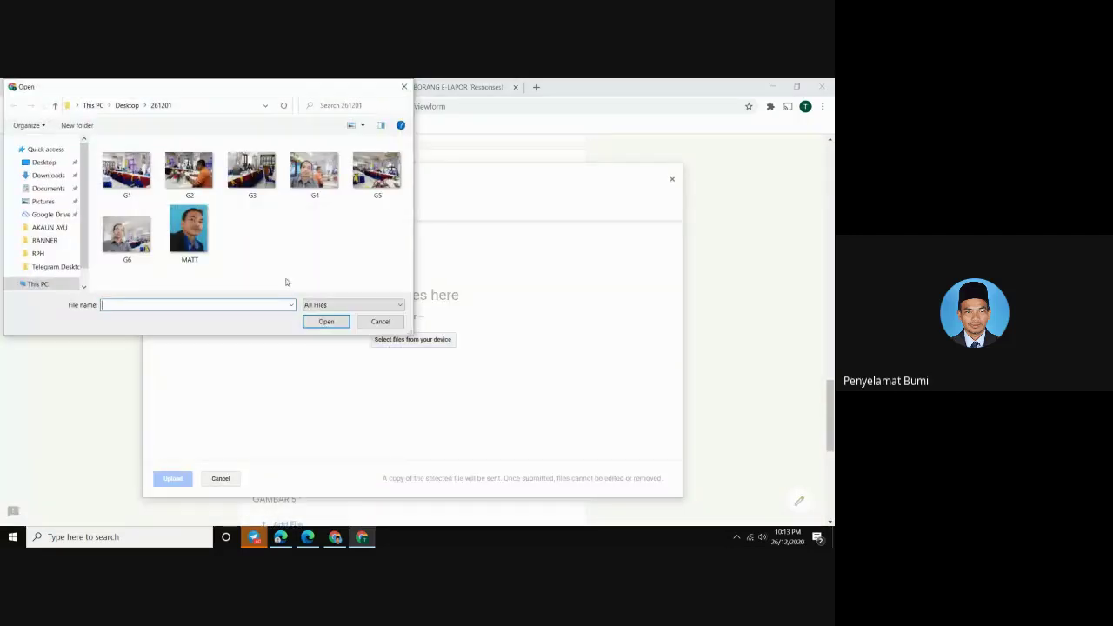
{"action": "left_click", "coordinate": [255, 176]}
{"action": "double_click", "coordinate": [255, 179]}
{"action": "left_click", "coordinate": [170, 475]}
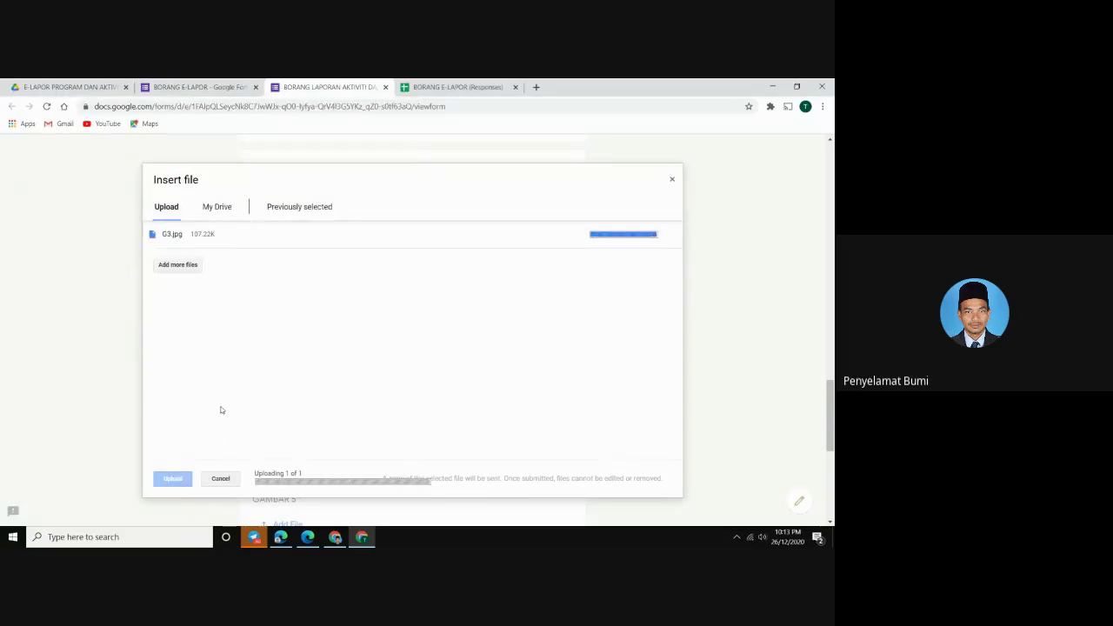
Upload G4.jpg as the answer to GAMBAR 4
{"action": "left_click", "coordinate": [286, 384]}
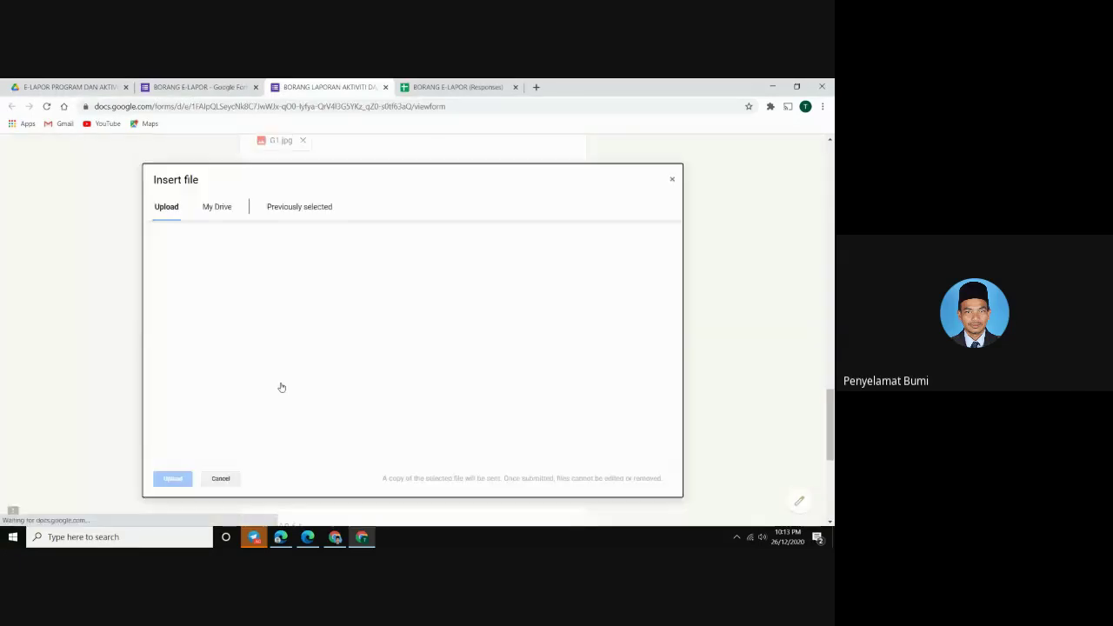
{"action": "left_click", "coordinate": [412, 339]}
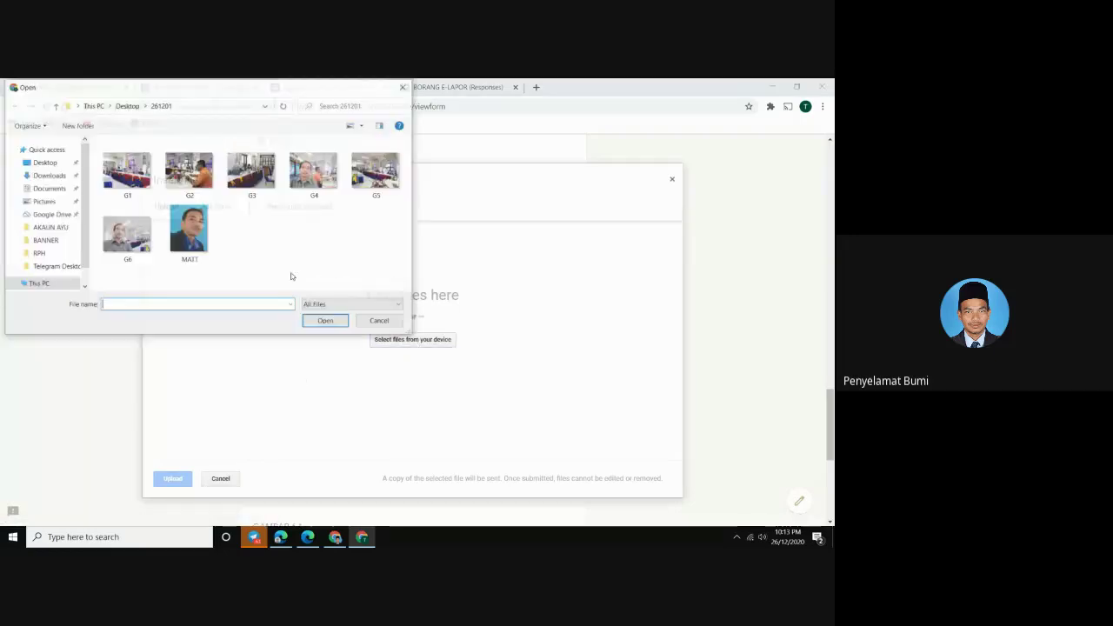
{"action": "double_click", "coordinate": [319, 189]}
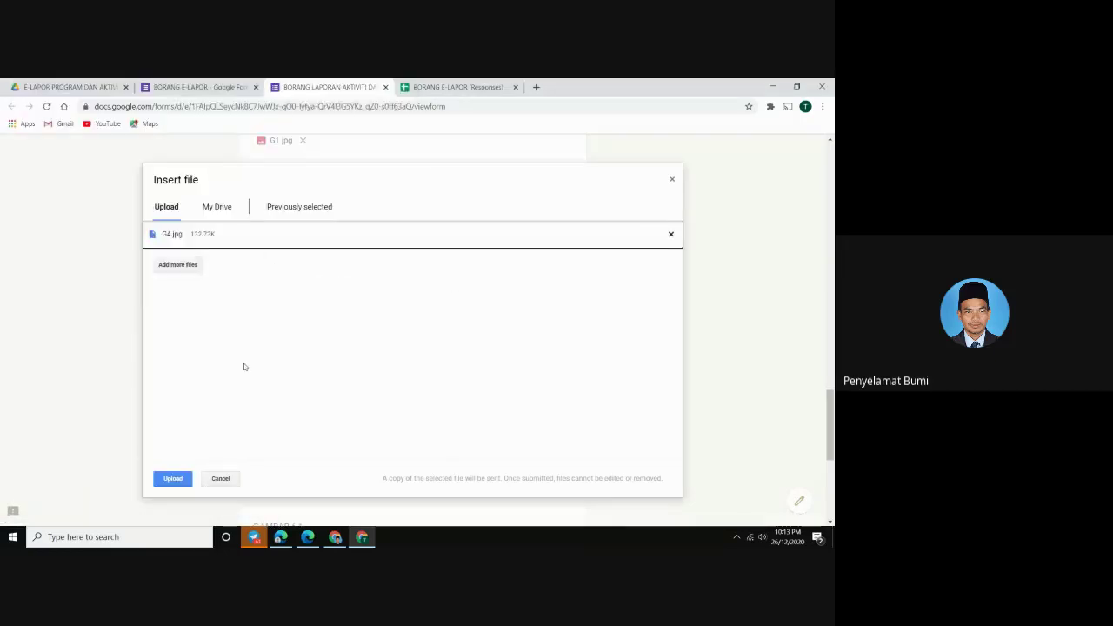
{"action": "left_click", "coordinate": [181, 480]}
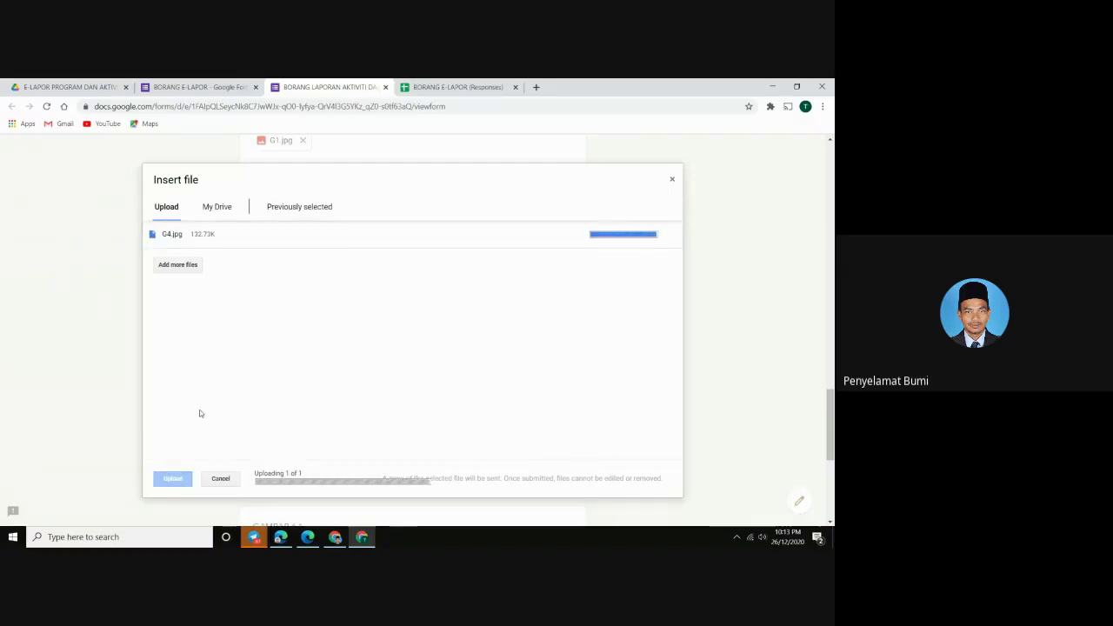
Upload G5.jpg as the answer to GAMBAR 5
{"action": "scroll", "coordinate": [199, 413], "scroll_direction": "down", "scroll_amount": 1}
{"action": "left_click", "coordinate": [272, 410]}
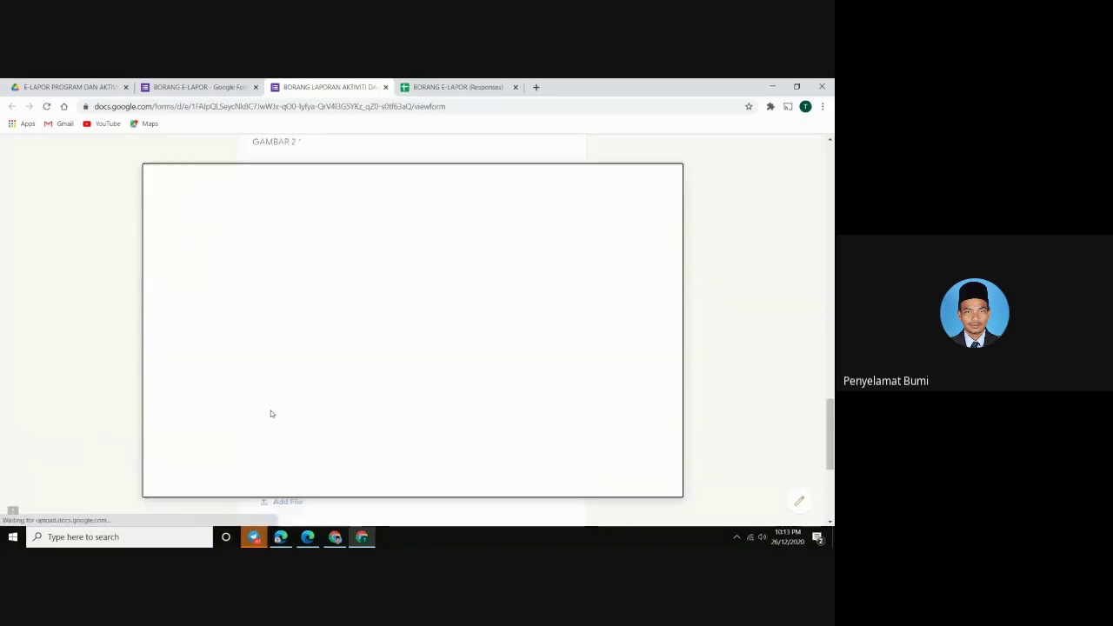
{"action": "left_click", "coordinate": [405, 345]}
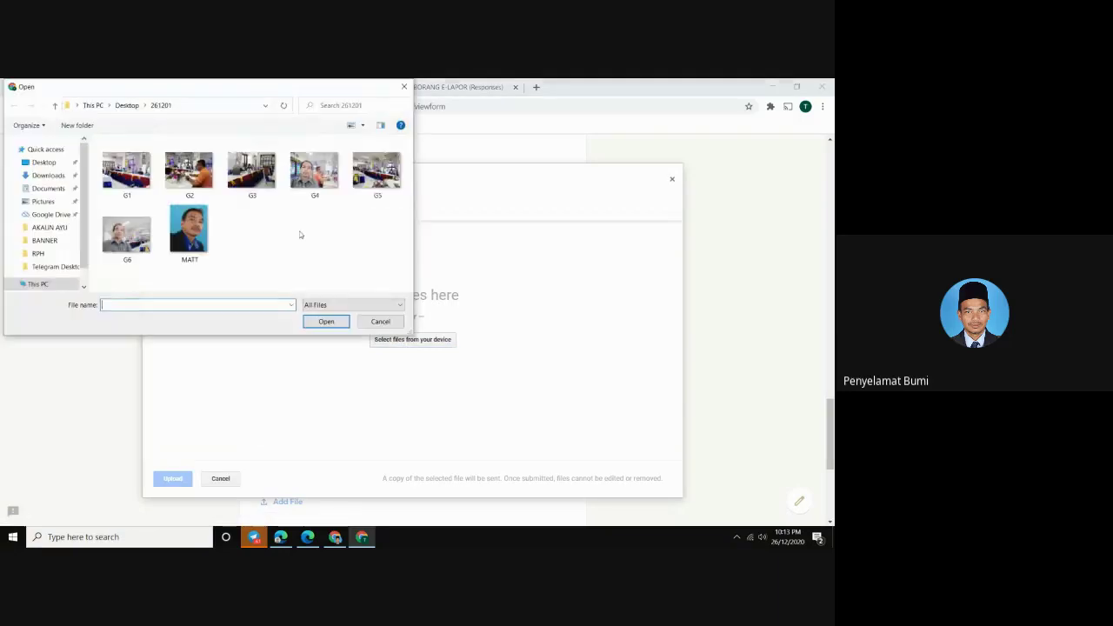
{"action": "left_click", "coordinate": [378, 185]}
{"action": "double_click", "coordinate": [379, 185]}
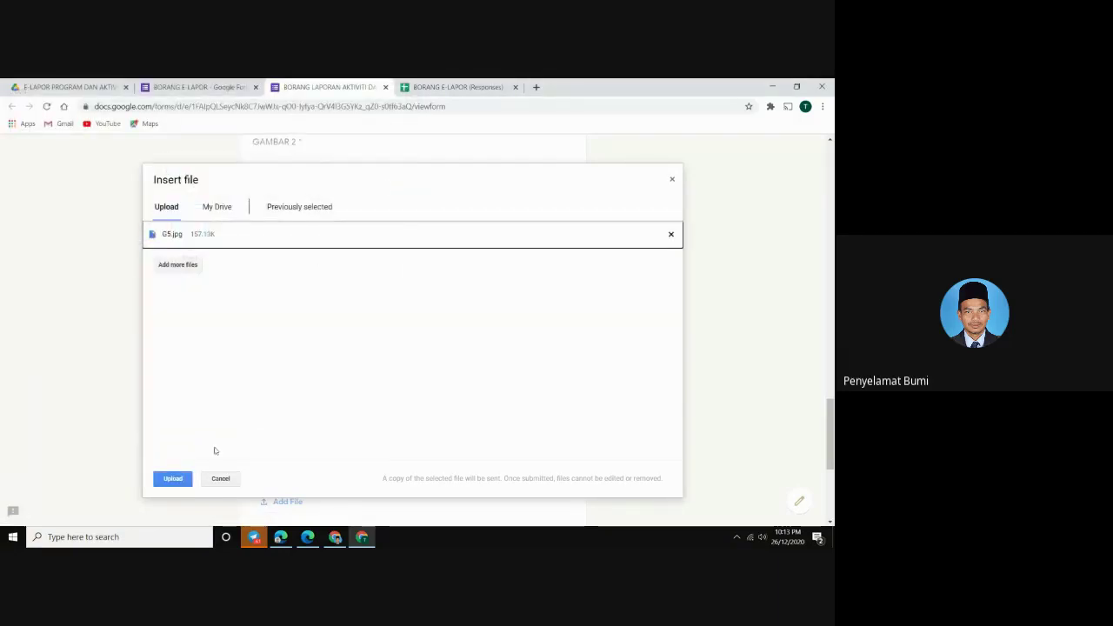
{"action": "left_click", "coordinate": [173, 482]}
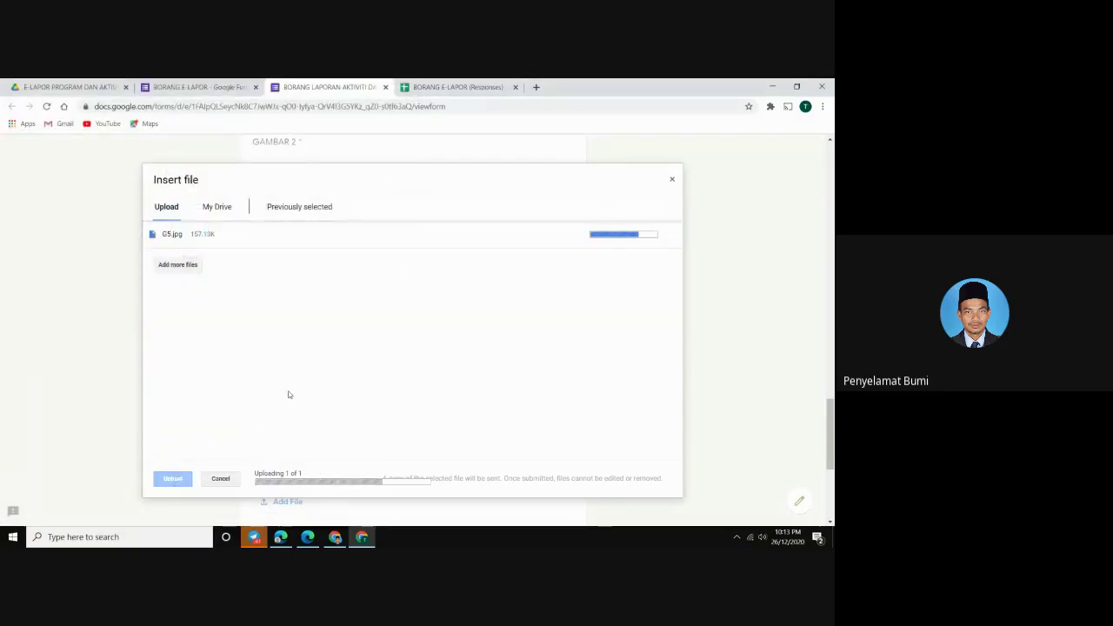
Upload G6.jpg as the answer to GAMBAR 6
{"action": "scroll", "coordinate": [289, 393], "scroll_direction": "down", "scroll_amount": 2}
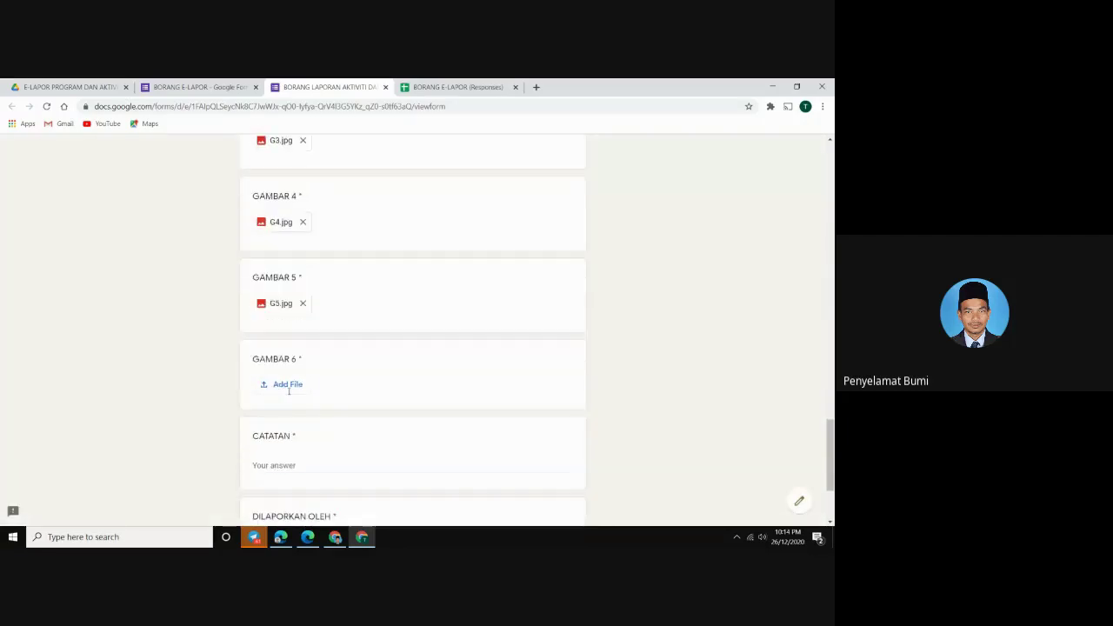
{"action": "left_click", "coordinate": [287, 385]}
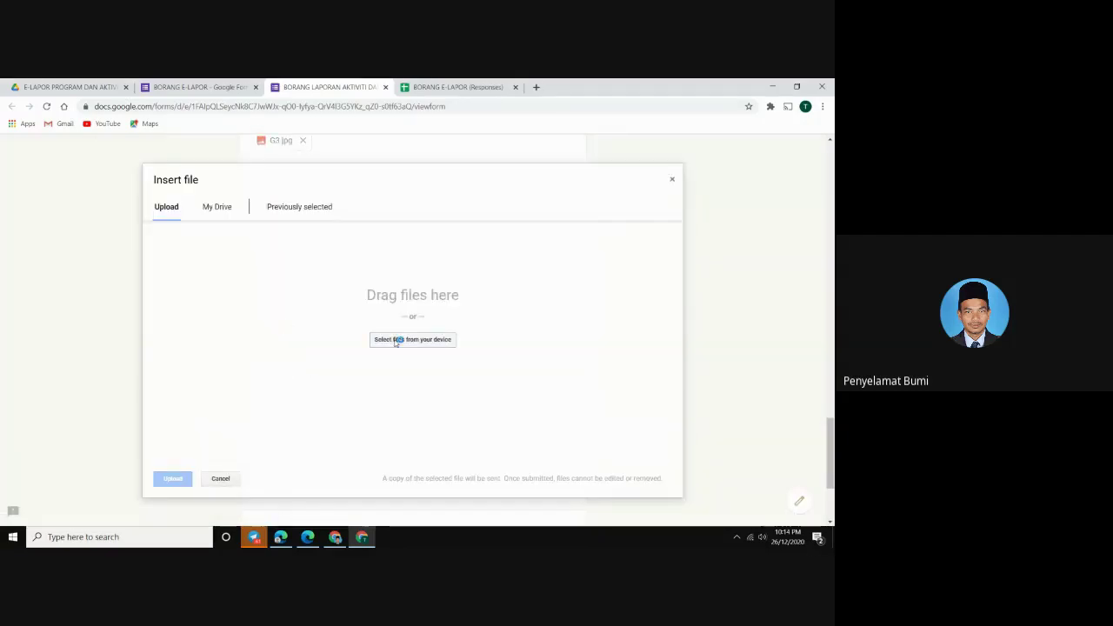
{"action": "left_click", "coordinate": [396, 340]}
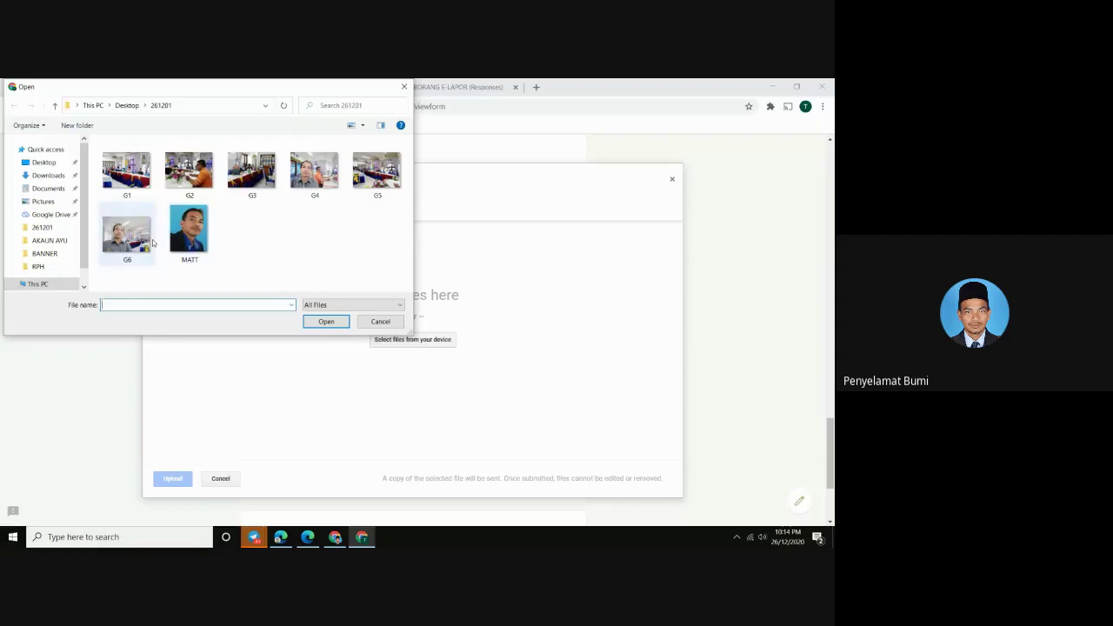
{"action": "double_click", "coordinate": [146, 242]}
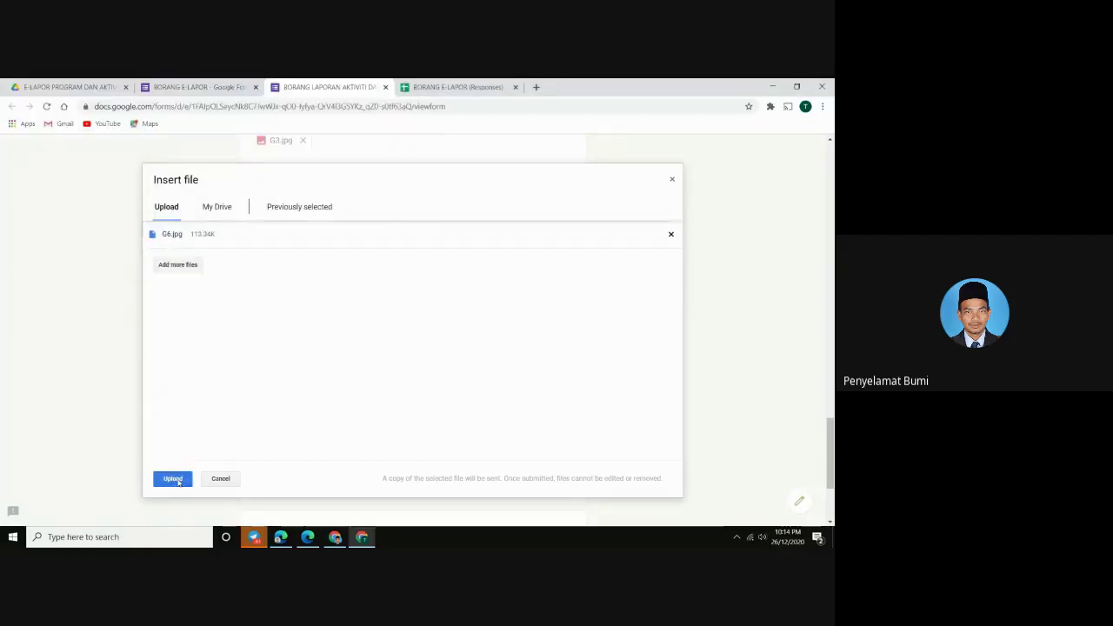
{"action": "left_click", "coordinate": [180, 479]}
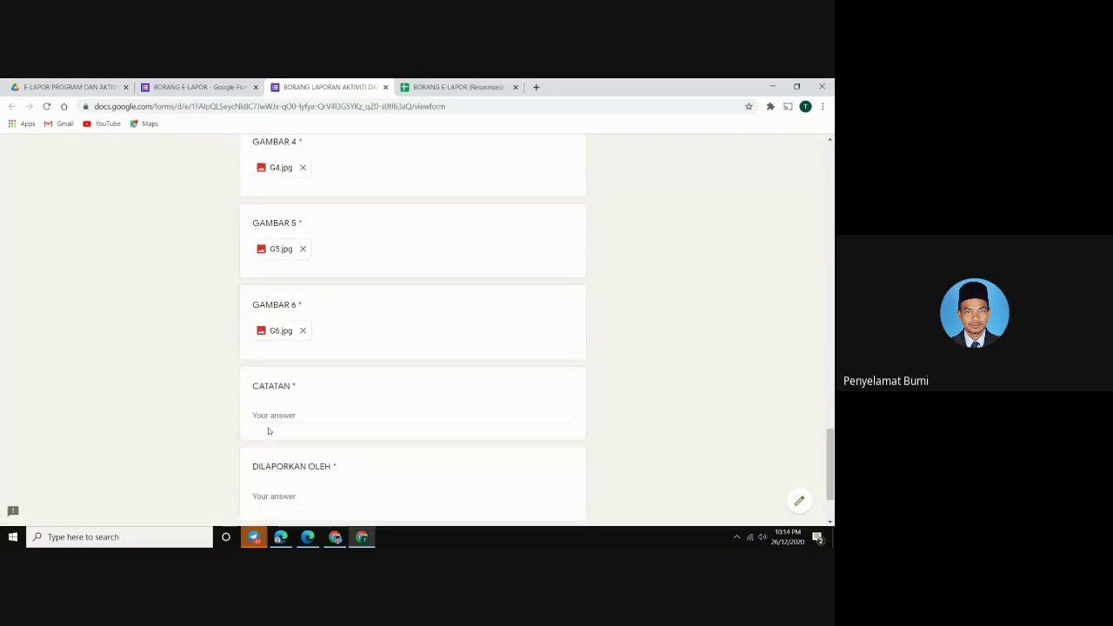
Answer CATATAN with 'DIALOG TAMAT JAM 3 PETANG', enter the reporter's name, then submit
{"action": "left_click", "coordinate": [269, 418]}
{"action": "type", "text": "DIALOG T"}
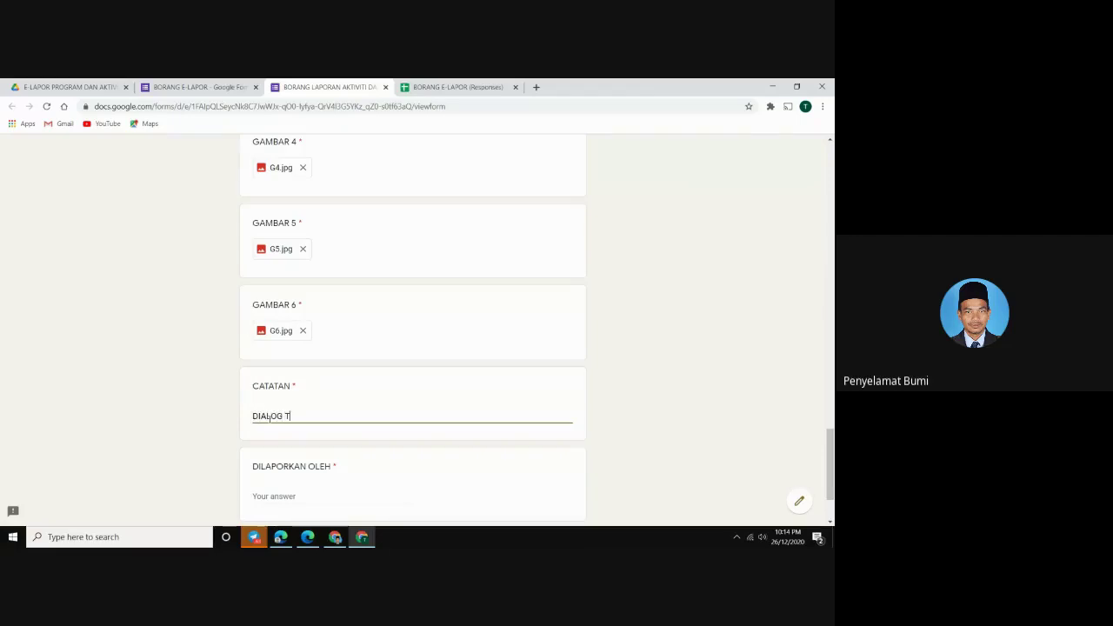
{"action": "type", "text": "AMAT JAM 3 PETANG"}
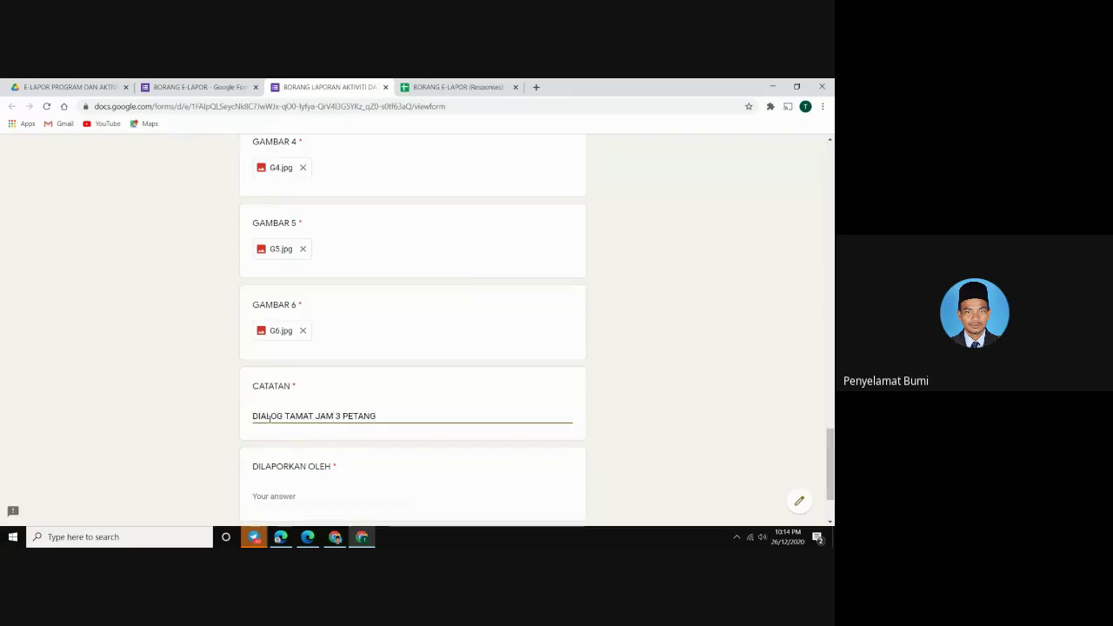
{"action": "left_click", "coordinate": [270, 495]}
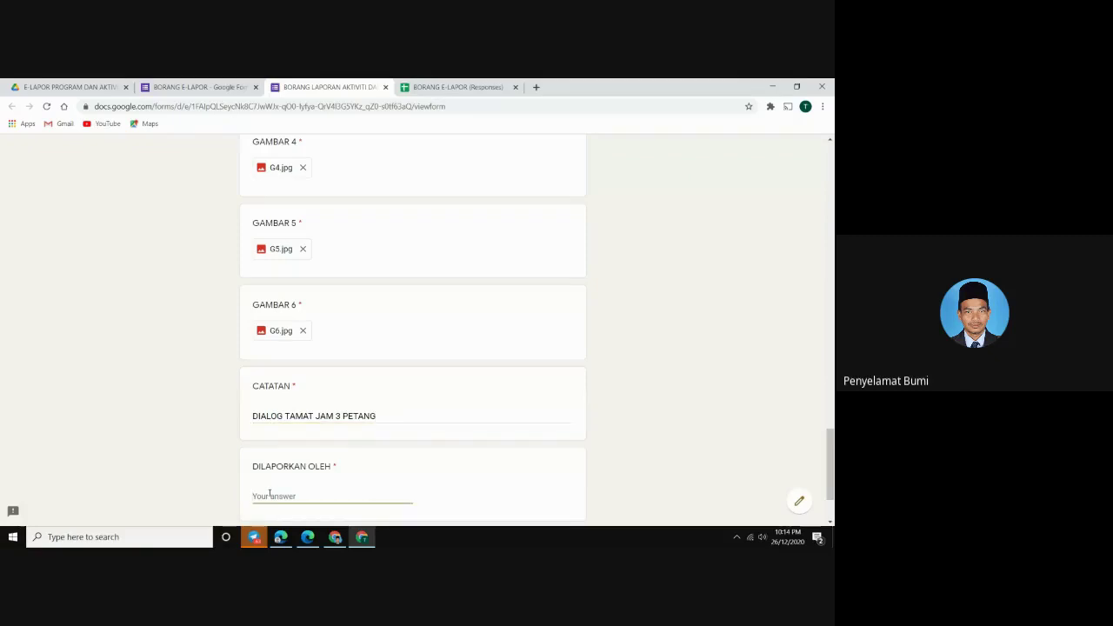
{"action": "type", "text": "SU LADAP"}
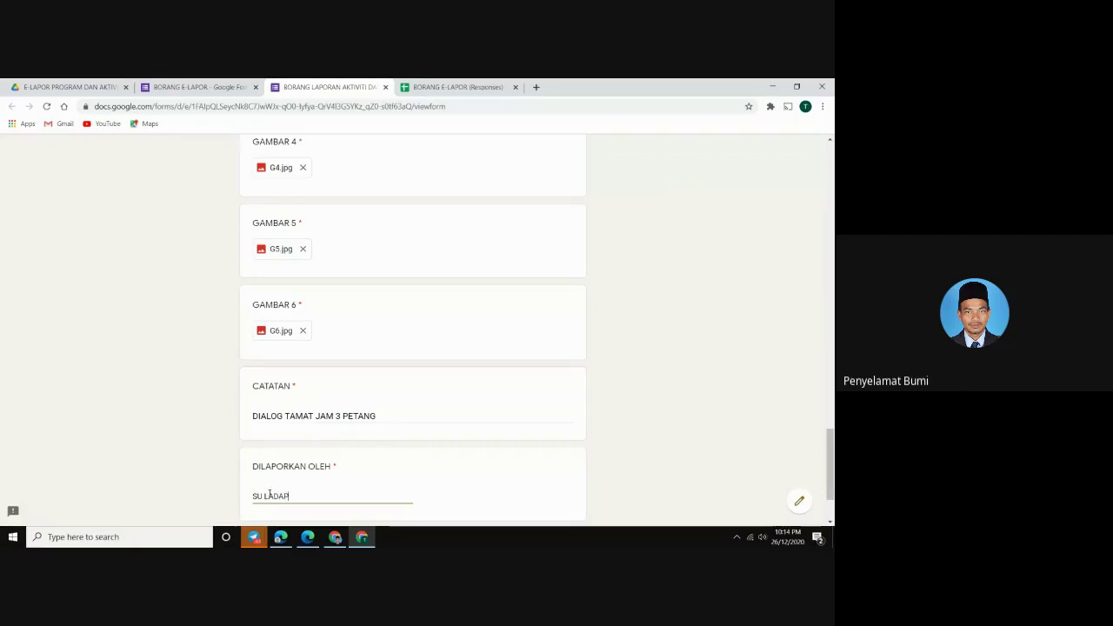
{"action": "scroll", "coordinate": [278, 479], "scroll_direction": "down", "scroll_amount": 2}
{"action": "type", "text": ")"}
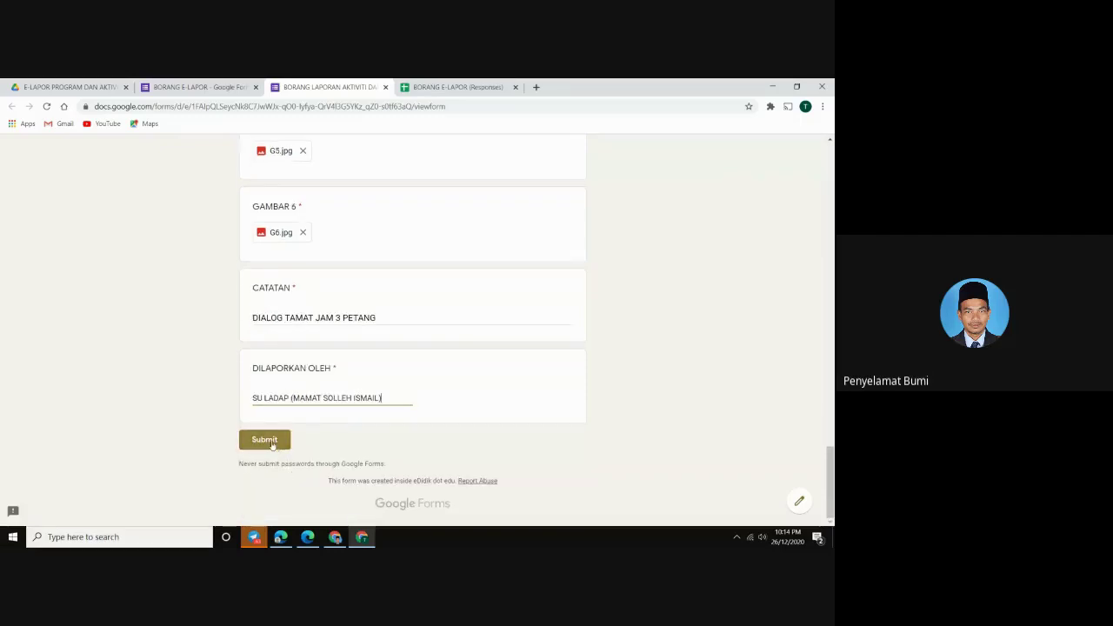
{"action": "left_click", "coordinate": [268, 441]}
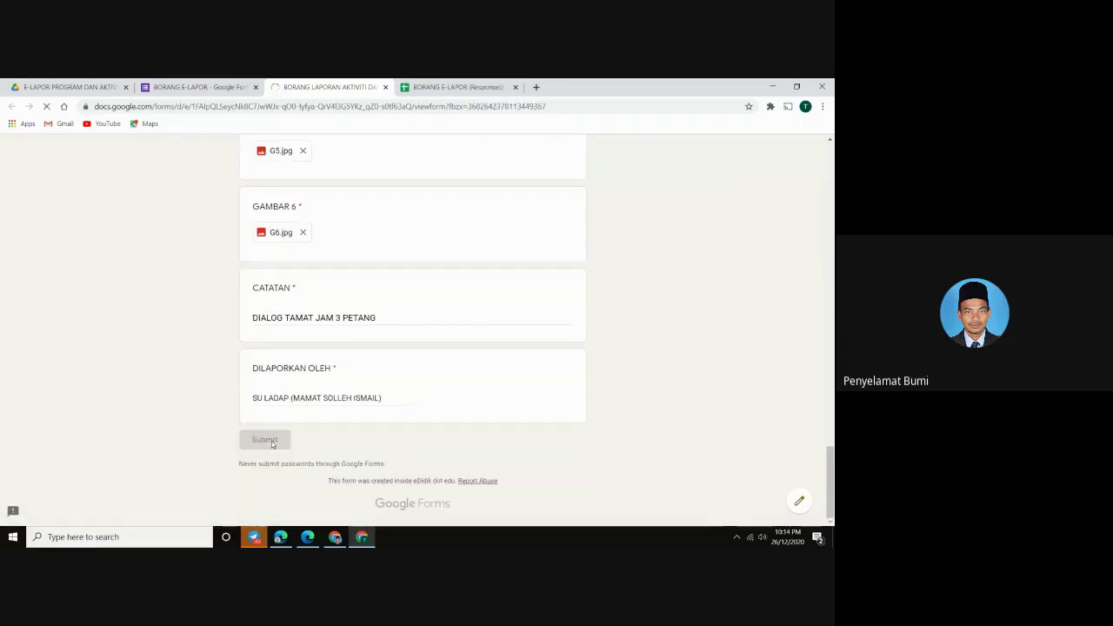
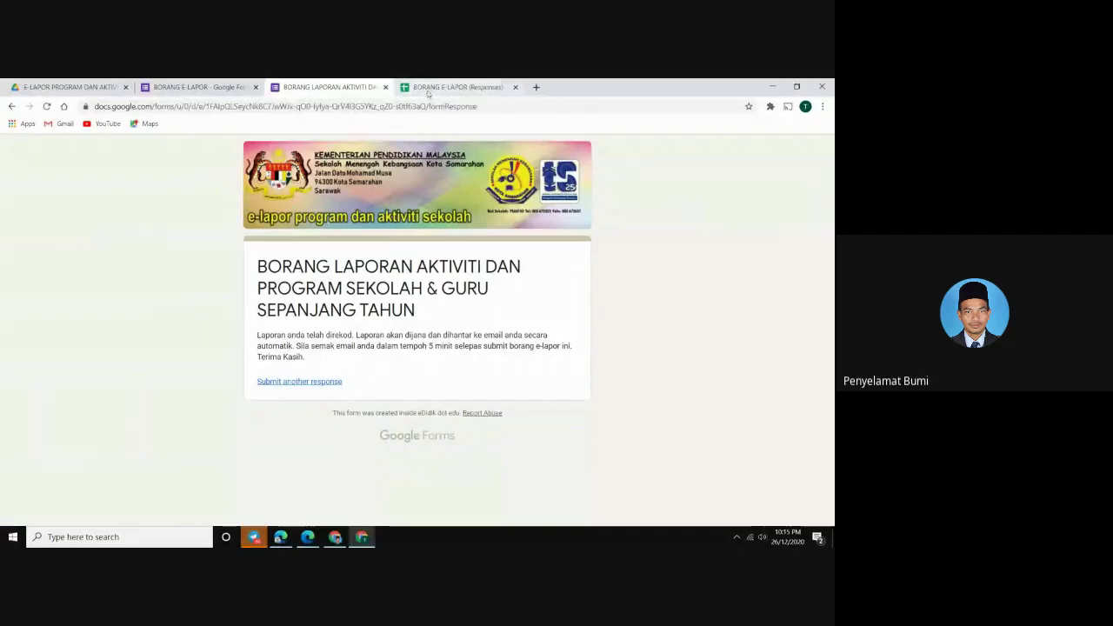
On the BORANG E-LAPOR (Responses) sheet, review row 2 from C2 across to the GAMBAR Drive links
{"action": "left_click", "coordinate": [427, 90]}
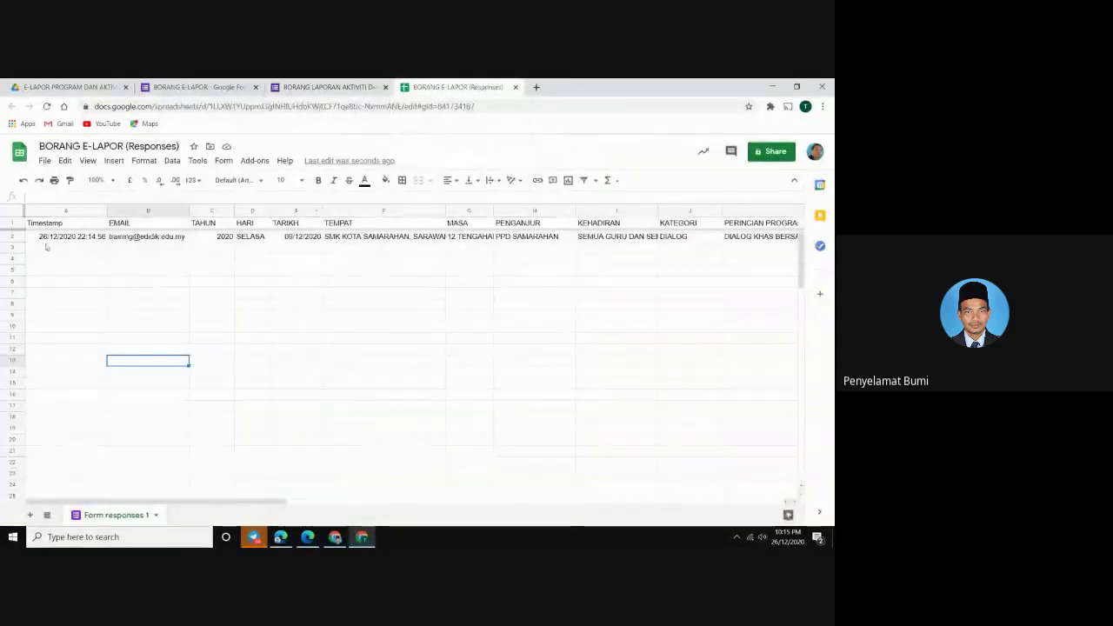
{"action": "left_click", "coordinate": [212, 239]}
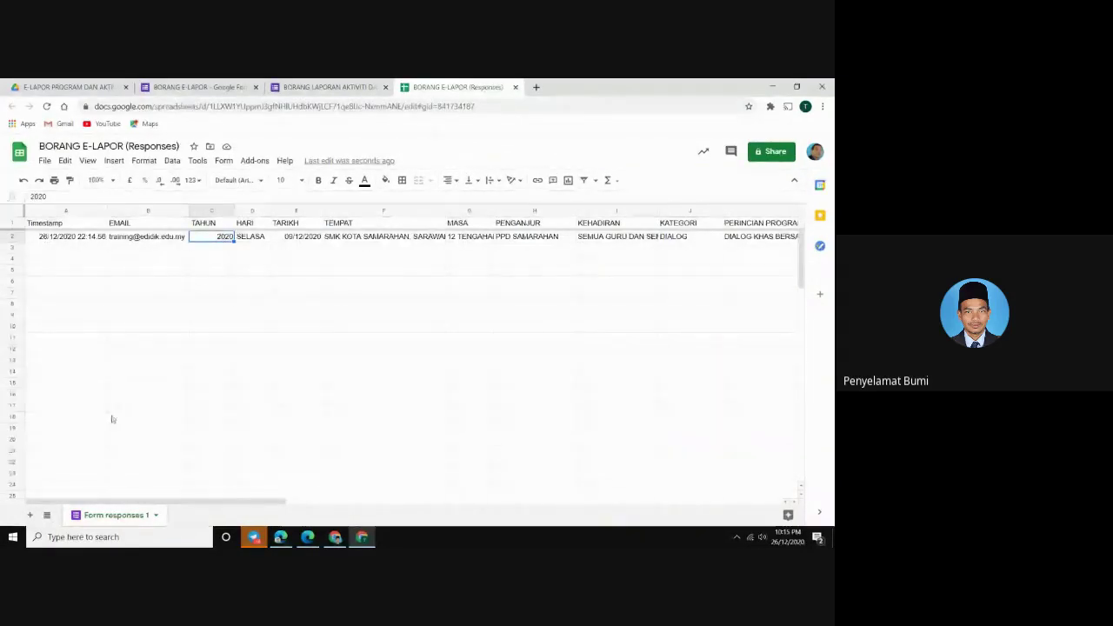
{"action": "key", "text": "Right"}
{"action": "key", "text": "Right"}
{"action": "key", "text": "Right"}
{"action": "key", "text": "Right"}
{"action": "key", "text": "Right"}
{"action": "key", "text": "Right"}
{"action": "key", "text": "Right"}
{"action": "key", "text": "Right"}
{"action": "key", "text": "Right"}
{"action": "key", "text": "Right"}
{"action": "key", "text": "Right"}
{"action": "key", "text": "Right"}
{"action": "key", "text": "Right"}
{"action": "key", "text": "Right"}
{"action": "key", "text": "Right"}
{"action": "key", "text": "Right"}
{"action": "key", "text": "Right"}
{"action": "key", "text": "Right"}
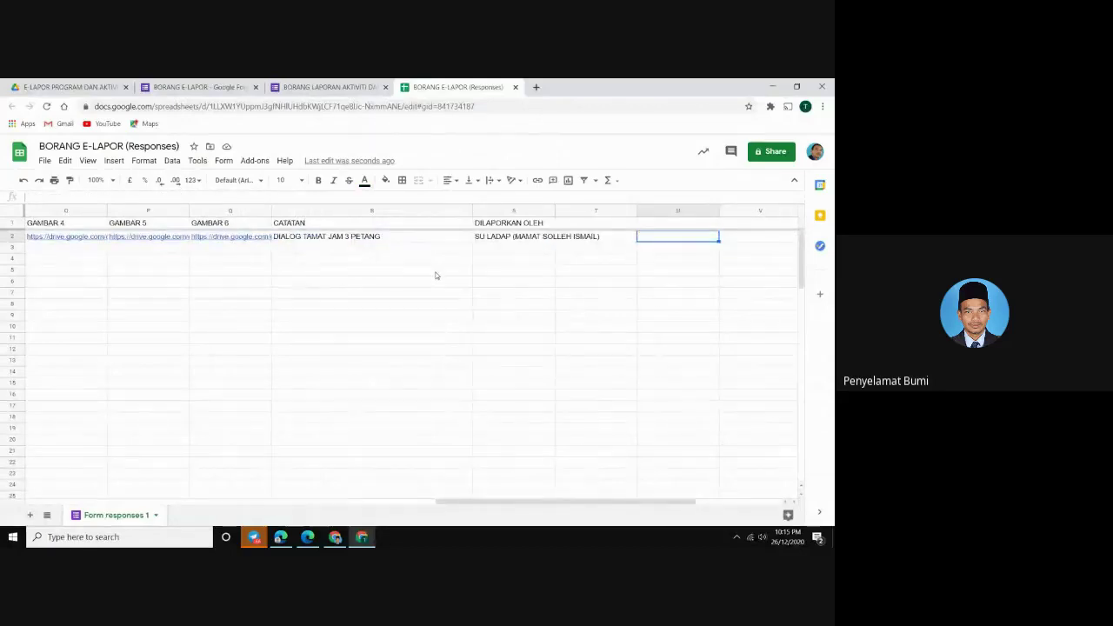
{"action": "key", "text": "Left"}
{"action": "key", "text": "Left"}
{"action": "key", "text": "Left"}
{"action": "key", "text": "Left"}
{"action": "key", "text": "Left"}
{"action": "key", "text": "Left"}
{"action": "key", "text": "Left"}
{"action": "key", "text": "Left"}
{"action": "key", "text": "Left"}
{"action": "key", "text": "Left"}
{"action": "key", "text": "Left"}
{"action": "key", "text": "Left"}
{"action": "key", "text": "Left"}
{"action": "key", "text": "Left"}
{"action": "key", "text": "Left"}
{"action": "key", "text": "Left"}
{"action": "key", "text": "Left"}
{"action": "key", "text": "Left"}
{"action": "key", "text": "Left"}
{"action": "key", "text": "Left"}
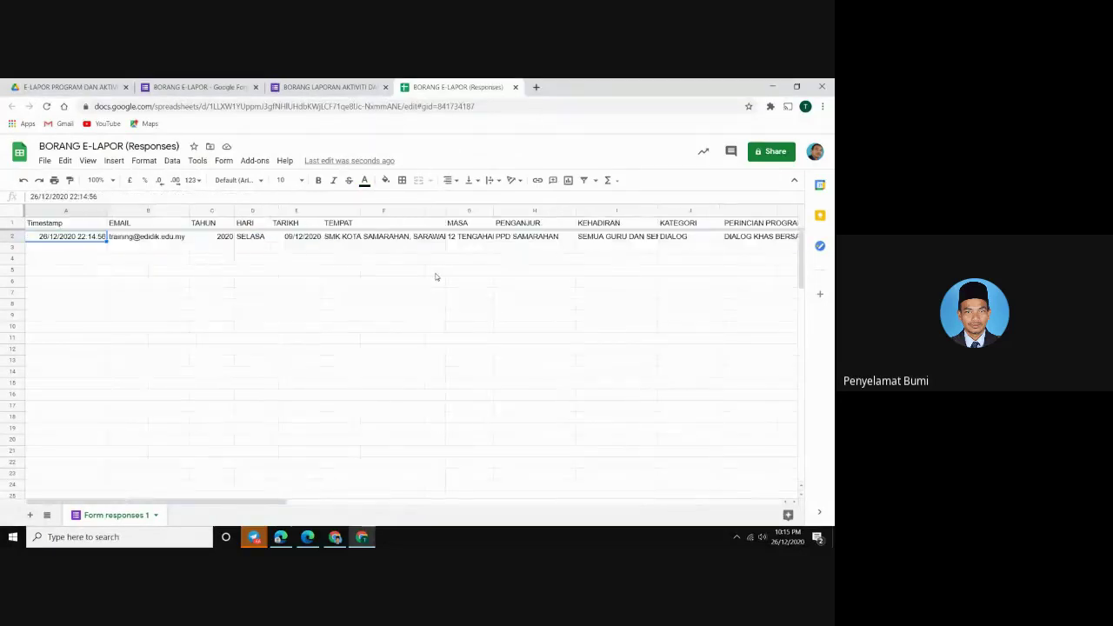
{"action": "key", "text": "Right"}
{"action": "key", "text": "Right"}
{"action": "key", "text": "Right"}
{"action": "key", "text": "Right"}
{"action": "key", "text": "Right"}
{"action": "key", "text": "Right"}
{"action": "key", "text": "Right"}
{"action": "key", "text": "Right"}
{"action": "key", "text": "Right"}
{"action": "key", "text": "Right"}
{"action": "key", "text": "Right"}
{"action": "key", "text": "Right"}
{"action": "key", "text": "Right"}
{"action": "key", "text": "Right"}
{"action": "key", "text": "Right"}
{"action": "key", "text": "Right"}
{"action": "key", "text": "Right"}
{"action": "key", "text": "Right"}
{"action": "key", "text": "Right"}
{"action": "key", "text": "Right"}
{"action": "key", "text": "Right"}
{"action": "key", "text": "Right"}
{"action": "key", "text": "Right"}
{"action": "key", "text": "Right"}
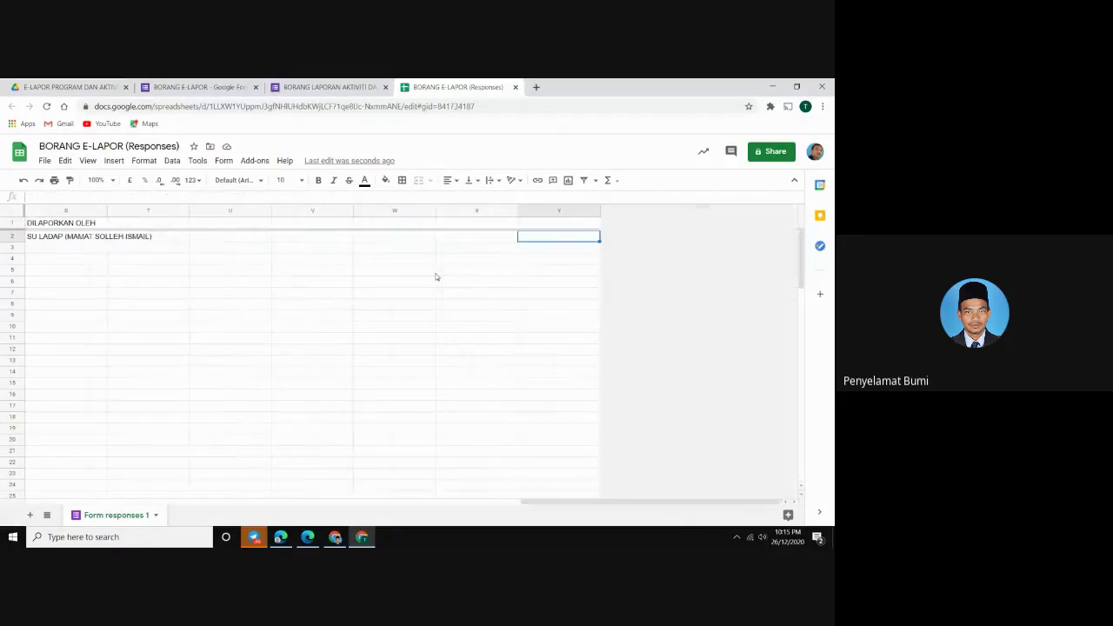
{"action": "key", "text": "Left"}
{"action": "key", "text": "Left"}
{"action": "key", "text": "Left"}
{"action": "key", "text": "Left"}
{"action": "key", "text": "Left"}
{"action": "key", "text": "Left"}
{"action": "key", "text": "Left"}
{"action": "key", "text": "Left"}
{"action": "key", "text": "Left"}
{"action": "key", "text": "Left"}
{"action": "key", "text": "Left"}
{"action": "key", "text": "Left"}
{"action": "key", "text": "Left"}
{"action": "key", "text": "Left"}
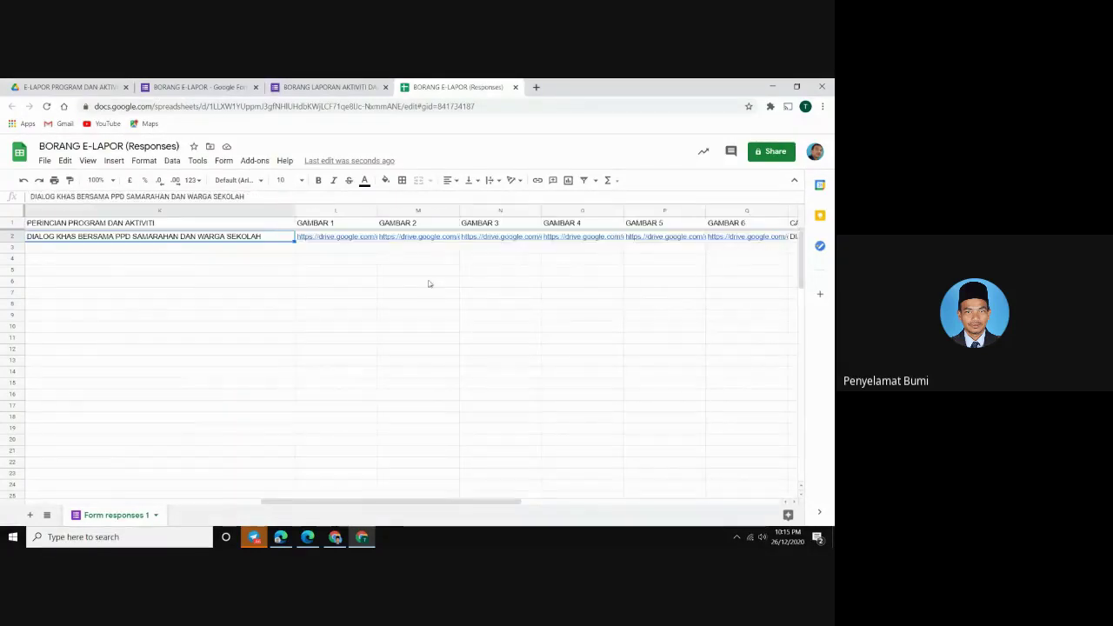
{"action": "key", "text": "Left"}
{"action": "key", "text": "Left"}
{"action": "key", "text": "Left"}
{"action": "key", "text": "Left"}
{"action": "key", "text": "Left"}
{"action": "key", "text": "Left"}
{"action": "key", "text": "Left"}
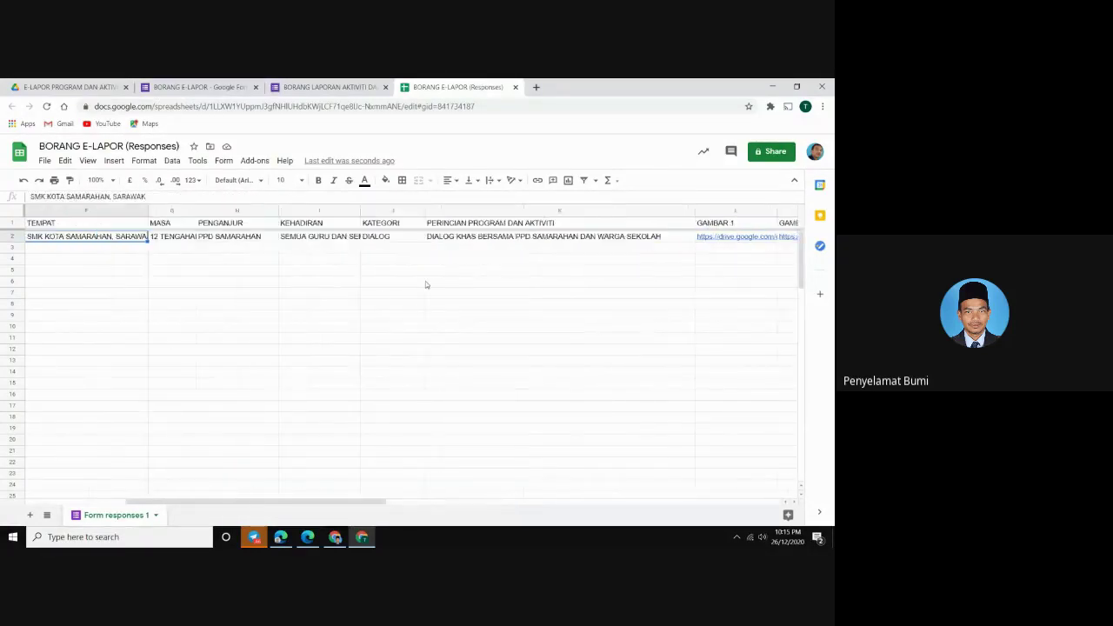
{"action": "key", "text": "Left"}
{"action": "key", "text": "Left"}
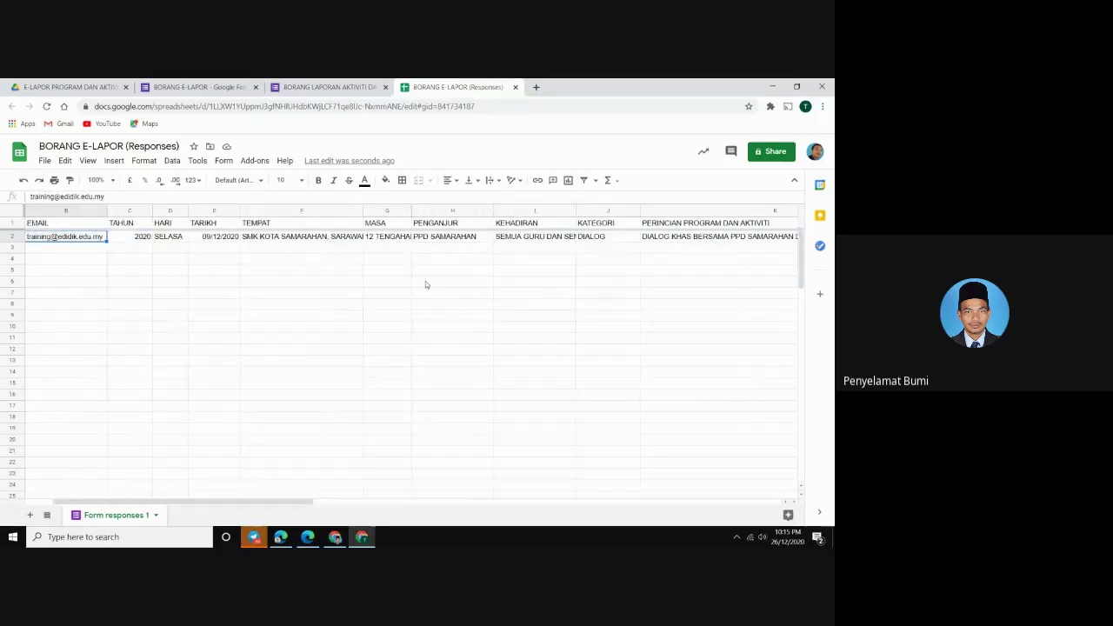
{"action": "key", "text": "Right"}
{"action": "key", "text": "Right"}
{"action": "key", "text": "Right"}
{"action": "key", "text": "Right"}
{"action": "key", "text": "Right"}
{"action": "key", "text": "Right"}
{"action": "key", "text": "Right"}
{"action": "key", "text": "Right"}
{"action": "key", "text": "Right"}
{"action": "key", "text": "Right"}
{"action": "key", "text": "Right"}
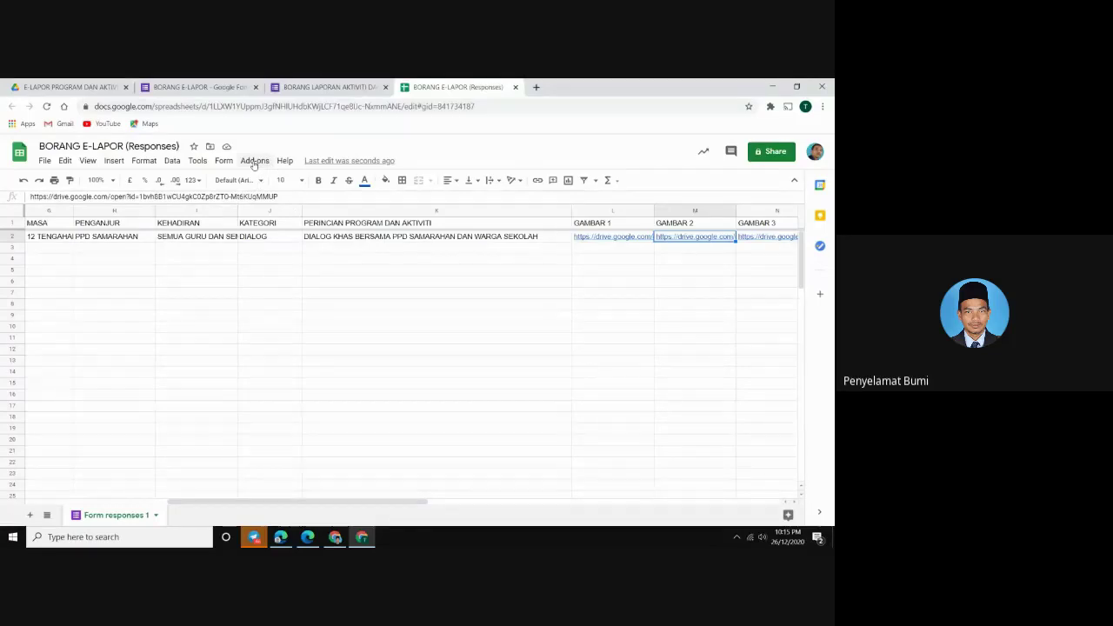
Launch the Document Studio sidebar from the Add-ons menu
{"action": "left_click", "coordinate": [254, 162]}
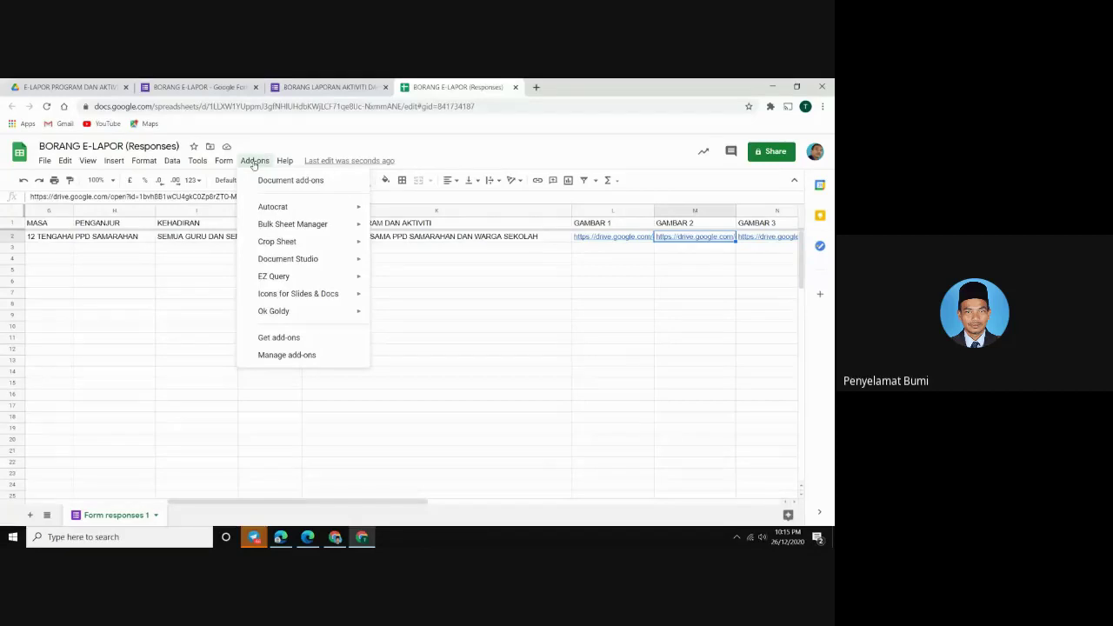
{"action": "mouse_move", "coordinate": [295, 258]}
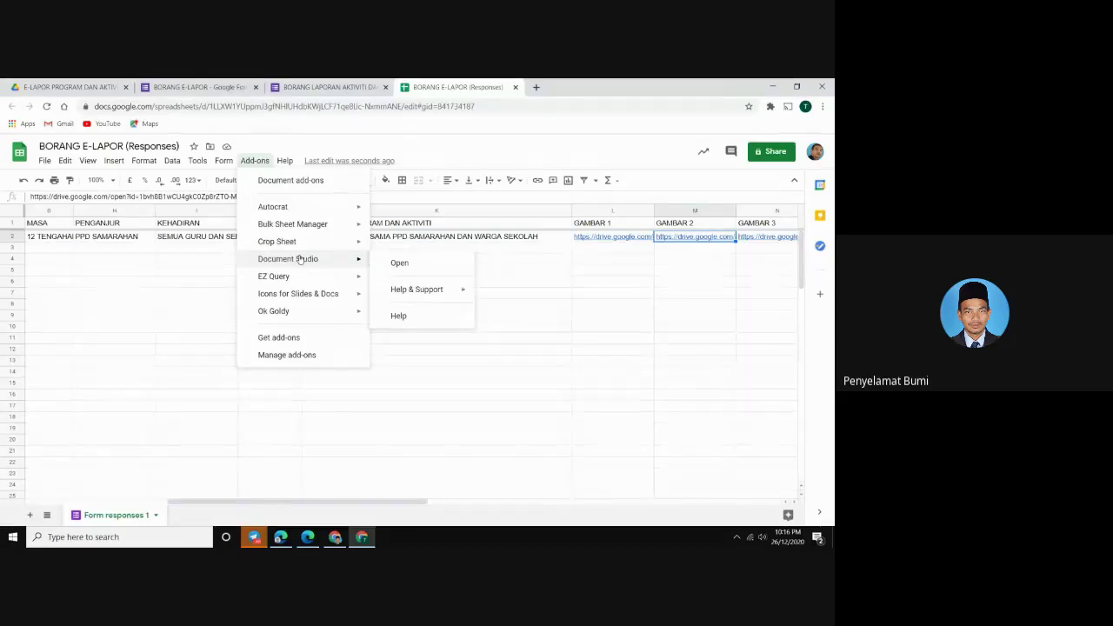
{"action": "left_click", "coordinate": [403, 264]}
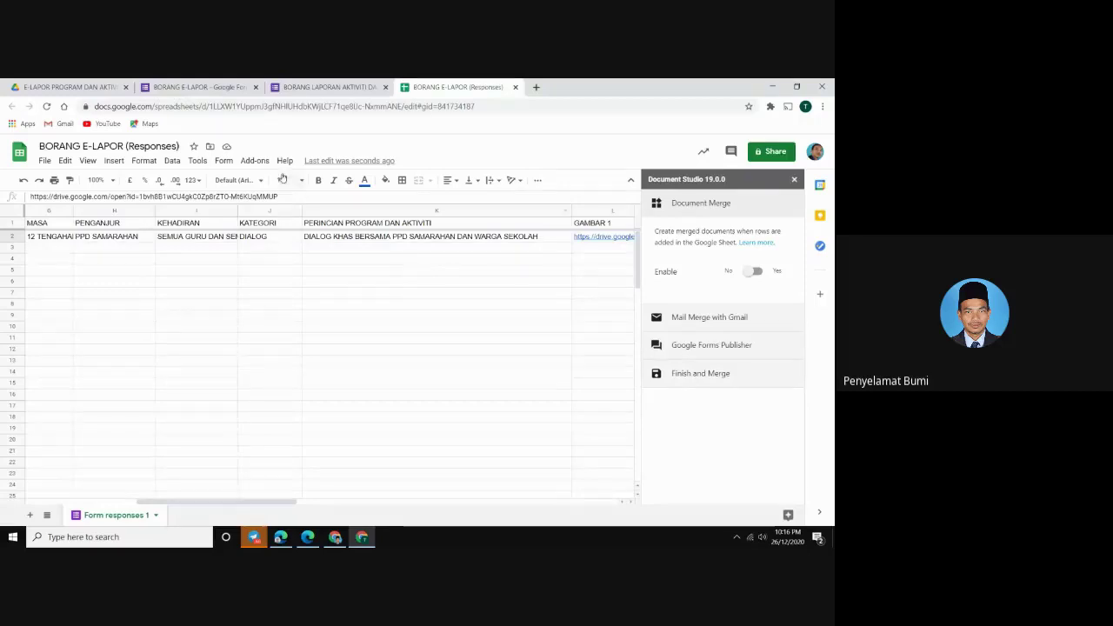
Close the Document Studio sidebar and choose Deactivate License under Help & Support
{"action": "left_click", "coordinate": [794, 180]}
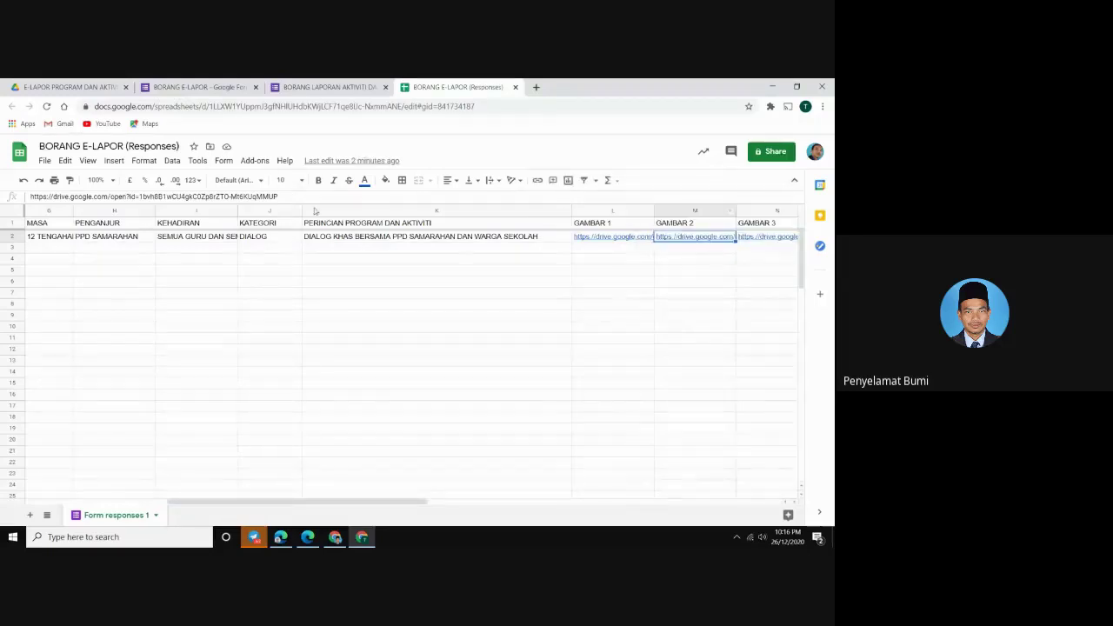
{"action": "left_click", "coordinate": [254, 161]}
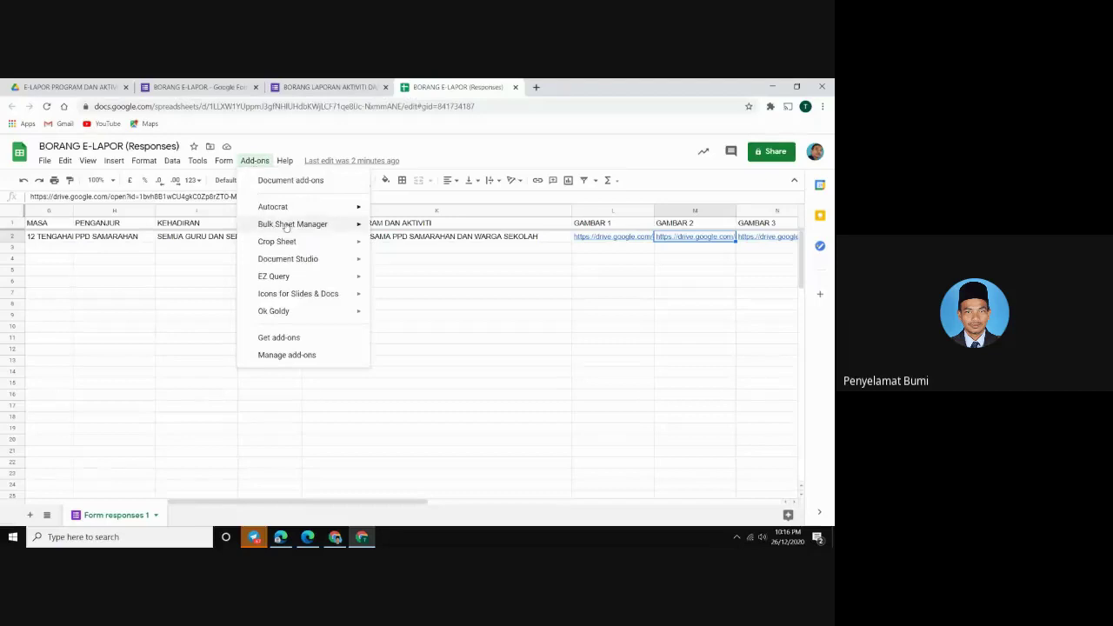
{"action": "mouse_move", "coordinate": [405, 293]}
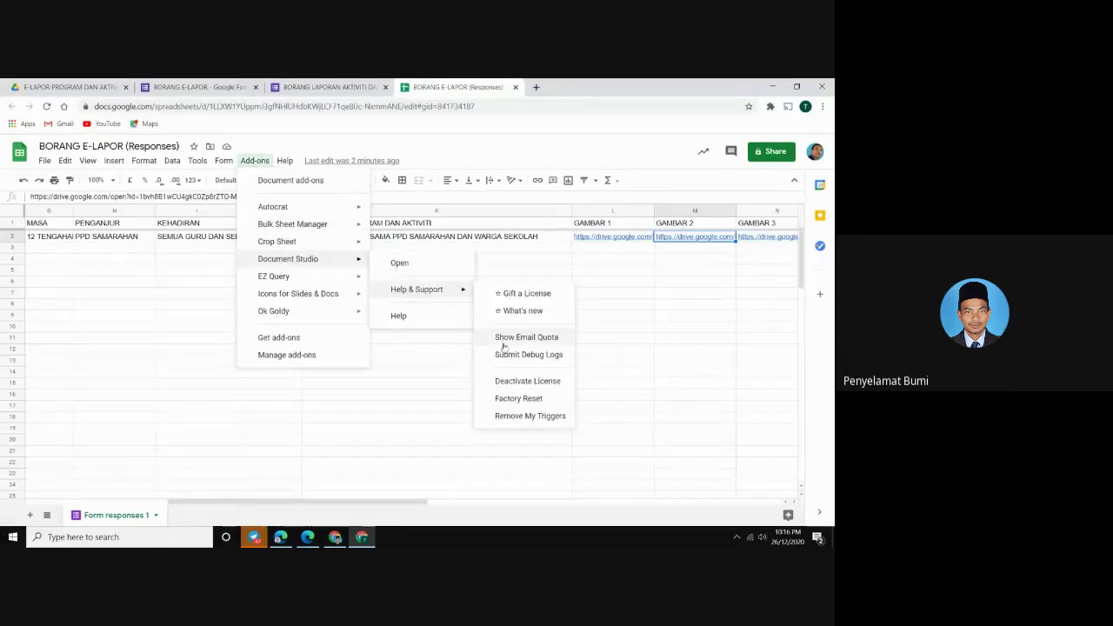
{"action": "left_click", "coordinate": [494, 381]}
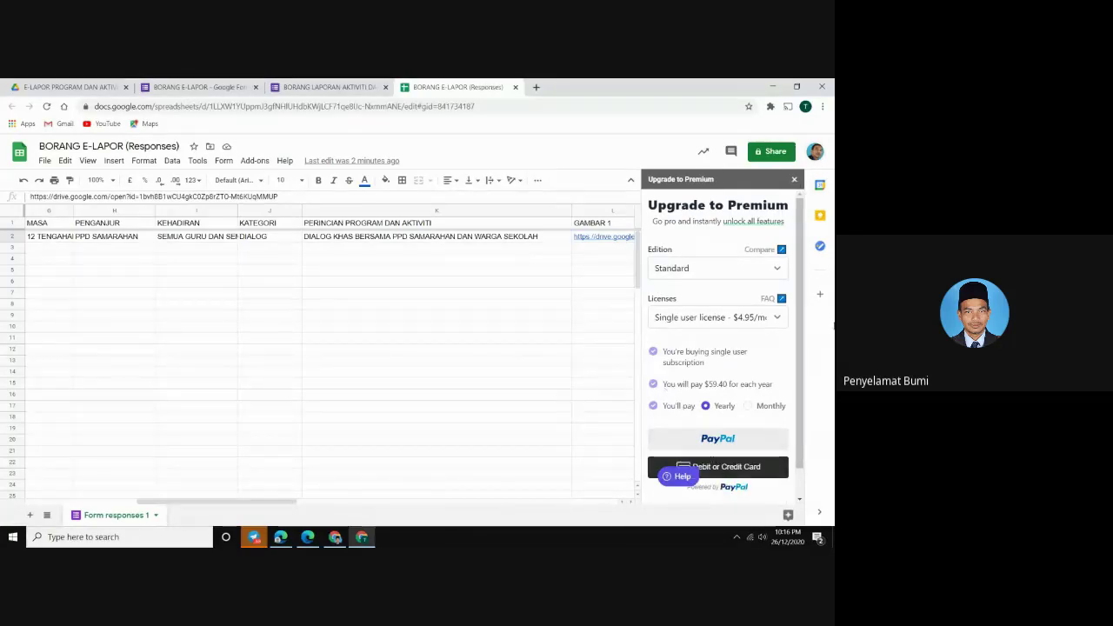
Dismiss the Upgrade to Premium panel and run Deactivate License a second time
{"action": "left_click", "coordinate": [794, 180]}
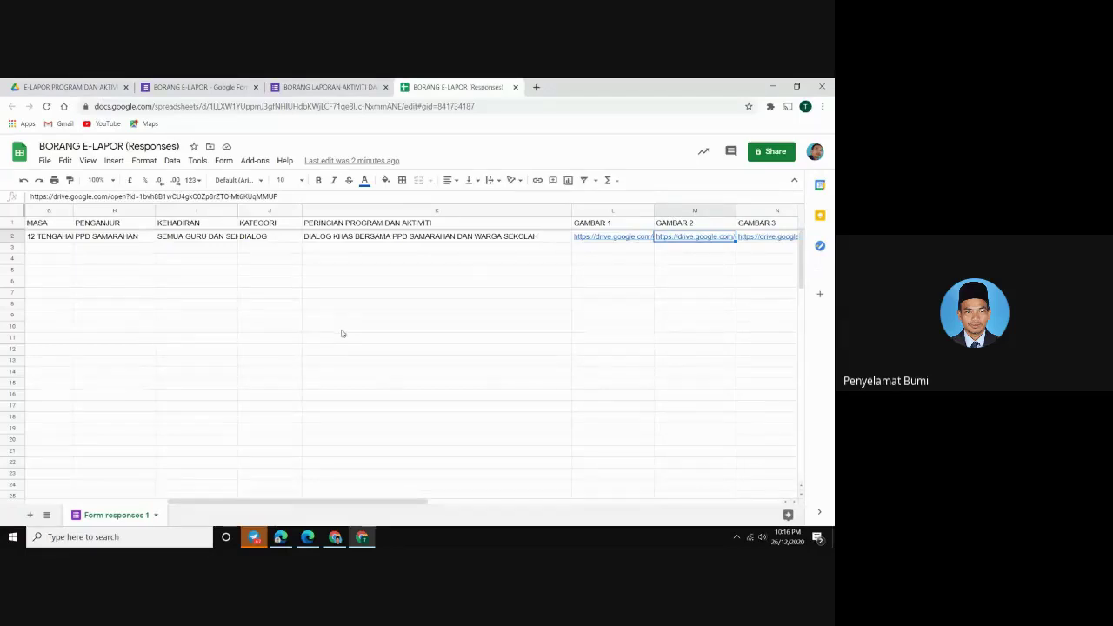
{"action": "left_click", "coordinate": [252, 162]}
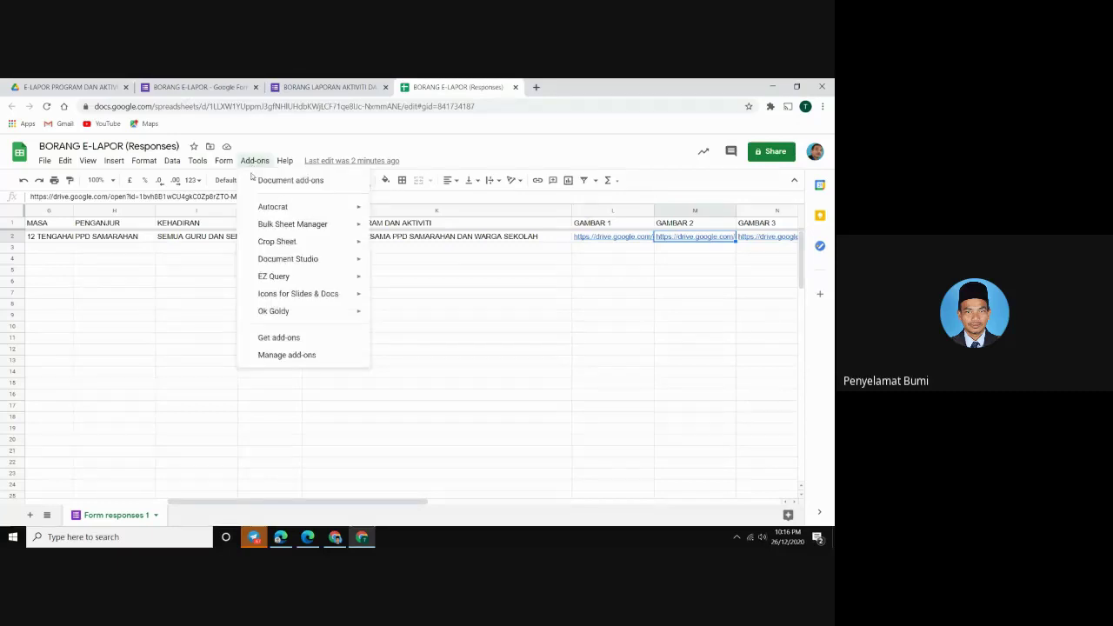
{"action": "mouse_move", "coordinate": [287, 261]}
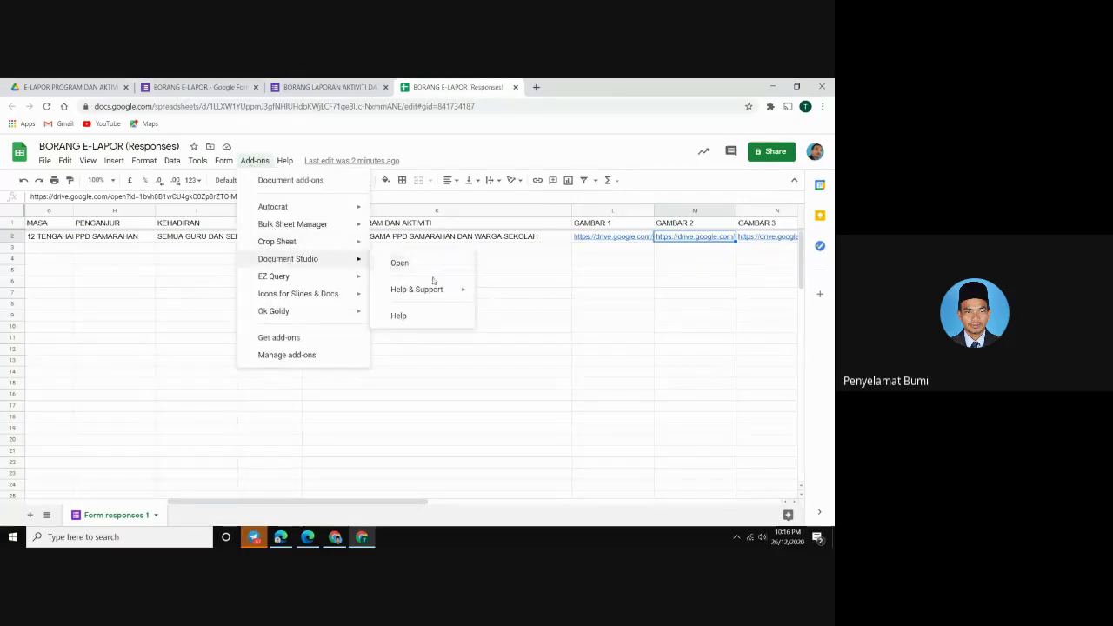
{"action": "mouse_move", "coordinate": [436, 290]}
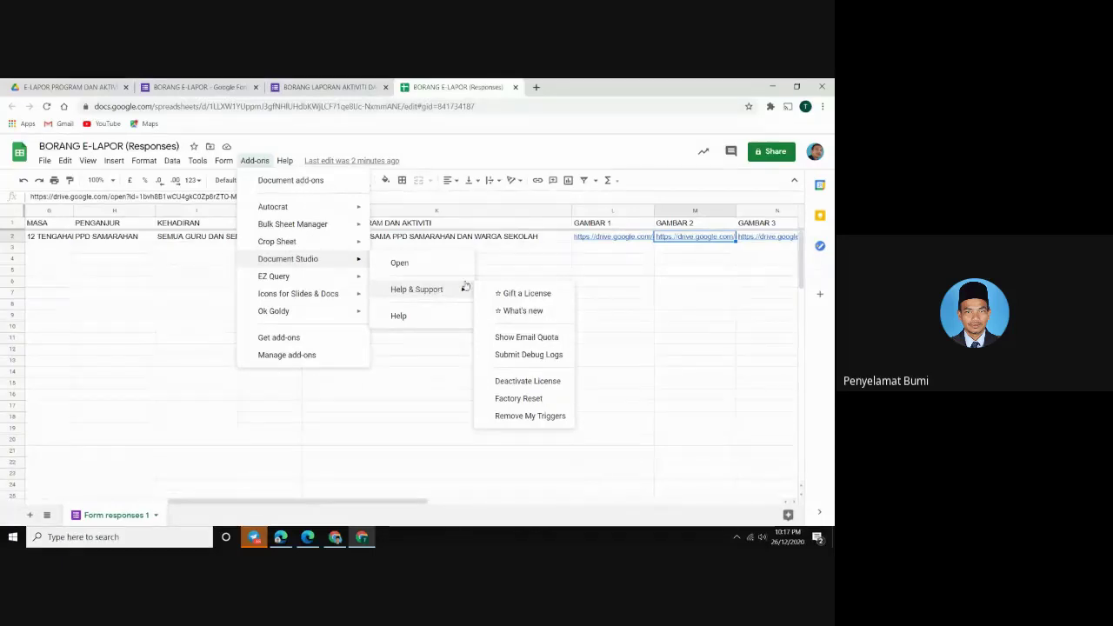
{"action": "left_click", "coordinate": [509, 380]}
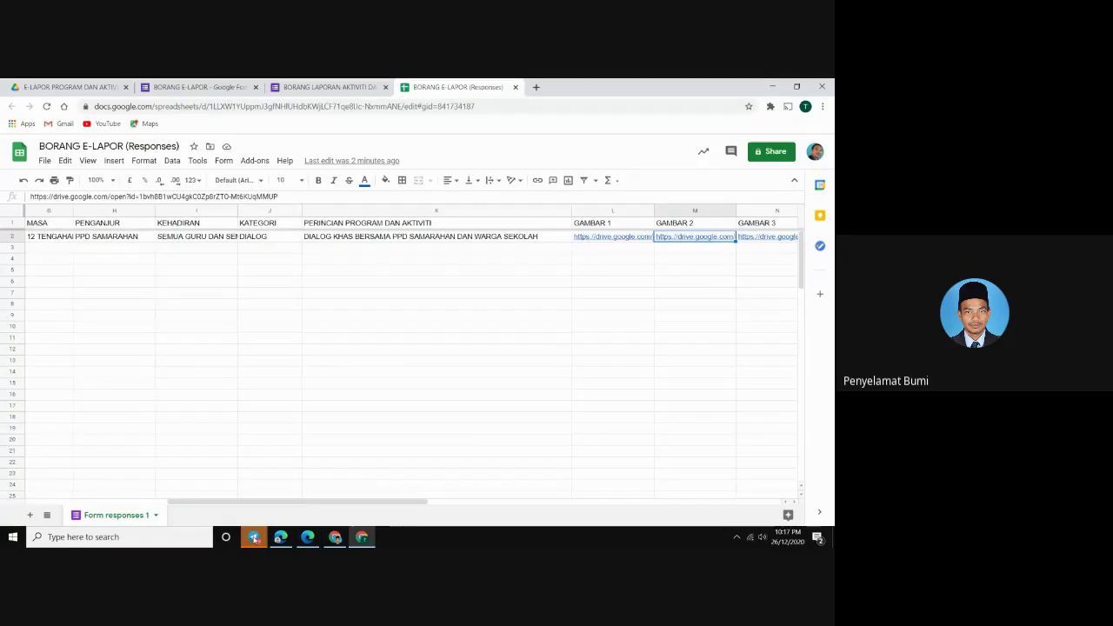
Copy the Document Studio licence key from the contact's Telegram chat, then return to Chrome
{"action": "left_click", "coordinate": [253, 536]}
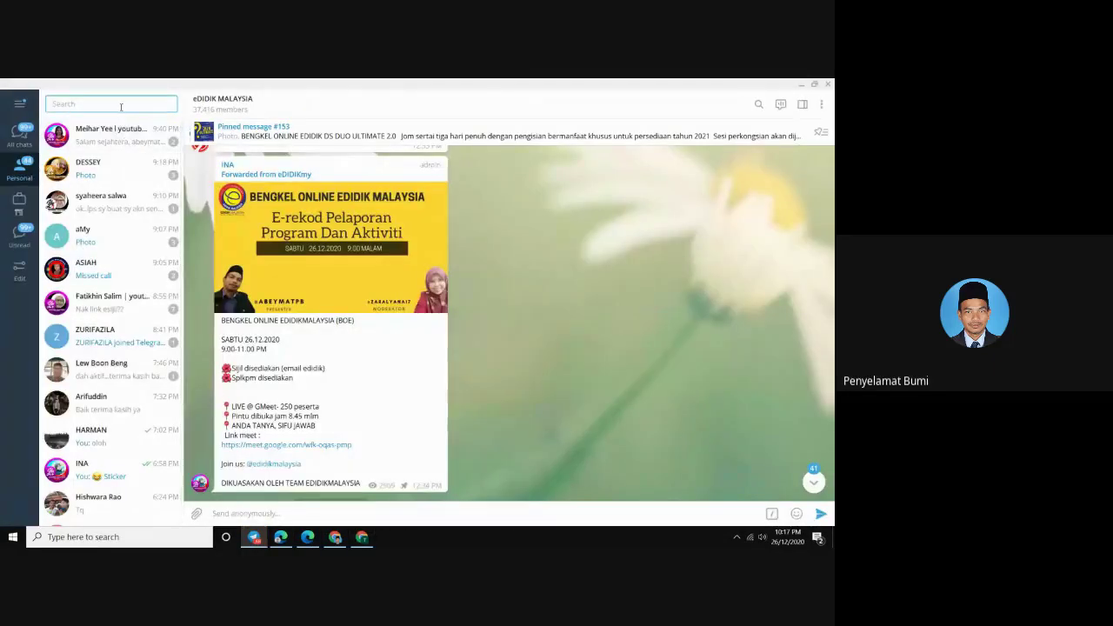
{"action": "type", "text": "60"}
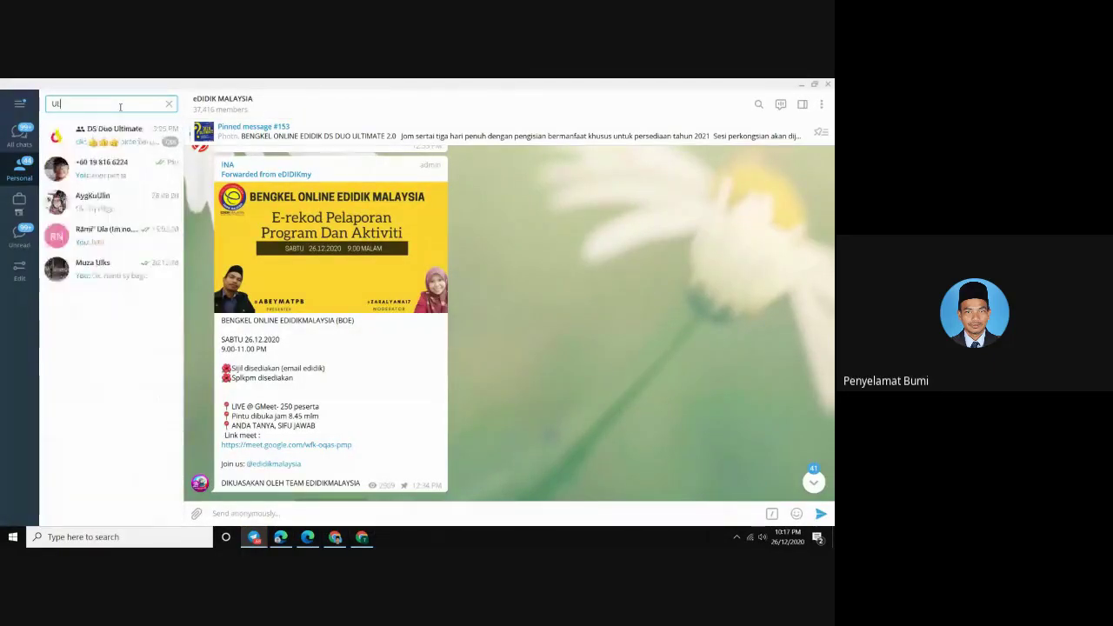
{"action": "left_click", "coordinate": [119, 169]}
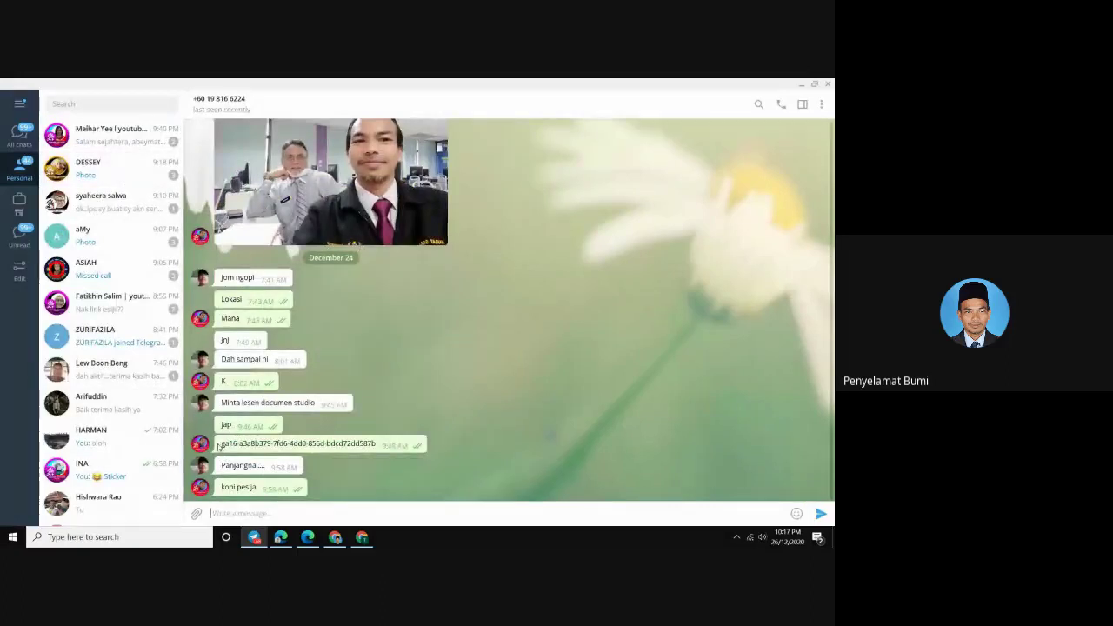
{"action": "left_click_drag", "start_coordinate": [221, 444], "coordinate": [381, 443]}
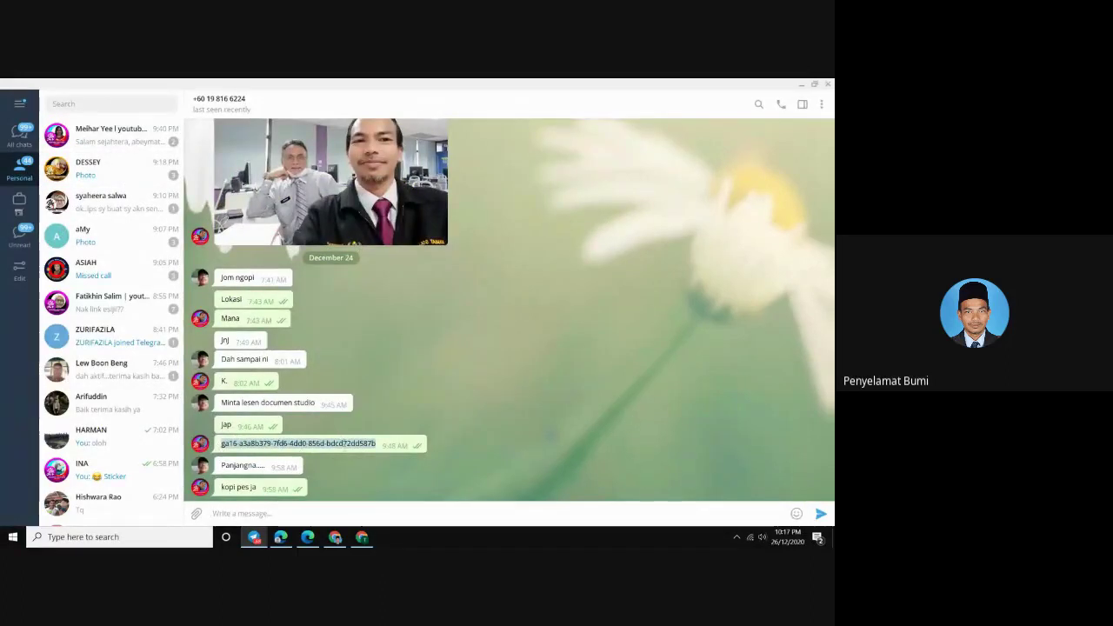
{"action": "right_click", "coordinate": [344, 445]}
{"action": "left_click", "coordinate": [372, 341]}
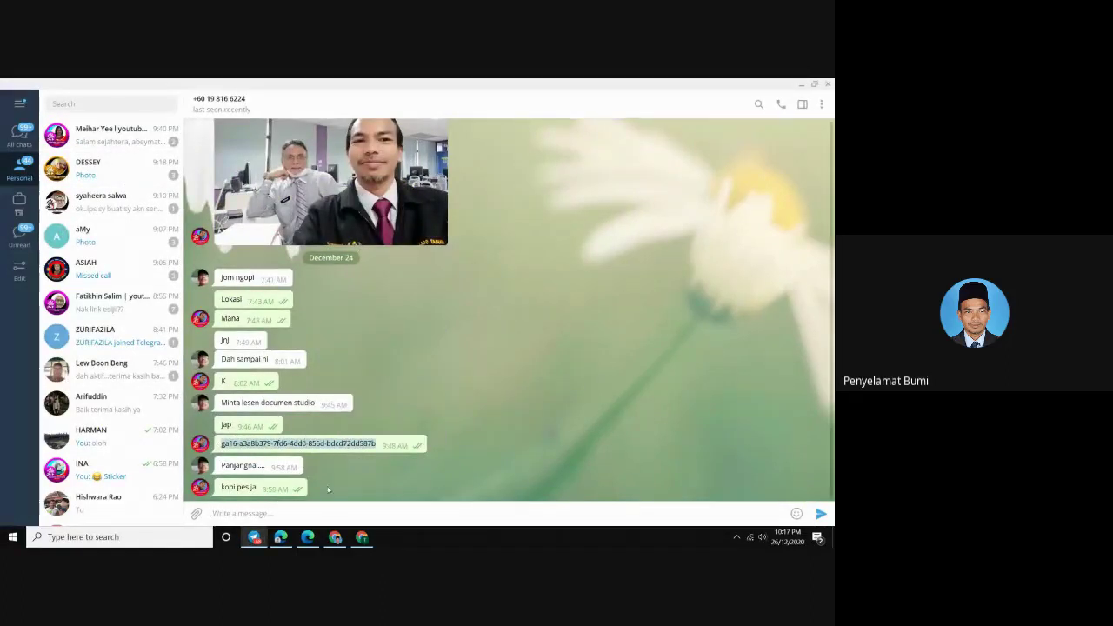
{"action": "left_click", "coordinate": [335, 537]}
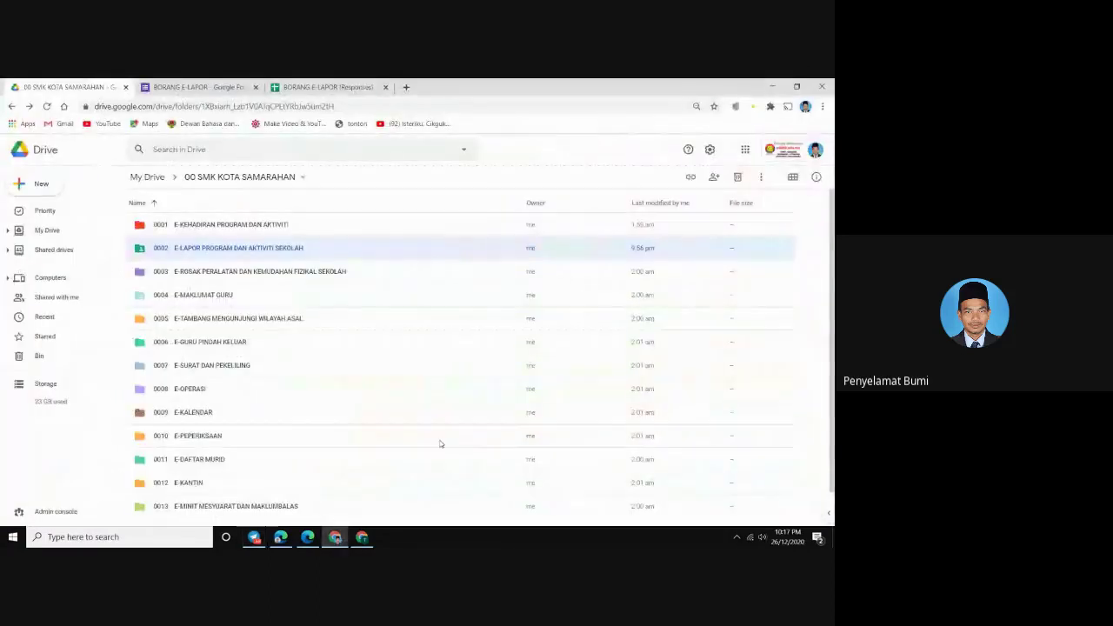
Paste the licence key as plain text into the Meet chat and send it, then return to Sheets
{"action": "left_click", "coordinate": [280, 536]}
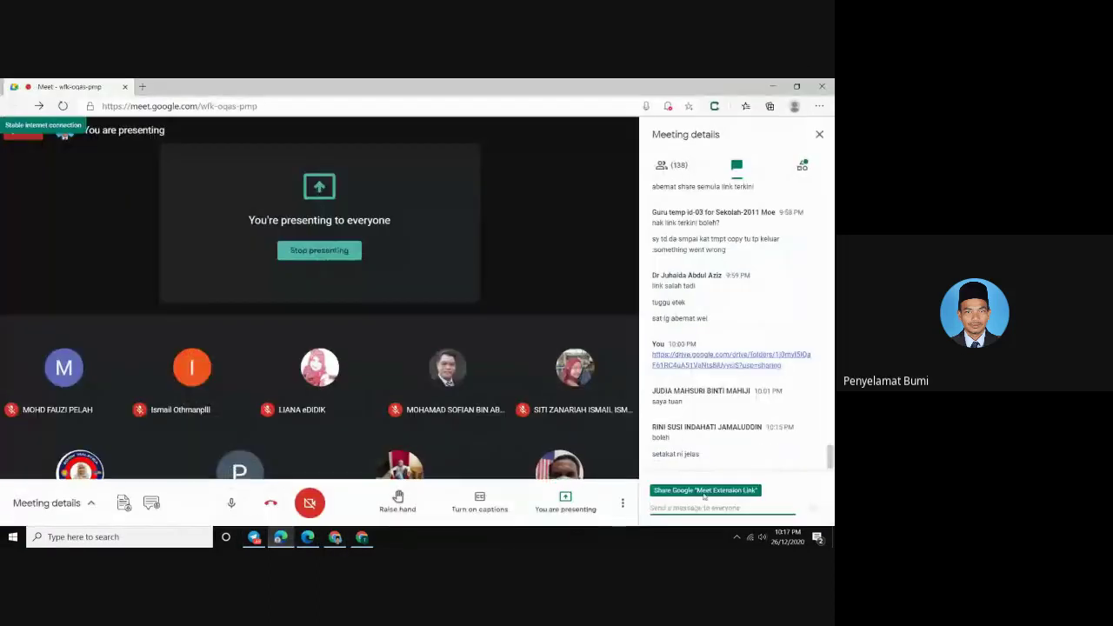
{"action": "right_click", "coordinate": [673, 508]}
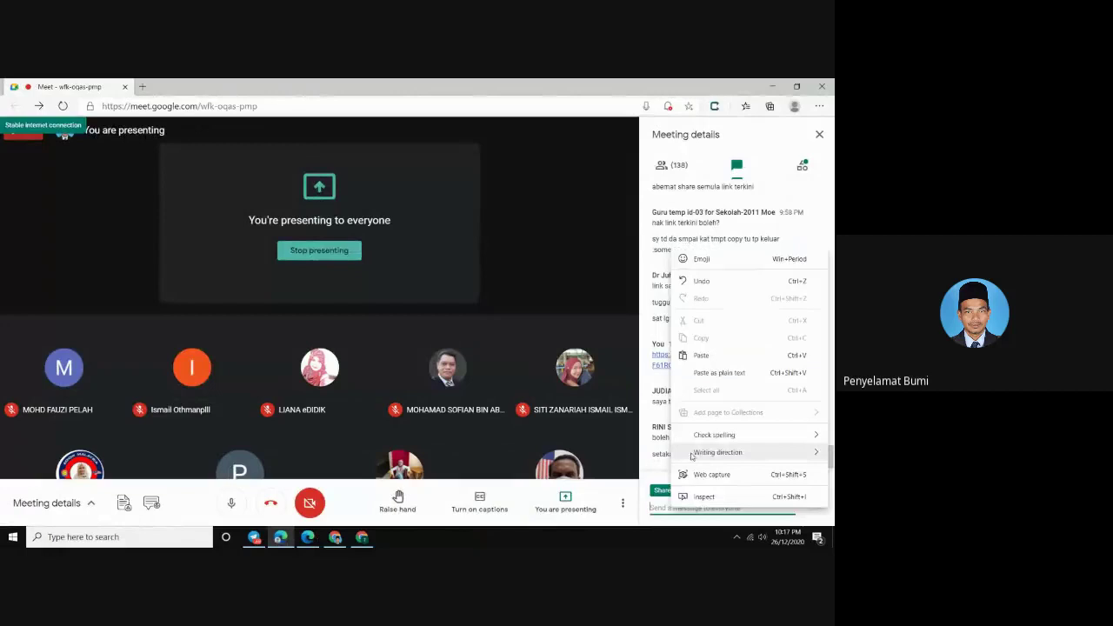
{"action": "left_click", "coordinate": [702, 372]}
{"action": "key", "text": "Return"}
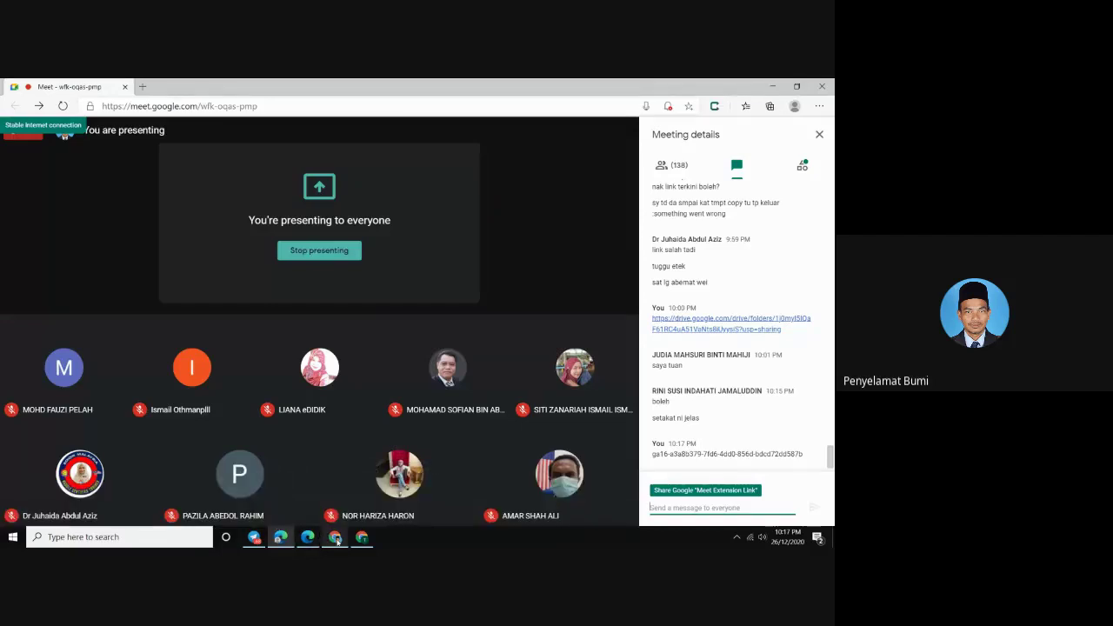
{"action": "left_click", "coordinate": [363, 539]}
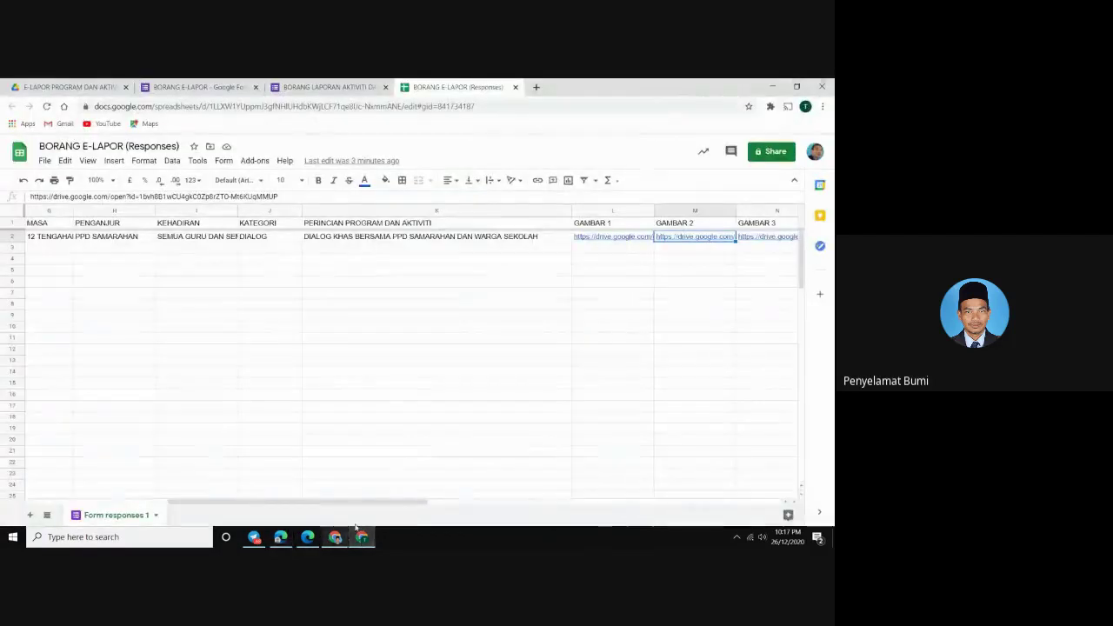
Open Document Studio, deactivate its free-trial license via Help & Support, and reload the sheet
{"action": "left_click", "coordinate": [255, 160]}
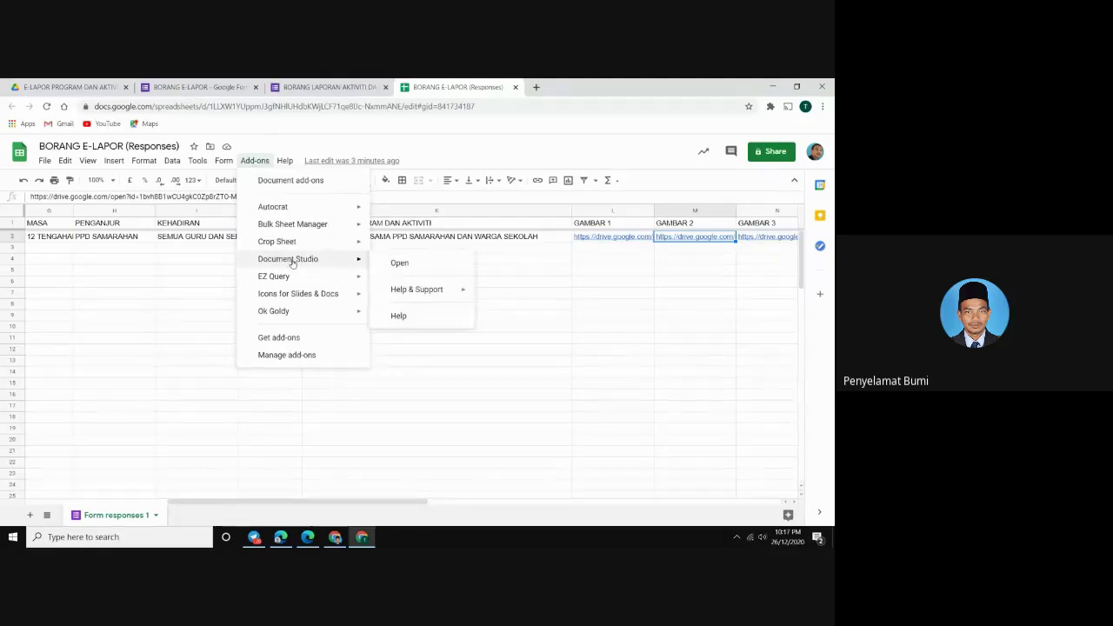
{"action": "left_click", "coordinate": [399, 264]}
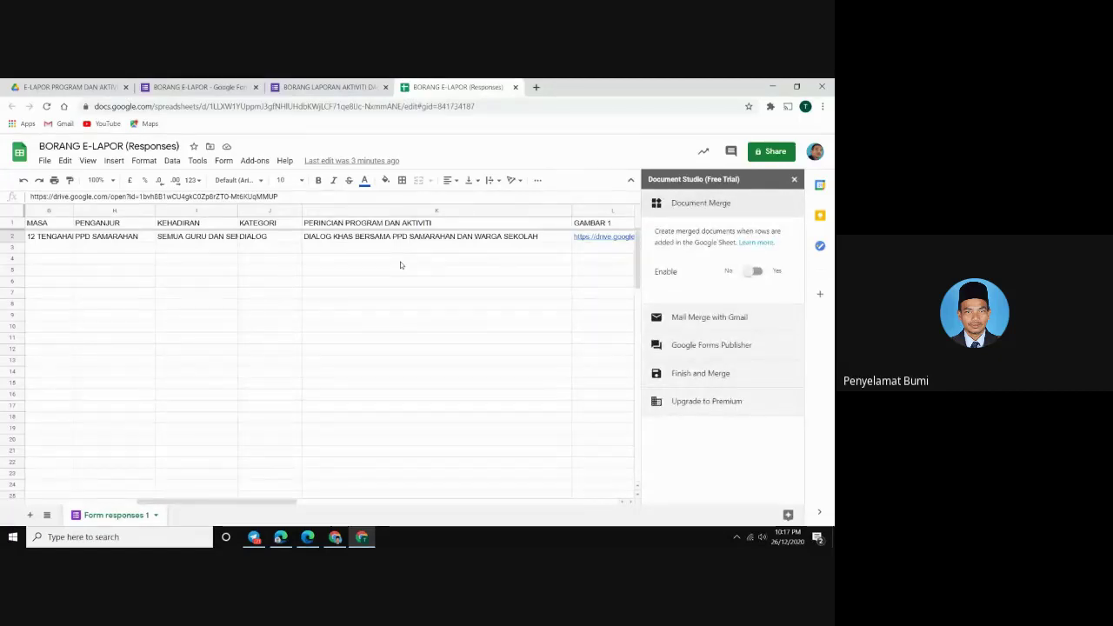
{"action": "left_click", "coordinate": [251, 161]}
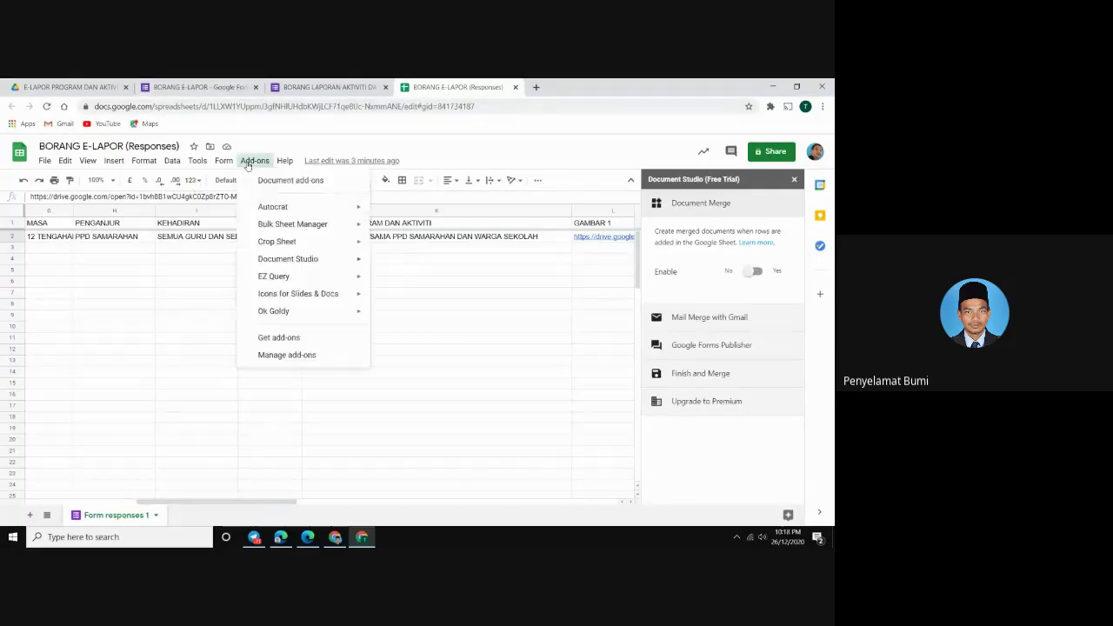
{"action": "mouse_move", "coordinate": [311, 265]}
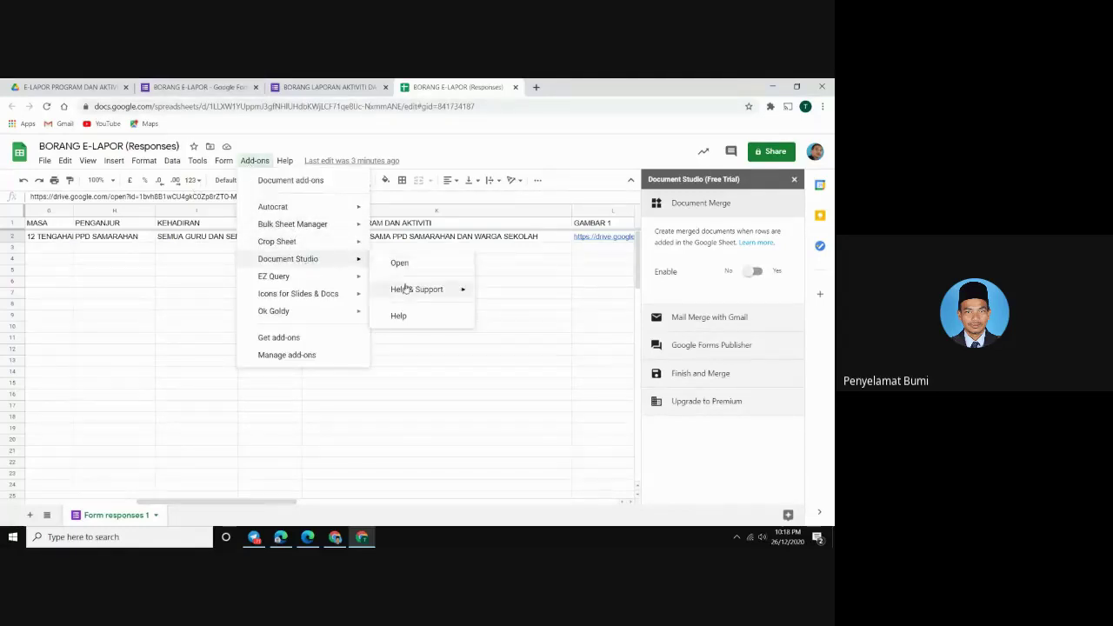
{"action": "mouse_move", "coordinate": [448, 289]}
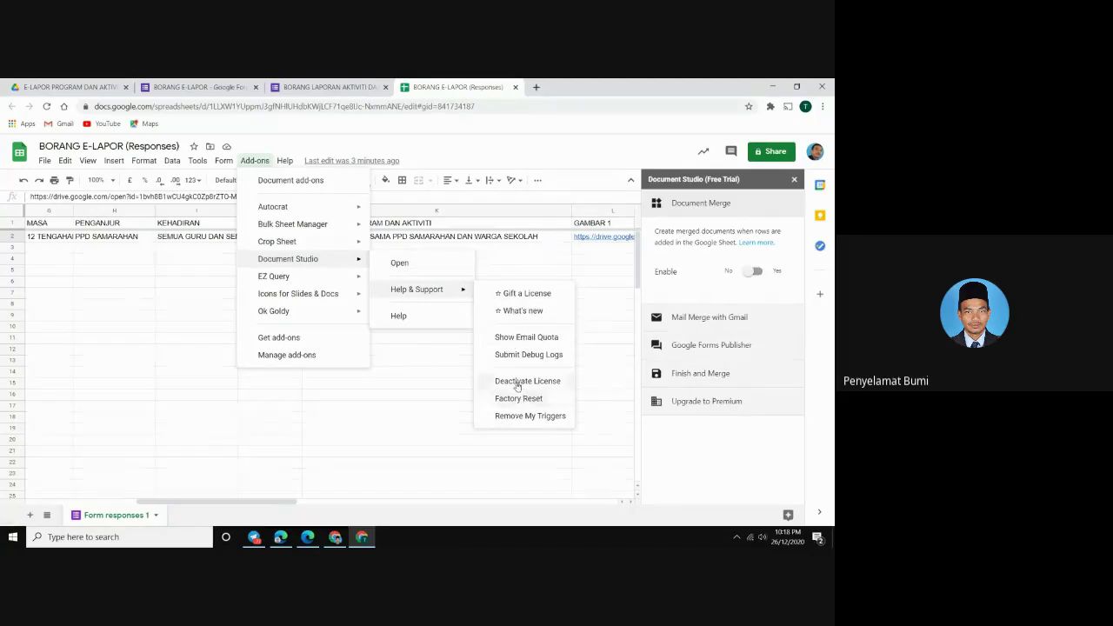
{"action": "left_click", "coordinate": [517, 382]}
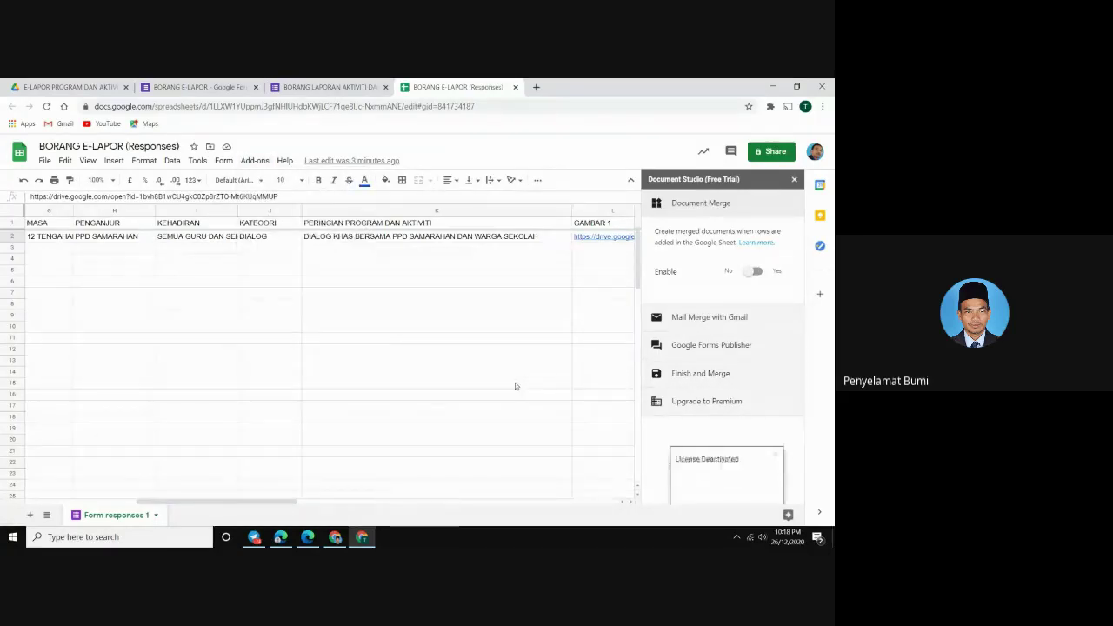
{"action": "left_click", "coordinate": [47, 106]}
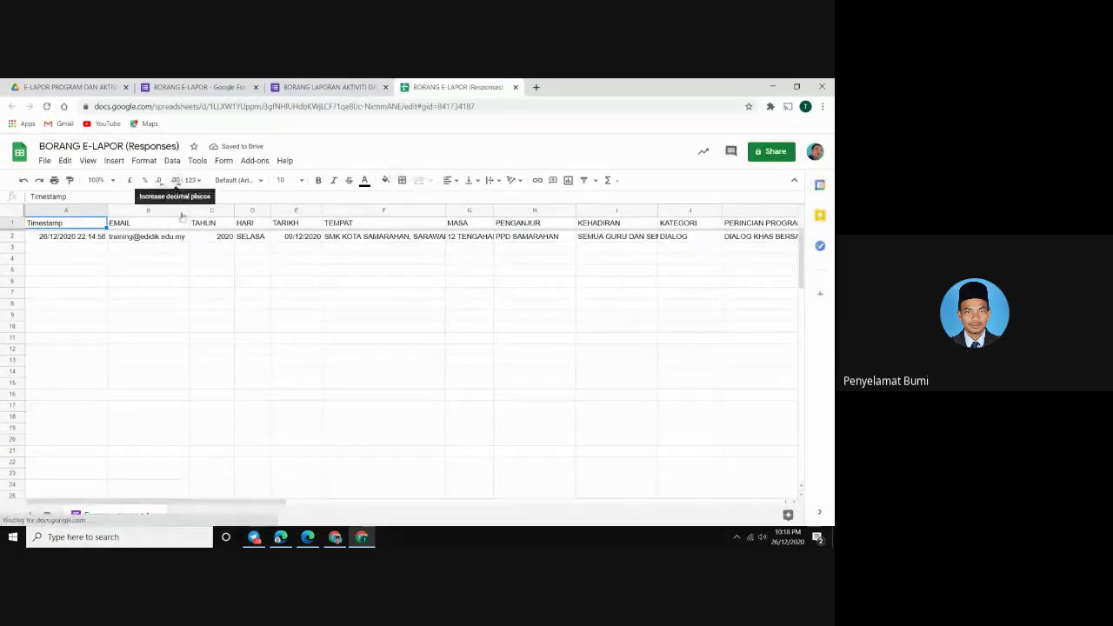
Open Document Studio's Activate License dialog, then switch to the Google Meet window
{"action": "left_click", "coordinate": [247, 162]}
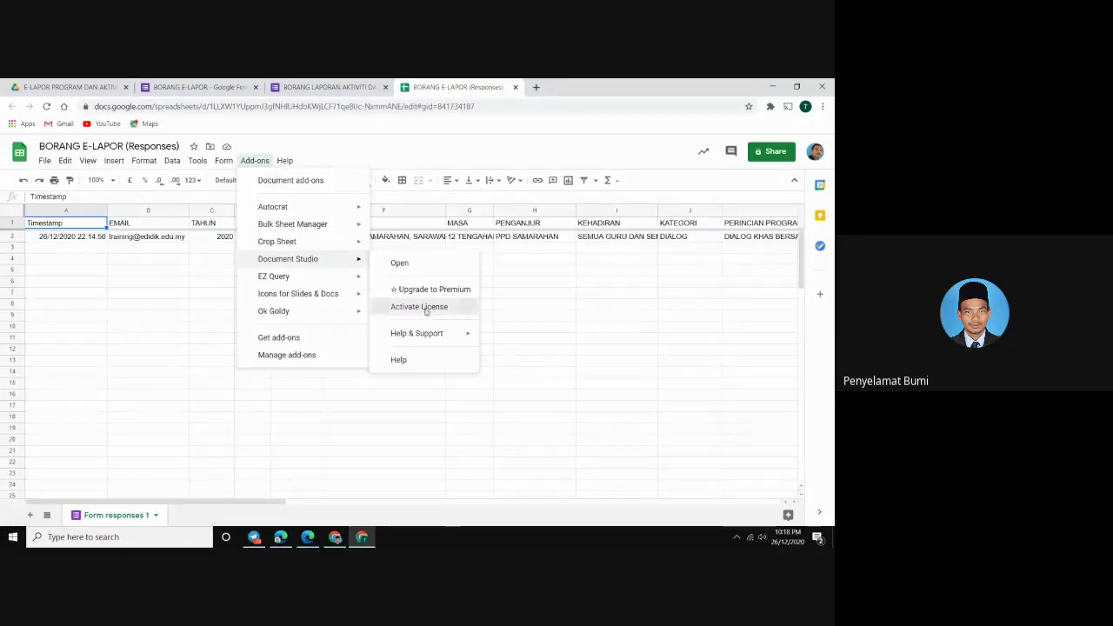
{"action": "left_click", "coordinate": [425, 307]}
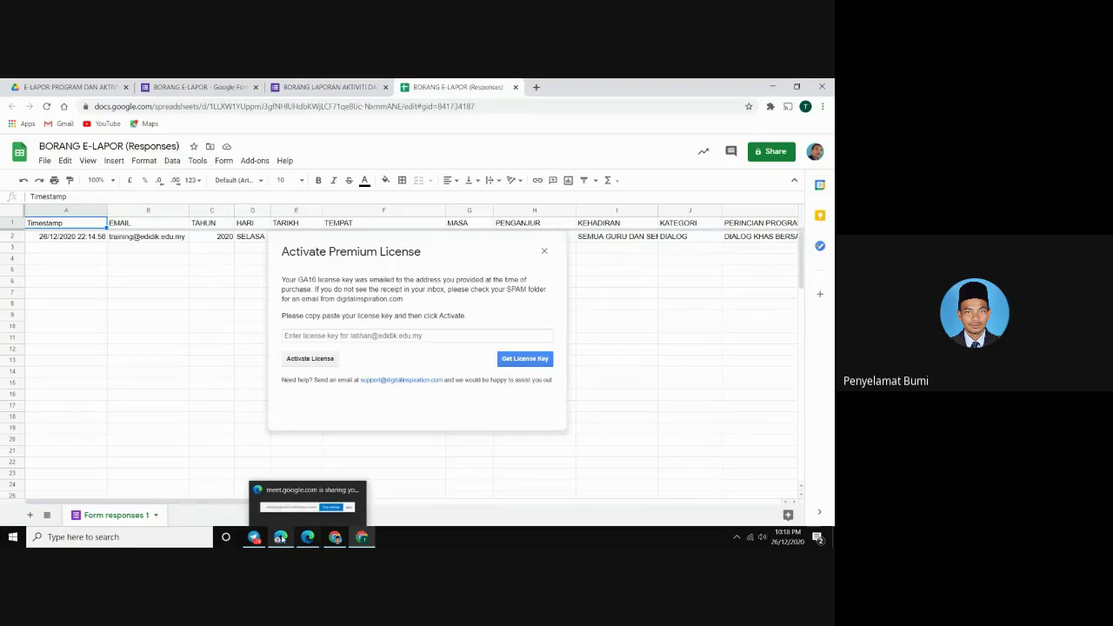
{"action": "mouse_move", "coordinate": [280, 537]}
{"action": "left_click", "coordinate": [281, 504]}
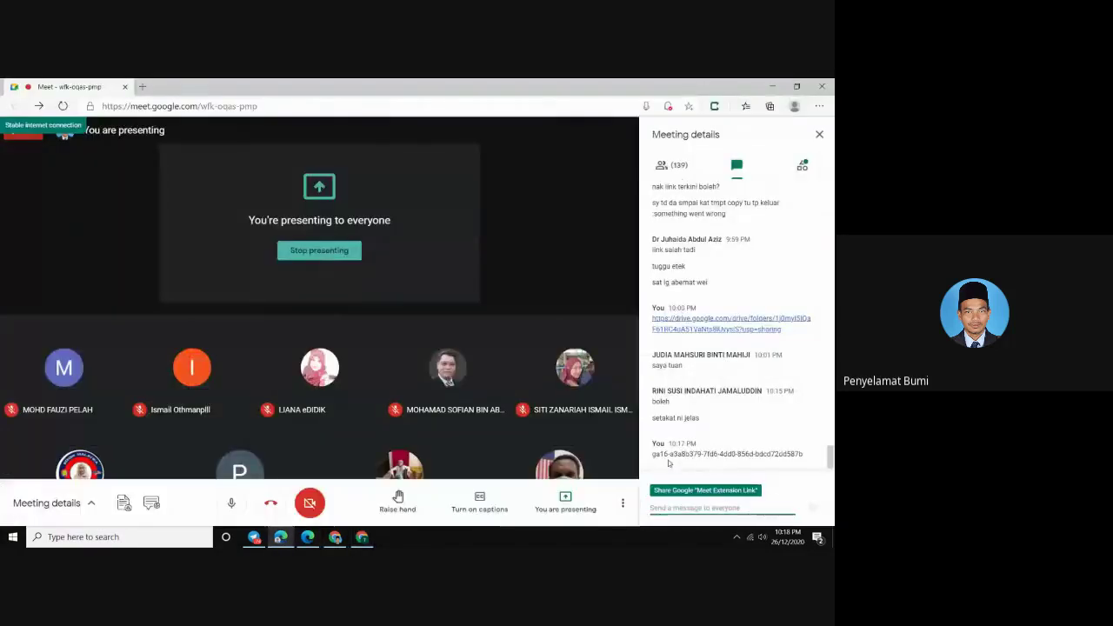
Select the licence key message in the Meet chat and copy it
{"action": "left_click_drag", "start_coordinate": [653, 453], "coordinate": [808, 456]}
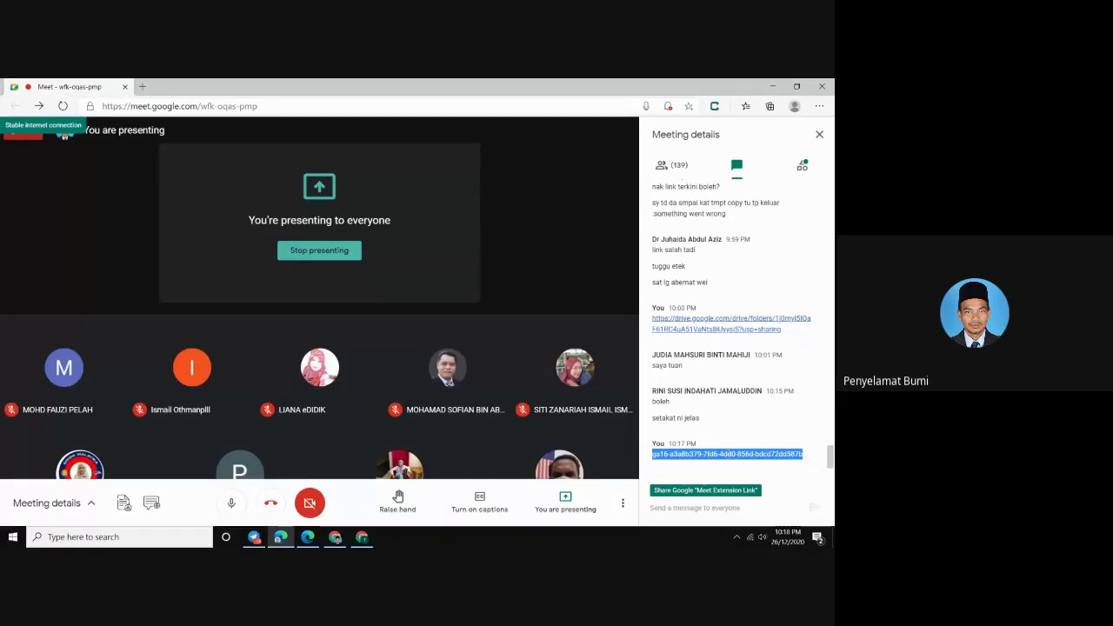
{"action": "right_click", "coordinate": [727, 453]}
{"action": "left_click", "coordinate": [601, 277]}
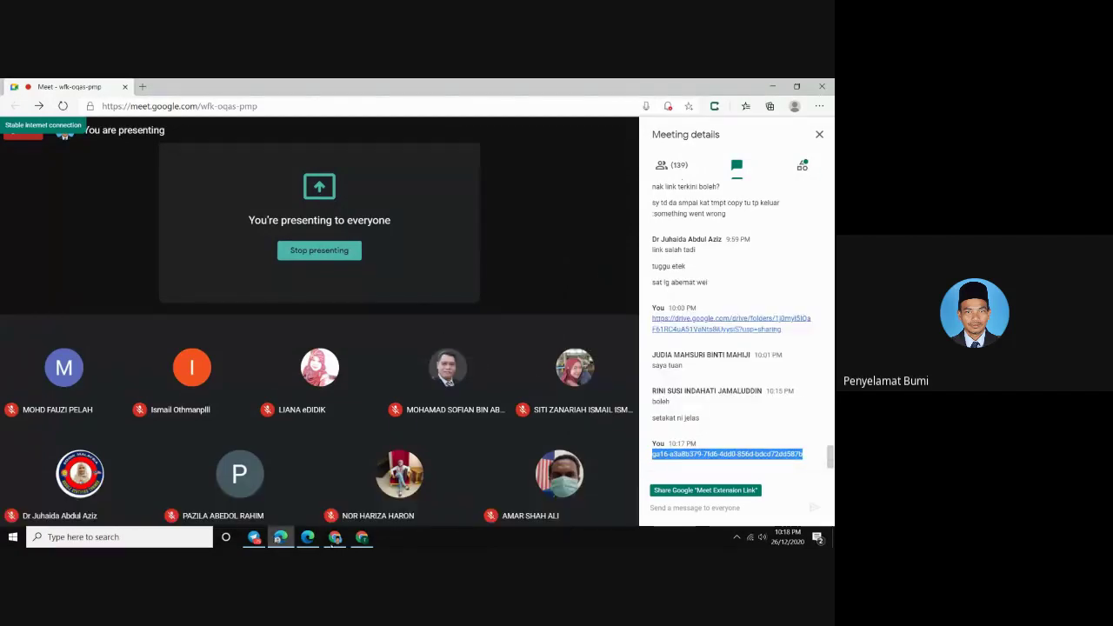
Paste the copied key into the Activate Premium License field and activate it
{"action": "left_click", "coordinate": [361, 537]}
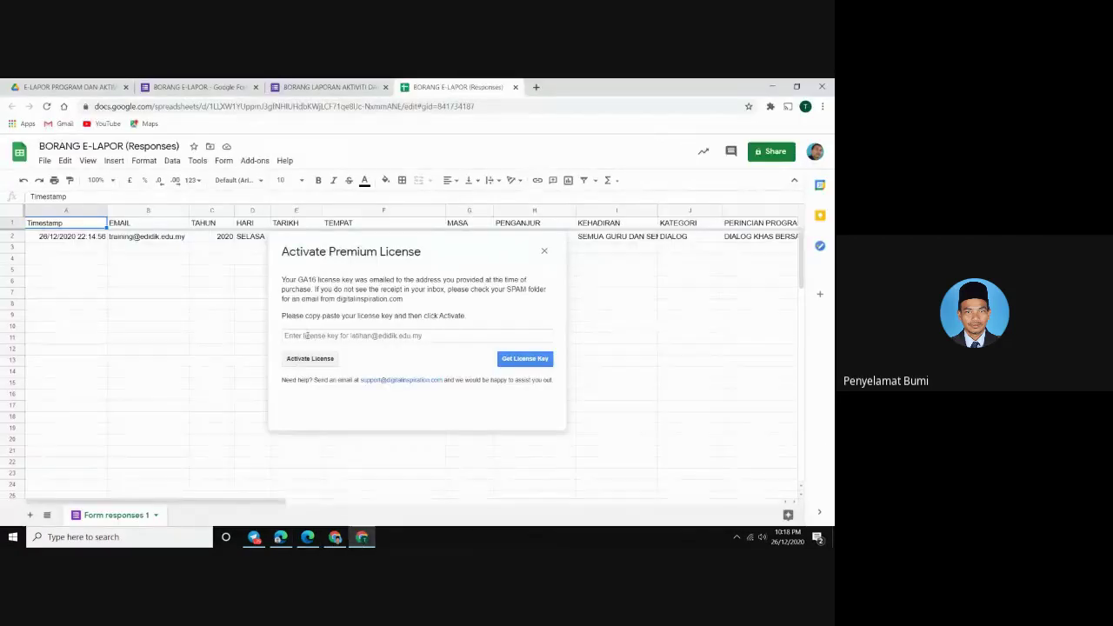
{"action": "left_click", "coordinate": [306, 336]}
{"action": "right_click", "coordinate": [306, 336]}
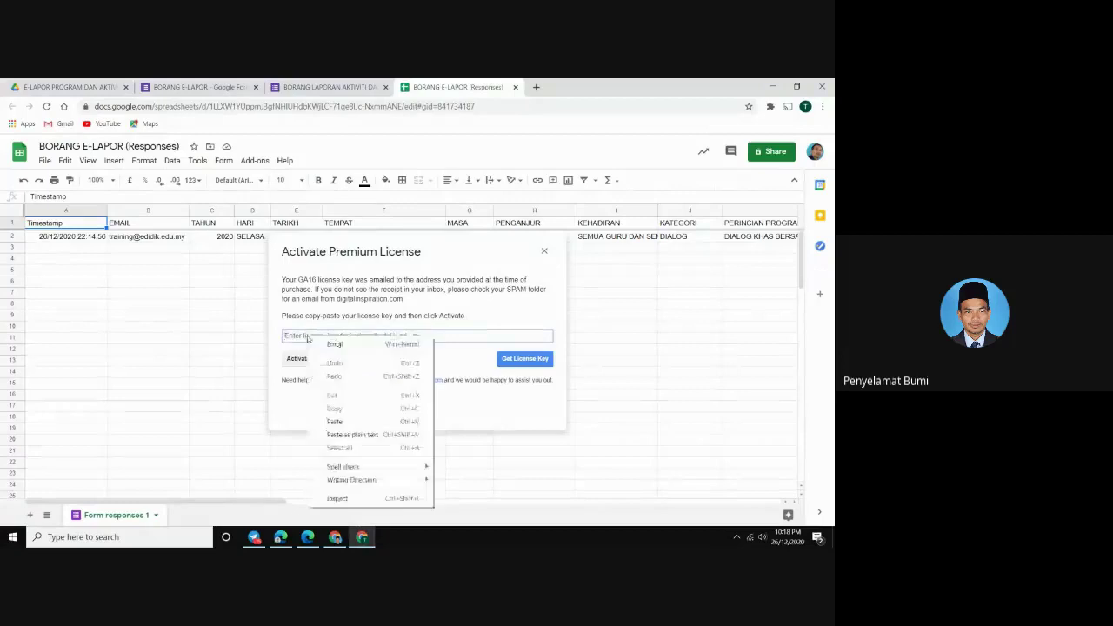
{"action": "left_click", "coordinate": [337, 422]}
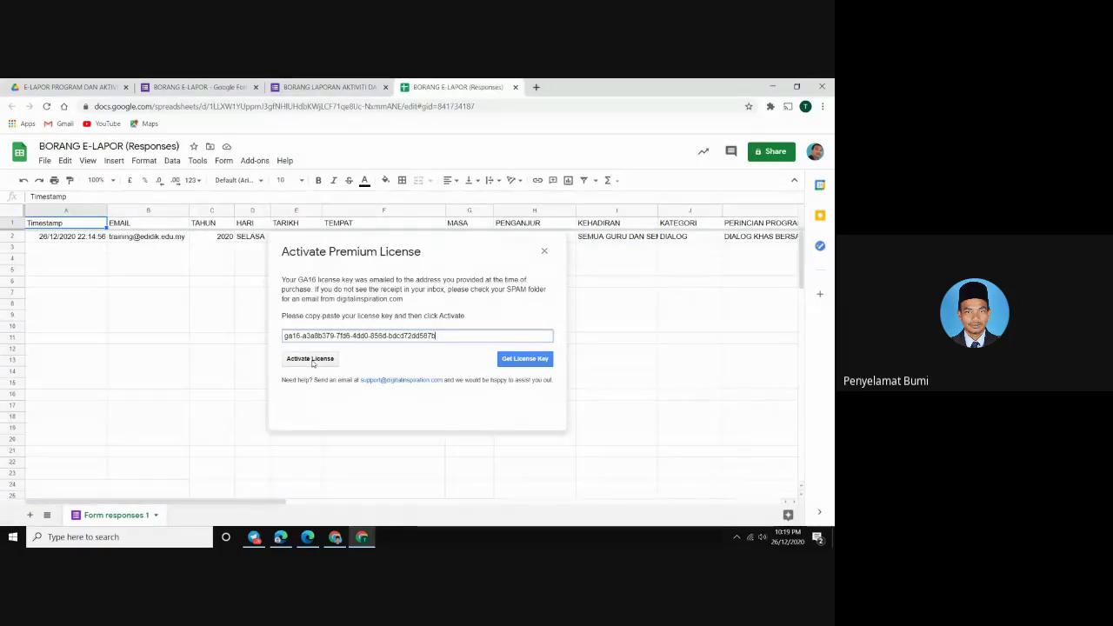
{"action": "left_click", "coordinate": [311, 359]}
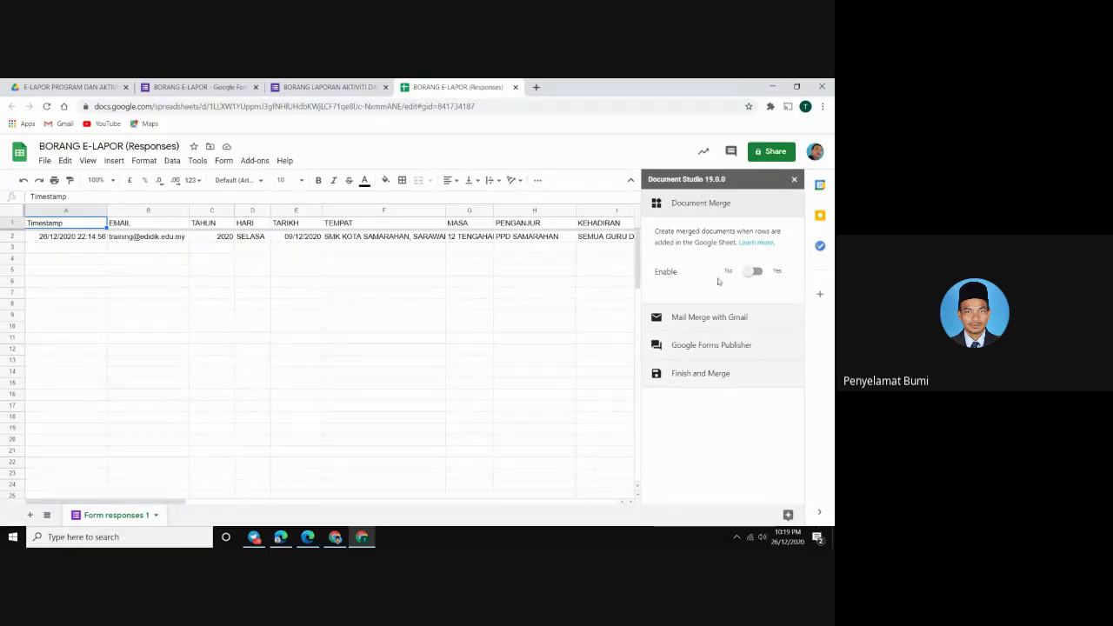
Set Document Merge's Enable option to Yes and choose Google Slide as the template type
{"action": "left_click", "coordinate": [753, 272]}
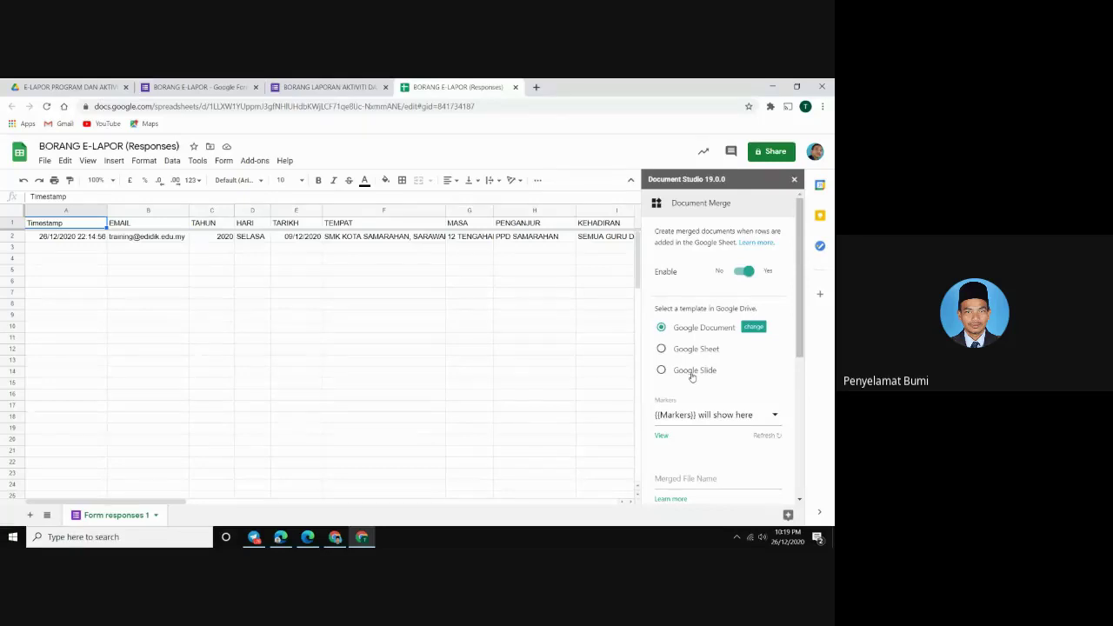
{"action": "left_click", "coordinate": [692, 376]}
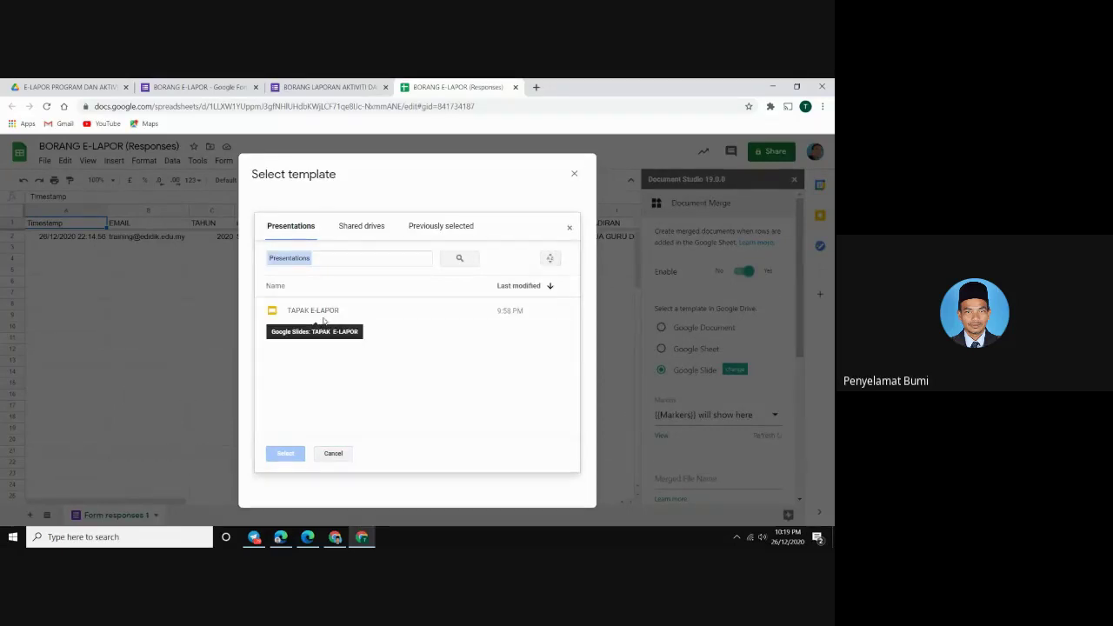
In Drive, append SMKKS to the TAPAK E-LAPOR presentation's name, making it 'TAPAK E-LAPOR SMKKS'
{"action": "left_click", "coordinate": [65, 87]}
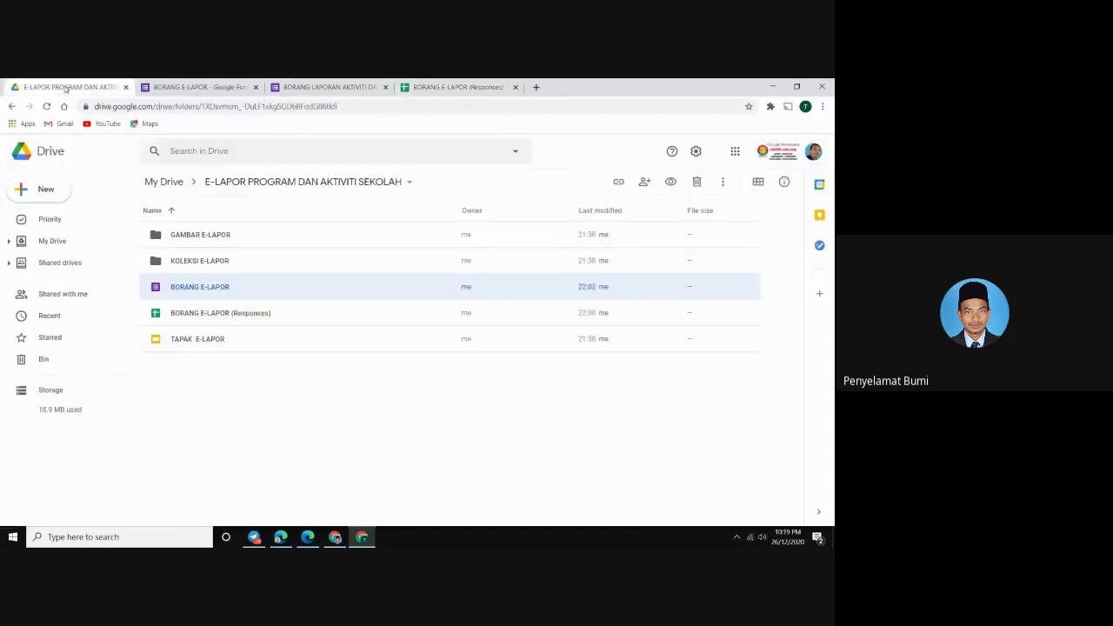
{"action": "right_click", "coordinate": [192, 343]}
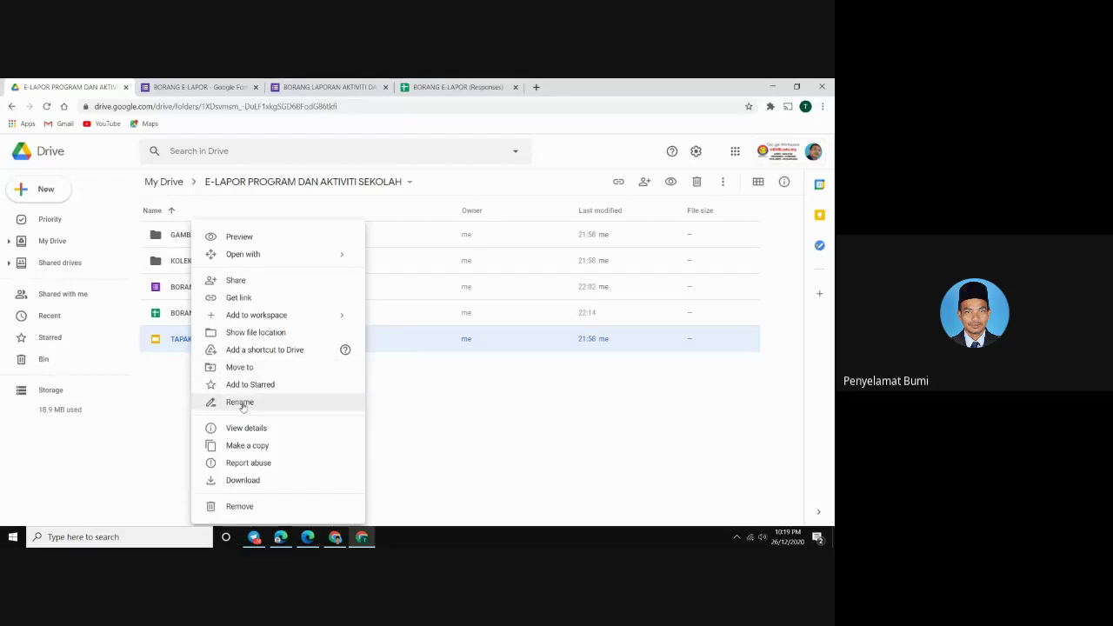
{"action": "left_click", "coordinate": [241, 403]}
{"action": "left_click", "coordinate": [396, 330]}
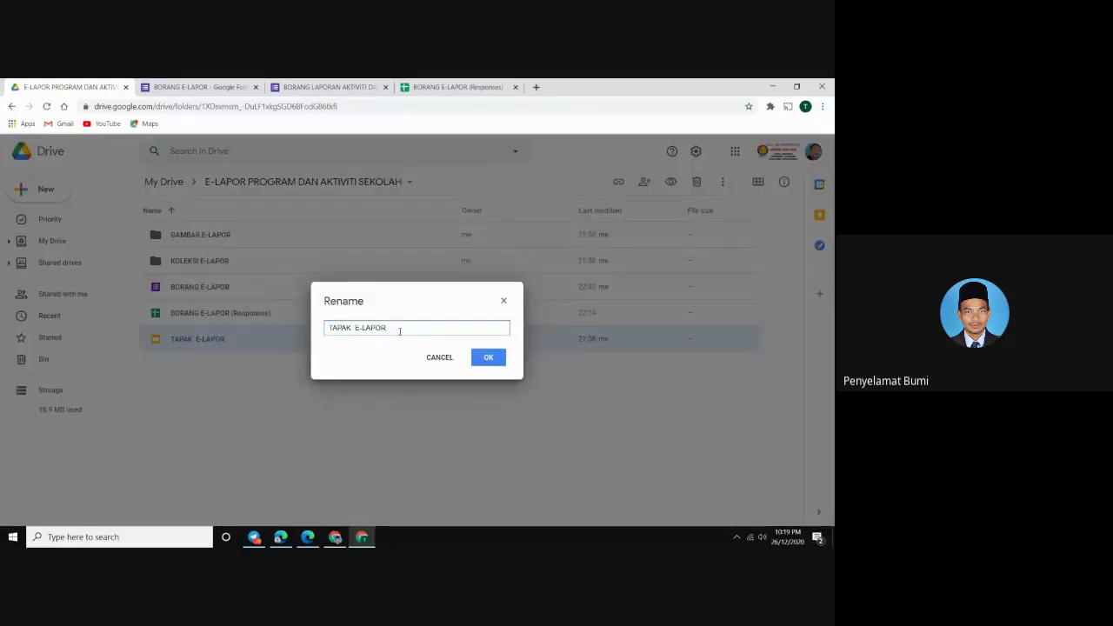
{"action": "key", "text": "Caps_Lock"}
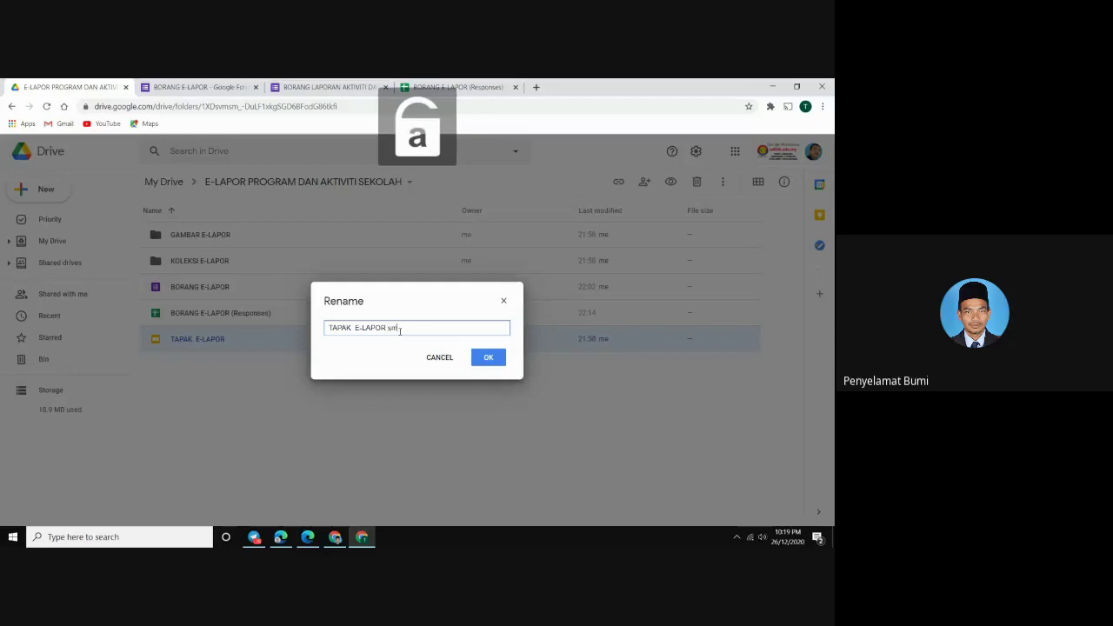
{"action": "key", "text": "BackSpace"}
{"action": "key", "text": "BackSpace"}
{"action": "key", "text": "Caps_Lock"}
{"action": "type", "text": "SMK"}
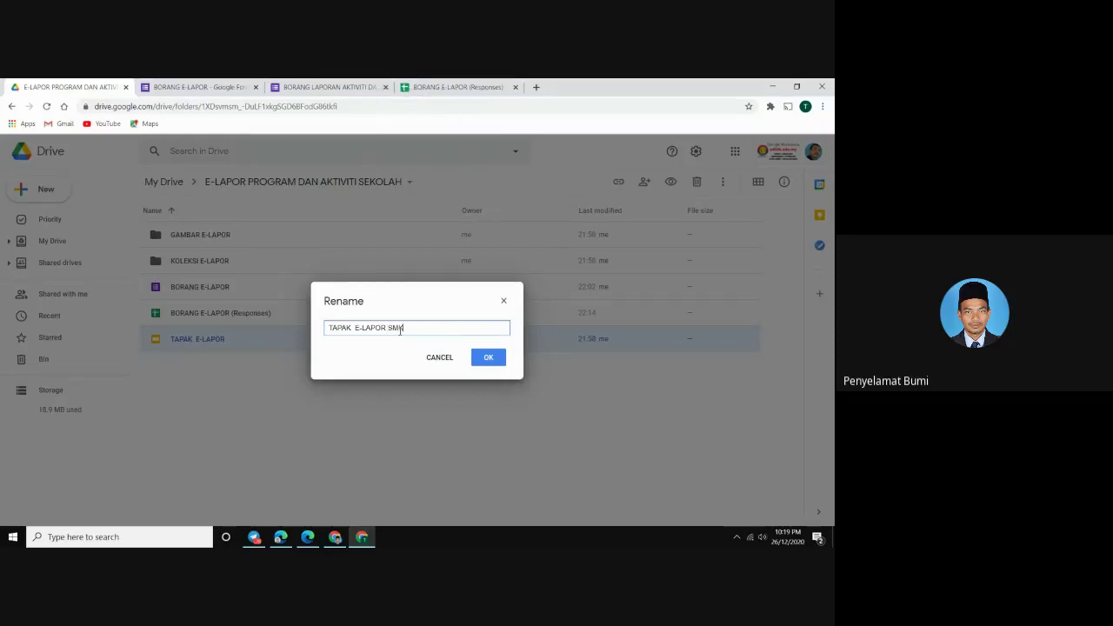
{"action": "type", "text": "KS"}
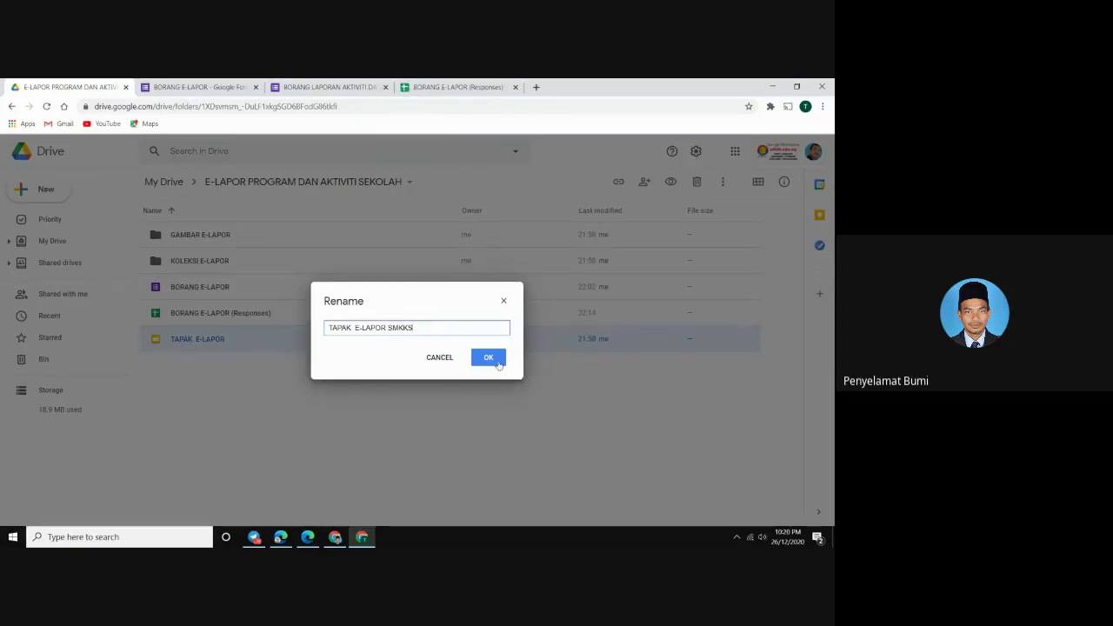
{"action": "left_click", "coordinate": [498, 363]}
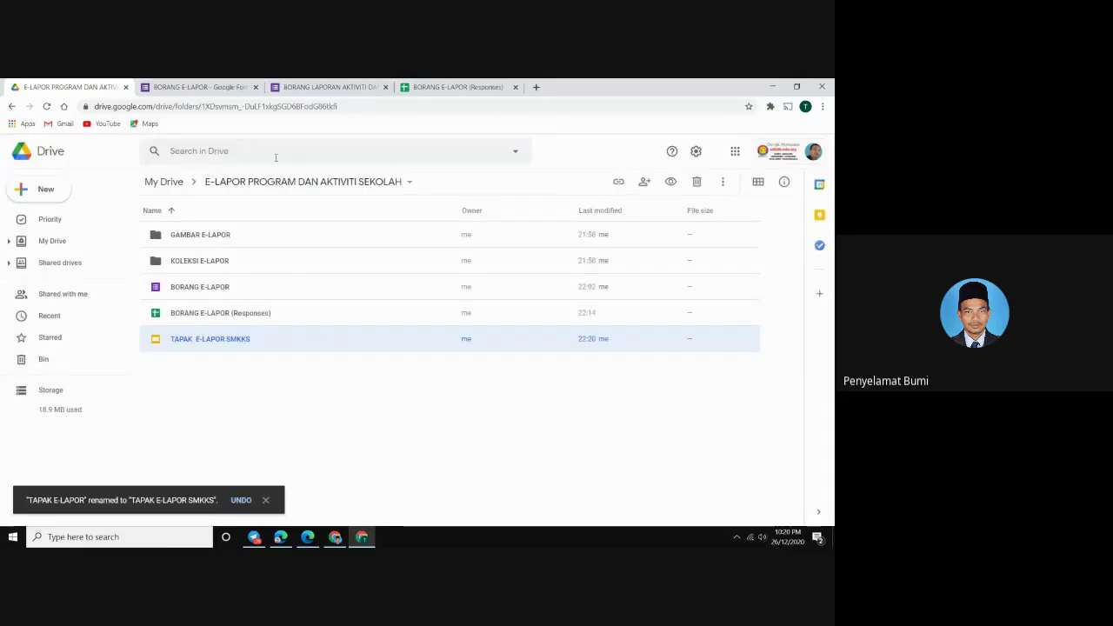
Set Document Studio's Google Slide template to the TAPAK E-LAPOR SMKKS presentation
{"action": "left_click", "coordinate": [452, 90]}
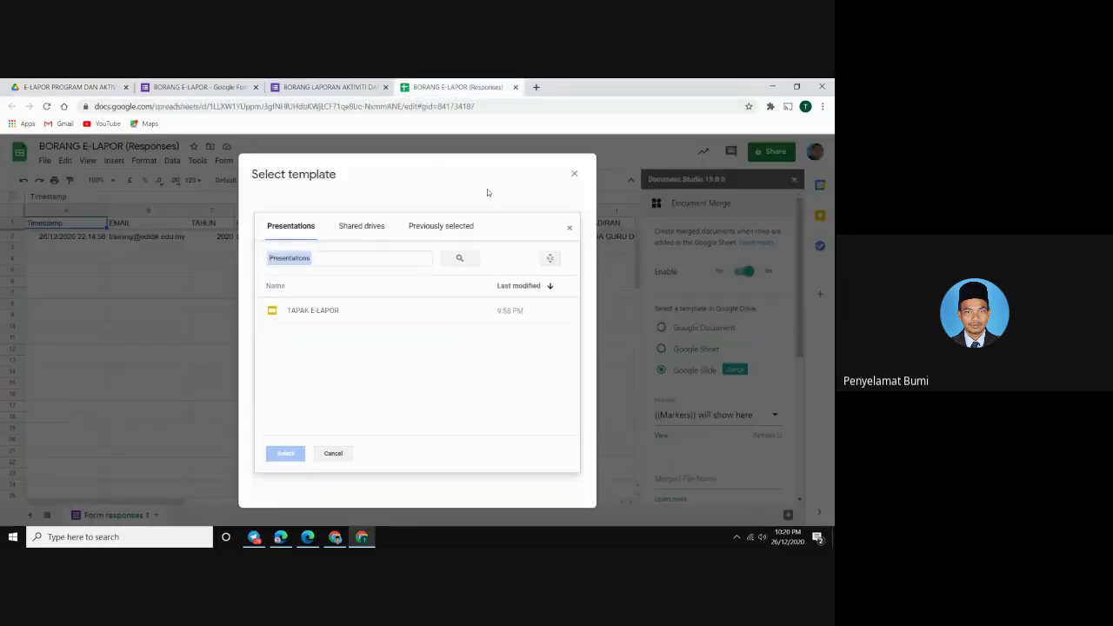
{"action": "left_click", "coordinate": [574, 174]}
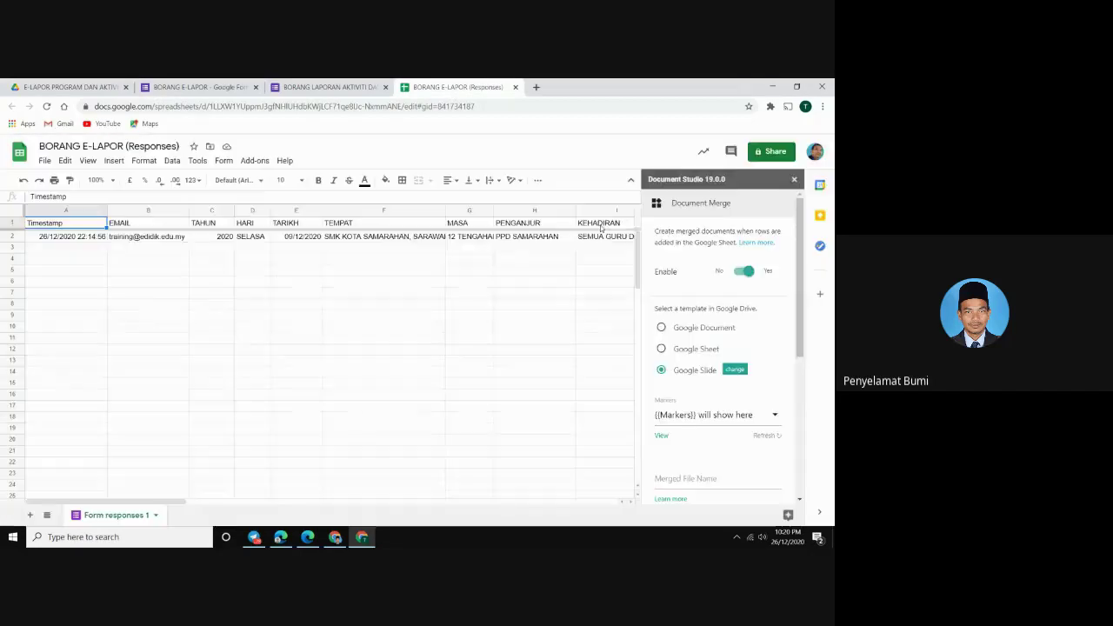
{"action": "left_click", "coordinate": [734, 369]}
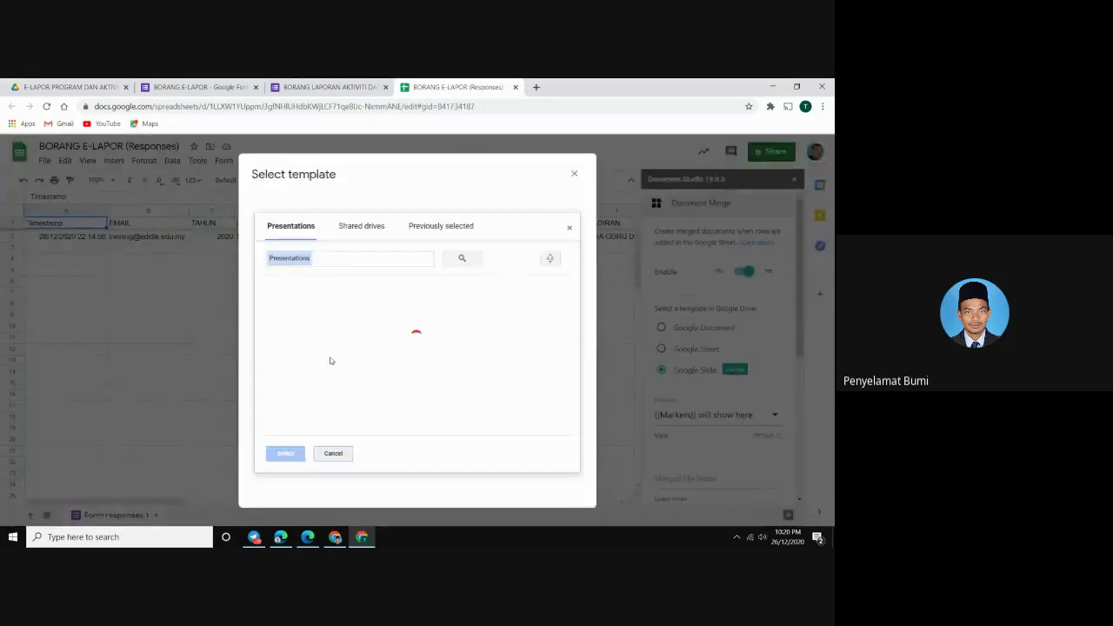
{"action": "left_click", "coordinate": [344, 313]}
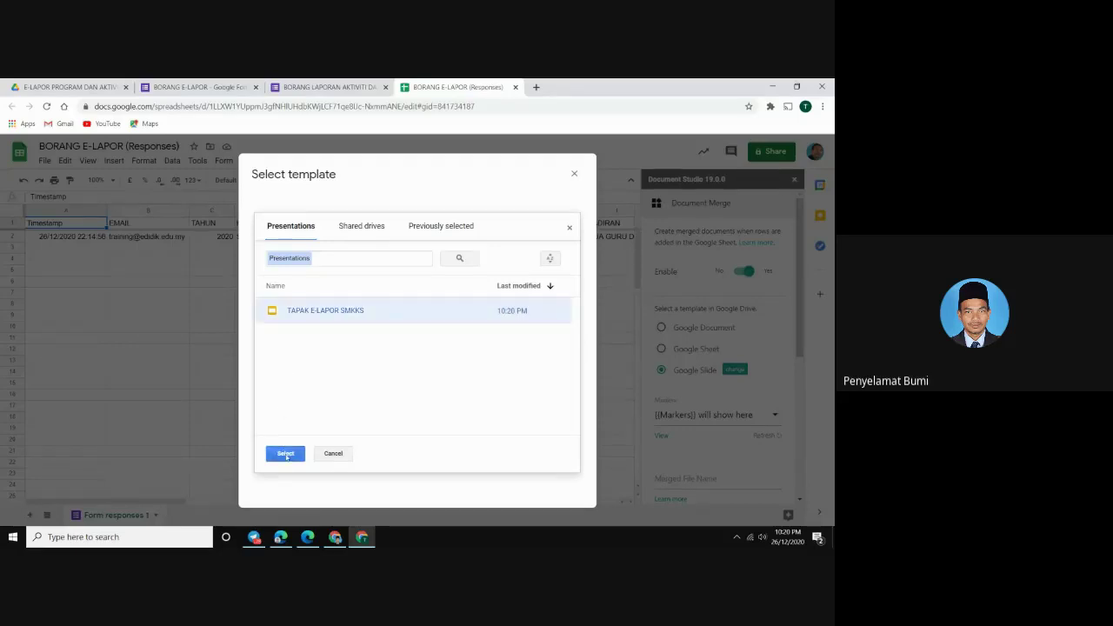
{"action": "left_click", "coordinate": [285, 454]}
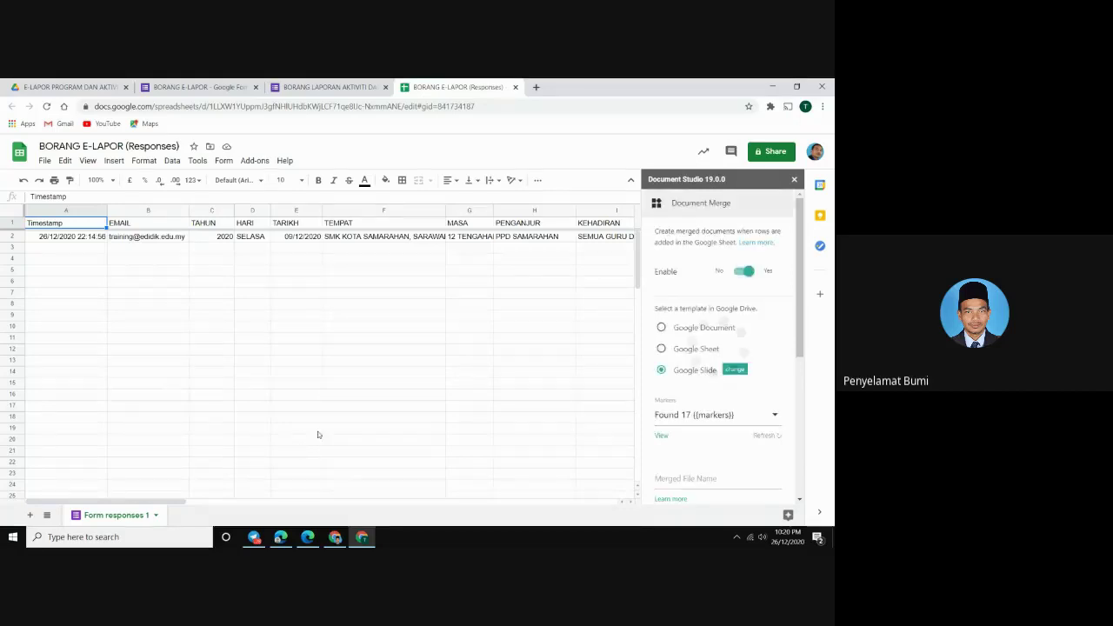
Review the 17 detected template markers, including {{TAHUN}}, {{TEMPAT}} and {{KATEGORI}}
{"action": "scroll", "coordinate": [674, 397], "scroll_direction": "down", "scroll_amount": 1}
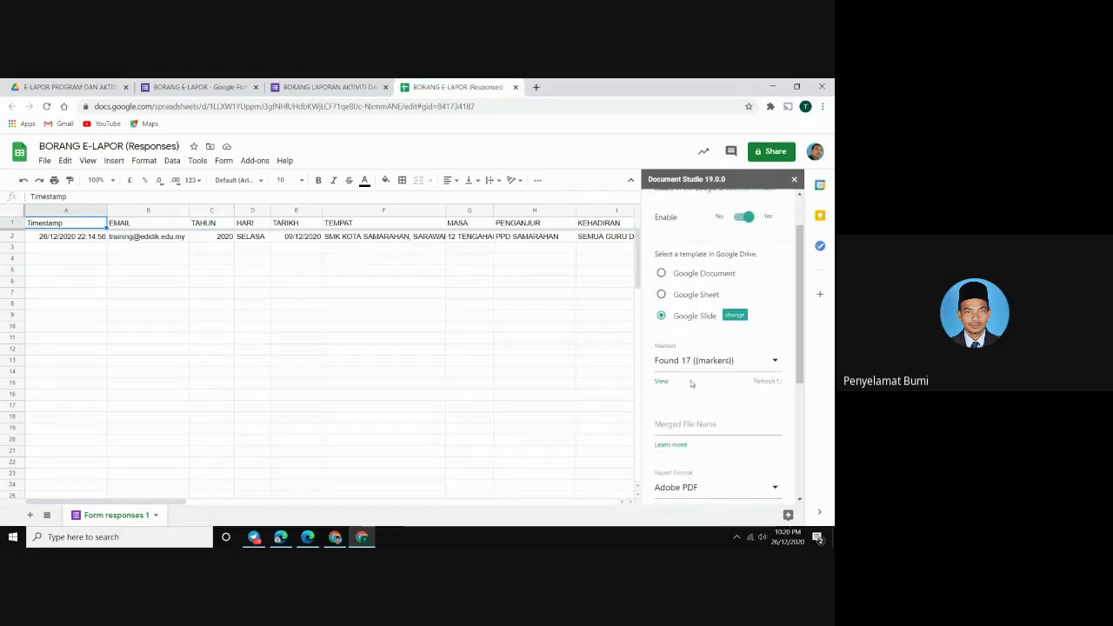
{"action": "left_click", "coordinate": [775, 361]}
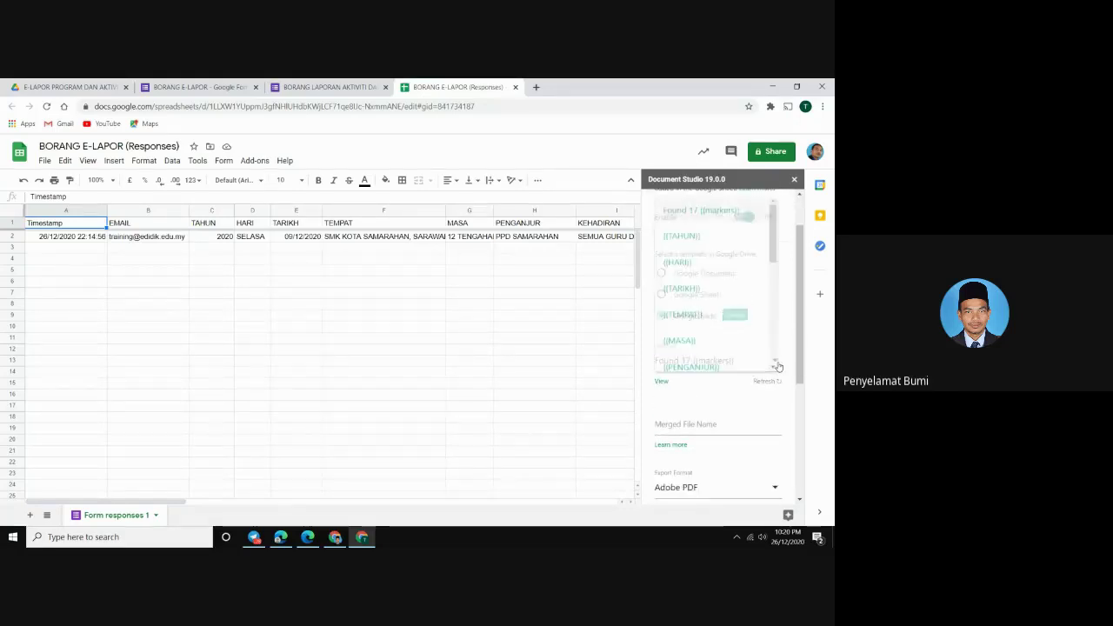
{"action": "scroll", "coordinate": [758, 286], "scroll_direction": "down", "scroll_amount": 5}
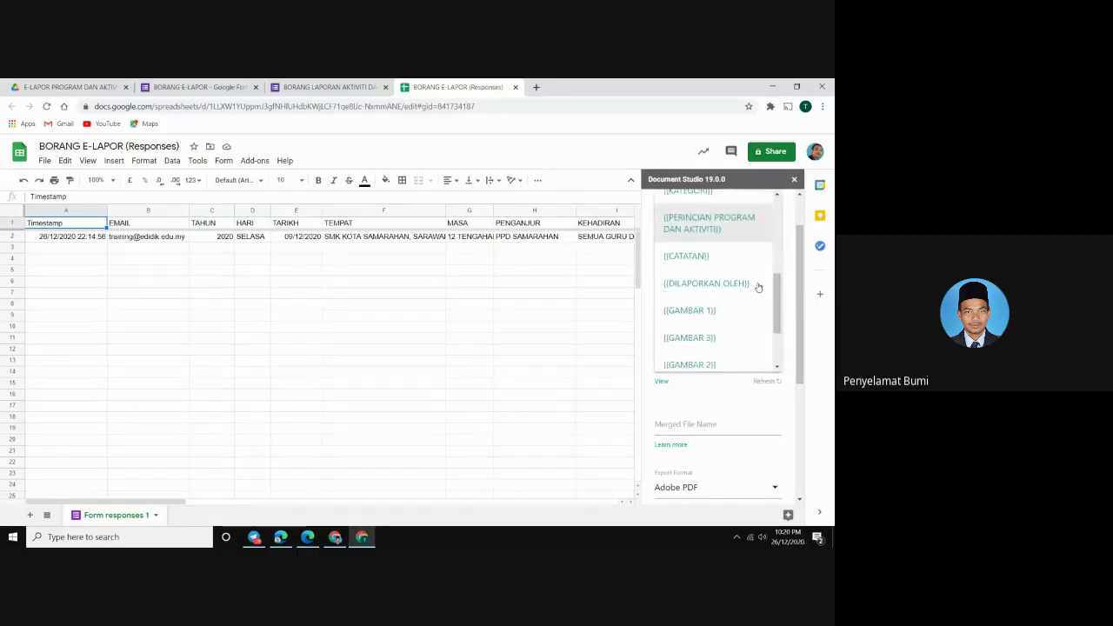
{"action": "scroll", "coordinate": [761, 291], "scroll_direction": "up", "scroll_amount": 5}
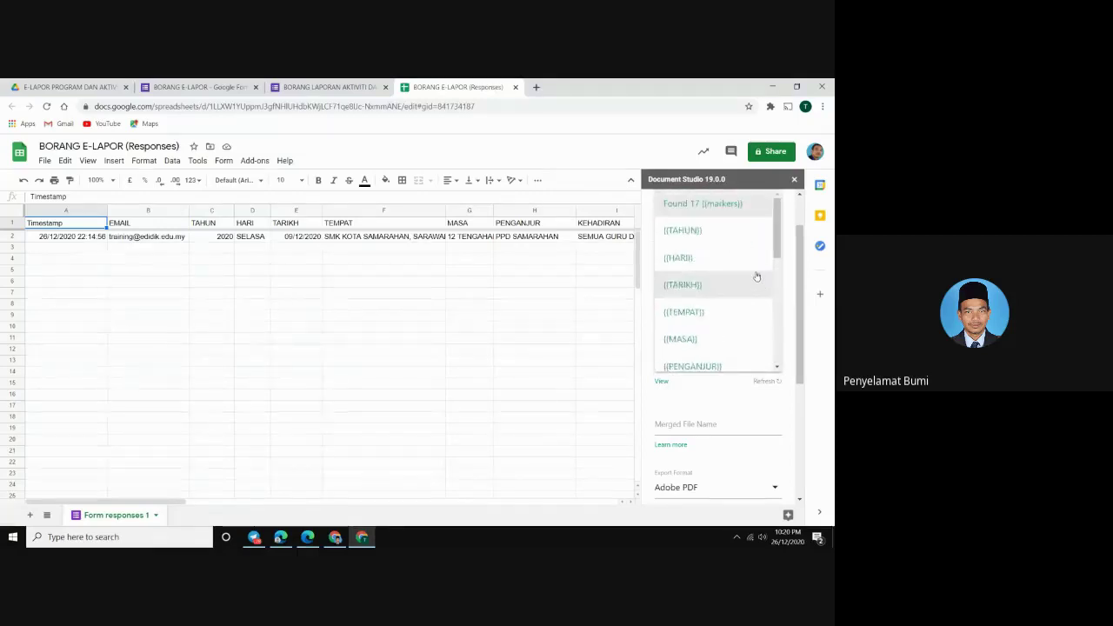
{"action": "left_click", "coordinate": [528, 343]}
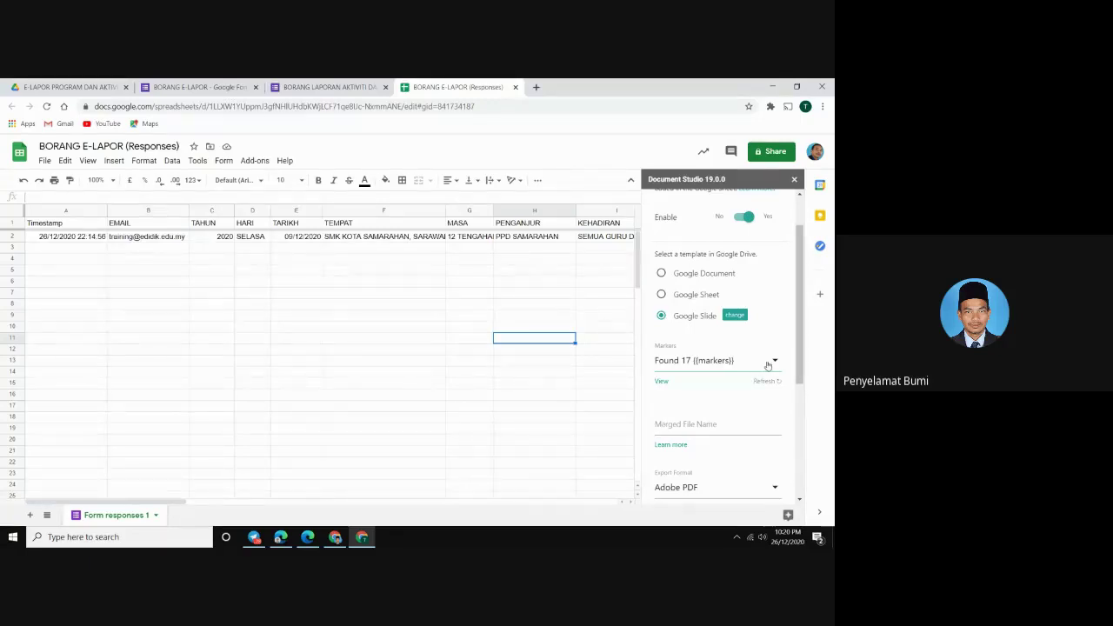
{"action": "left_click", "coordinate": [768, 362]}
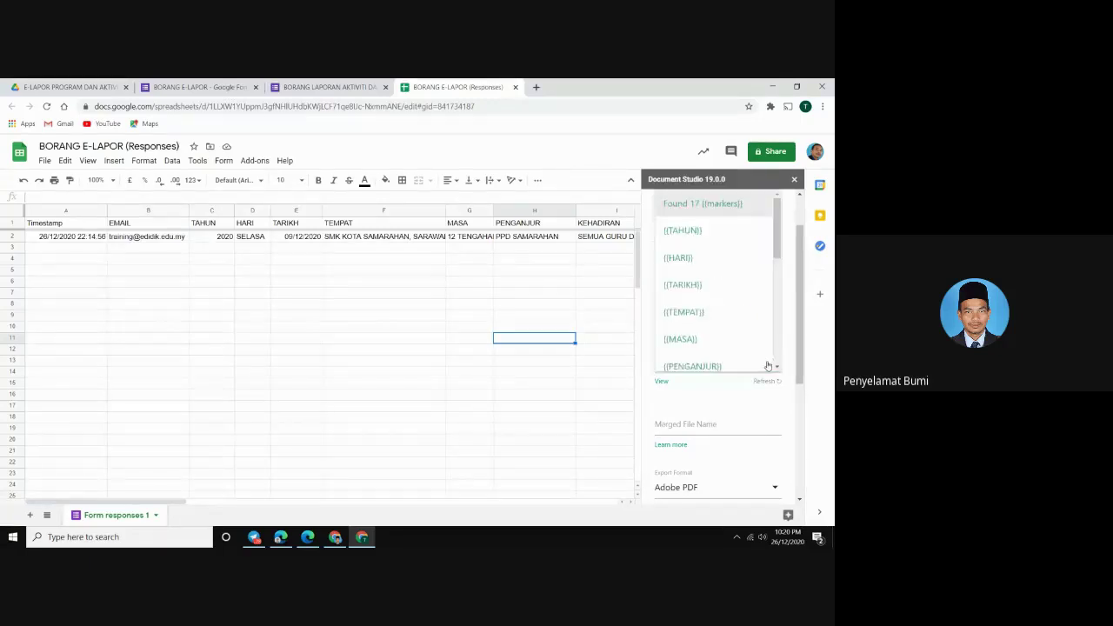
{"action": "left_click", "coordinate": [672, 426]}
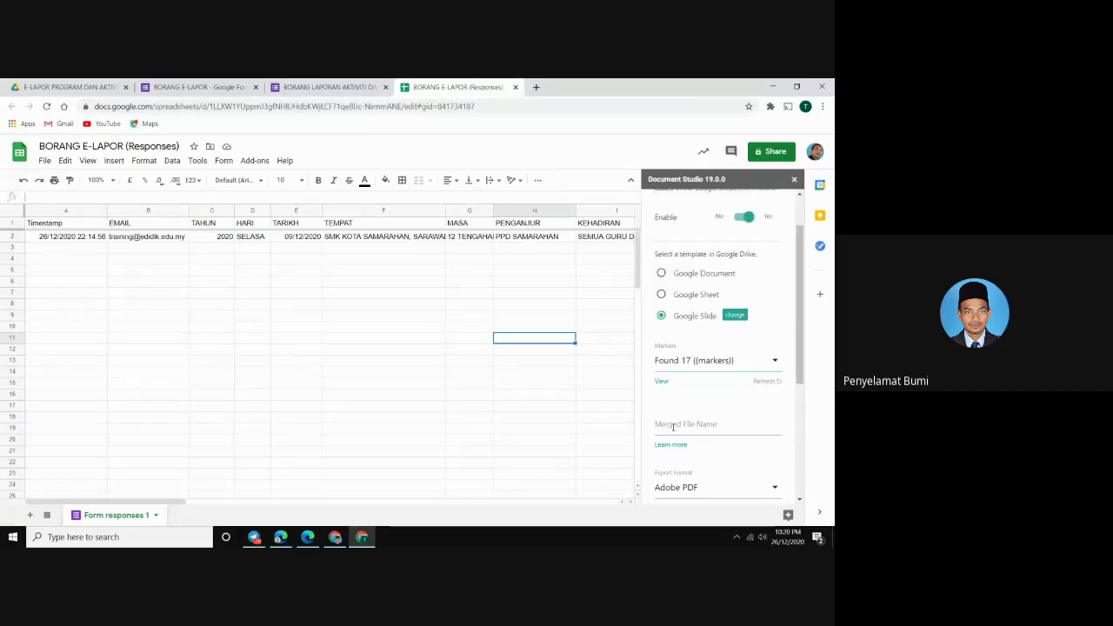
{"action": "left_click", "coordinate": [777, 362]}
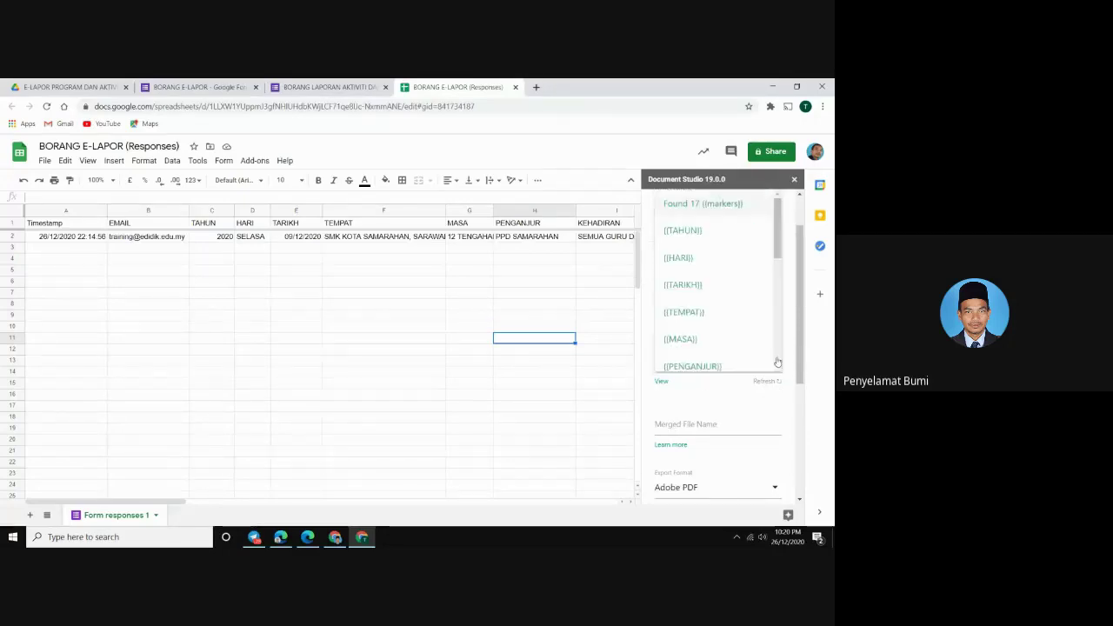
{"action": "scroll", "coordinate": [758, 323], "scroll_direction": "down", "scroll_amount": 5}
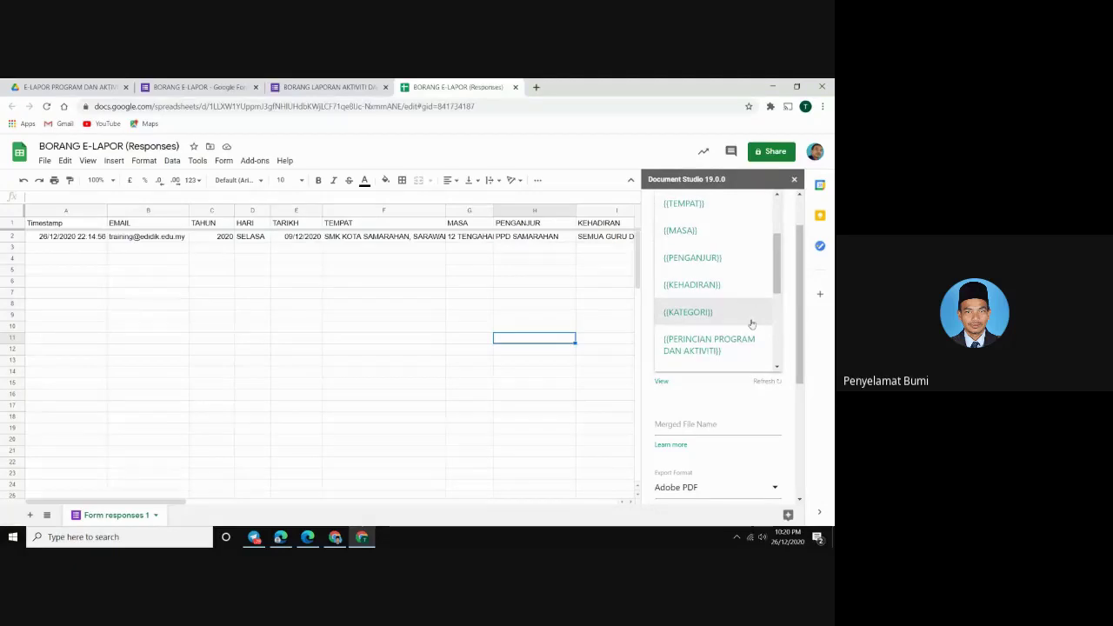
{"action": "left_click", "coordinate": [670, 427]}
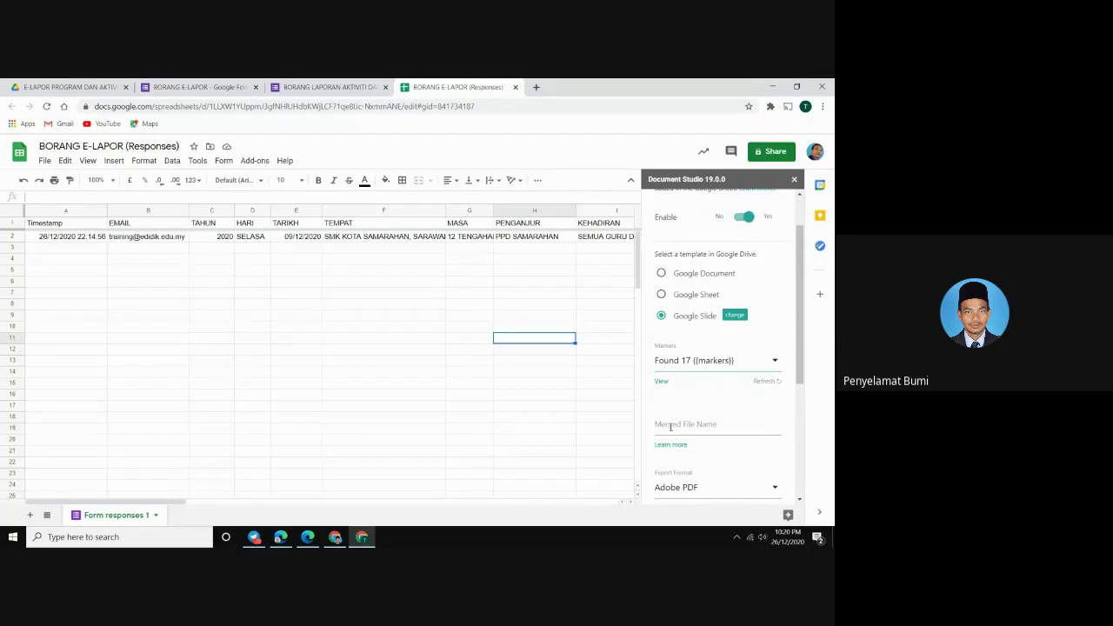
Set the merged file name to {{PERINCIAN PROGRAM DAN AKTIVITI}} and expand Mail Merge with Gmail
{"action": "left_click", "coordinate": [670, 427]}
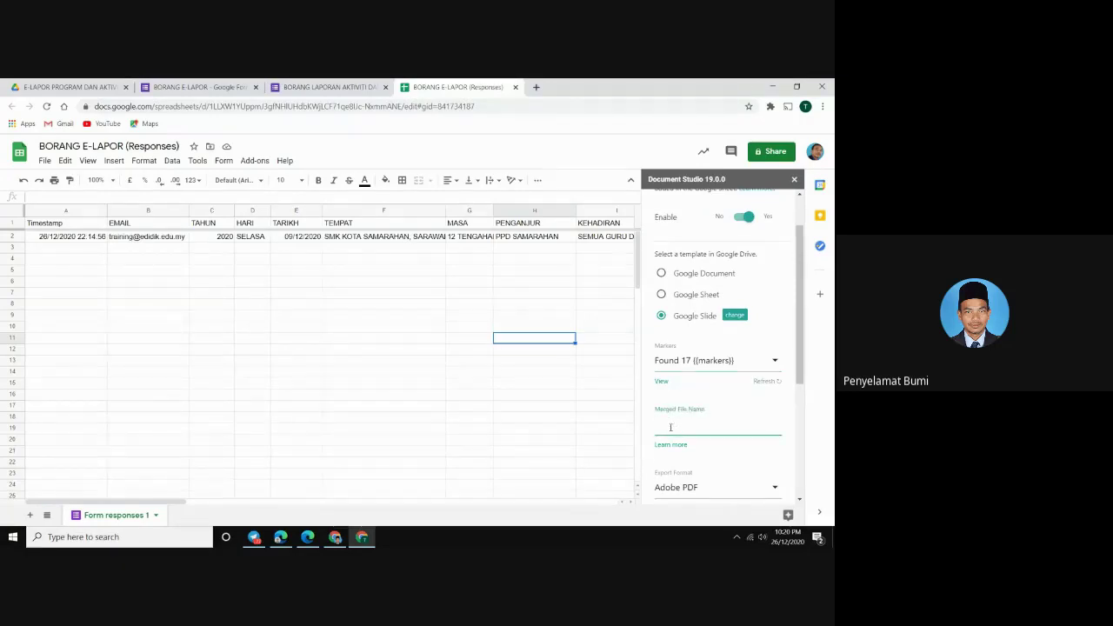
{"action": "type", "text": "{{PERINC"}
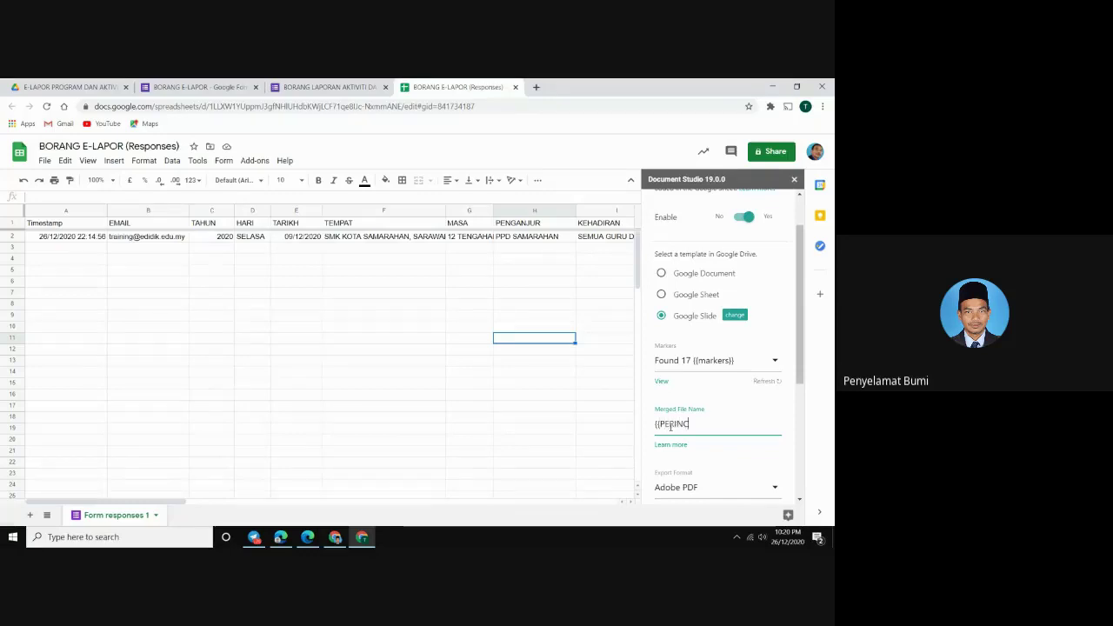
{"action": "type", "text": "IAN FROGRAM DAN AKTIV"}
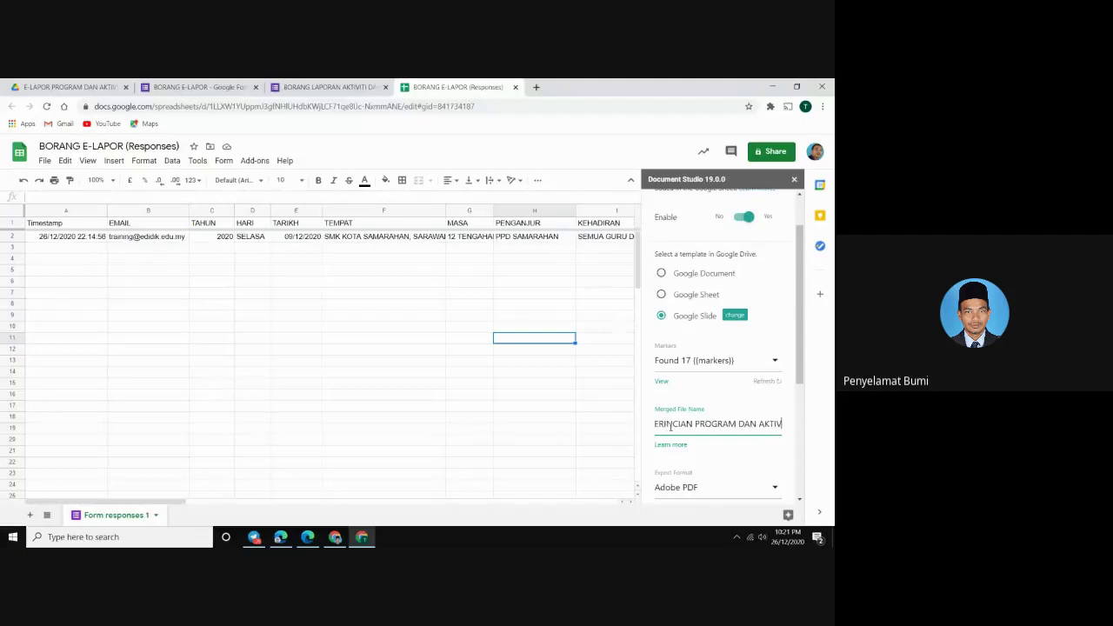
{"action": "type", "text": "ITI}}"}
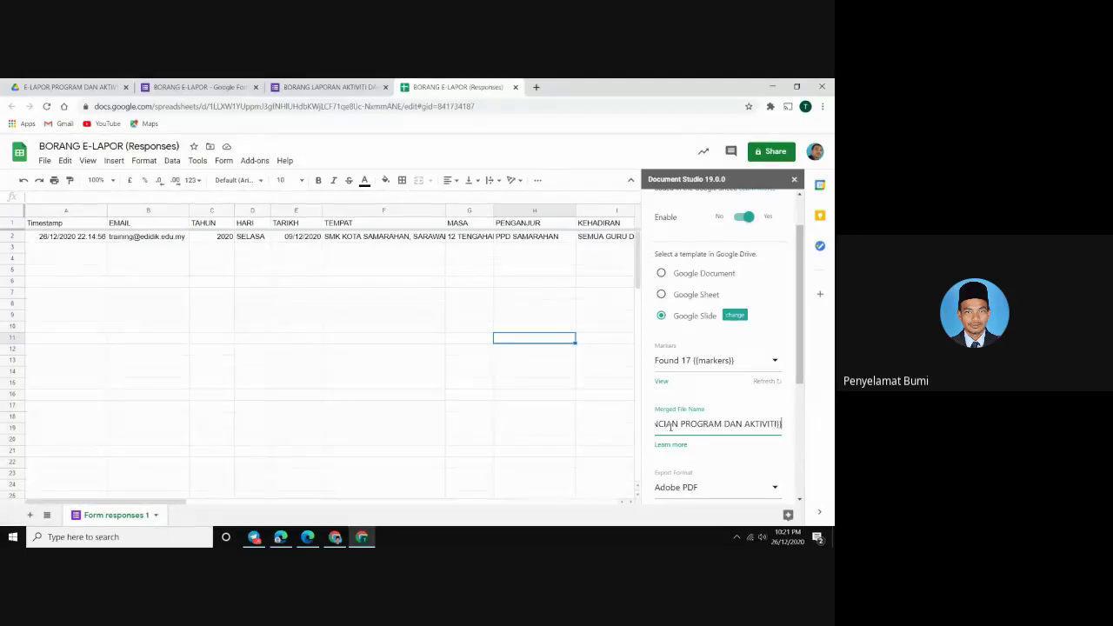
{"action": "scroll", "coordinate": [687, 431], "scroll_direction": "down", "scroll_amount": 2}
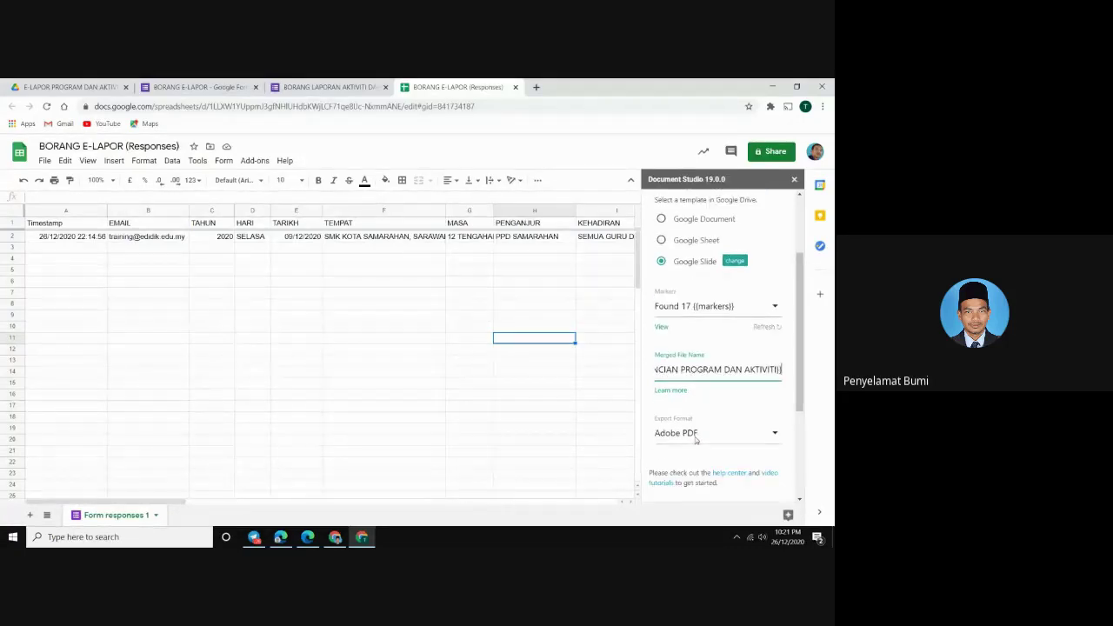
{"action": "scroll", "coordinate": [696, 441], "scroll_direction": "down", "scroll_amount": 2}
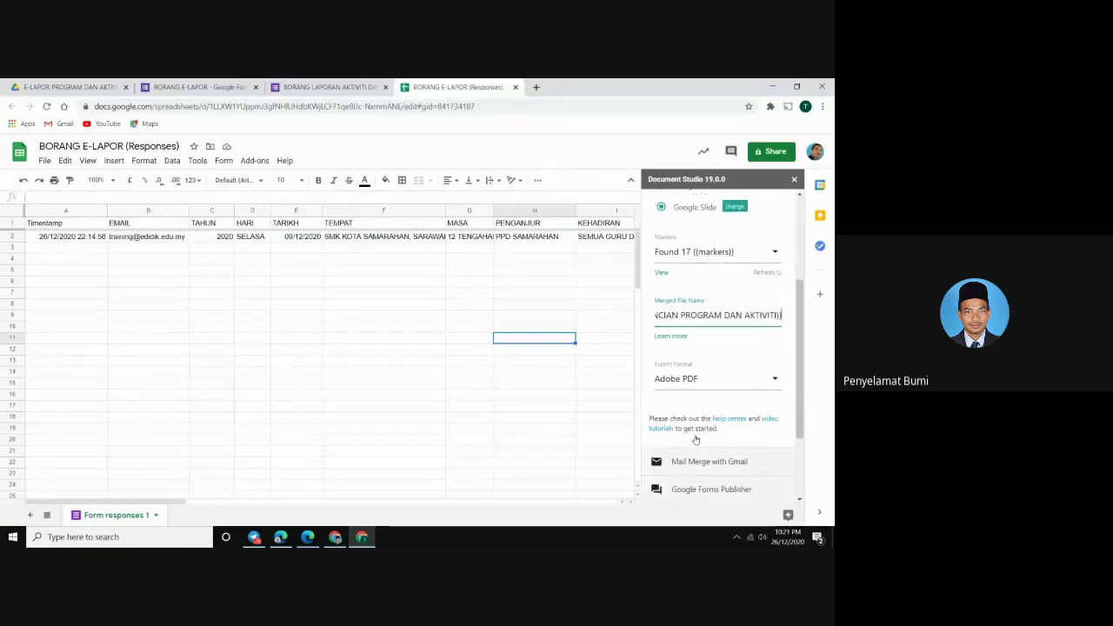
{"action": "scroll", "coordinate": [695, 423], "scroll_direction": "down", "scroll_amount": 2}
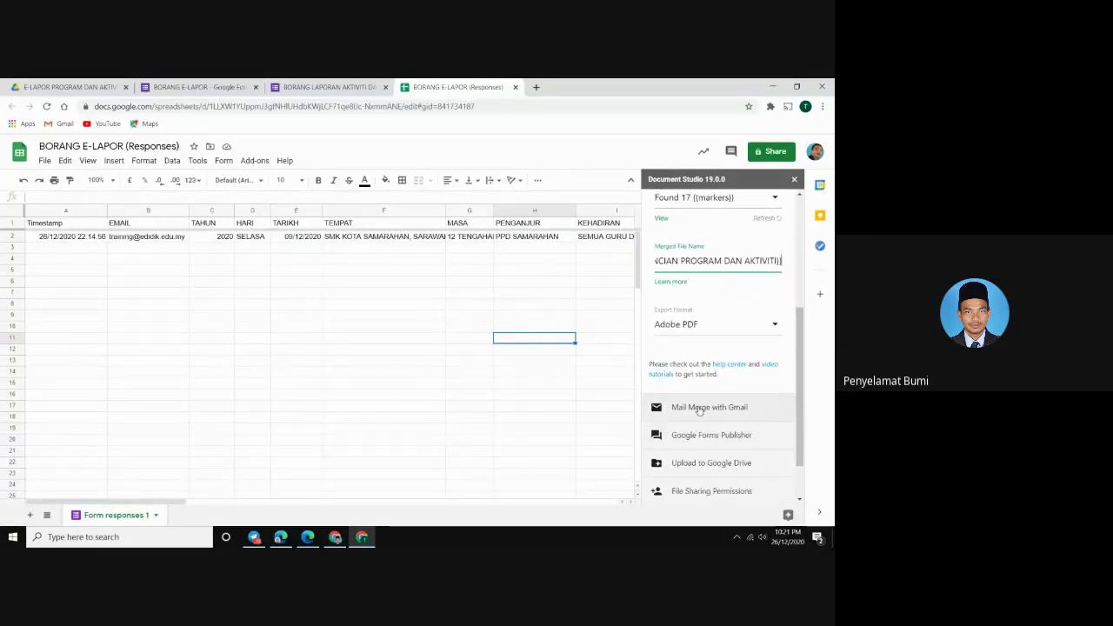
{"action": "left_click", "coordinate": [699, 407]}
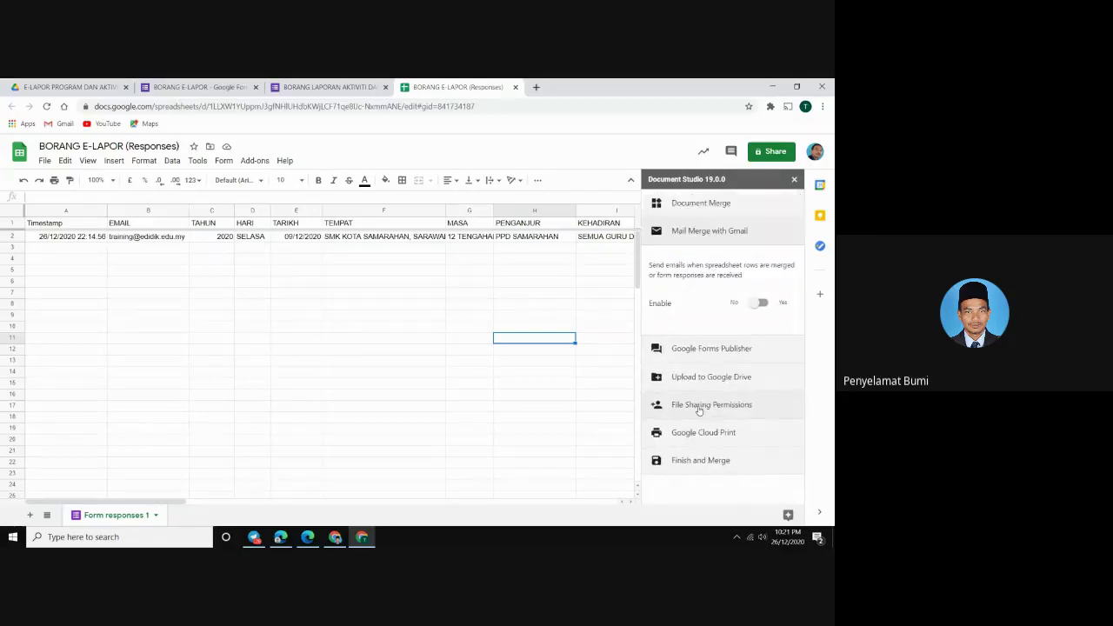
Turn on emailing of merged documents to the EMAIL column, with sender name SMK KOTA SAMARAHAN
{"action": "left_click", "coordinate": [754, 306]}
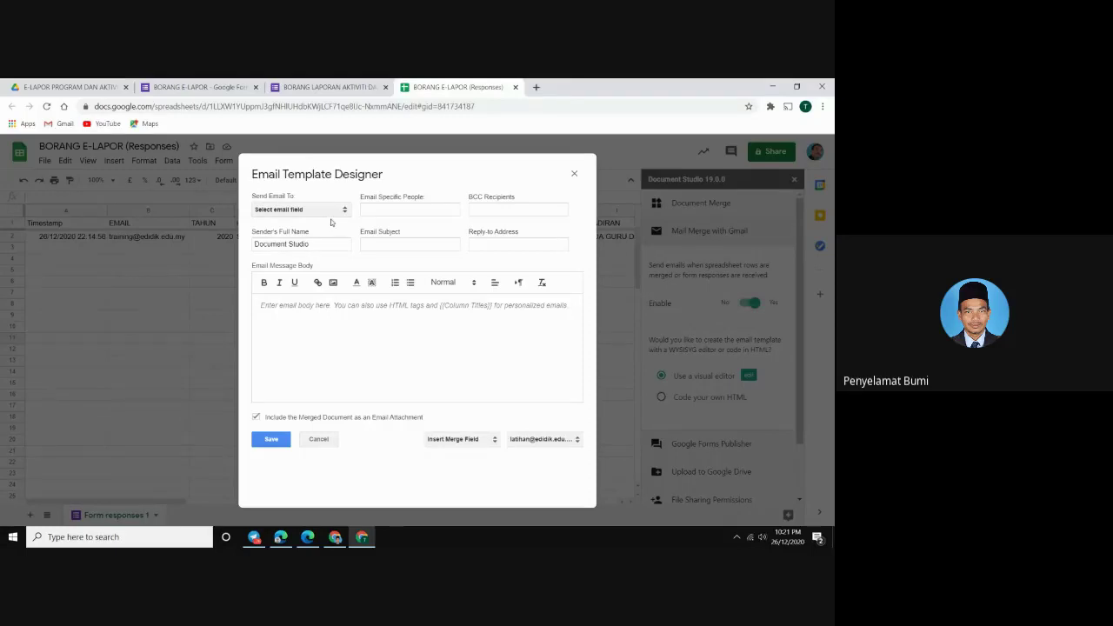
{"action": "left_click", "coordinate": [280, 211]}
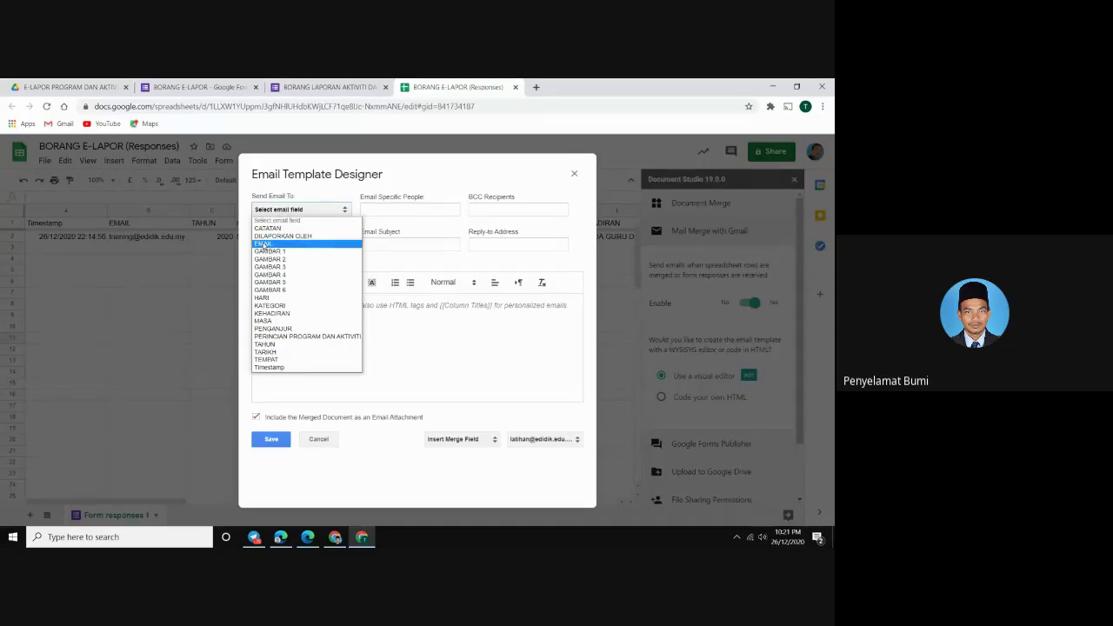
{"action": "left_click", "coordinate": [264, 245]}
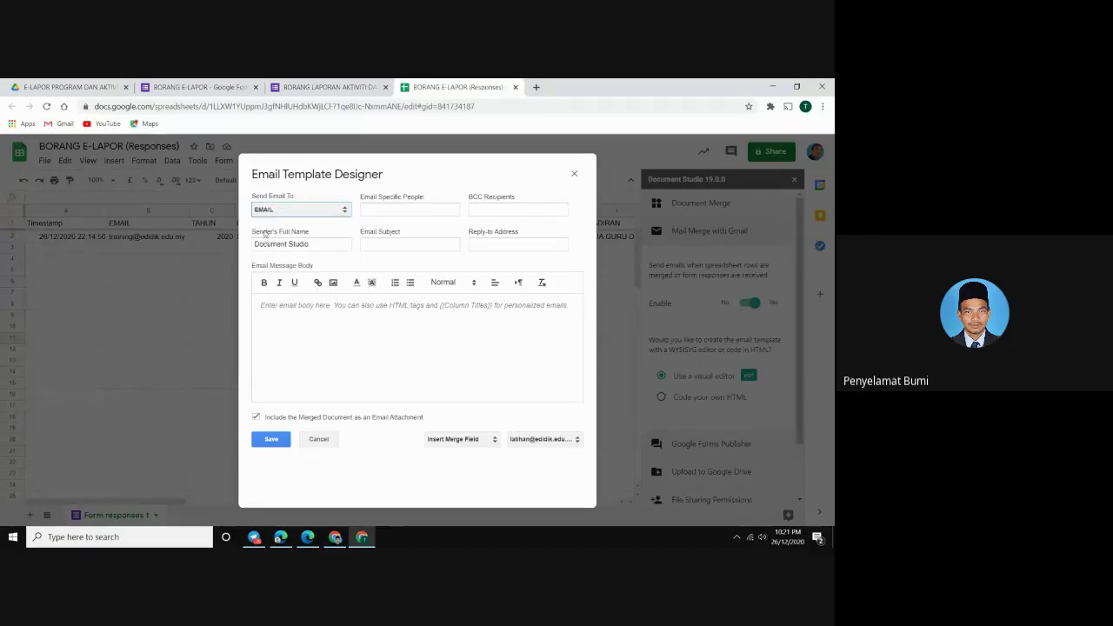
{"action": "left_click_drag", "start_coordinate": [316, 243], "coordinate": [197, 249]}
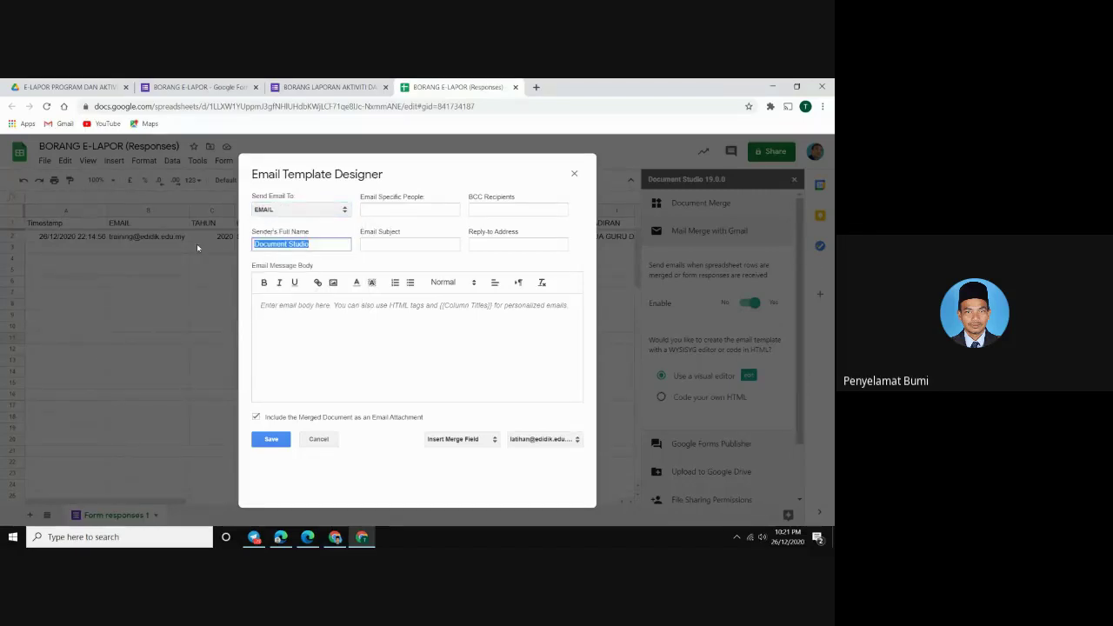
{"action": "key", "text": "Caps_Lock"}
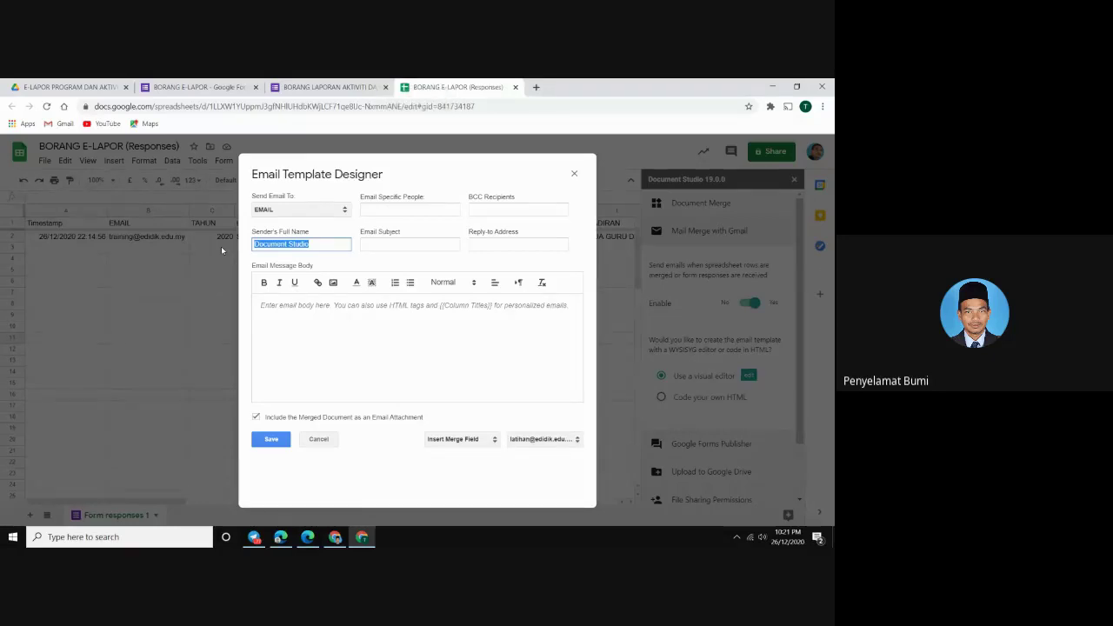
{"action": "type", "text": "S"}
{"action": "key", "text": "Caps_Lock"}
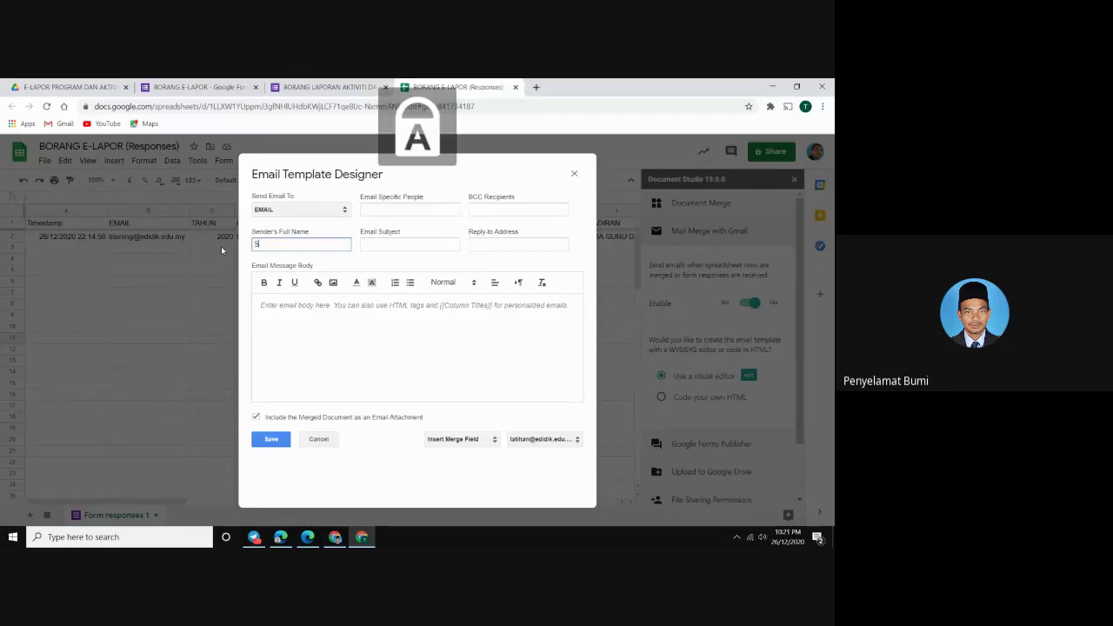
{"action": "type", "text": "MK KOTA"}
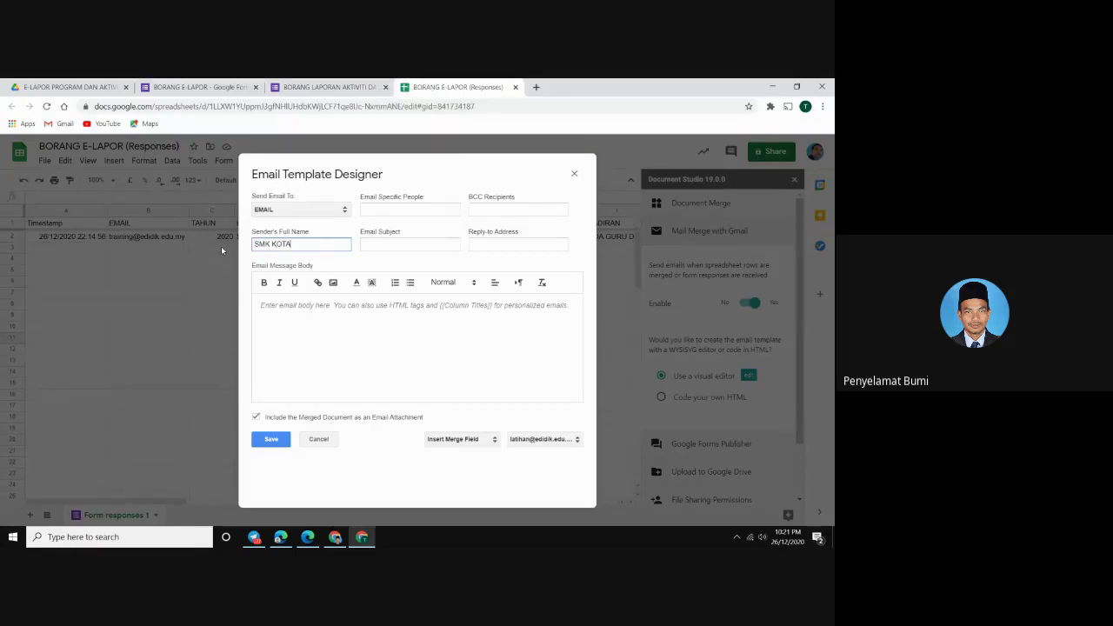
{"action": "type", "text": " SAMARAHAN"}
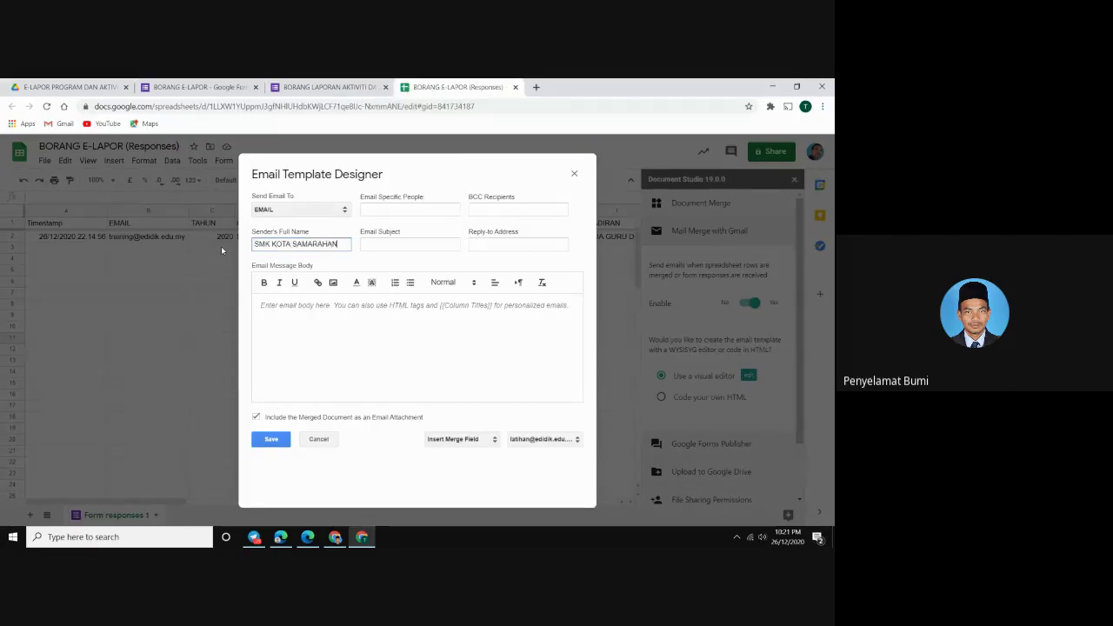
Enter 'E LAPOR PROGRAM DAN AKTIVITI SEKOLAH TAHUN 2020' as the email subject
{"action": "left_click", "coordinate": [379, 246]}
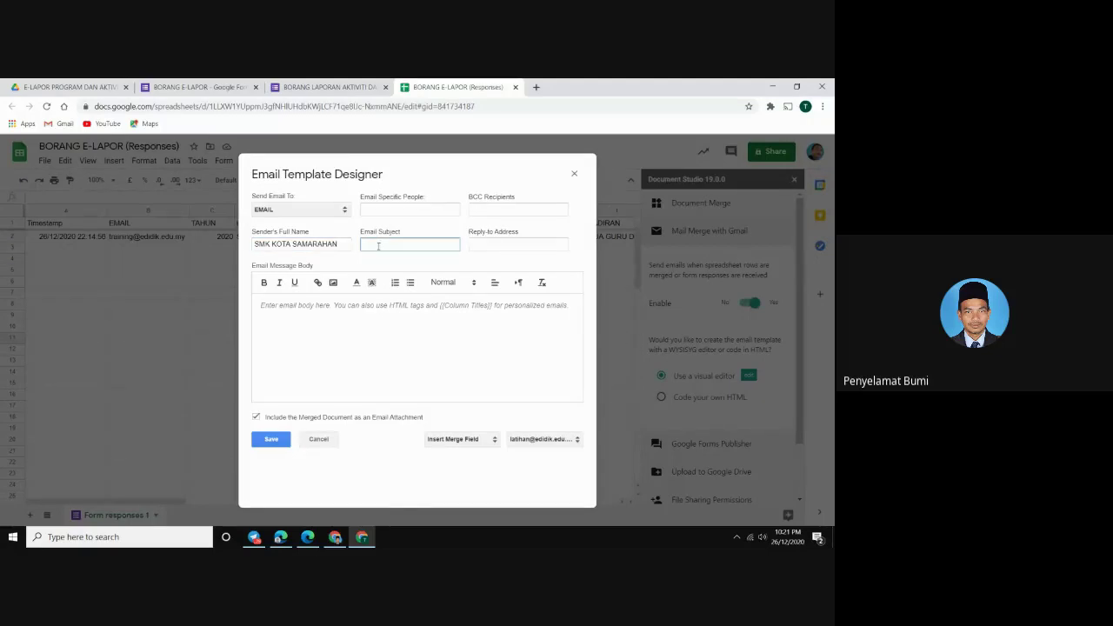
{"action": "type", "text": "LAP"}
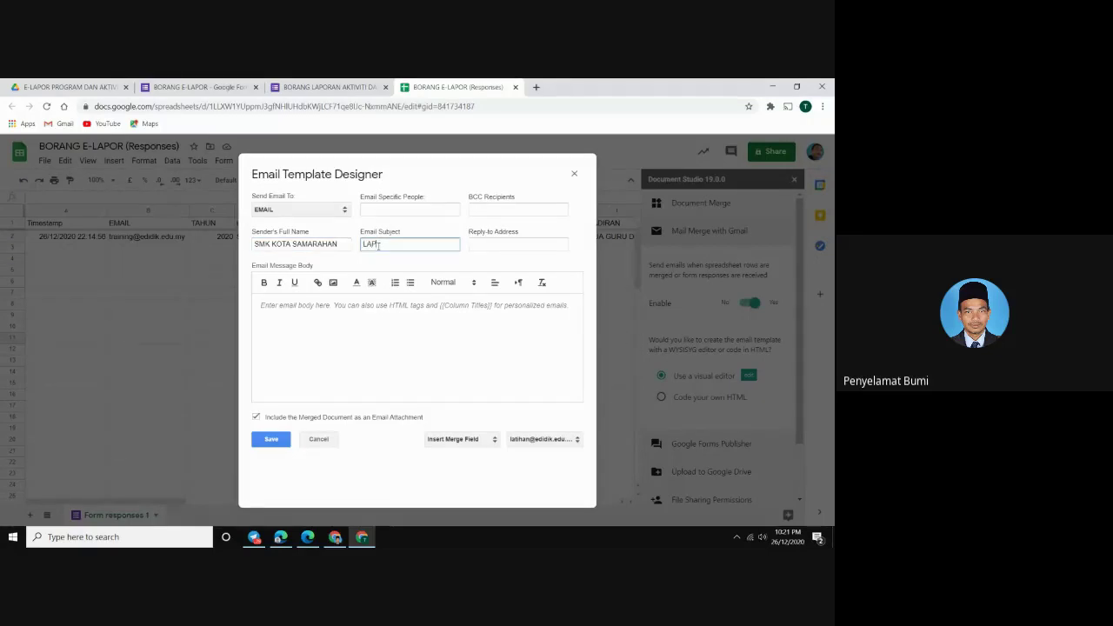
{"action": "type", "text": " LAPO"}
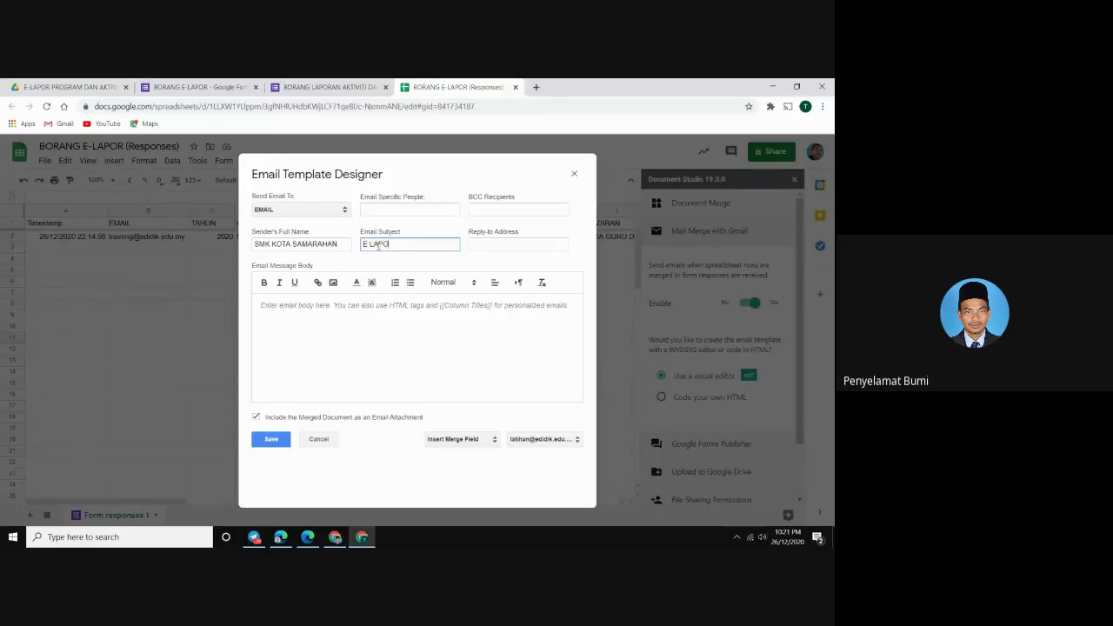
{"action": "type", "text": "R PROGRAM DAN AKTIVITI SEKOL"}
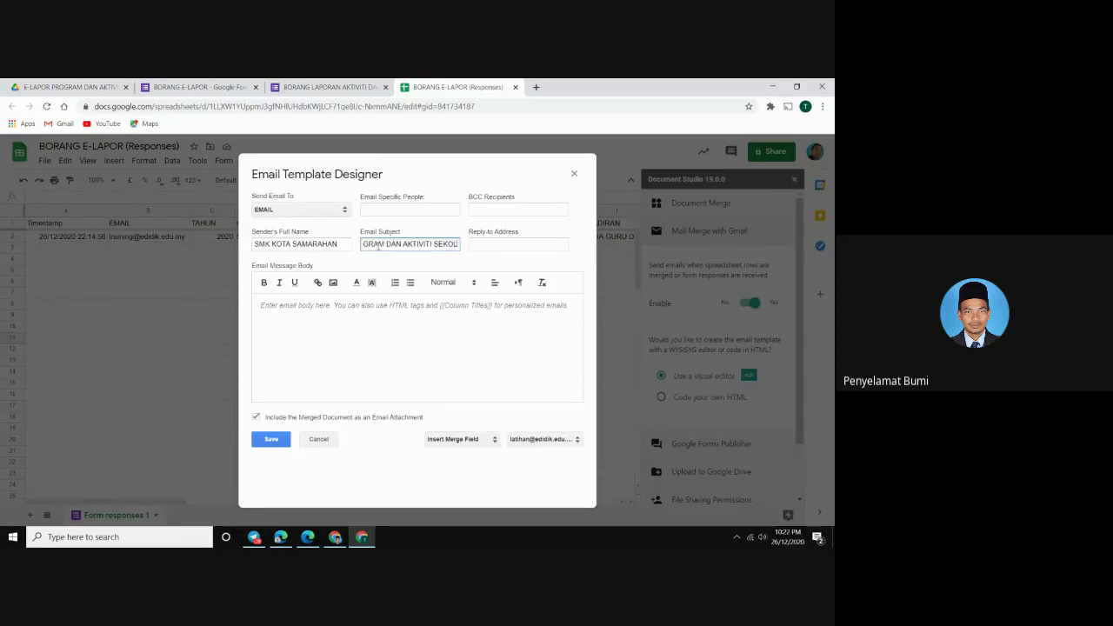
{"action": "type", "text": "AH T"}
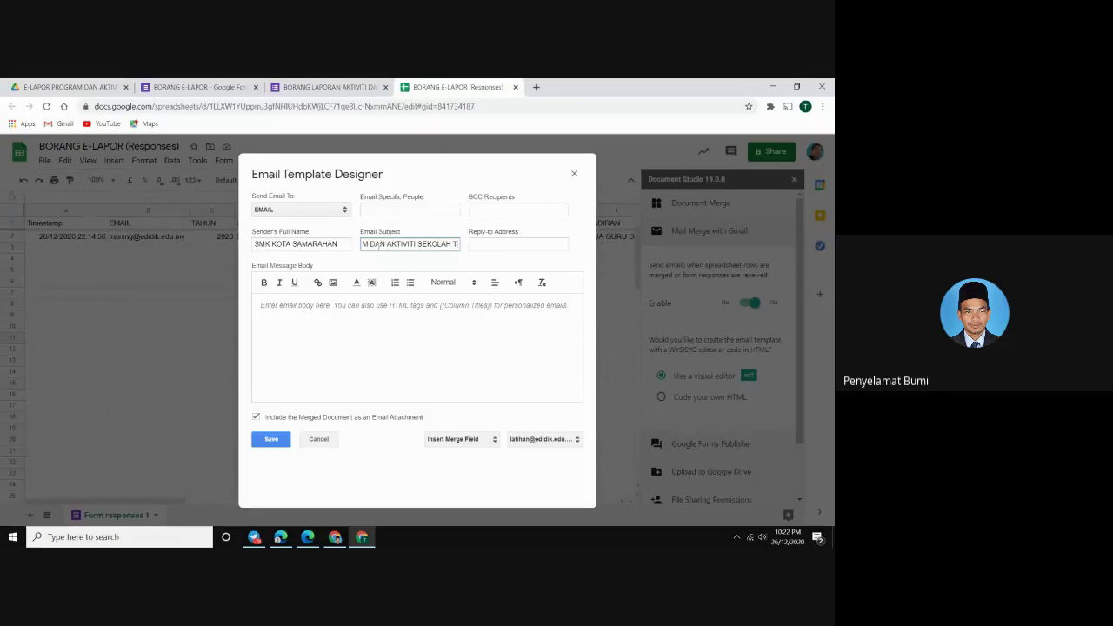
{"action": "type", "text": "AHUN 2020"}
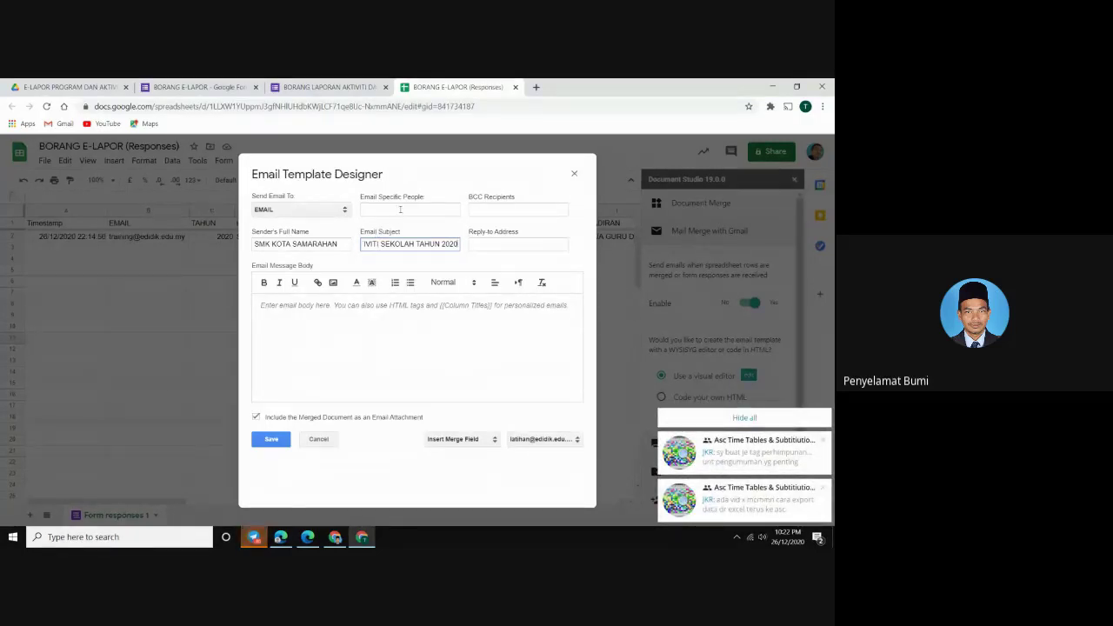
{"action": "left_click", "coordinate": [479, 205]}
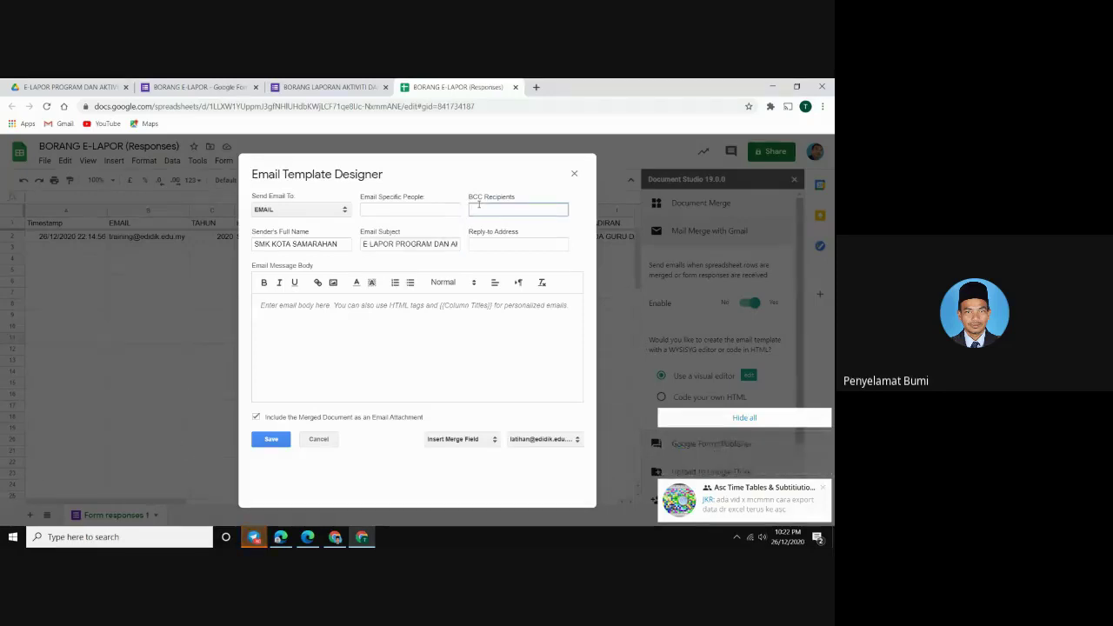
{"action": "left_click", "coordinate": [441, 207]}
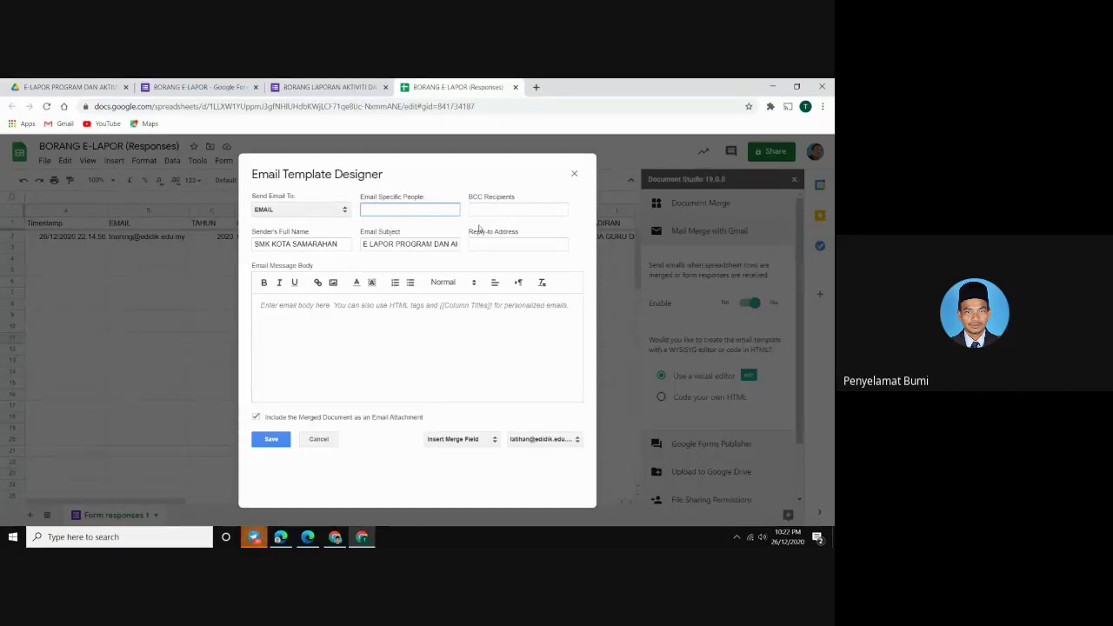
{"action": "left_click", "coordinate": [269, 306]}
Begin the body with 'Assalamualaikum dan Salam Sejahtera', the {{DILAPORKAN OLEH}} field and introductory text
{"action": "type", "text": "asd"}
{"action": "key", "text": "BackSpace"}
{"action": "key", "text": "BackSpace"}
{"action": "key", "text": "BackSpace"}
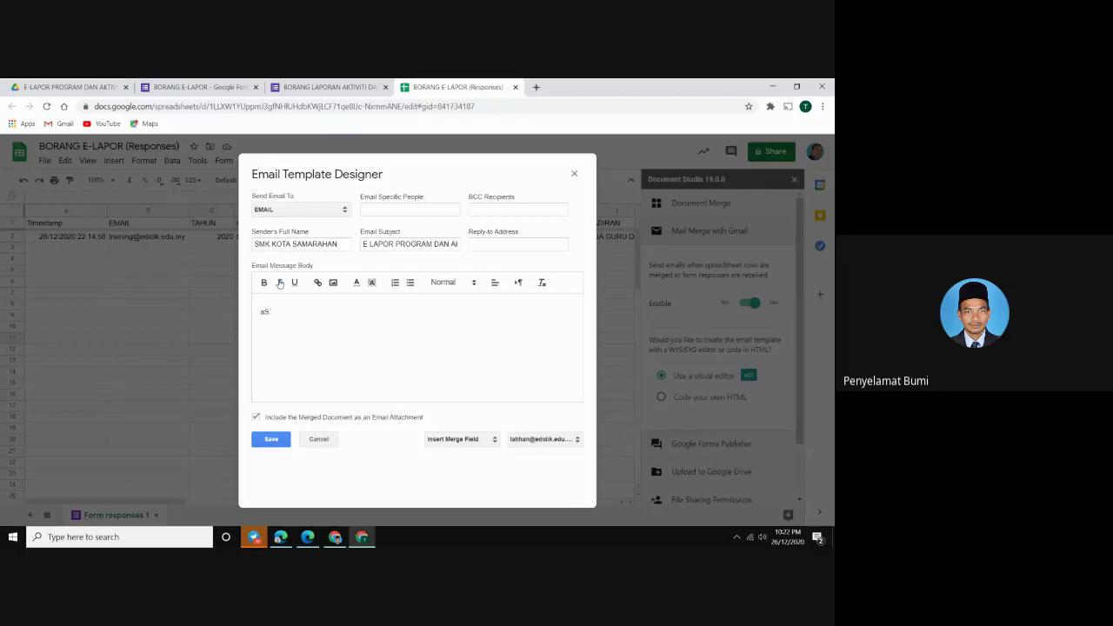
{"action": "key", "text": "Caps_Lock"}
{"action": "type", "text": "Assalamualaikum dan Salam Sejahtera"}
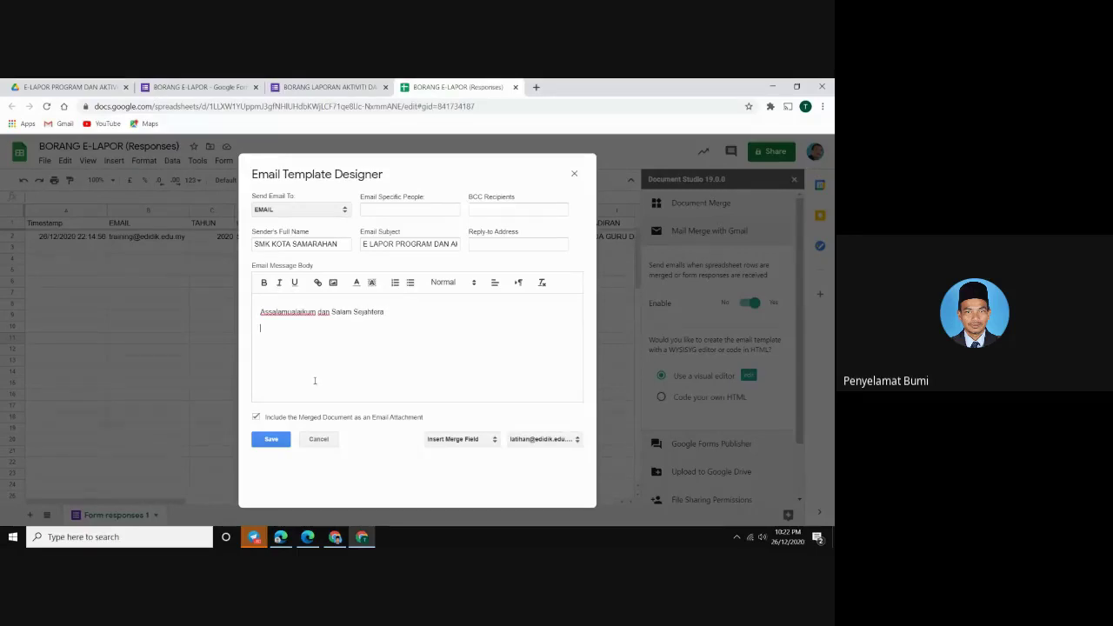
{"action": "left_click", "coordinate": [452, 440]}
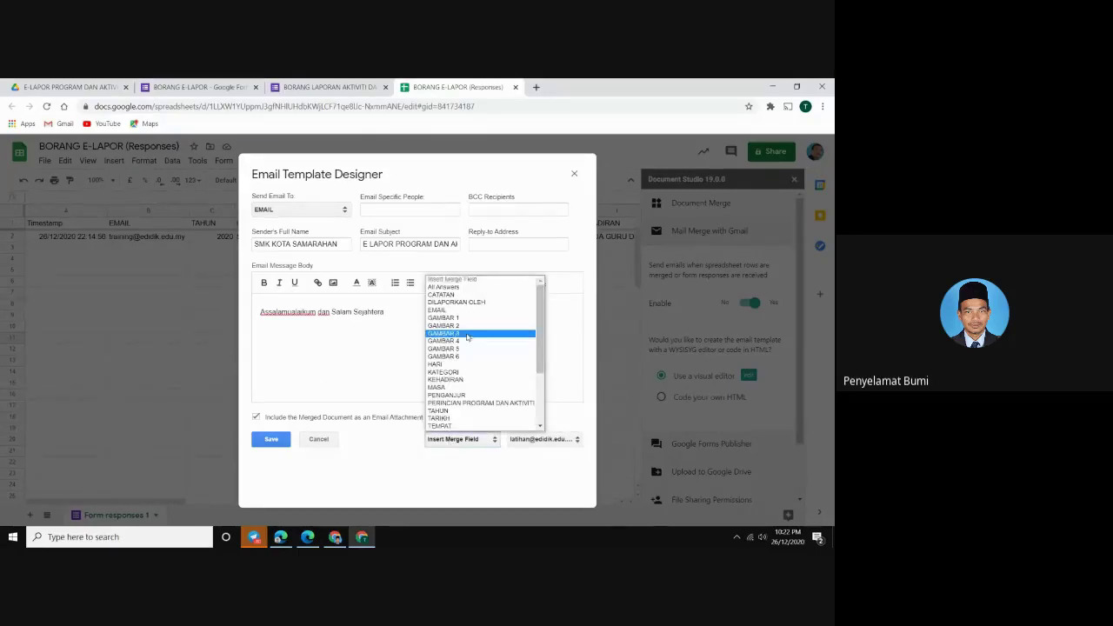
{"action": "scroll", "coordinate": [467, 339], "scroll_direction": "down", "scroll_amount": 3}
{"action": "scroll", "coordinate": [467, 348], "scroll_direction": "up", "scroll_amount": 5}
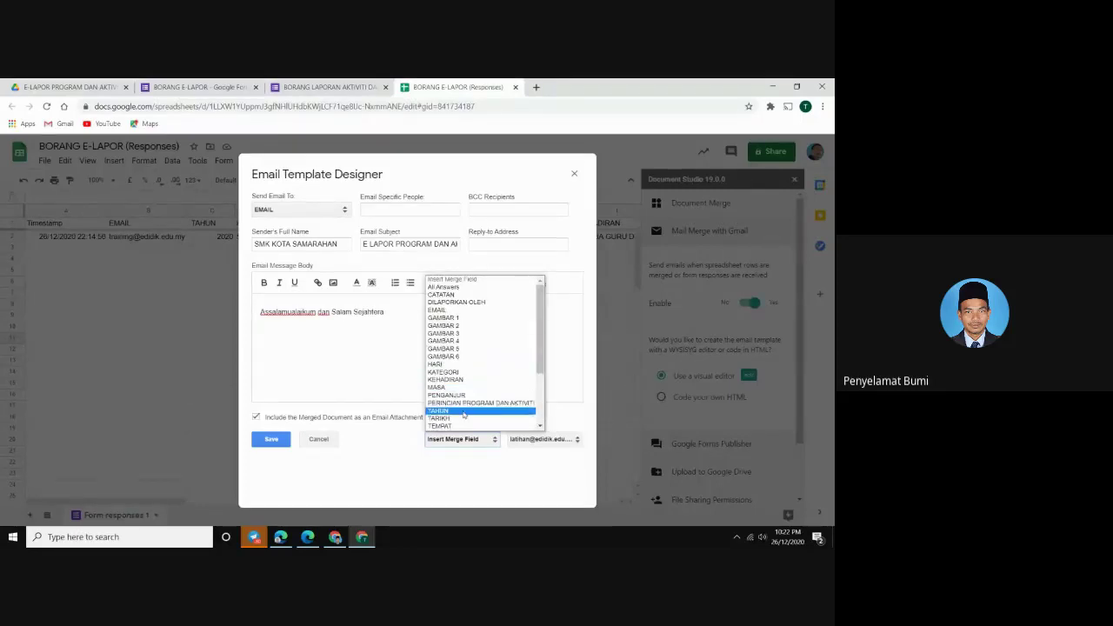
{"action": "left_click", "coordinate": [460, 303]}
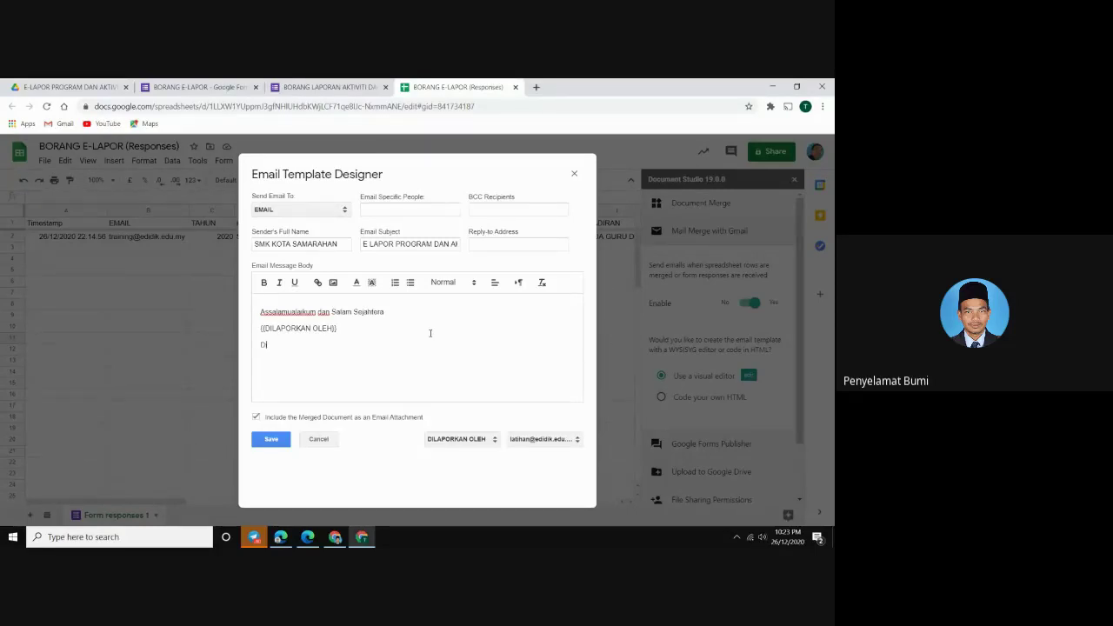
{"action": "type", "text": "kepilikan bersama ini e"}
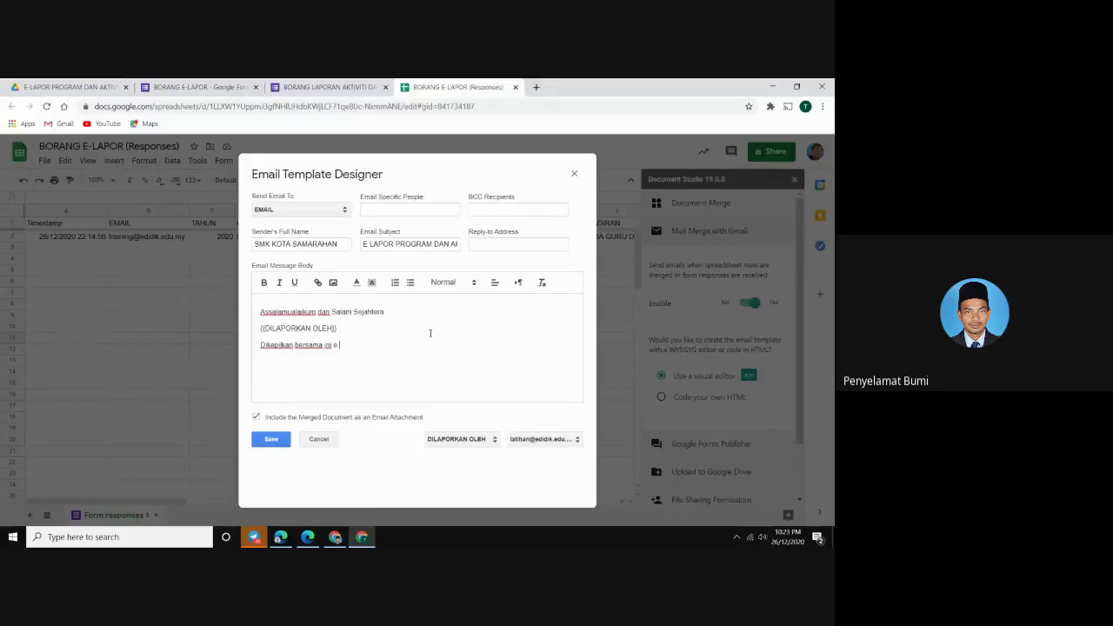
{"action": "type", "text": " Lapor"}
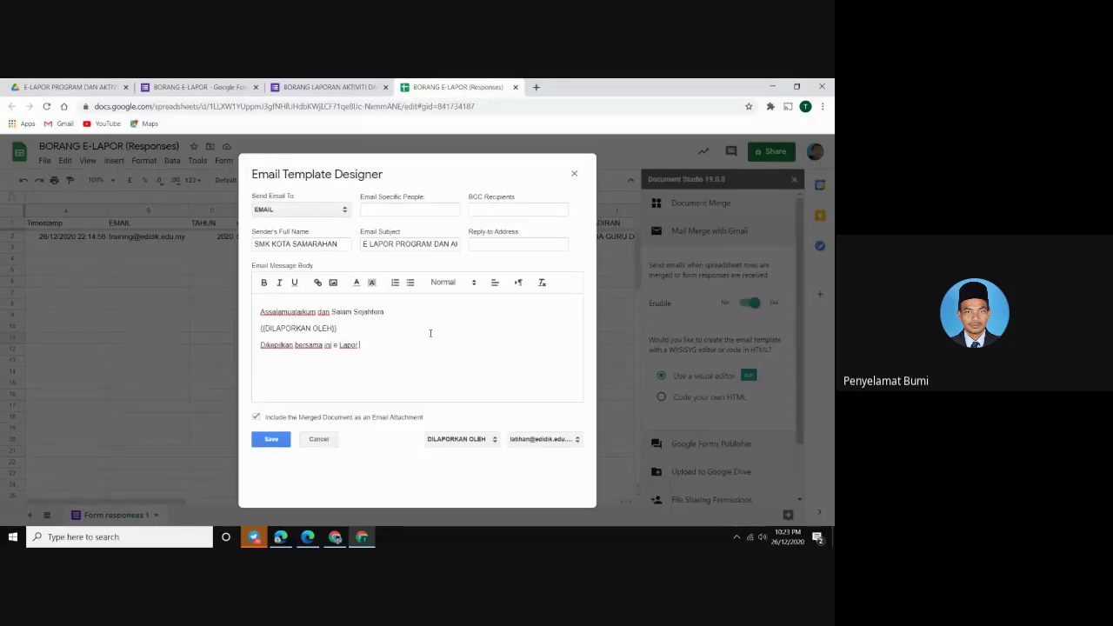
{"action": "type", "text": " yang telah dija"}
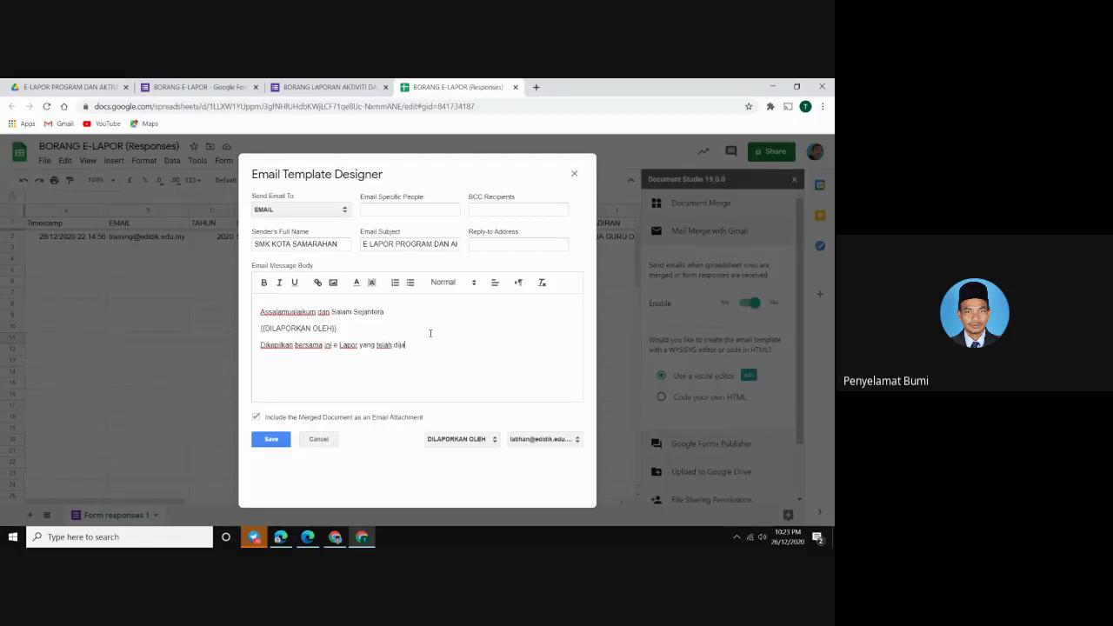
{"action": "type", "text": "na"}
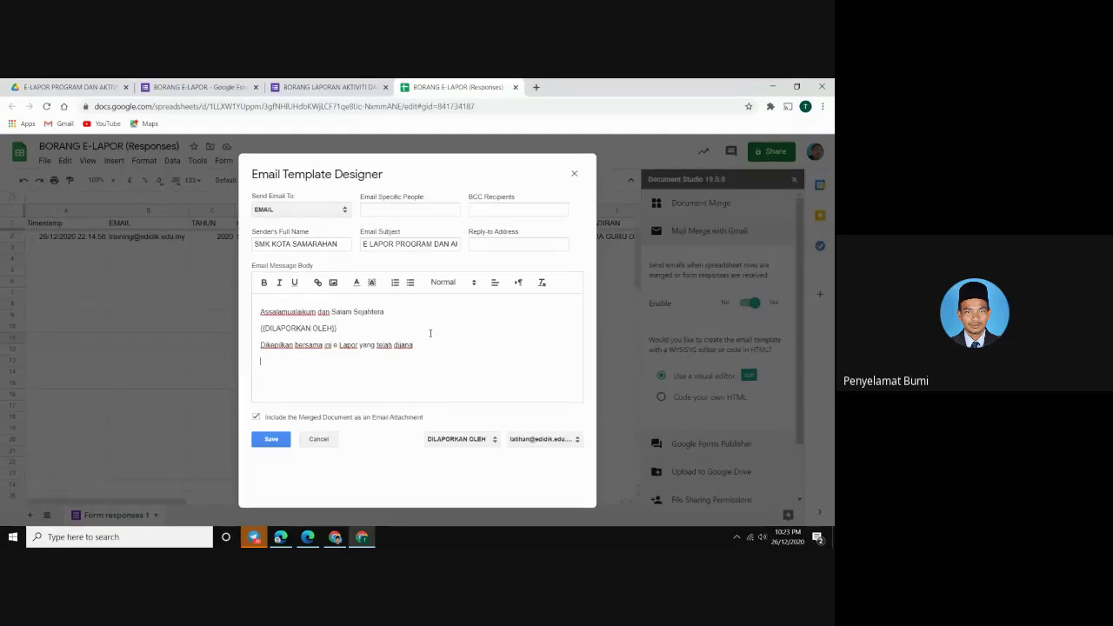
Add the PERINCIAN PROGRAM DAN AKTIVITI field, 'Untuk makluman dan rekod pihak tuan' and 'Terima kasih'
{"action": "left_click", "coordinate": [450, 439]}
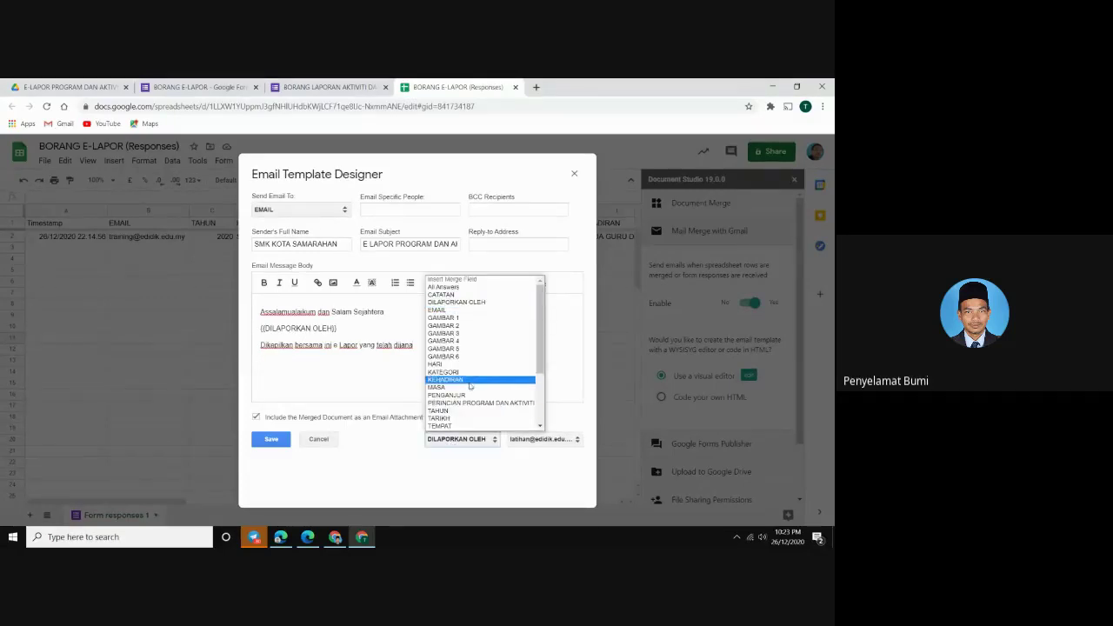
{"action": "left_click", "coordinate": [470, 402]}
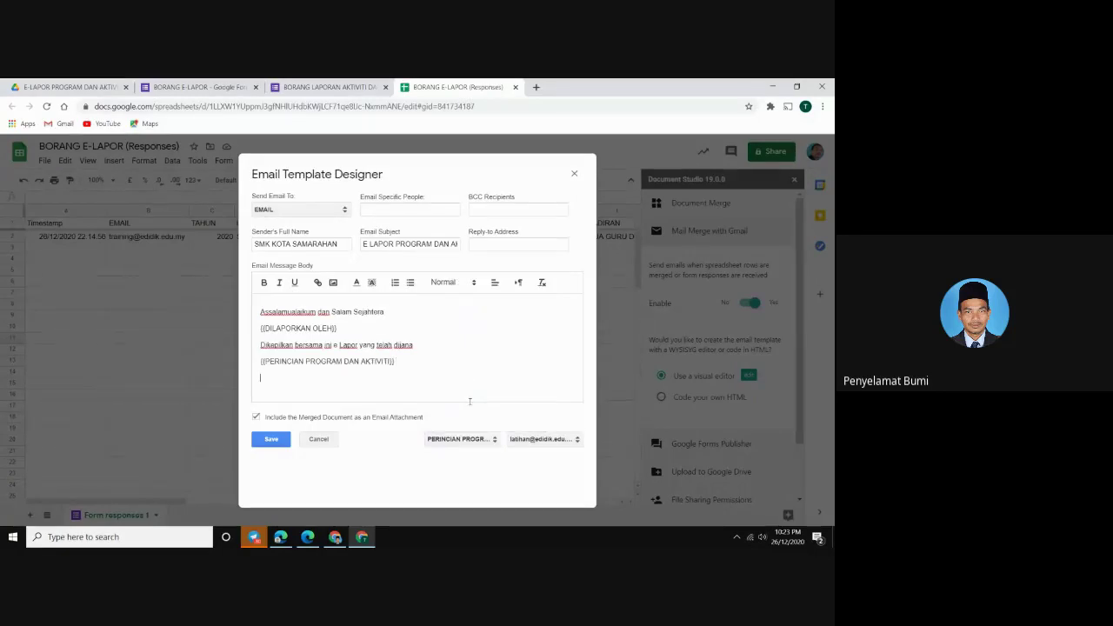
{"action": "type", "text": "Untuk"}
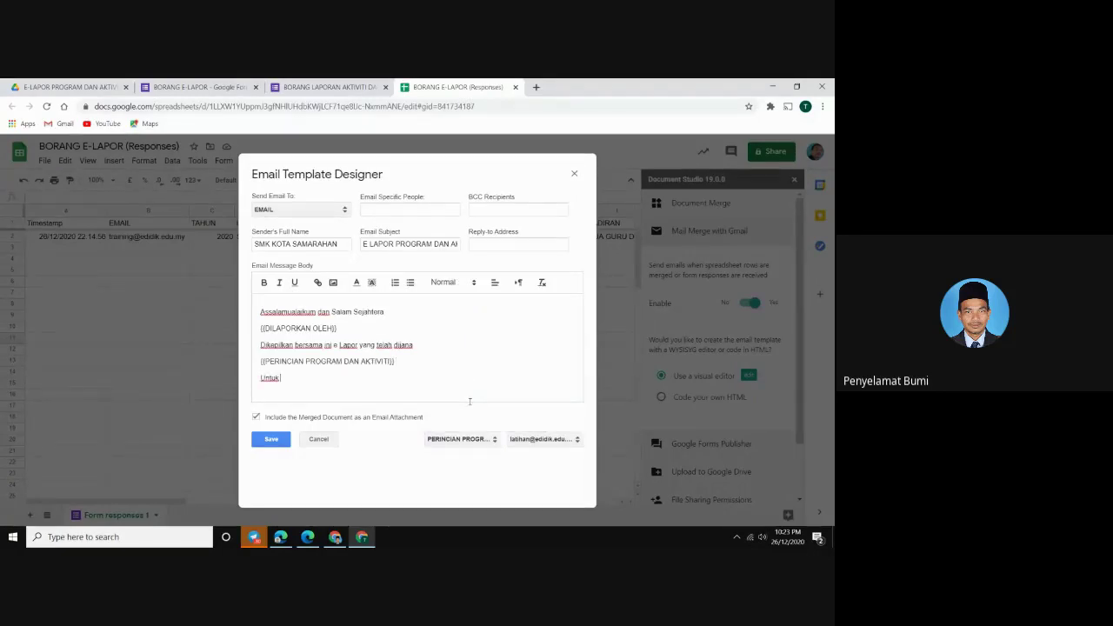
{"action": "type", "text": " makluman dan rekod"}
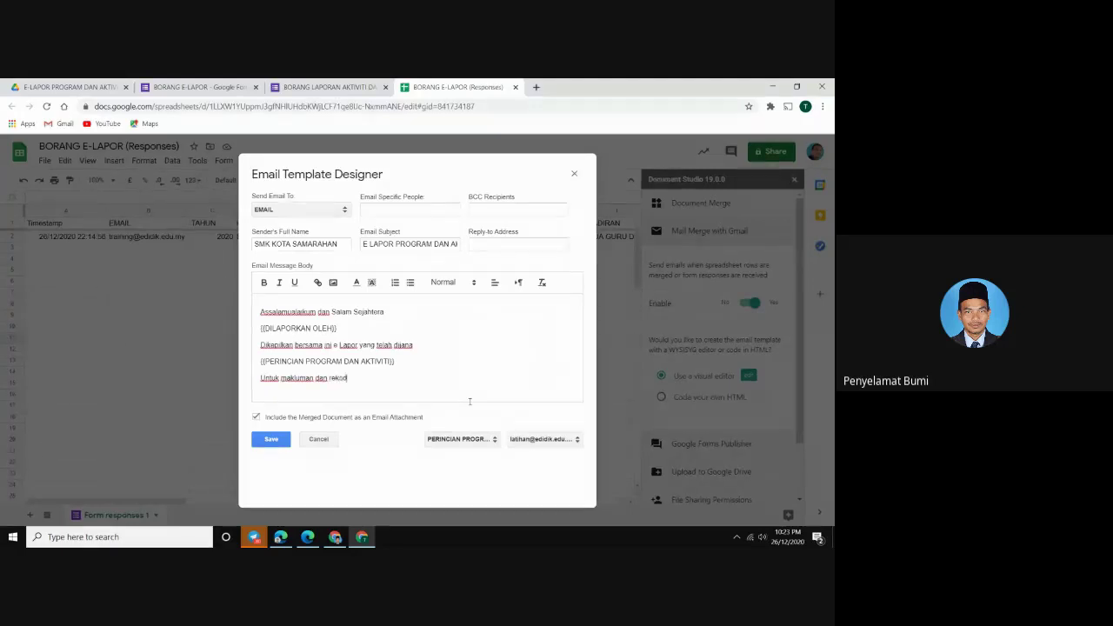
{"action": "type", "text": " pihak tuan"}
{"action": "left_click", "coordinate": [391, 209]}
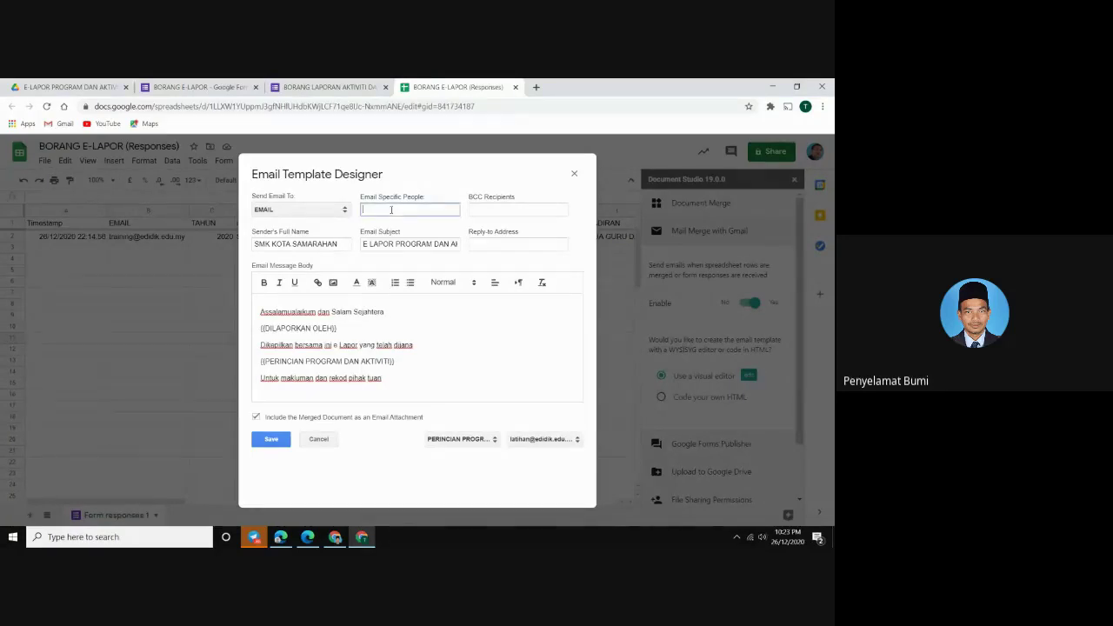
{"action": "left_click", "coordinate": [394, 385]}
{"action": "key", "text": "Return"}
{"action": "type", "text": "Terima kas"}
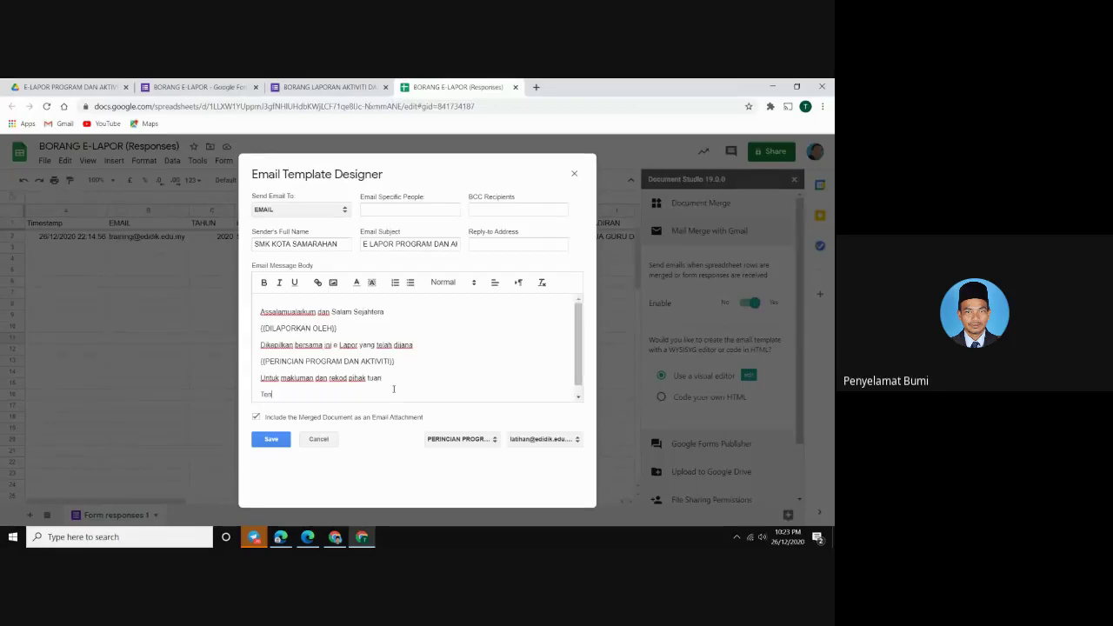
{"action": "type", "text": "ih"}
Save the finished email template
{"action": "left_click", "coordinate": [272, 440]}
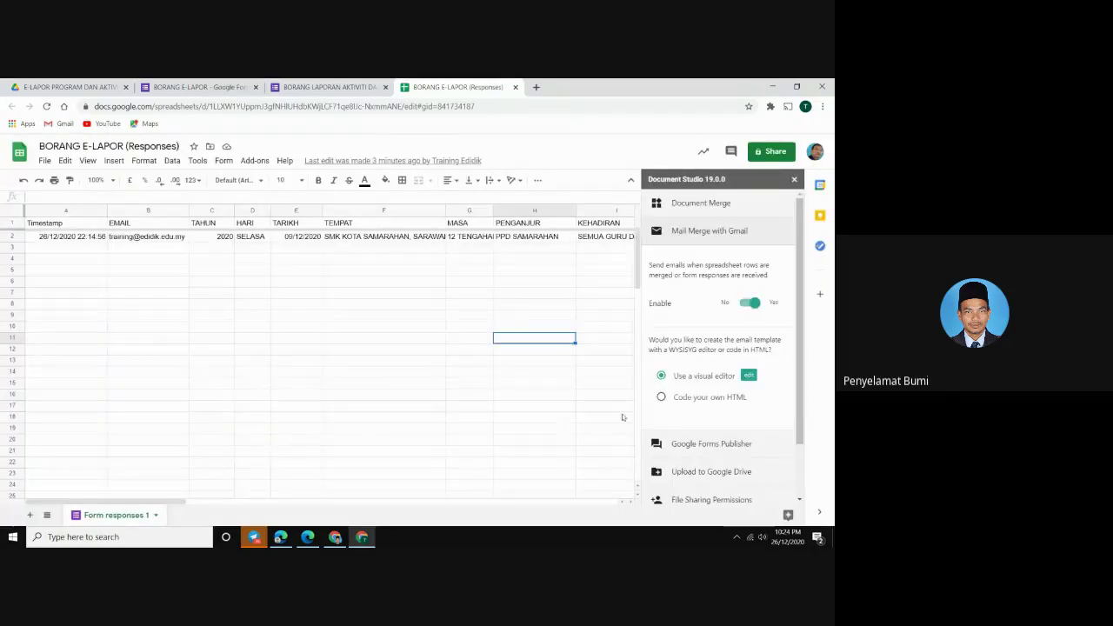
{"action": "scroll", "coordinate": [671, 413], "scroll_direction": "down", "scroll_amount": 1}
{"action": "scroll", "coordinate": [673, 412], "scroll_direction": "down", "scroll_amount": 1}
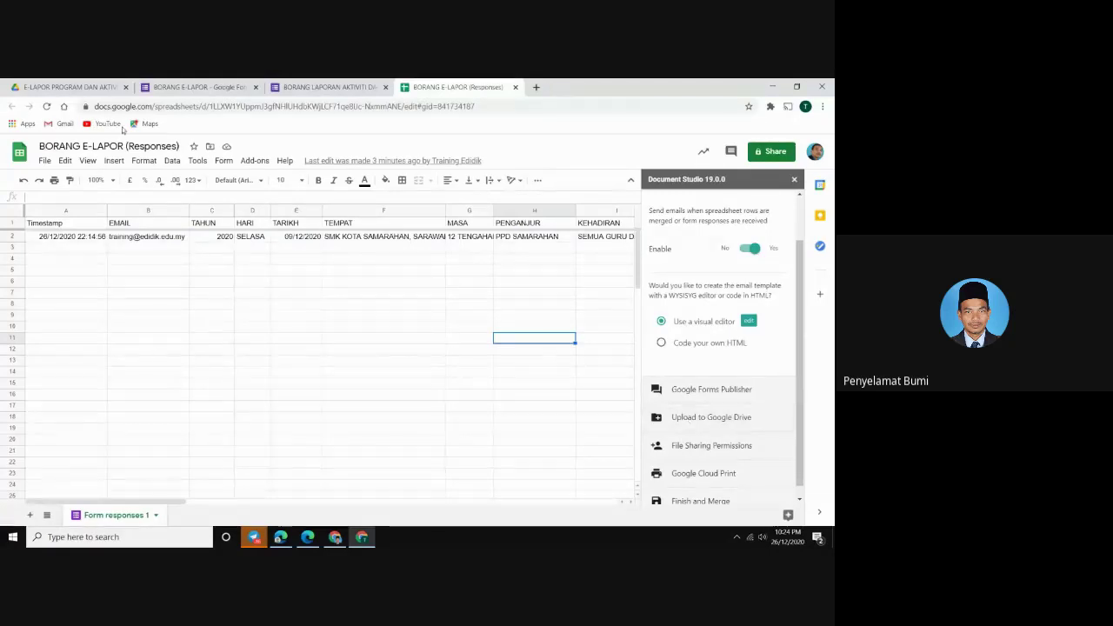
Move the KOLEKSI E-LAPOR and GAMBAR E-LAPOR folders to the bin
{"action": "left_click", "coordinate": [78, 89]}
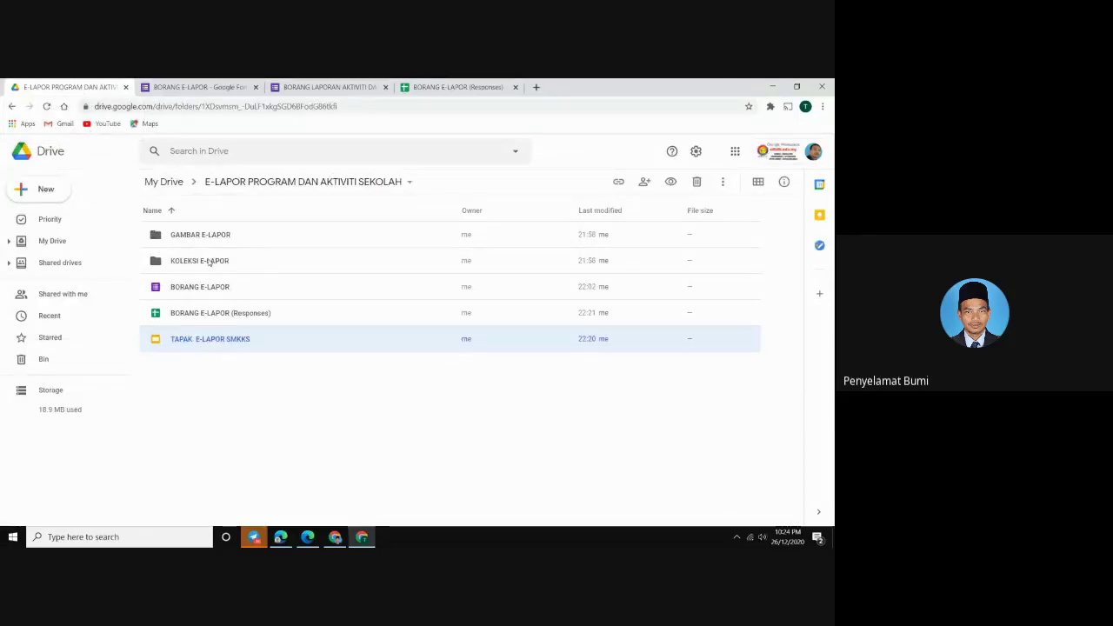
{"action": "right_click", "coordinate": [209, 264]}
{"action": "left_click", "coordinate": [258, 470]}
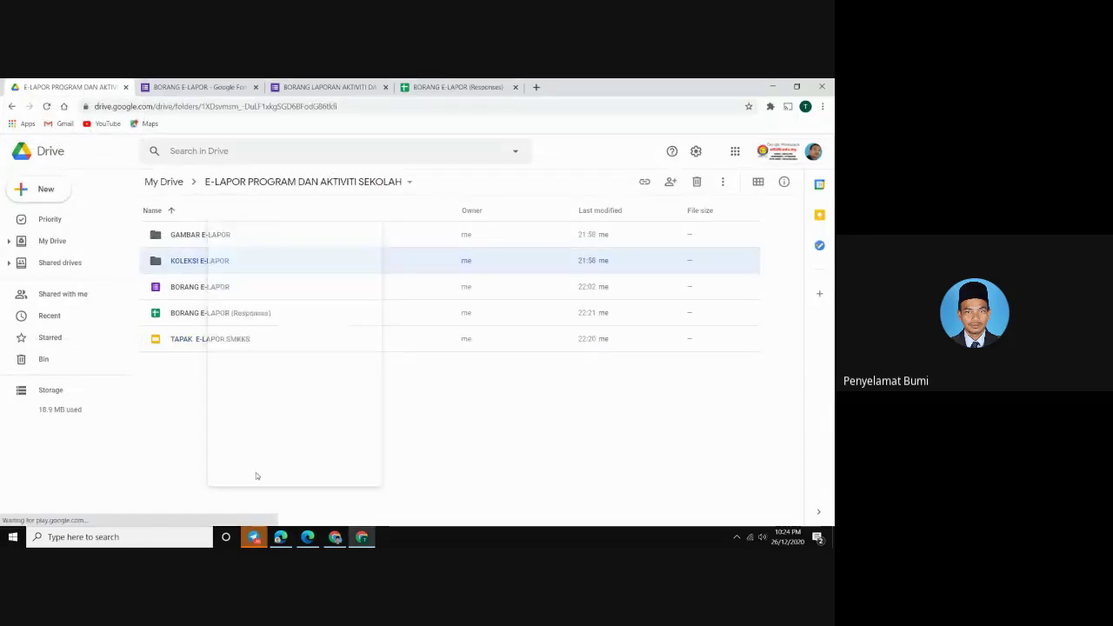
{"action": "left_click", "coordinate": [446, 359]}
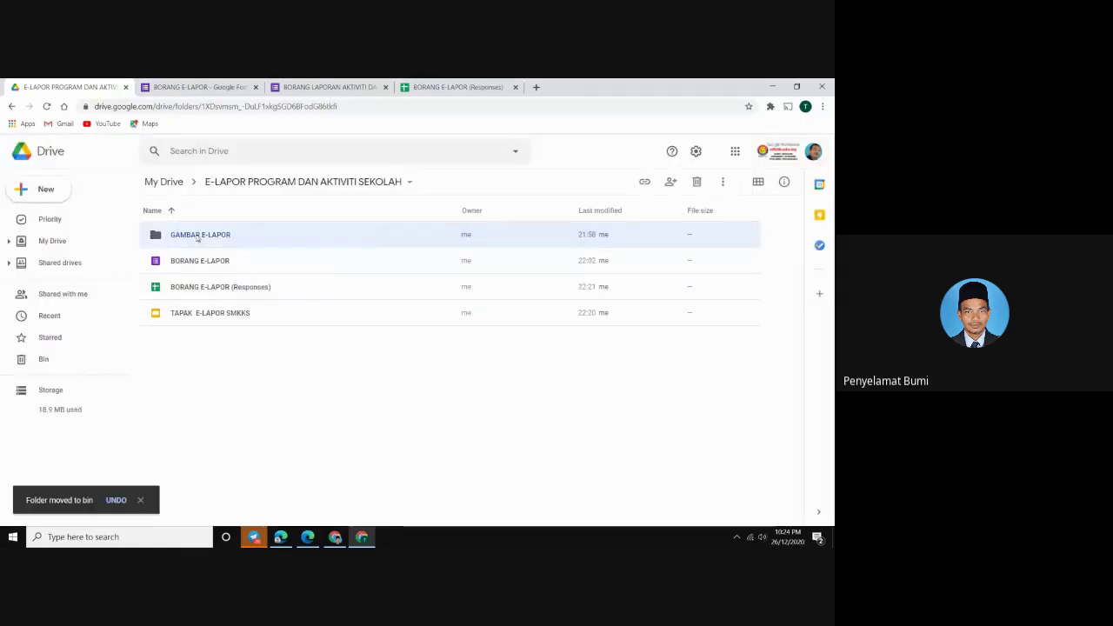
{"action": "right_click", "coordinate": [200, 236]}
{"action": "left_click", "coordinate": [254, 489]}
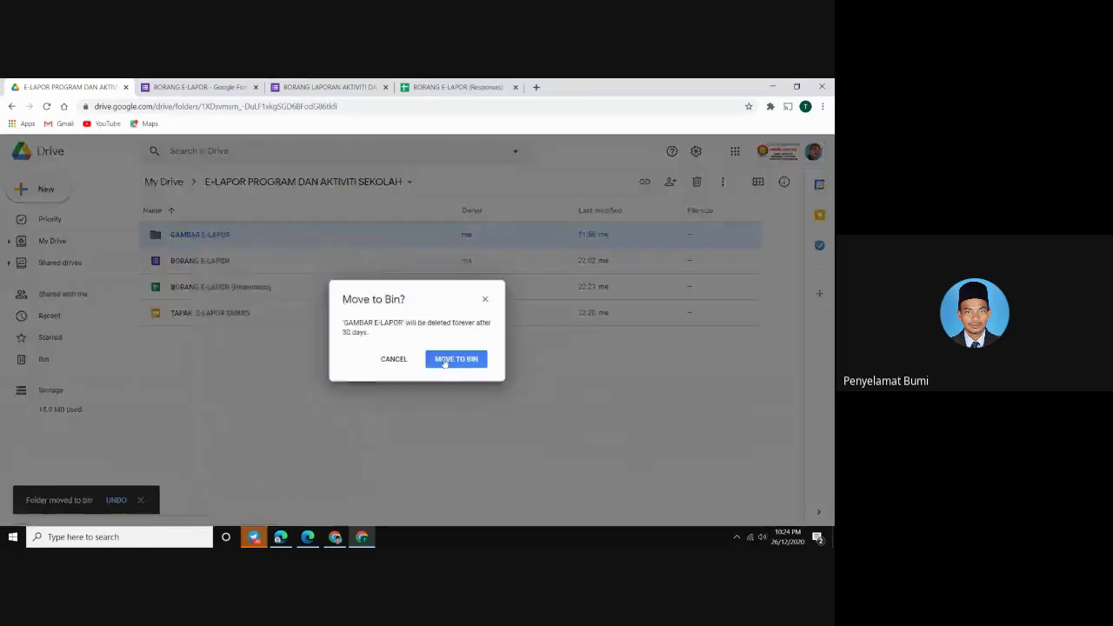
{"action": "left_click", "coordinate": [446, 360]}
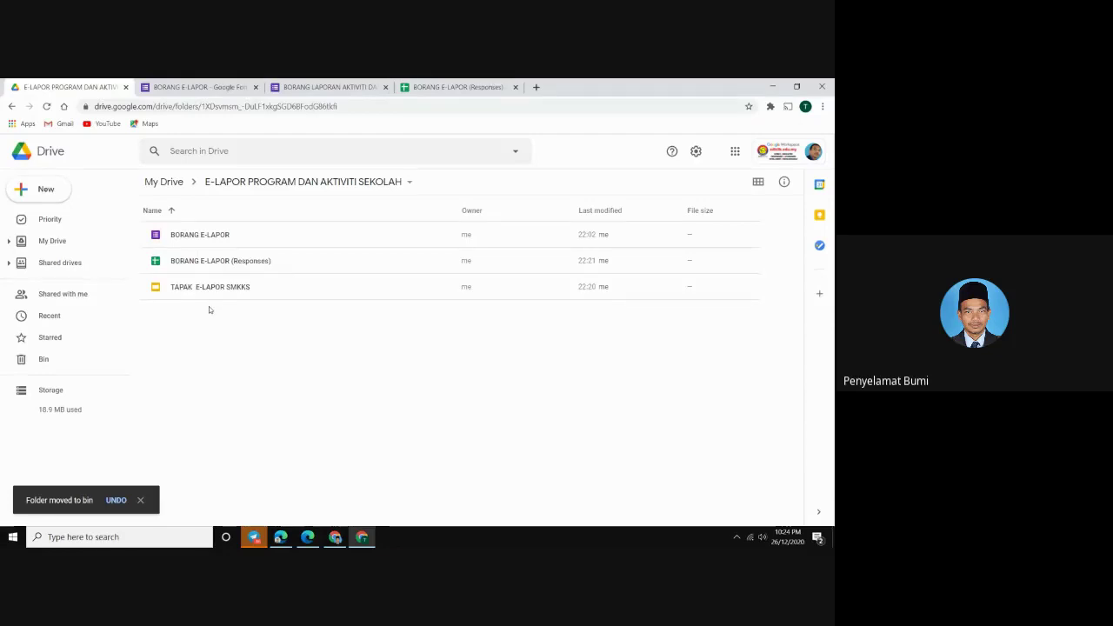
Create a new folder named SIMPAN DATA ELAPOR, then return to the responses sheet
{"action": "left_click", "coordinate": [45, 192]}
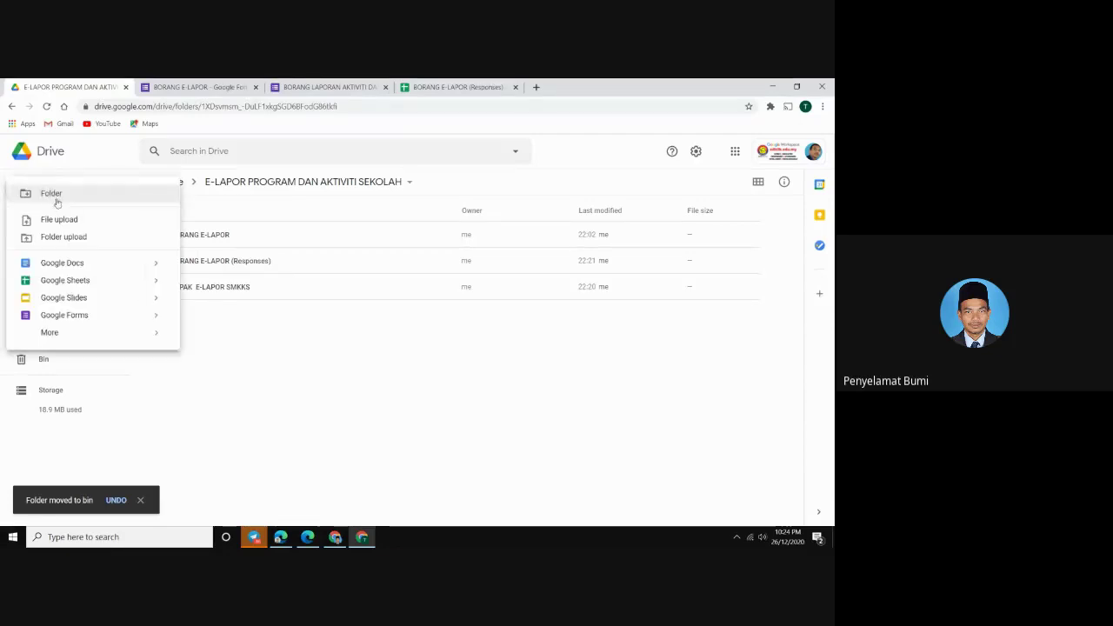
{"action": "left_click", "coordinate": [56, 198]}
{"action": "key", "text": "Caps_Lock"}
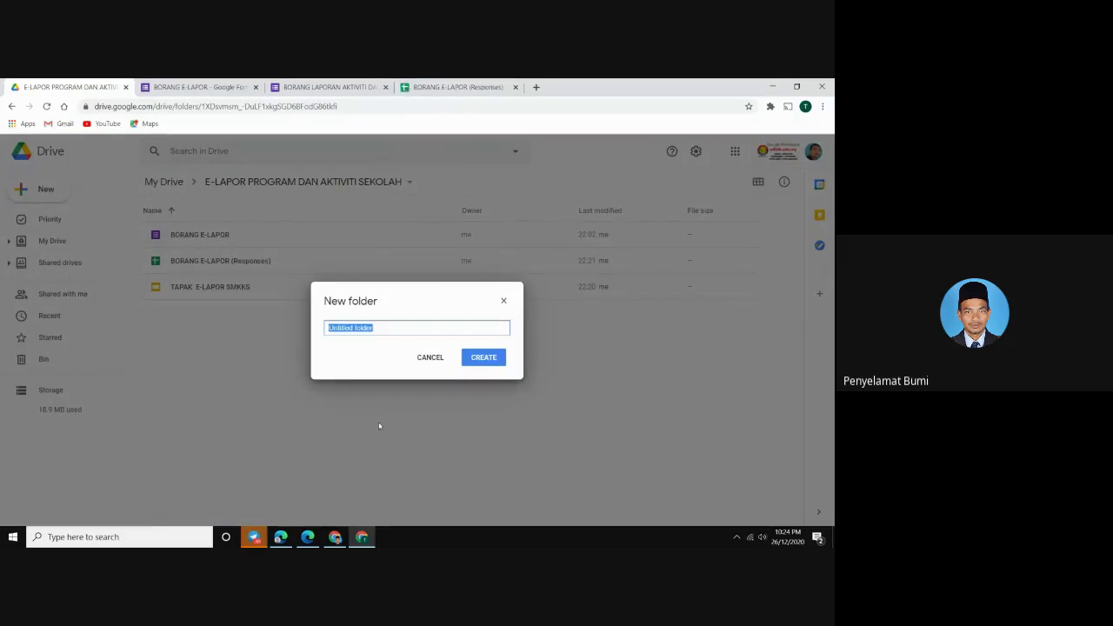
{"action": "type", "text": "SIMAPA"}
{"action": "key", "text": "BackSpace"}
{"action": "key", "text": "BackSpace"}
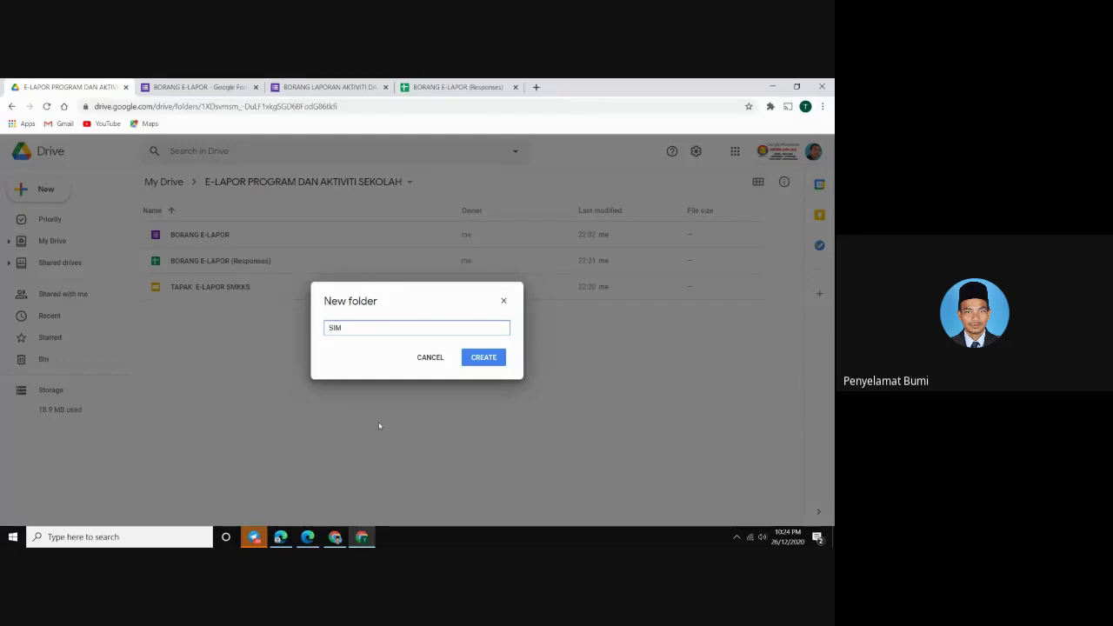
{"action": "type", "text": "PAN"}
{"action": "type", "text": "DATA ELAPOR"}
{"action": "left_click", "coordinate": [484, 357]}
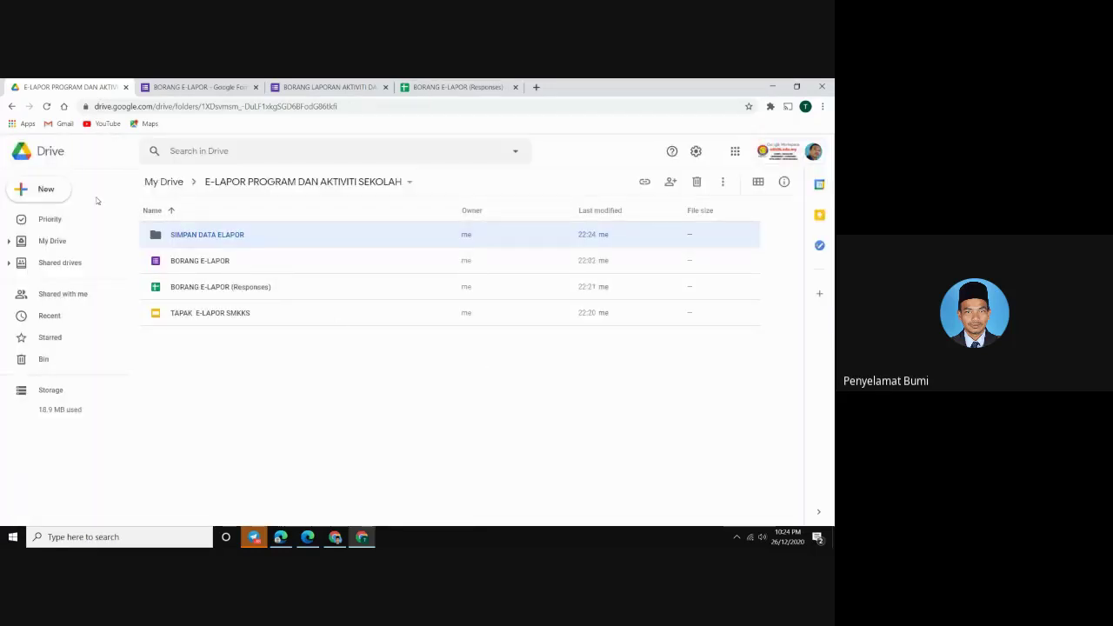
{"action": "left_click", "coordinate": [453, 87]}
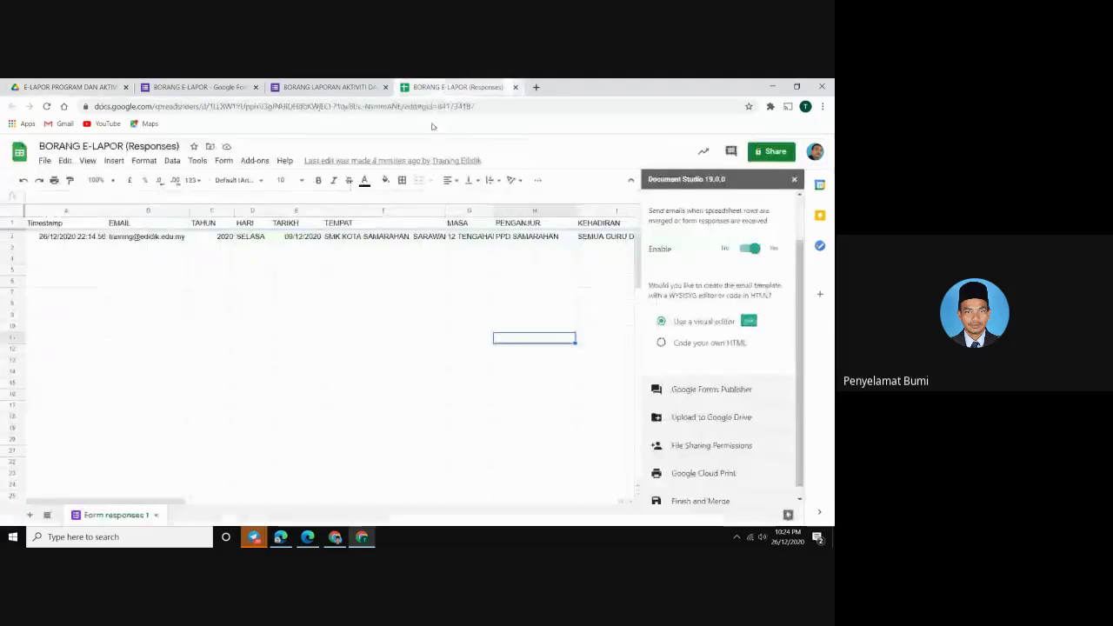
Make SIMPAN DATA ELAPOR the Drive parent folder for uploaded merged documents
{"action": "left_click", "coordinate": [685, 417]}
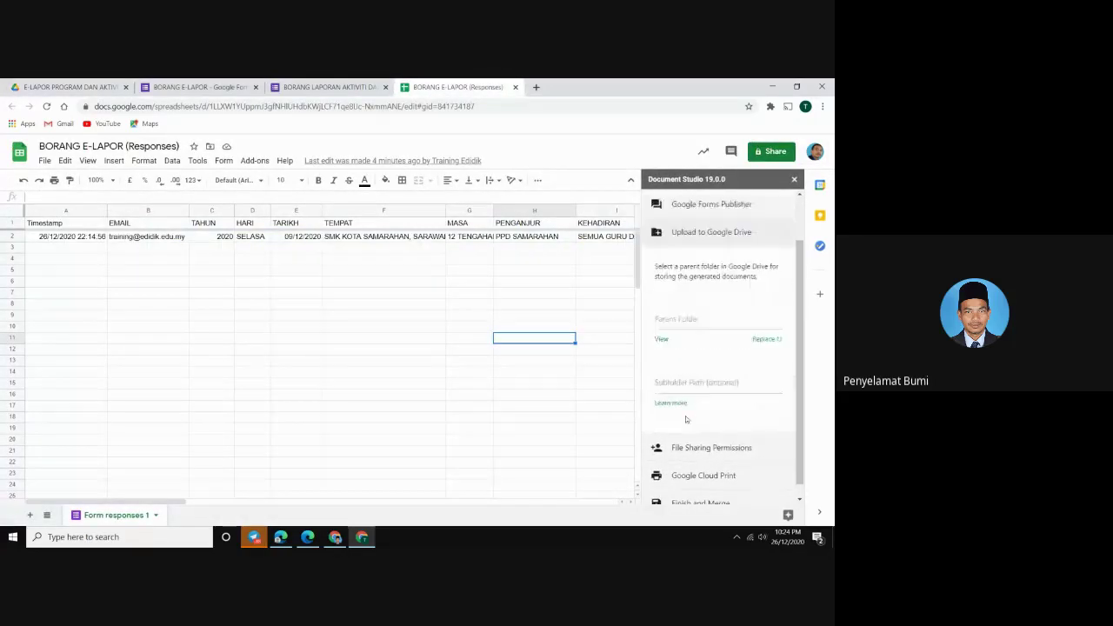
{"action": "left_click", "coordinate": [759, 341]}
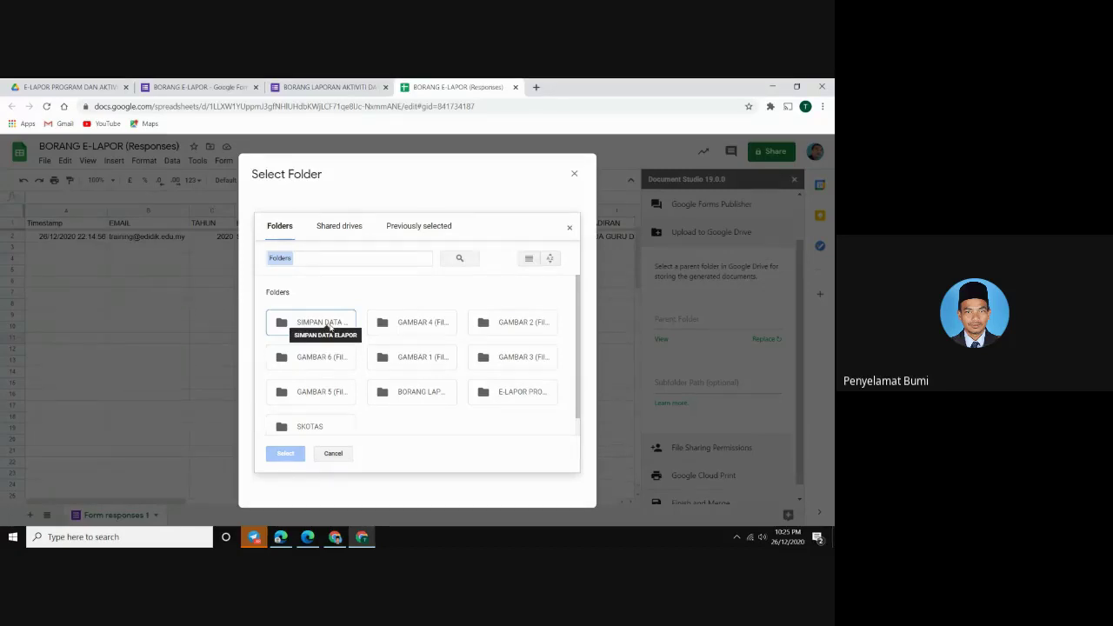
{"action": "left_click", "coordinate": [329, 324]}
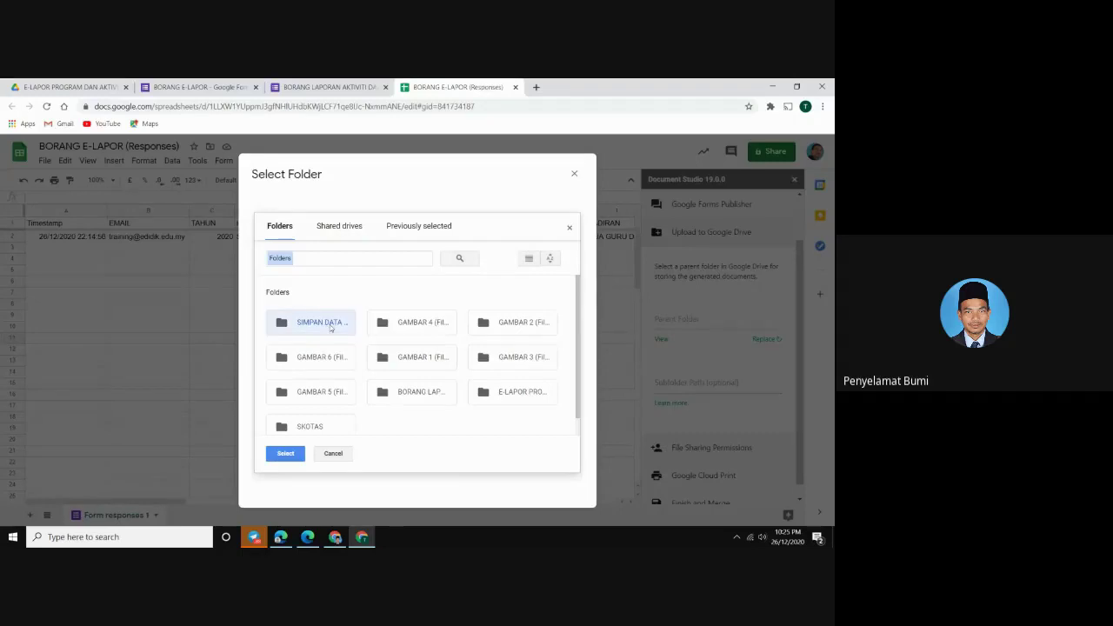
{"action": "left_click", "coordinate": [335, 454]}
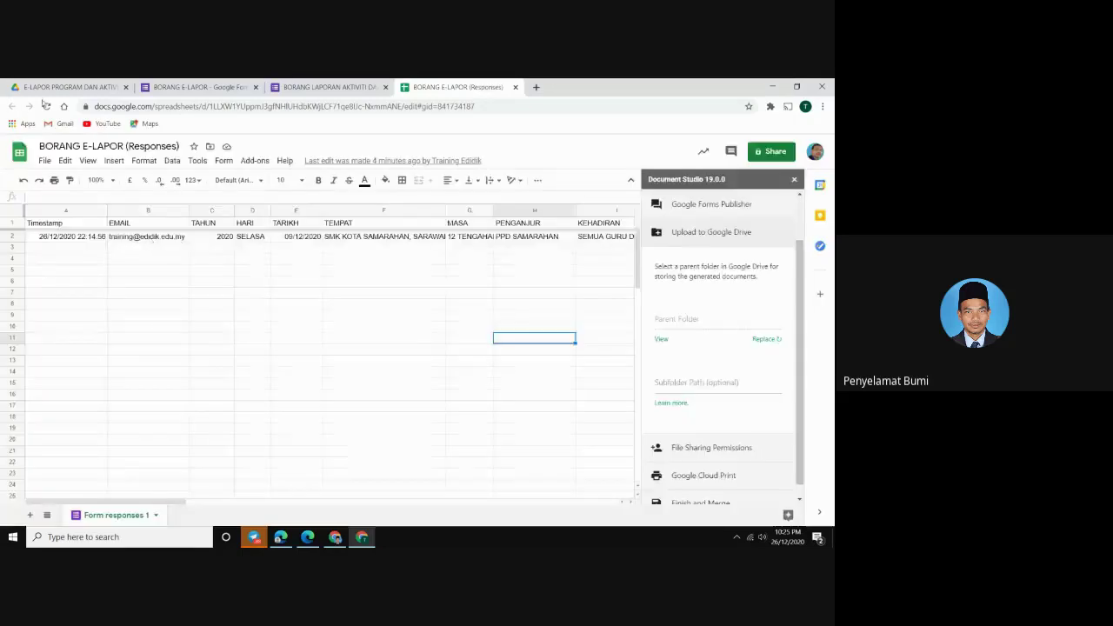
{"action": "left_click", "coordinate": [37, 88]}
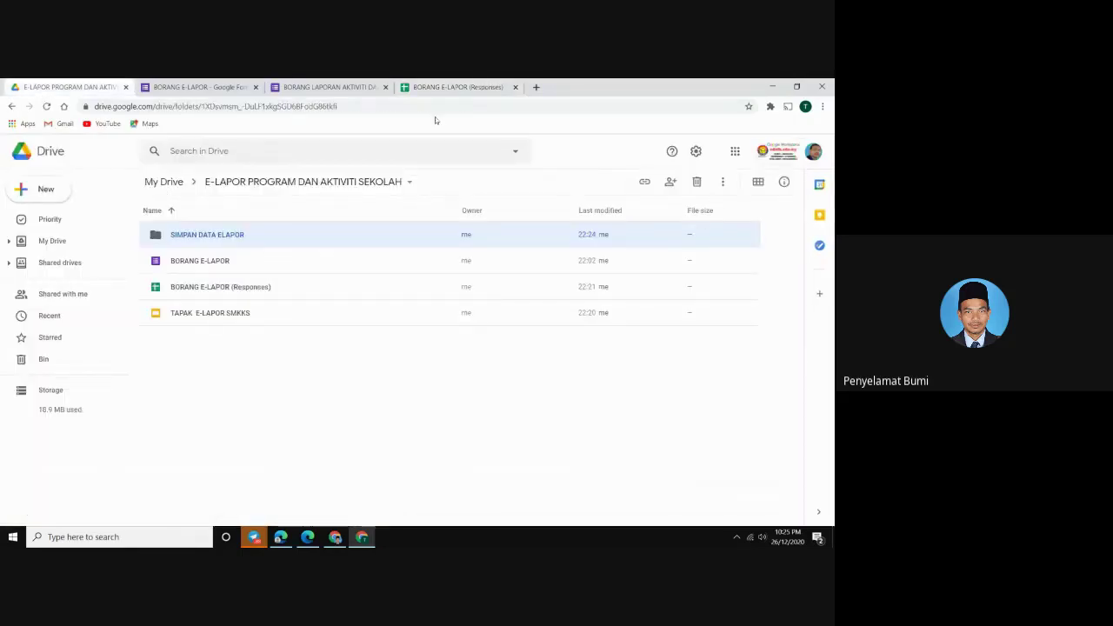
{"action": "left_click", "coordinate": [457, 86]}
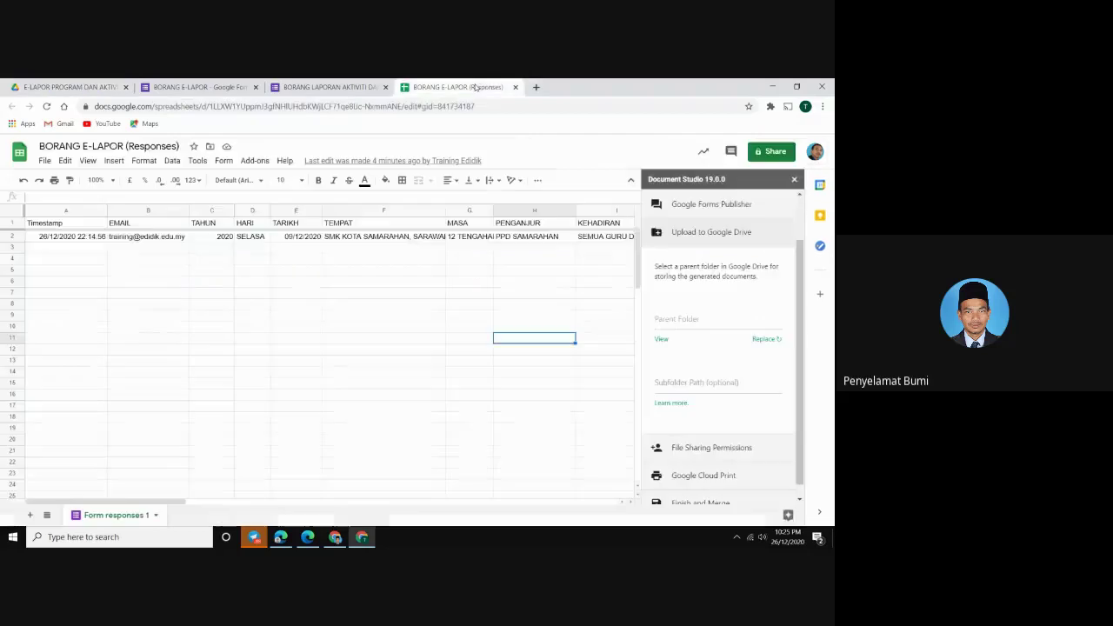
{"action": "left_click", "coordinate": [765, 340]}
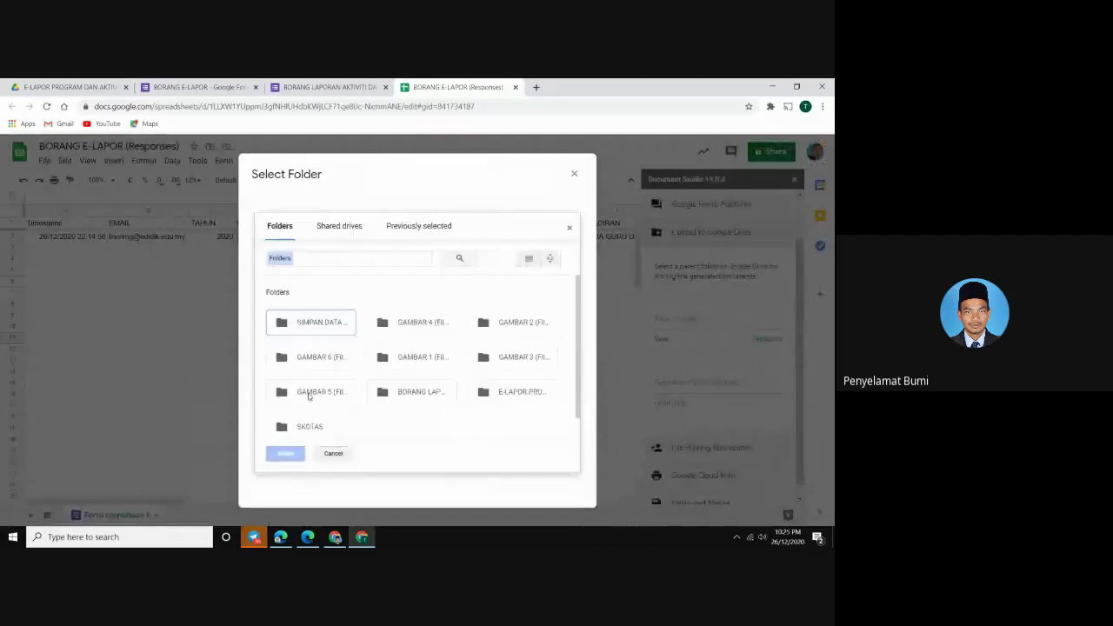
{"action": "left_click", "coordinate": [312, 327]}
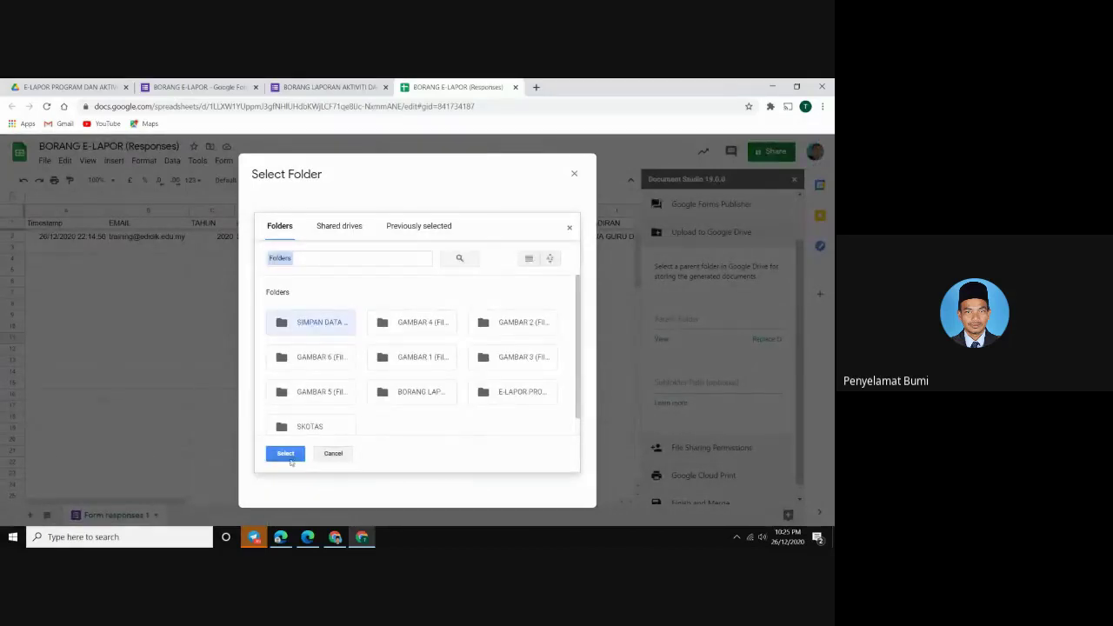
{"action": "left_click", "coordinate": [285, 454]}
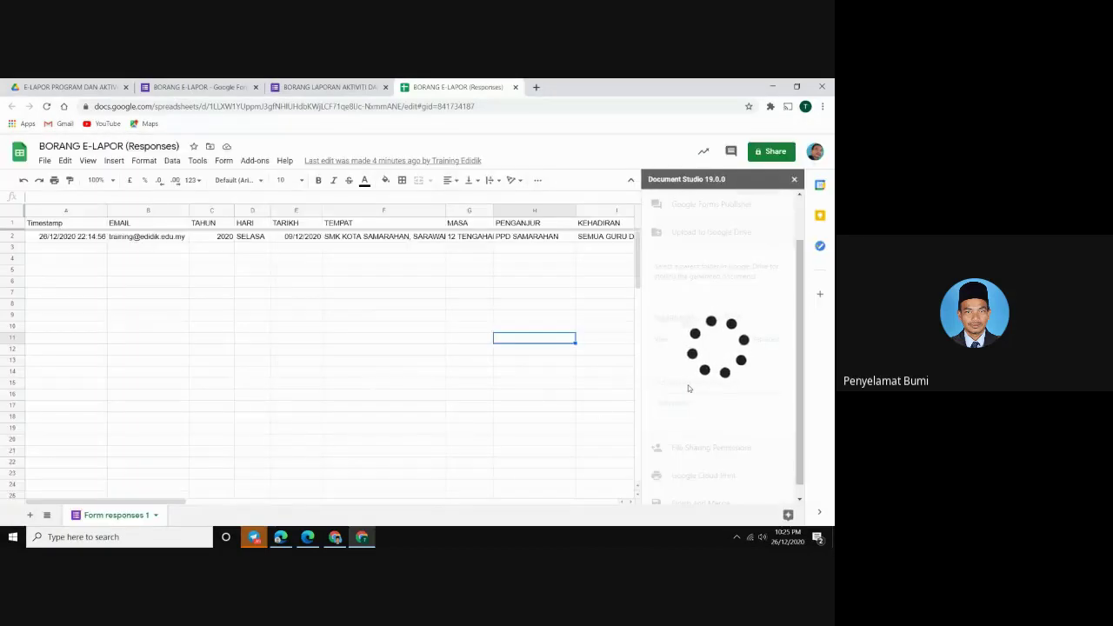
Set the Drive subfolder path to {{TARIKH}}
{"action": "left_click", "coordinate": [687, 384]}
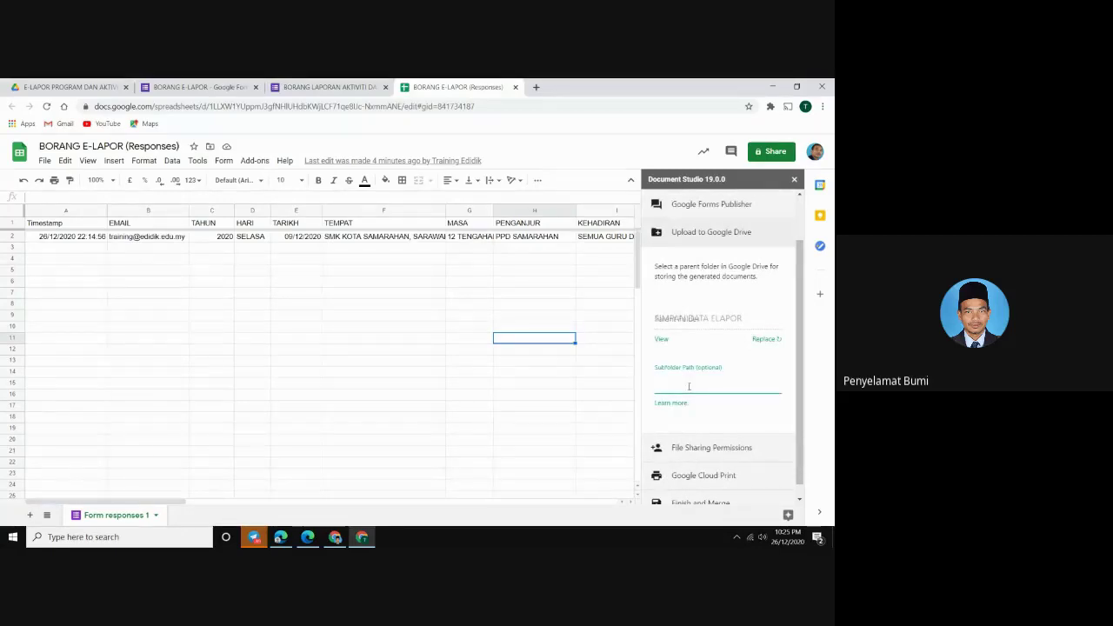
{"action": "type", "text": "{{T"}
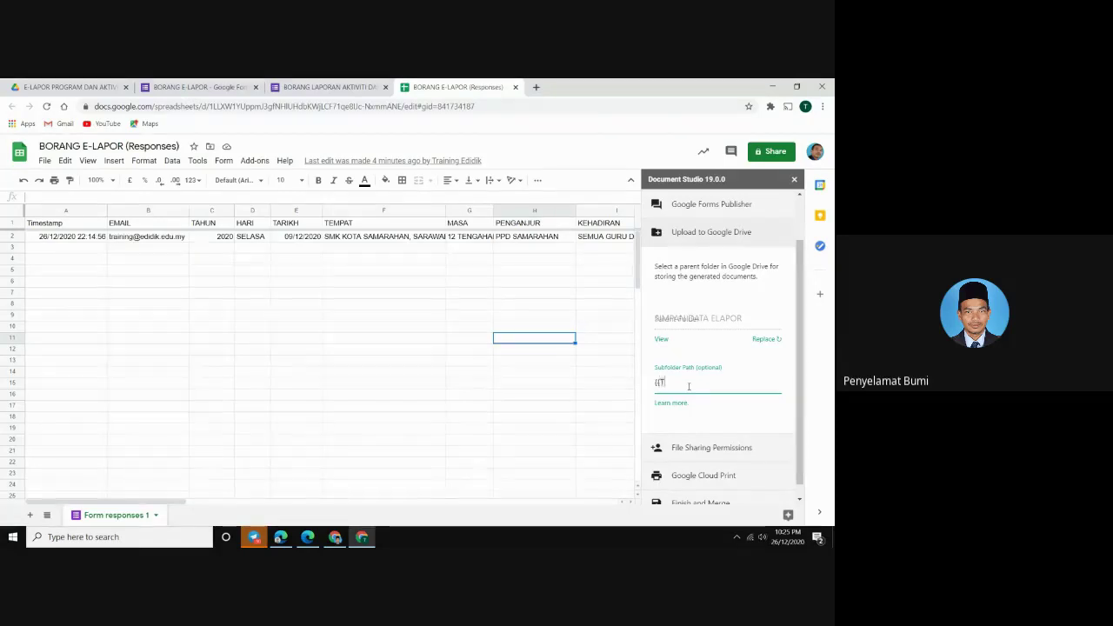
{"action": "type", "text": "ARIKH"}
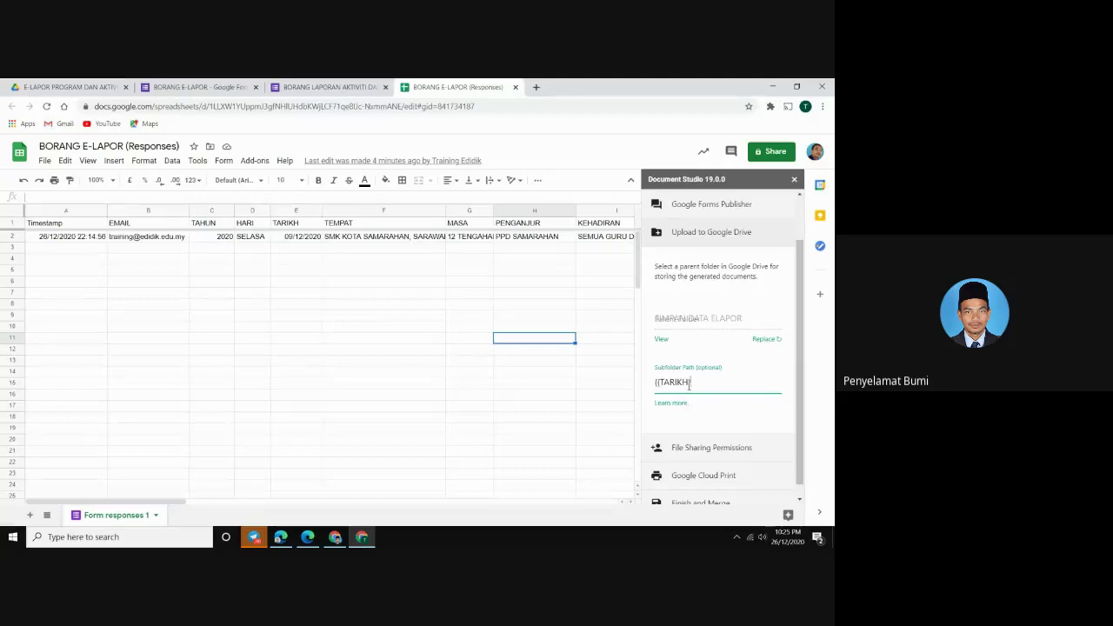
{"action": "type", "text": "}}"}
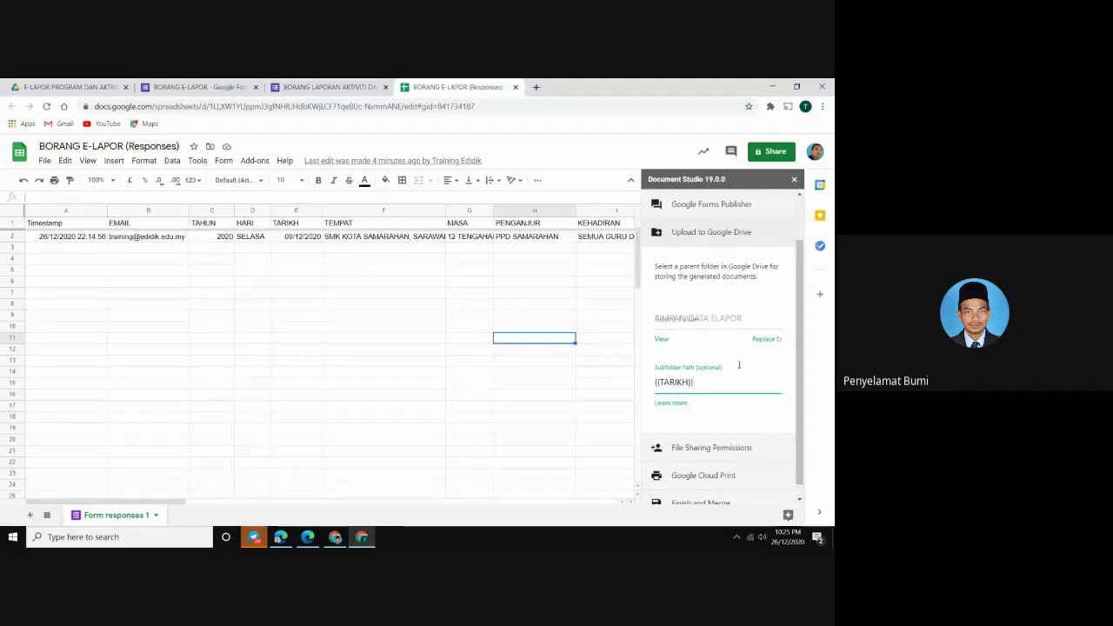
{"action": "scroll", "coordinate": [715, 389], "scroll_direction": "down", "scroll_amount": 1}
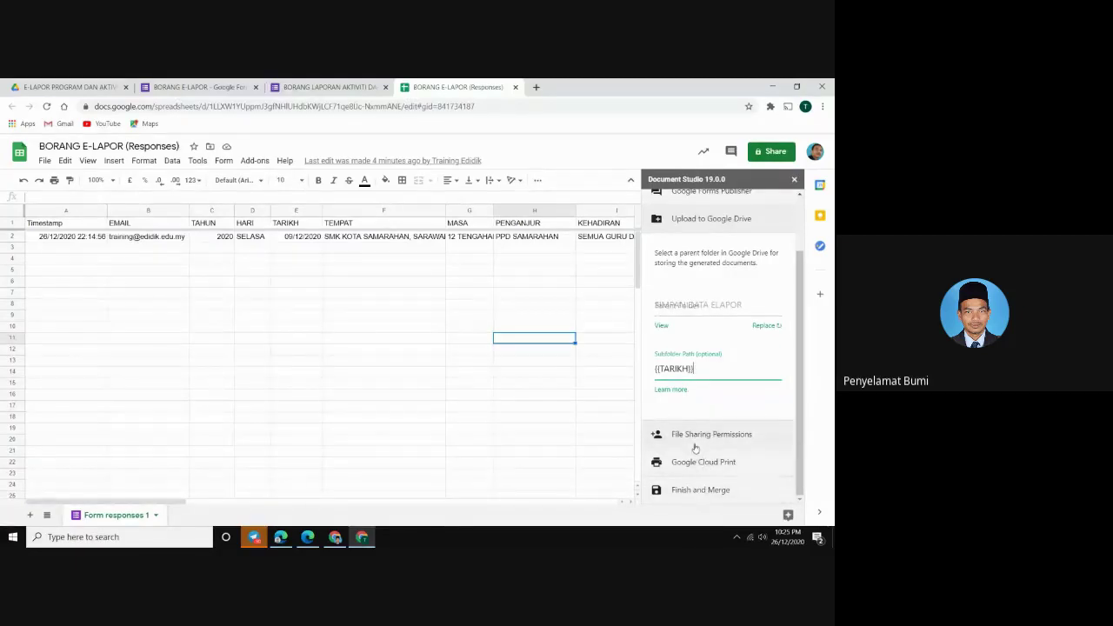
Enable Merge on Form Submit and Merge Documents Now, then run the merge
{"action": "left_click", "coordinate": [692, 491]}
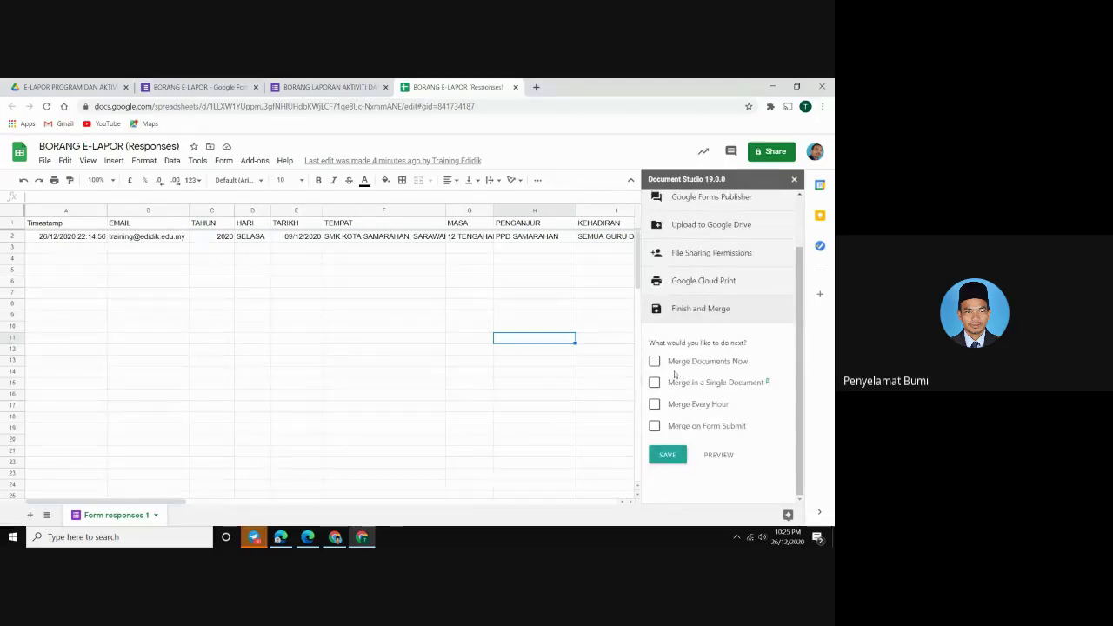
{"action": "left_click", "coordinate": [655, 426]}
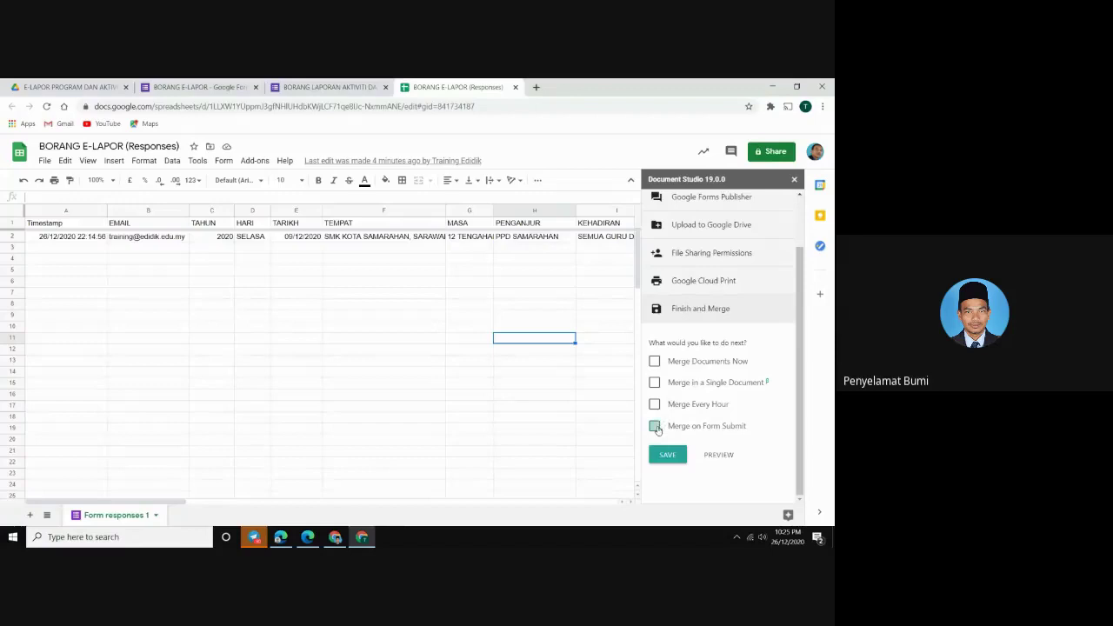
{"action": "left_click", "coordinate": [655, 361]}
{"action": "left_click", "coordinate": [667, 456]}
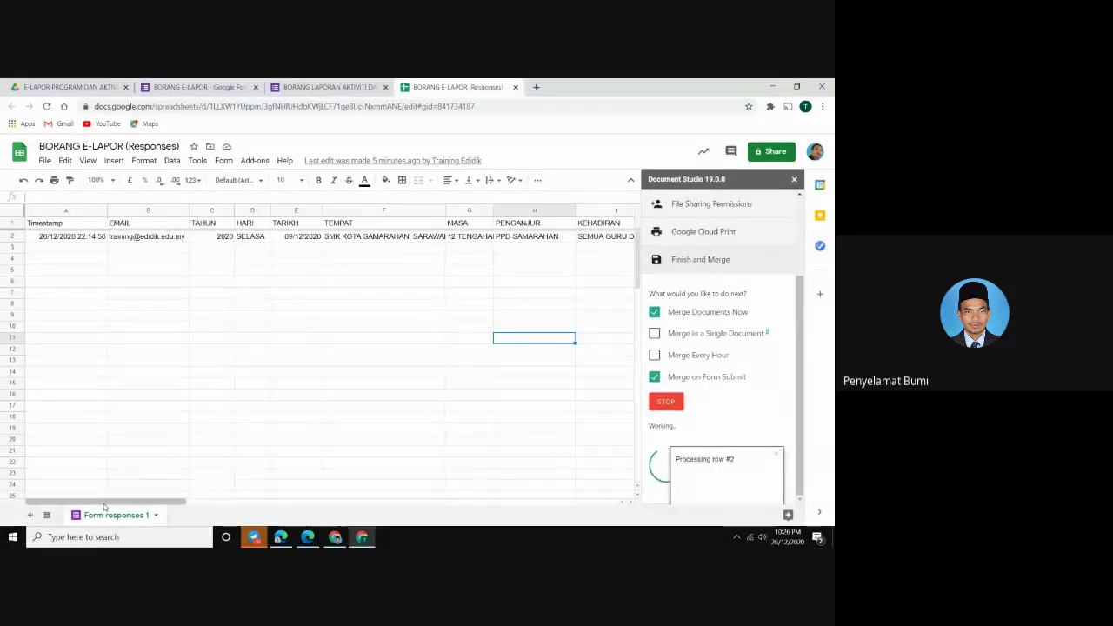
{"action": "left_click_drag", "start_coordinate": [109, 499], "coordinate": [478, 431]}
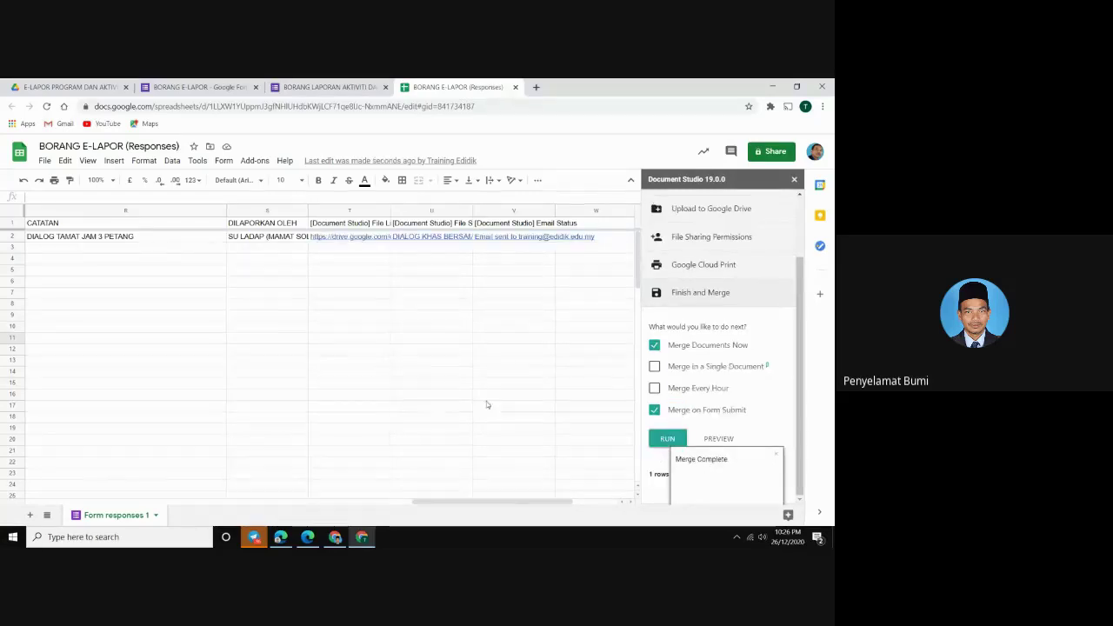
Open Gmail from the Google apps grid to check the inbox, then return to the responses sheet
{"action": "left_click", "coordinate": [15, 90]}
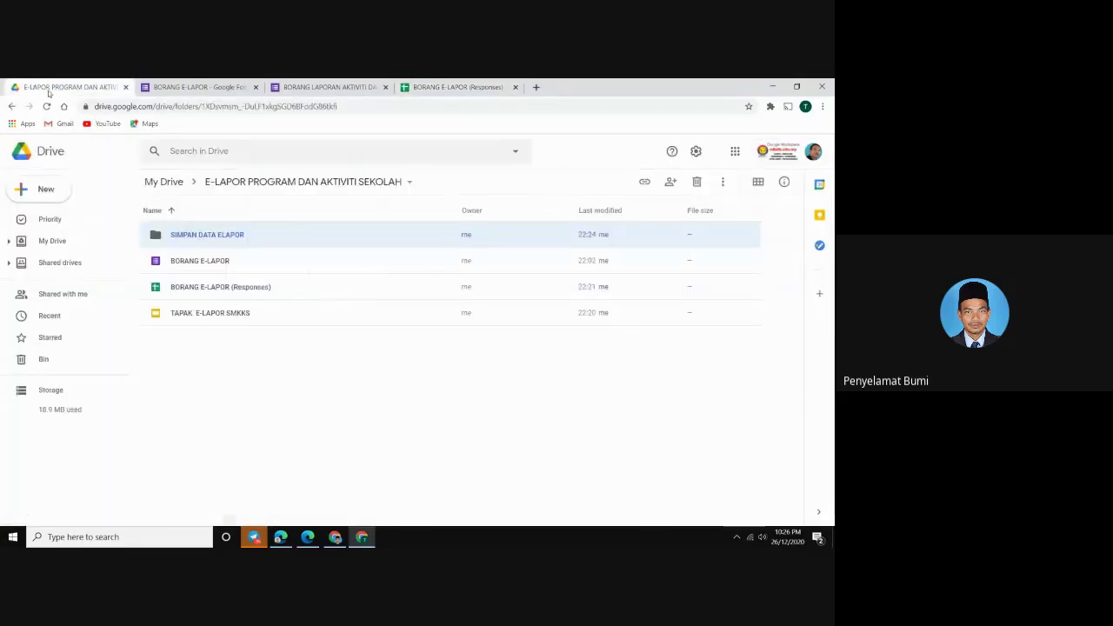
{"action": "left_click", "coordinate": [736, 154]}
{"action": "left_click", "coordinate": [744, 198]}
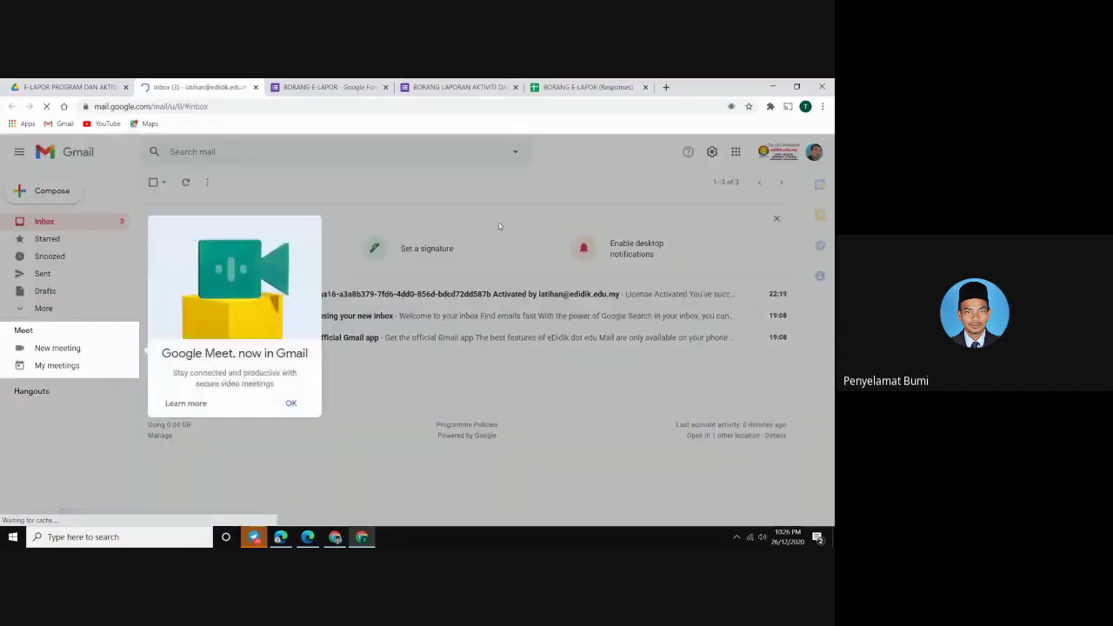
{"action": "left_click", "coordinate": [287, 404]}
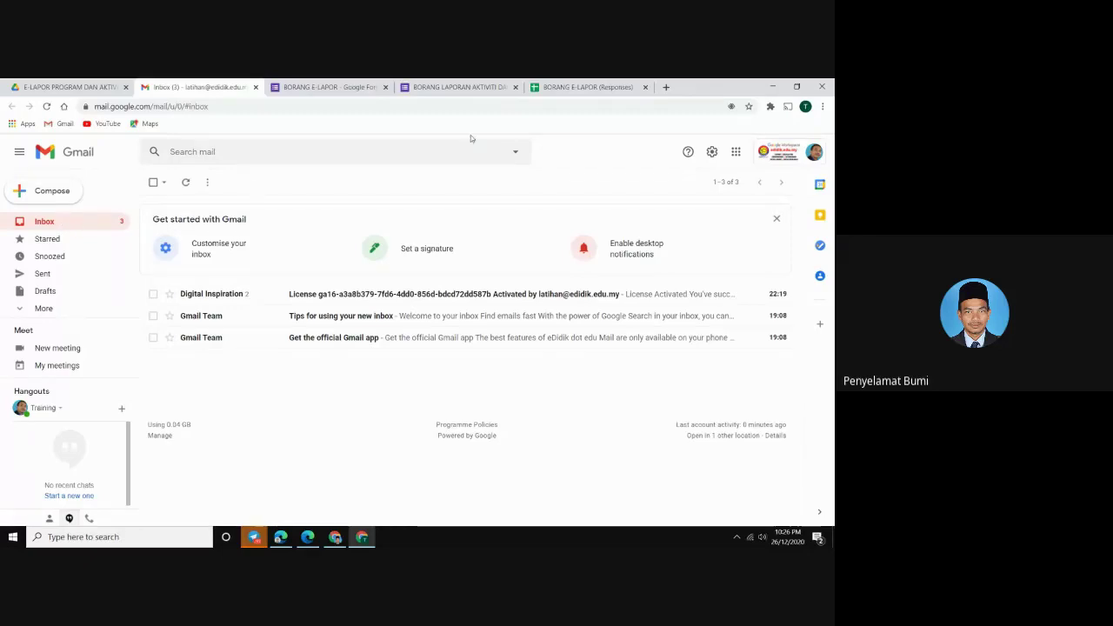
{"action": "left_click", "coordinate": [584, 87]}
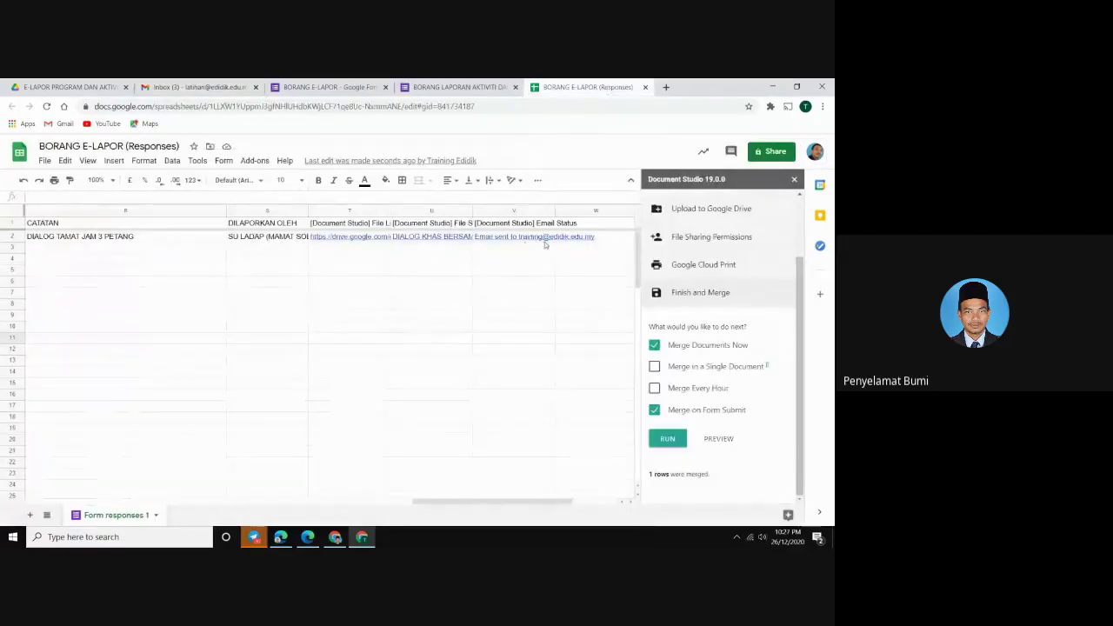
Open row 2's merged DIALOG KHAS BERSAMA PPD SAMARAHAN DAN WARGA SEKOLAH PDF from its link preview
{"action": "mouse_move", "coordinate": [524, 245]}
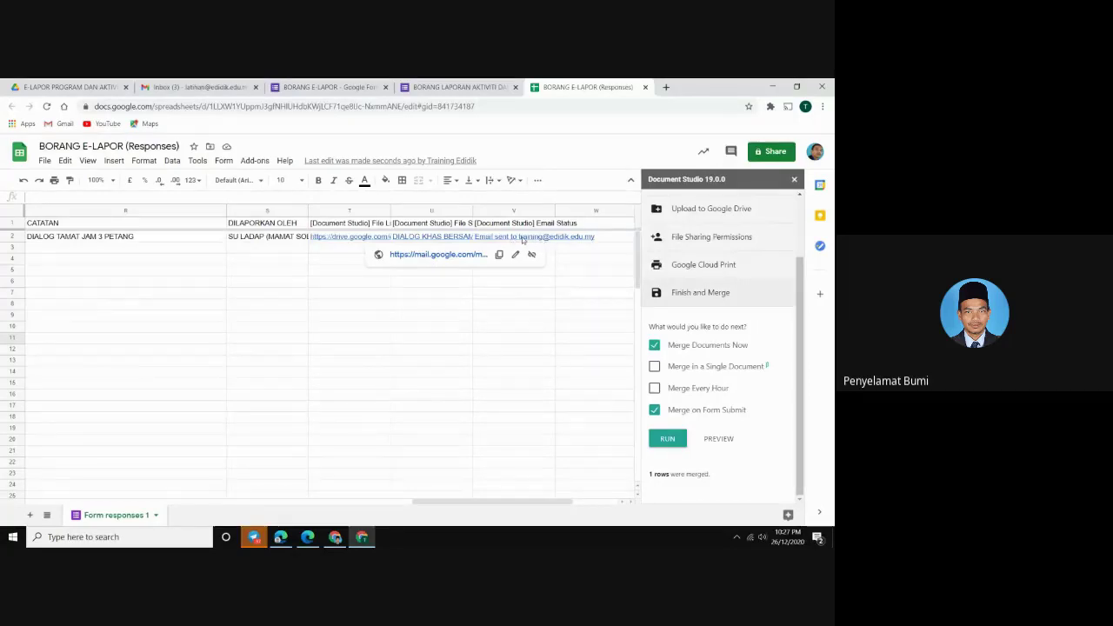
{"action": "mouse_move", "coordinate": [353, 242]}
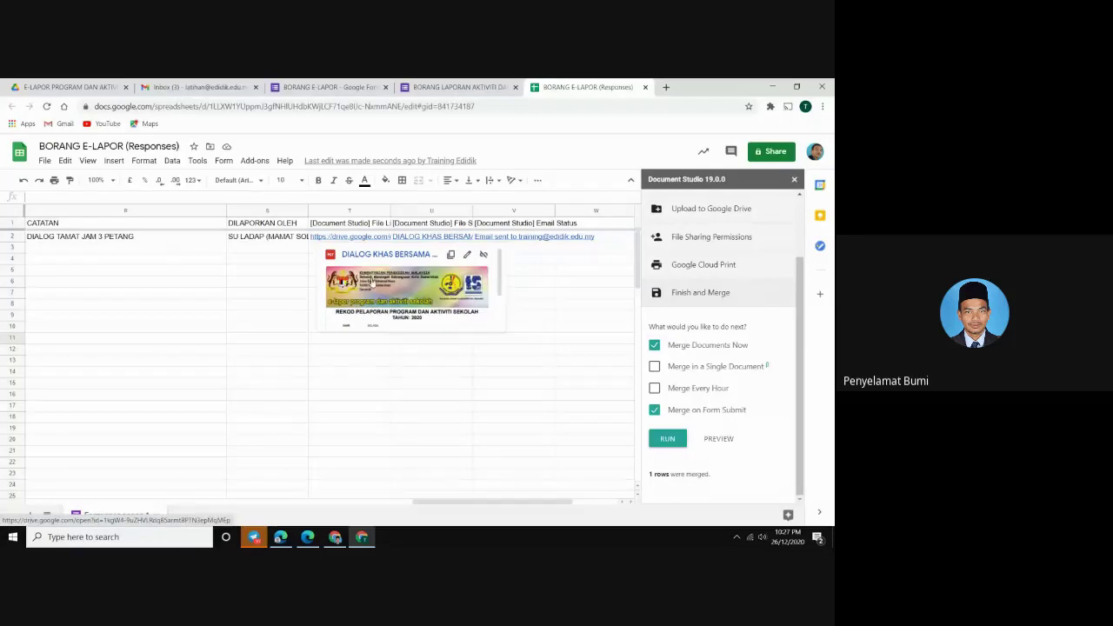
{"action": "left_click", "coordinate": [372, 282]}
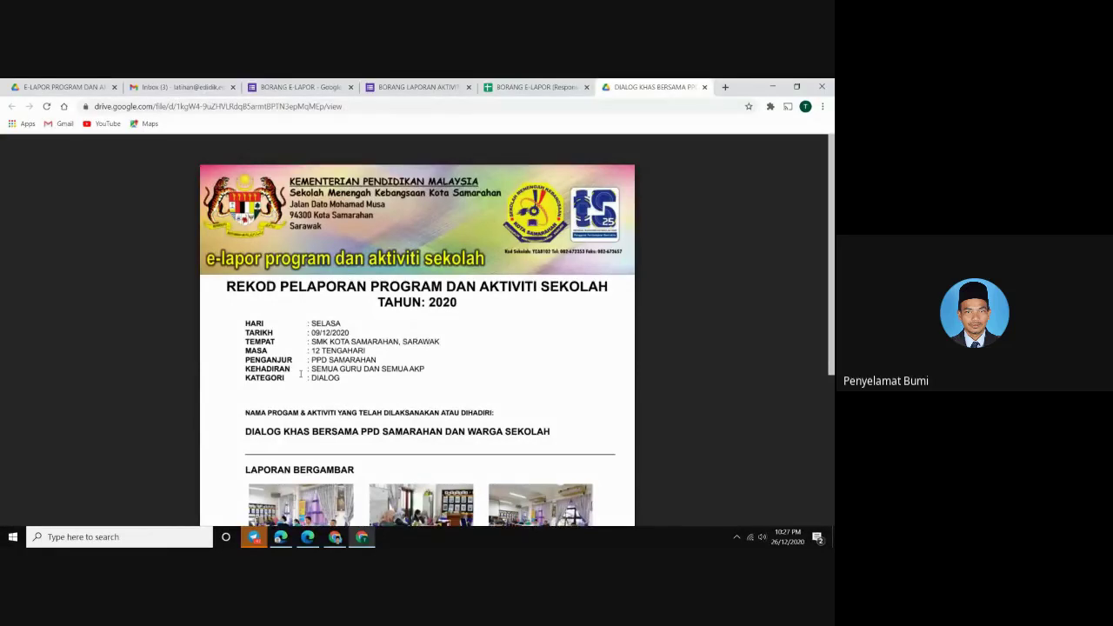
Review the merged PDF report, including its six photos and CATATAN note, then return to the Gmail inbox
{"action": "scroll", "coordinate": [300, 374], "scroll_direction": "down", "scroll_amount": 1}
{"action": "scroll", "coordinate": [296, 366], "scroll_direction": "down", "scroll_amount": 3}
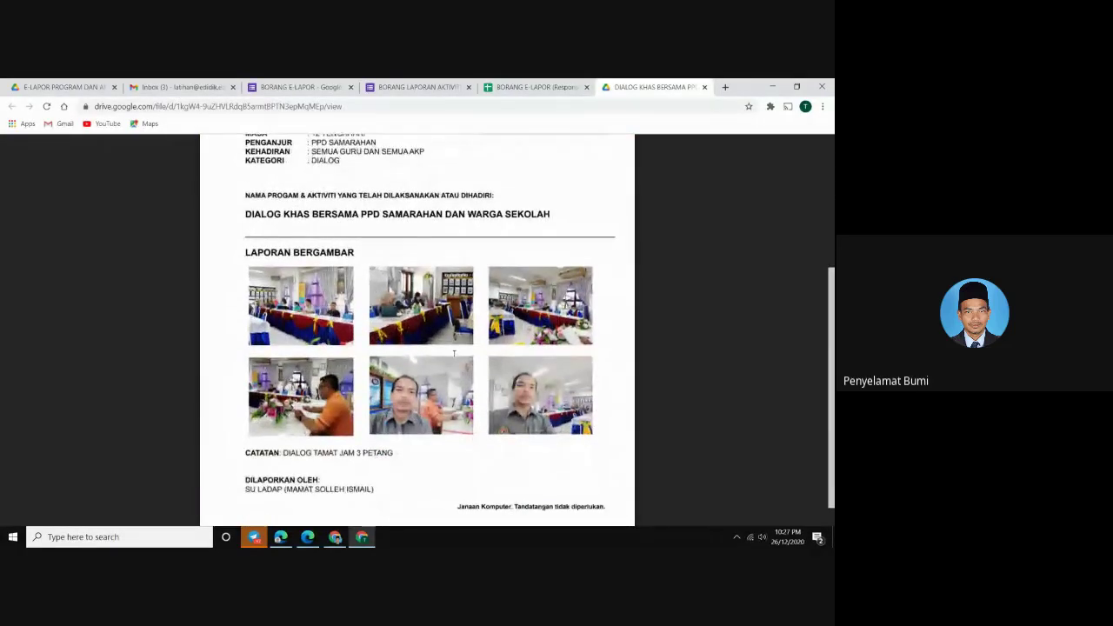
{"action": "scroll", "coordinate": [303, 411], "scroll_direction": "down", "scroll_amount": 1}
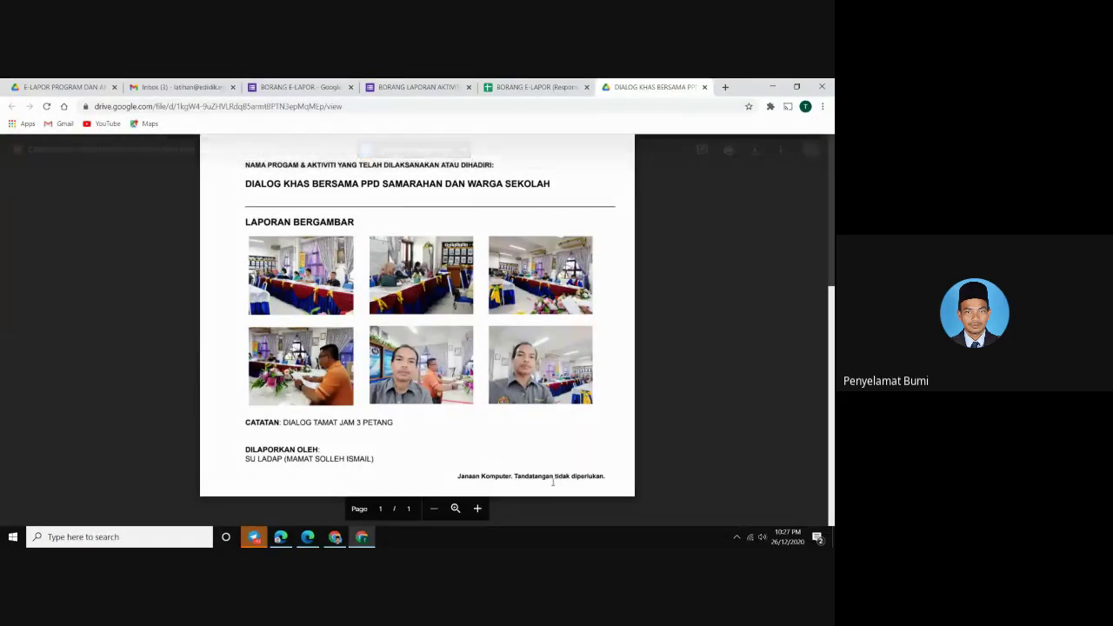
{"action": "scroll", "coordinate": [552, 487], "scroll_direction": "up", "scroll_amount": 3}
{"action": "scroll", "coordinate": [546, 477], "scroll_direction": "up", "scroll_amount": 3}
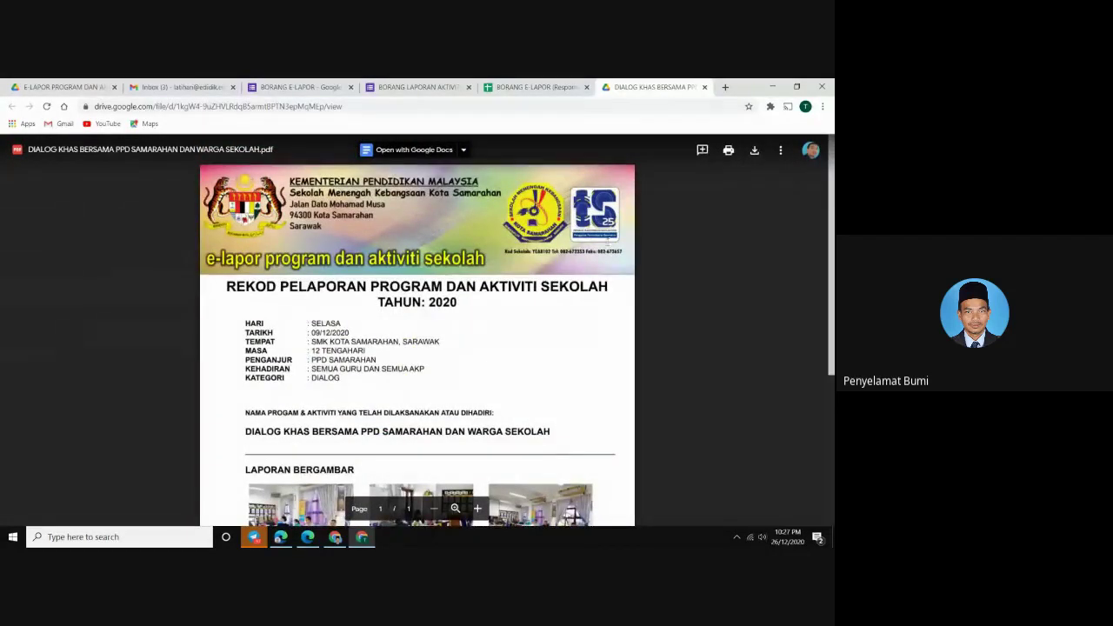
{"action": "scroll", "coordinate": [546, 476], "scroll_direction": "down", "scroll_amount": 5}
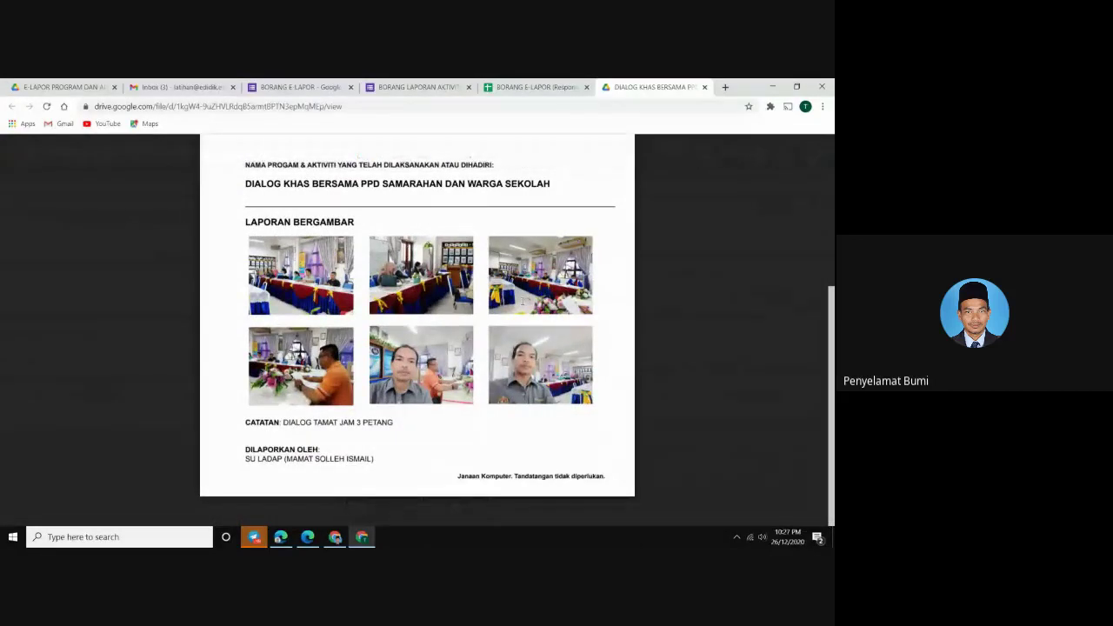
{"action": "scroll", "coordinate": [522, 300], "scroll_direction": "up", "scroll_amount": 3}
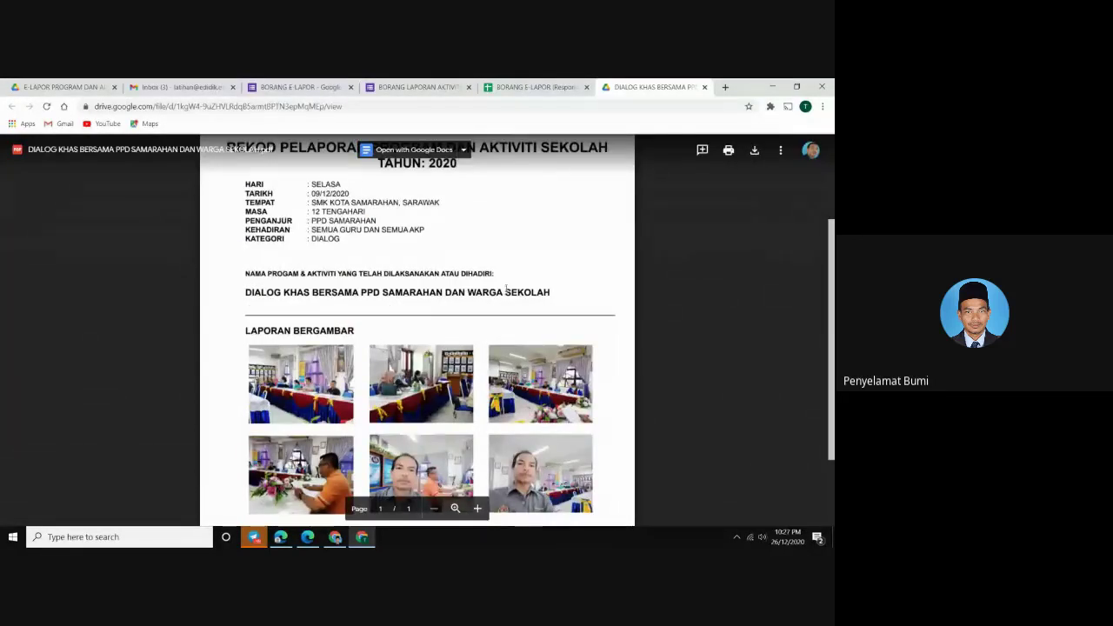
{"action": "scroll", "coordinate": [516, 286], "scroll_direction": "up", "scroll_amount": 4}
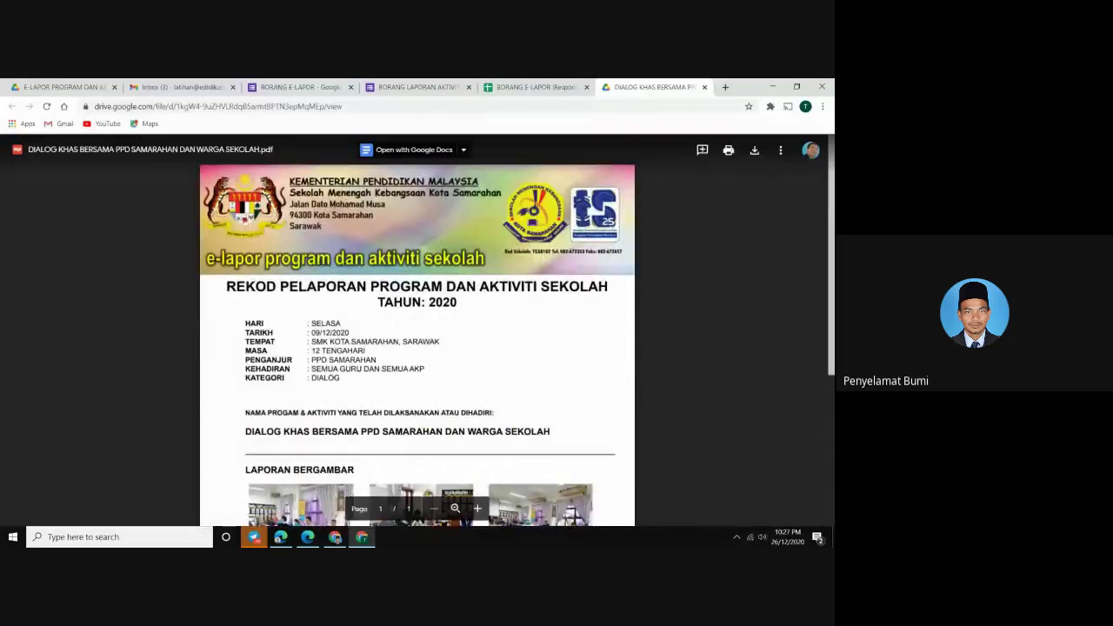
{"action": "scroll", "coordinate": [536, 317], "scroll_direction": "down", "scroll_amount": 3}
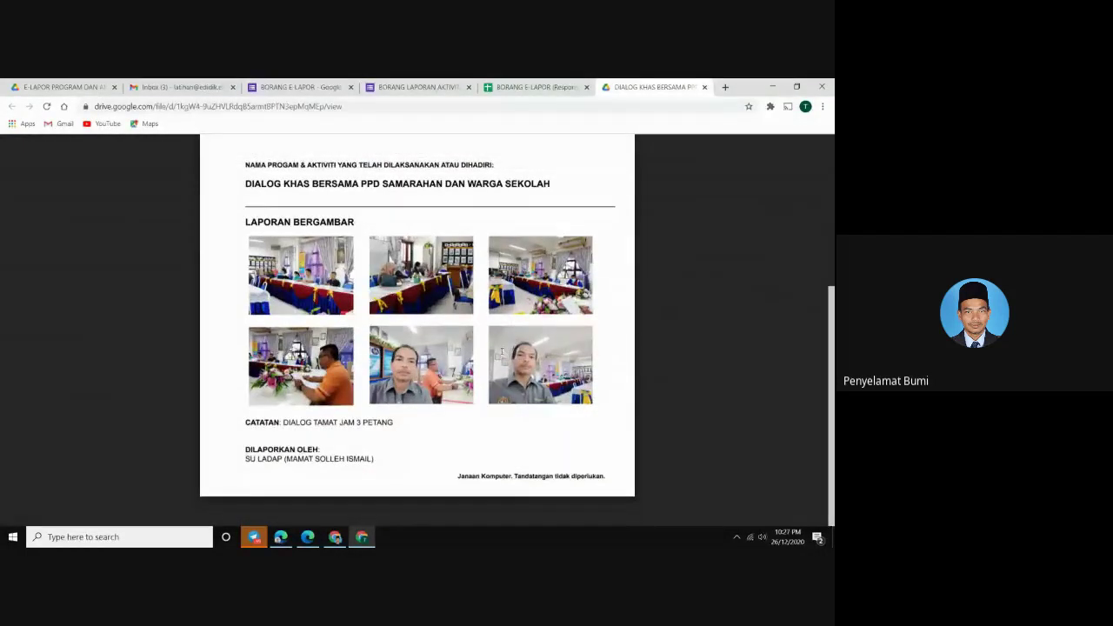
{"action": "scroll", "coordinate": [505, 350], "scroll_direction": "up", "scroll_amount": 3}
{"action": "left_click", "coordinate": [179, 87]}
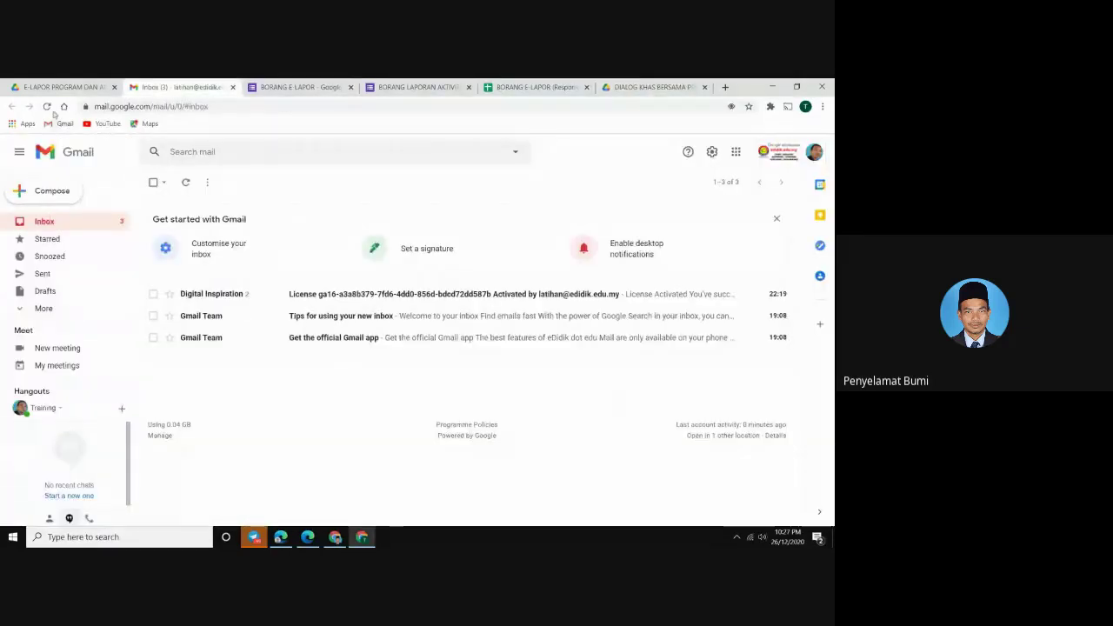
Reload Gmail, then rerun the Document Studio merge from the BORANG E-LAPOR (Responses) sheet
{"action": "left_click", "coordinate": [47, 106]}
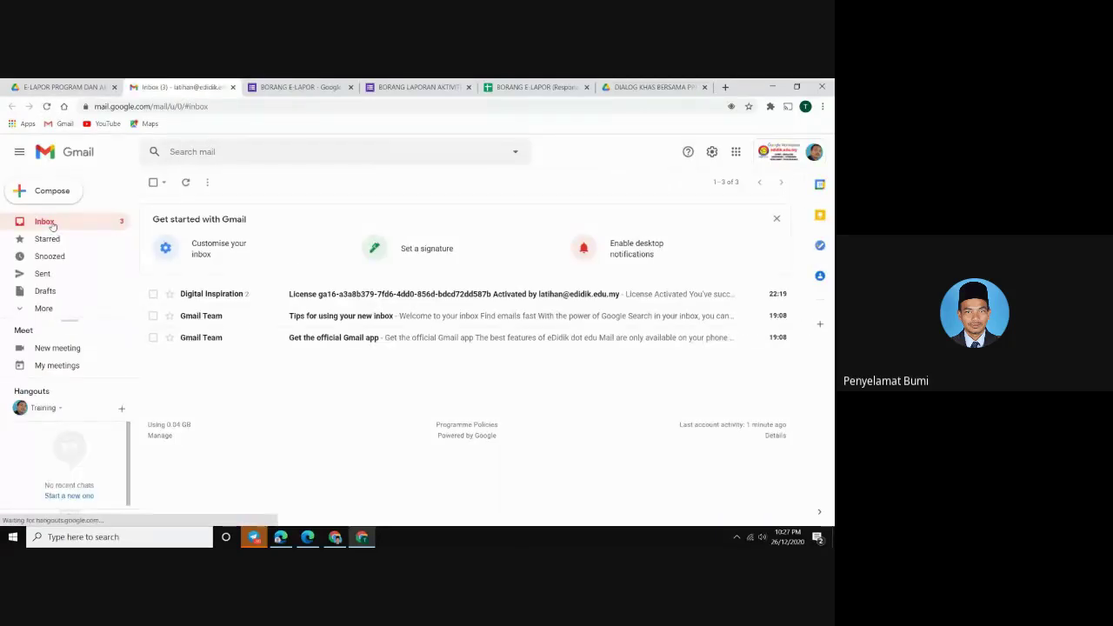
{"action": "left_click", "coordinate": [562, 89]}
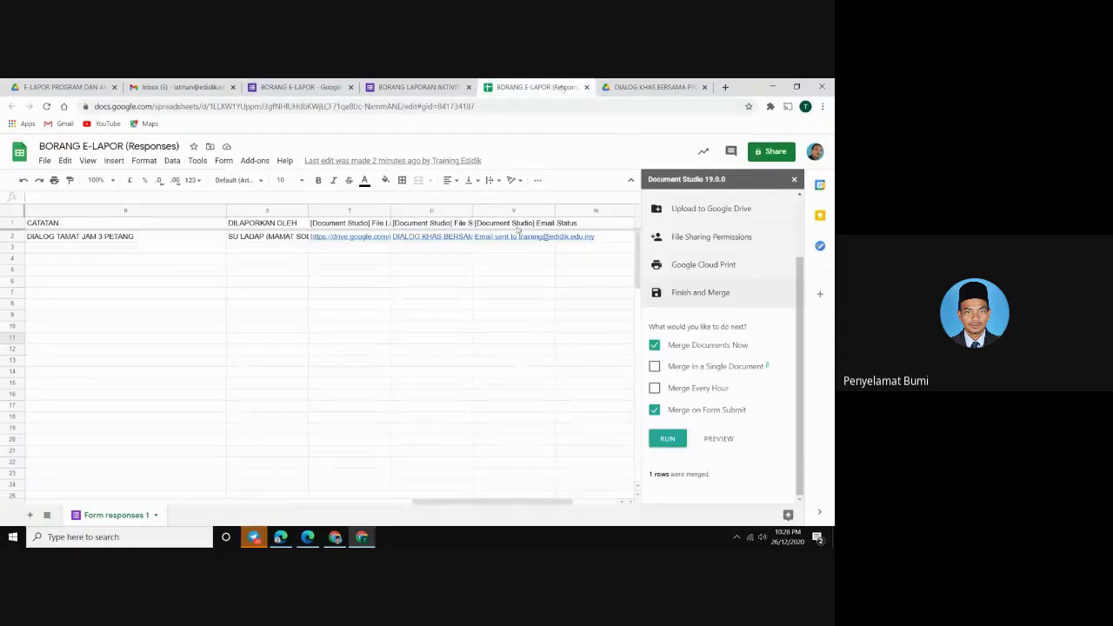
{"action": "left_click", "coordinate": [667, 440]}
{"action": "left_click", "coordinate": [664, 442]}
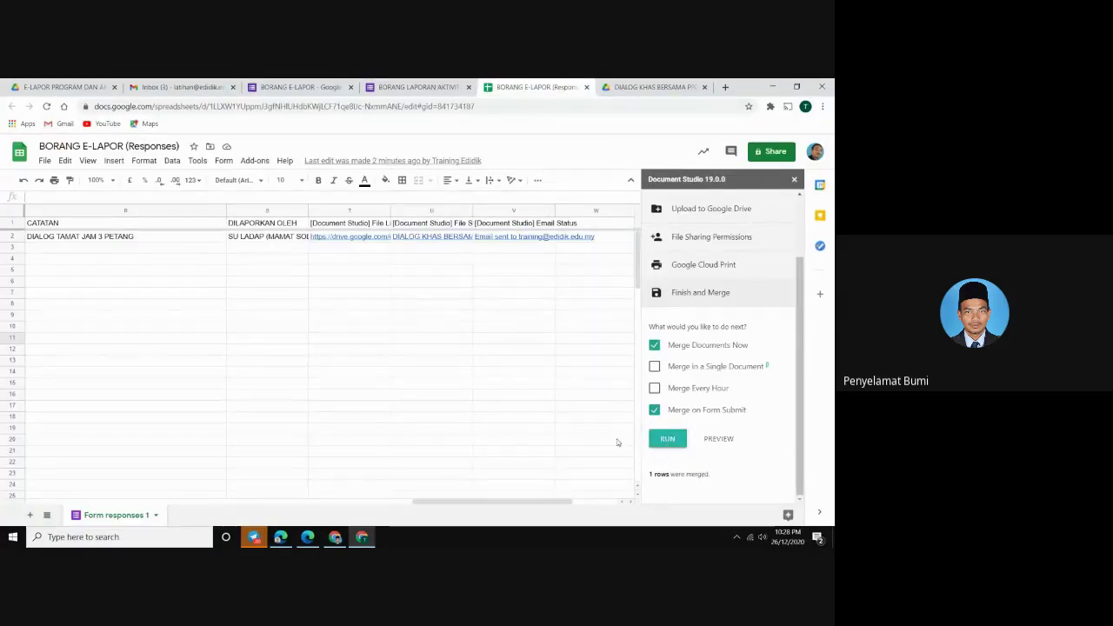
{"action": "left_click", "coordinate": [663, 442]}
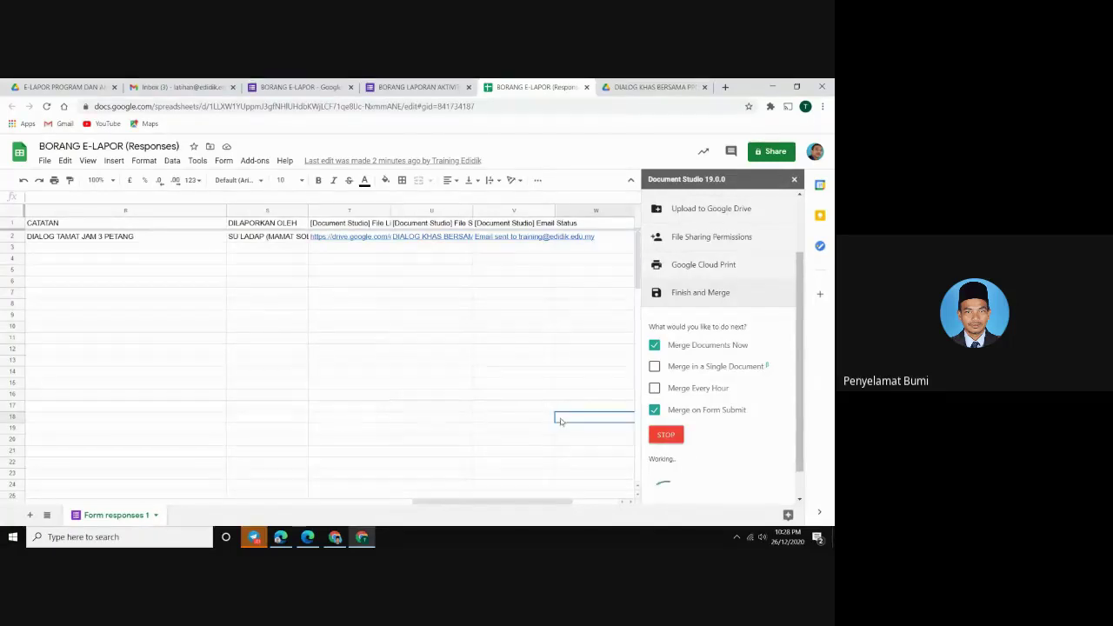
{"action": "left_click_drag", "start_coordinate": [496, 501], "coordinate": [87, 478]}
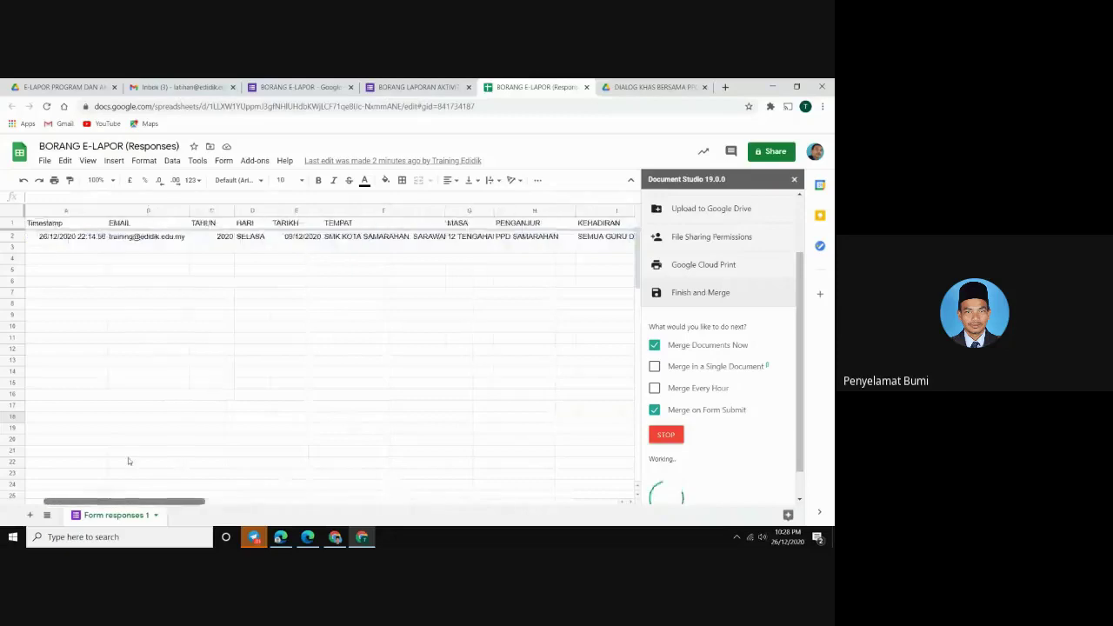
Browse into SIMPAN DATA ELAPOR's 09/12/2020 report folder and back up to the E-LAPOR folder
{"action": "left_click", "coordinate": [37, 87]}
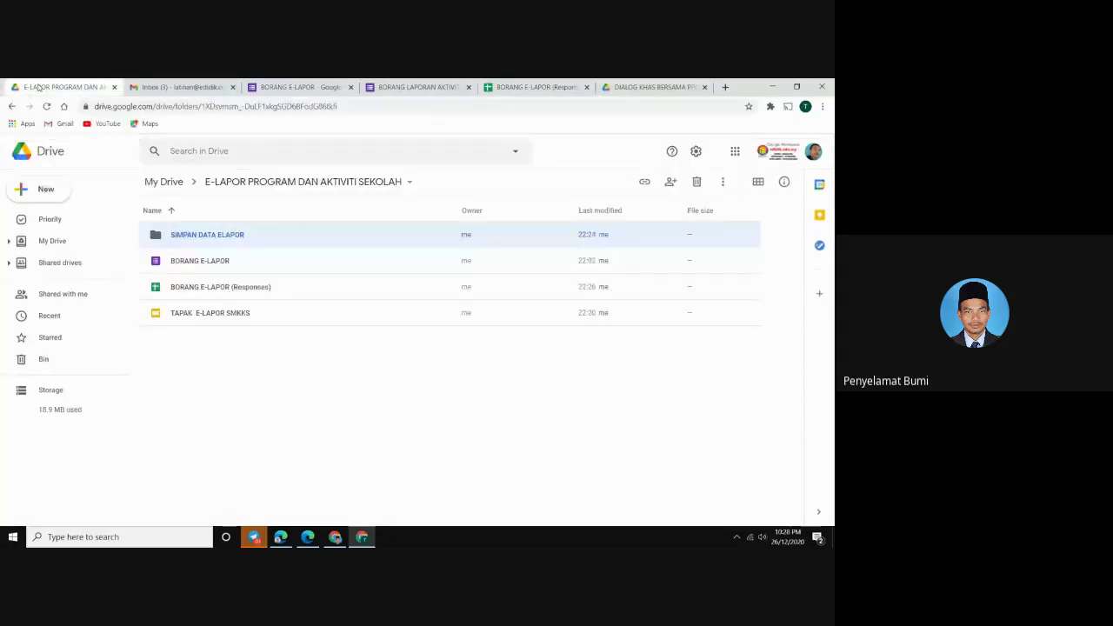
{"action": "left_click", "coordinate": [245, 351]}
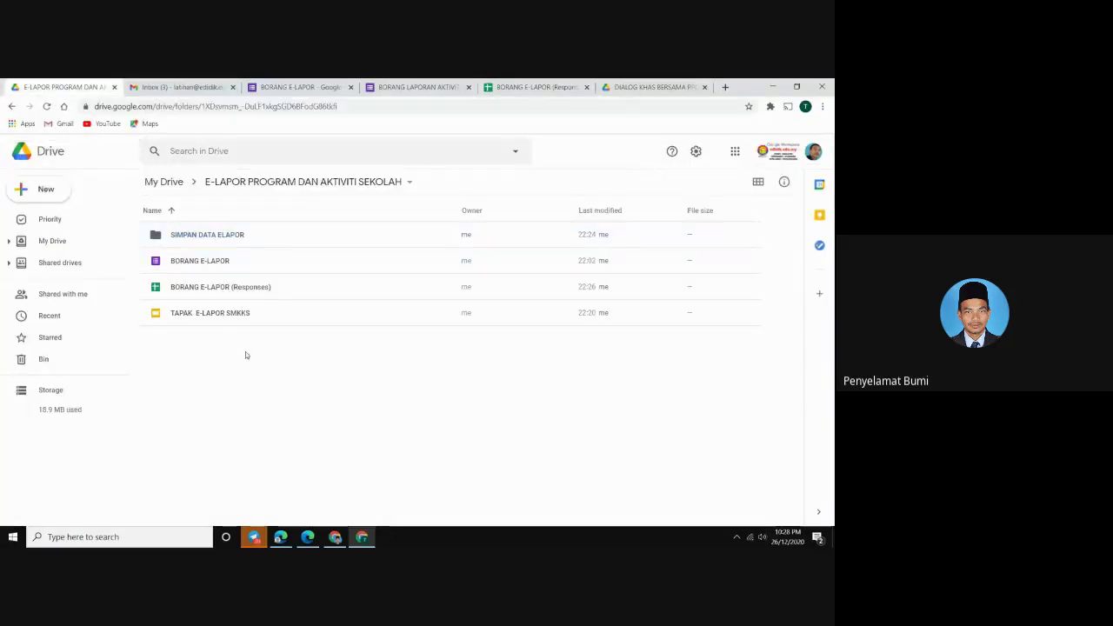
{"action": "key", "text": "Up"}
{"action": "double_click", "coordinate": [193, 236]}
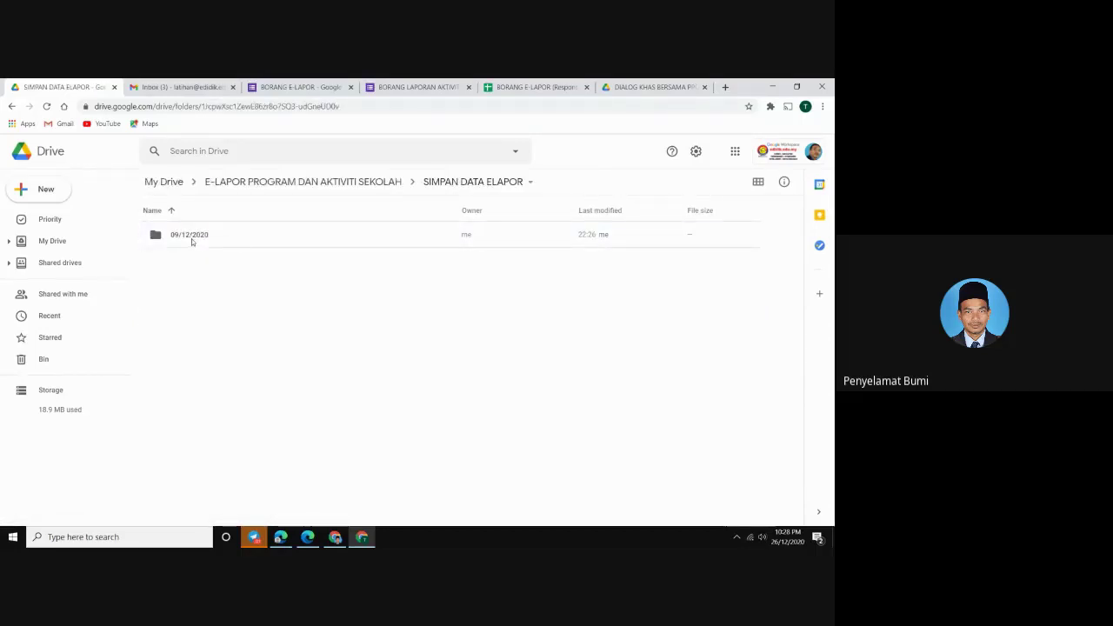
{"action": "double_click", "coordinate": [191, 240]}
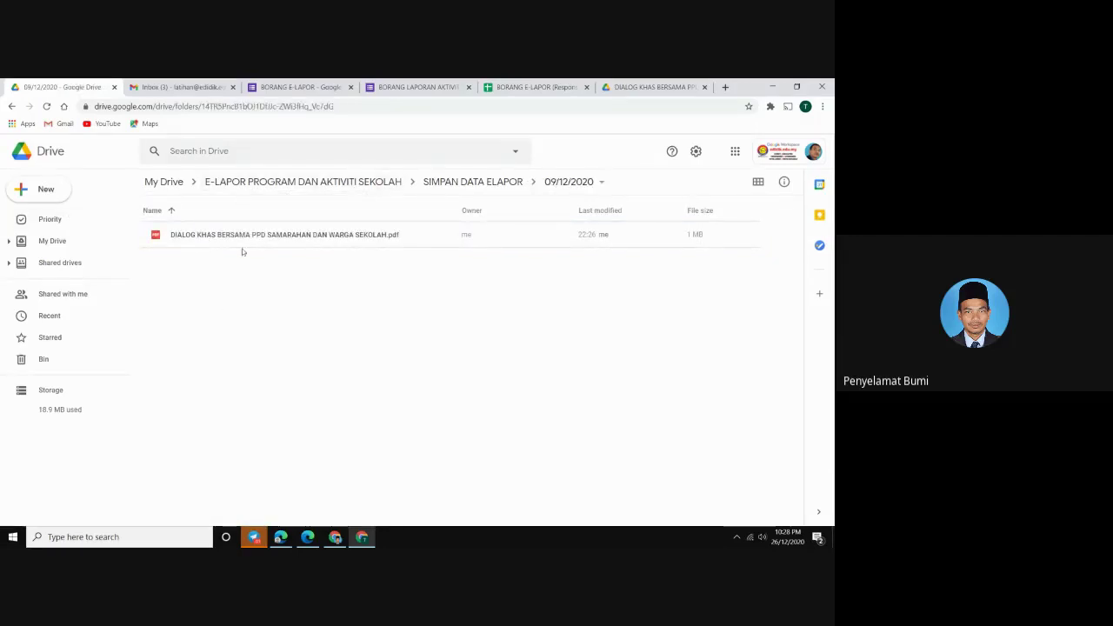
{"action": "left_click", "coordinate": [482, 183]}
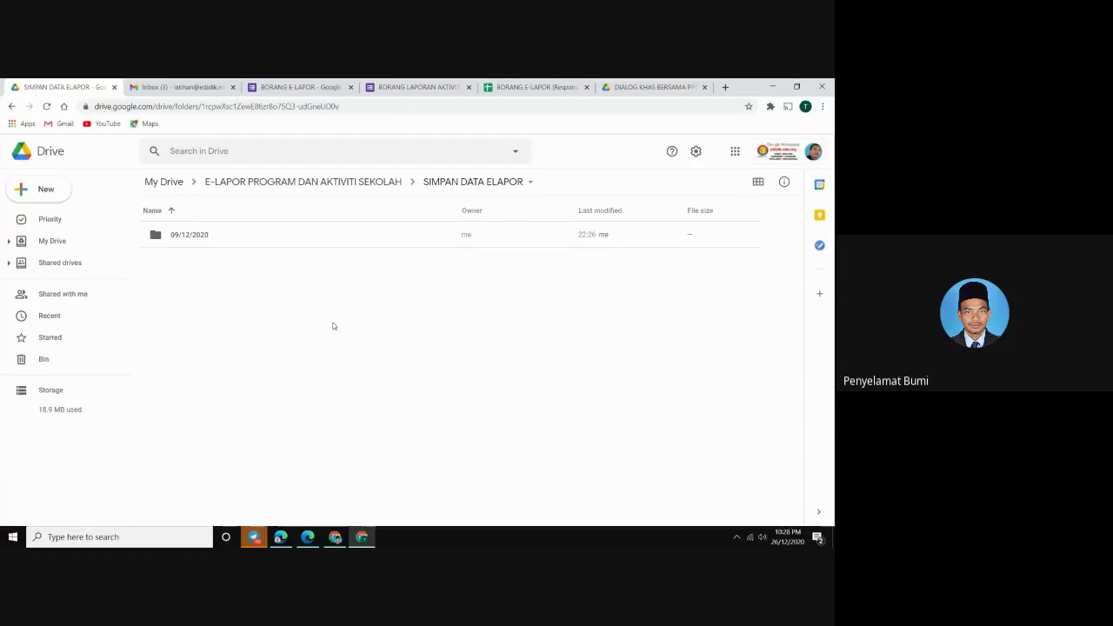
{"action": "left_click", "coordinate": [302, 182]}
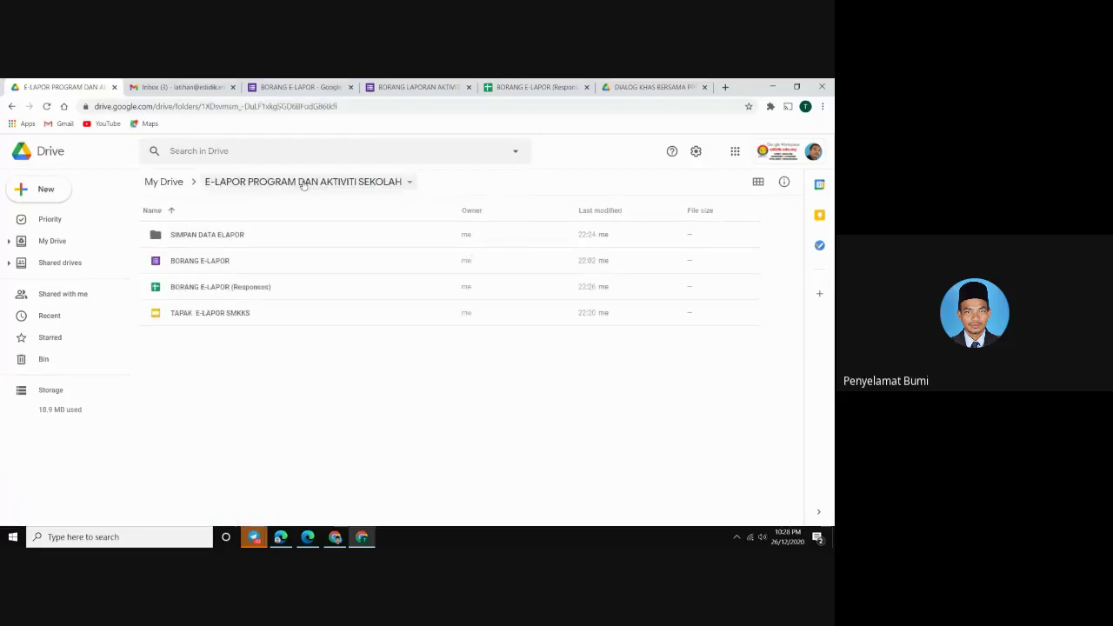
Inspect the E-LAPOR files and file-responses folder, then close the form confirmation page
{"action": "left_click", "coordinate": [220, 263]}
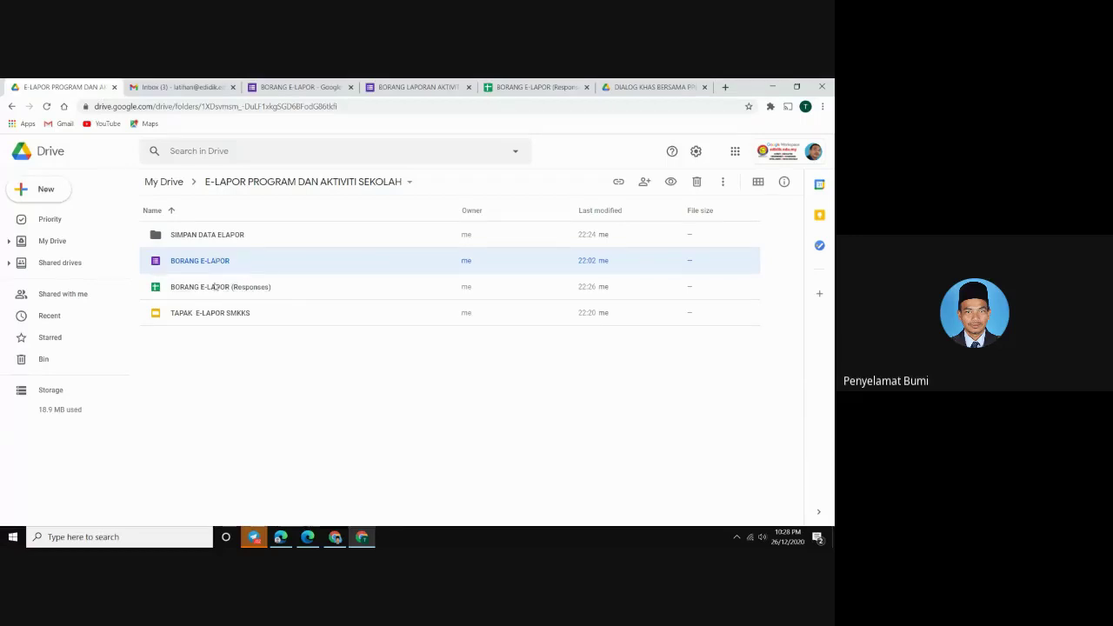
{"action": "left_click", "coordinate": [216, 287]}
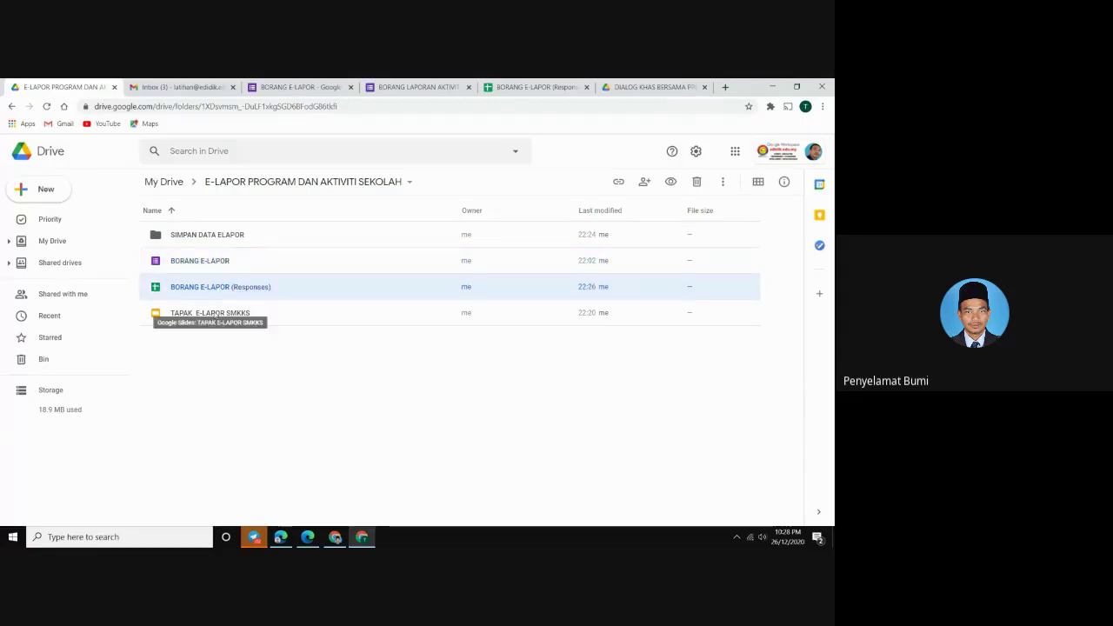
{"action": "left_click", "coordinate": [216, 315]}
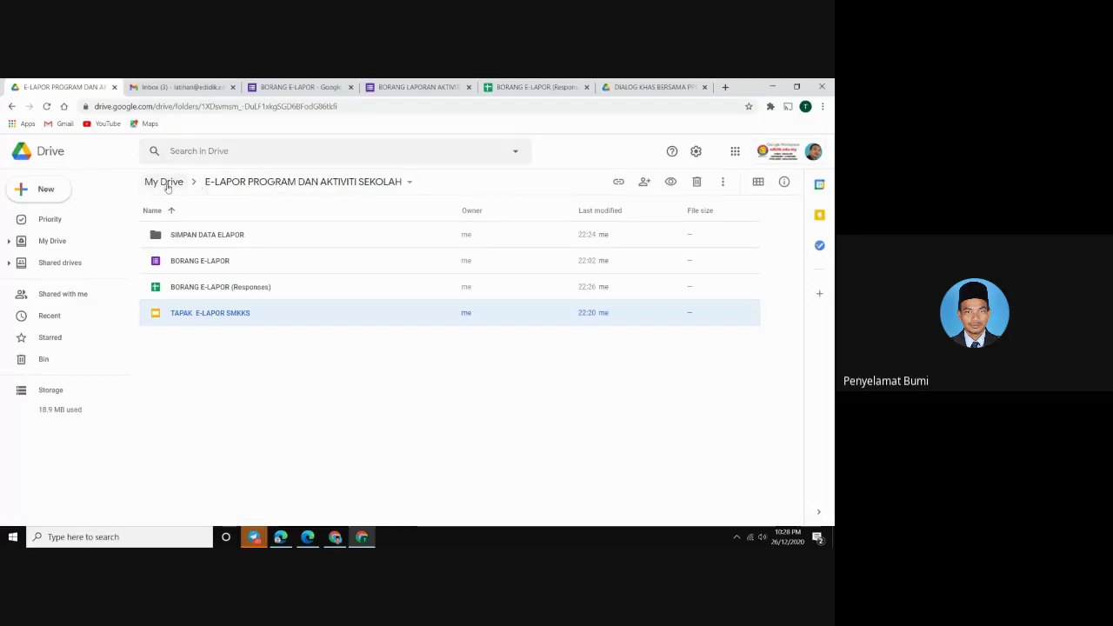
{"action": "left_click", "coordinate": [167, 183]}
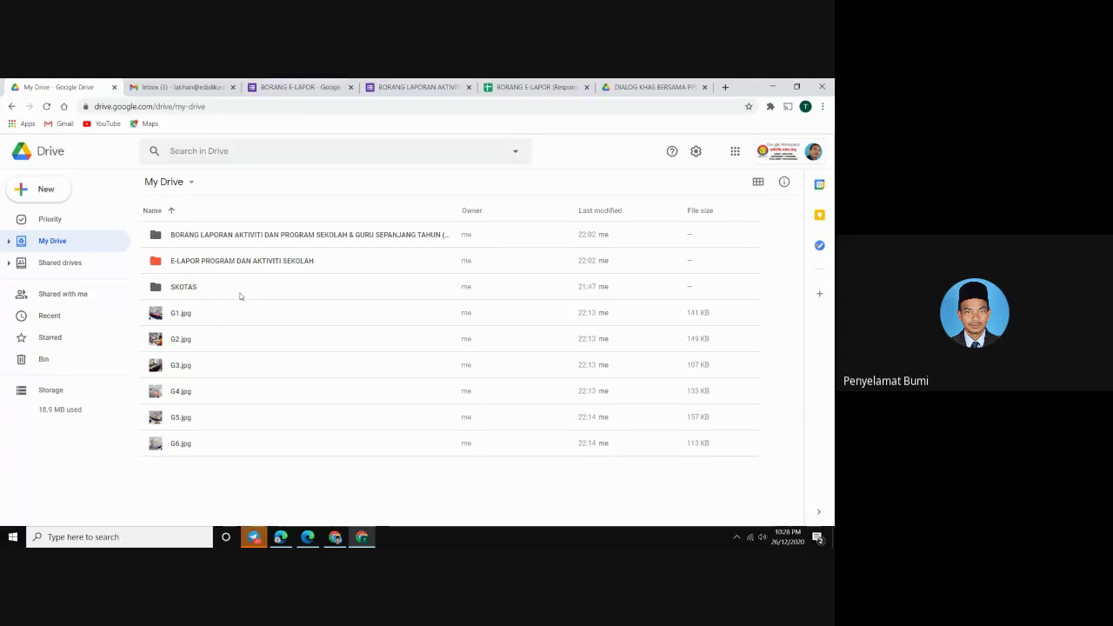
{"action": "double_click", "coordinate": [255, 235]}
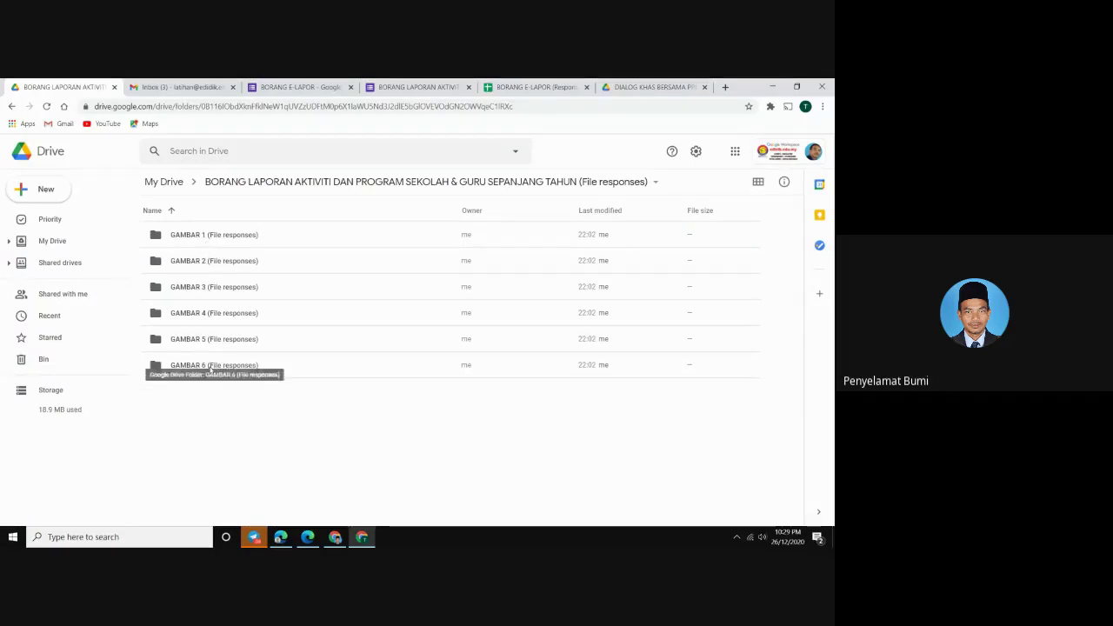
{"action": "left_click", "coordinate": [65, 243]}
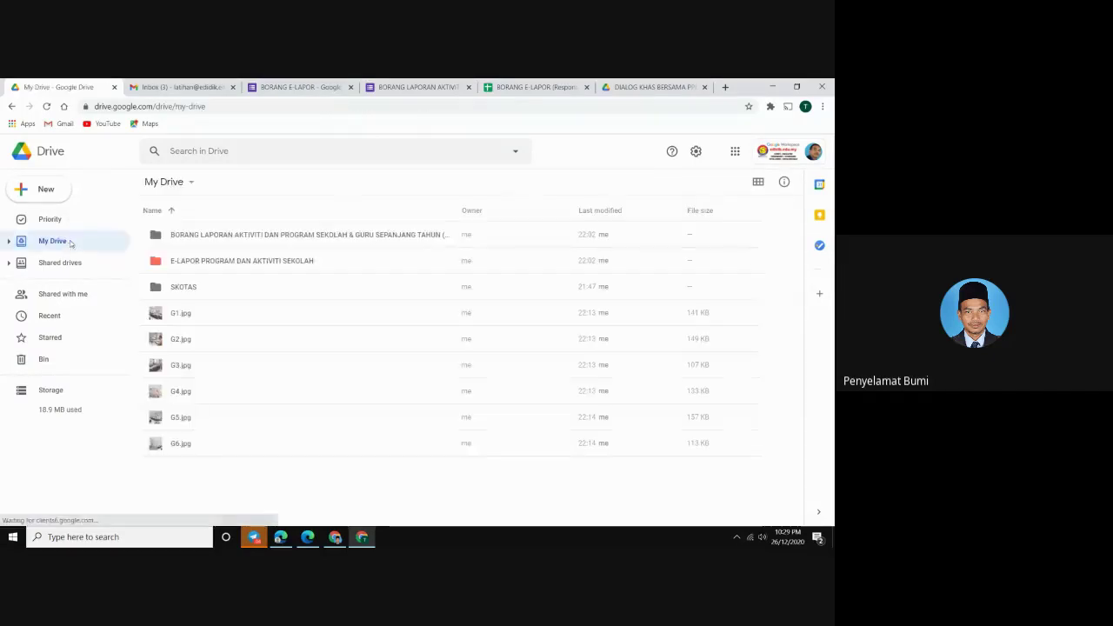
{"action": "left_click", "coordinate": [441, 91]}
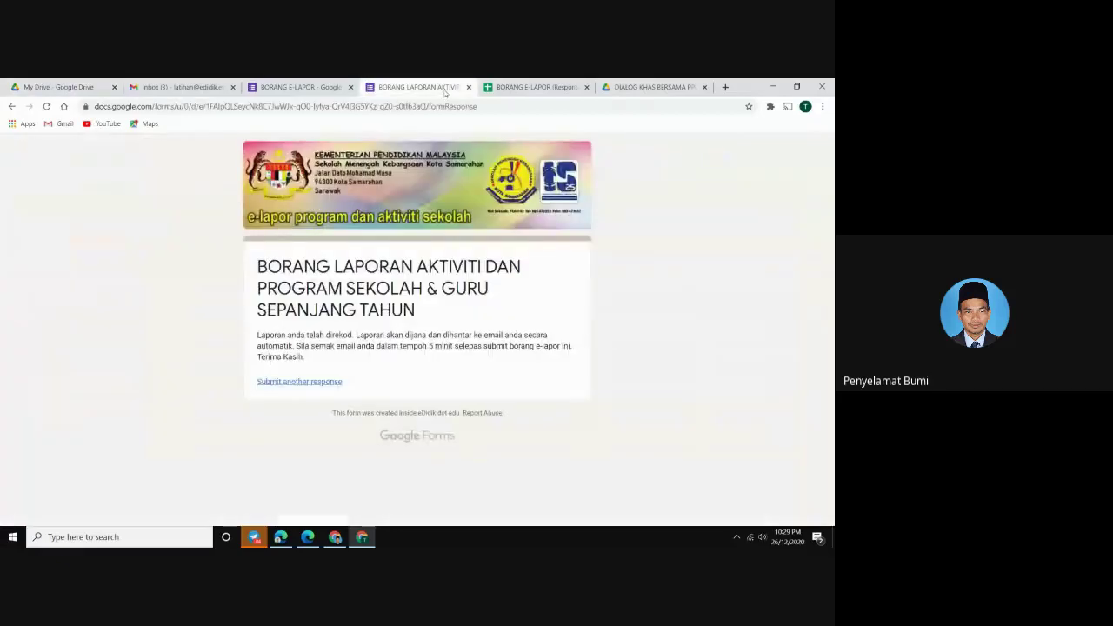
{"action": "left_click", "coordinate": [468, 86]}
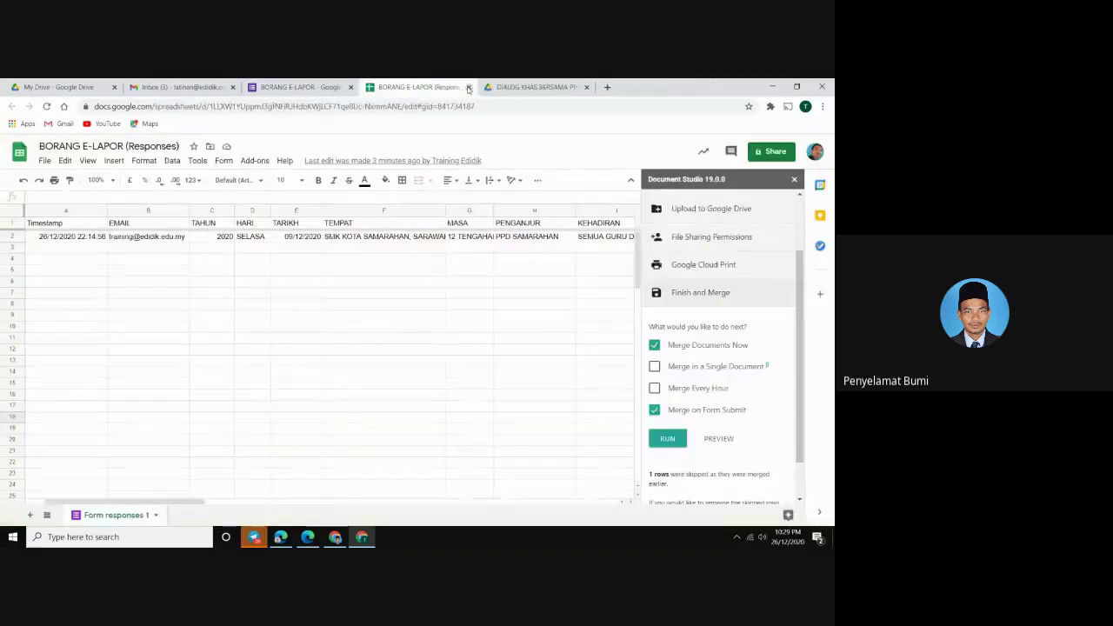
Close the form and Responses tabs, dismiss Gmail's Get started card, and close the PDF tab
{"action": "left_click", "coordinate": [351, 87]}
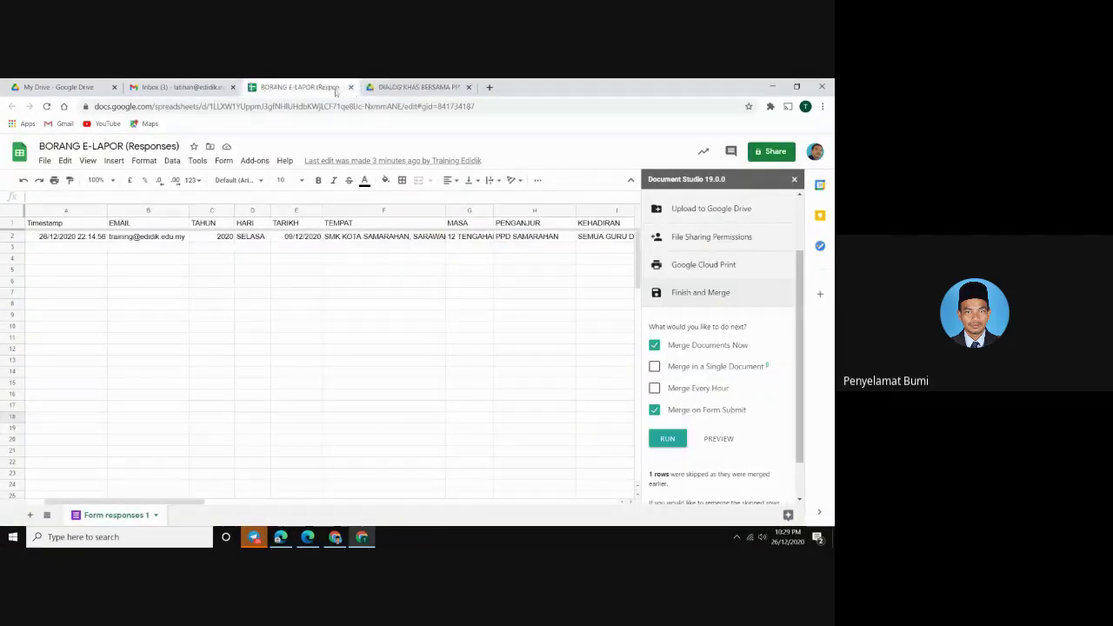
{"action": "left_click", "coordinate": [352, 87]}
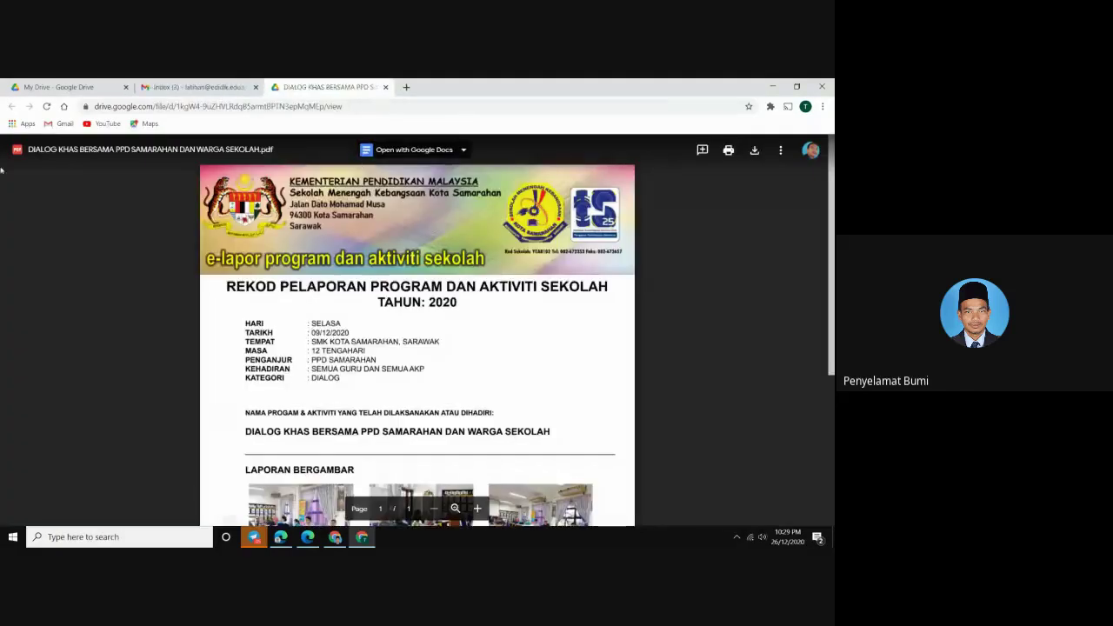
{"action": "left_click", "coordinate": [218, 89]}
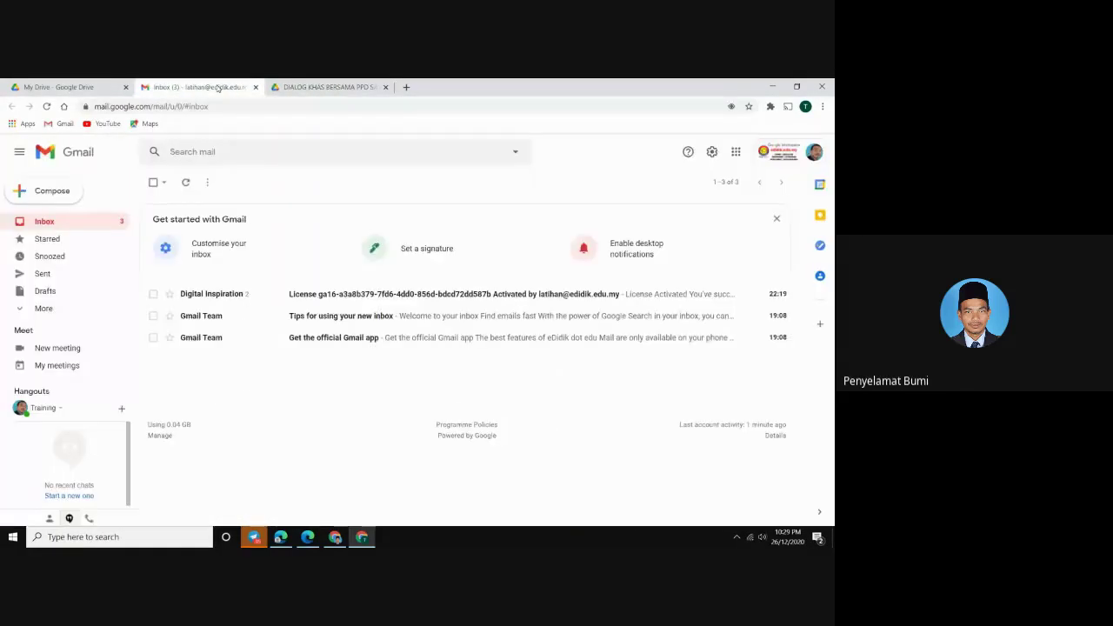
{"action": "left_click", "coordinate": [778, 219]}
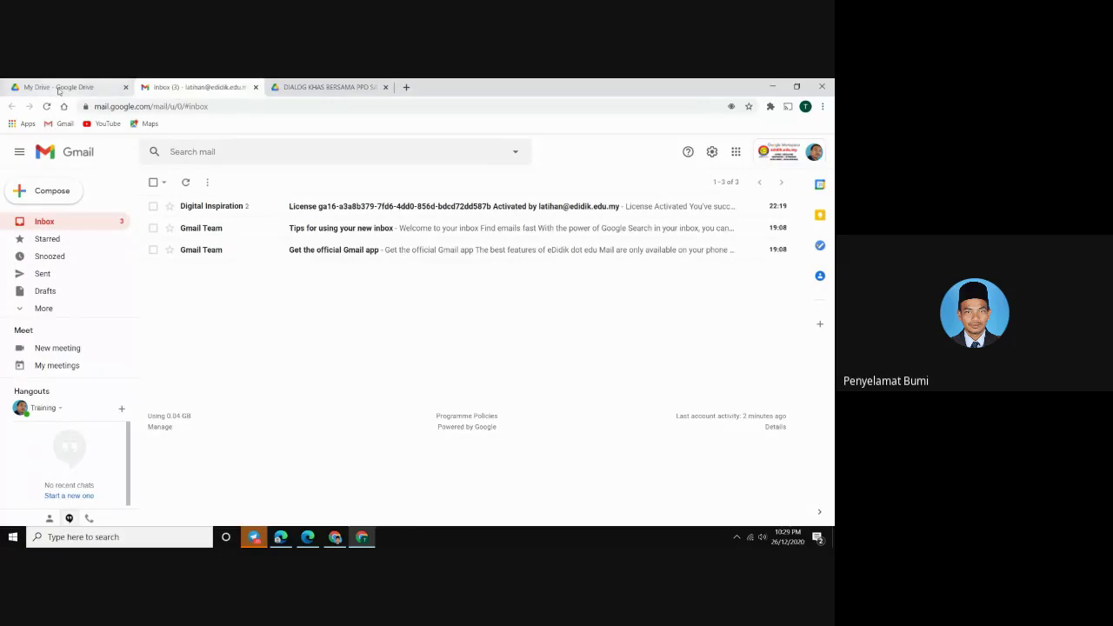
{"action": "left_click", "coordinate": [58, 92]}
{"action": "left_click", "coordinate": [171, 89]}
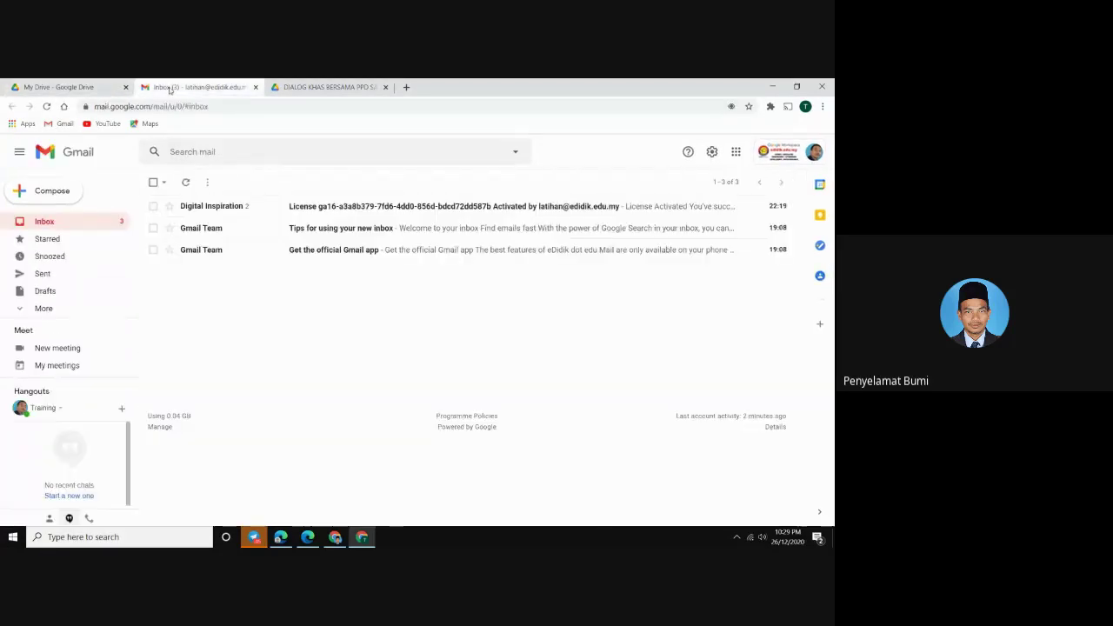
{"action": "left_click", "coordinate": [298, 90]}
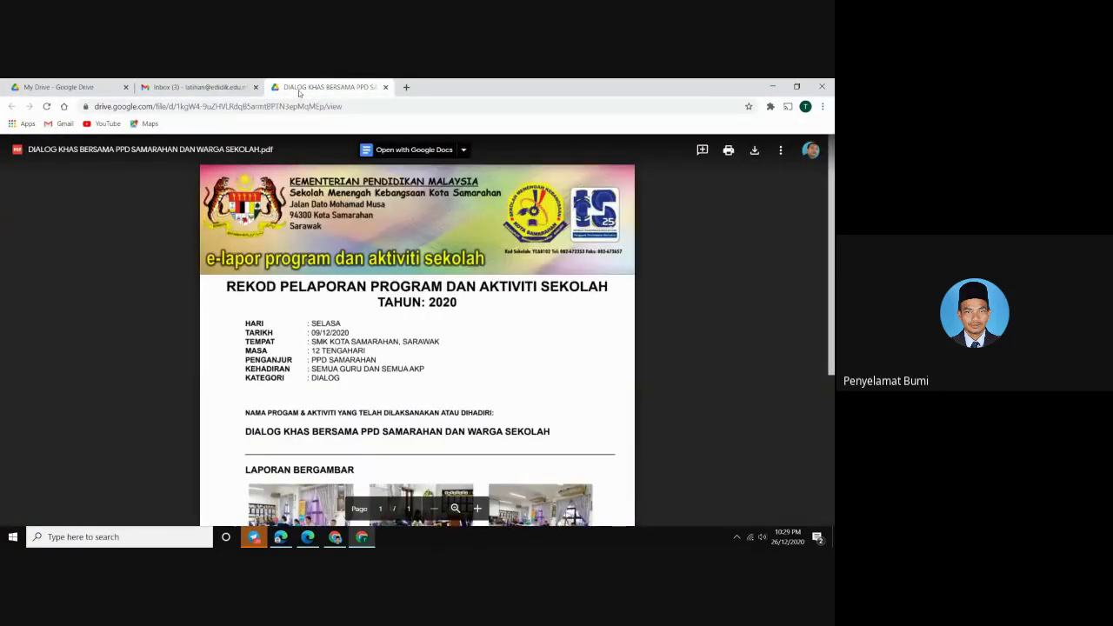
{"action": "left_click", "coordinate": [385, 87]}
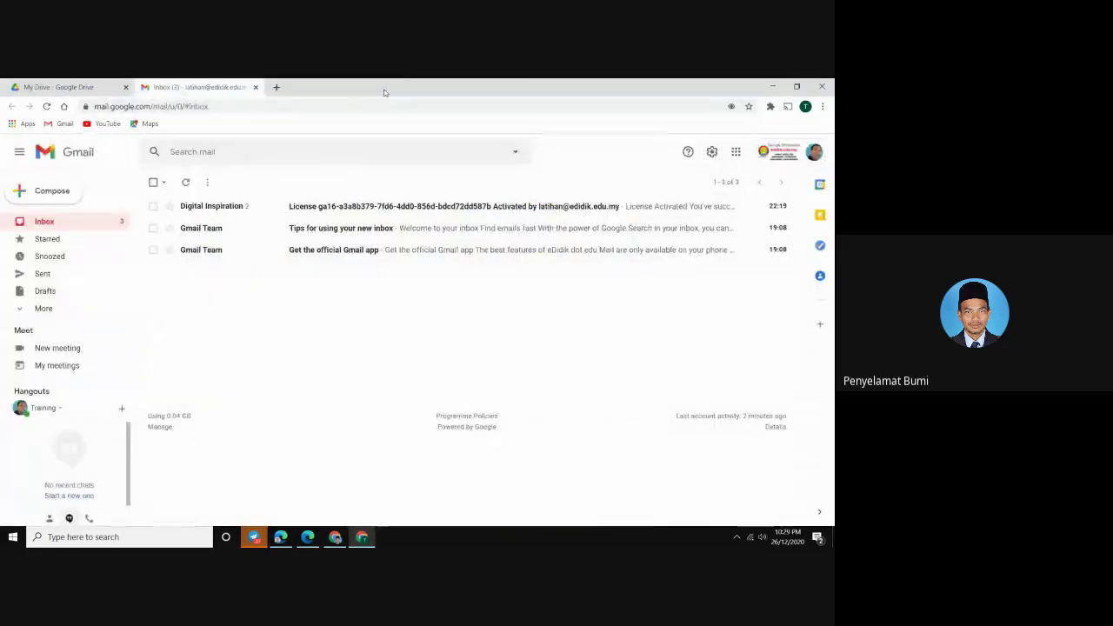
From My Drive, open E-LAPOR PROGRAM DAN AKTIVITI SEKOLAH, then the BORANG E-LAPOR form
{"action": "left_click", "coordinate": [56, 91]}
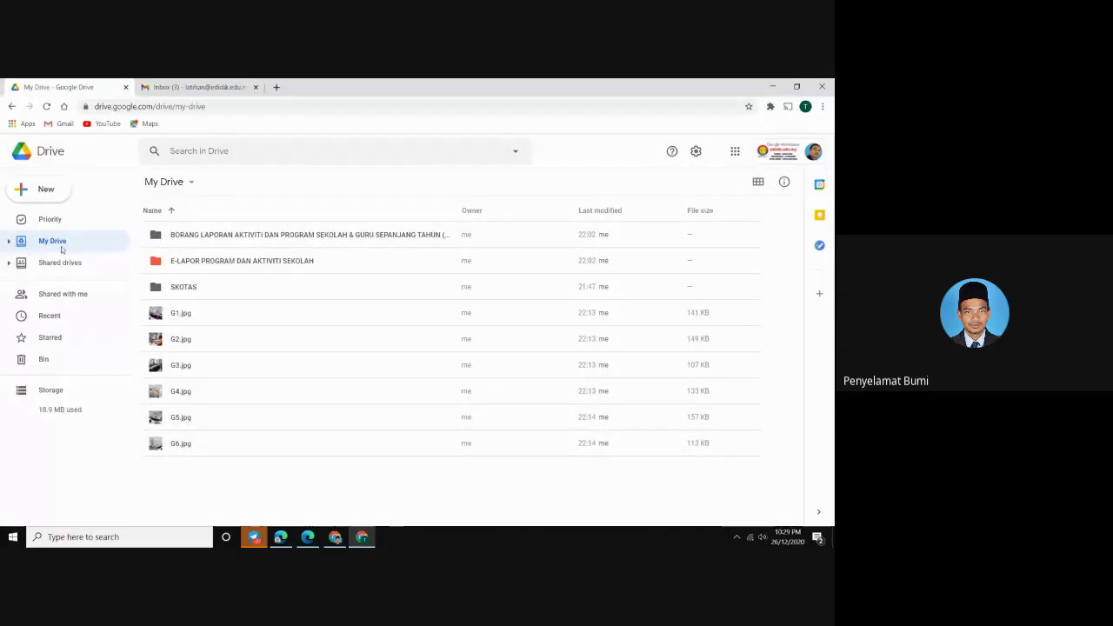
{"action": "double_click", "coordinate": [213, 261]}
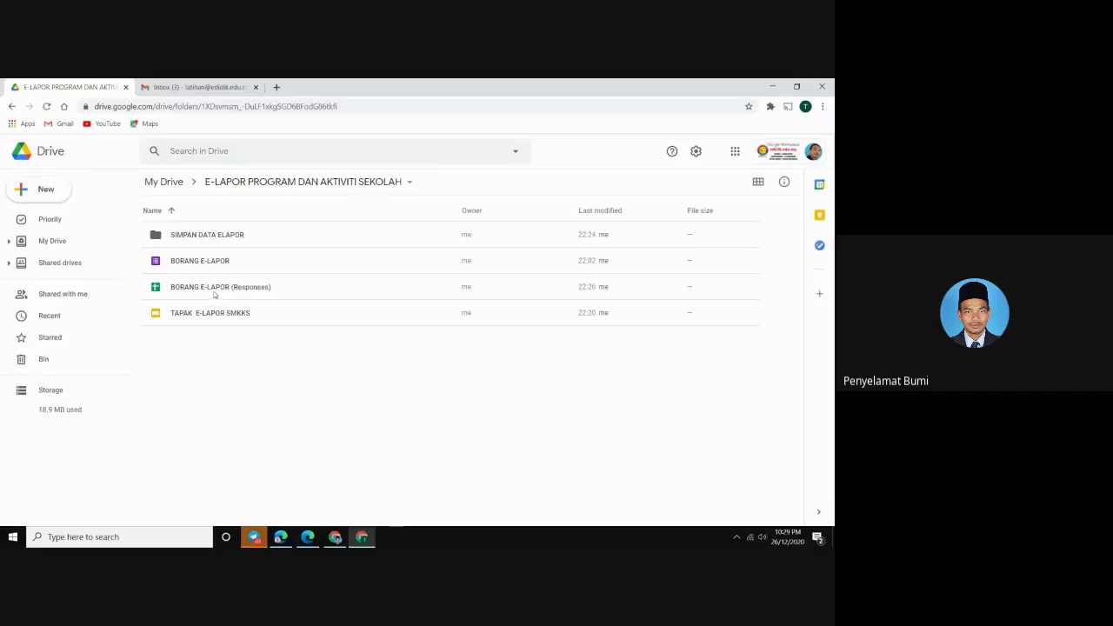
{"action": "double_click", "coordinate": [210, 263]}
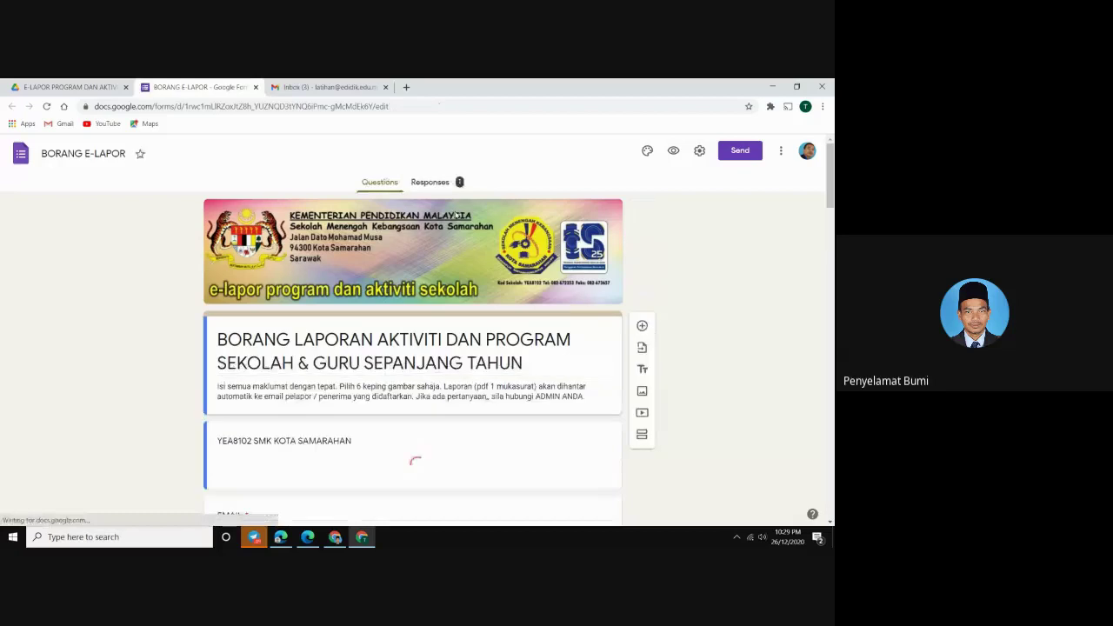
Preview the BORANG E-LAPOR form's respondent view and copy its viewform URL
{"action": "left_click", "coordinate": [672, 152]}
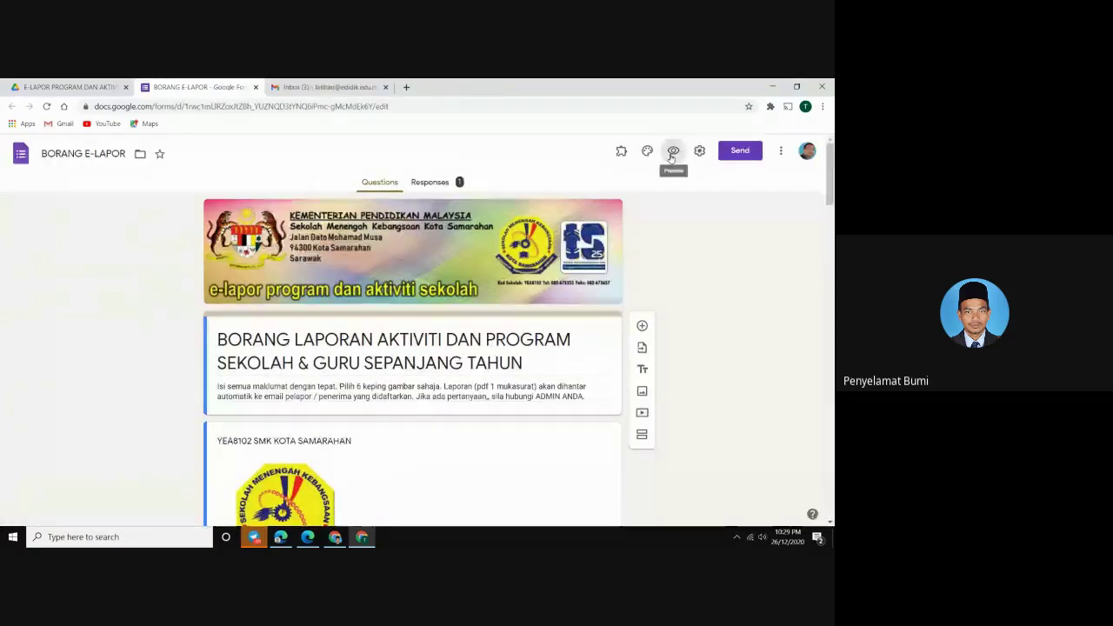
{"action": "left_click", "coordinate": [324, 106]}
{"action": "right_click", "coordinate": [325, 106]}
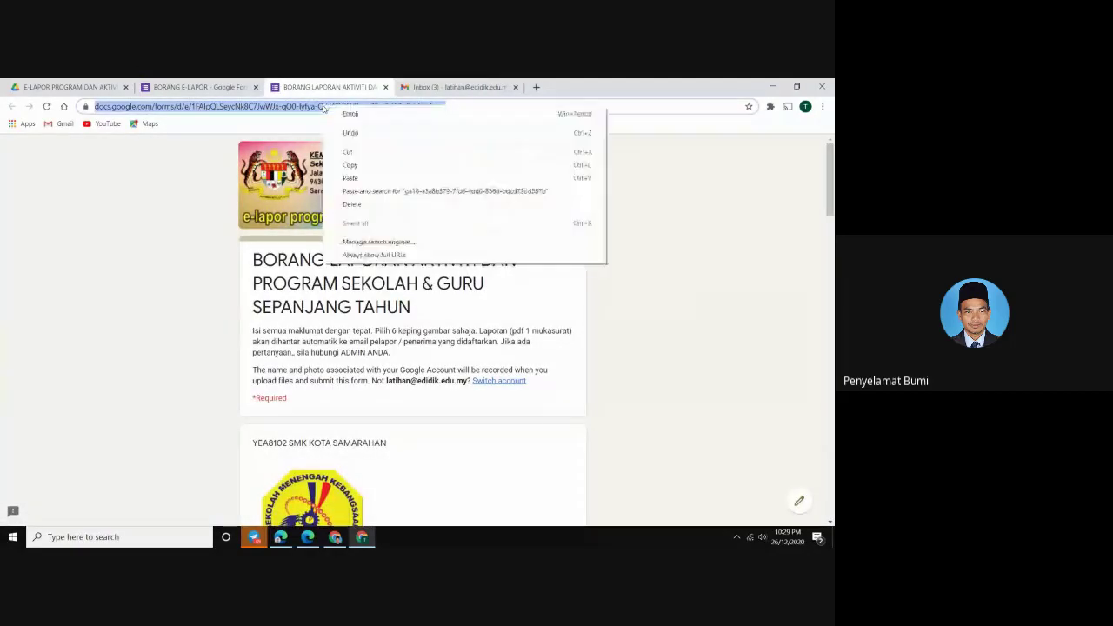
{"action": "left_click", "coordinate": [350, 166]}
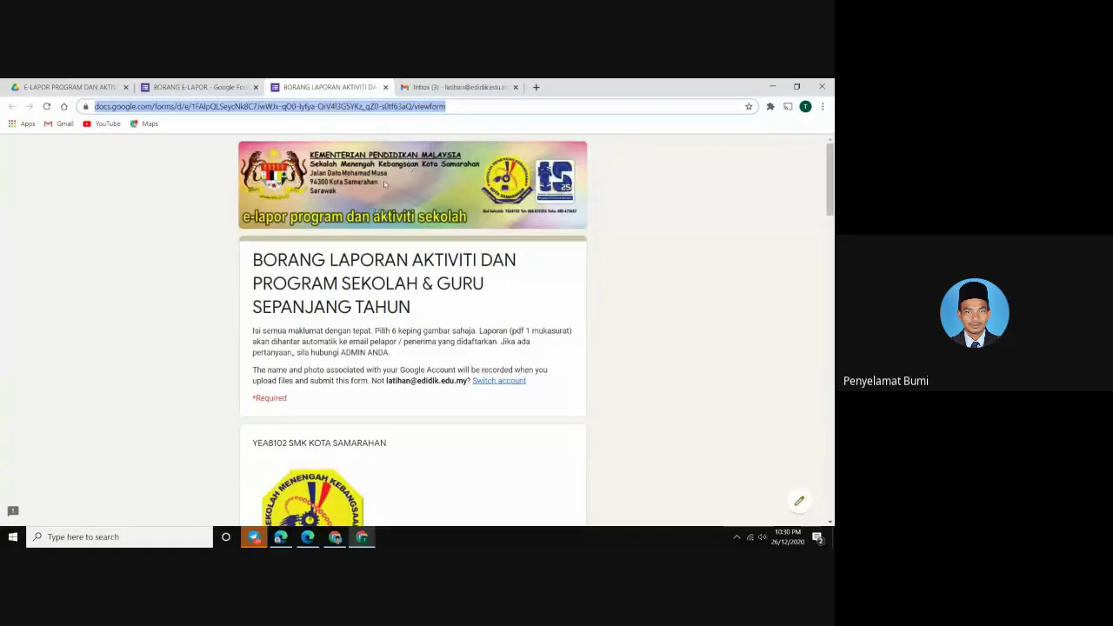
Load bit.ly in a new tab of the current Chrome window
{"action": "left_click", "coordinate": [535, 87]}
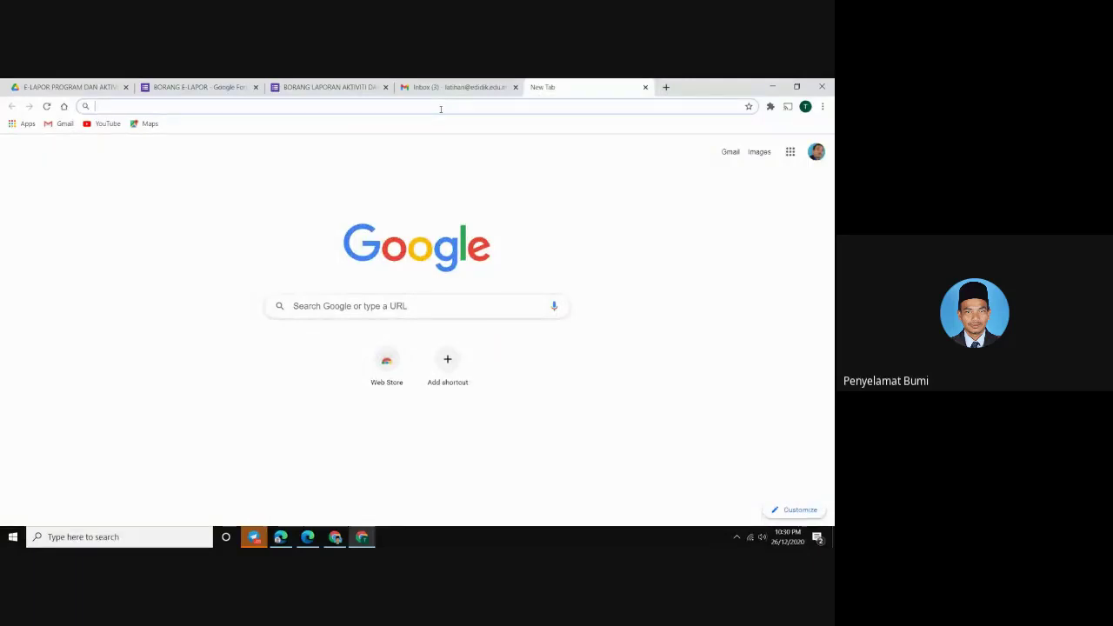
{"action": "type", "text": "BIL"}
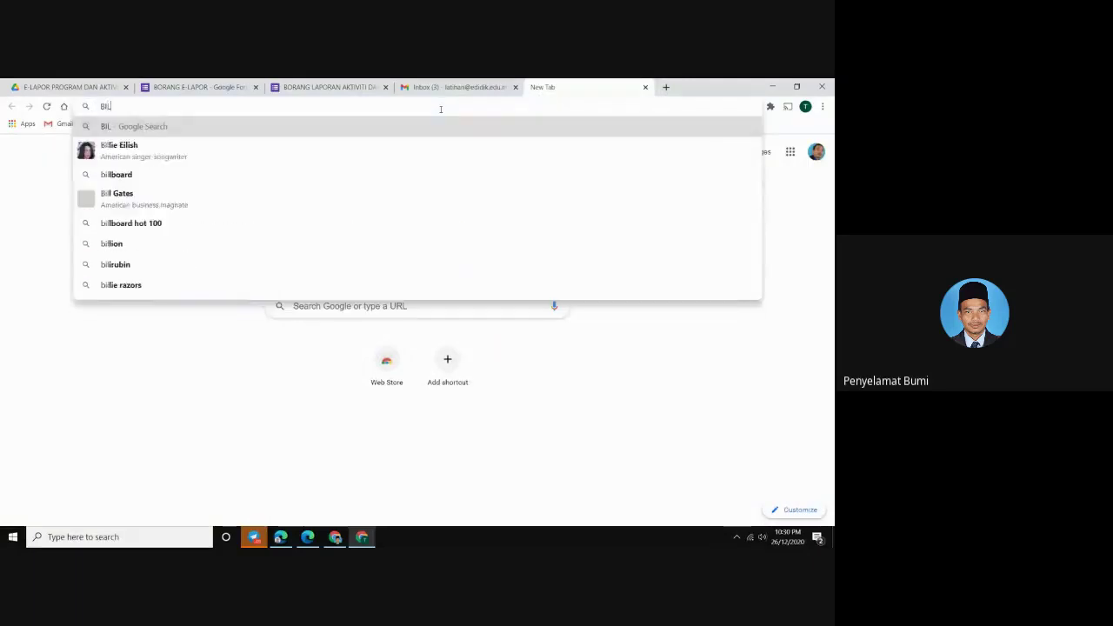
{"action": "key", "text": "BackSpace"}
{"action": "key", "text": "BackSpace"}
{"action": "key", "text": "BackSpace"}
{"action": "key", "text": "Escape"}
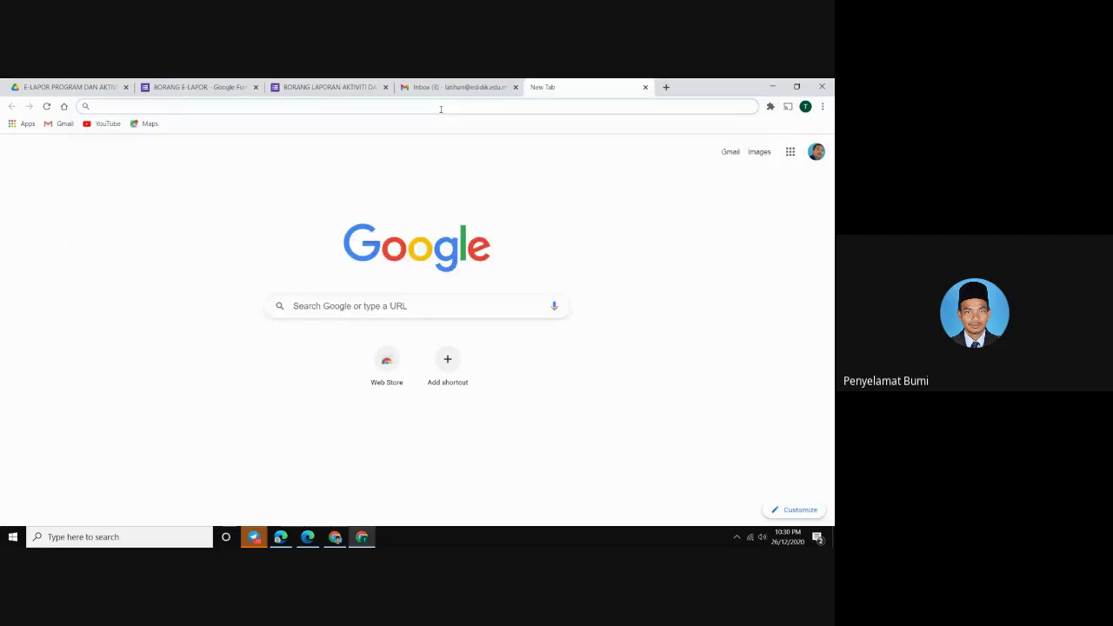
{"action": "type", "text": "BIL"}
{"action": "key", "text": "BackSpace"}
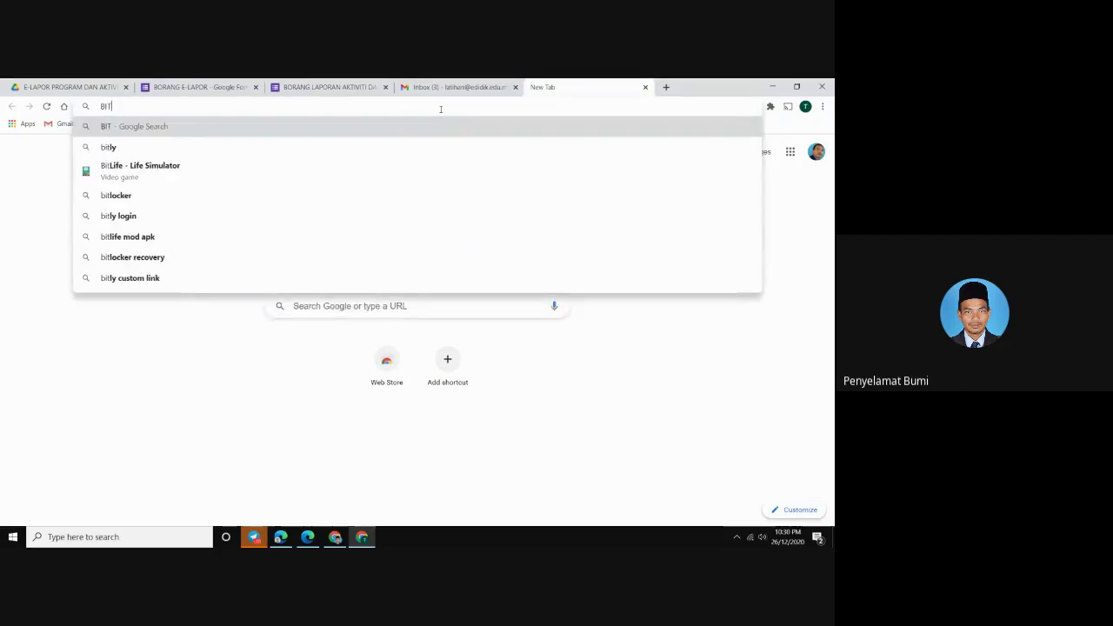
{"action": "type", "text": "T.LY"}
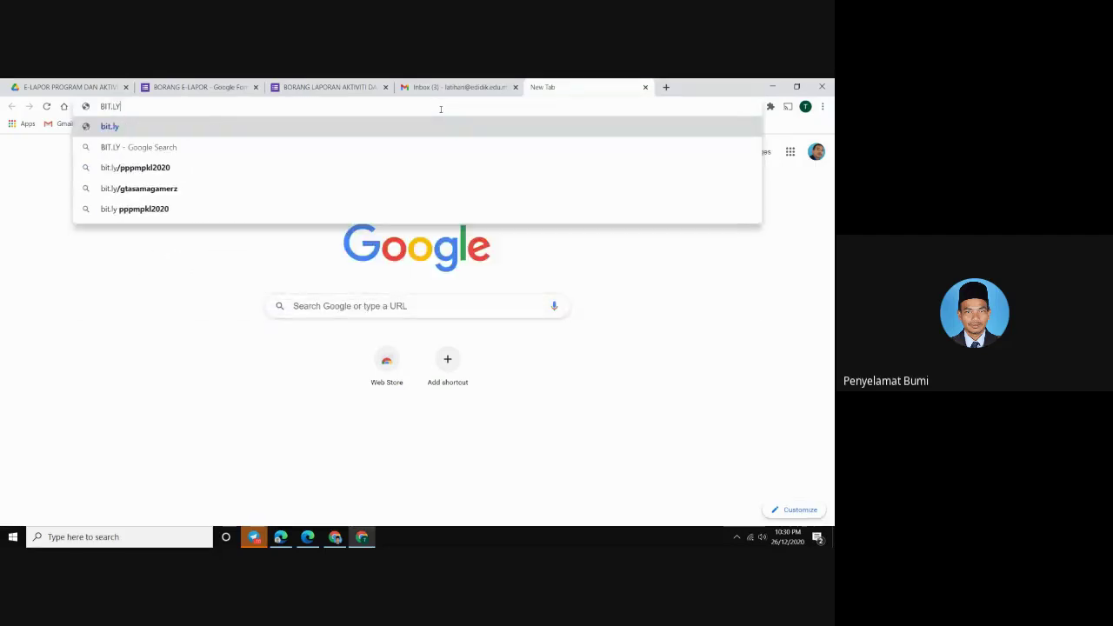
{"action": "key", "text": "Return"}
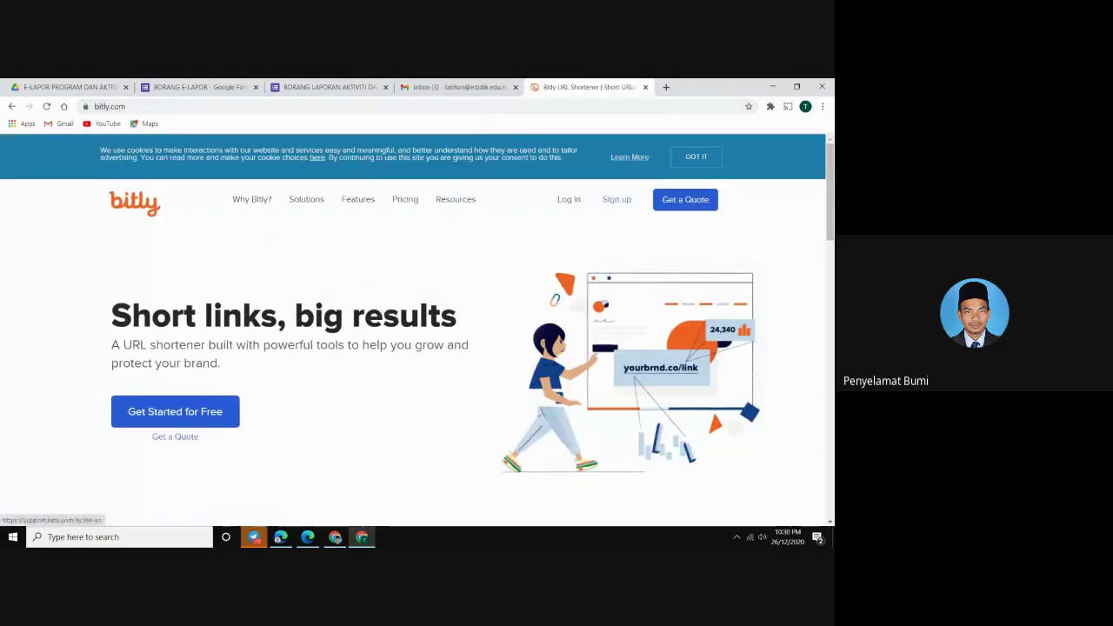
In the Chrome window signed in to Bitly, load bit.ly in a new tab to reach the dashboard
{"action": "left_click", "coordinate": [334, 536]}
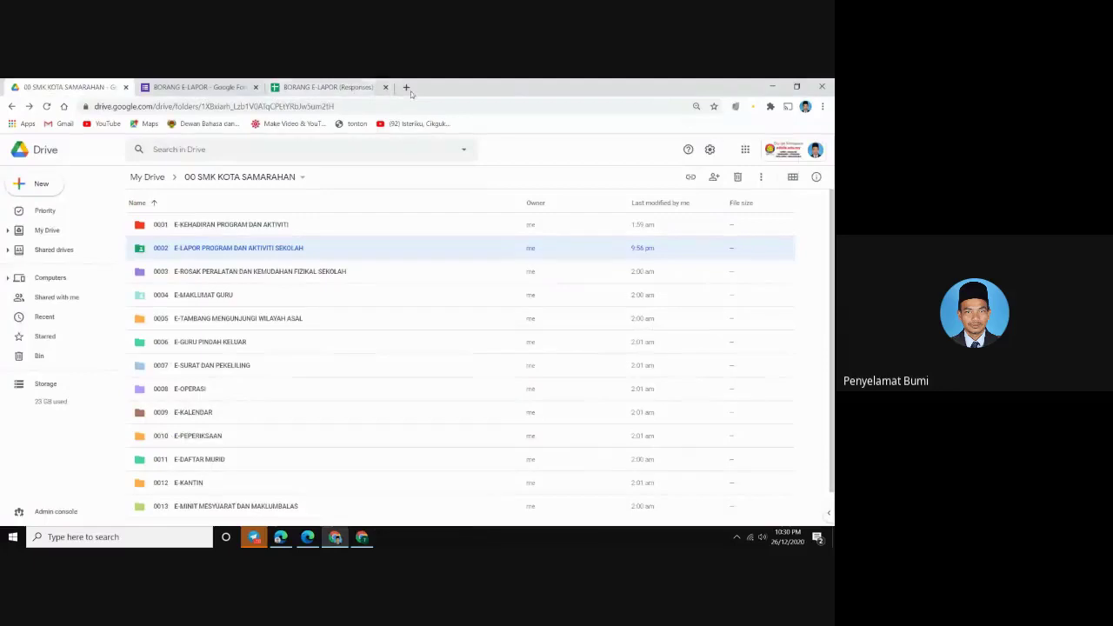
{"action": "left_click", "coordinate": [406, 87]}
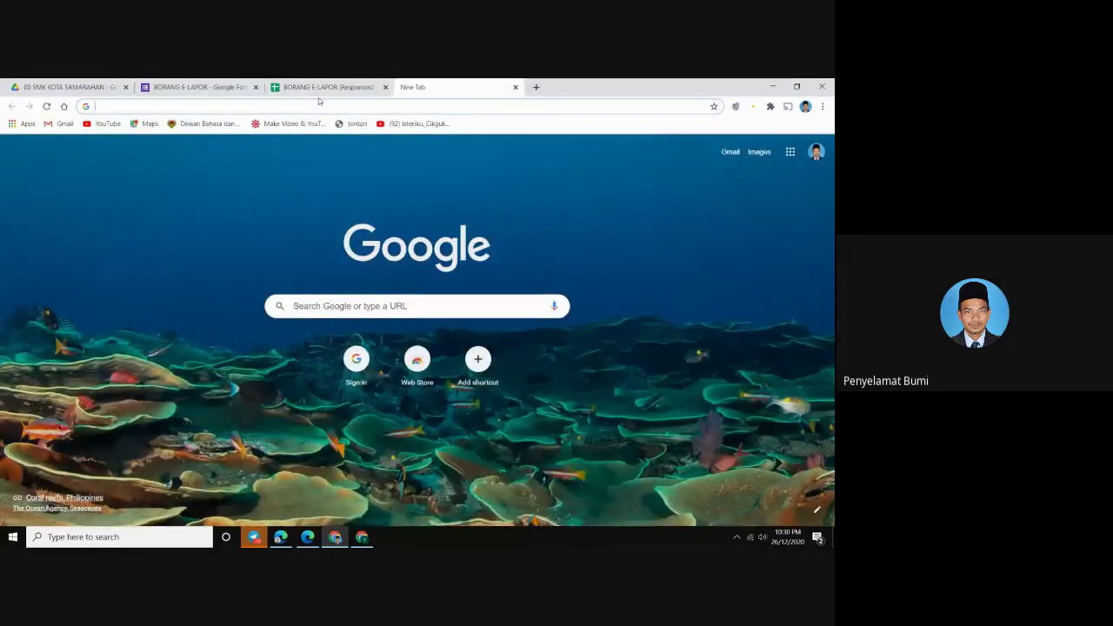
{"action": "type", "text": "BIL"}
{"action": "key", "text": "BackSpace"}
{"action": "type", "text": "t.ly"}
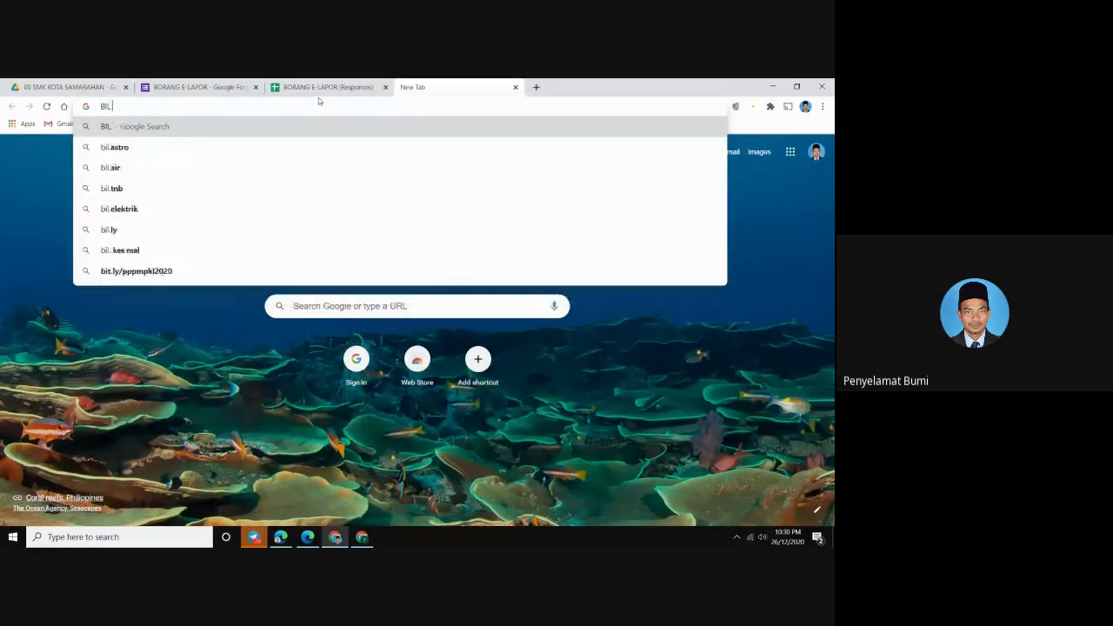
{"action": "key", "text": "Return"}
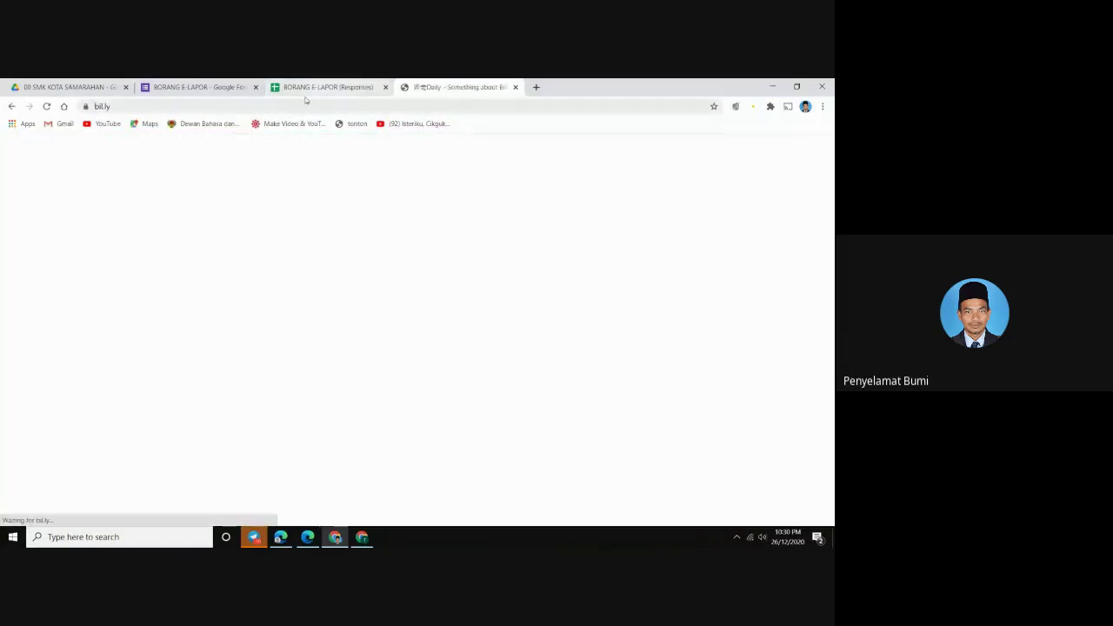
{"action": "left_click", "coordinate": [146, 107]}
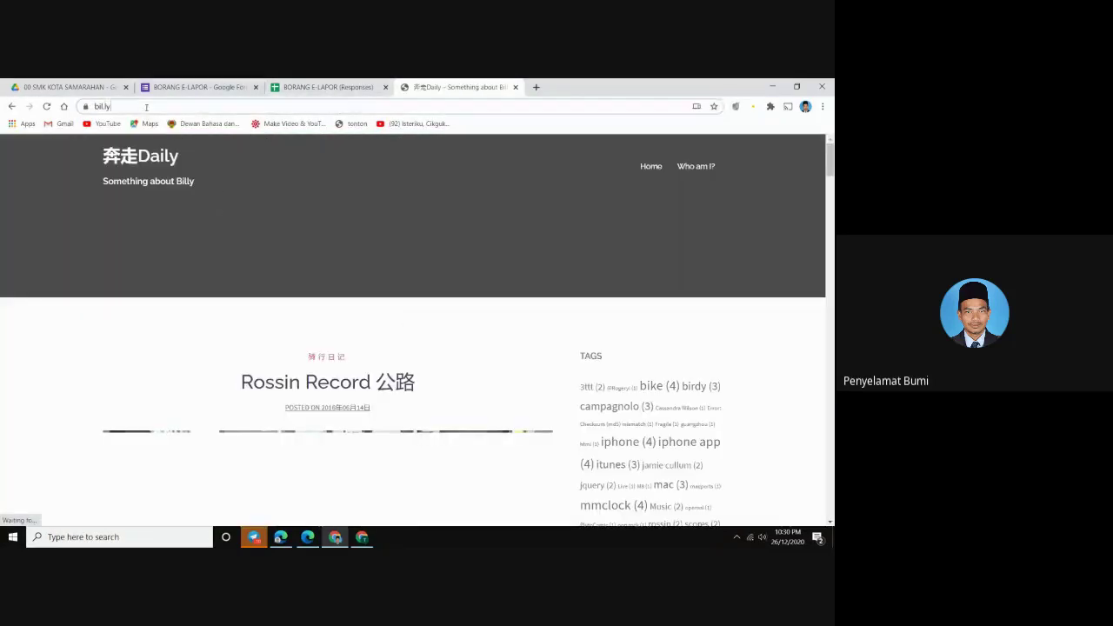
{"action": "type", "text": "BIT"}
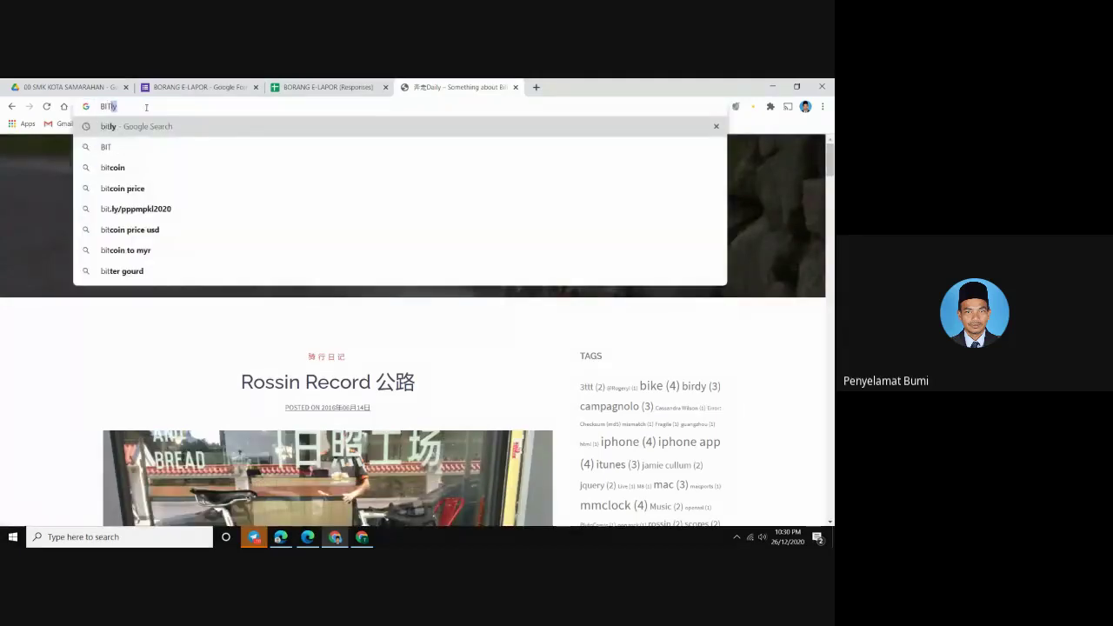
{"action": "type", "text": ".ly"}
{"action": "key", "text": "Return"}
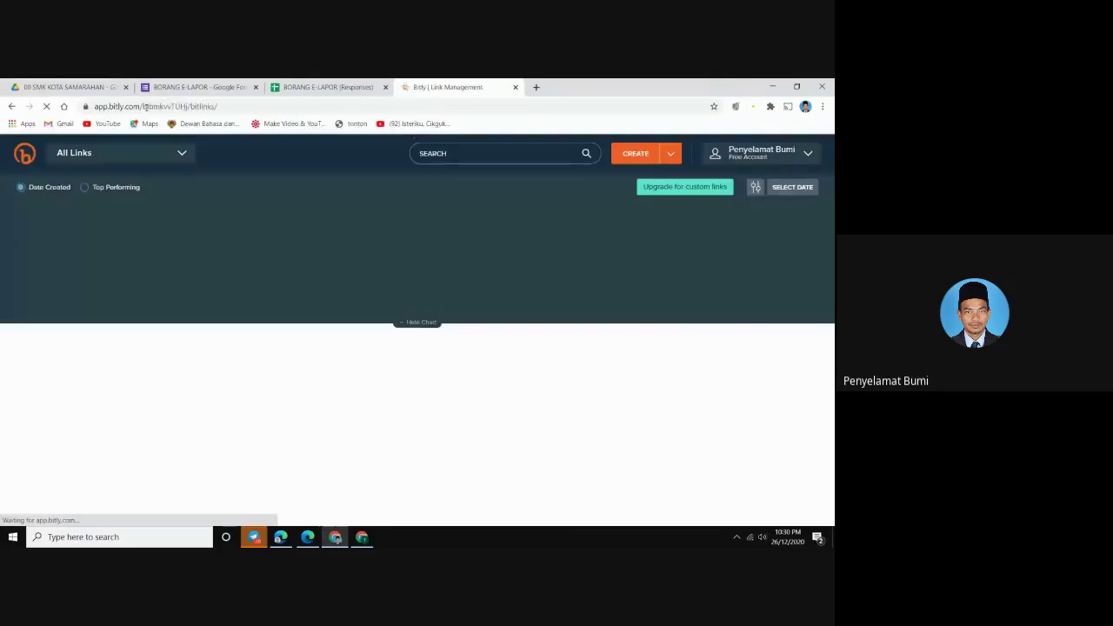
Create a Bitly short link from the pasted Google Forms URL
{"action": "left_click", "coordinate": [637, 158]}
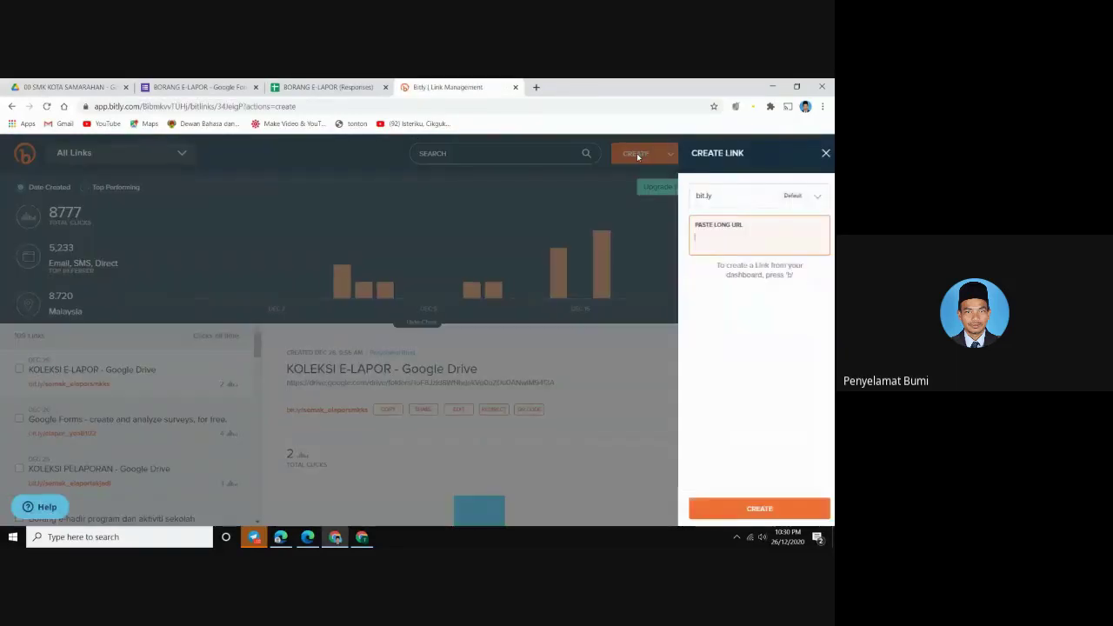
{"action": "right_click", "coordinate": [697, 241]}
{"action": "left_click", "coordinate": [723, 323]}
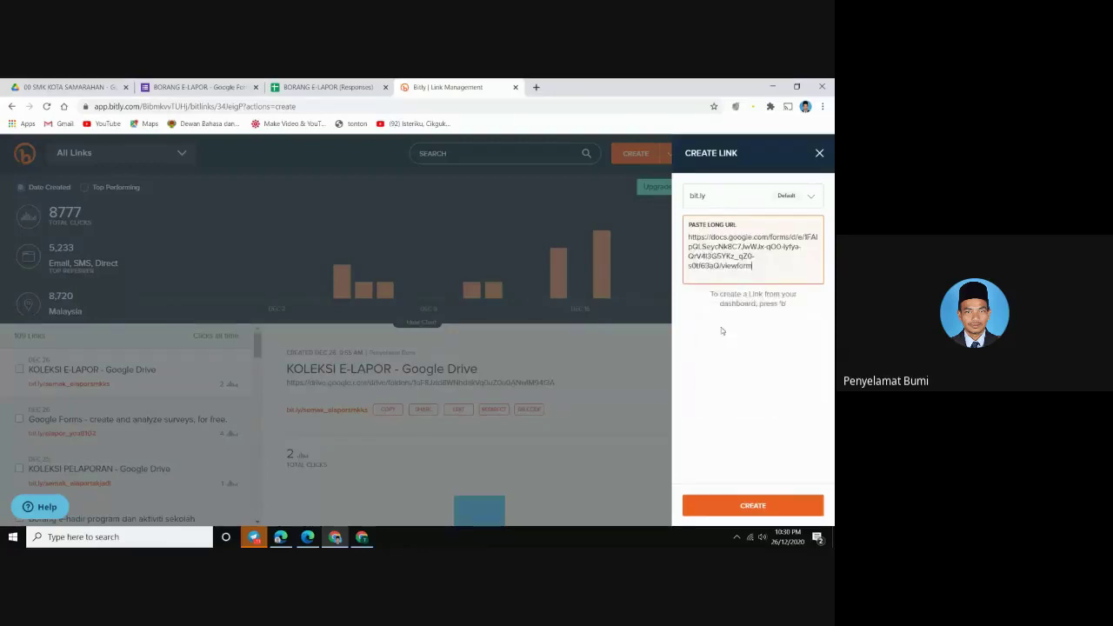
{"action": "left_click", "coordinate": [714, 505]}
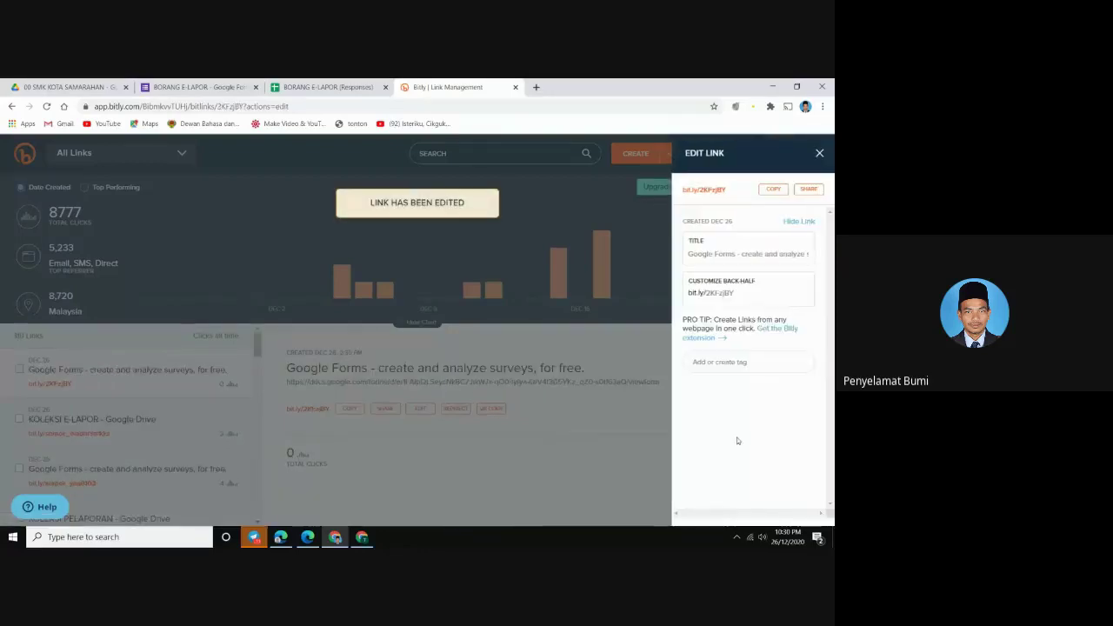
Change the short link's back-half to elaporsekolahsaya and save it
{"action": "left_click", "coordinate": [745, 296]}
{"action": "key", "text": "BackSpace"}
{"action": "key", "text": "BackSpace"}
{"action": "key", "text": "BackSpace"}
{"action": "key", "text": "BackSpace"}
{"action": "key", "text": "BackSpace"}
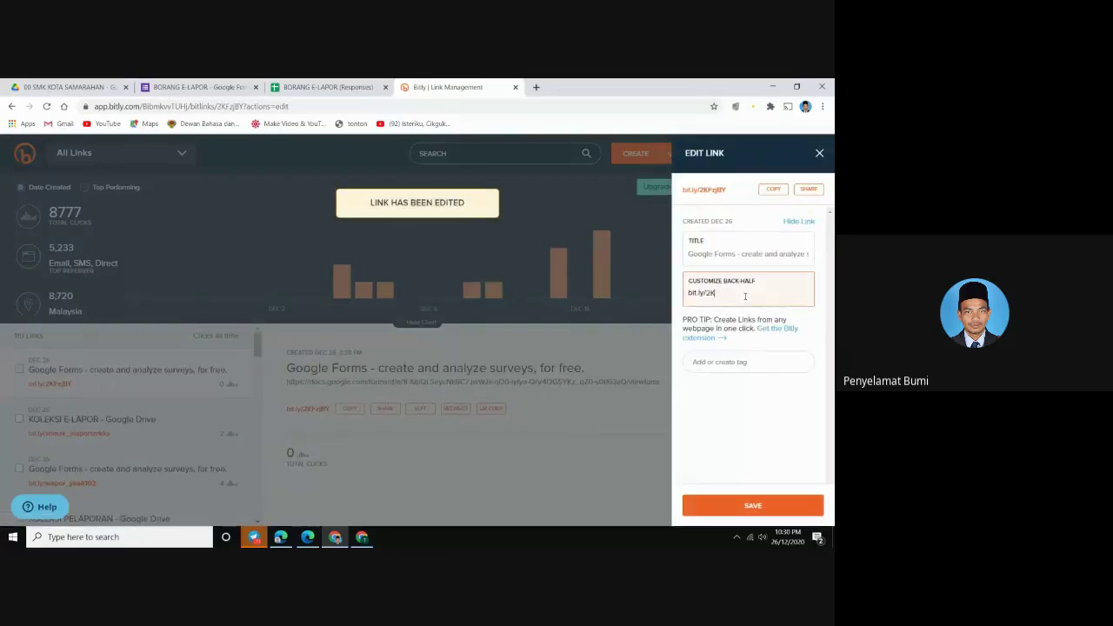
{"action": "key", "text": "BackSpace"}
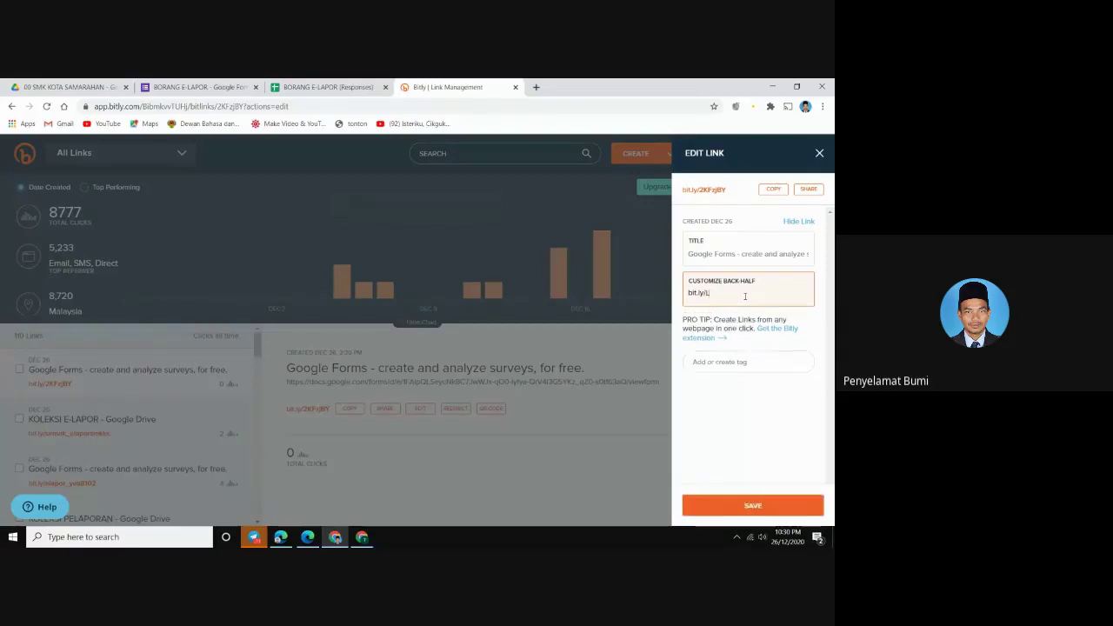
{"action": "type", "text": "LA"}
{"action": "key", "text": "BackSpace"}
{"action": "key", "text": "BackSpace"}
{"action": "key", "text": "Caps_Lock"}
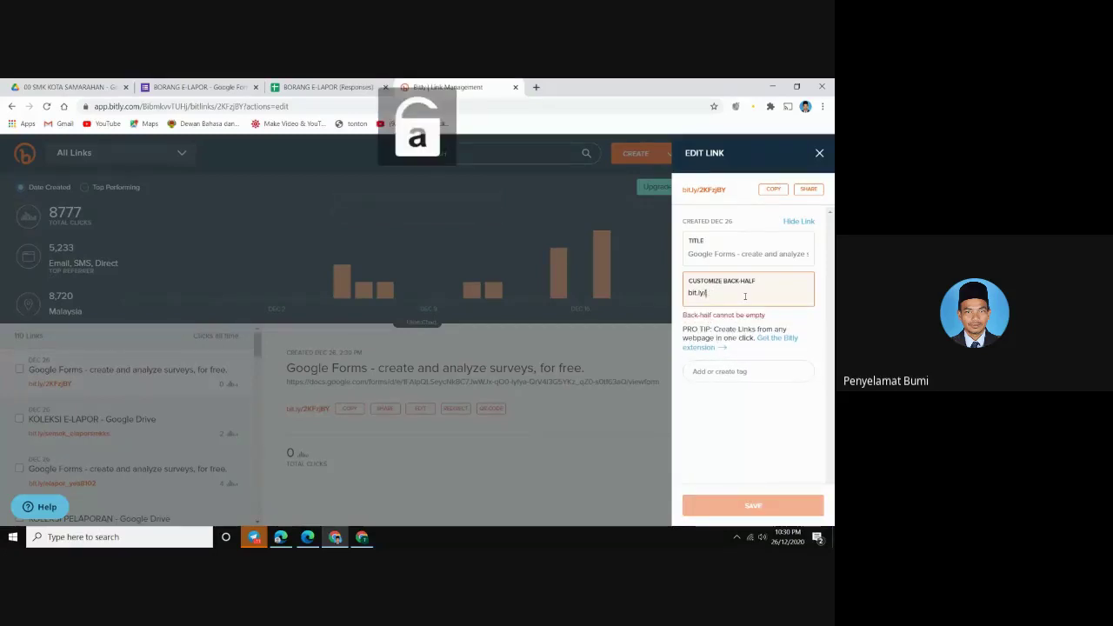
{"action": "type", "text": "elapor"}
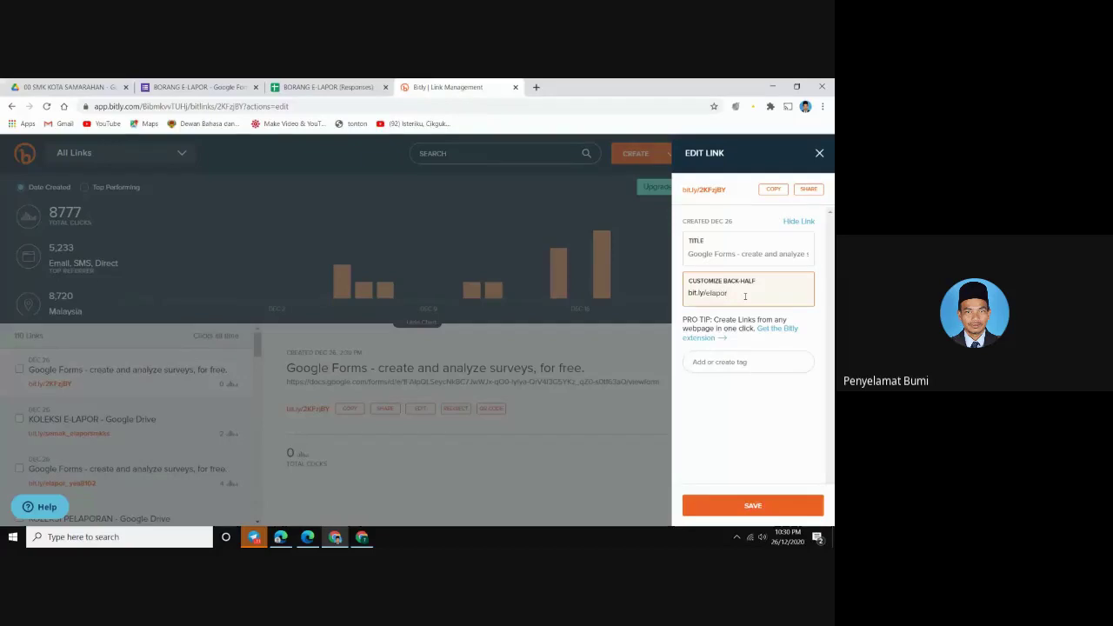
{"action": "type", "text": "sekolahsaya"}
{"action": "left_click", "coordinate": [744, 507]}
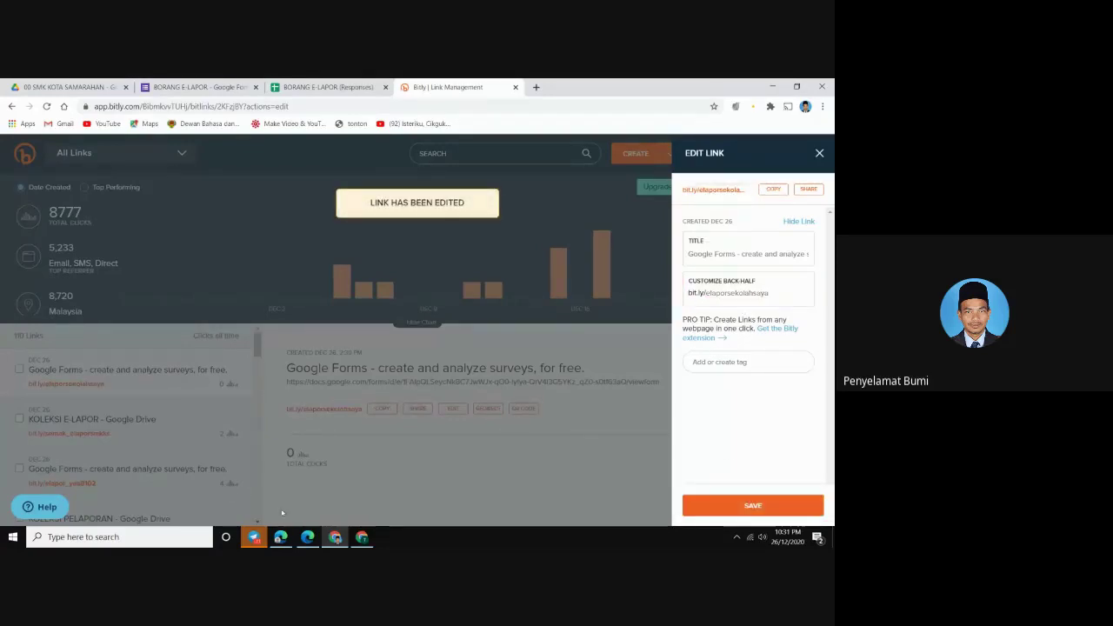
{"action": "left_click", "coordinate": [307, 536]}
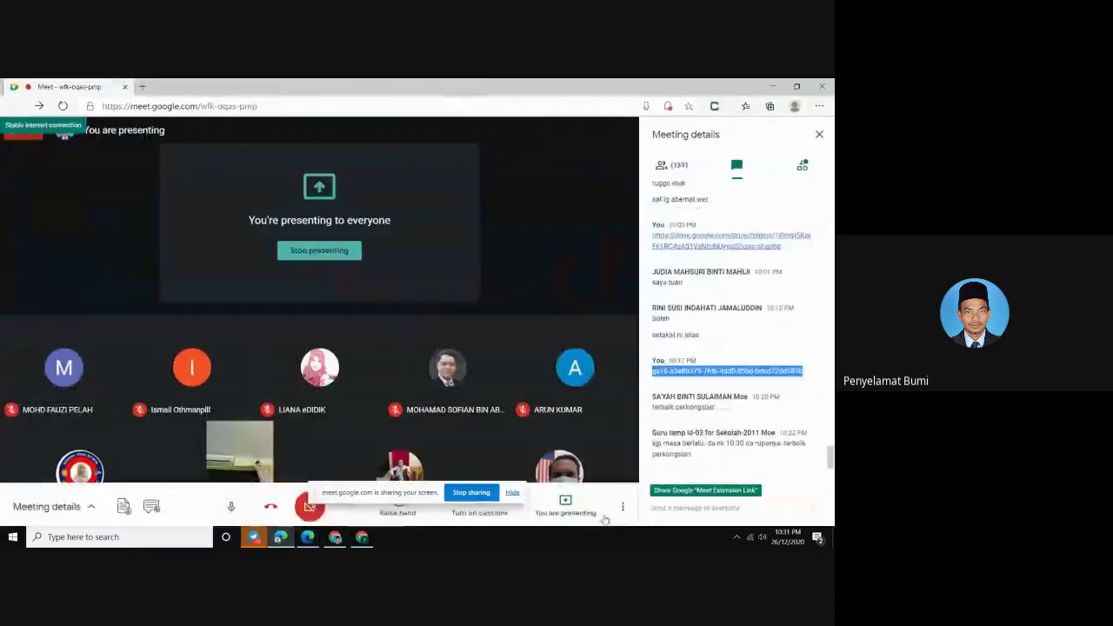
Paste and send bit.ly/elaporsekolahsaya in the Meet chat
{"action": "left_click", "coordinate": [667, 510]}
{"action": "right_click", "coordinate": [668, 511]}
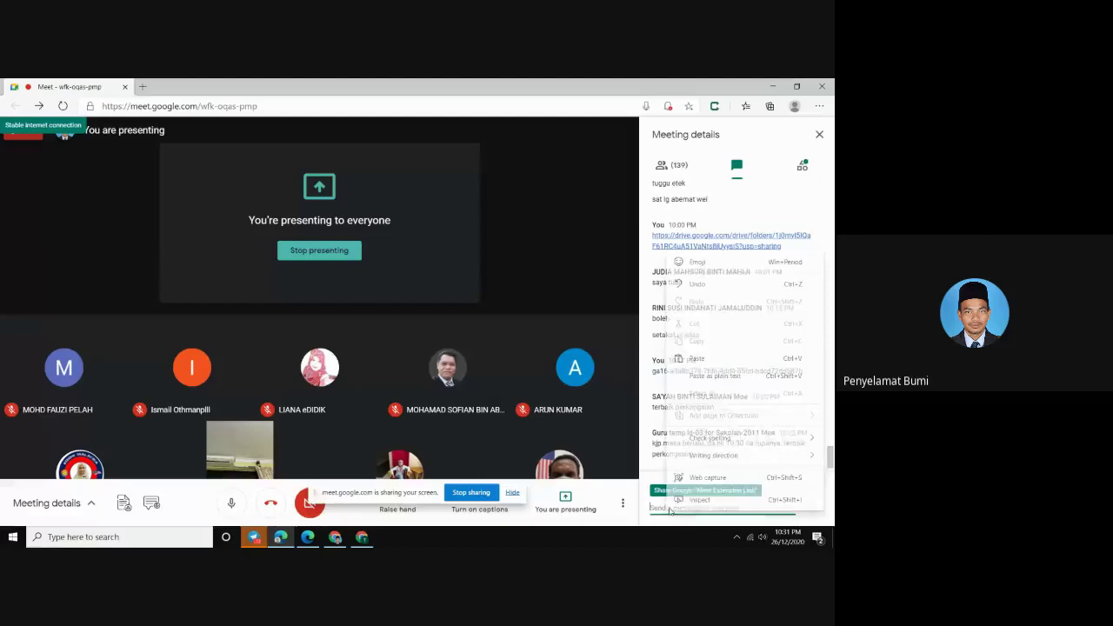
{"action": "left_click", "coordinate": [696, 359]}
{"action": "left_click", "coordinate": [815, 507]}
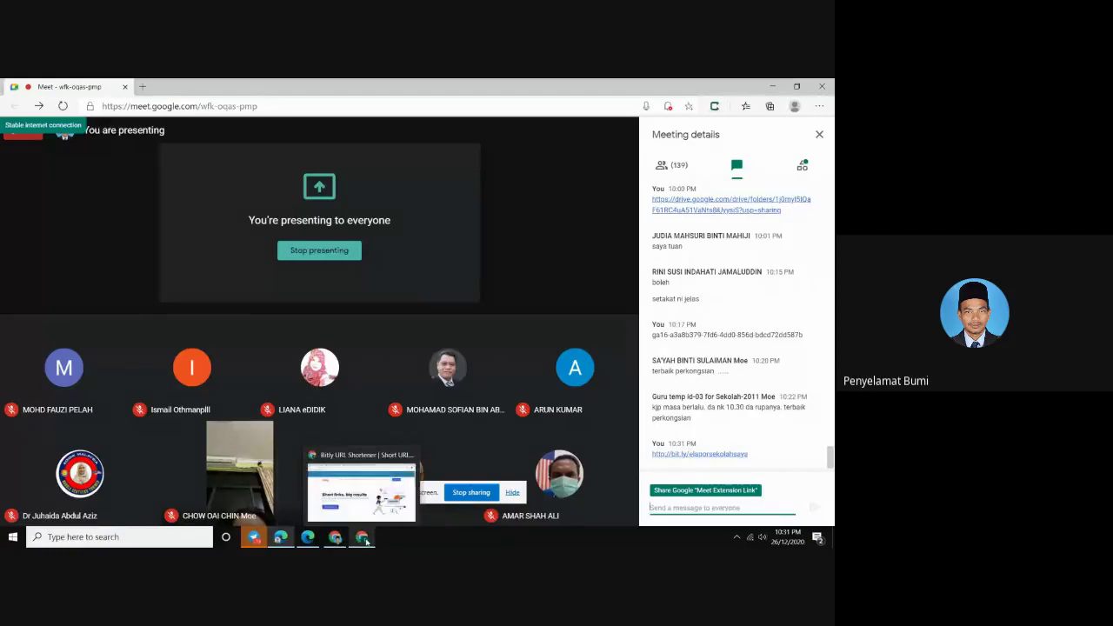
{"action": "left_click", "coordinate": [364, 539]}
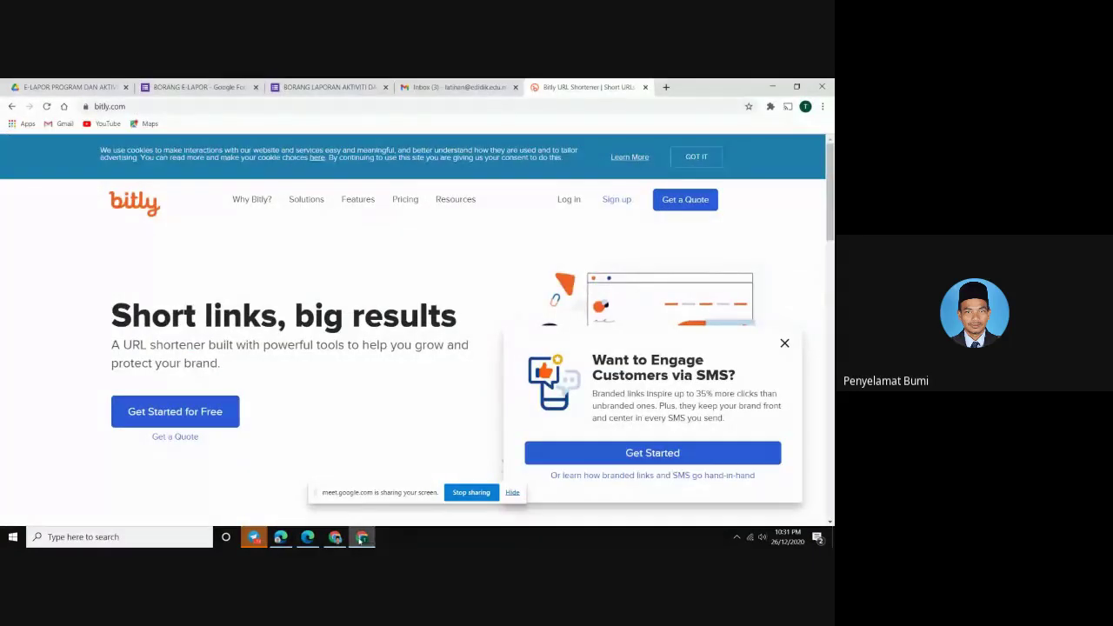
Share the SIMPAN DATA ELAPOR folder as Anyone with the link (Viewer) and copy its link
{"action": "left_click", "coordinate": [61, 87]}
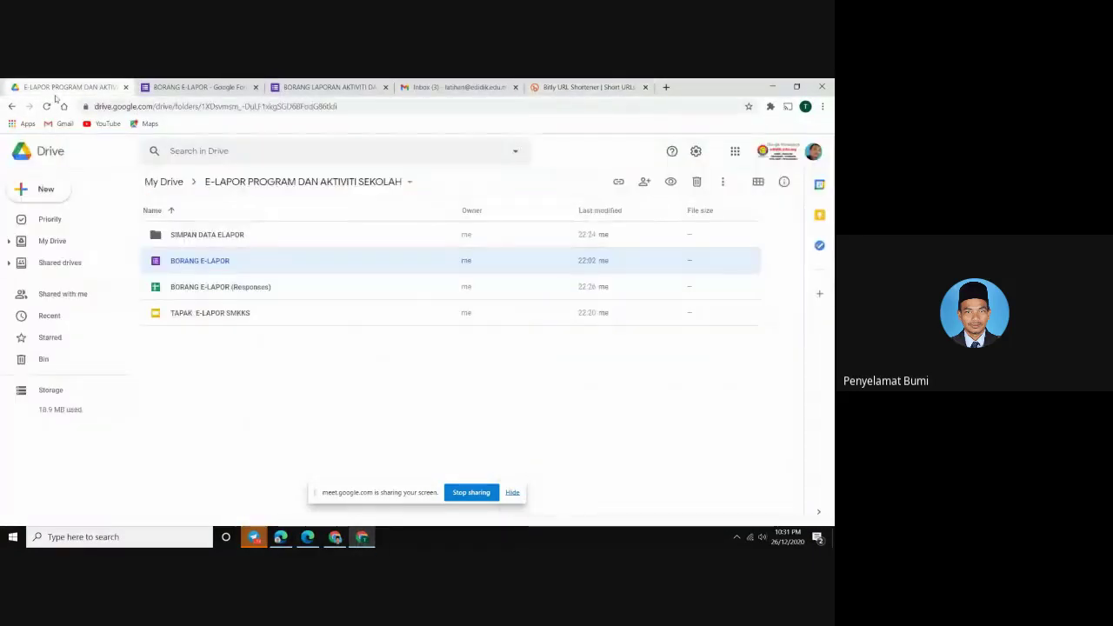
{"action": "left_click", "coordinate": [194, 235]}
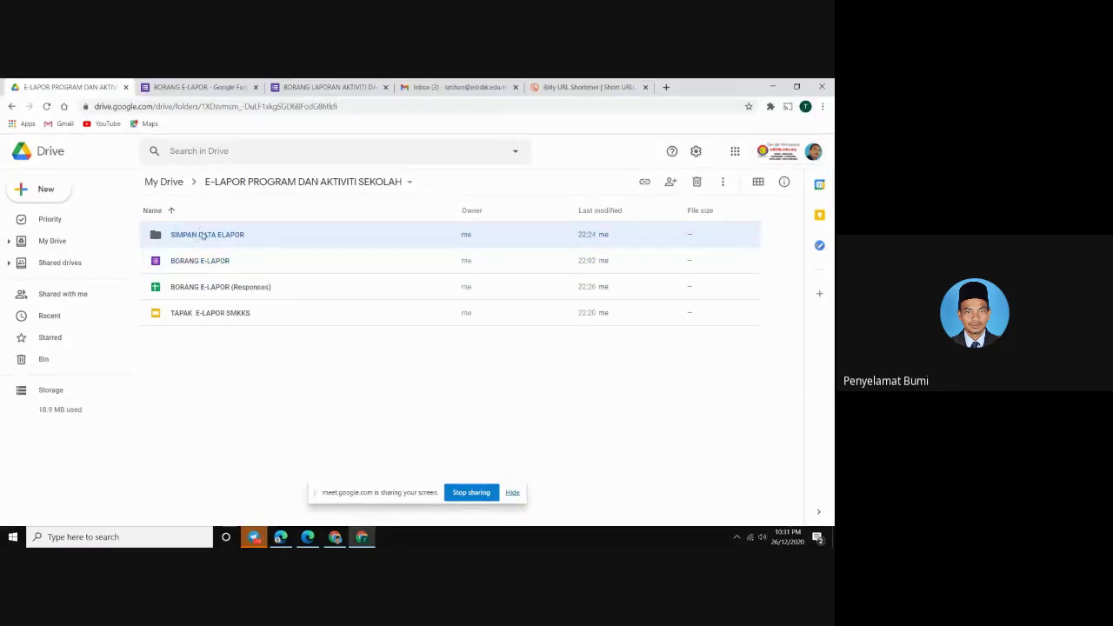
{"action": "right_click", "coordinate": [201, 235]}
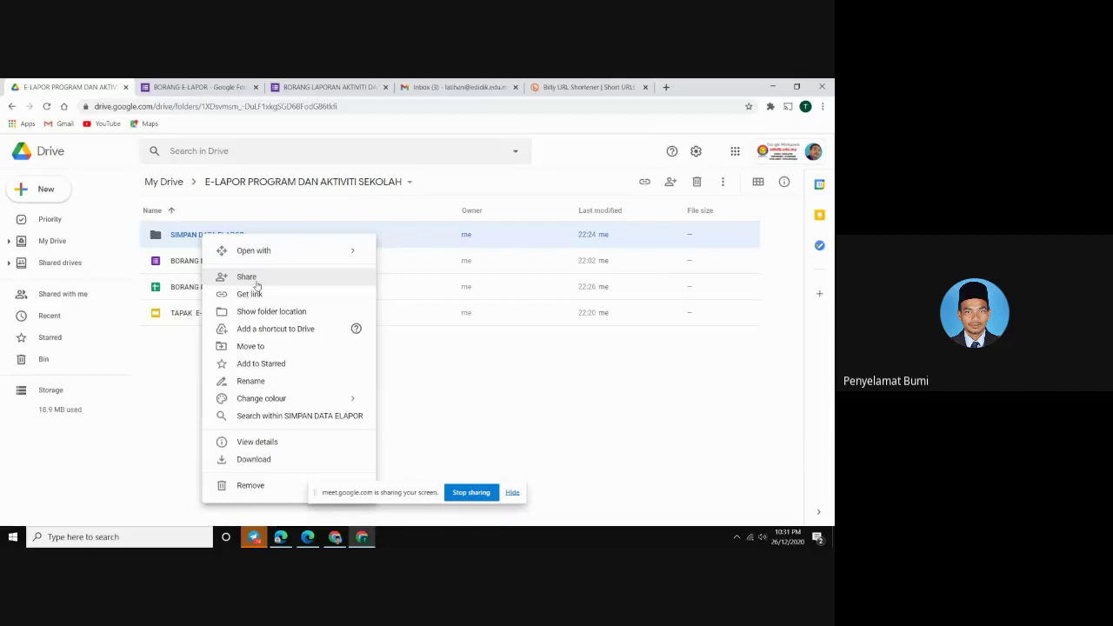
{"action": "left_click", "coordinate": [256, 292]}
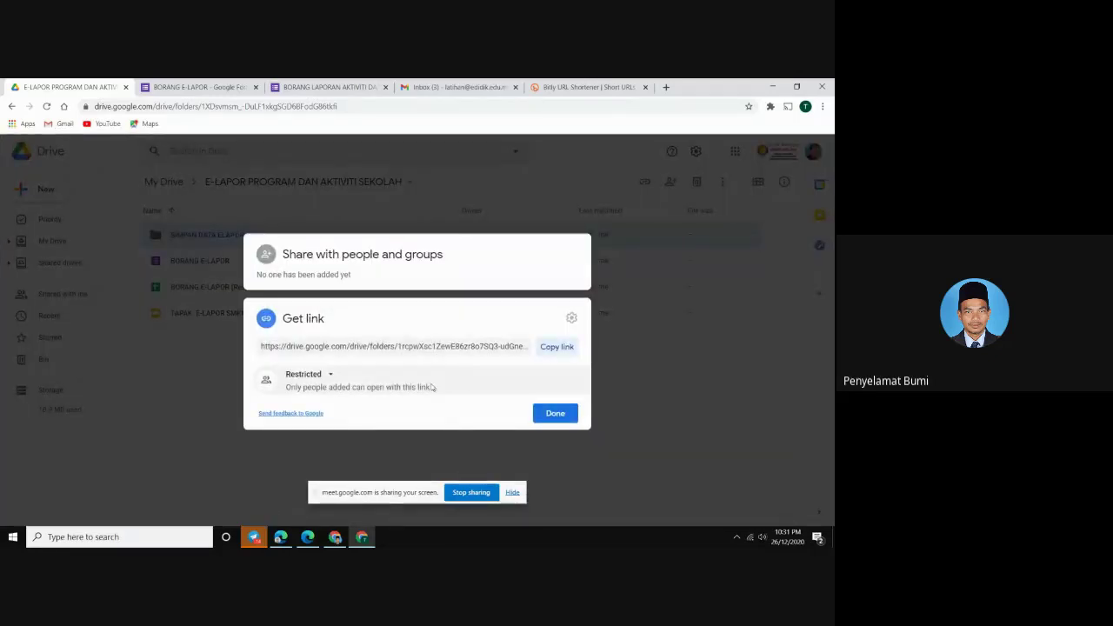
{"action": "left_click", "coordinate": [306, 375]}
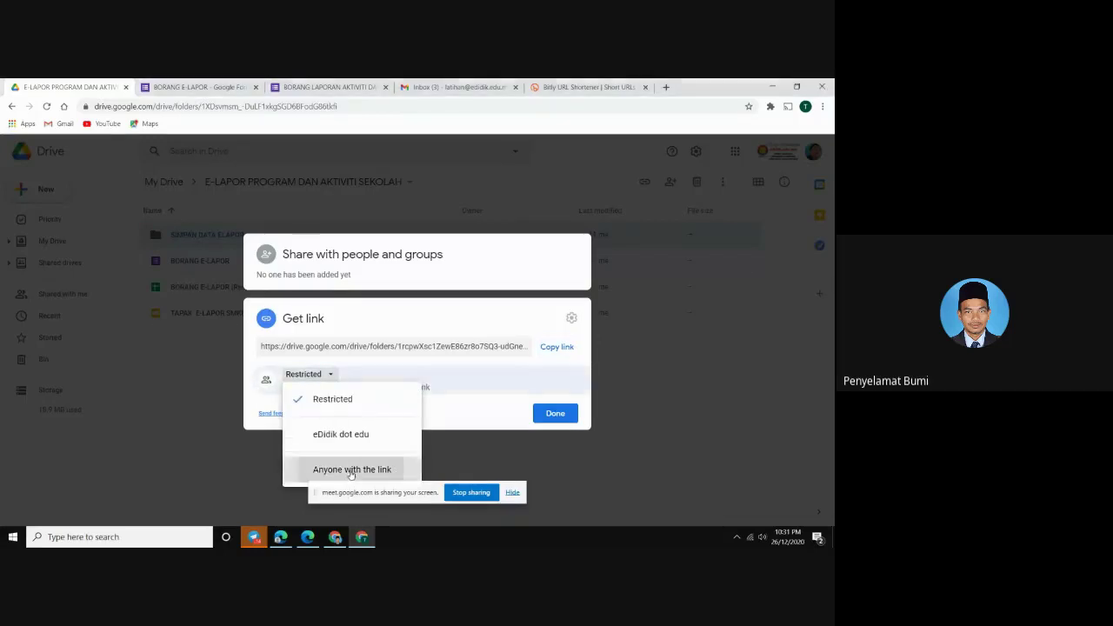
{"action": "left_click", "coordinate": [351, 469]}
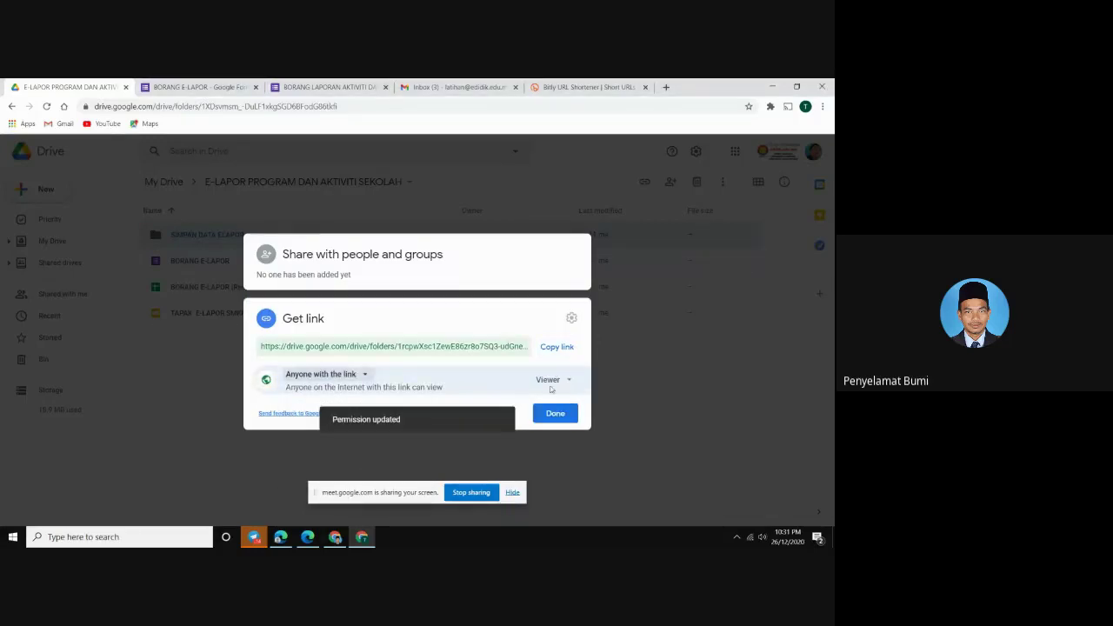
{"action": "left_click", "coordinate": [553, 383]}
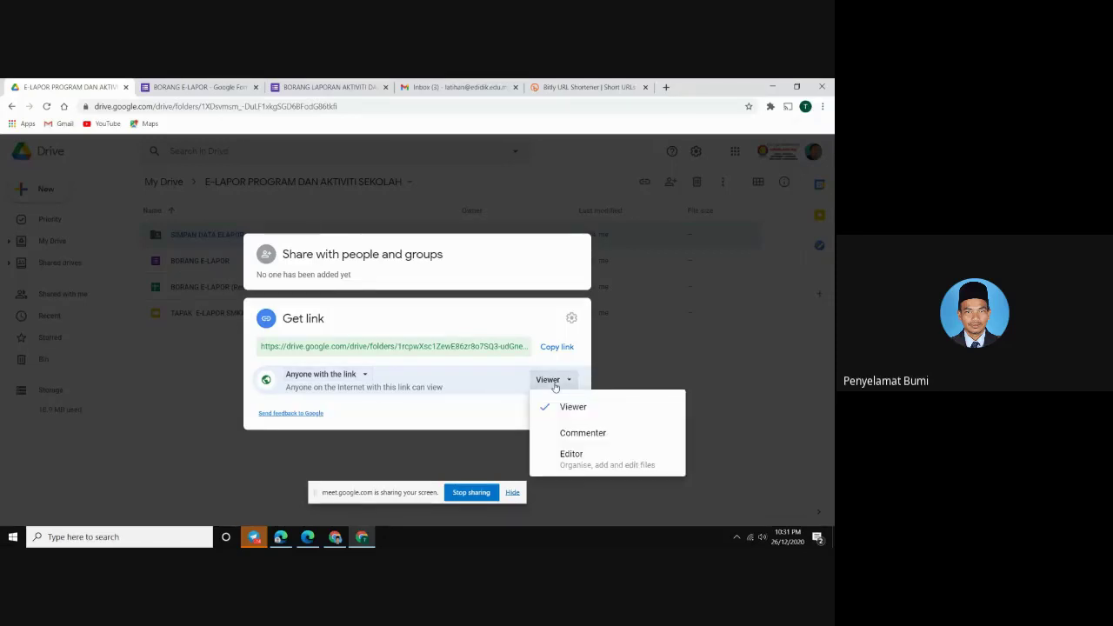
{"action": "left_click", "coordinate": [556, 406]}
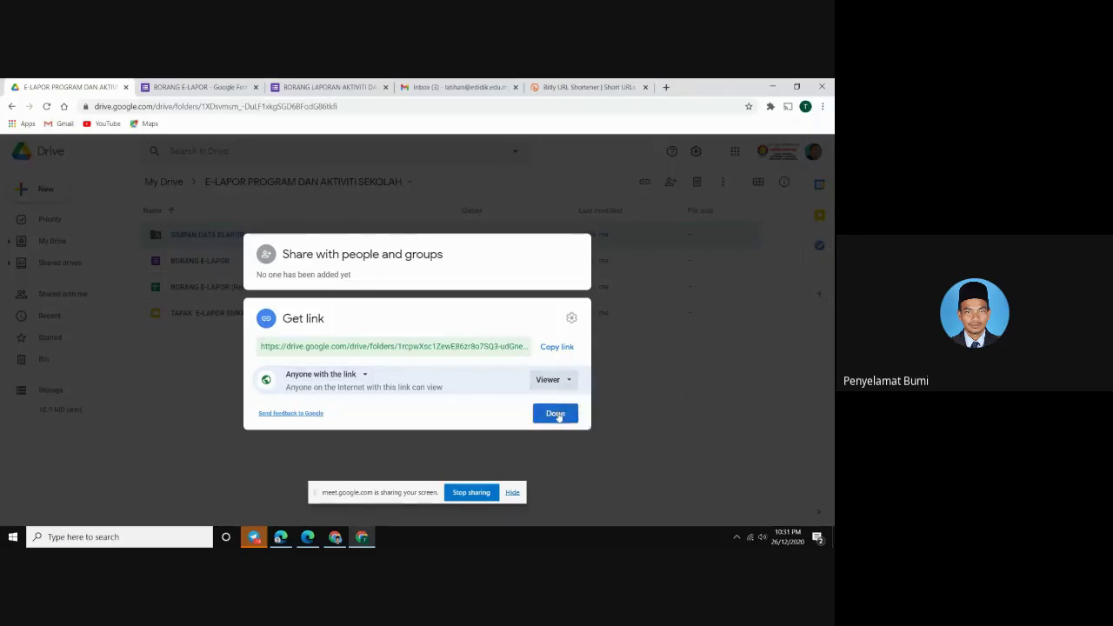
{"action": "left_click", "coordinate": [556, 348]}
{"action": "left_click", "coordinate": [584, 87]}
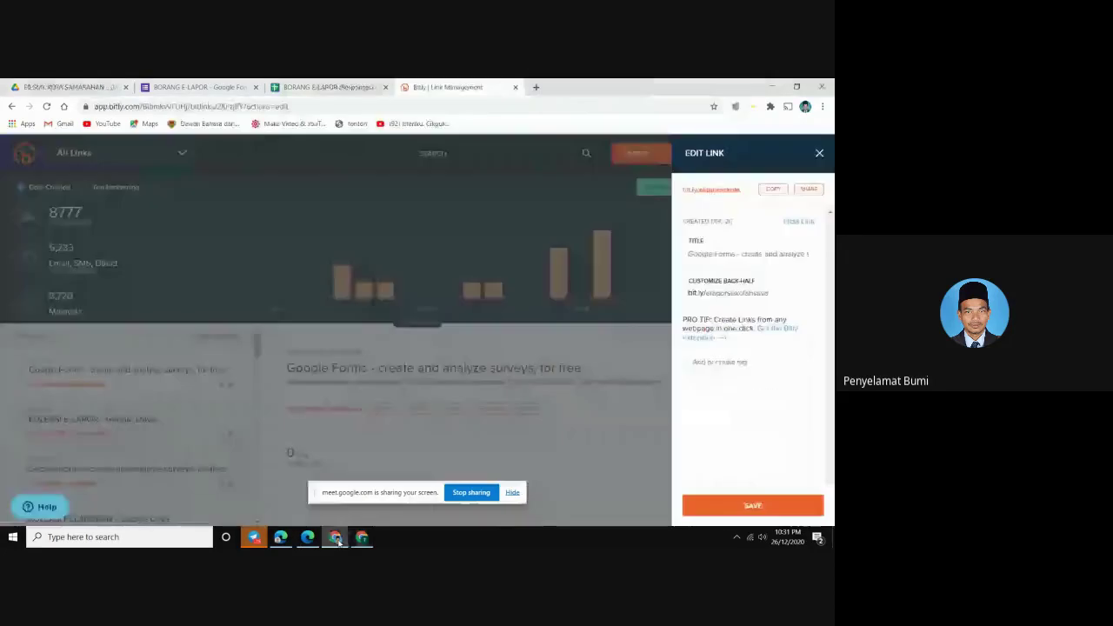
In Bitly, create a new short link from the pasted SIMPAN DATA ELAPOR Drive folder address
{"action": "left_click", "coordinate": [335, 536]}
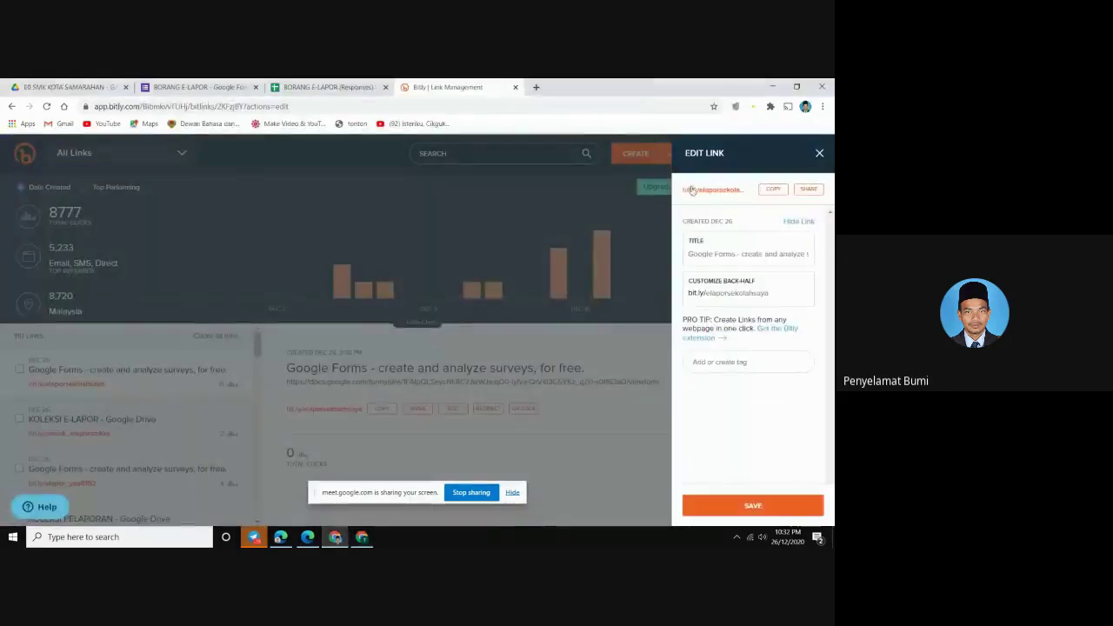
{"action": "left_click", "coordinate": [819, 155]}
{"action": "left_click", "coordinate": [640, 157]}
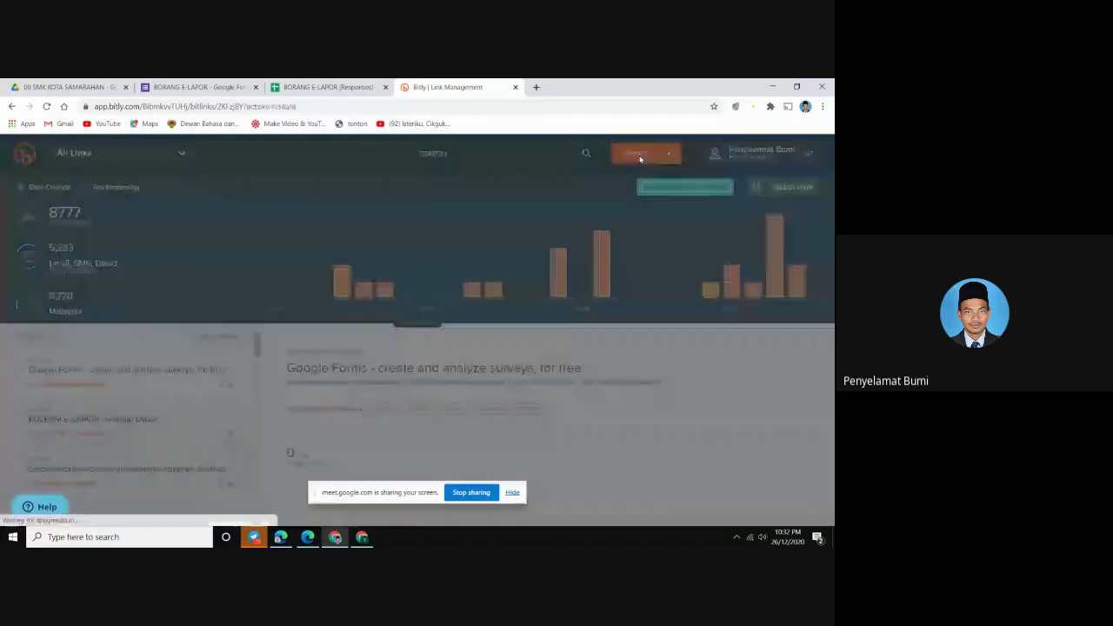
{"action": "right_click", "coordinate": [696, 245]}
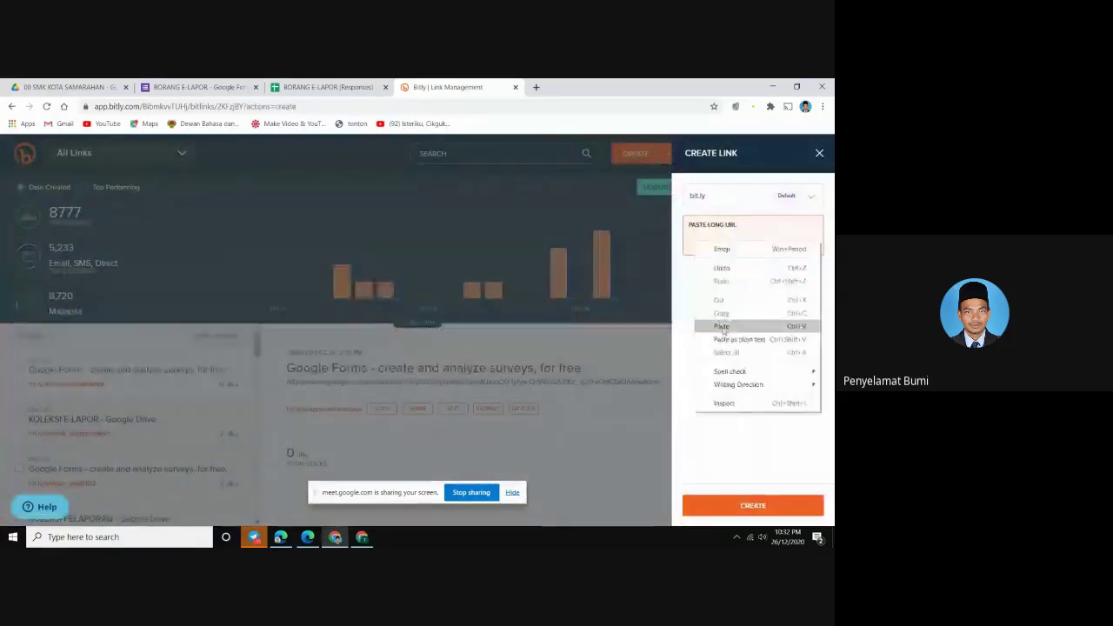
{"action": "left_click", "coordinate": [722, 326]}
{"action": "left_click", "coordinate": [721, 505]}
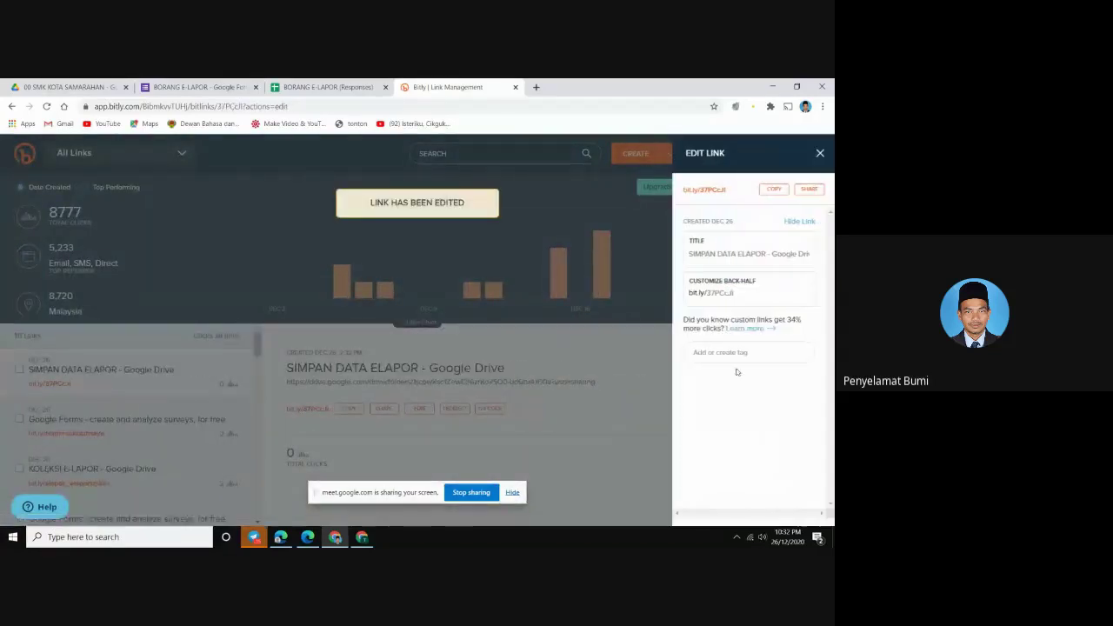
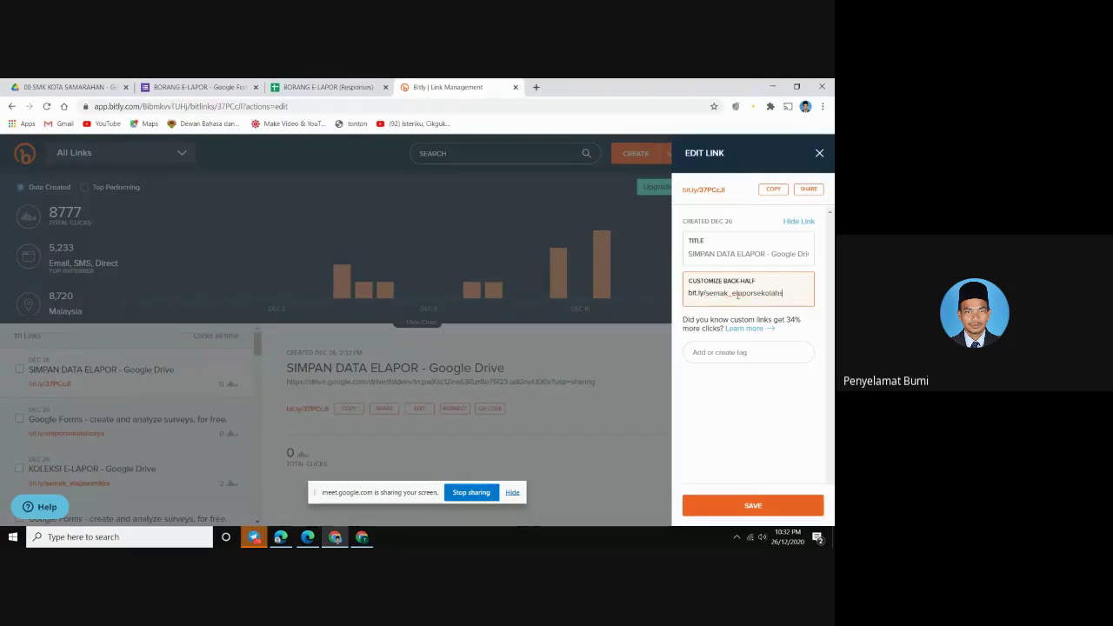
{"action": "left_click", "coordinate": [744, 507]}
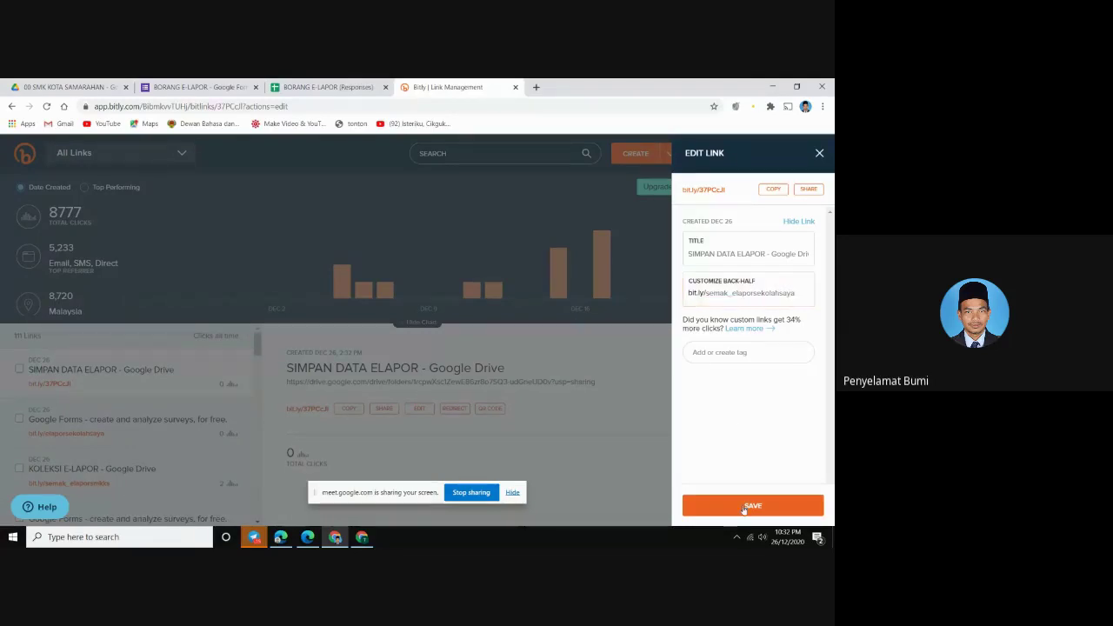
{"action": "left_click", "coordinate": [773, 189]}
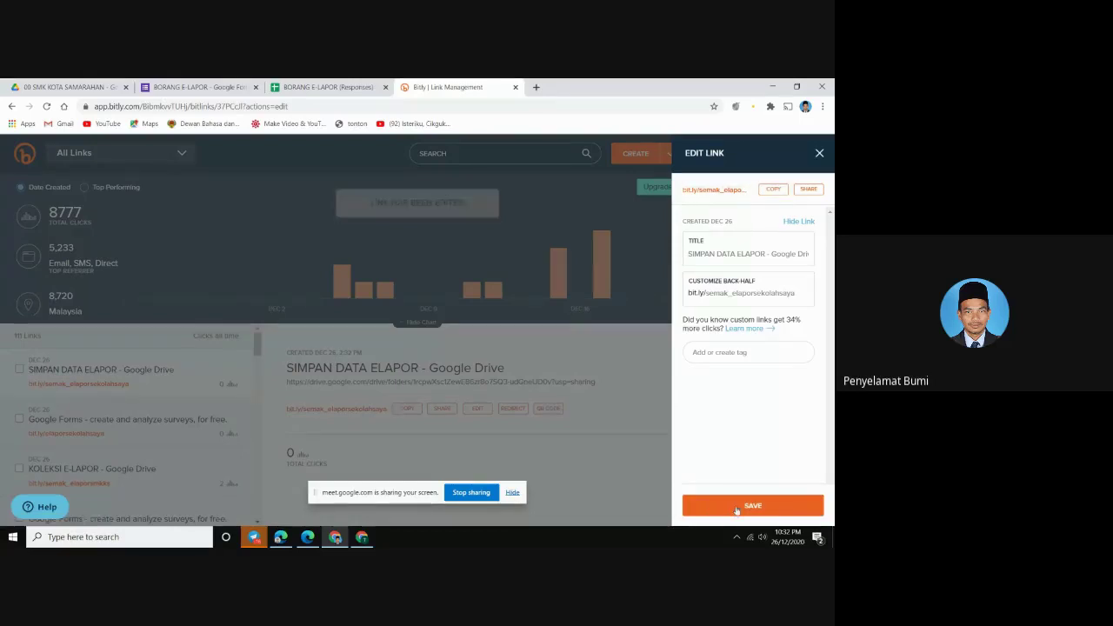
{"action": "left_click", "coordinate": [735, 506]}
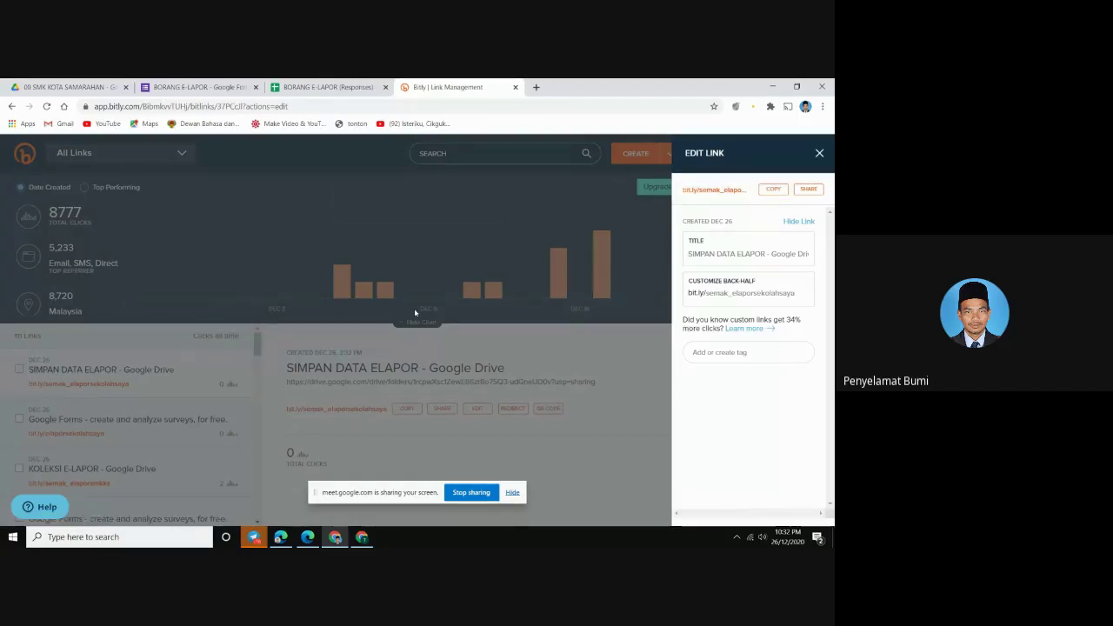
{"action": "left_click", "coordinate": [311, 543]}
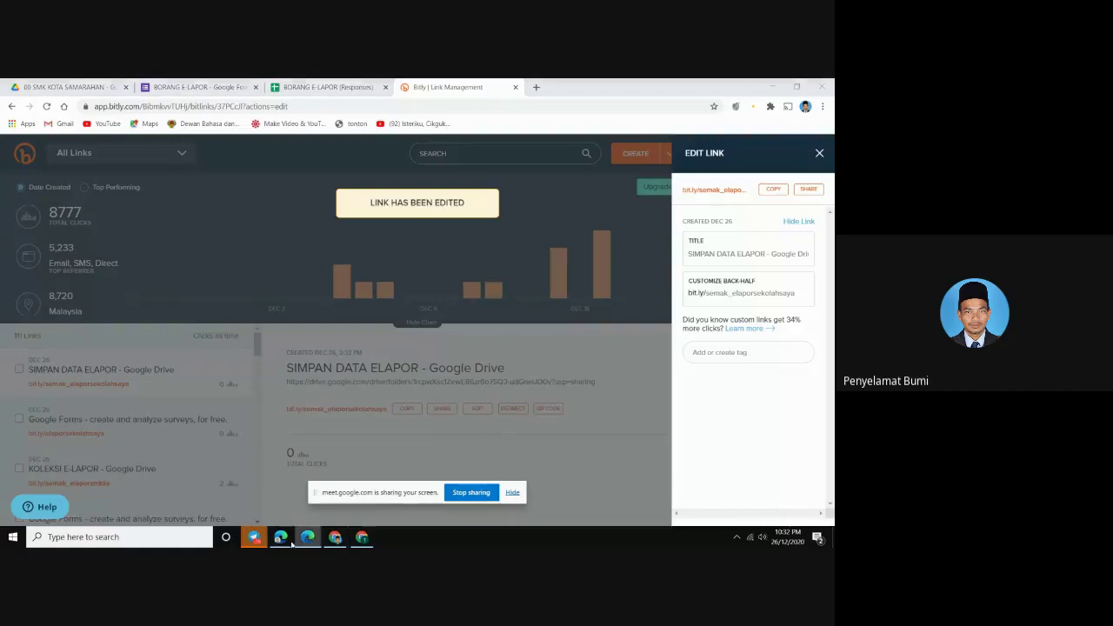
{"action": "left_click", "coordinate": [282, 538]}
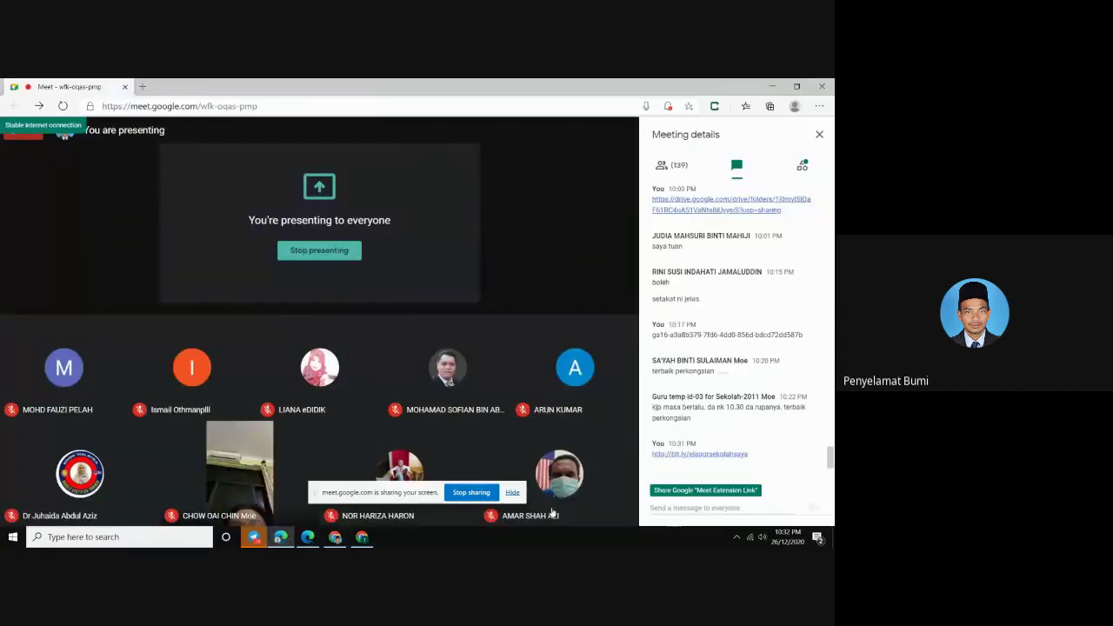
{"action": "right_click", "coordinate": [663, 504]}
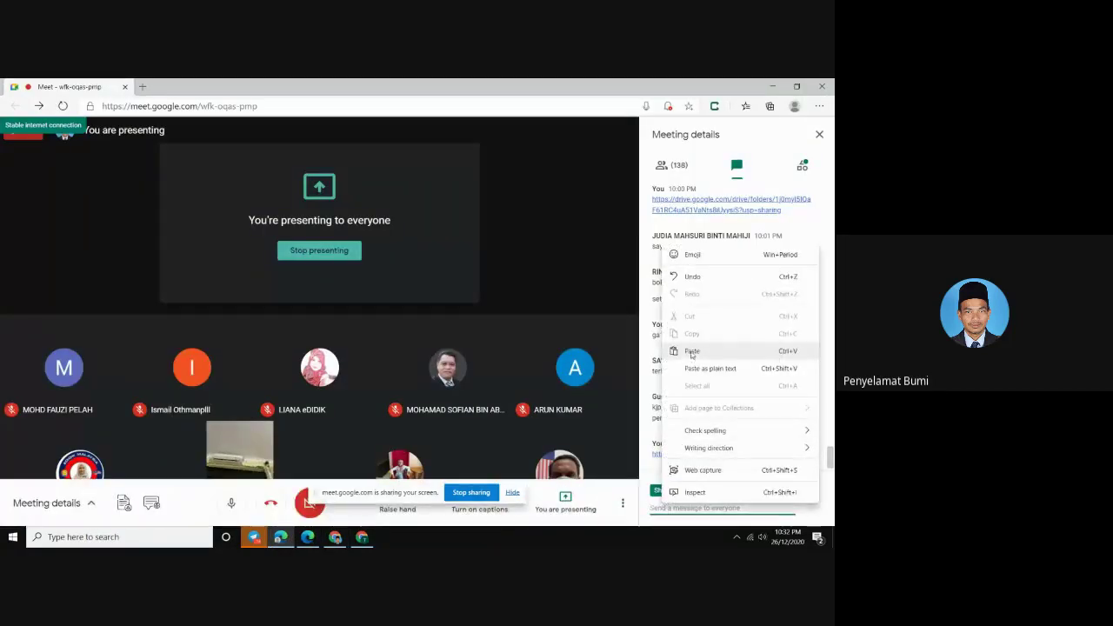
{"action": "left_click", "coordinate": [691, 352]}
{"action": "key", "text": "Return"}
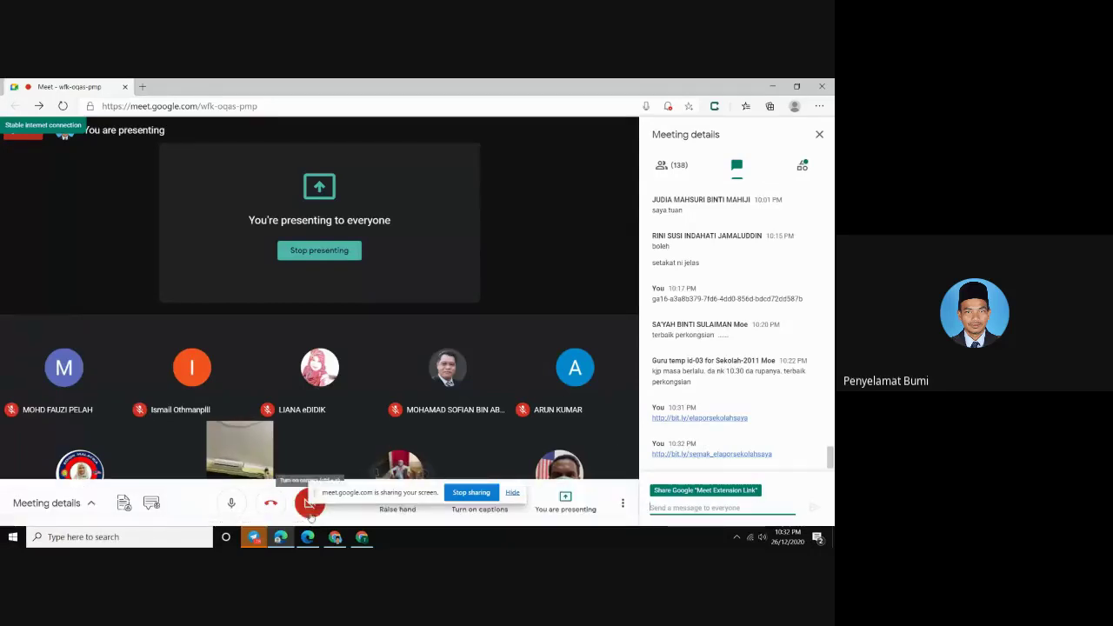
{"action": "left_click", "coordinate": [336, 539]}
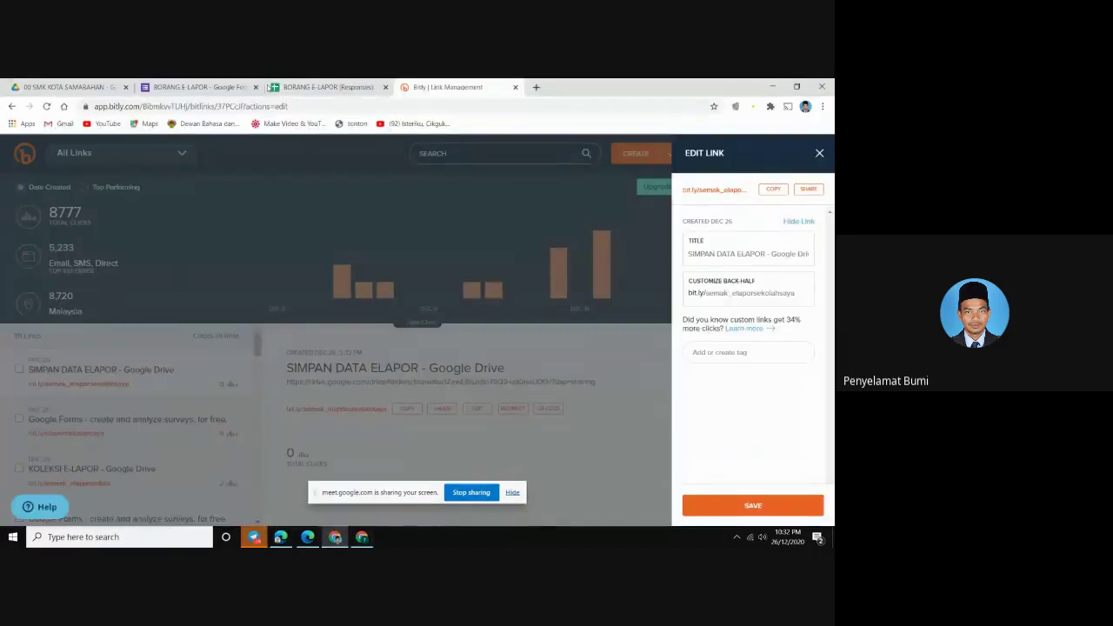
{"action": "left_click", "coordinate": [290, 88]}
Launch the Document Studio add-on sidebar from the Add-ons menu
{"action": "left_click", "coordinate": [296, 370]}
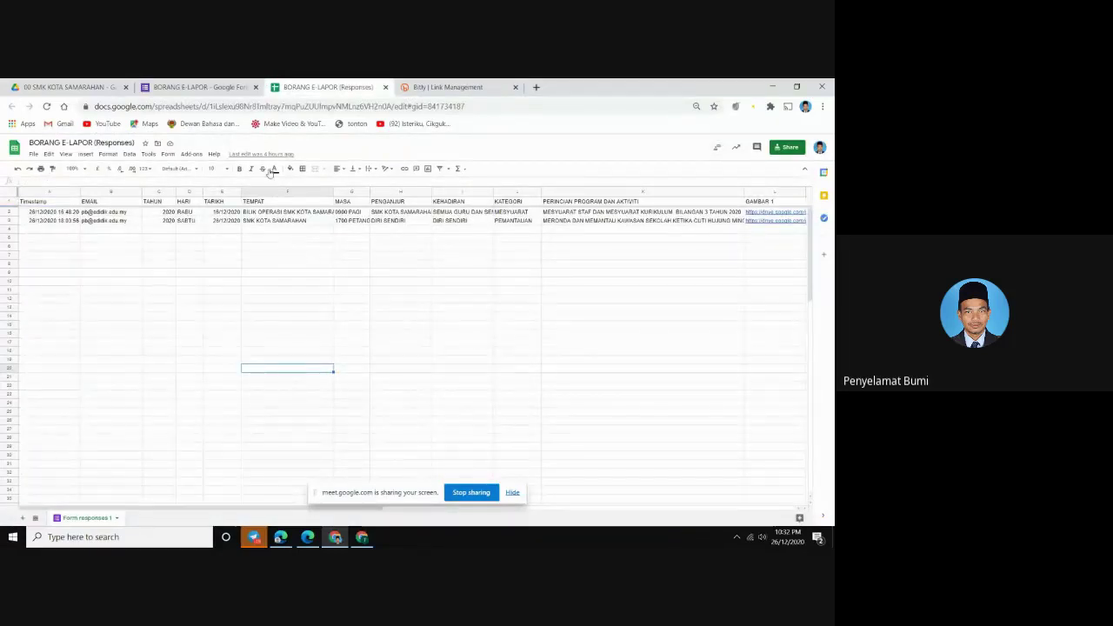
{"action": "left_click", "coordinate": [190, 153]}
{"action": "mouse_move", "coordinate": [226, 230]}
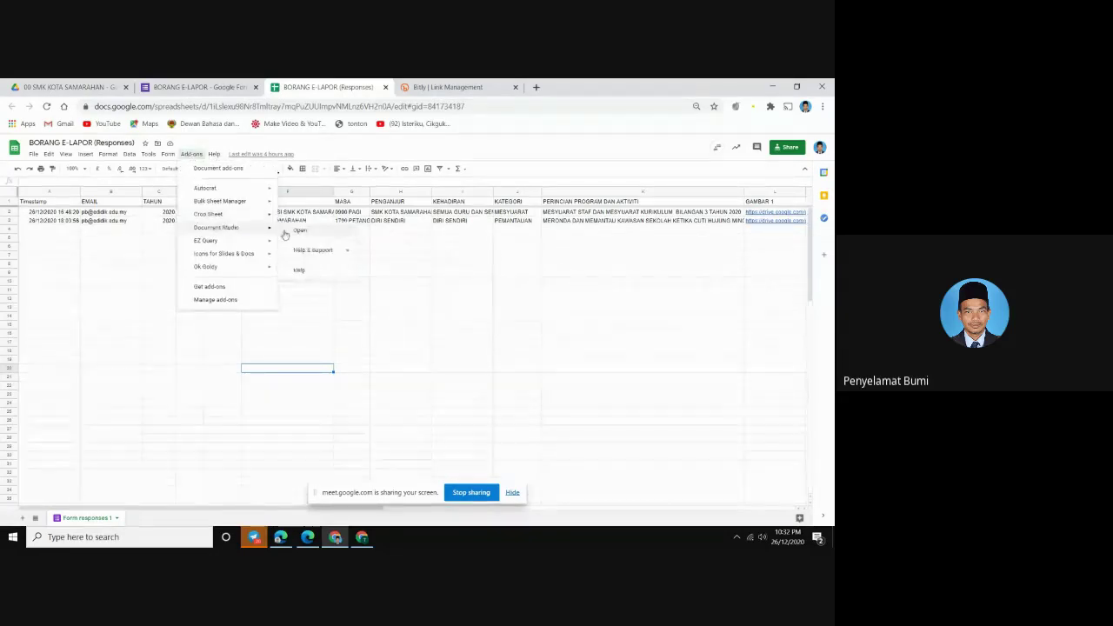
{"action": "left_click", "coordinate": [304, 233]}
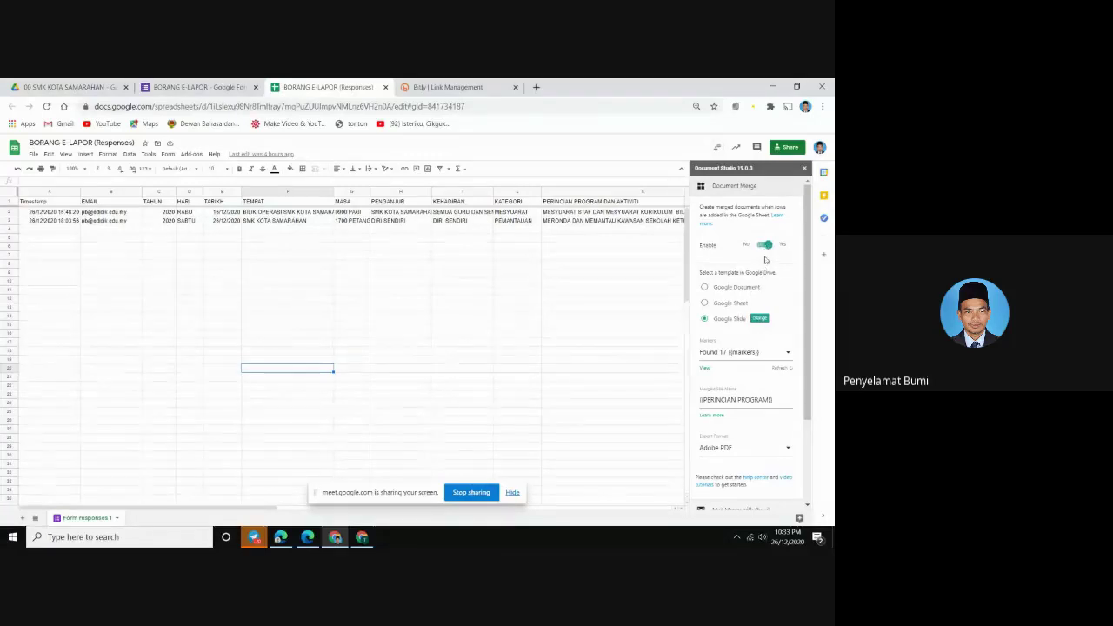
Re-enable Mail Merge with Gmail and save the email template
{"action": "scroll", "coordinate": [767, 263], "scroll_direction": "down", "scroll_amount": 2}
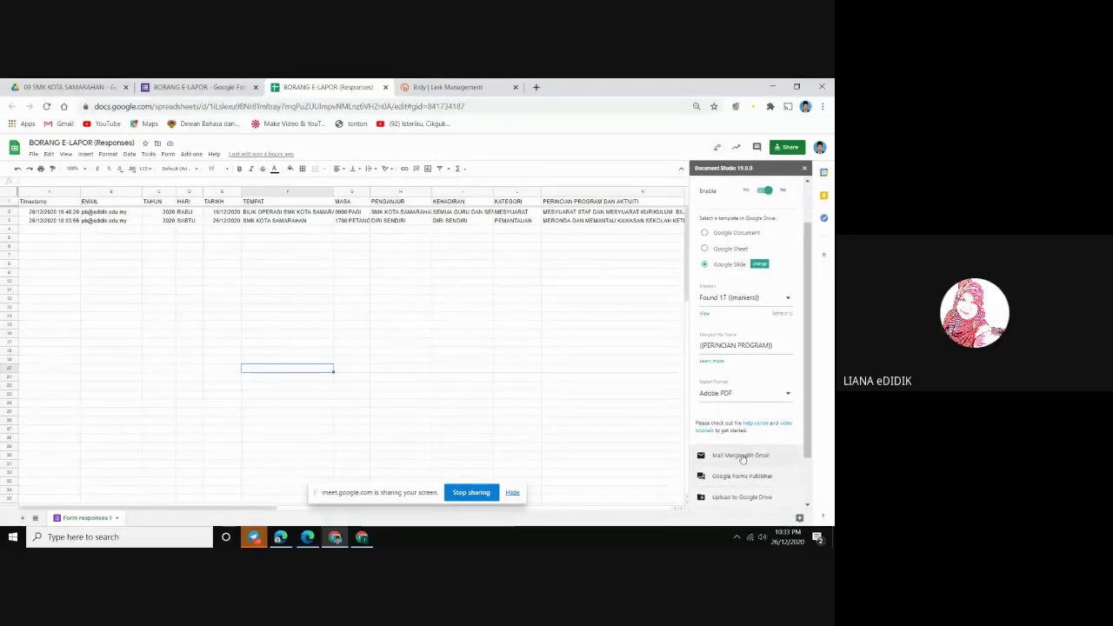
{"action": "left_click", "coordinate": [739, 455]}
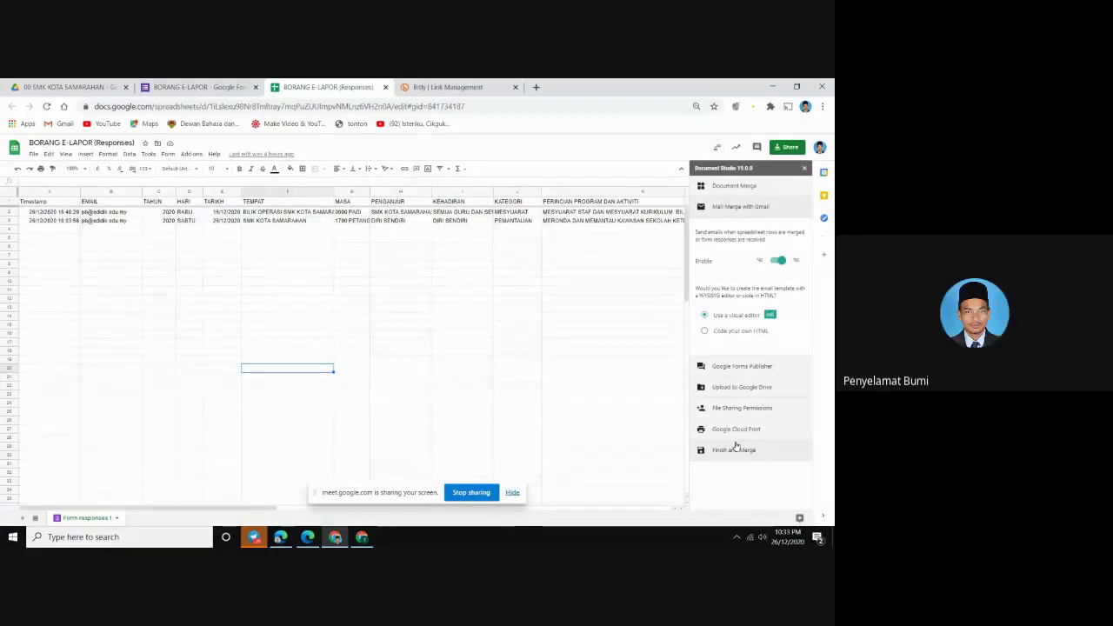
{"action": "left_click", "coordinate": [778, 263]}
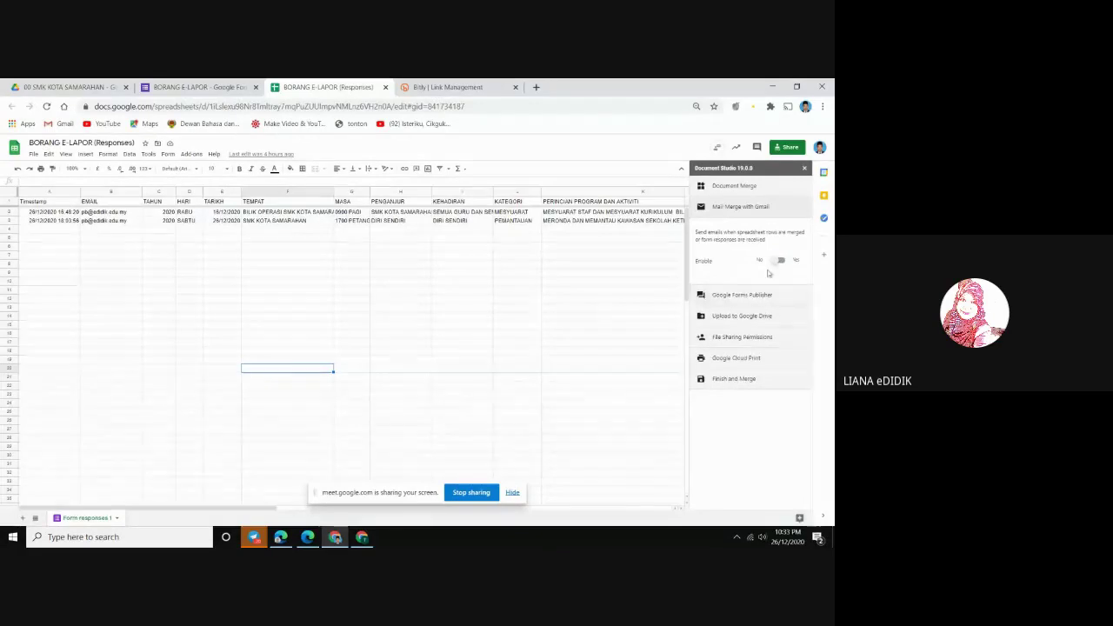
{"action": "left_click", "coordinate": [776, 262]}
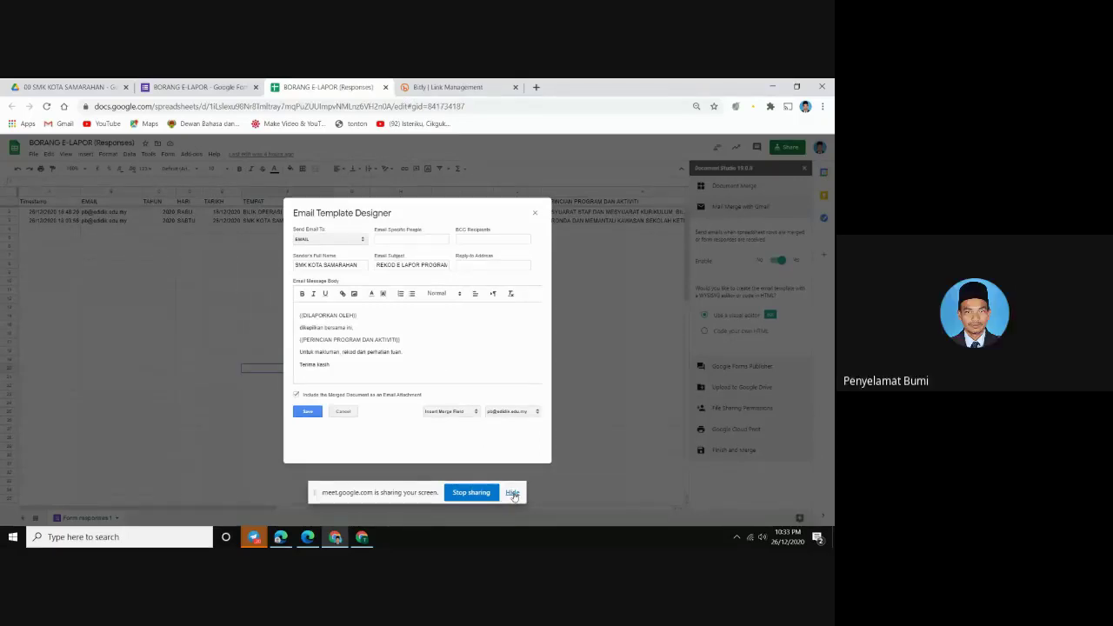
{"action": "left_click", "coordinate": [512, 493]}
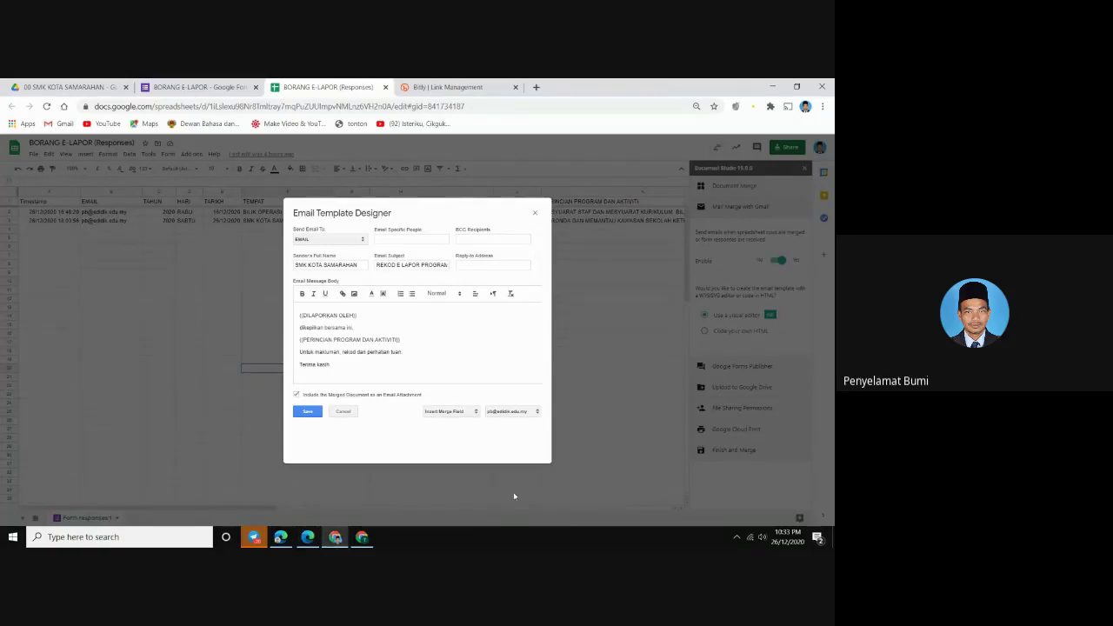
{"action": "left_click", "coordinate": [313, 413]}
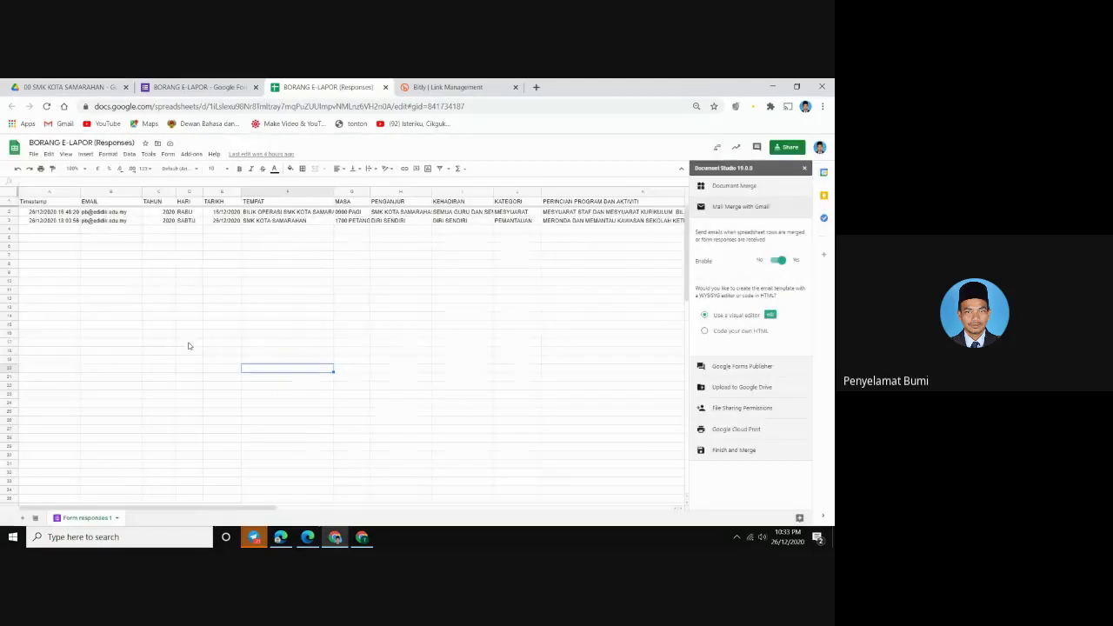
{"action": "left_click", "coordinate": [91, 220]}
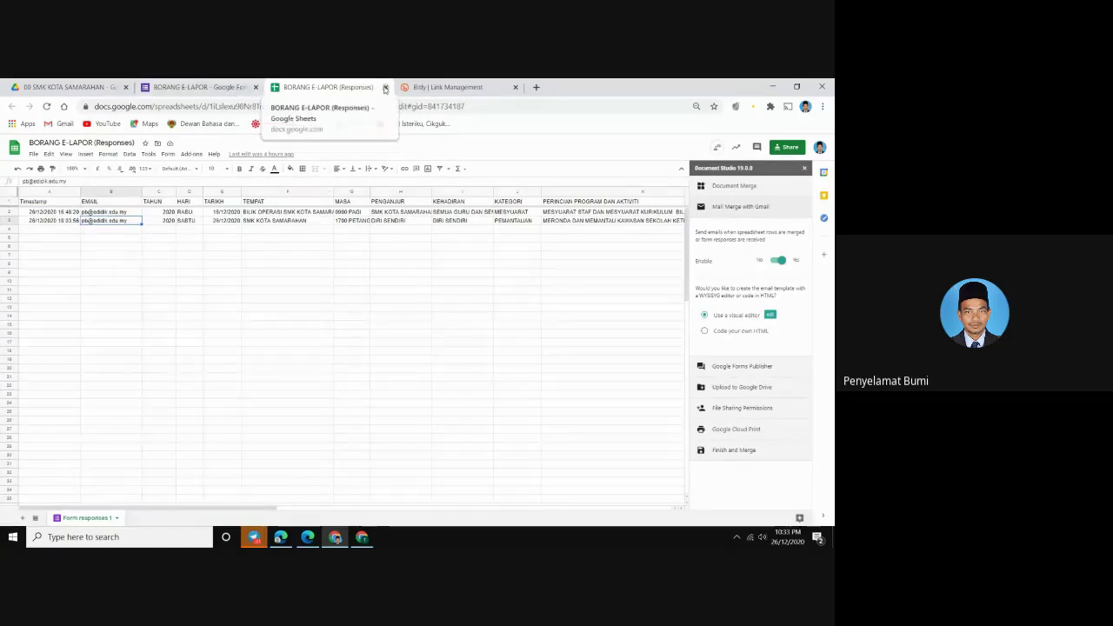
Close the responses sheet, form and Bitly tabs, then open the 0002 E-LAPOR folder
{"action": "left_click", "coordinate": [385, 88]}
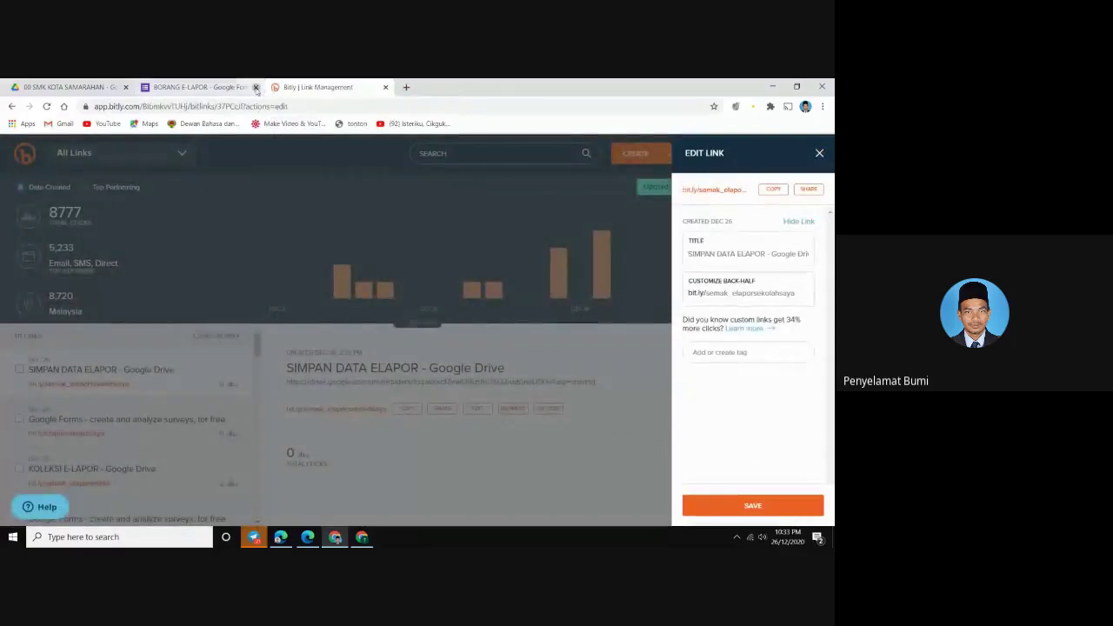
{"action": "left_click", "coordinate": [256, 87]}
{"action": "left_click", "coordinate": [256, 87]}
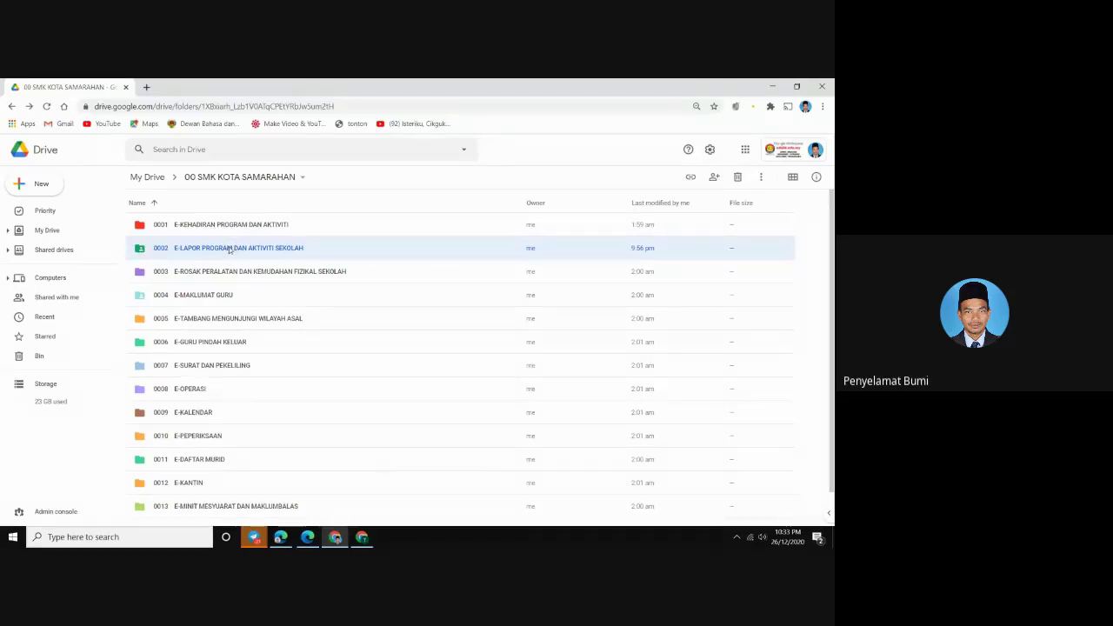
{"action": "double_click", "coordinate": [228, 248]}
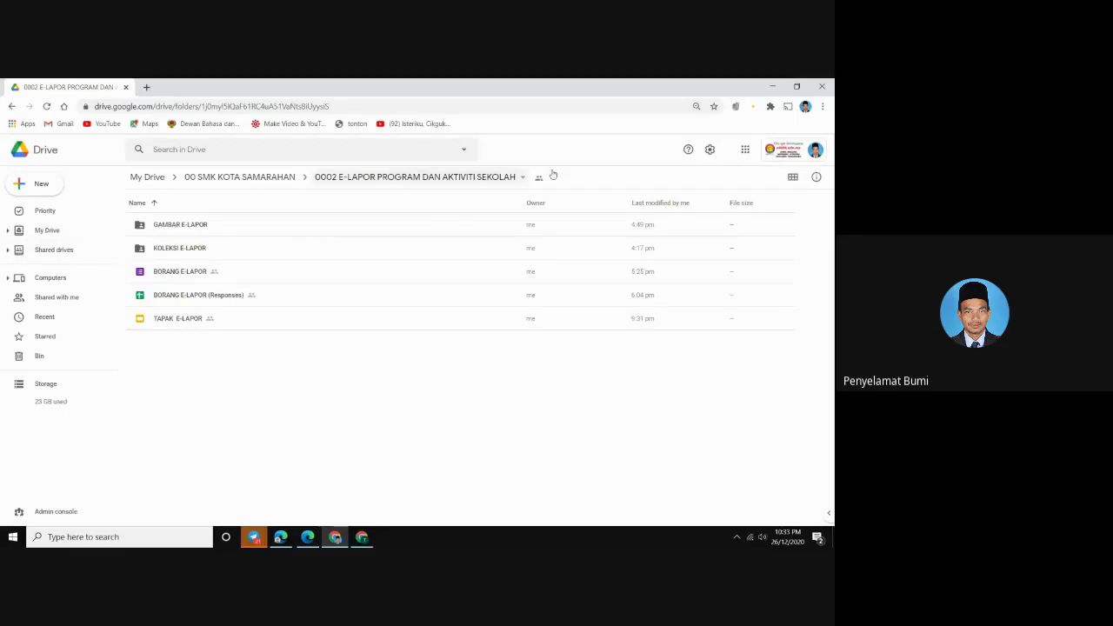
Open the TAPAK E-LAPOR slides template, then return to the Drive folder
{"action": "left_click", "coordinate": [171, 326]}
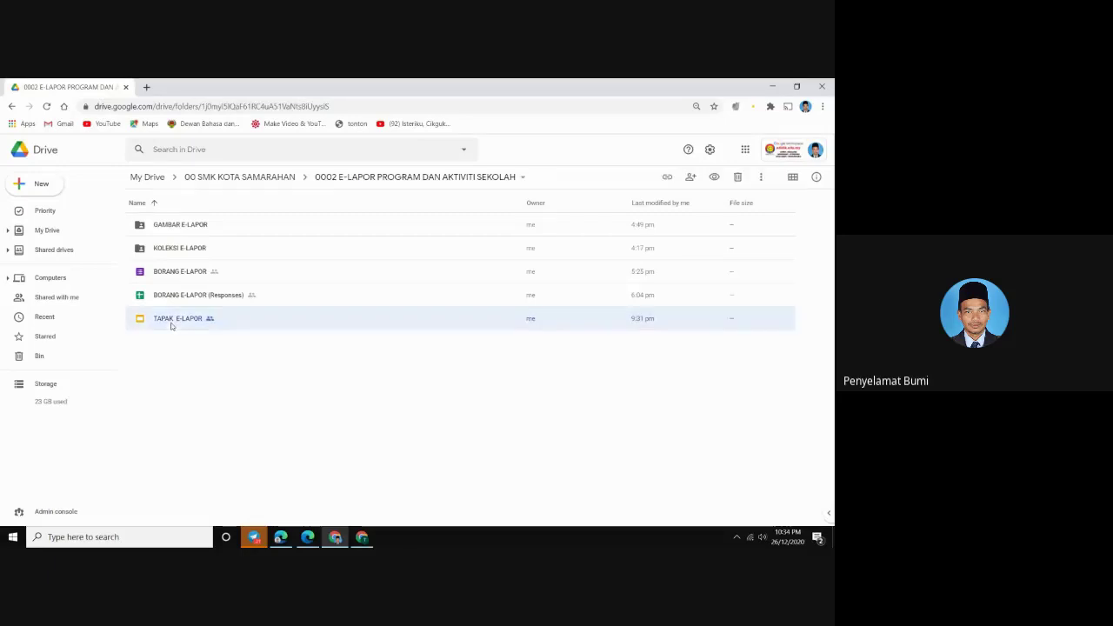
{"action": "double_click", "coordinate": [172, 326]}
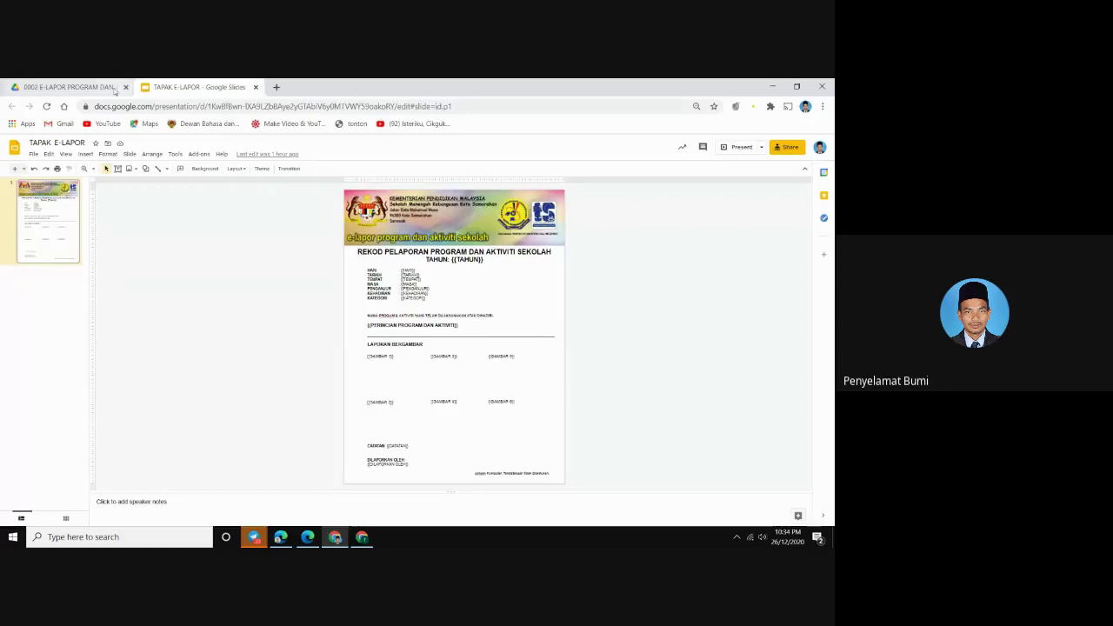
{"action": "left_click", "coordinate": [110, 88]}
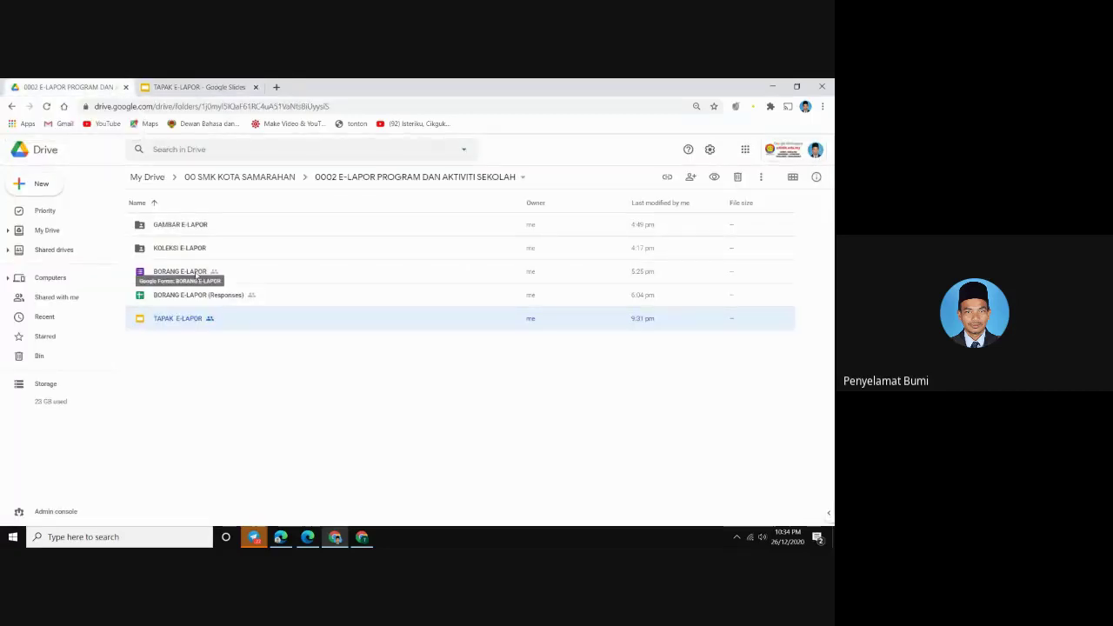
Open BORANG E-LAPOR in the Forms editor and scroll through its EMAIL, TAHUN, HARI, TARIKH, TEMPAT questions
{"action": "double_click", "coordinate": [196, 275]}
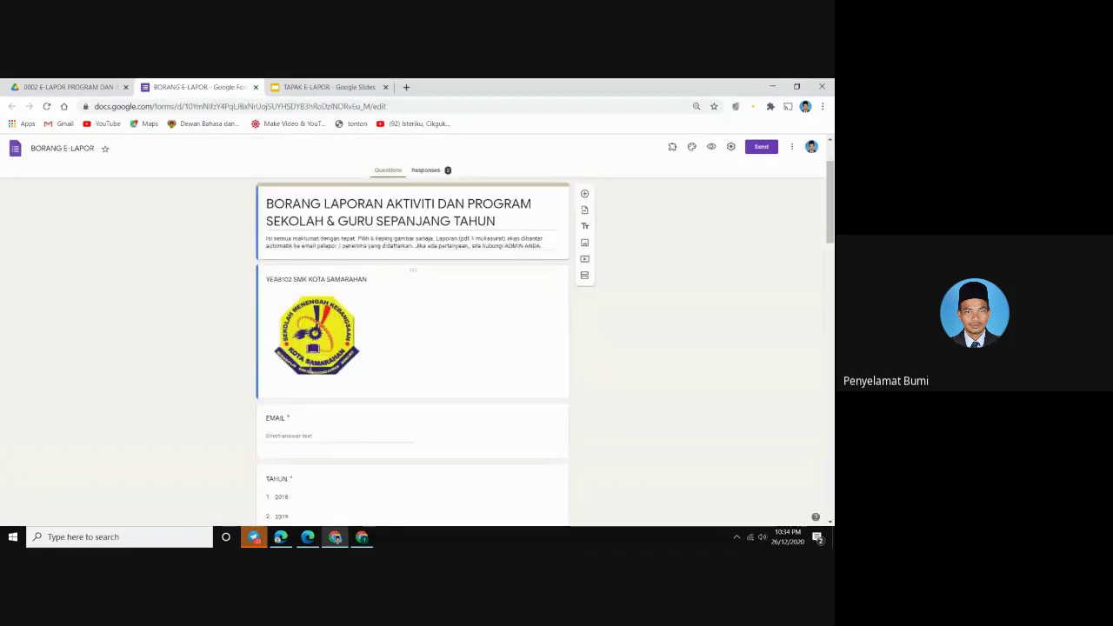
{"action": "scroll", "coordinate": [308, 365], "scroll_direction": "down", "scroll_amount": 7}
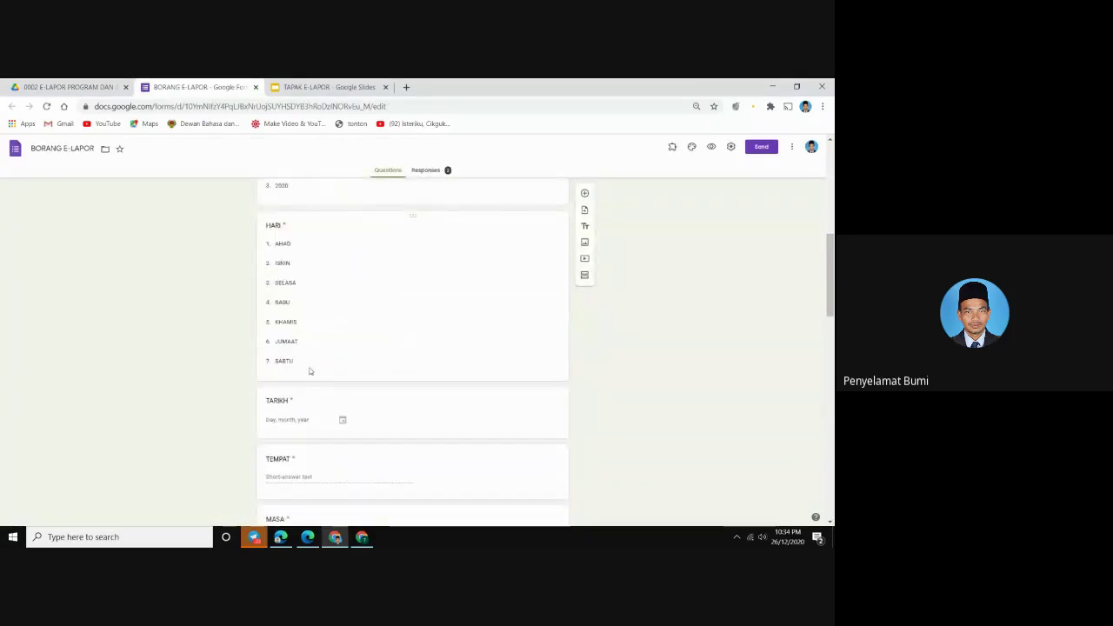
{"action": "scroll", "coordinate": [309, 372], "scroll_direction": "down", "scroll_amount": 1}
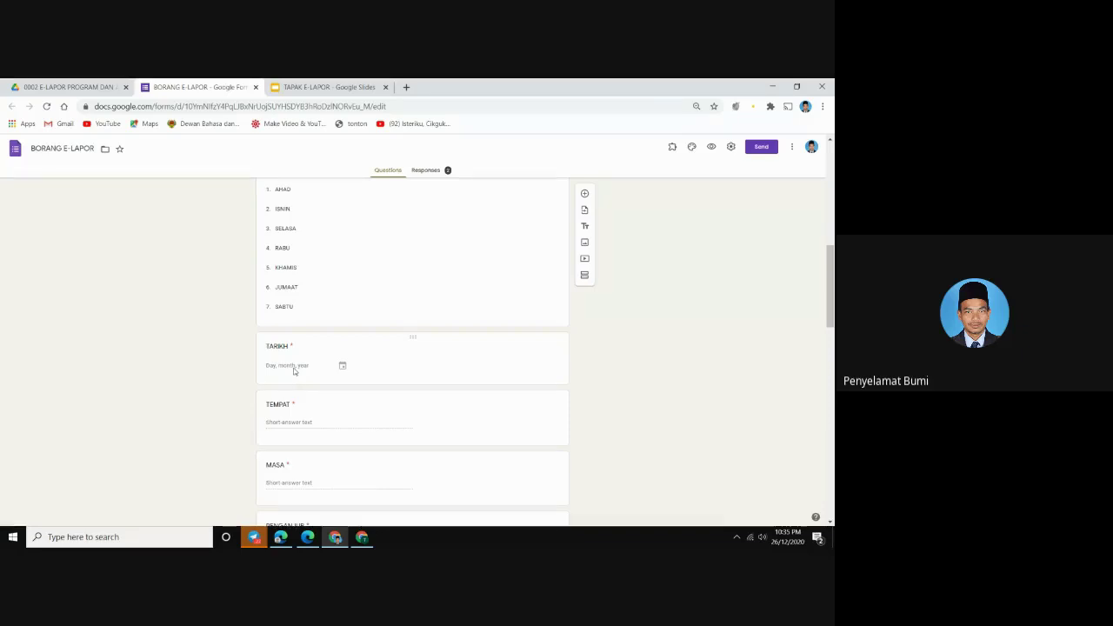
Scroll the BORANG E-LAPOR form and inspect the TEMPAT question's validation settings
{"action": "scroll", "coordinate": [283, 371], "scroll_direction": "down", "scroll_amount": 2}
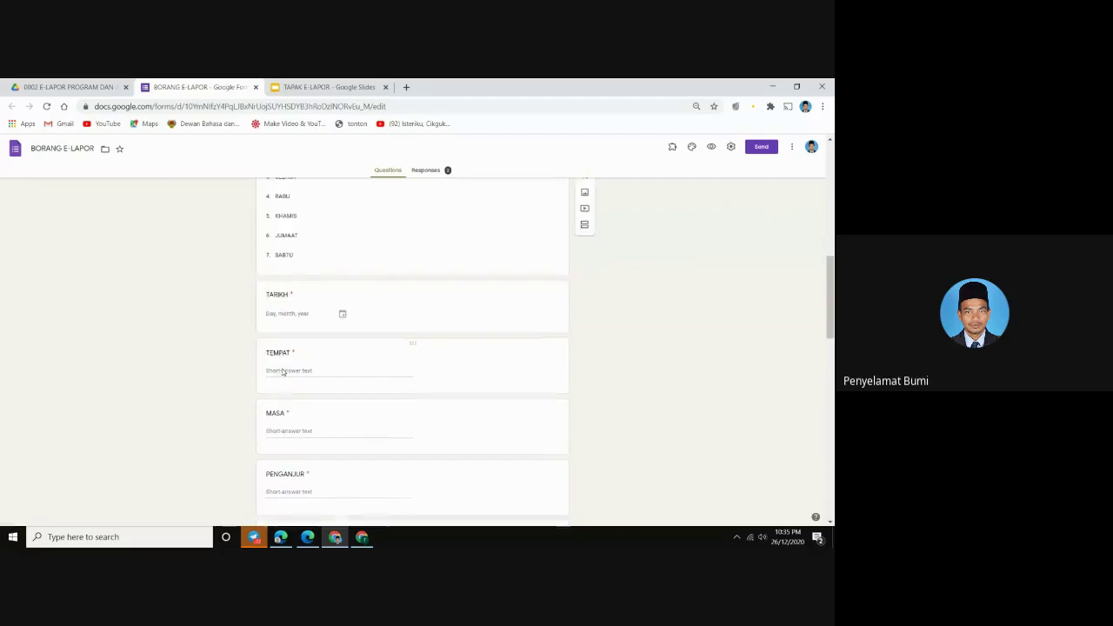
{"action": "scroll", "coordinate": [283, 368], "scroll_direction": "up", "scroll_amount": 2}
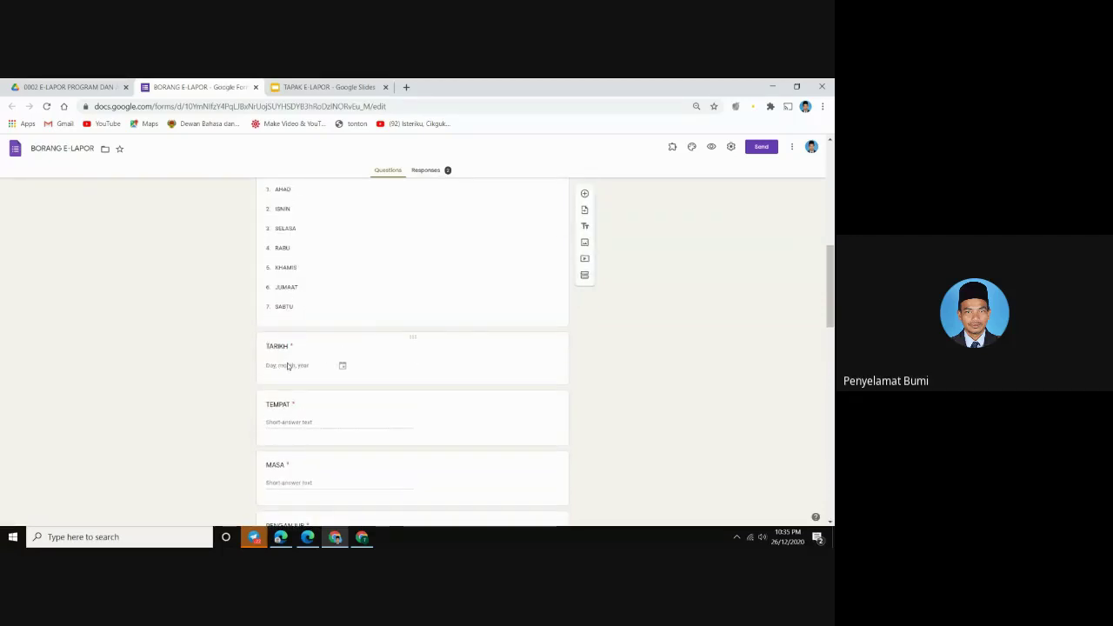
{"action": "scroll", "coordinate": [289, 367], "scroll_direction": "down", "scroll_amount": 1}
{"action": "left_click", "coordinate": [285, 365]}
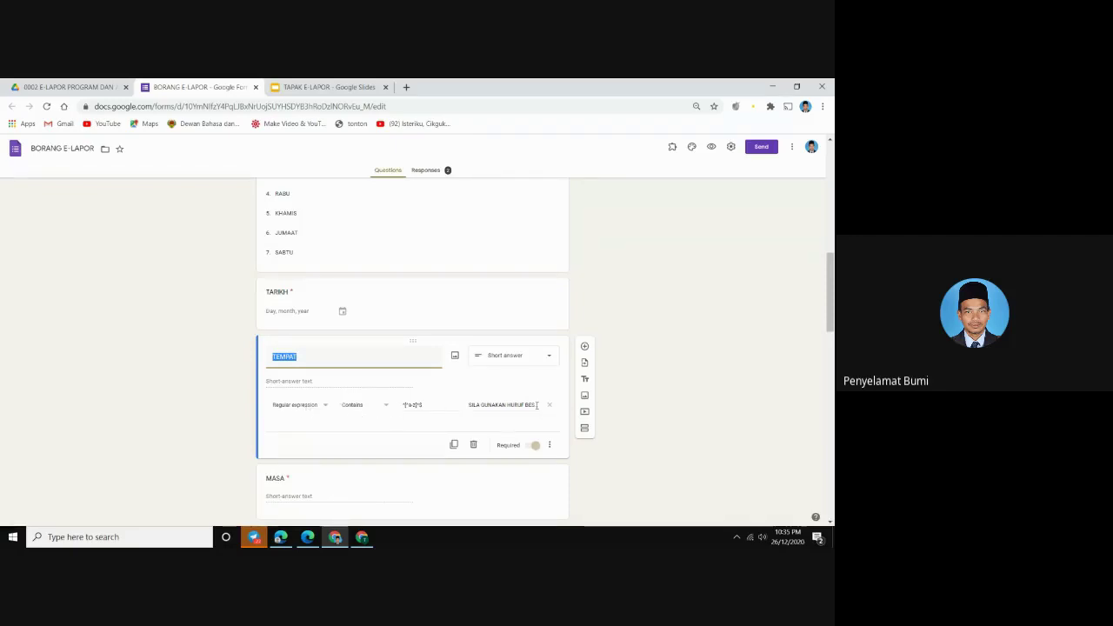
{"action": "left_click", "coordinate": [661, 384]}
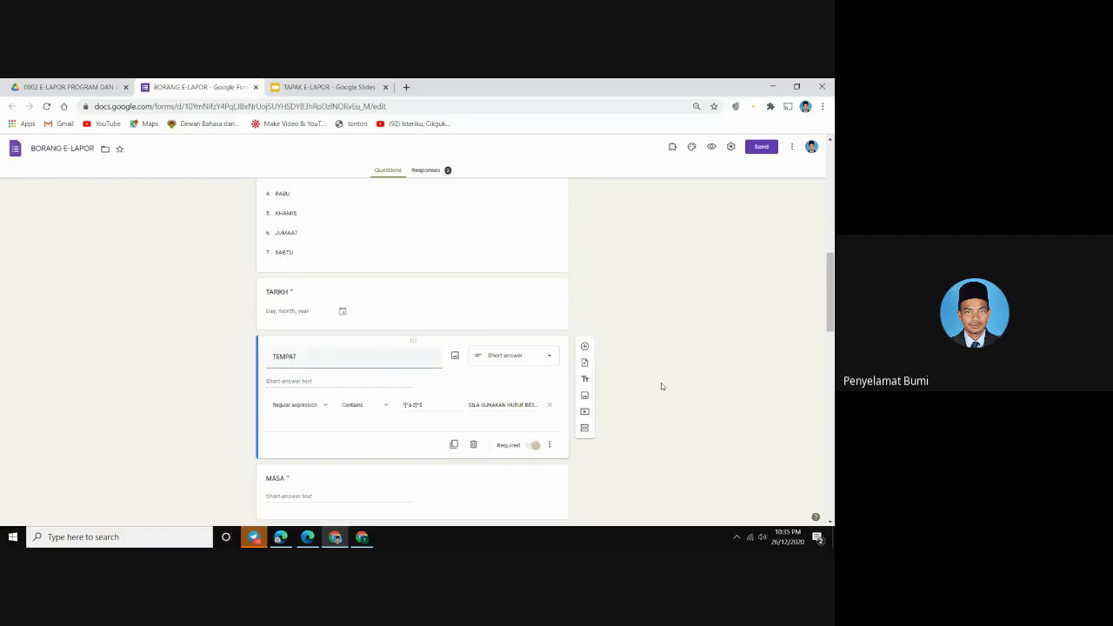
Review the remaining form questions, then return to the E-LAPOR Drive folder tab
{"action": "scroll", "coordinate": [325, 389], "scroll_direction": "down", "scroll_amount": 1}
{"action": "scroll", "coordinate": [323, 392], "scroll_direction": "down", "scroll_amount": 10}
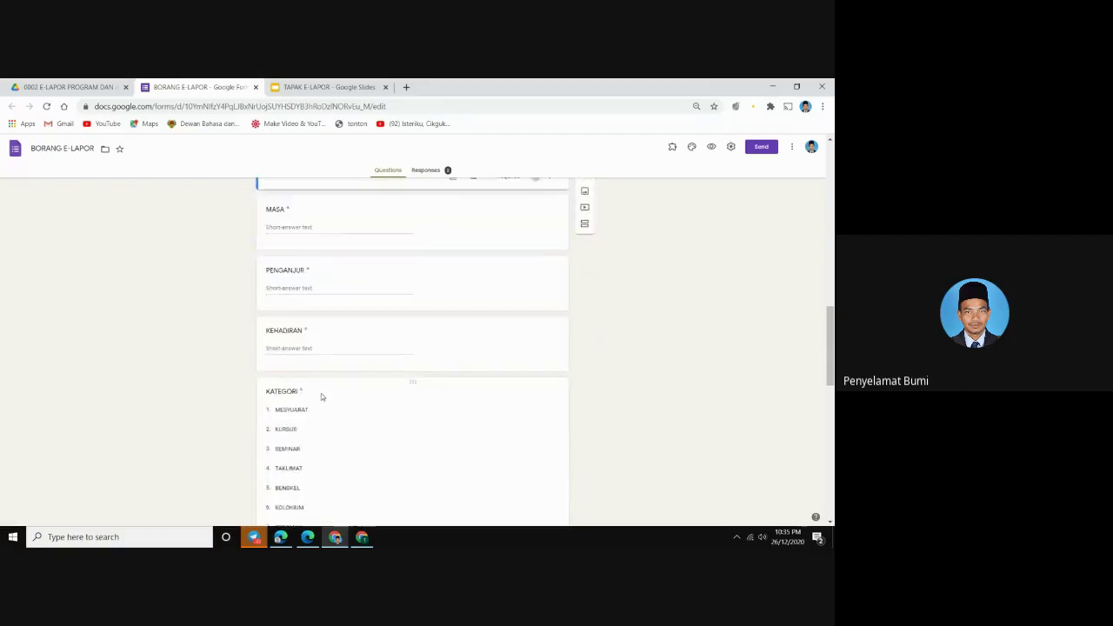
{"action": "scroll", "coordinate": [320, 397], "scroll_direction": "down", "scroll_amount": 8}
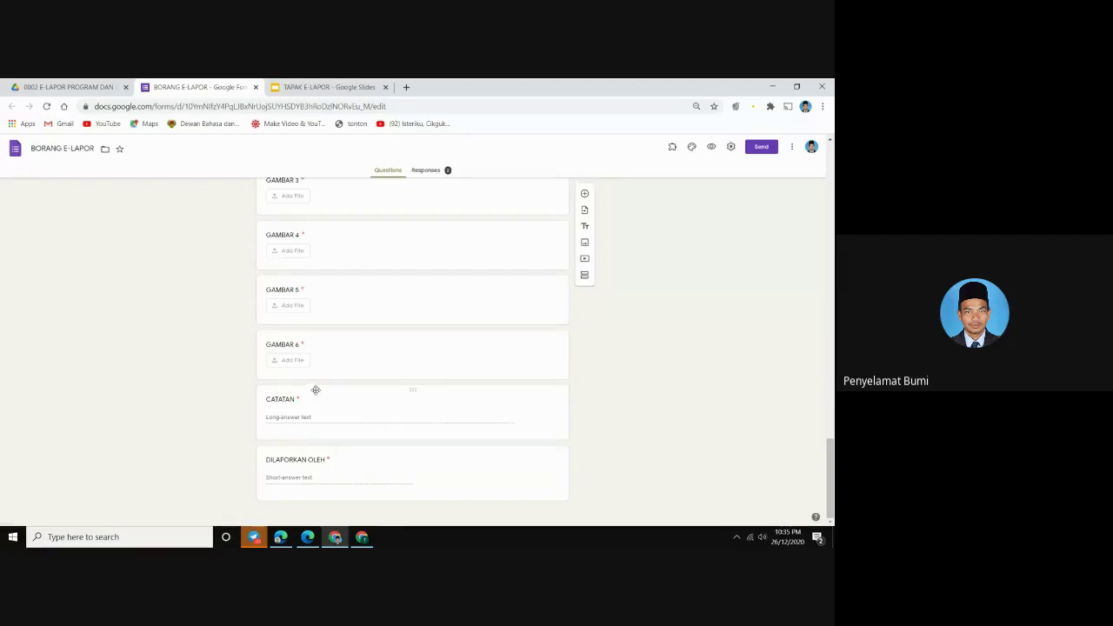
{"action": "scroll", "coordinate": [315, 389], "scroll_direction": "up", "scroll_amount": 8}
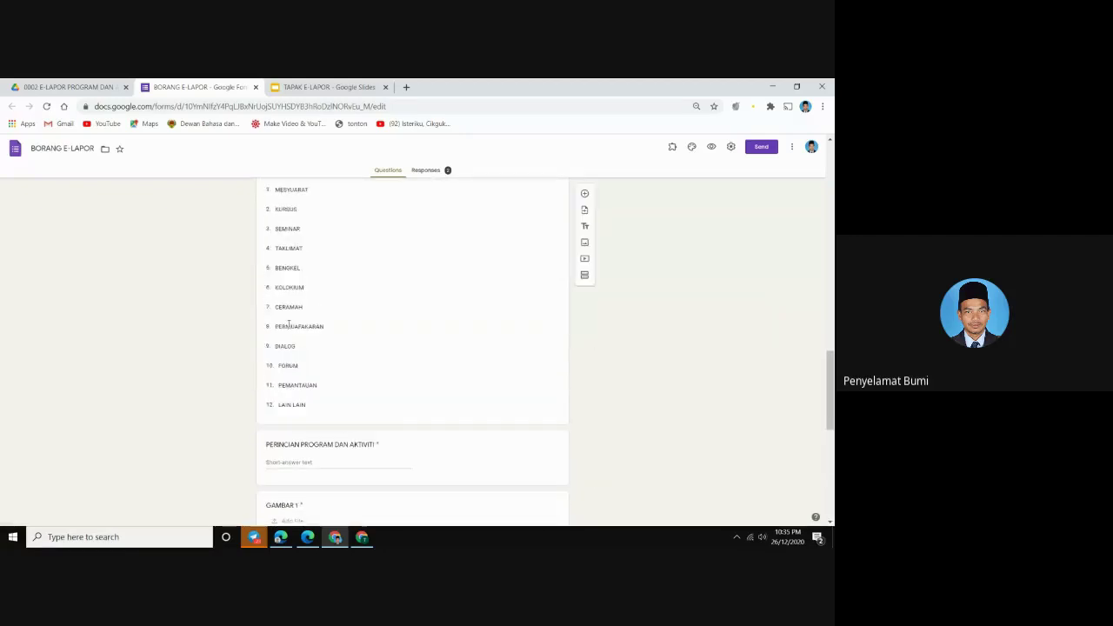
{"action": "scroll", "coordinate": [288, 324], "scroll_direction": "up", "scroll_amount": 3}
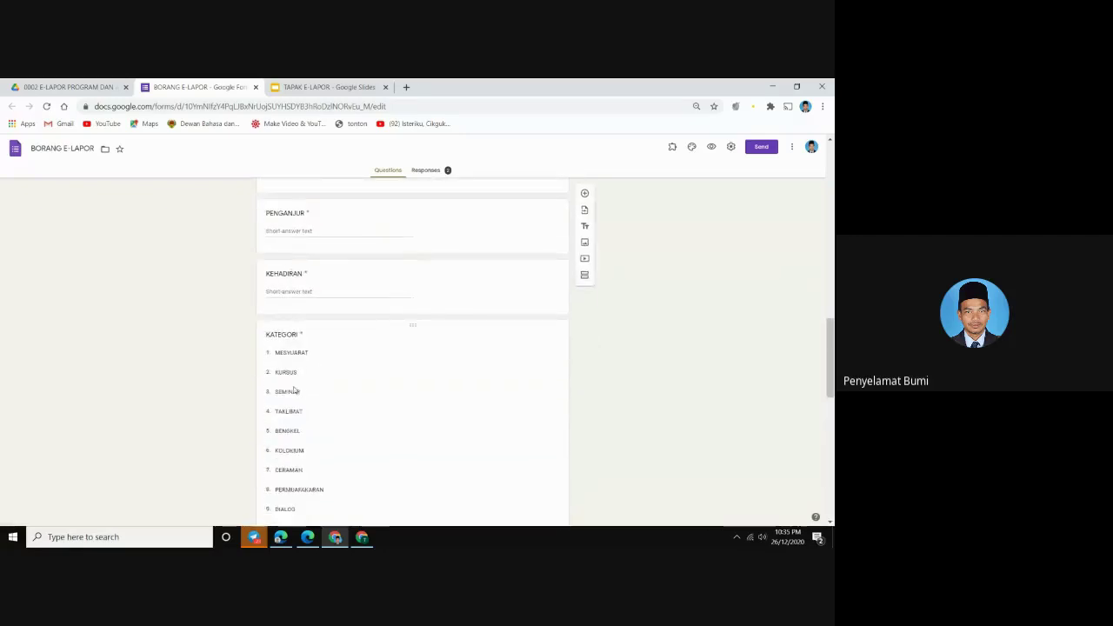
{"action": "left_click", "coordinate": [50, 87]}
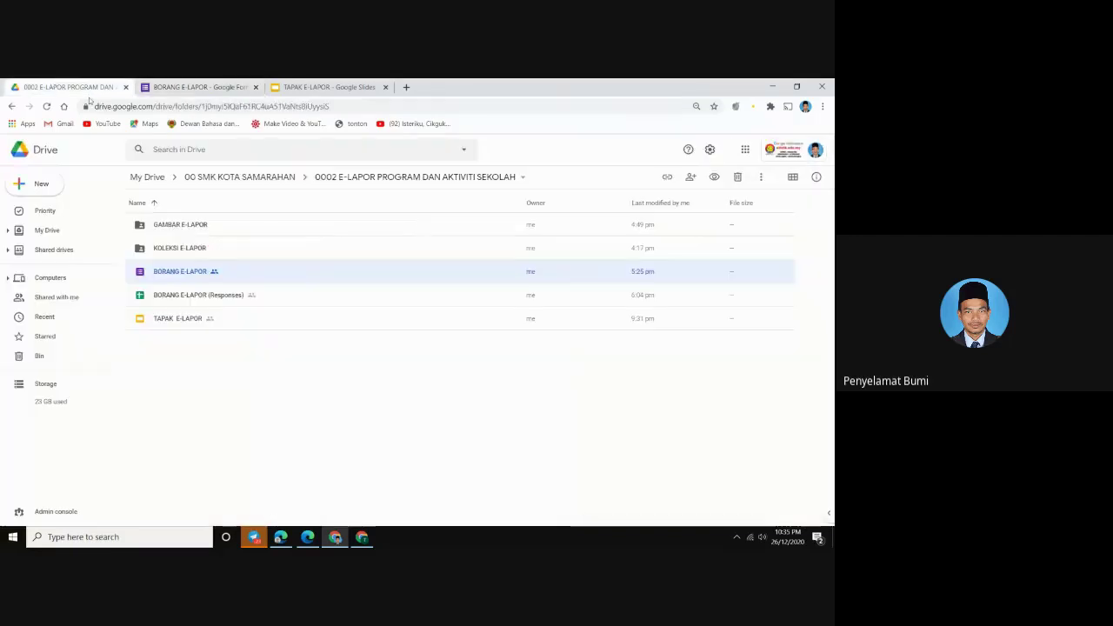
Open BORANG E-LAPOR (Responses) in its own tab, return to Drive and show the Google apps
{"action": "double_click", "coordinate": [189, 296]}
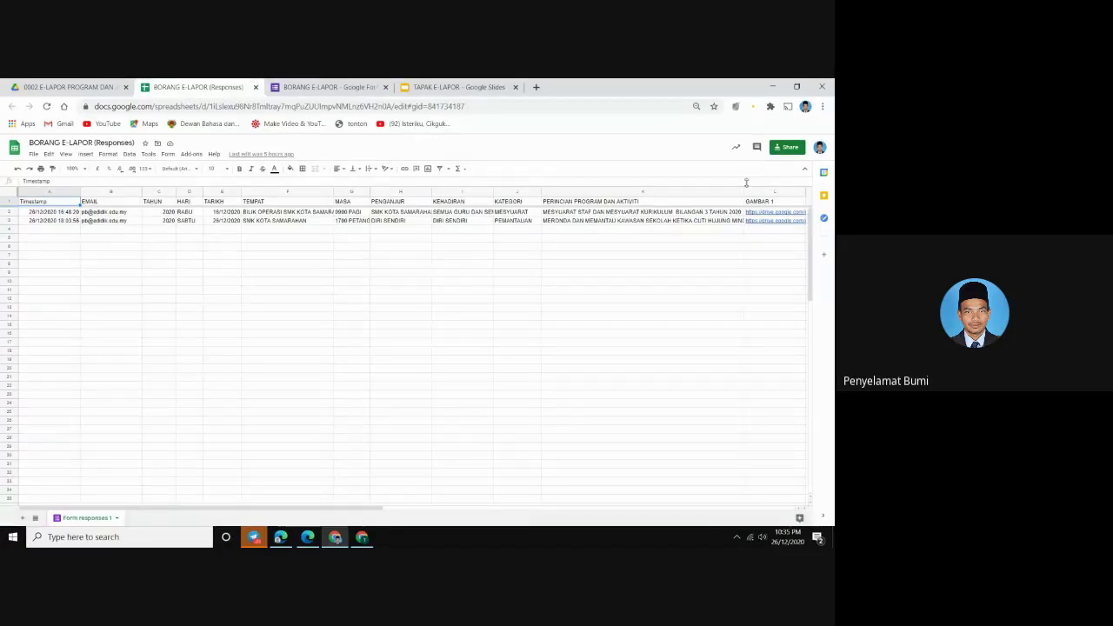
{"action": "left_click", "coordinate": [120, 90]}
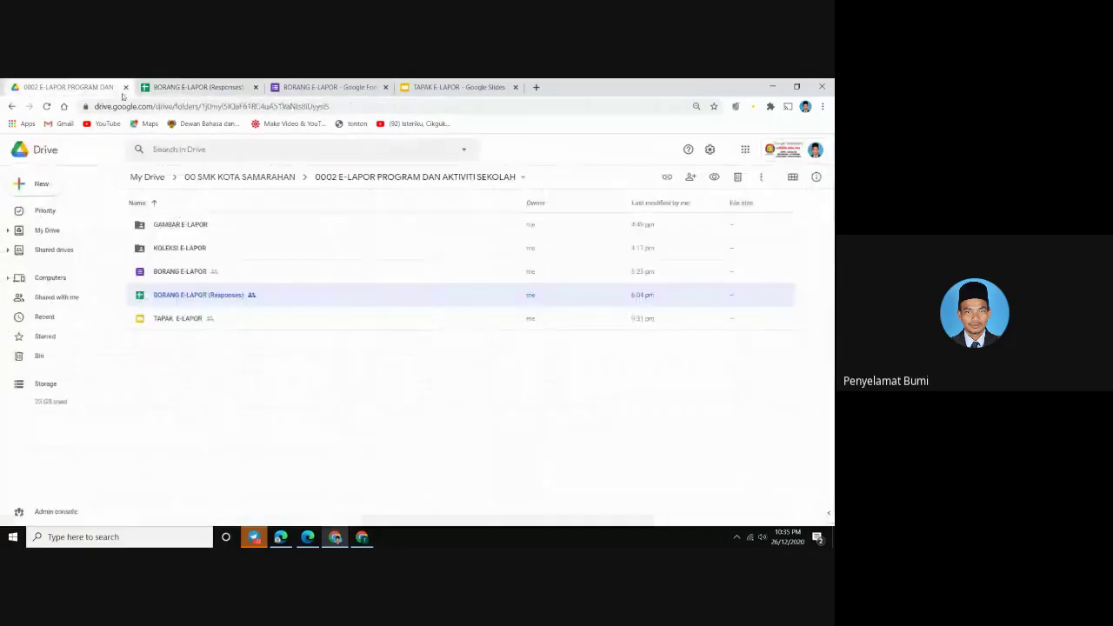
{"action": "left_click", "coordinate": [745, 151]}
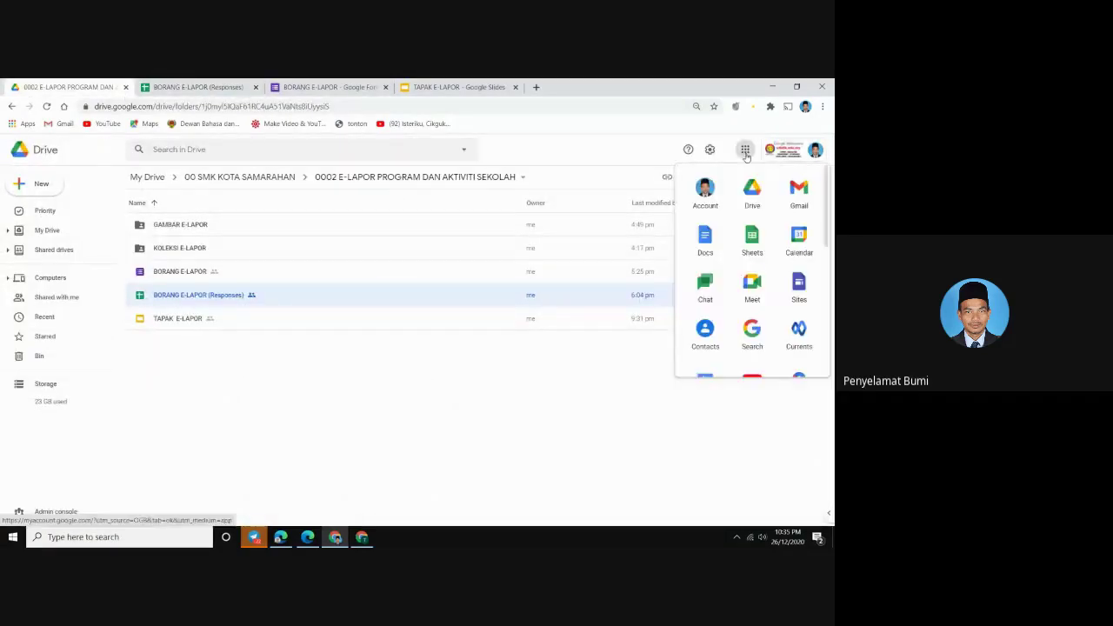
Open Gmail and read the SISTEM E-LAPOR PROGRAM DAN AKTIVITI SEKOLAH email
{"action": "left_click", "coordinate": [794, 194]}
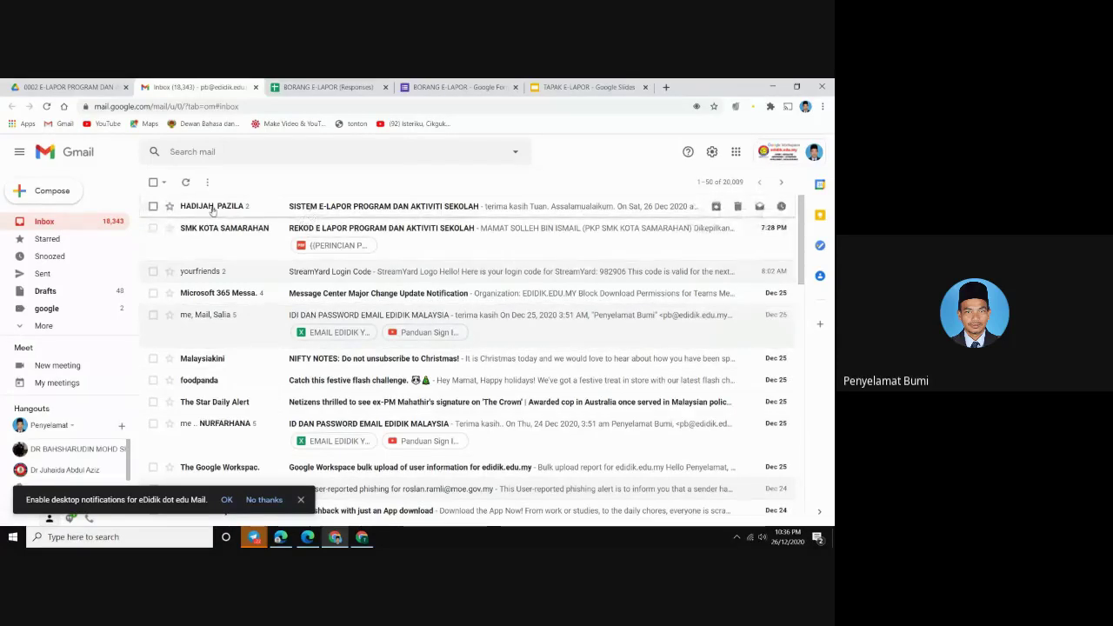
{"action": "left_click", "coordinate": [385, 208]}
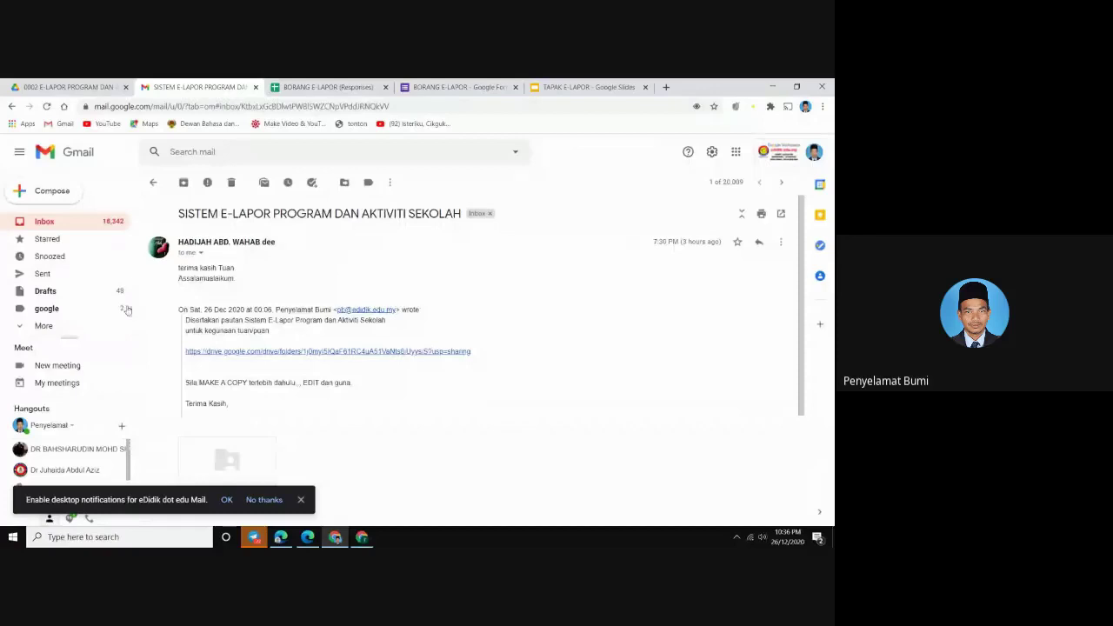
{"action": "left_click", "coordinate": [44, 221]}
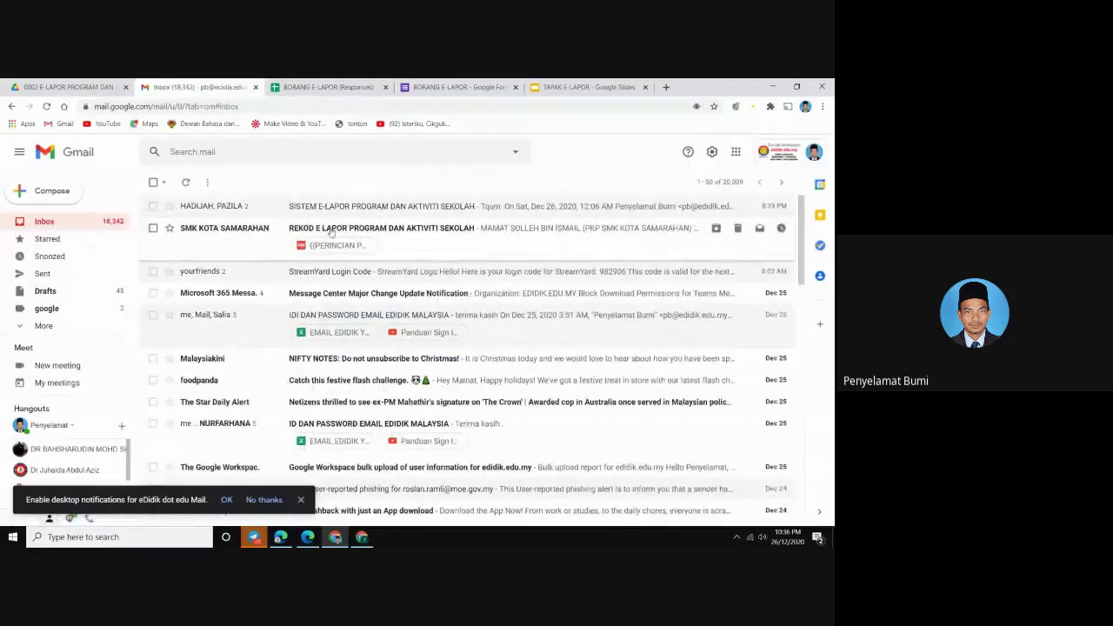
Read the REKOD E LAPOR activity record email with its PDF, then return to Drive
{"action": "left_click", "coordinate": [330, 229]}
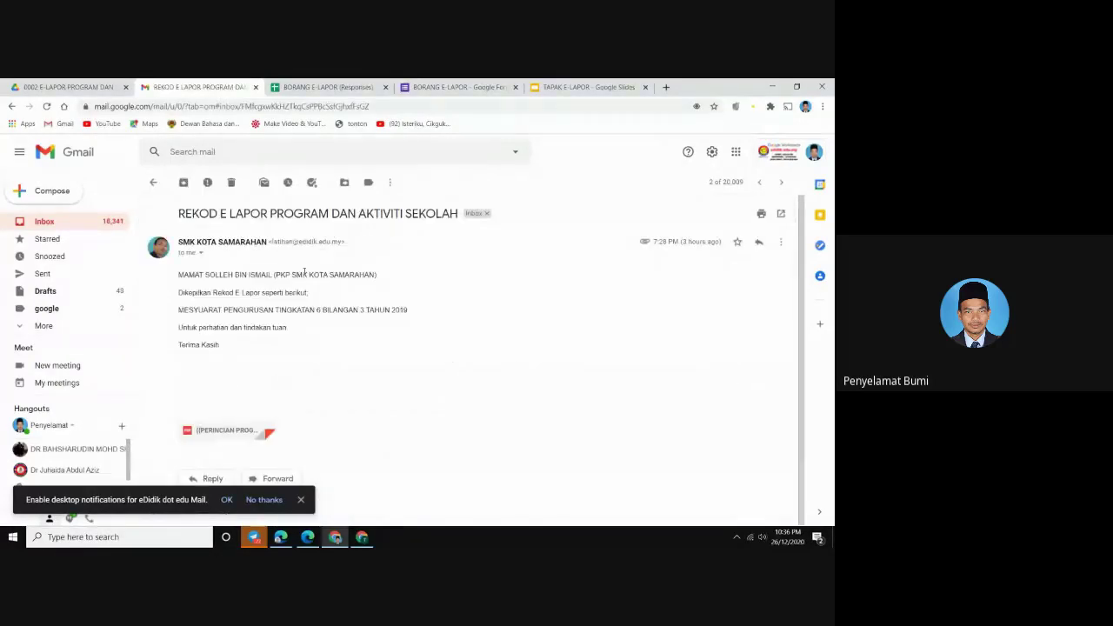
{"action": "left_click", "coordinate": [300, 499]}
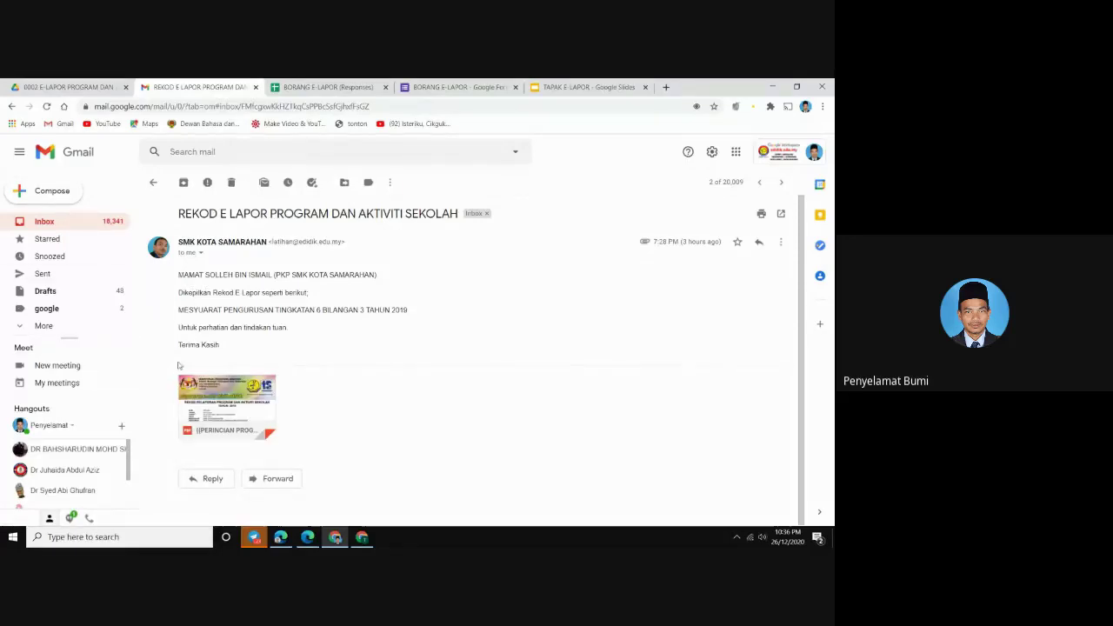
{"action": "left_click", "coordinate": [73, 229]}
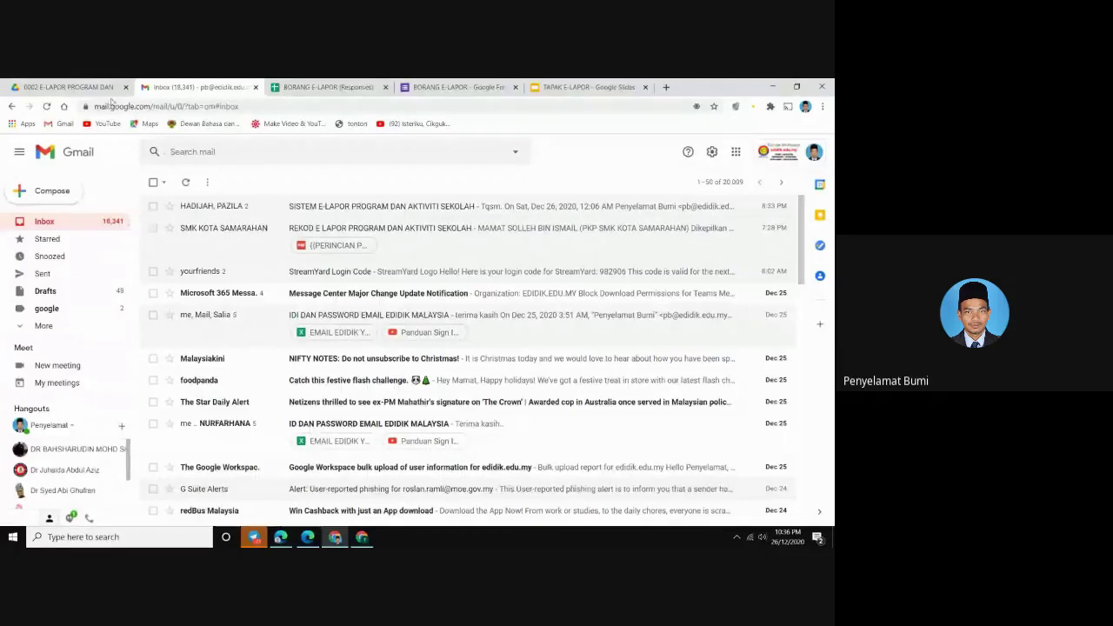
{"action": "left_click", "coordinate": [66, 87]}
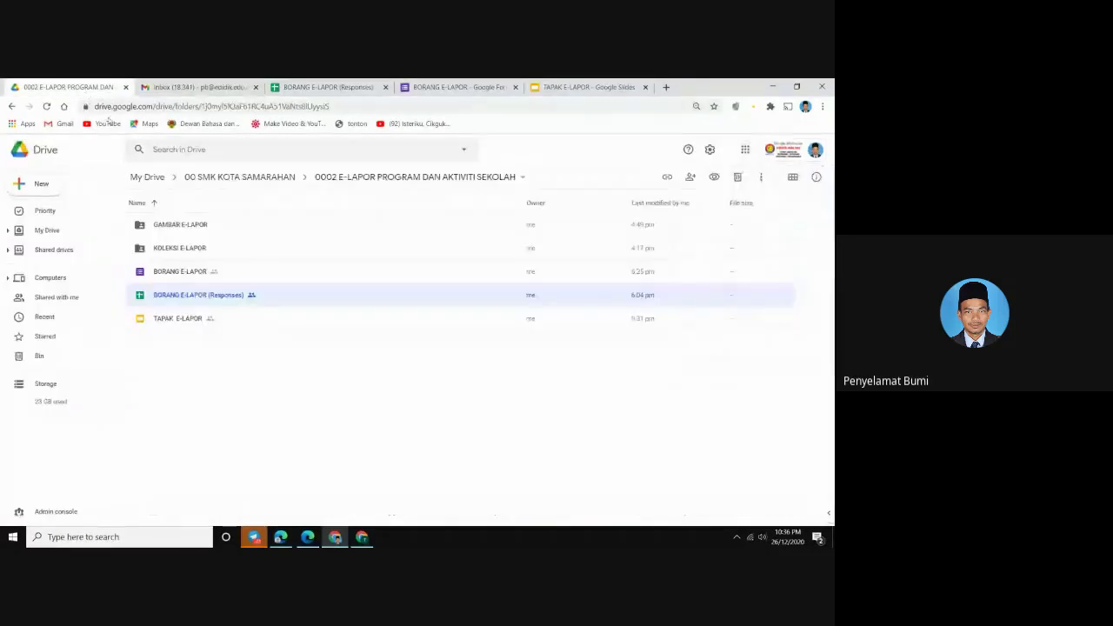
Browse the GAMBAR E-LAPOR and KOLEKSI E-LAPOR subfolders, then open BORANG E-LAPOR (Responses)
{"action": "double_click", "coordinate": [180, 224]}
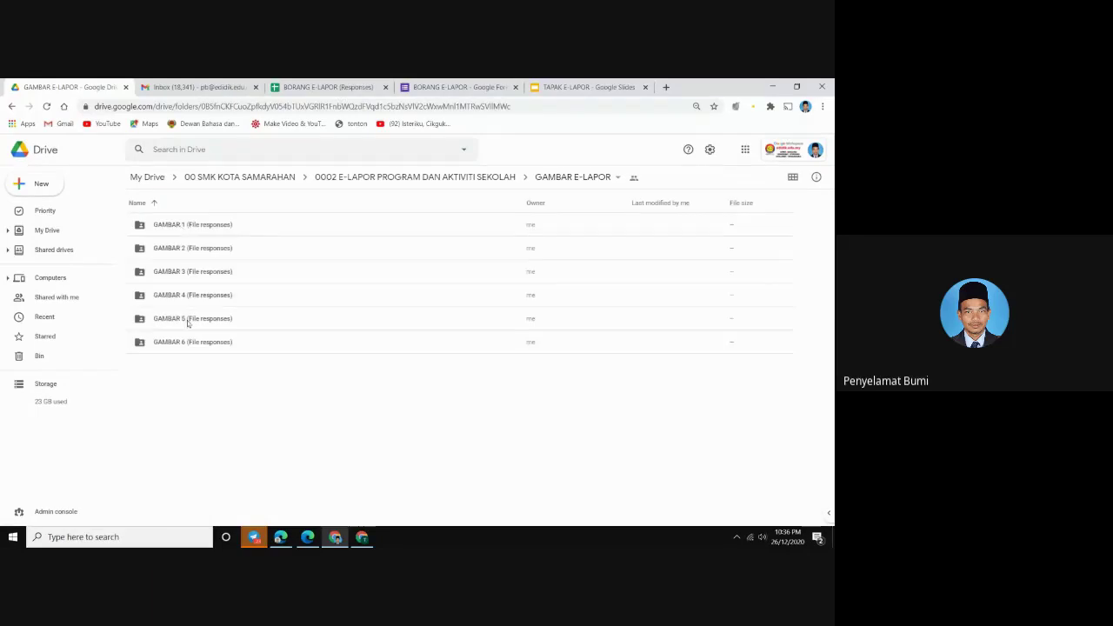
{"action": "left_click", "coordinate": [11, 106]}
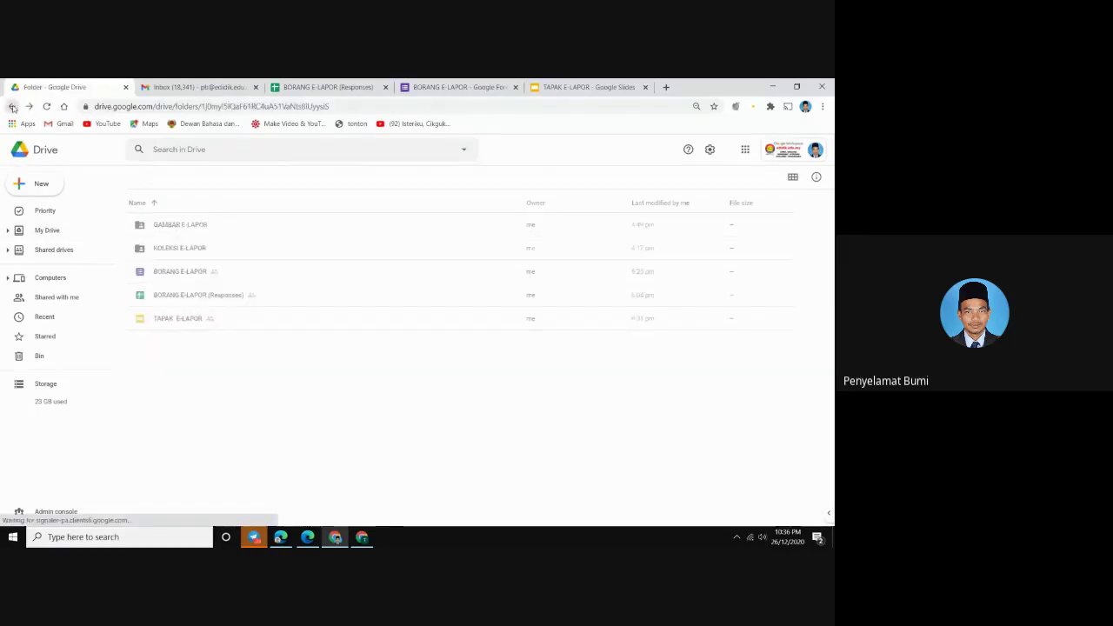
{"action": "double_click", "coordinate": [175, 248]}
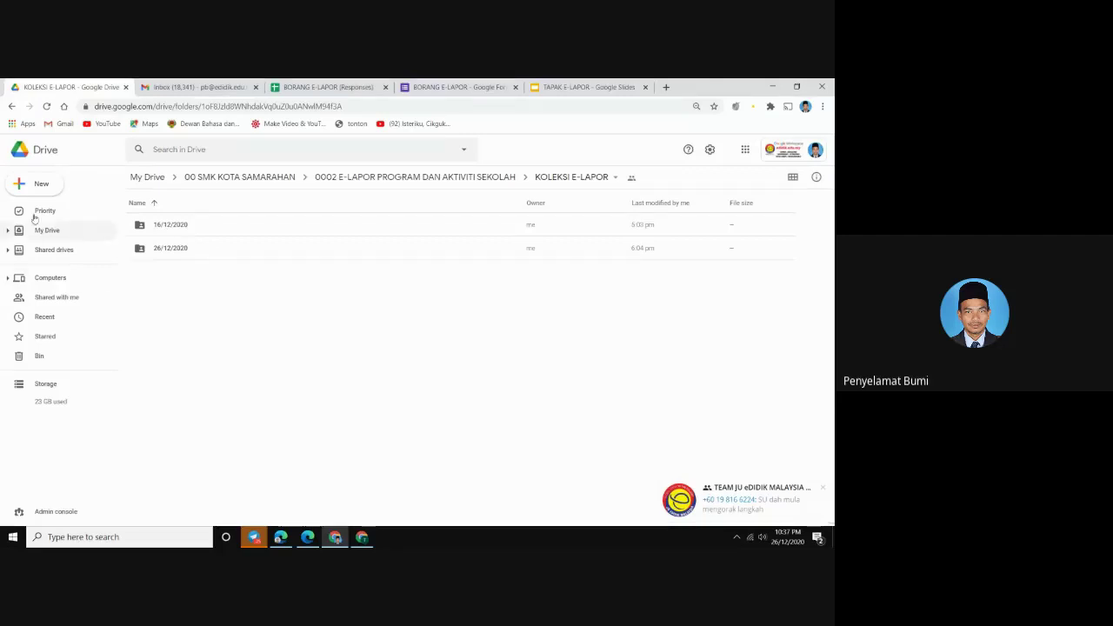
{"action": "left_click", "coordinate": [10, 106]}
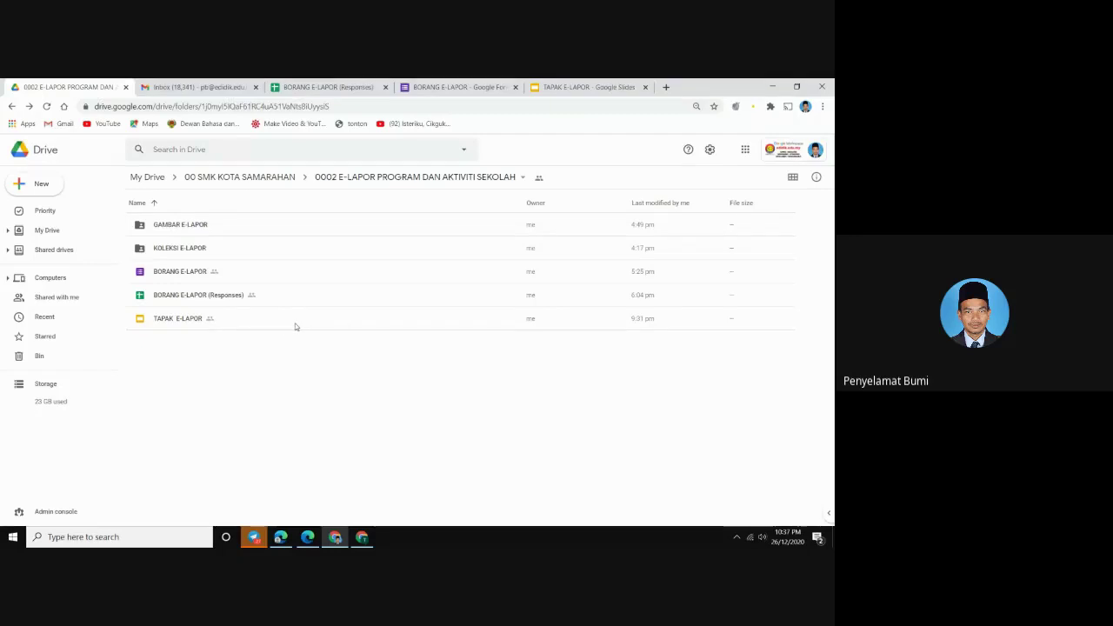
{"action": "double_click", "coordinate": [204, 297]}
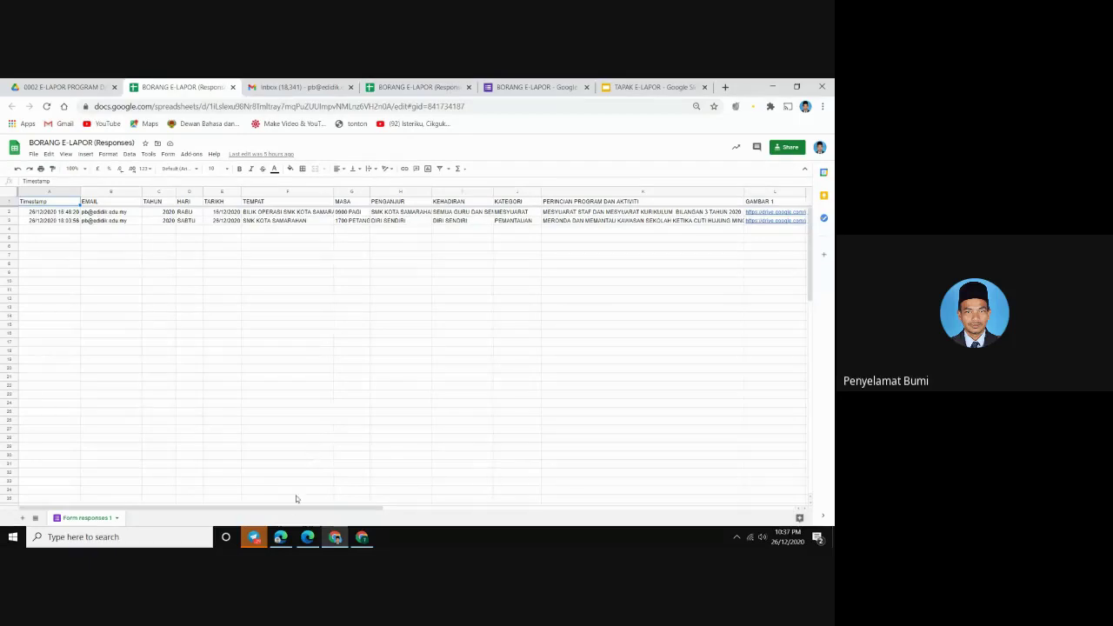
Scroll the responses sheet right to show the Document Studio PDF link, file name and email status columns
{"action": "left_click_drag", "start_coordinate": [295, 514], "coordinate": [732, 474]}
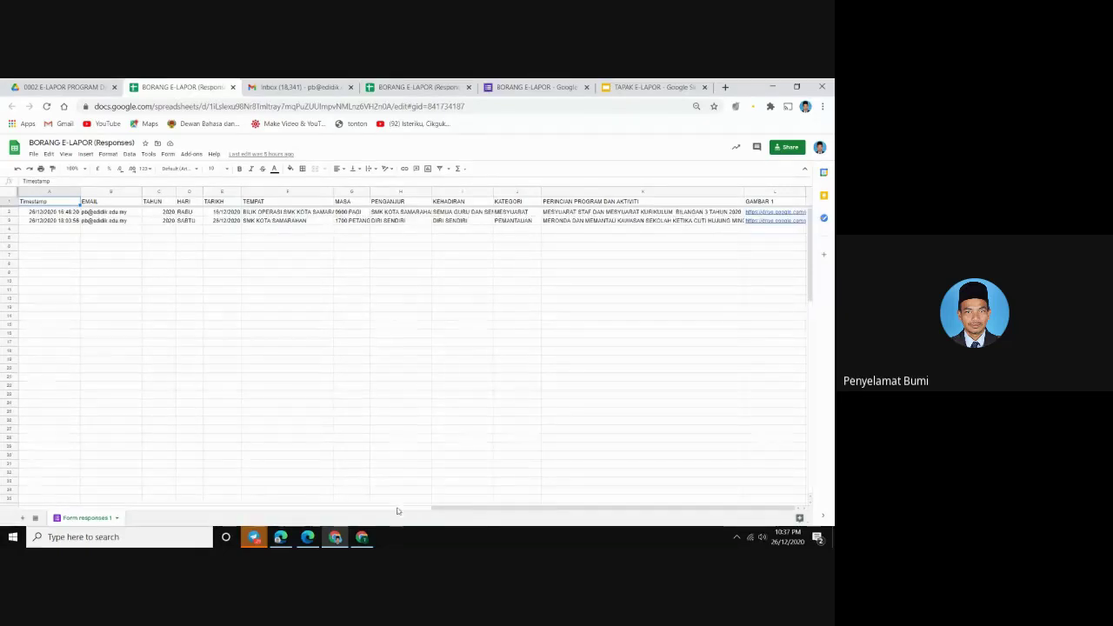
{"action": "left_click_drag", "start_coordinate": [442, 512], "coordinate": [483, 499]}
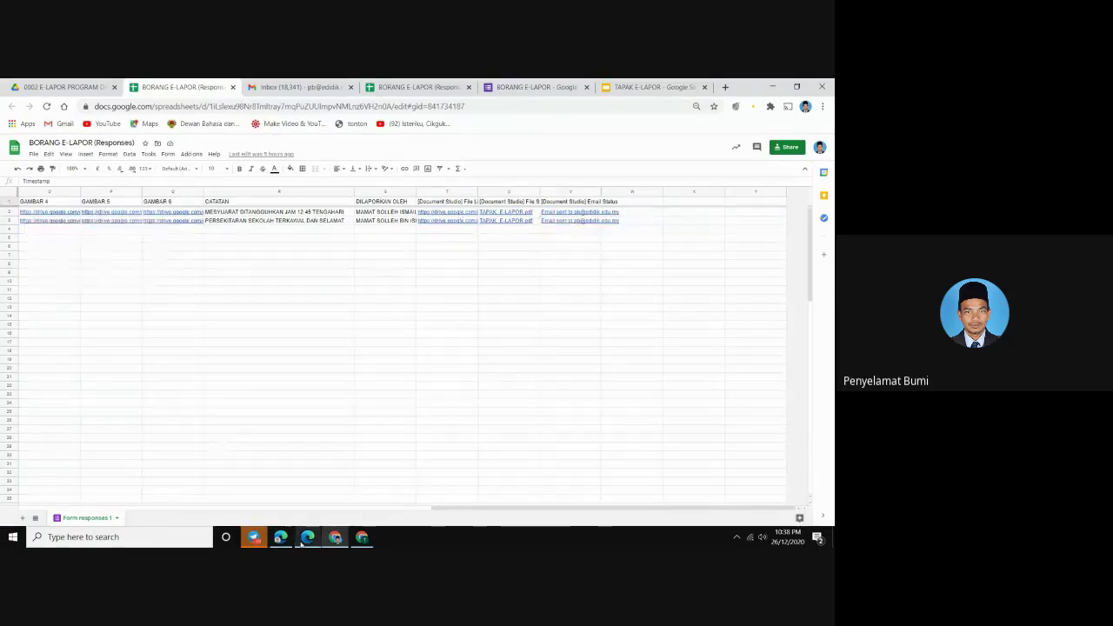
Bring the Google Meet window forward, then switch to the Chrome window showing Bitly
{"action": "mouse_move", "coordinate": [307, 543]}
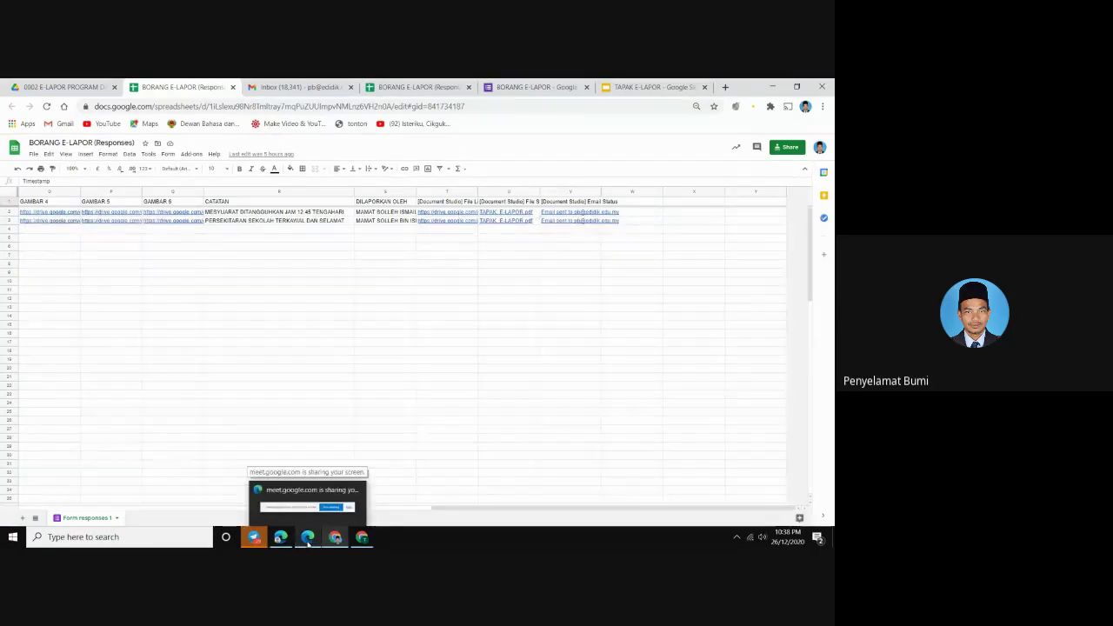
{"action": "left_click", "coordinate": [307, 539]}
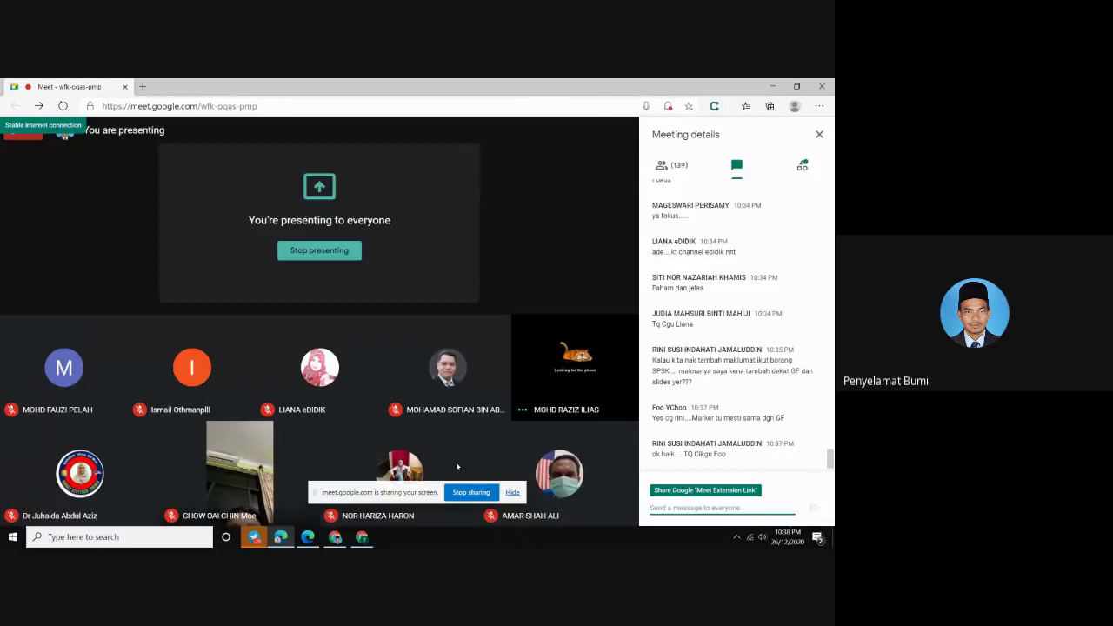
{"action": "mouse_move", "coordinate": [633, 428]}
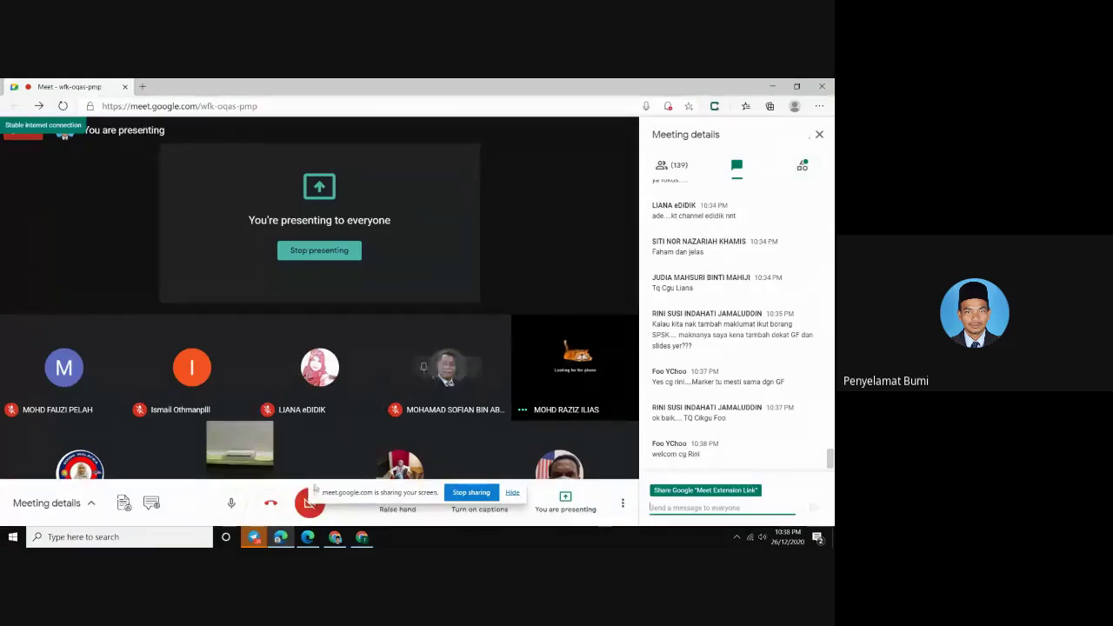
{"action": "left_click", "coordinate": [362, 537]}
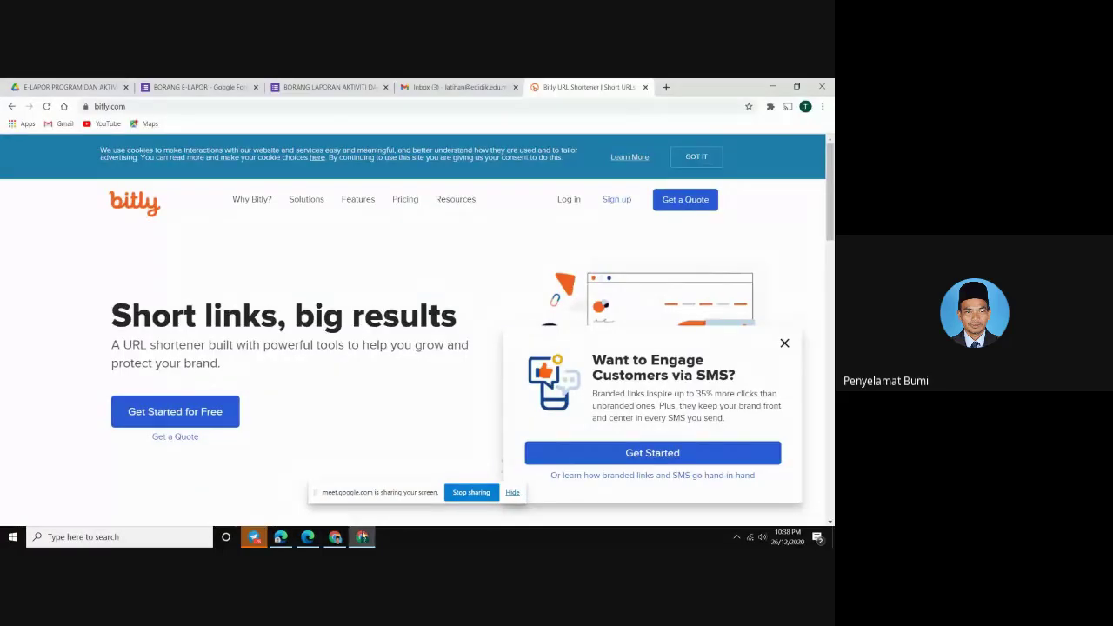
Close the Bitly, Gmail and BORANG LAPORAN tabs, check the form's 2 responses, and return to Drive
{"action": "left_click", "coordinate": [645, 87]}
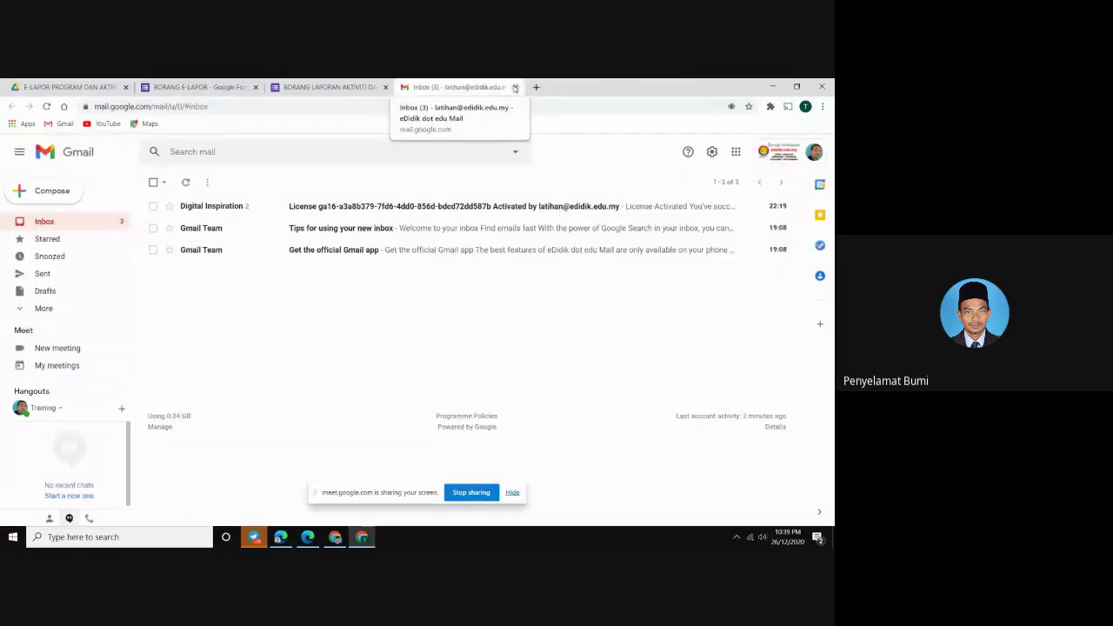
{"action": "left_click", "coordinate": [515, 87]}
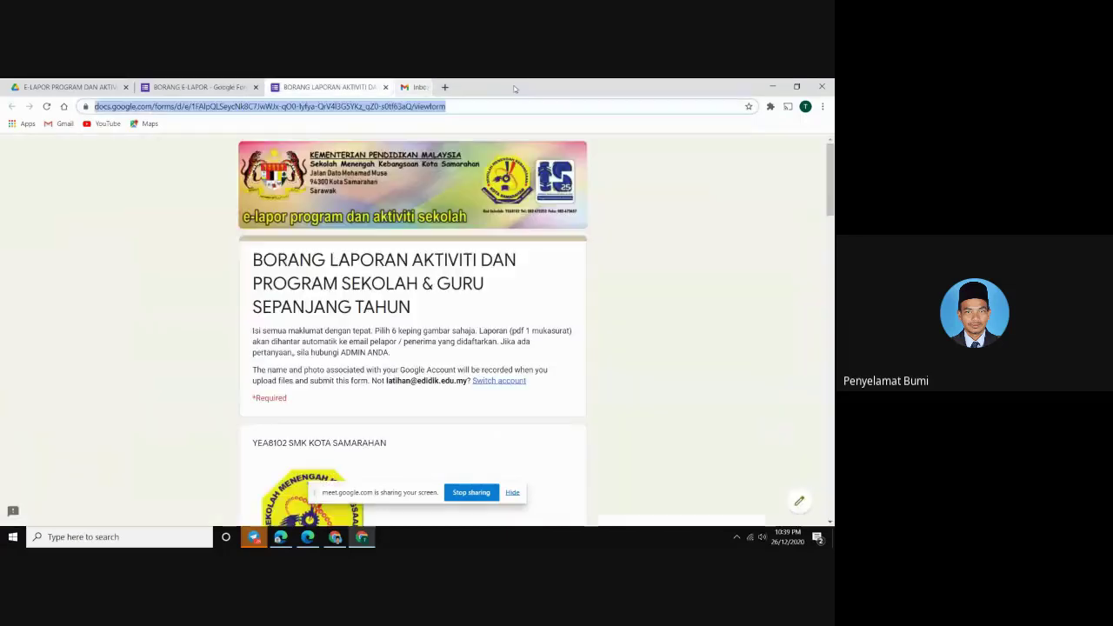
{"action": "left_click", "coordinate": [386, 87]}
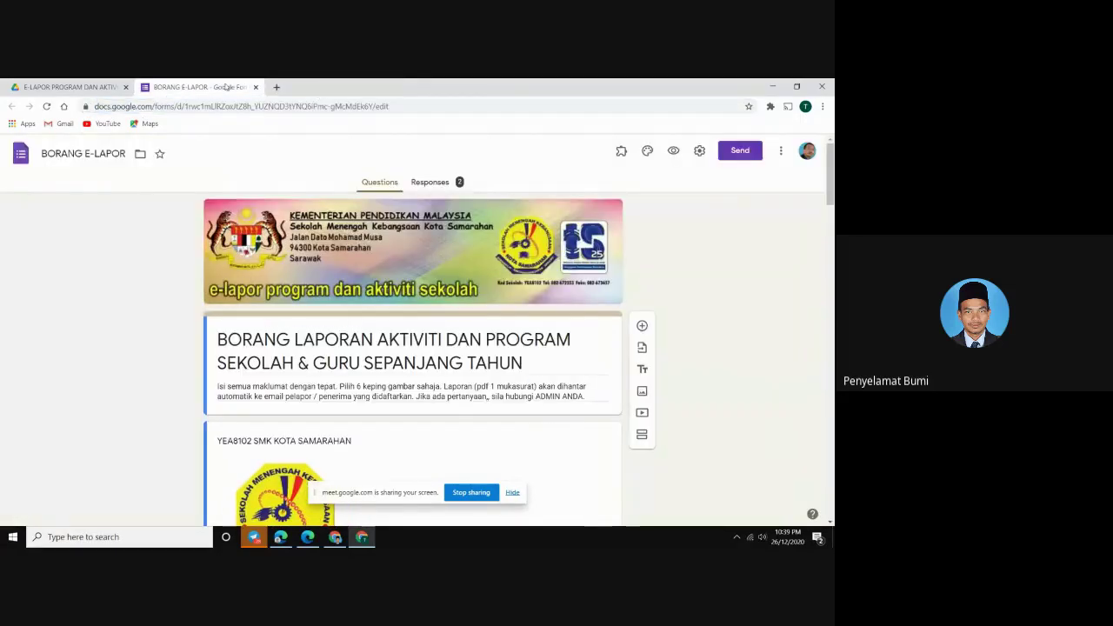
{"action": "left_click", "coordinate": [430, 184]}
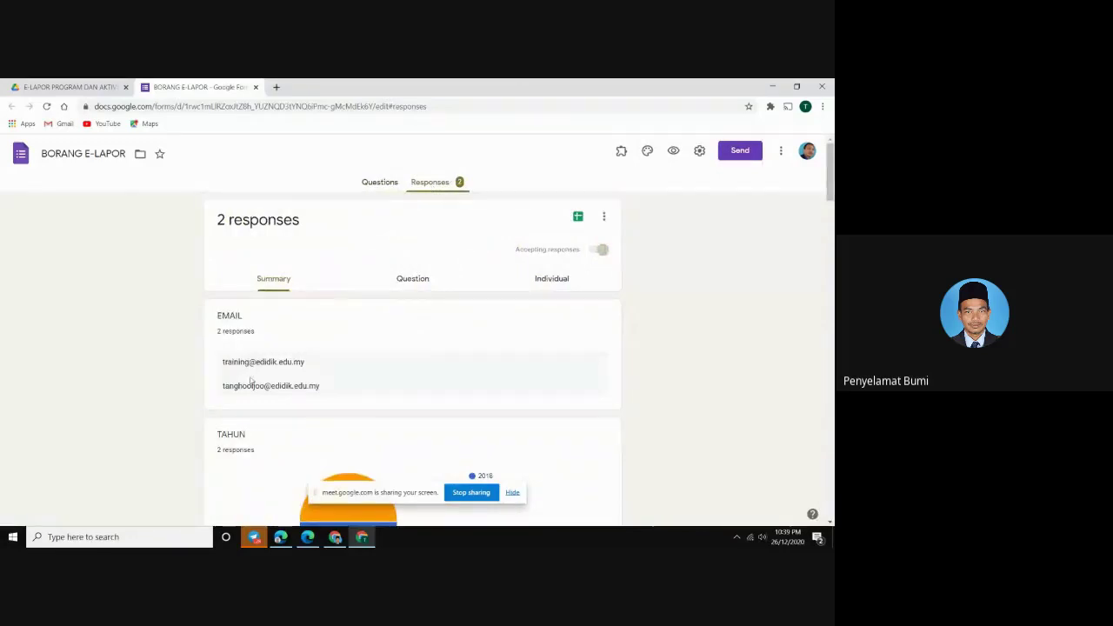
{"action": "key", "text": "ctrl+shift+Tab"}
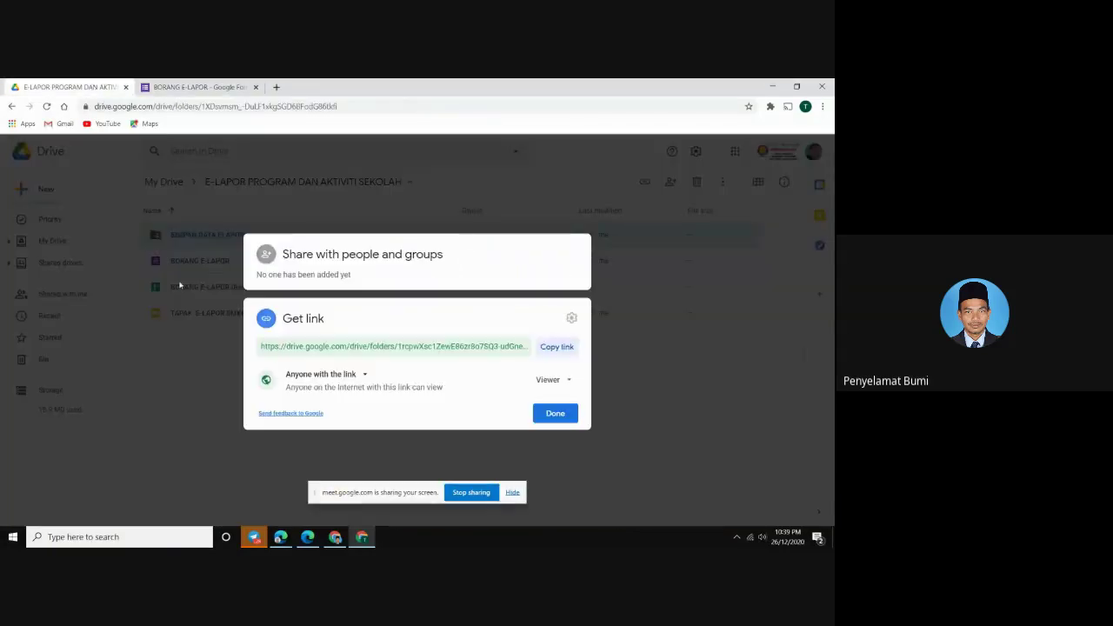
Close the Get link dialog and open MESYUARAT PENYELARASAN.pdf from SIMPAN DATA ELAPOR > 02/12/2020
{"action": "left_click", "coordinate": [219, 409]}
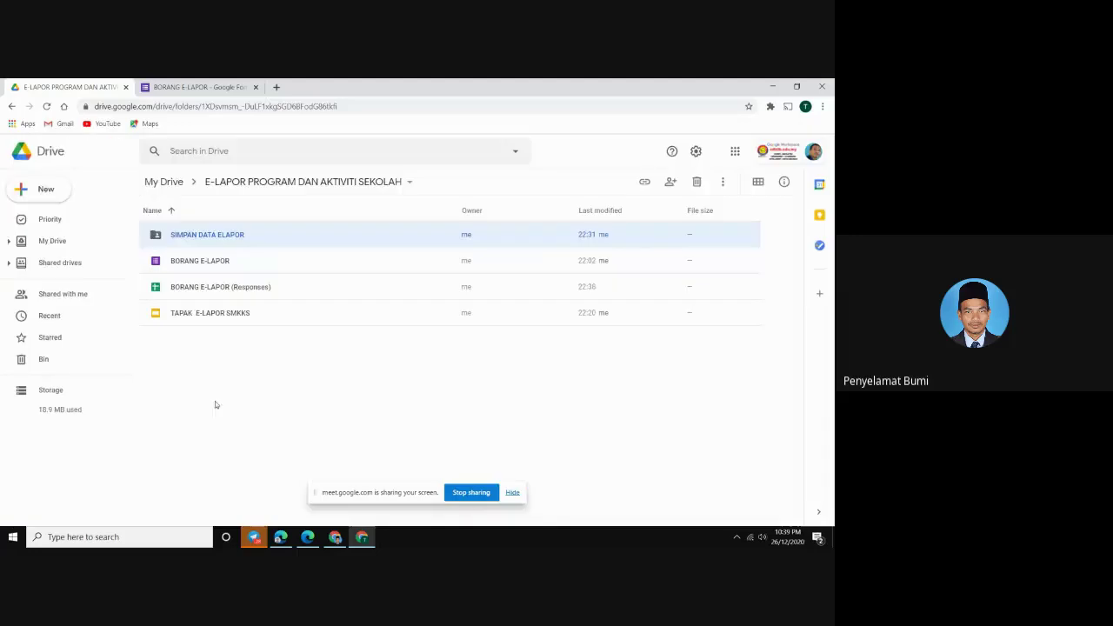
{"action": "double_click", "coordinate": [195, 239]}
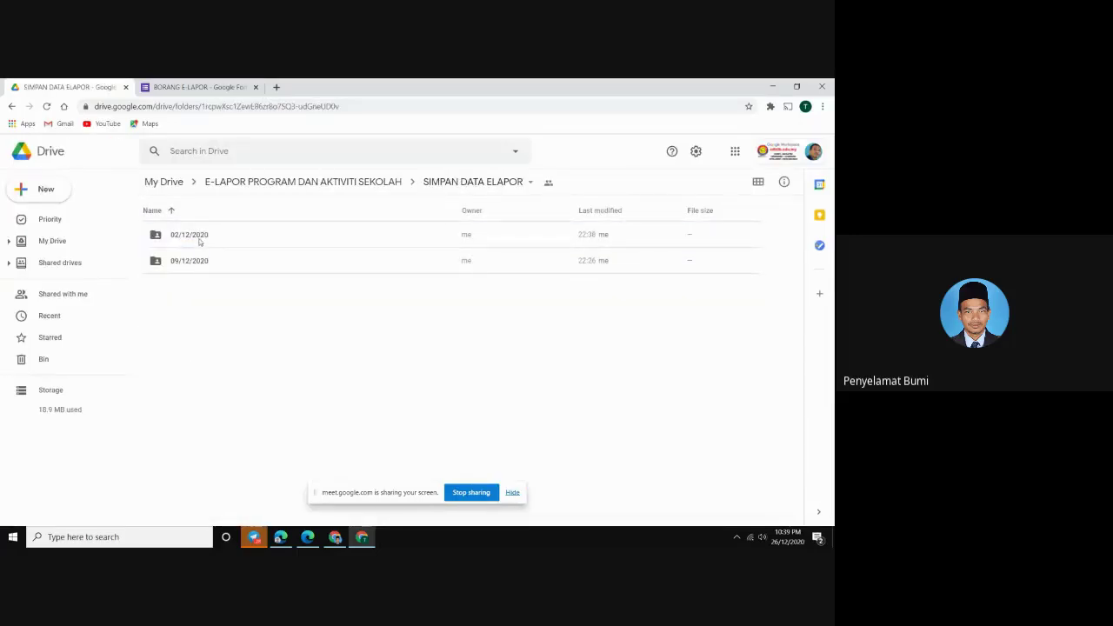
{"action": "double_click", "coordinate": [189, 235]}
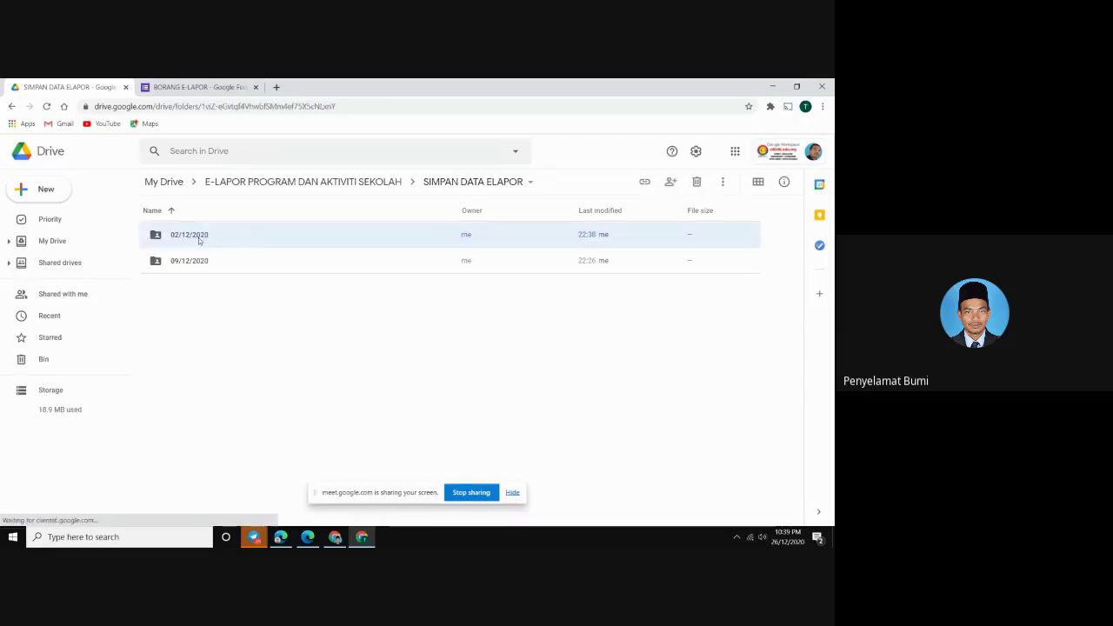
{"action": "double_click", "coordinate": [198, 237]}
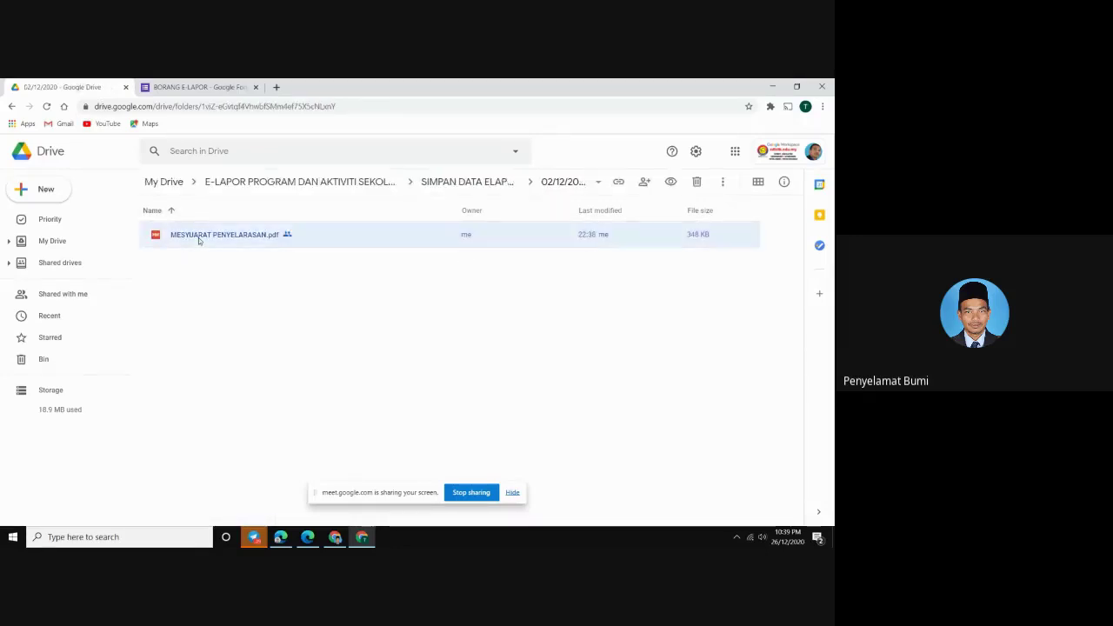
{"action": "left_click", "coordinate": [492, 493]}
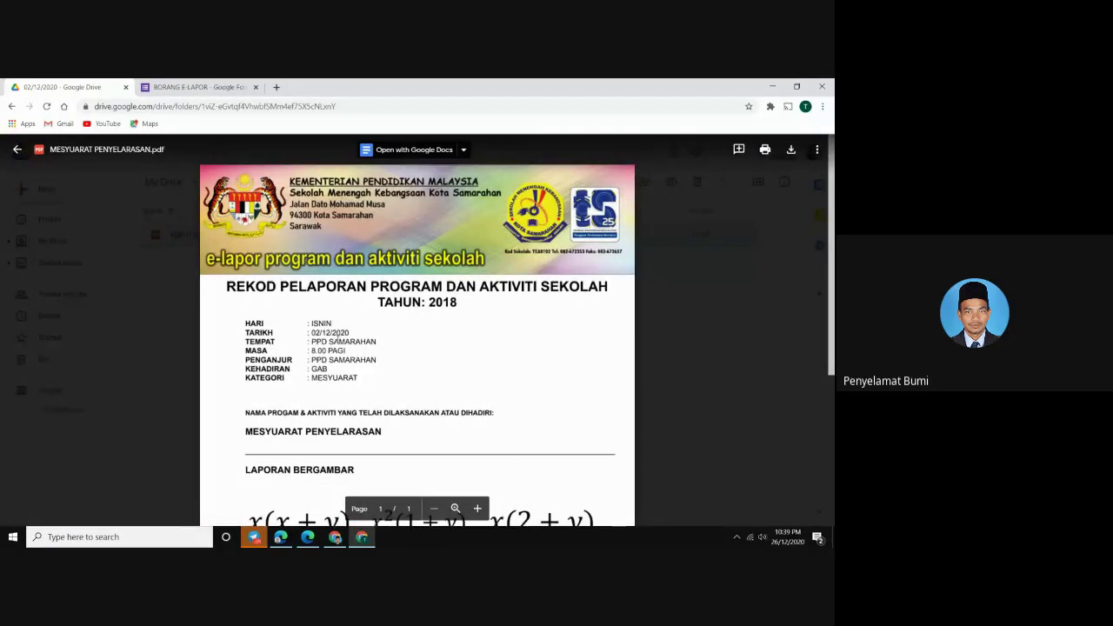
Scroll through the report's date, PPD SAMARAHAN venue, pictures and remarks, then close the preview
{"action": "scroll", "coordinate": [337, 338], "scroll_direction": "down", "scroll_amount": 3}
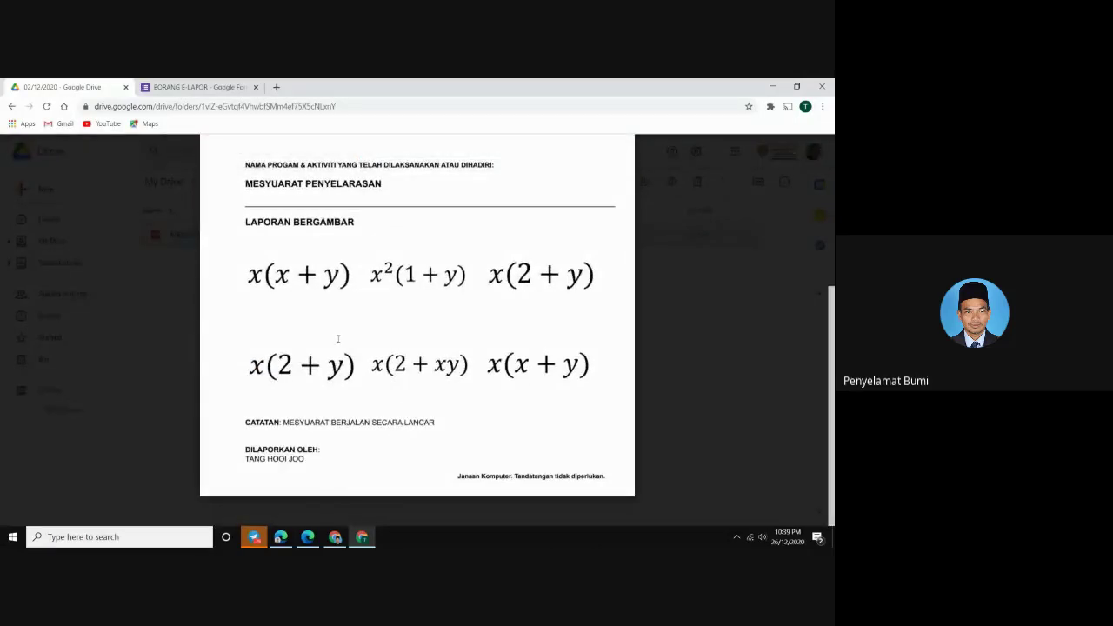
{"action": "scroll", "coordinate": [338, 339], "scroll_direction": "up", "scroll_amount": 3}
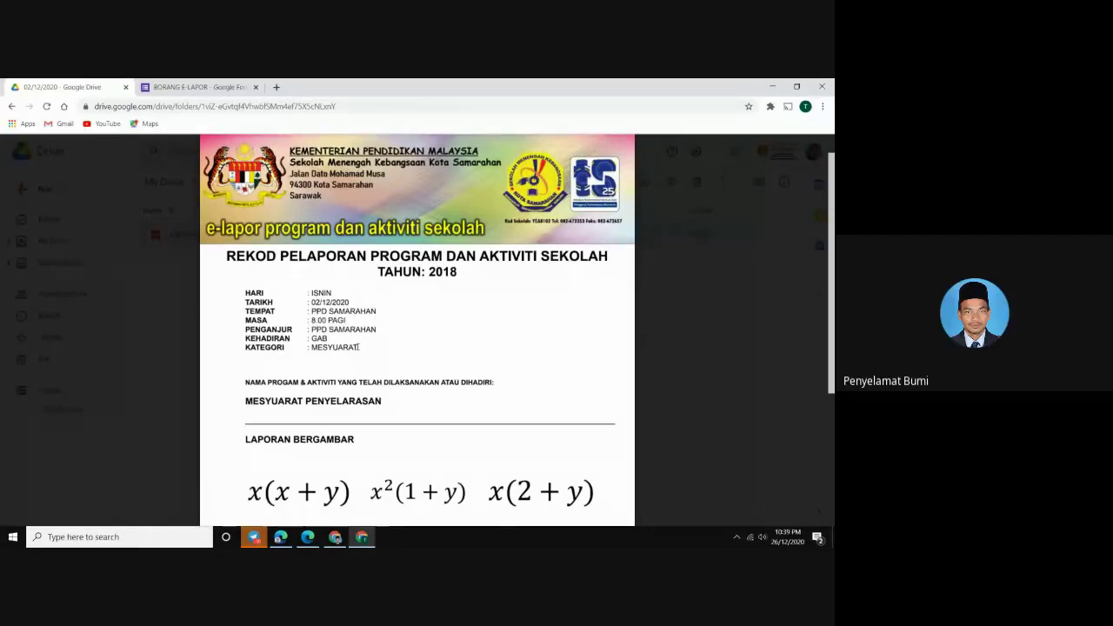
{"action": "scroll", "coordinate": [359, 348], "scroll_direction": "down", "scroll_amount": 2}
{"action": "scroll", "coordinate": [364, 371], "scroll_direction": "down", "scroll_amount": 2}
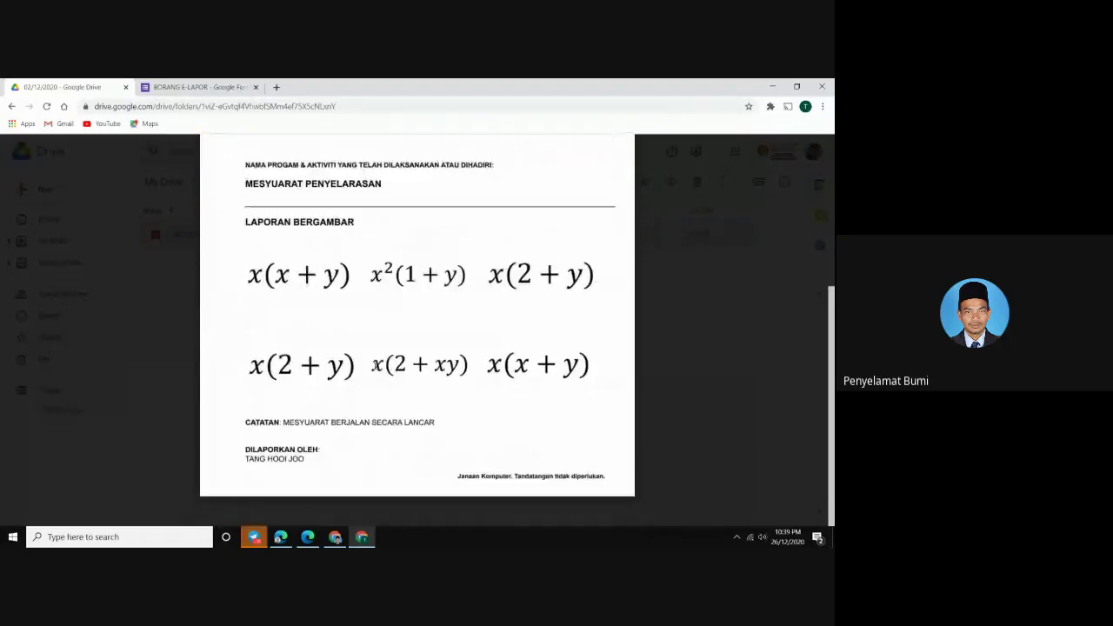
{"action": "scroll", "coordinate": [334, 376], "scroll_direction": "up", "scroll_amount": 5}
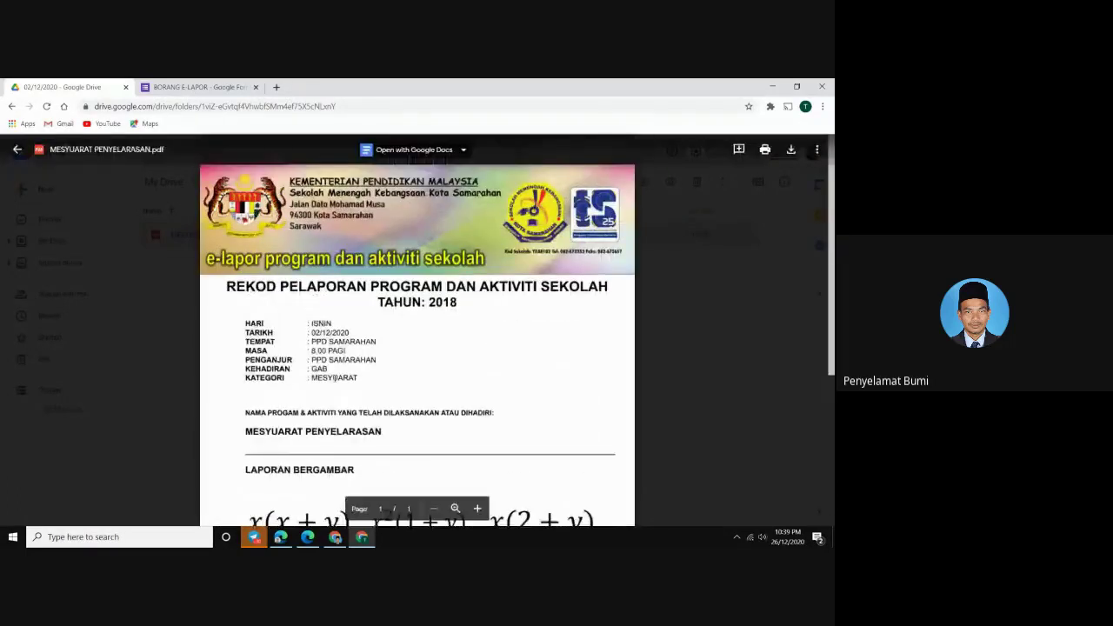
{"action": "scroll", "coordinate": [392, 372], "scroll_direction": "down", "scroll_amount": 4}
{"action": "scroll", "coordinate": [392, 371], "scroll_direction": "down", "scroll_amount": 1}
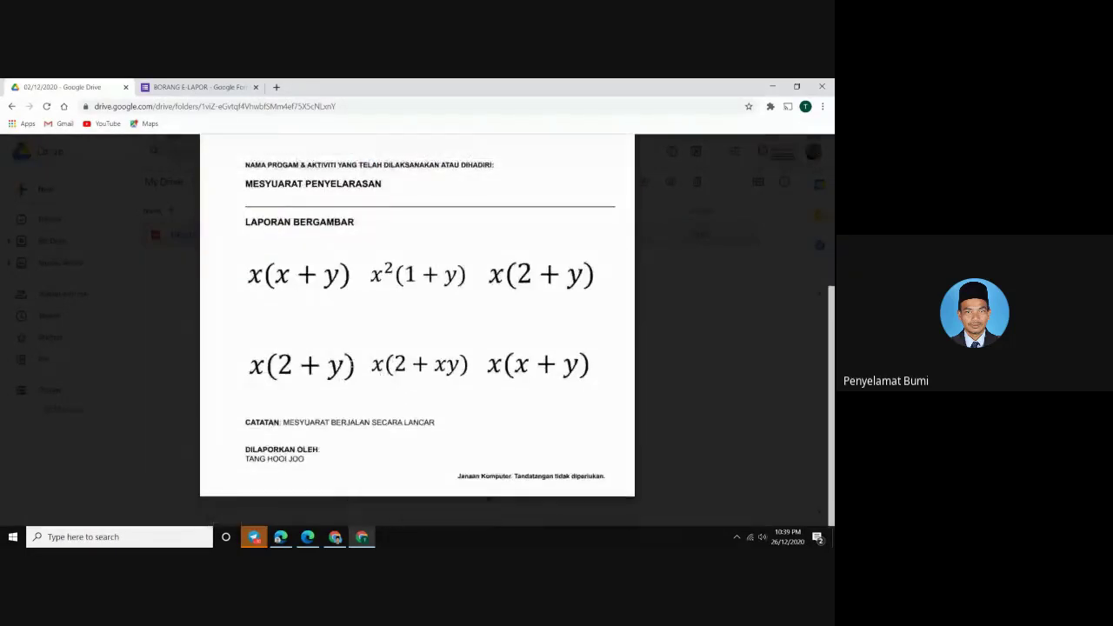
{"action": "scroll", "coordinate": [330, 354], "scroll_direction": "up", "scroll_amount": 3}
{"action": "scroll", "coordinate": [276, 324], "scroll_direction": "down", "scroll_amount": 3}
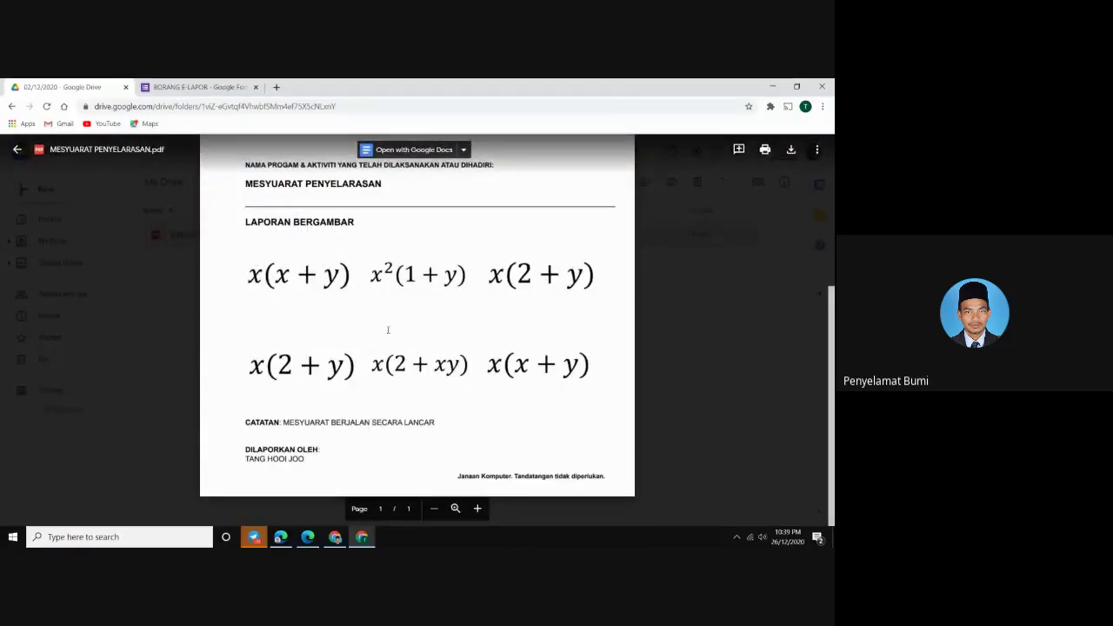
{"action": "scroll", "coordinate": [375, 327], "scroll_direction": "up", "scroll_amount": 1}
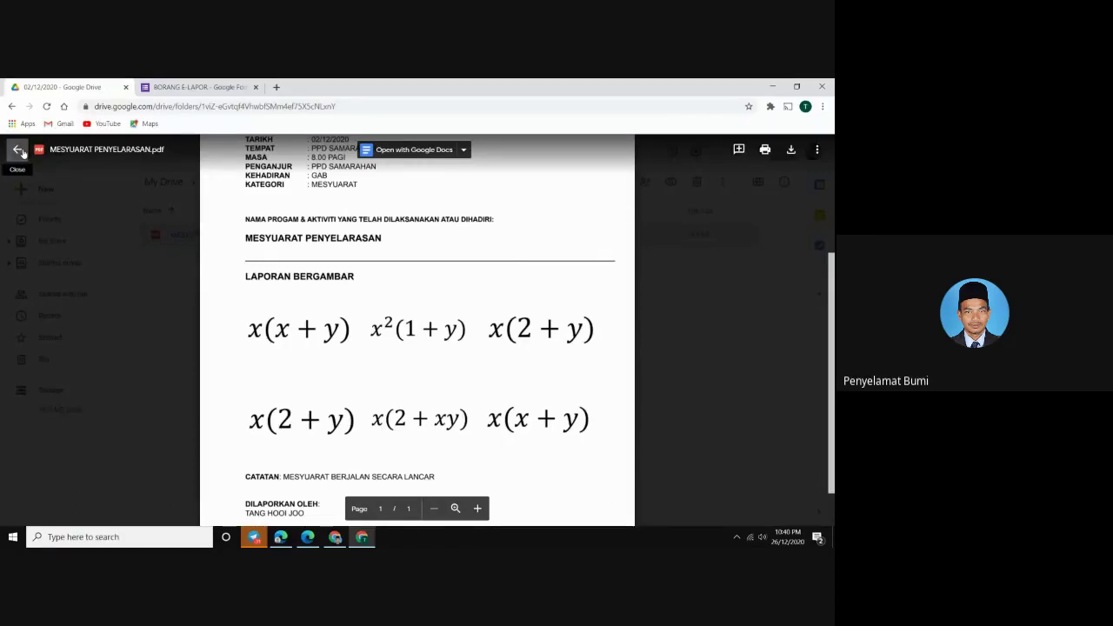
{"action": "left_click", "coordinate": [19, 150]}
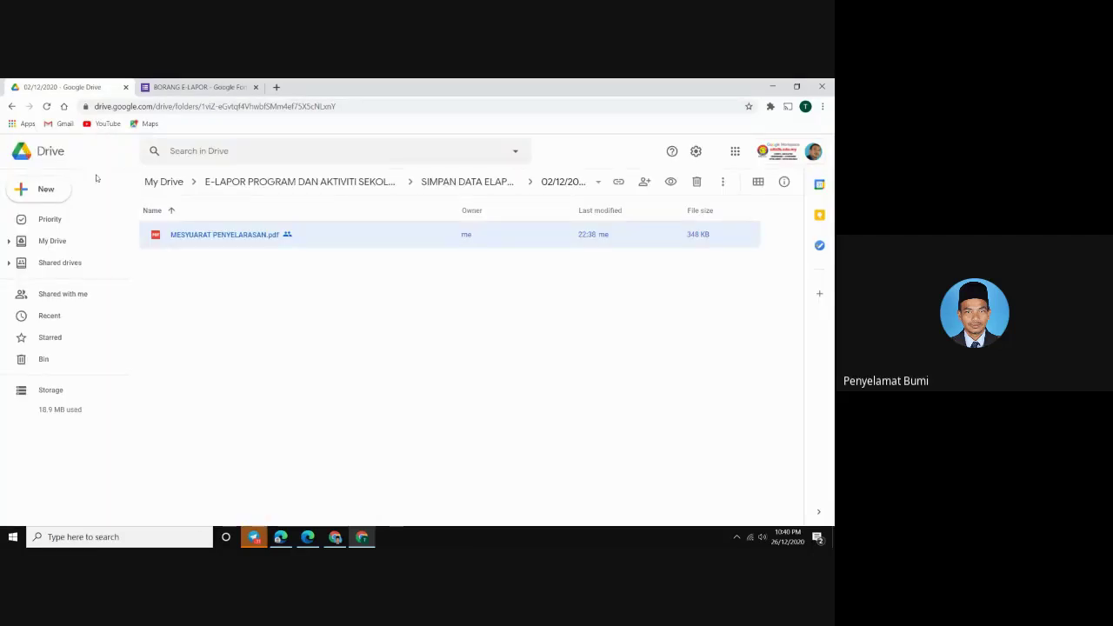
In Gmail's Sent folder, open the second e-Lapor report email and preview its PDF attachment
{"action": "left_click", "coordinate": [738, 154]}
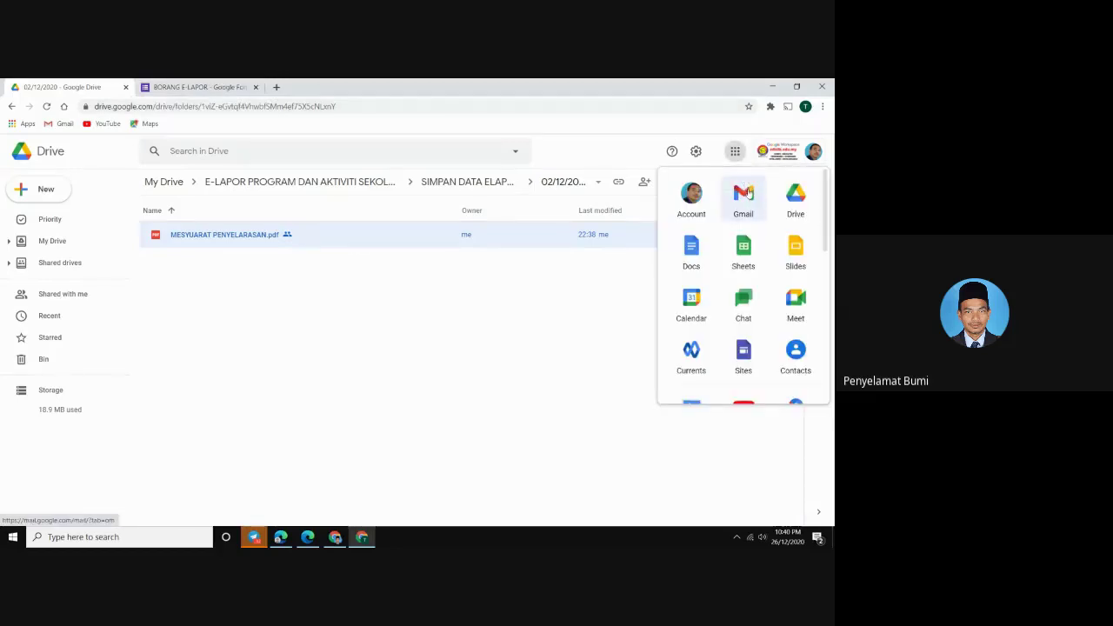
{"action": "left_click", "coordinate": [747, 193]}
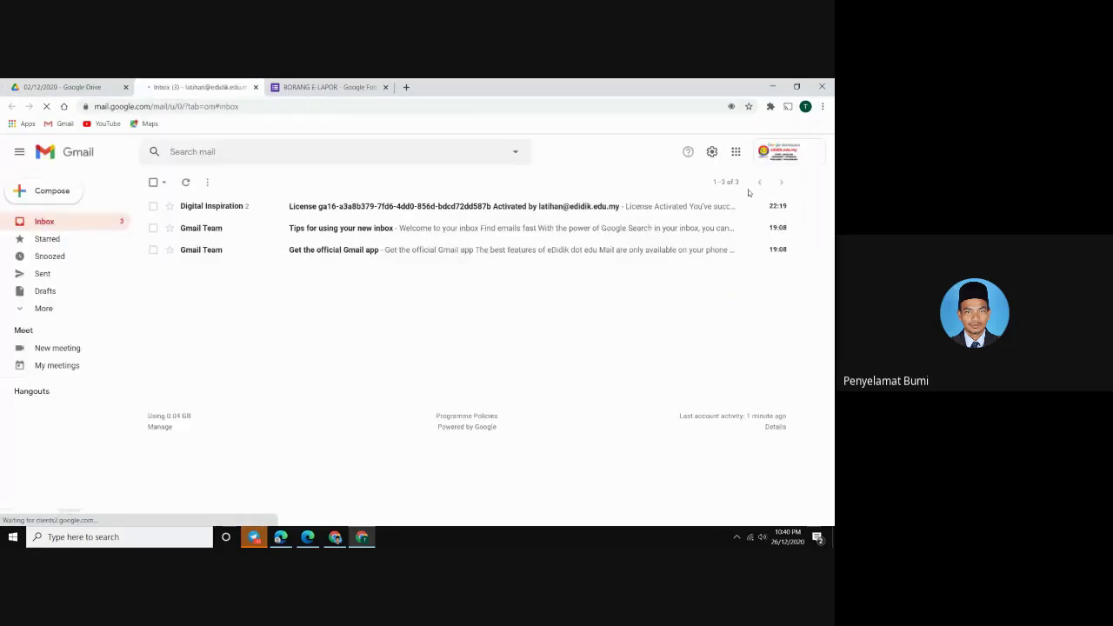
{"action": "left_click", "coordinate": [54, 279]}
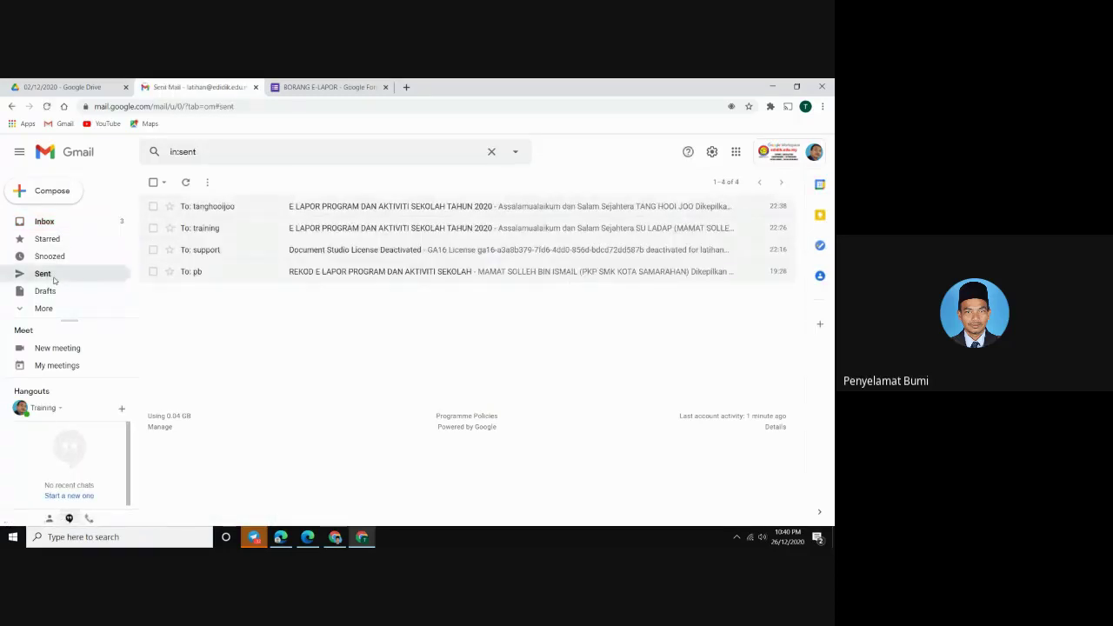
{"action": "left_click", "coordinate": [396, 230]}
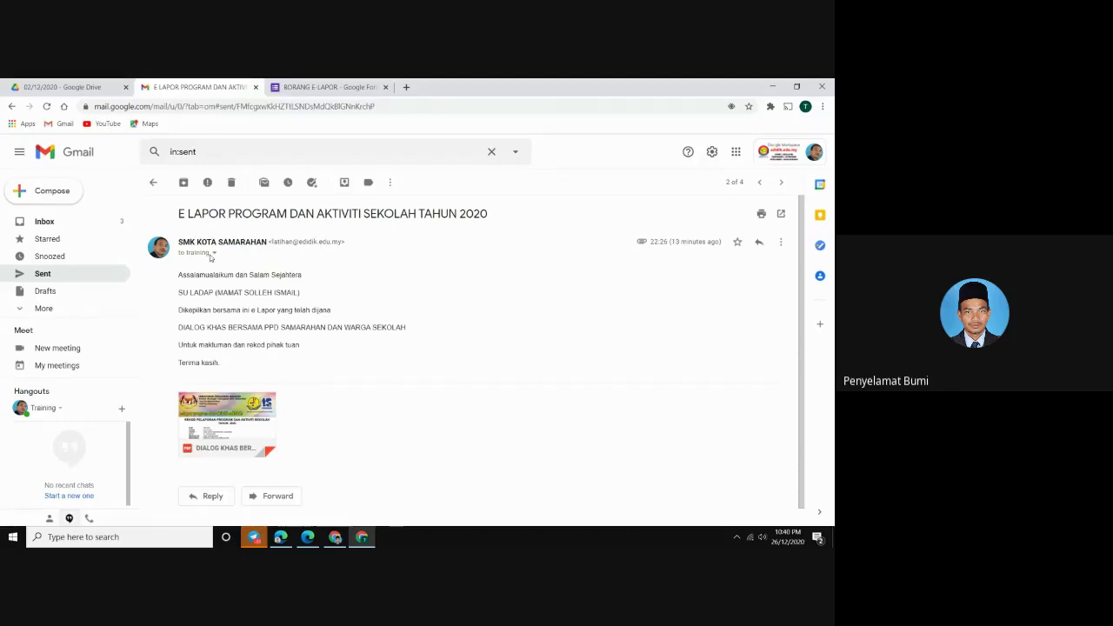
{"action": "mouse_move", "coordinate": [225, 416]}
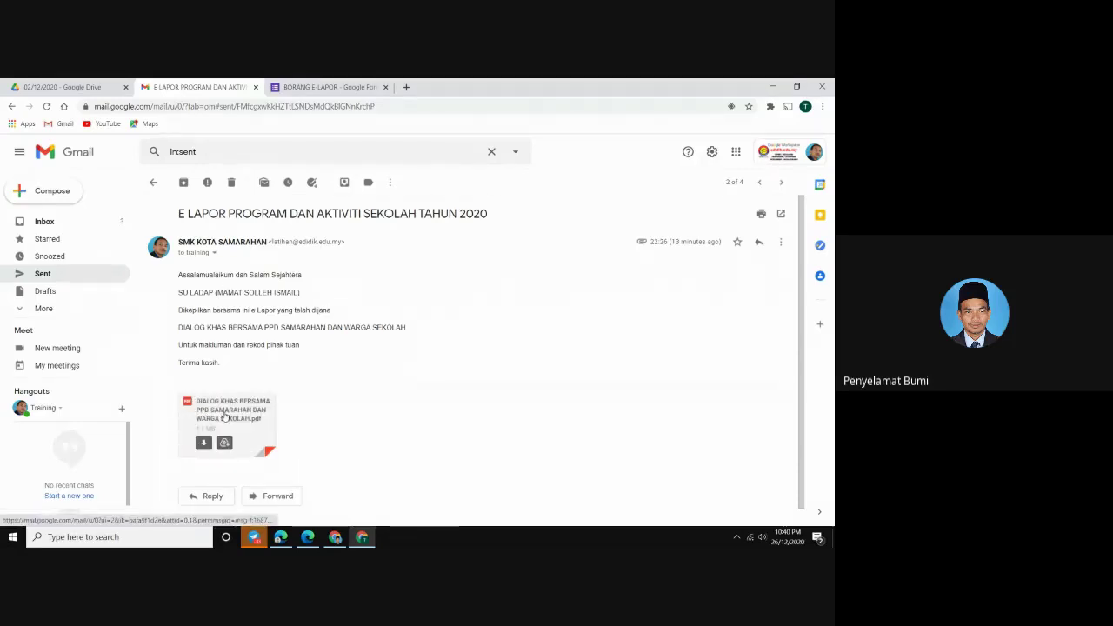
{"action": "left_click", "coordinate": [225, 416]}
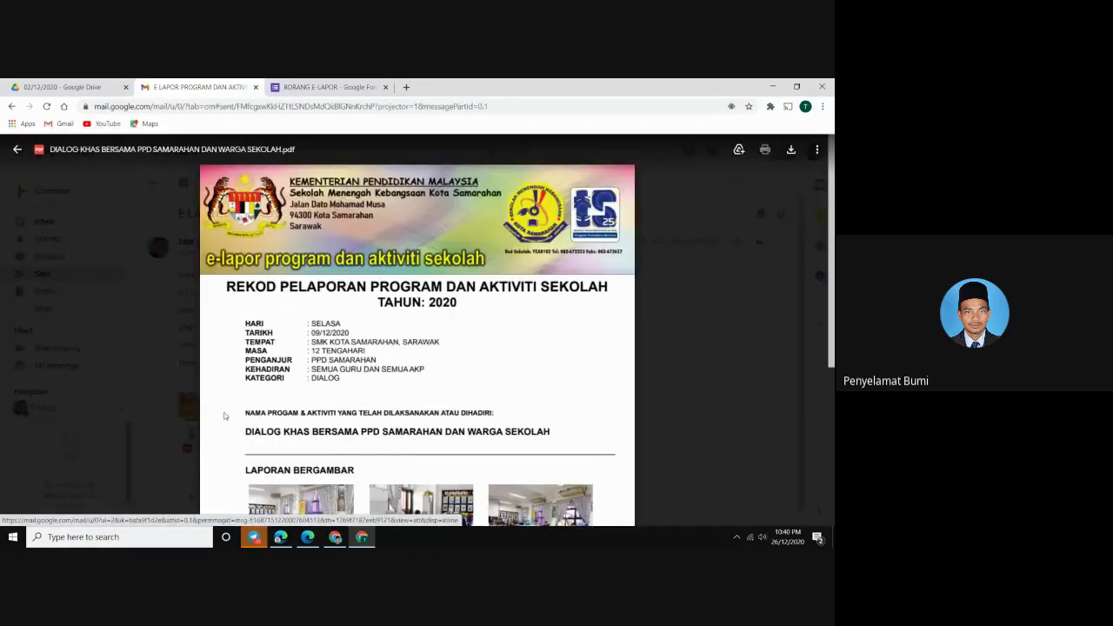
{"action": "scroll", "coordinate": [225, 417], "scroll_direction": "down", "scroll_amount": 4}
{"action": "scroll", "coordinate": [33, 134], "scroll_direction": "up", "scroll_amount": 4}
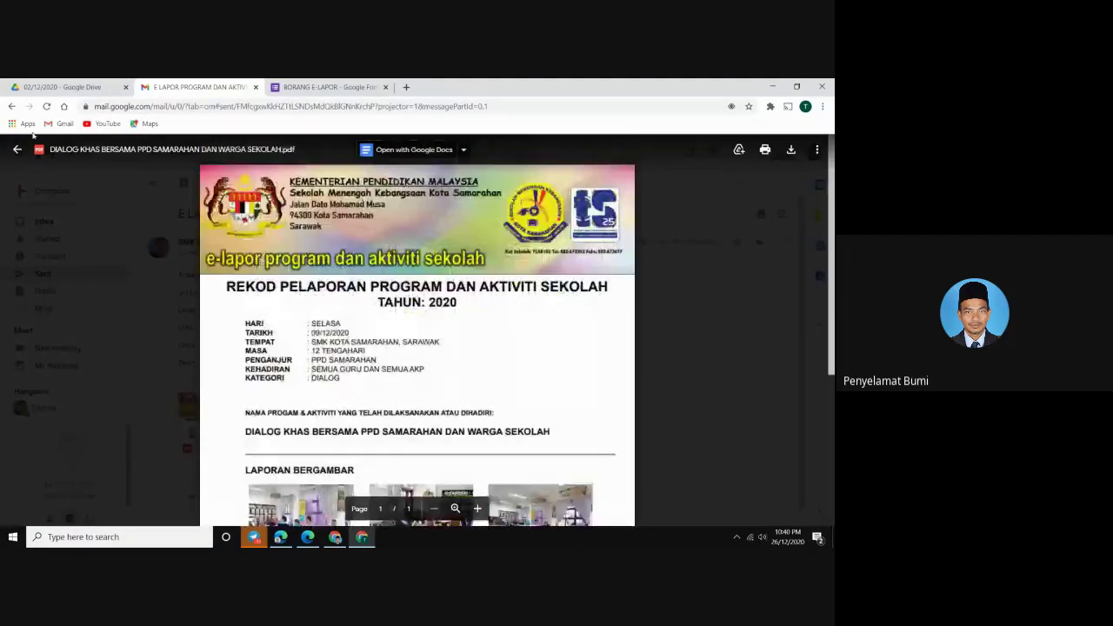
{"action": "left_click", "coordinate": [16, 150]}
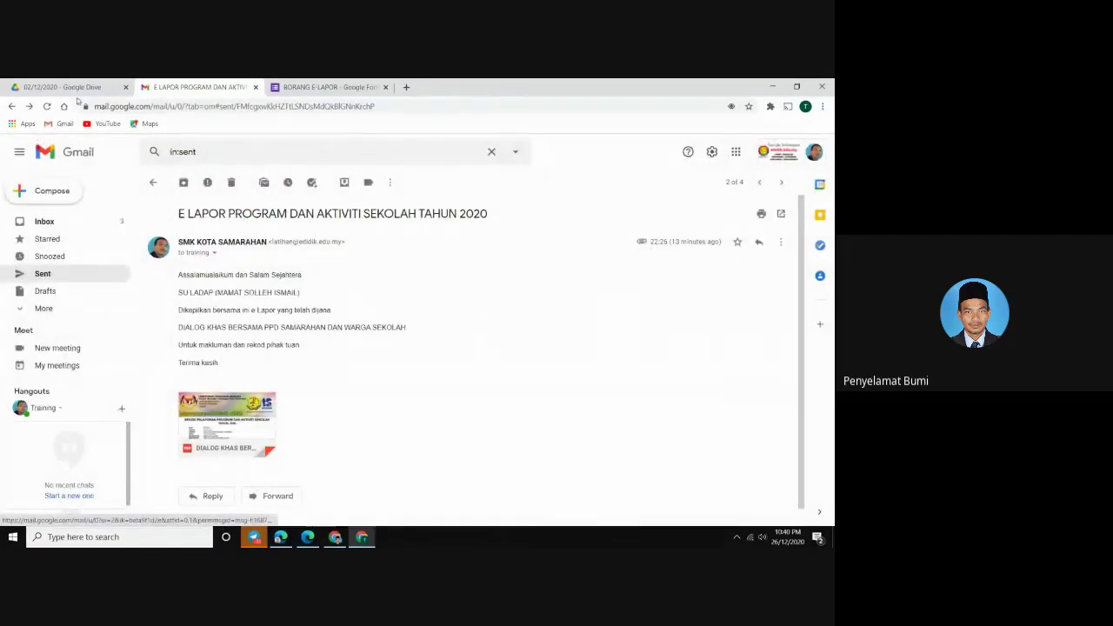
Glance at the form responses, return to the Gmail inbox, then switch to the other browser window
{"action": "left_click", "coordinate": [315, 88]}
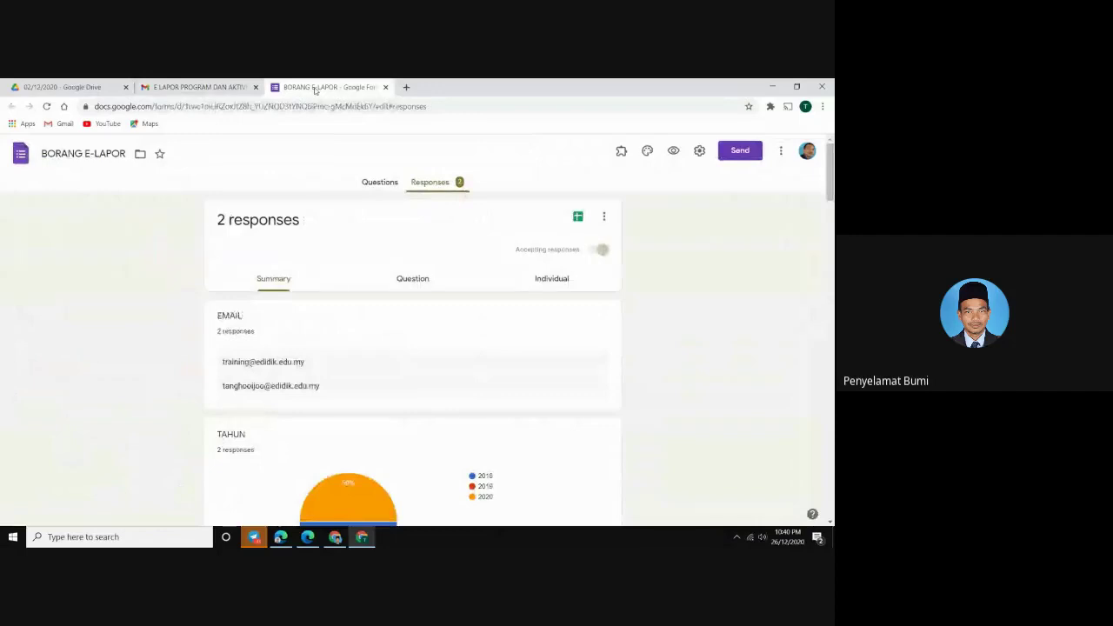
{"action": "left_click", "coordinate": [176, 89]}
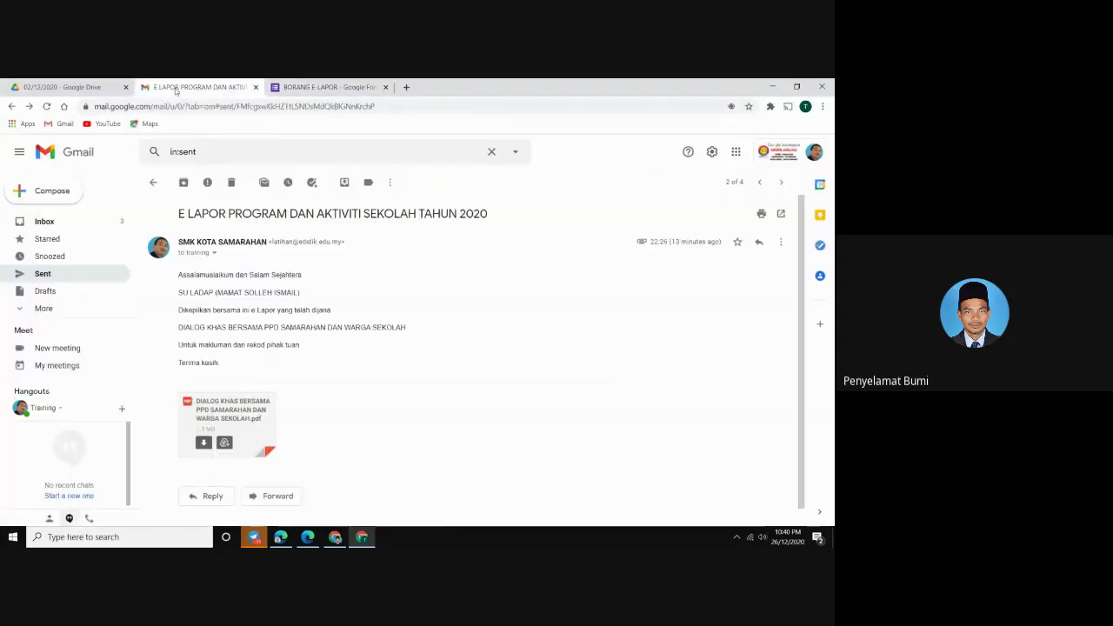
{"action": "left_click", "coordinate": [63, 221]}
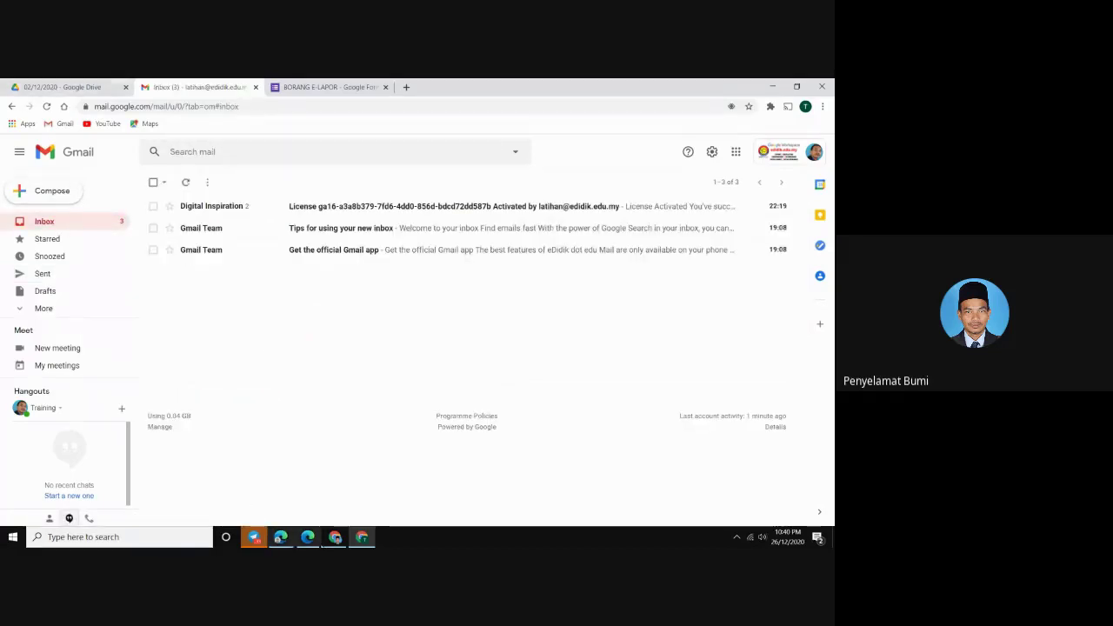
{"action": "left_click", "coordinate": [337, 539]}
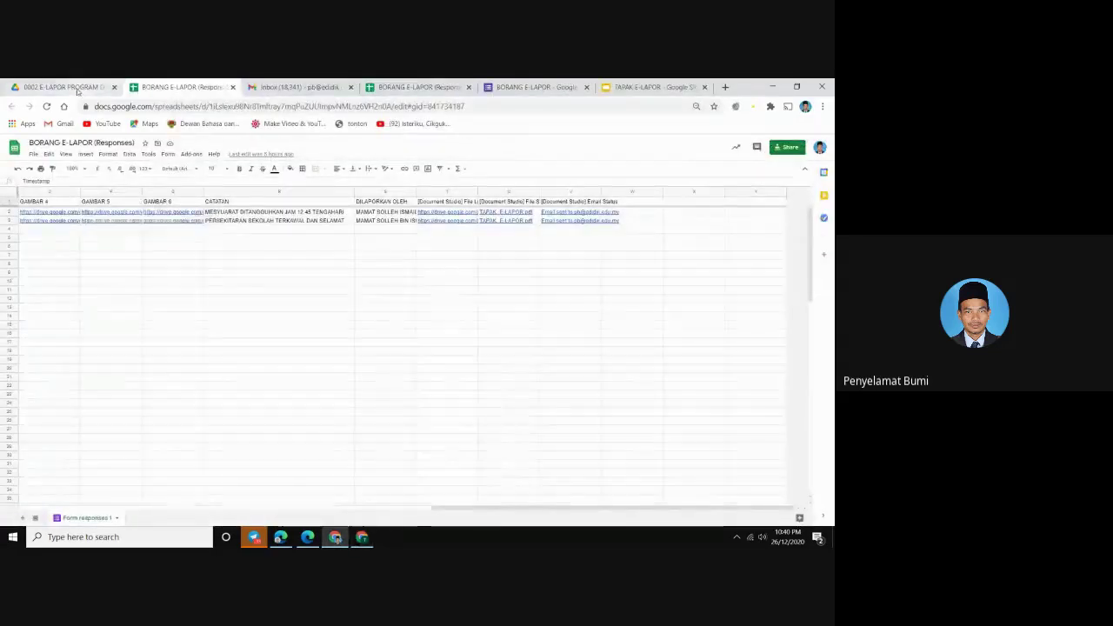
Return to the e-Lapor Drive folder and open the BORANG E-LAPOR (Responses) spreadsheet in Sheets
{"action": "left_click", "coordinate": [76, 88]}
{"action": "left_click", "coordinate": [207, 377]}
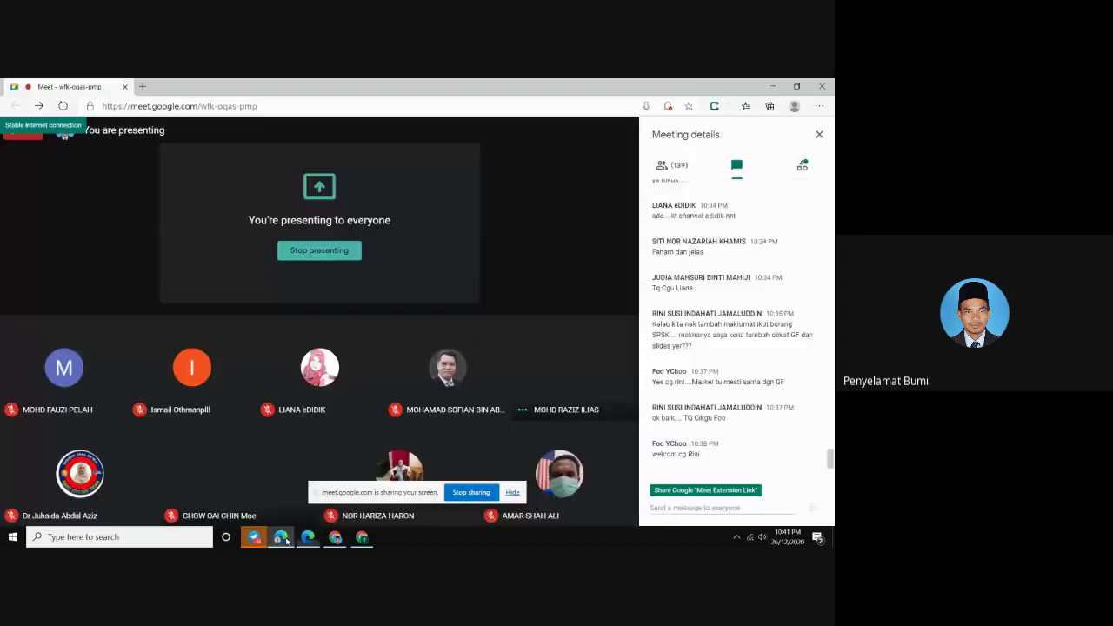
{"action": "left_click", "coordinate": [307, 537]}
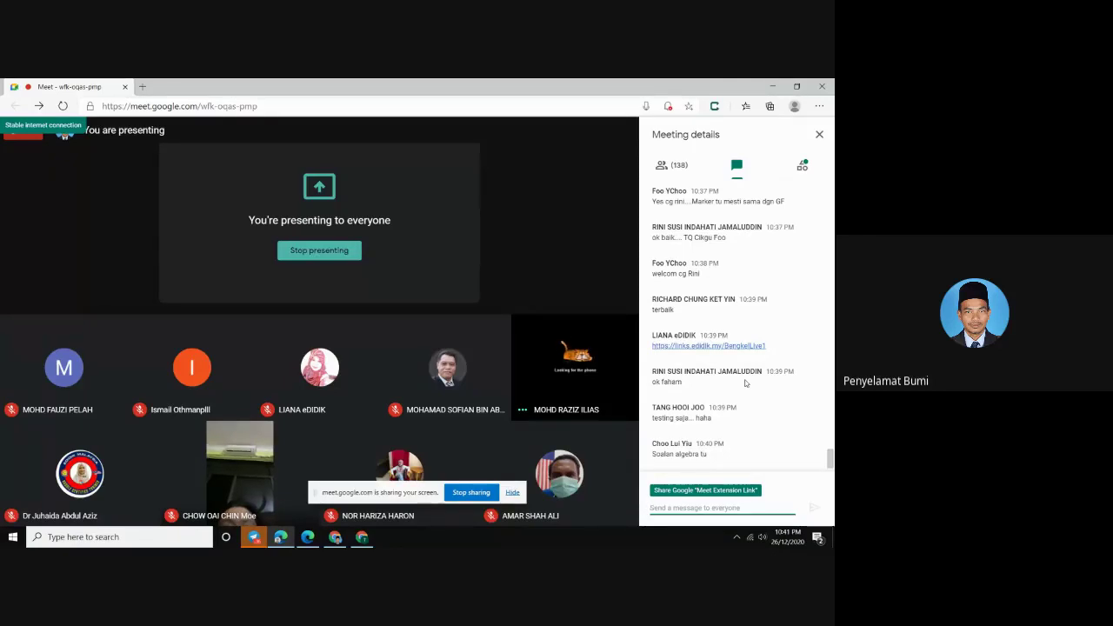
{"action": "left_click", "coordinate": [253, 539]}
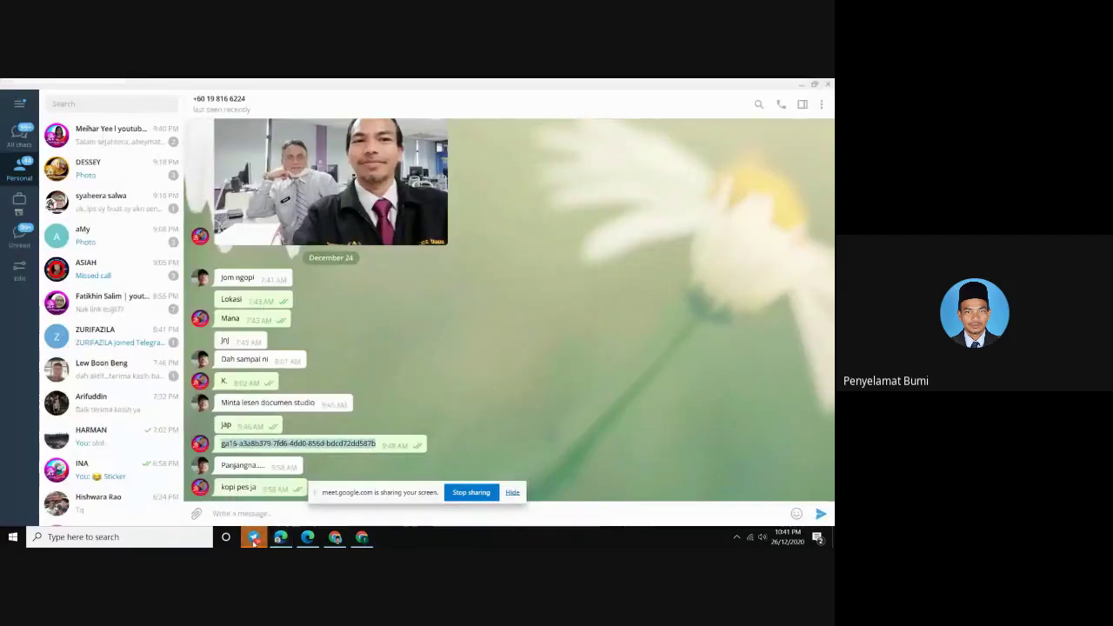
{"action": "left_click", "coordinate": [331, 539]}
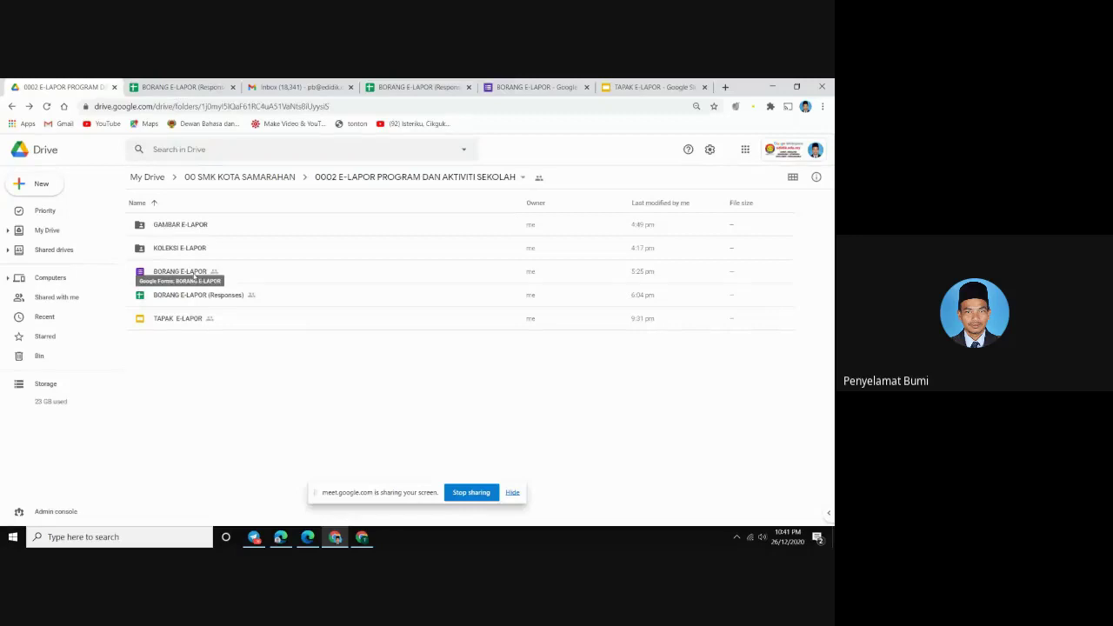
{"action": "double_click", "coordinate": [199, 297]}
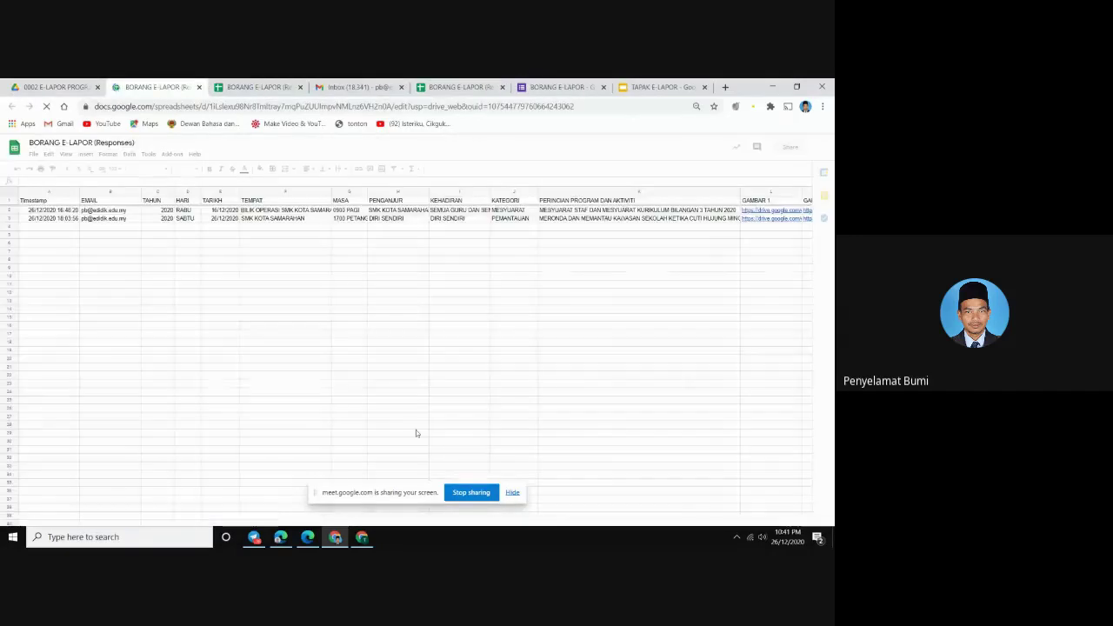
{"action": "left_click", "coordinate": [512, 492]}
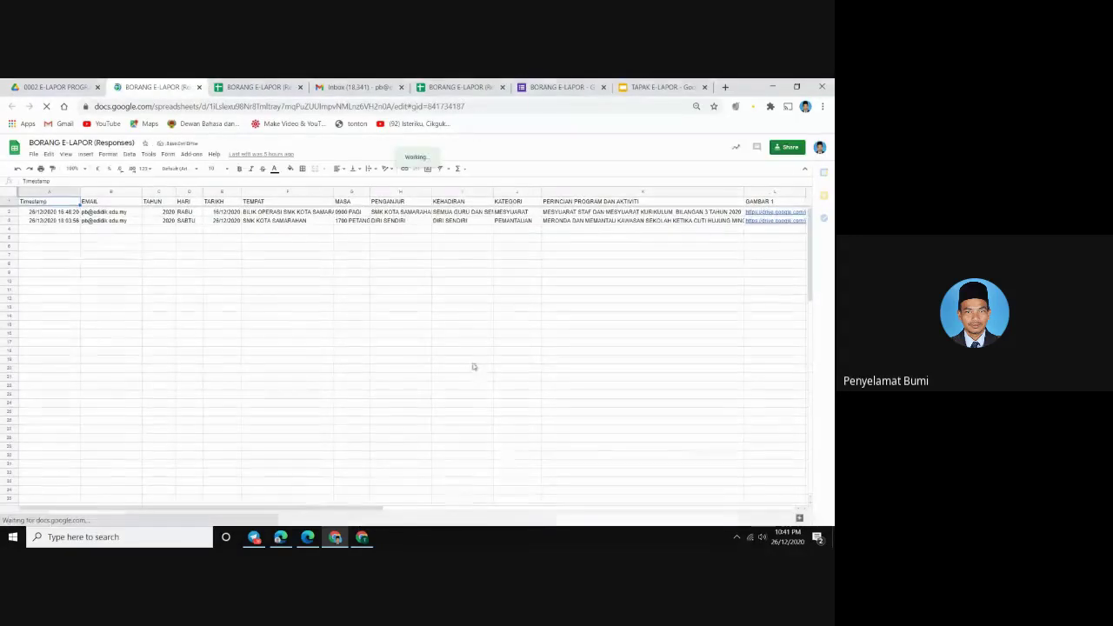
Launch the Document Studio add-on and raise the browser page zoom to 90%
{"action": "left_click", "coordinate": [191, 155]}
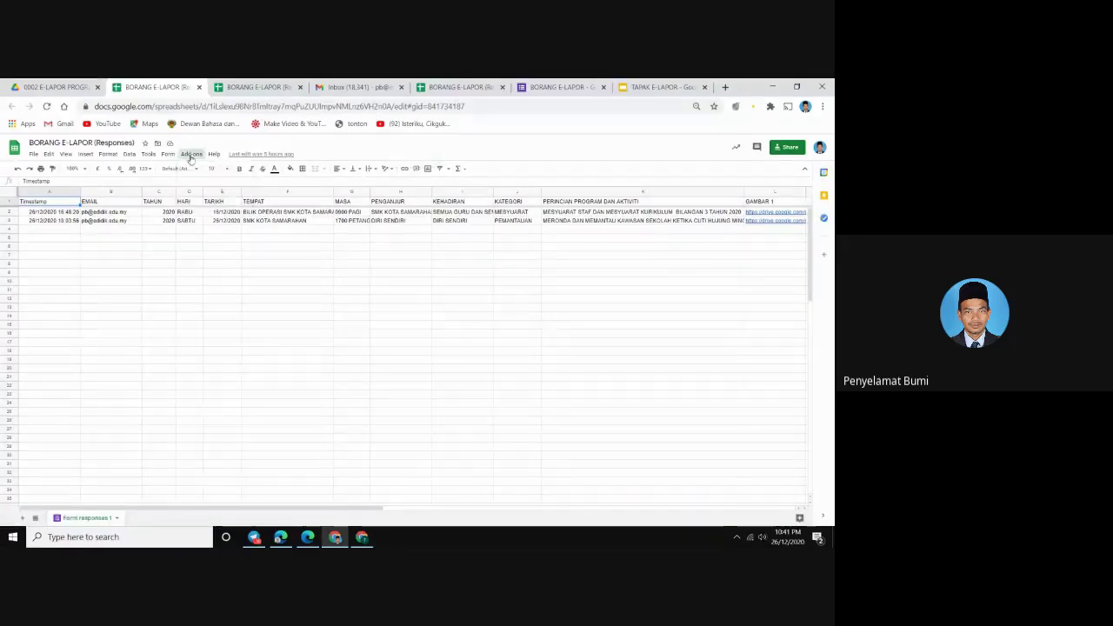
{"action": "mouse_move", "coordinate": [250, 229]}
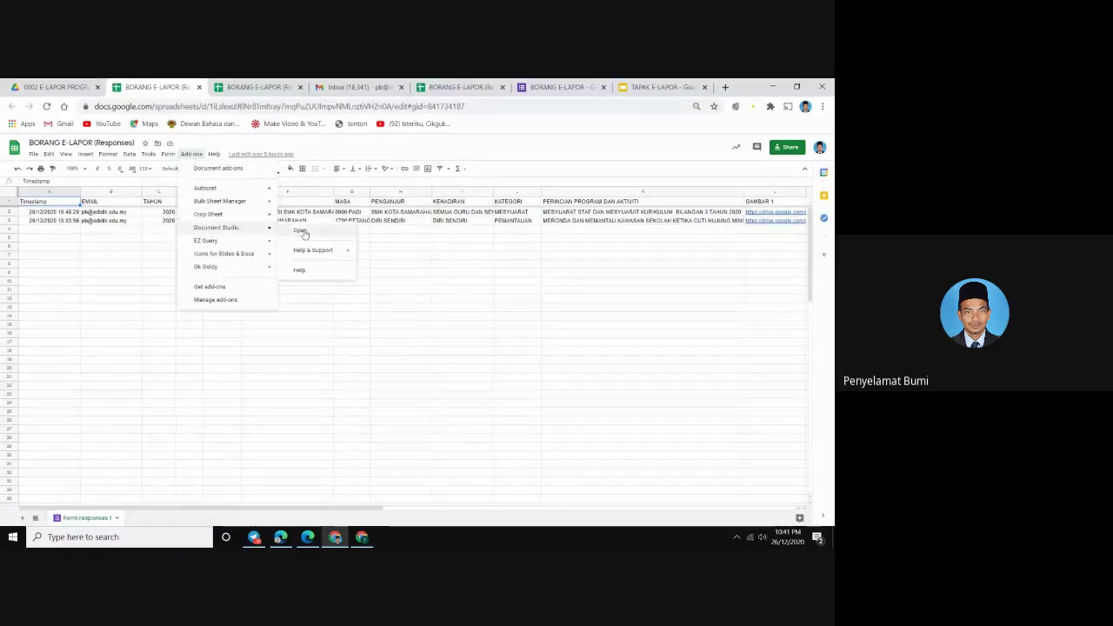
{"action": "left_click", "coordinate": [300, 231]}
{"action": "left_click", "coordinate": [823, 106]}
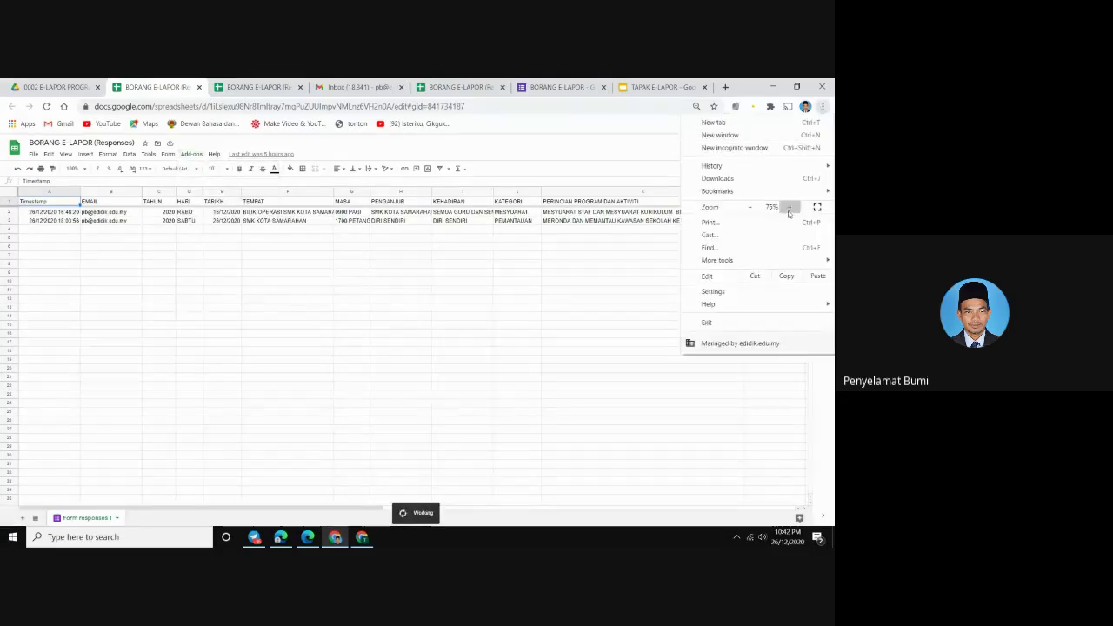
{"action": "left_click", "coordinate": [790, 207]}
{"action": "left_click", "coordinate": [790, 207]}
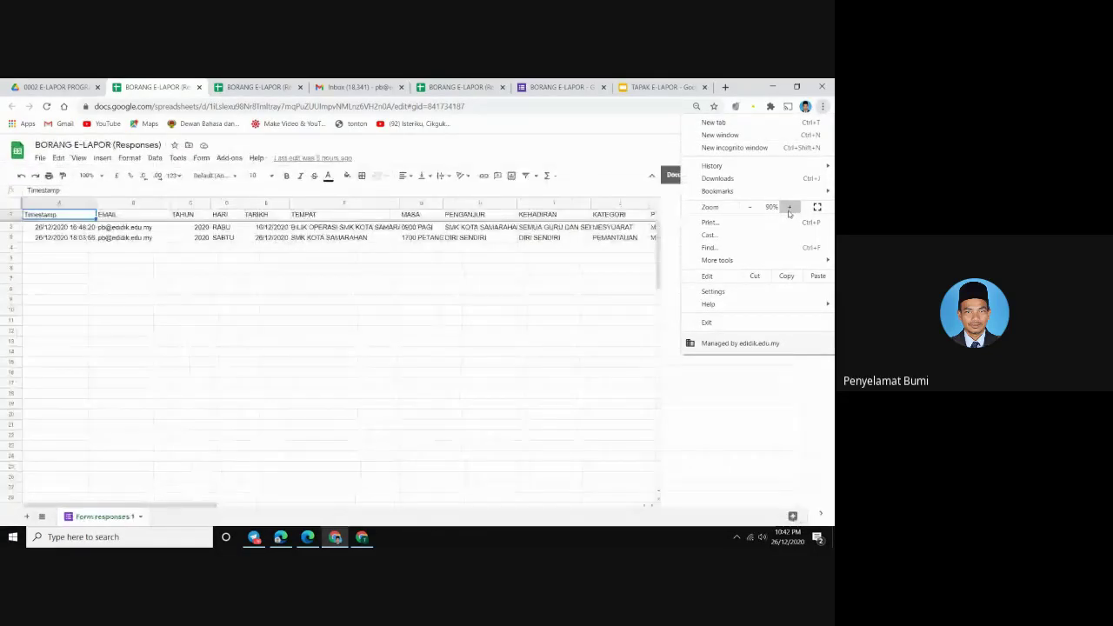
{"action": "left_click", "coordinate": [574, 331]}
Under Finish and Merge, uncheck Merge Documents Now, save, and close the Document Studio sidebar
{"action": "scroll", "coordinate": [715, 422], "scroll_direction": "down", "scroll_amount": 5}
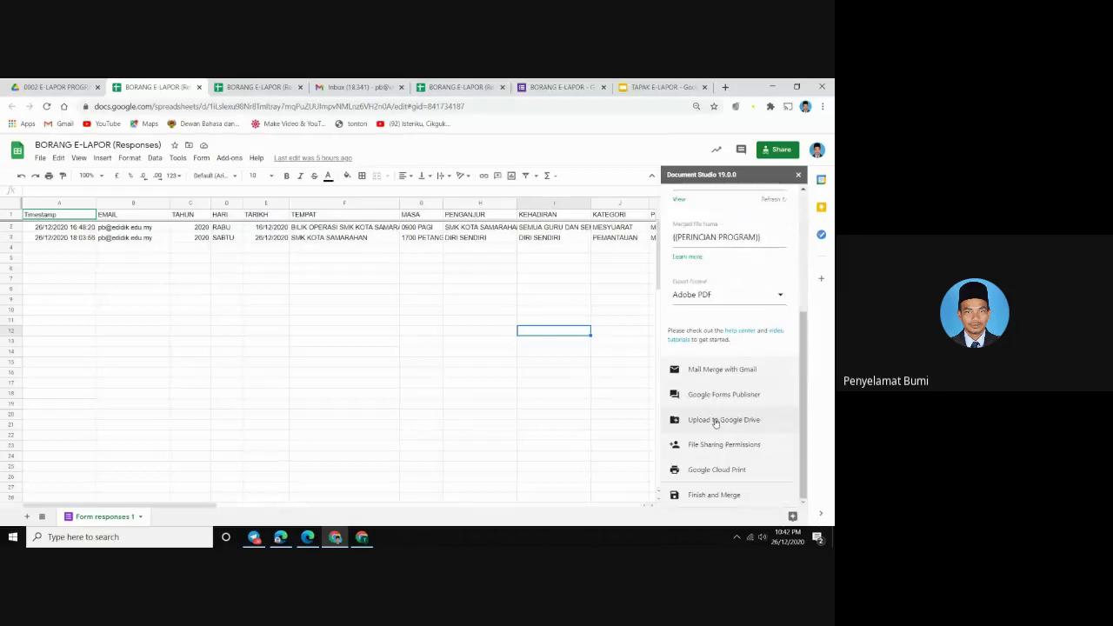
{"action": "left_click", "coordinate": [700, 495]}
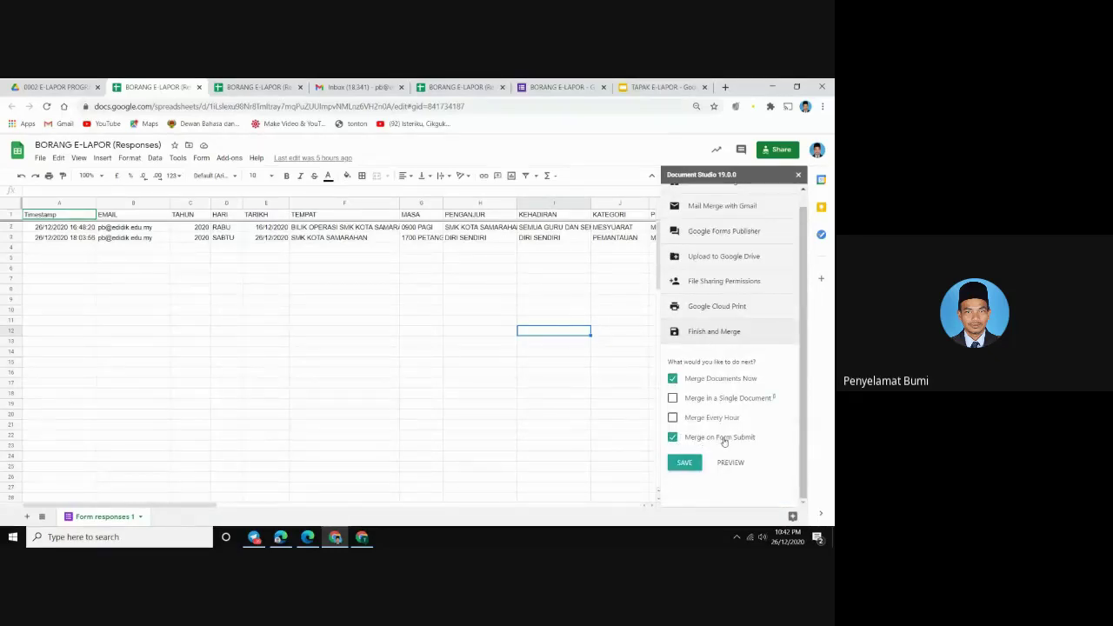
{"action": "left_click", "coordinate": [673, 379]}
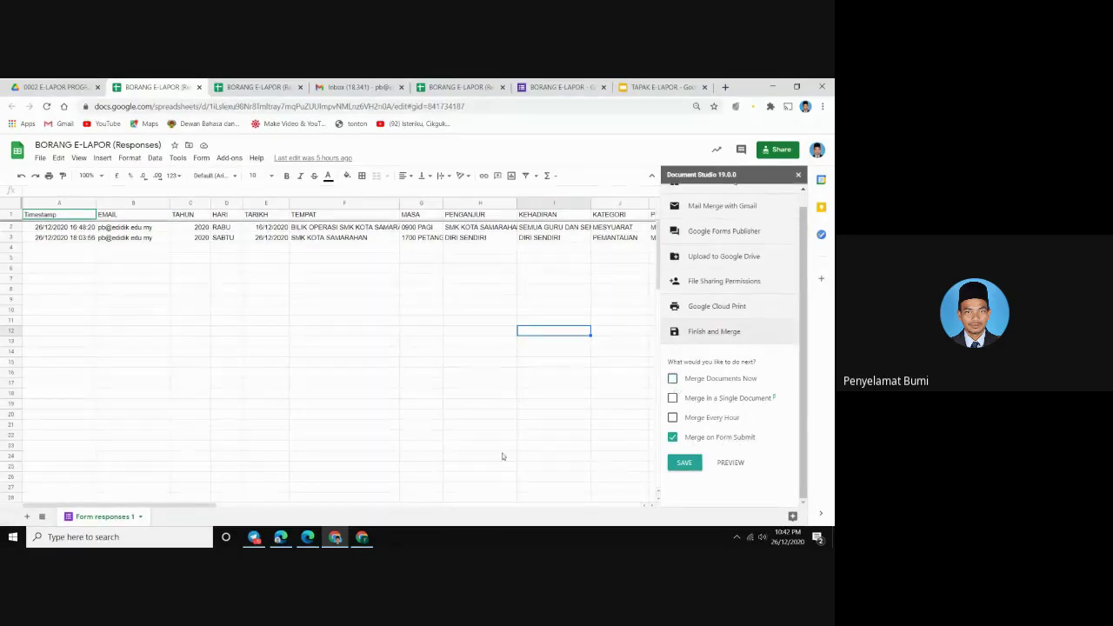
{"action": "left_click", "coordinate": [686, 463]}
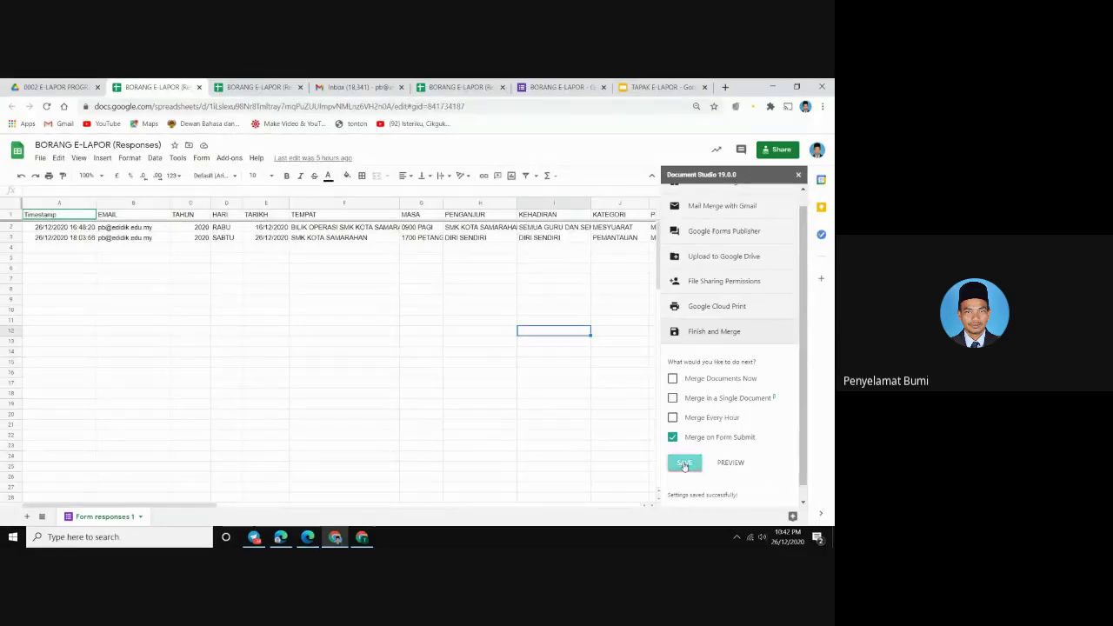
{"action": "left_click", "coordinate": [684, 463]}
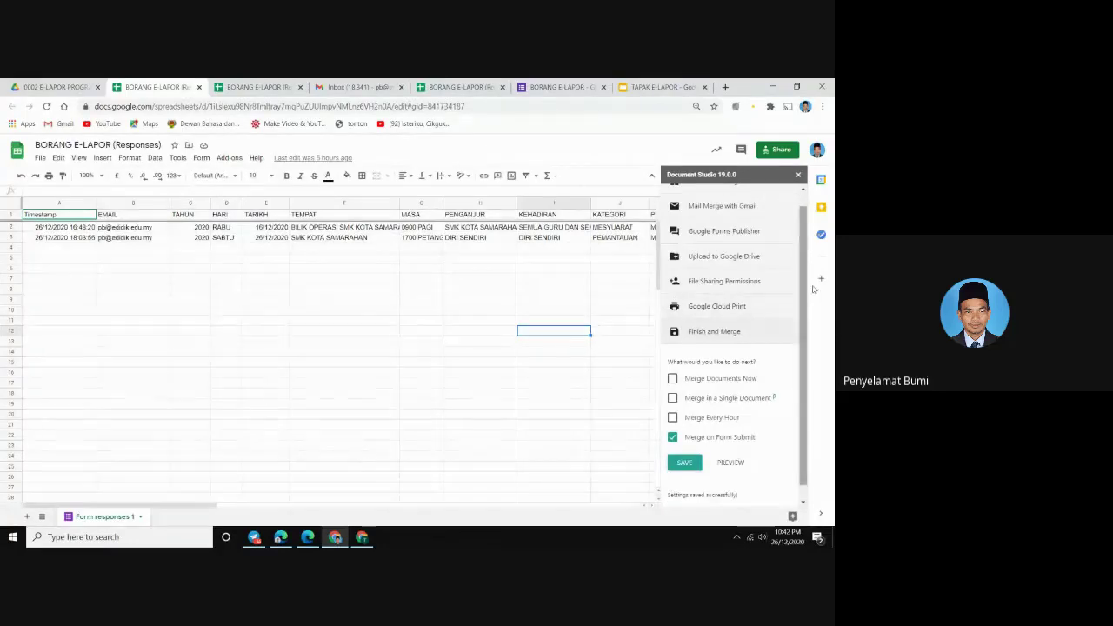
{"action": "left_click", "coordinate": [799, 177]}
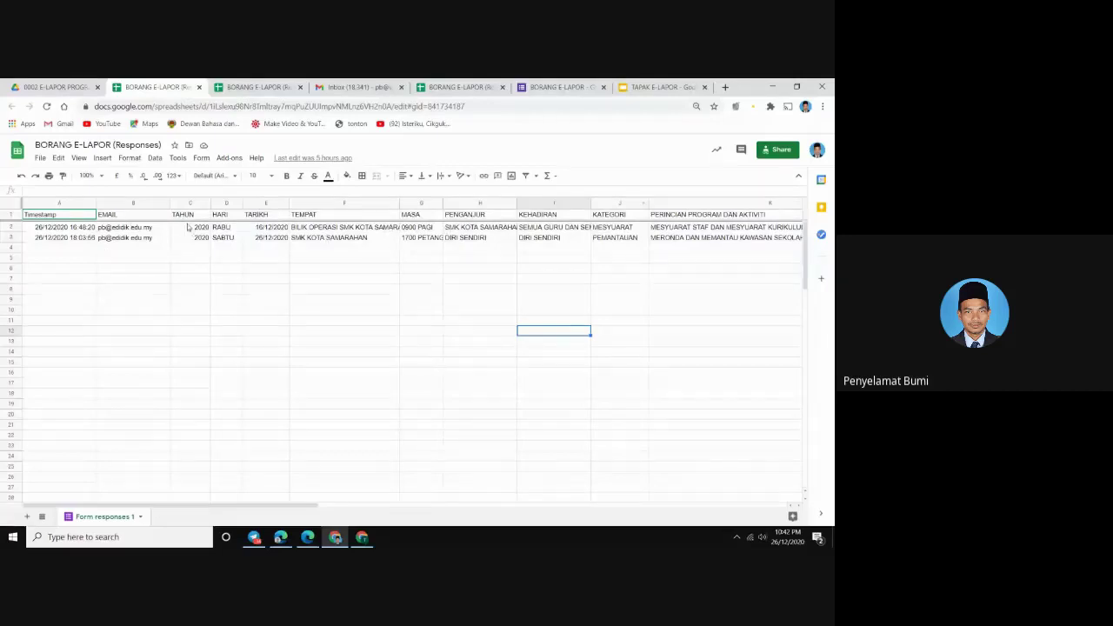
{"action": "mouse_move", "coordinate": [168, 232]}
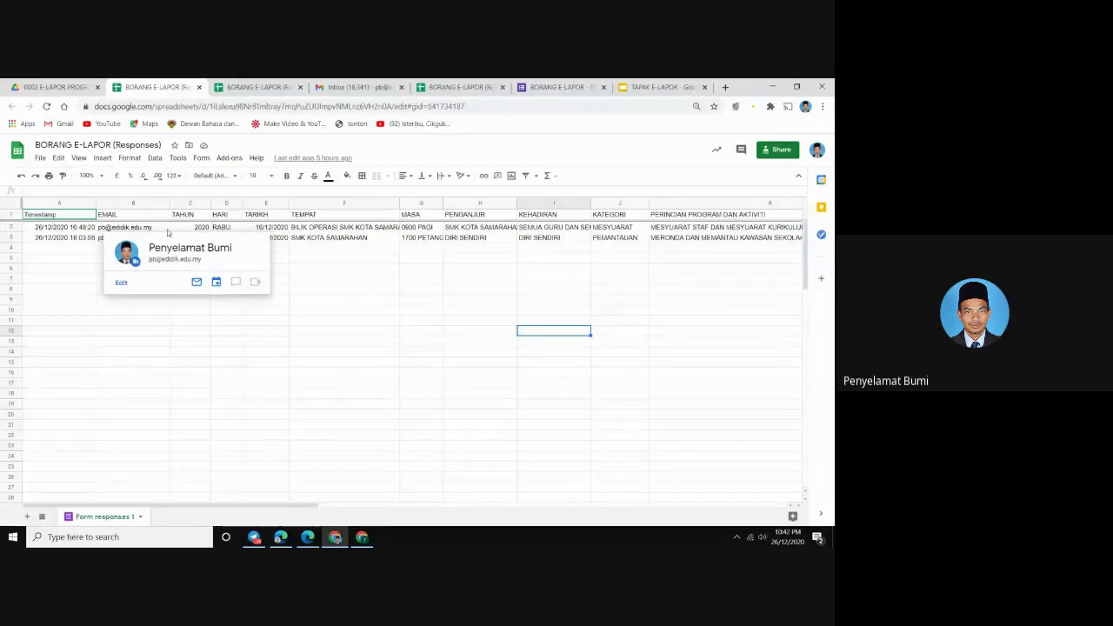
Open the BORANG E-LAPOR form from Drive, scroll through its questions, then go to the Responses sheet
{"action": "left_click", "coordinate": [27, 90]}
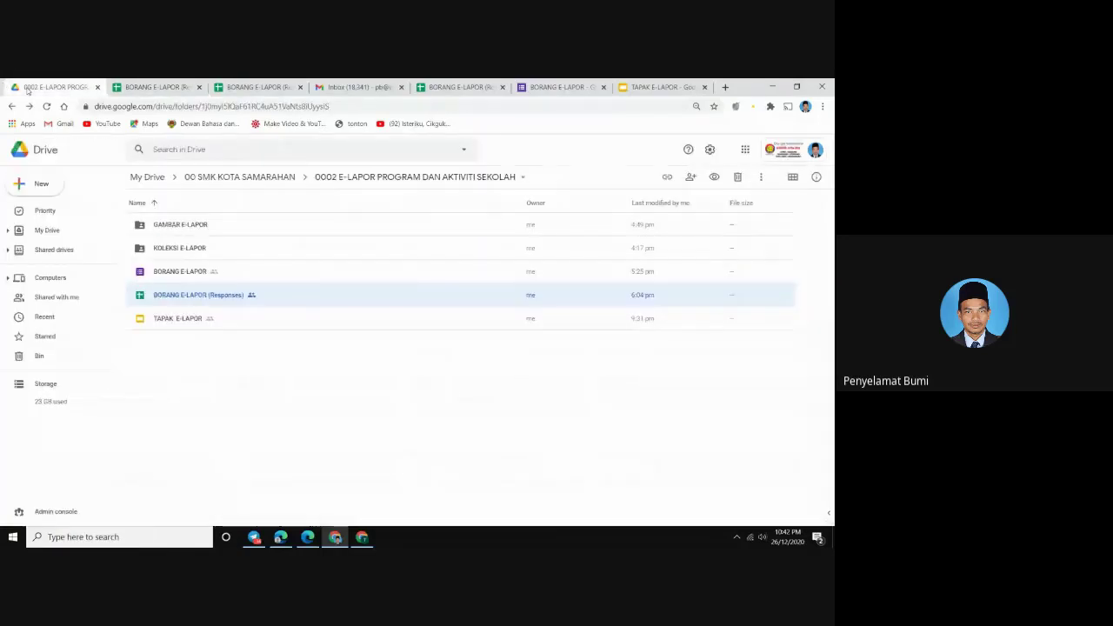
{"action": "double_click", "coordinate": [164, 272]}
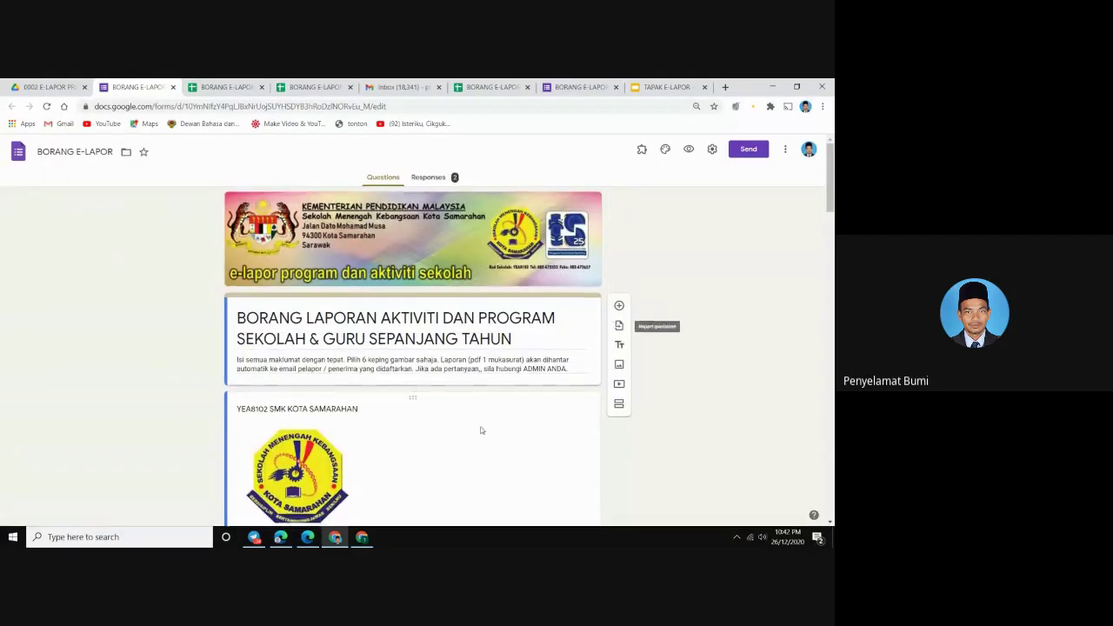
{"action": "scroll", "coordinate": [479, 429], "scroll_direction": "down", "scroll_amount": 3}
{"action": "scroll", "coordinate": [323, 412], "scroll_direction": "down", "scroll_amount": 2}
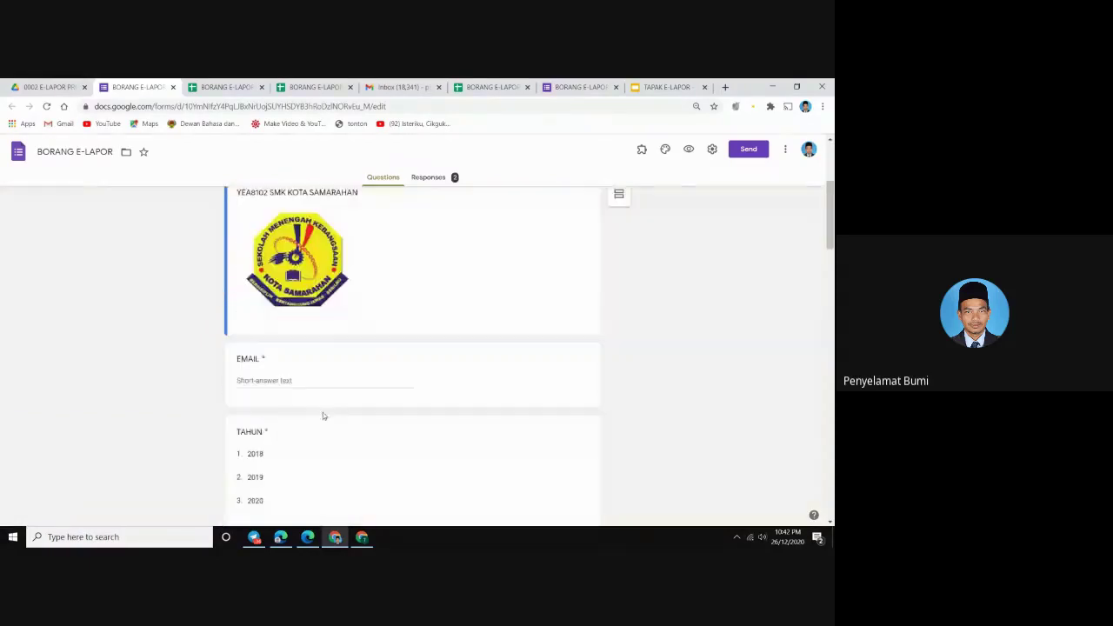
{"action": "scroll", "coordinate": [323, 412], "scroll_direction": "up", "scroll_amount": 5}
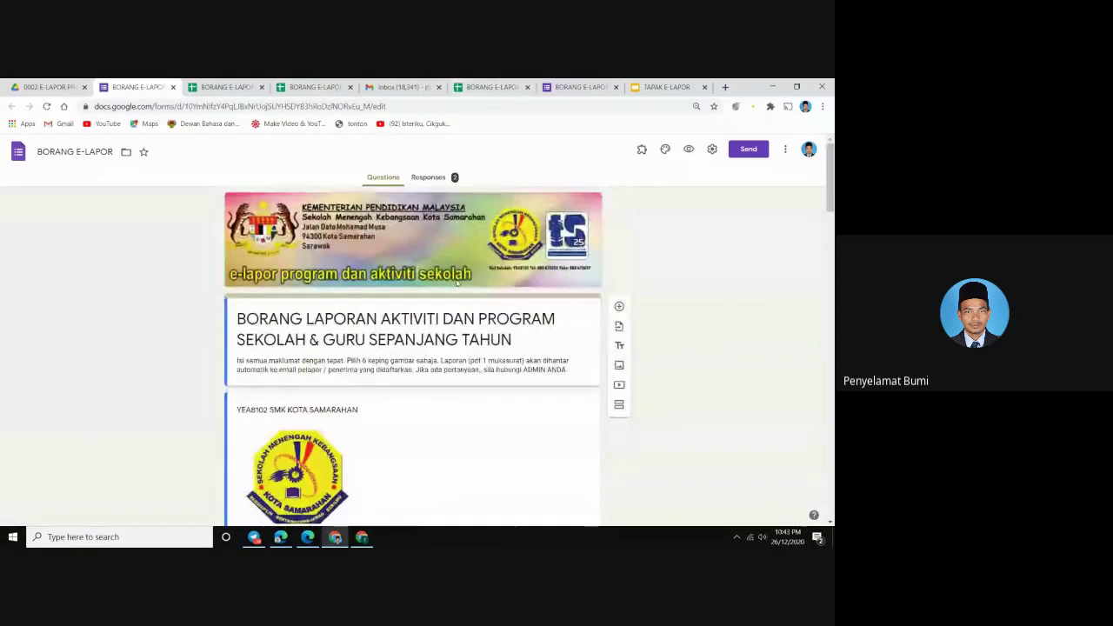
{"action": "scroll", "coordinate": [442, 421], "scroll_direction": "down", "scroll_amount": 5}
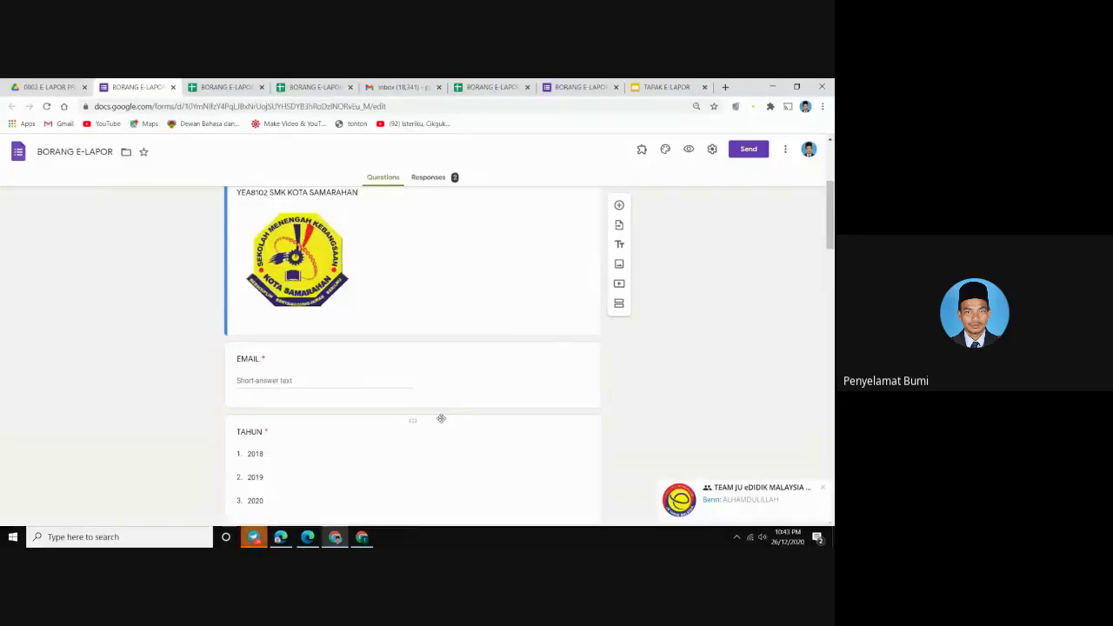
{"action": "scroll", "coordinate": [440, 421], "scroll_direction": "up", "scroll_amount": 3}
{"action": "scroll", "coordinate": [439, 418], "scroll_direction": "down", "scroll_amount": 3}
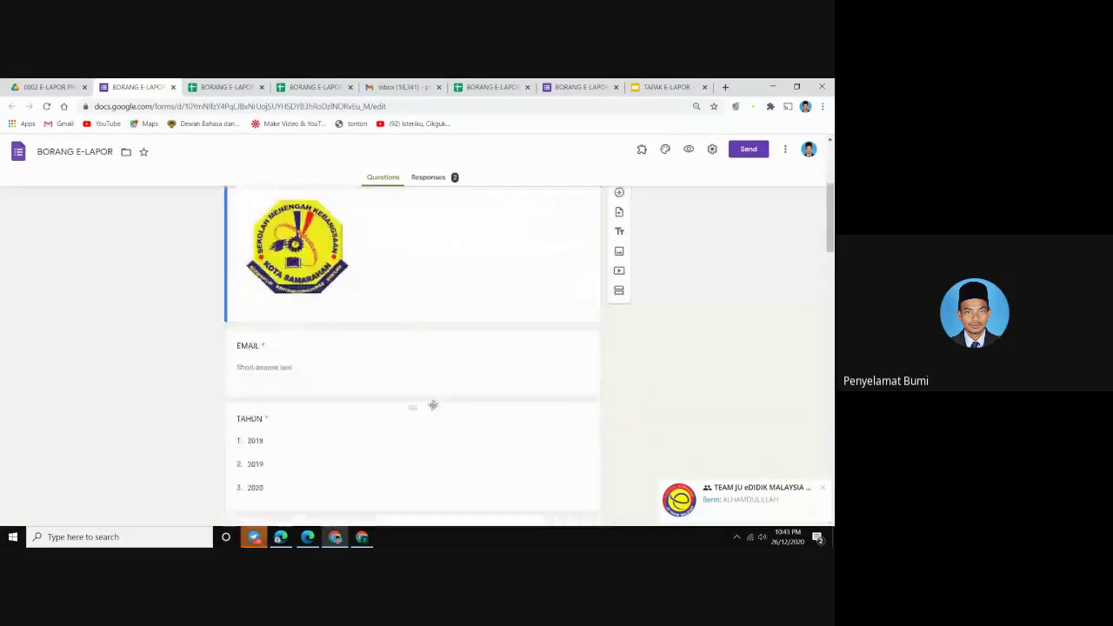
{"action": "scroll", "coordinate": [433, 405], "scroll_direction": "down", "scroll_amount": 5}
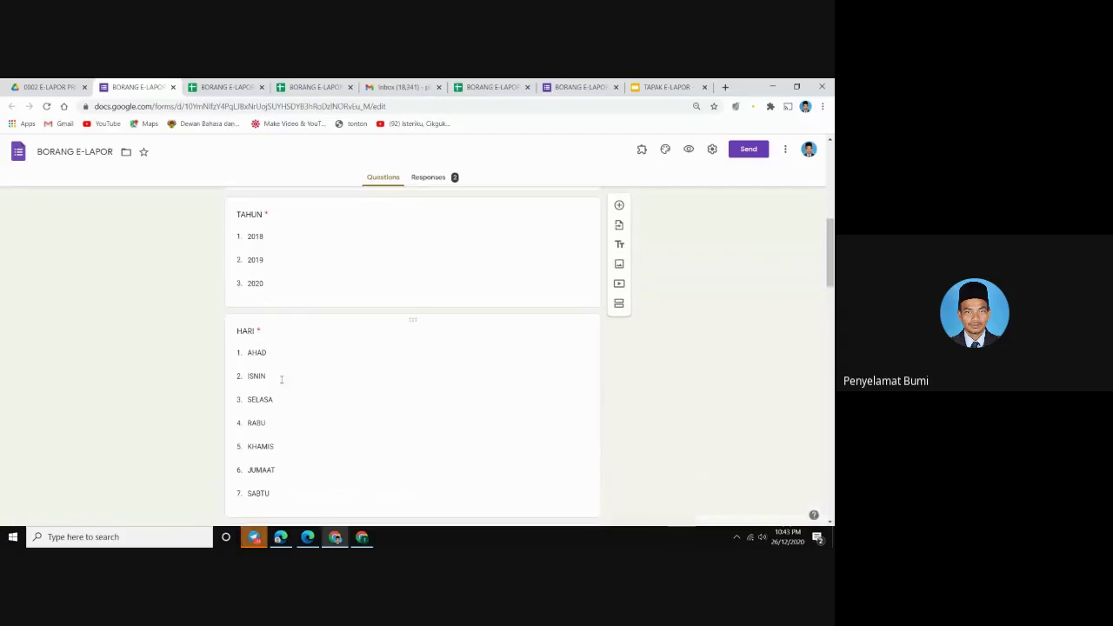
{"action": "scroll", "coordinate": [281, 383], "scroll_direction": "down", "scroll_amount": 5}
{"action": "scroll", "coordinate": [281, 402], "scroll_direction": "up", "scroll_amount": 6}
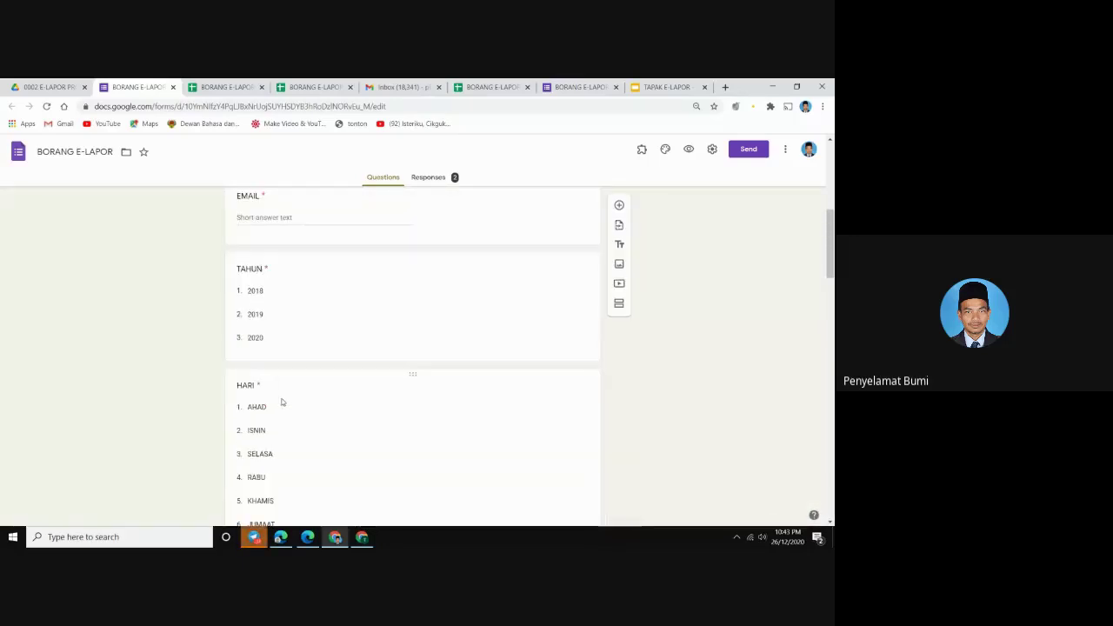
{"action": "scroll", "coordinate": [282, 402], "scroll_direction": "up", "scroll_amount": 3}
{"action": "scroll", "coordinate": [280, 387], "scroll_direction": "down", "scroll_amount": 5}
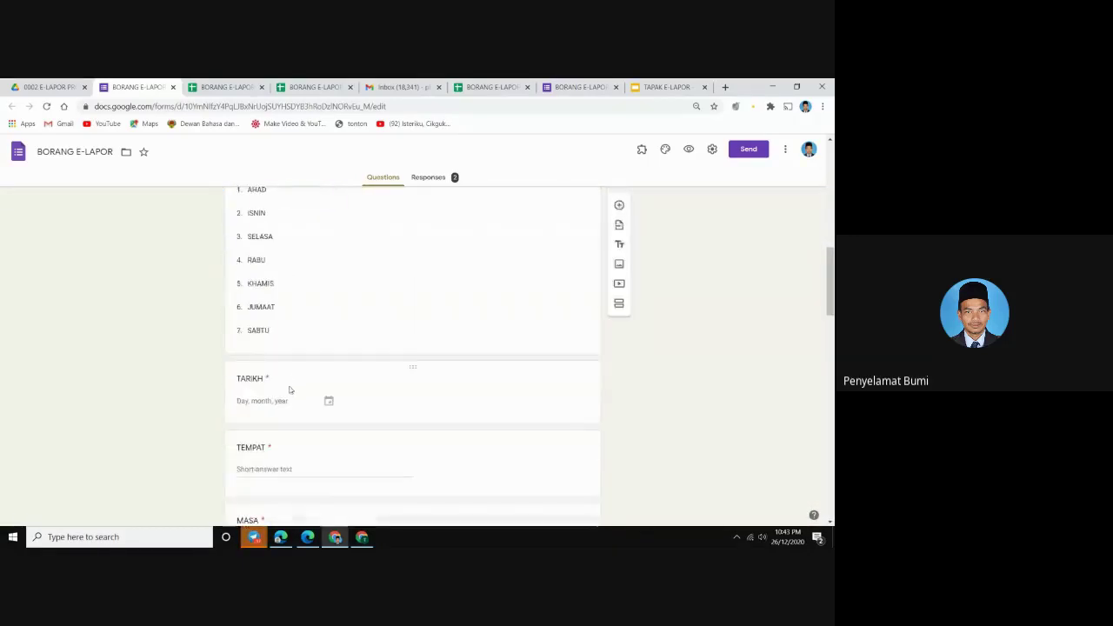
{"action": "scroll", "coordinate": [291, 390], "scroll_direction": "up", "scroll_amount": 5}
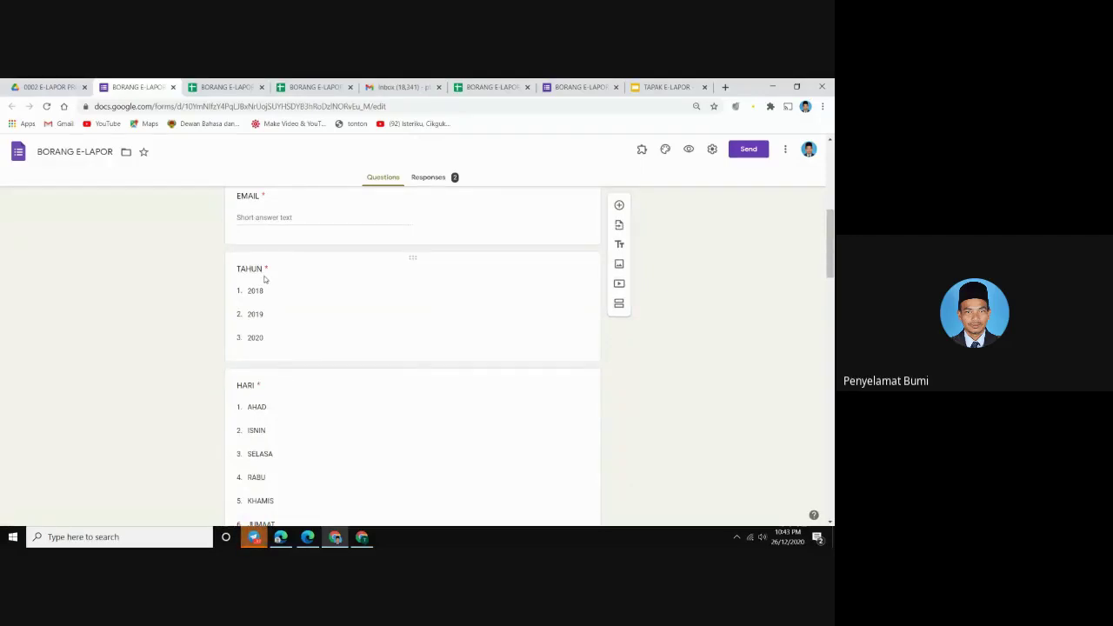
{"action": "scroll", "coordinate": [265, 278], "scroll_direction": "down", "scroll_amount": 6}
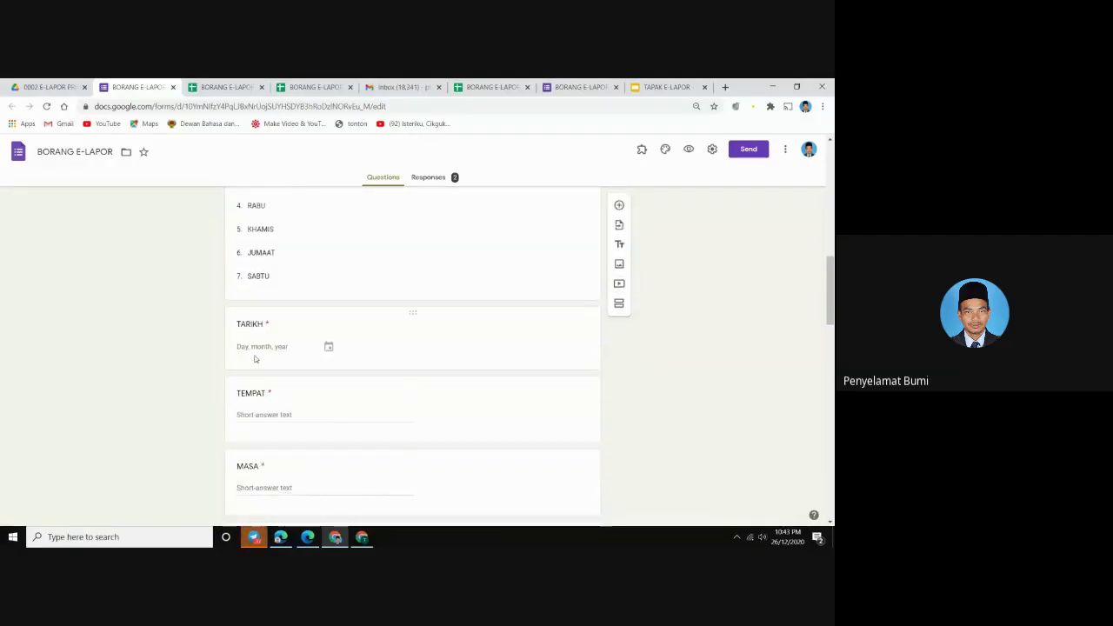
{"action": "scroll", "coordinate": [255, 351], "scroll_direction": "up", "scroll_amount": 10}
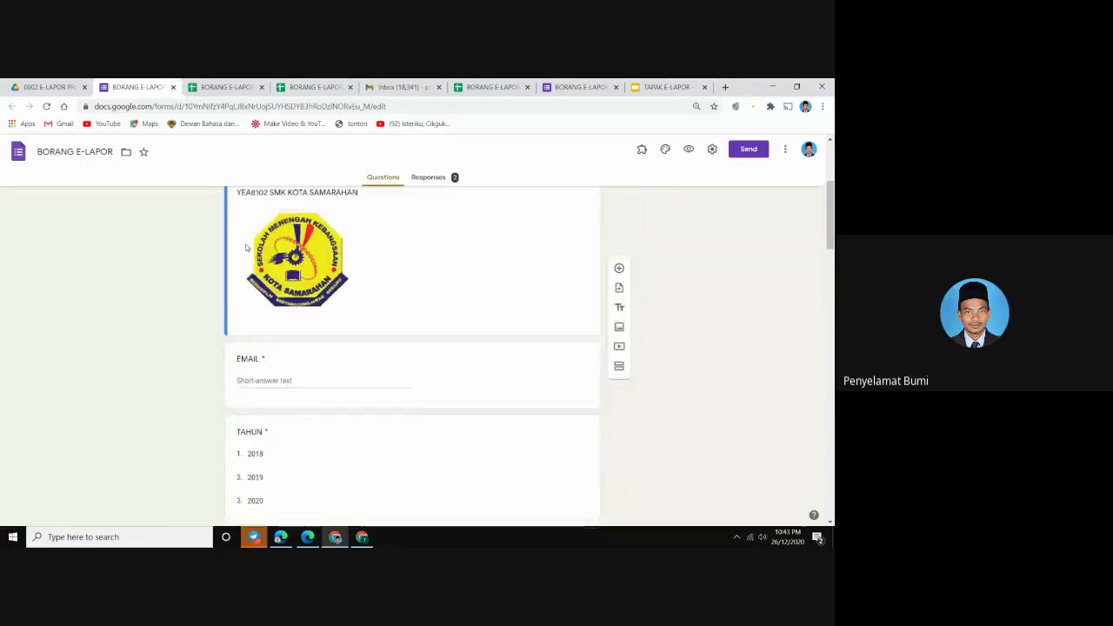
{"action": "scroll", "coordinate": [261, 352], "scroll_direction": "down", "scroll_amount": 11}
{"action": "scroll", "coordinate": [274, 357], "scroll_direction": "down", "scroll_amount": 3}
{"action": "scroll", "coordinate": [261, 365], "scroll_direction": "up", "scroll_amount": 3}
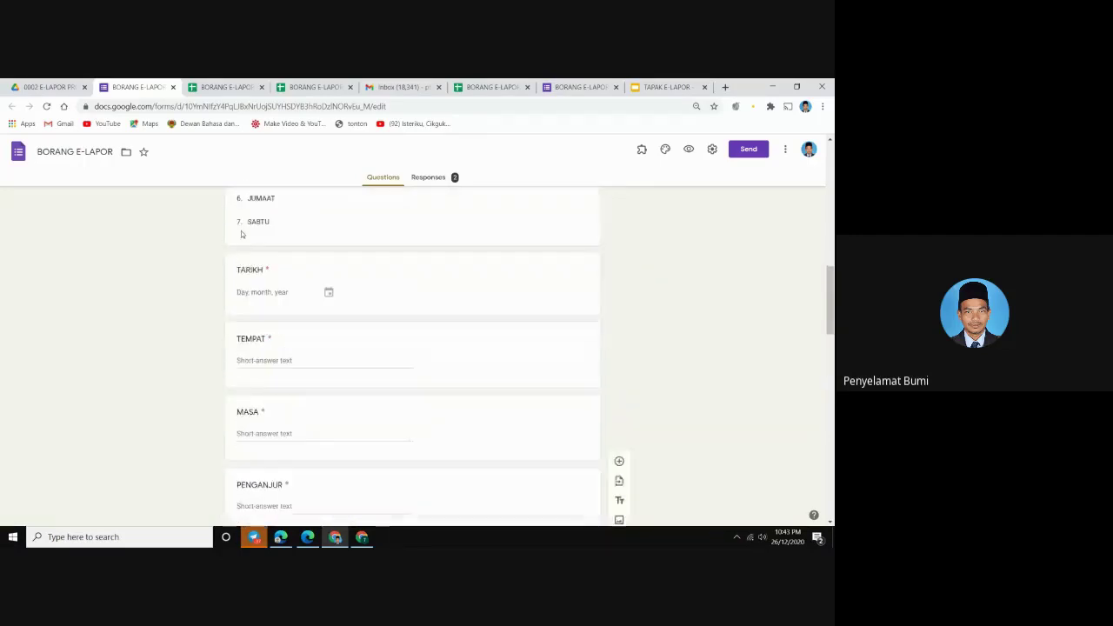
{"action": "scroll", "coordinate": [235, 444], "scroll_direction": "down", "scroll_amount": 3}
{"action": "scroll", "coordinate": [330, 330], "scroll_direction": "up", "scroll_amount": 4}
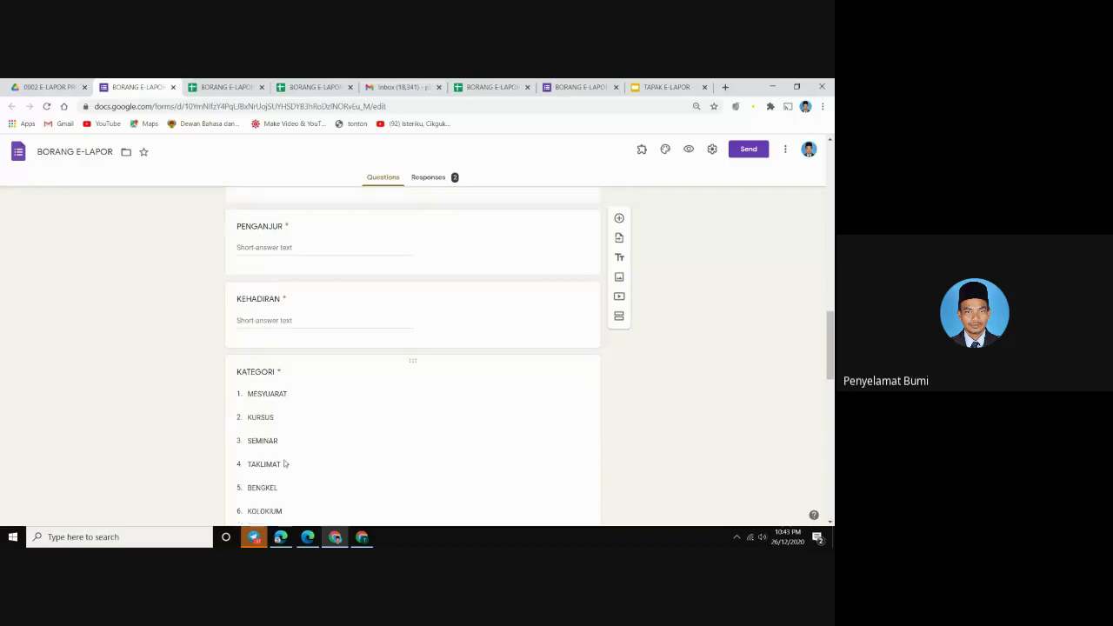
{"action": "scroll", "coordinate": [313, 328], "scroll_direction": "down", "scroll_amount": 10}
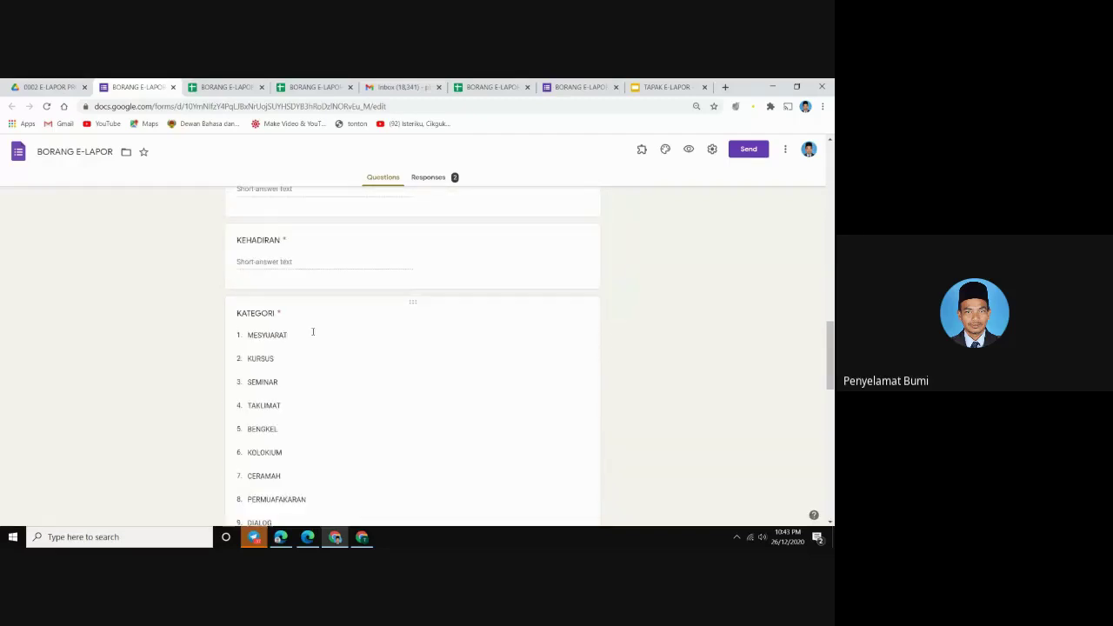
{"action": "scroll", "coordinate": [294, 355], "scroll_direction": "down", "scroll_amount": 5}
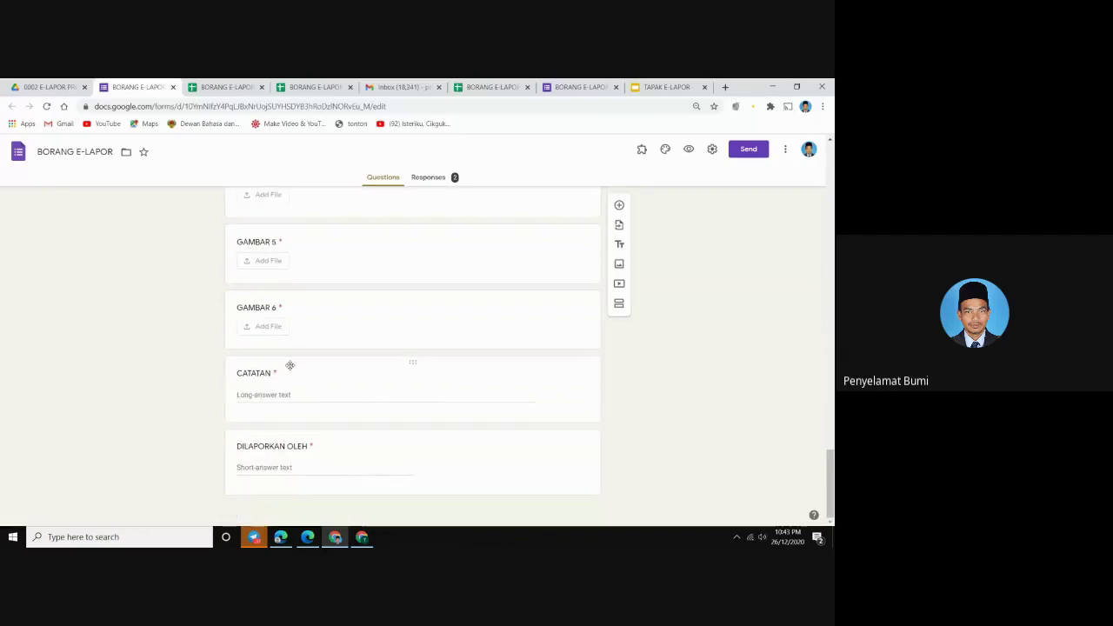
{"action": "scroll", "coordinate": [308, 373], "scroll_direction": "up", "scroll_amount": 3}
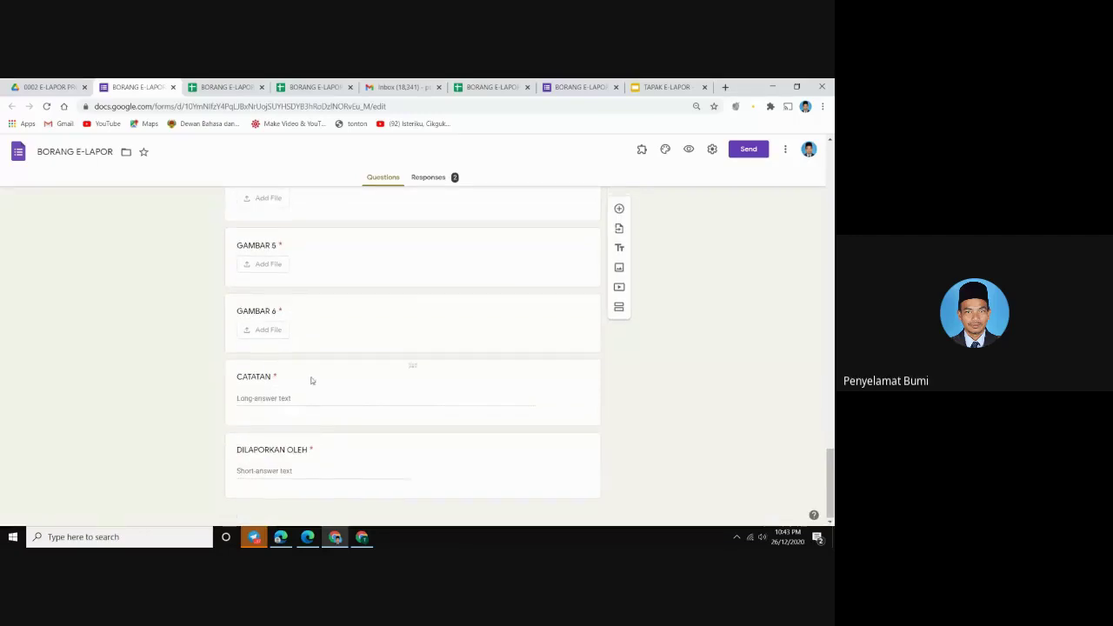
{"action": "scroll", "coordinate": [309, 373], "scroll_direction": "up", "scroll_amount": 4}
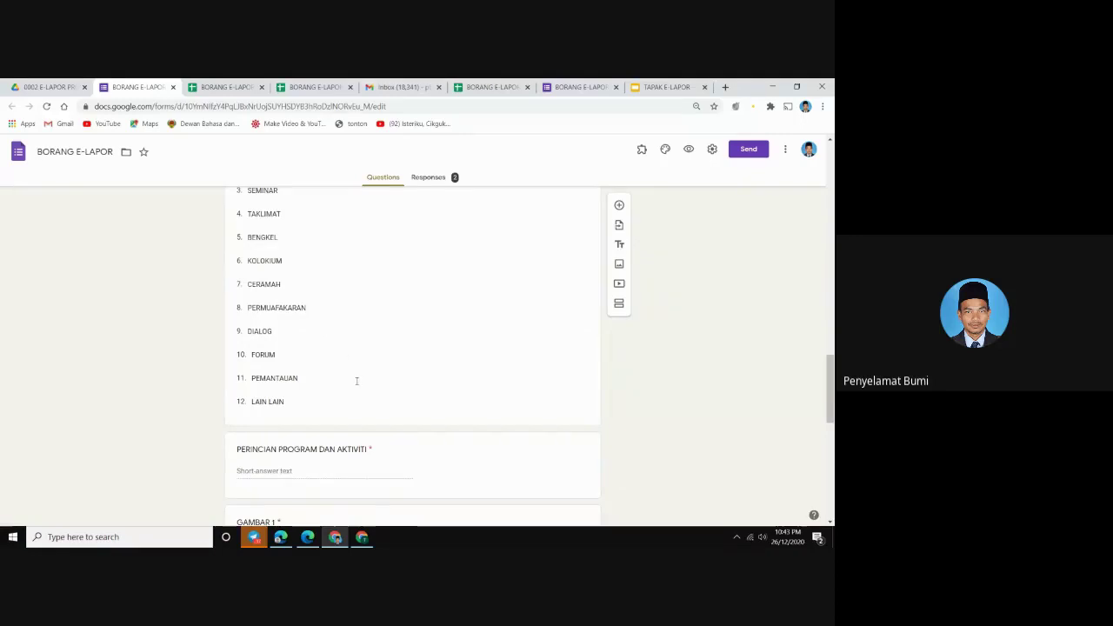
{"action": "scroll", "coordinate": [357, 381], "scroll_direction": "up", "scroll_amount": 10}
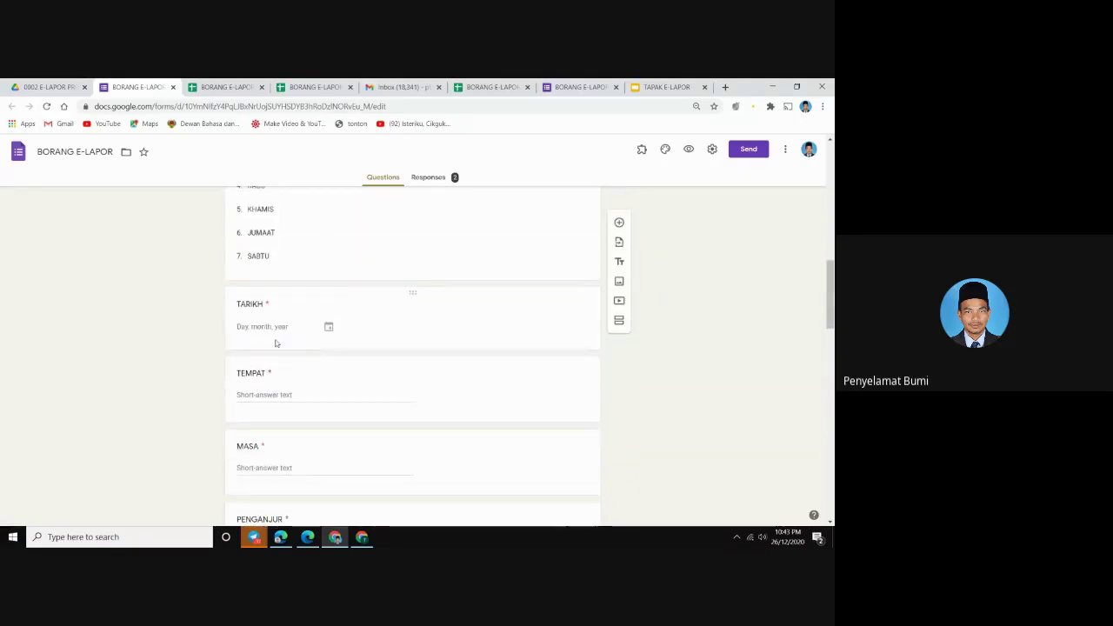
{"action": "scroll", "coordinate": [276, 343], "scroll_direction": "down", "scroll_amount": 5}
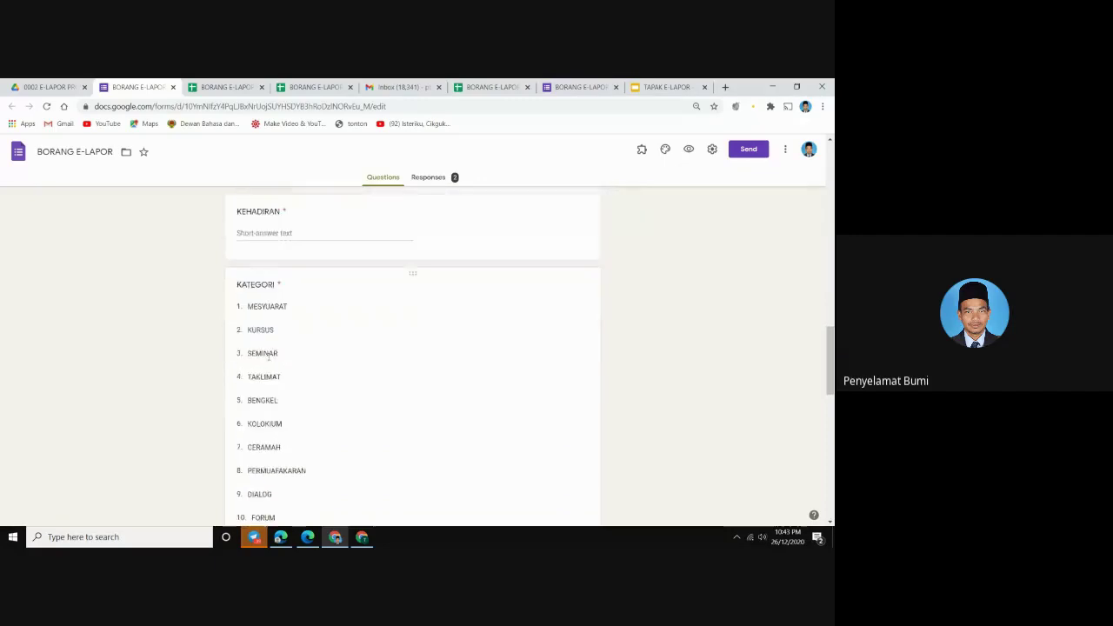
{"action": "scroll", "coordinate": [268, 356], "scroll_direction": "down", "scroll_amount": 15}
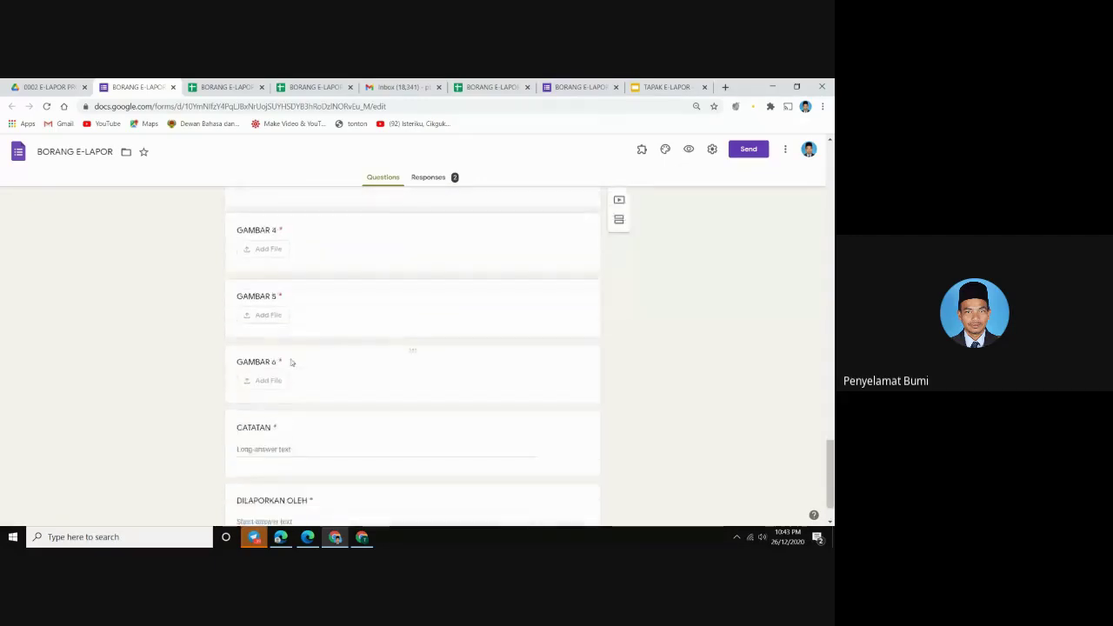
{"action": "scroll", "coordinate": [291, 373], "scroll_direction": "up", "scroll_amount": 12}
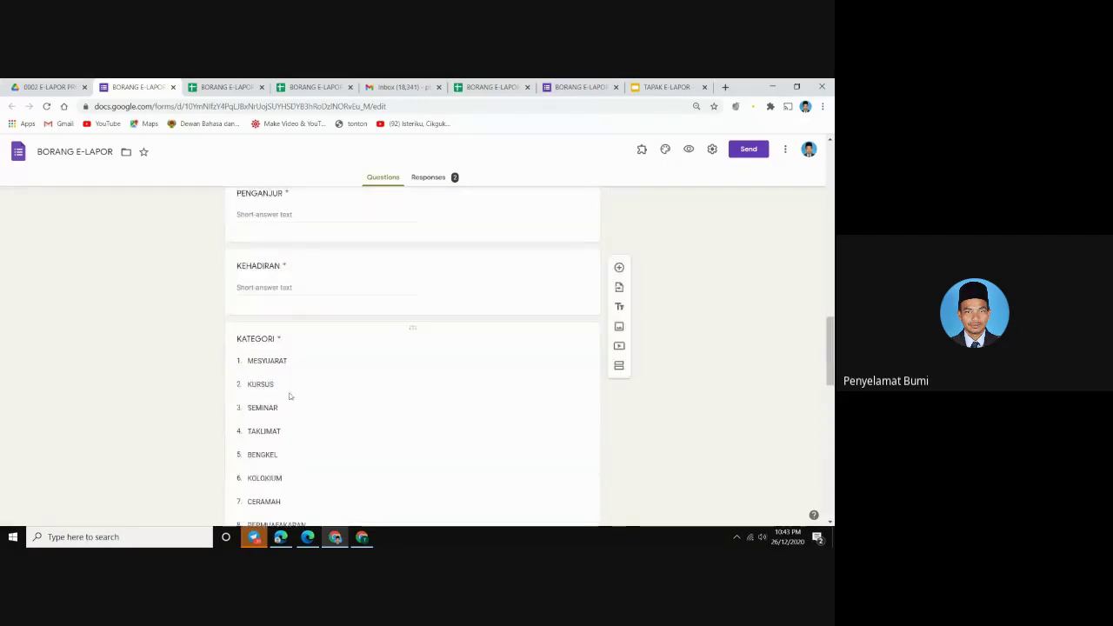
{"action": "scroll", "coordinate": [287, 382], "scroll_direction": "up", "scroll_amount": 2}
{"action": "scroll", "coordinate": [278, 390], "scroll_direction": "down", "scroll_amount": 3}
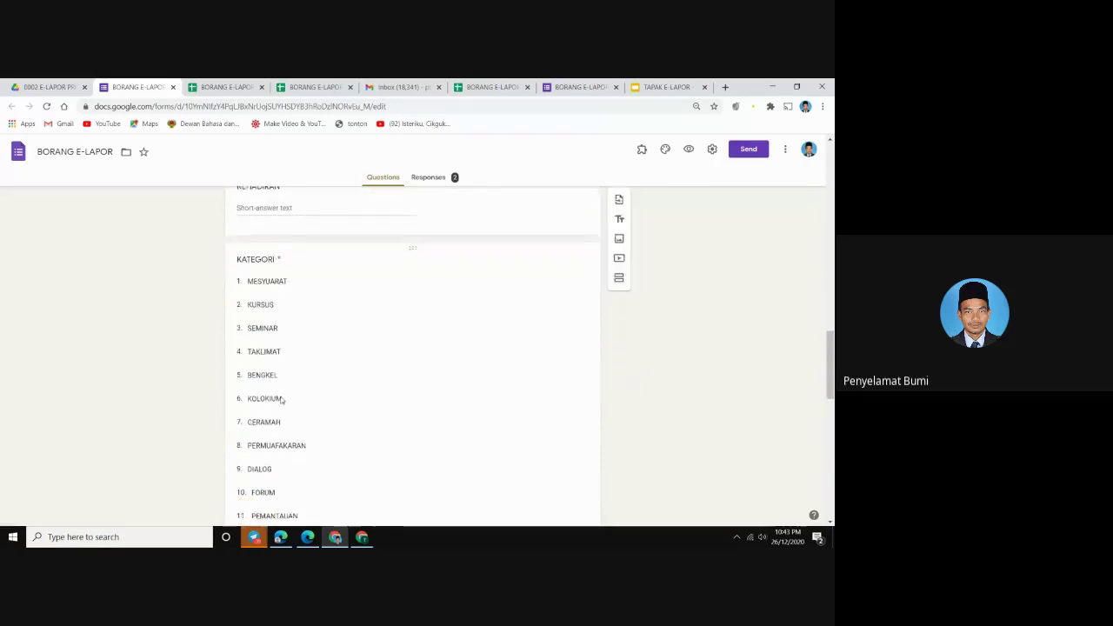
{"action": "scroll", "coordinate": [280, 399], "scroll_direction": "down", "scroll_amount": 3}
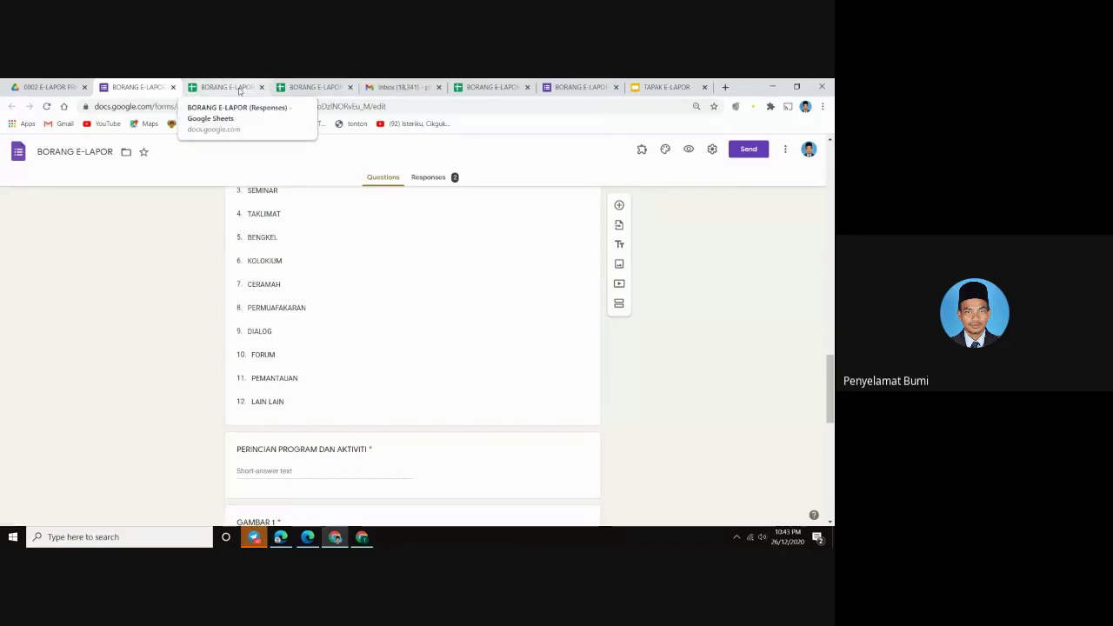
{"action": "left_click", "coordinate": [228, 86]}
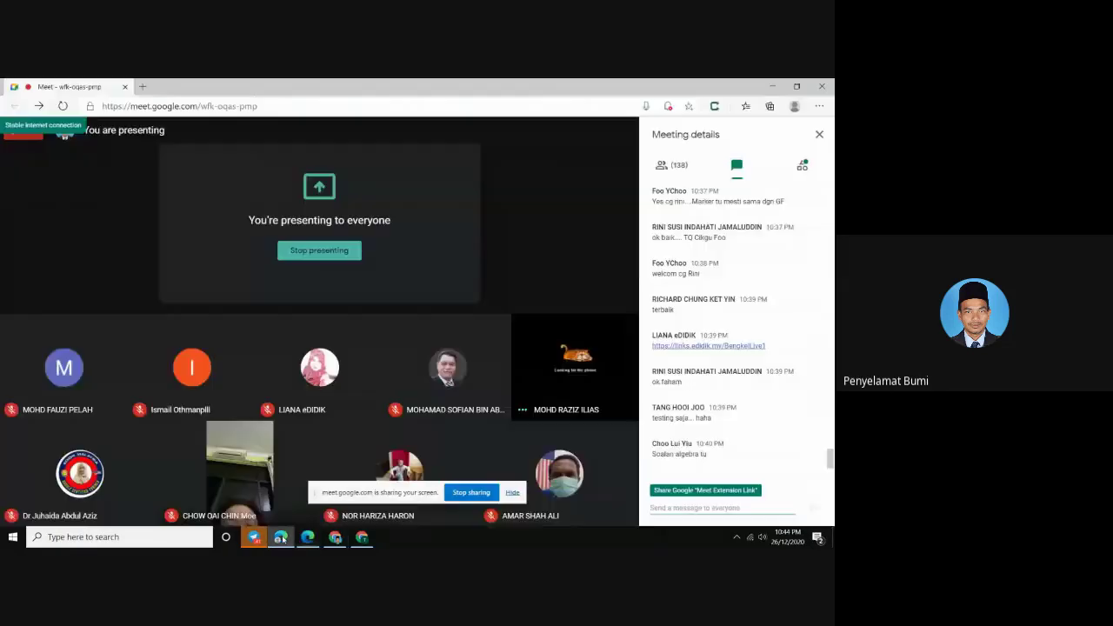
Bring the Google Meet window forward to read the participants' chat messages
{"action": "left_click", "coordinate": [321, 514]}
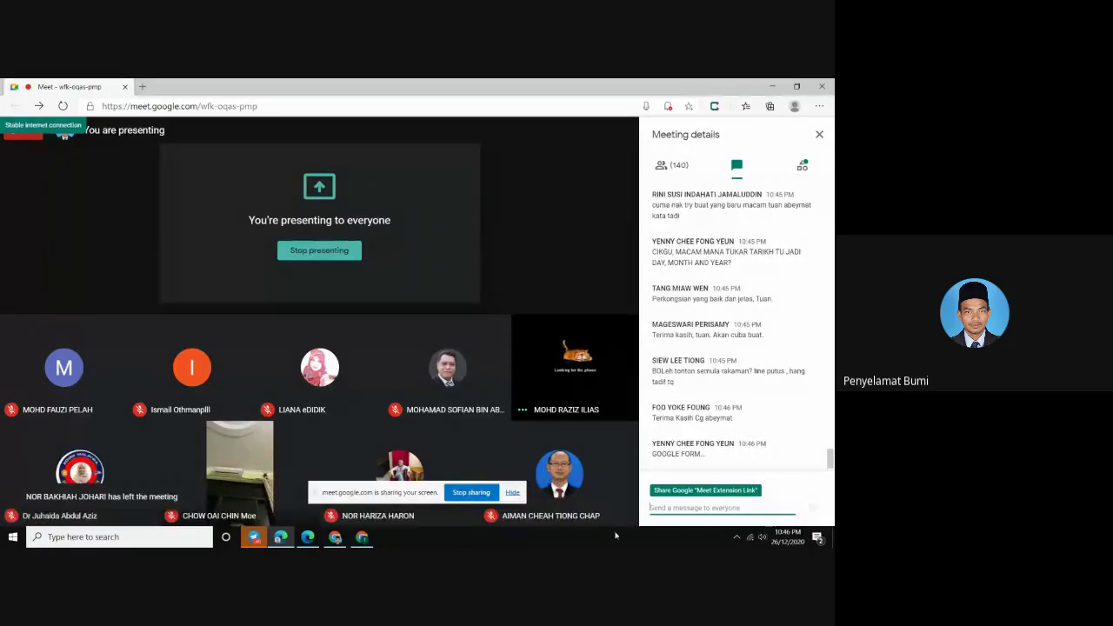
Show the Telegram chat briefly, then return to the BORANG E-LAPOR (Responses) sheet
{"action": "mouse_move", "coordinate": [311, 520]}
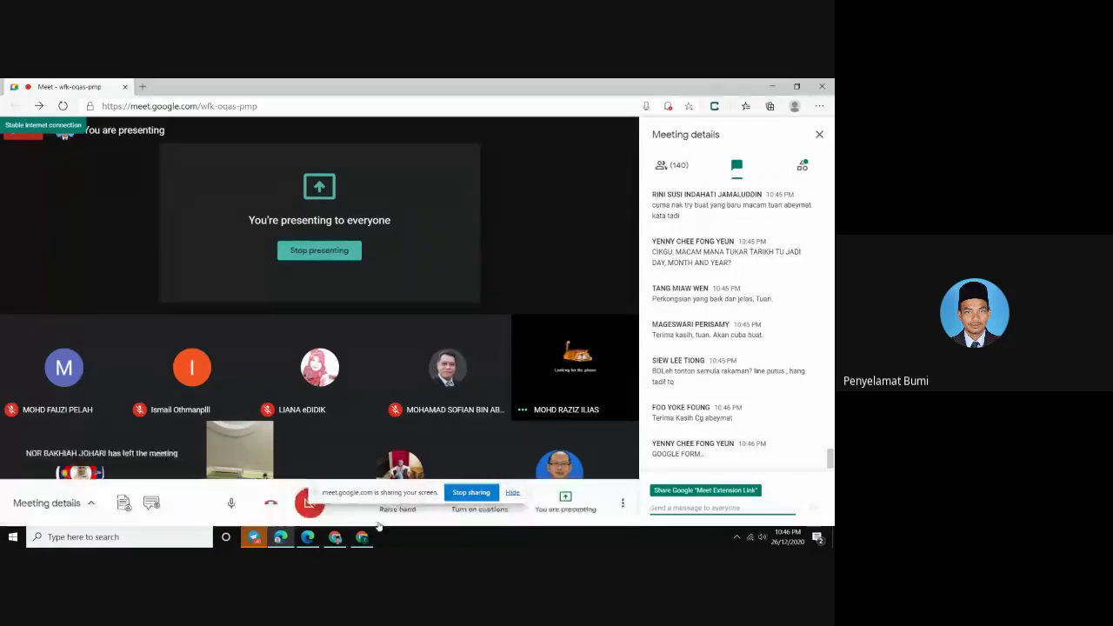
{"action": "left_click", "coordinate": [253, 537]}
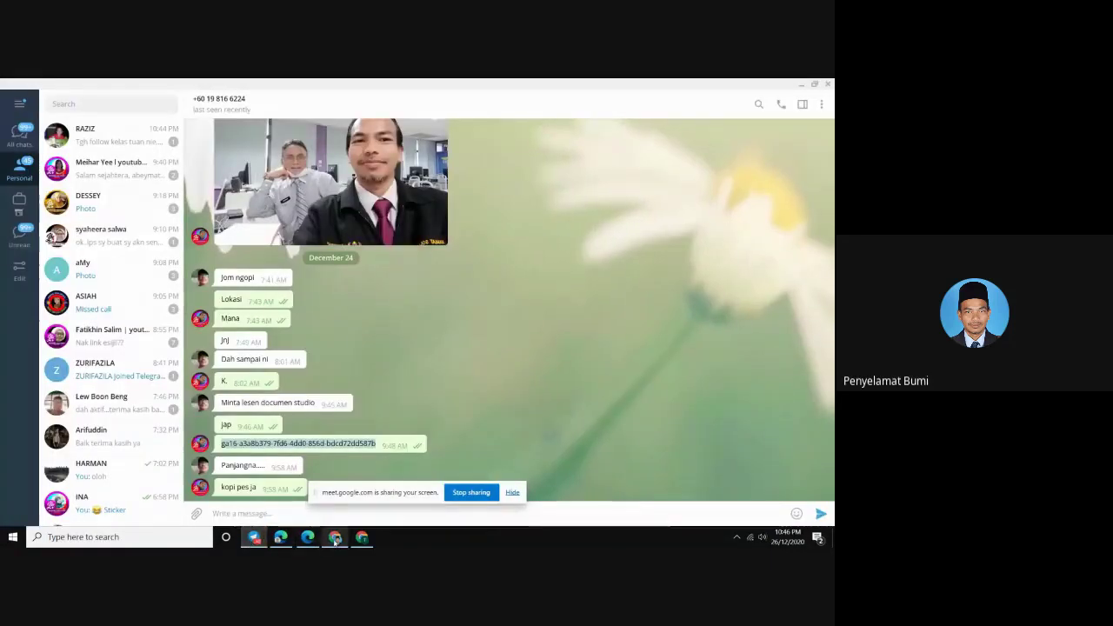
{"action": "left_click", "coordinate": [334, 536]}
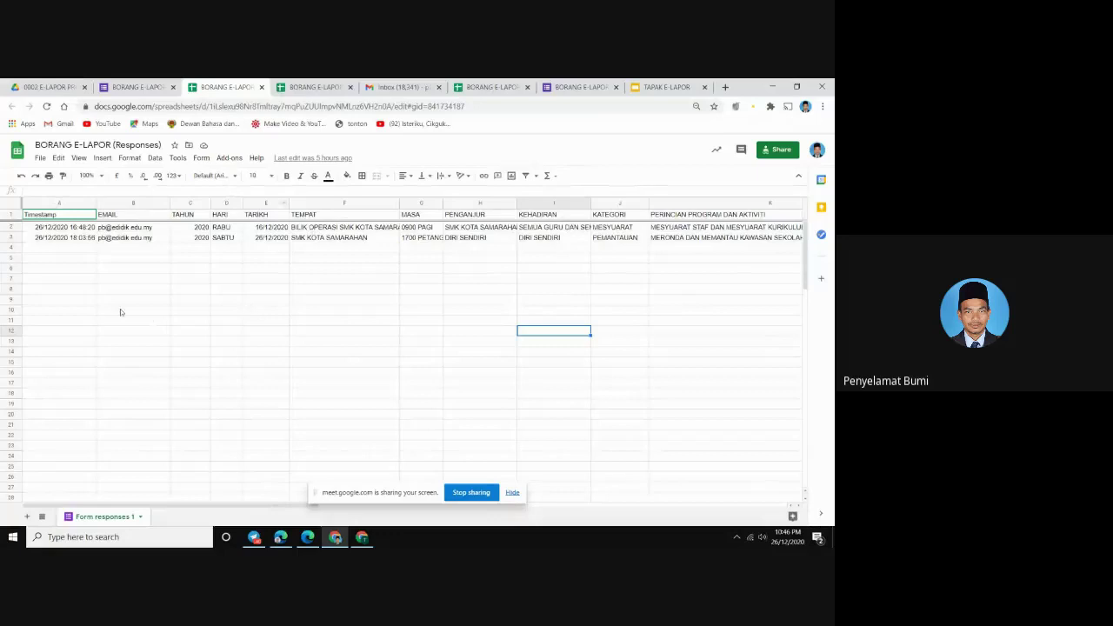
{"action": "left_click", "coordinate": [44, 230]}
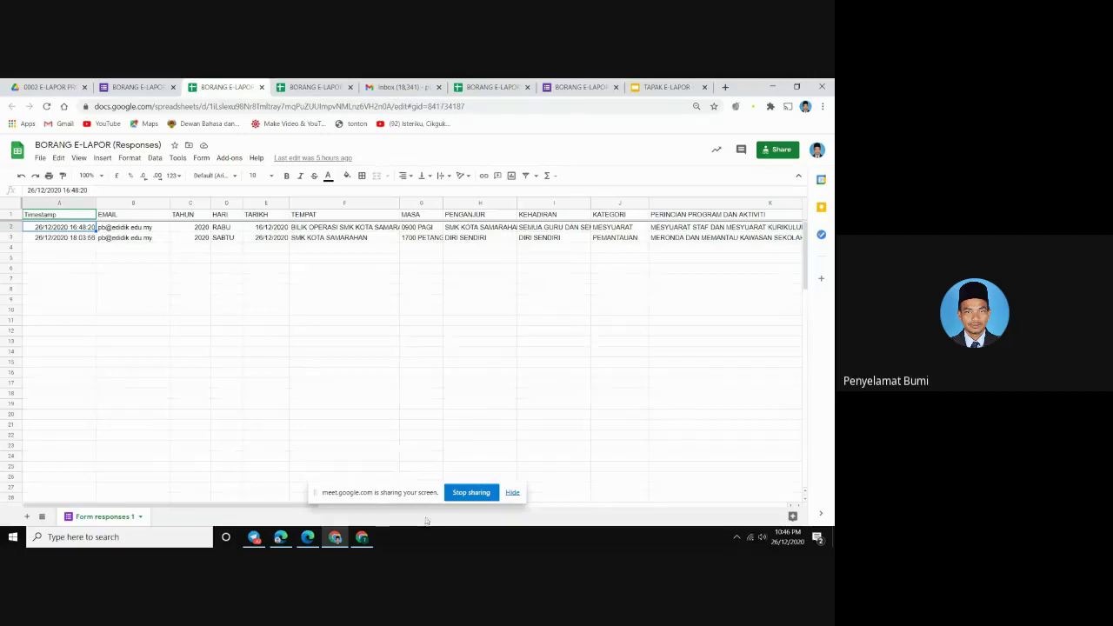
{"action": "left_click", "coordinate": [384, 251]}
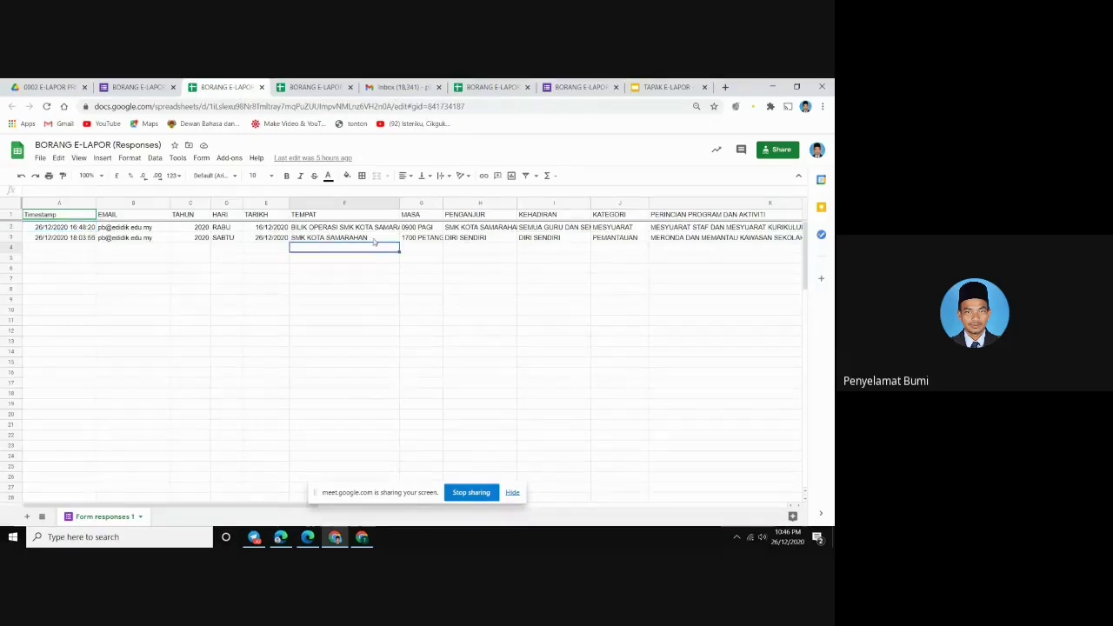
{"action": "left_click", "coordinate": [373, 240]}
{"action": "key", "text": "Right"}
{"action": "key", "text": "Right"}
{"action": "key", "text": "Right"}
{"action": "key", "text": "Right"}
{"action": "key", "text": "Right"}
{"action": "key", "text": "Right"}
{"action": "key", "text": "Right"}
{"action": "key", "text": "Right"}
{"action": "key", "text": "Right"}
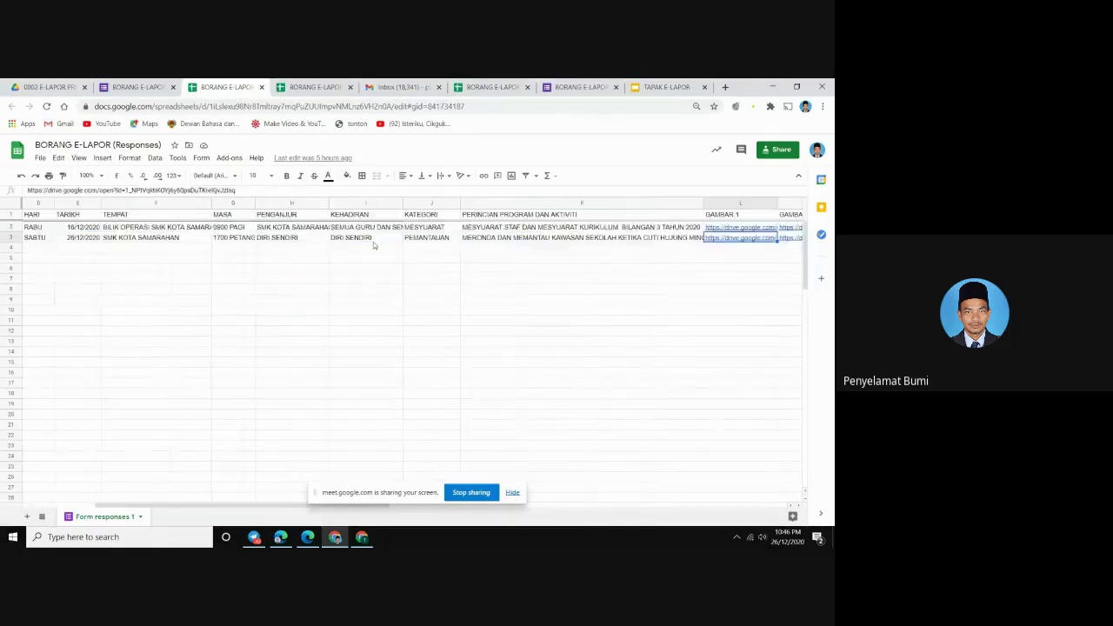
{"action": "key", "text": "Right"}
{"action": "key", "text": "Right"}
{"action": "key", "text": "Right"}
{"action": "key", "text": "Right"}
{"action": "key", "text": "Right"}
{"action": "key", "text": "Right"}
{"action": "key", "text": "Right"}
{"action": "key", "text": "Right"}
{"action": "key", "text": "Right"}
{"action": "key", "text": "Right"}
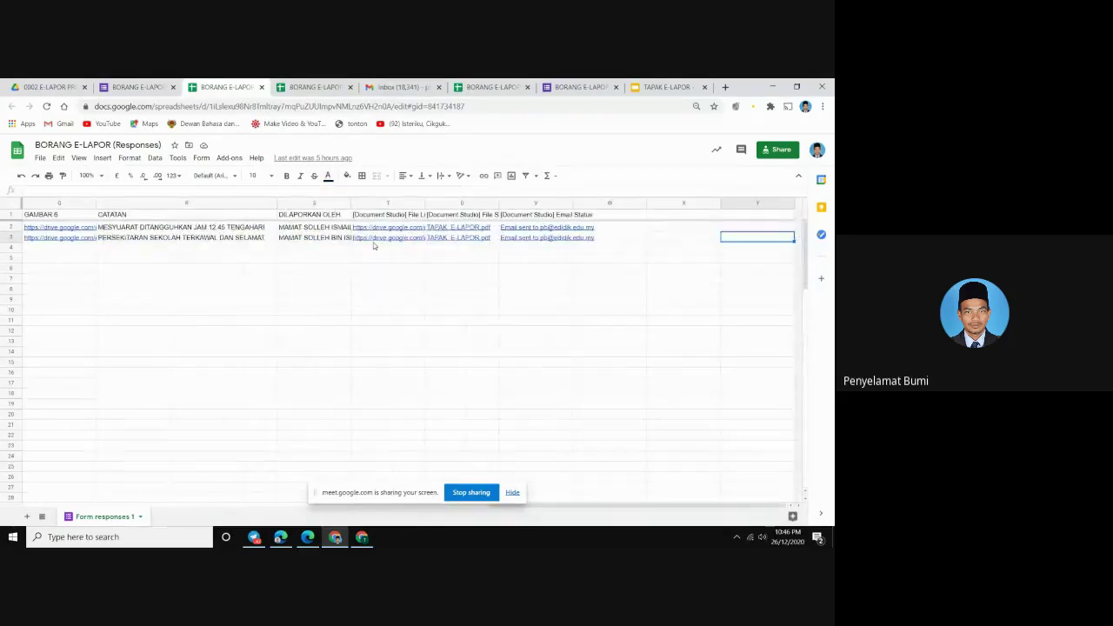
{"action": "key", "text": "Left"}
{"action": "key", "text": "Left"}
{"action": "key", "text": "Left"}
{"action": "key", "text": "Left"}
{"action": "key", "text": "Left"}
{"action": "key", "text": "Left"}
{"action": "key", "text": "Left"}
{"action": "key", "text": "Left"}
{"action": "key", "text": "Left"}
{"action": "key", "text": "Left"}
{"action": "key", "text": "Left"}
{"action": "key", "text": "Left"}
{"action": "key", "text": "Left"}
{"action": "key", "text": "Left"}
{"action": "key", "text": "Left"}
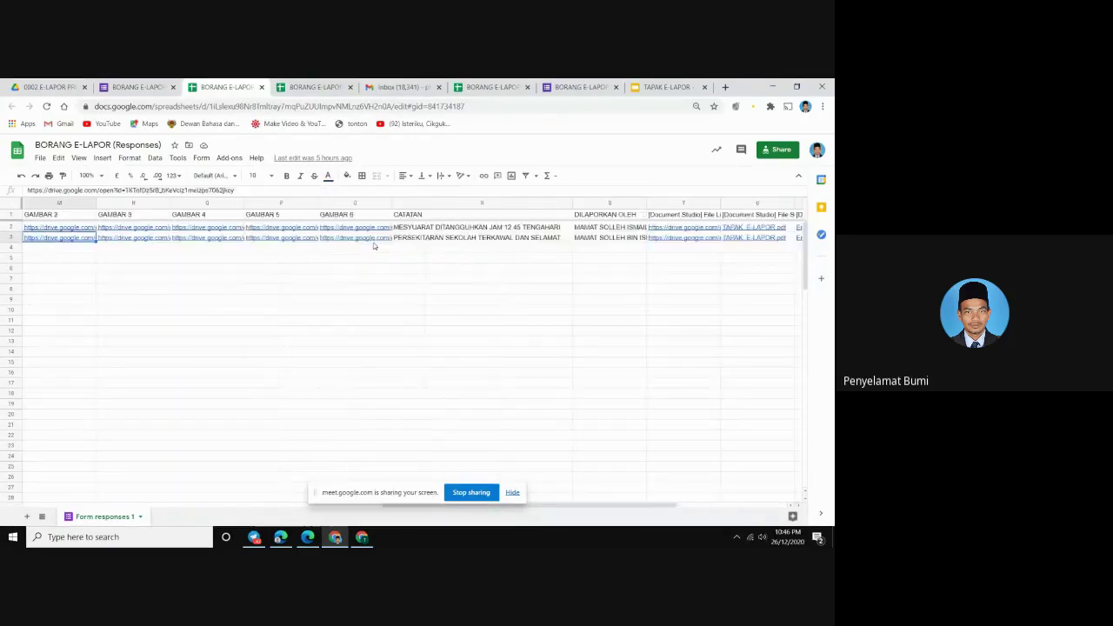
{"action": "key", "text": "Left"}
{"action": "key", "text": "Left"}
{"action": "key", "text": "Left"}
{"action": "key", "text": "Left"}
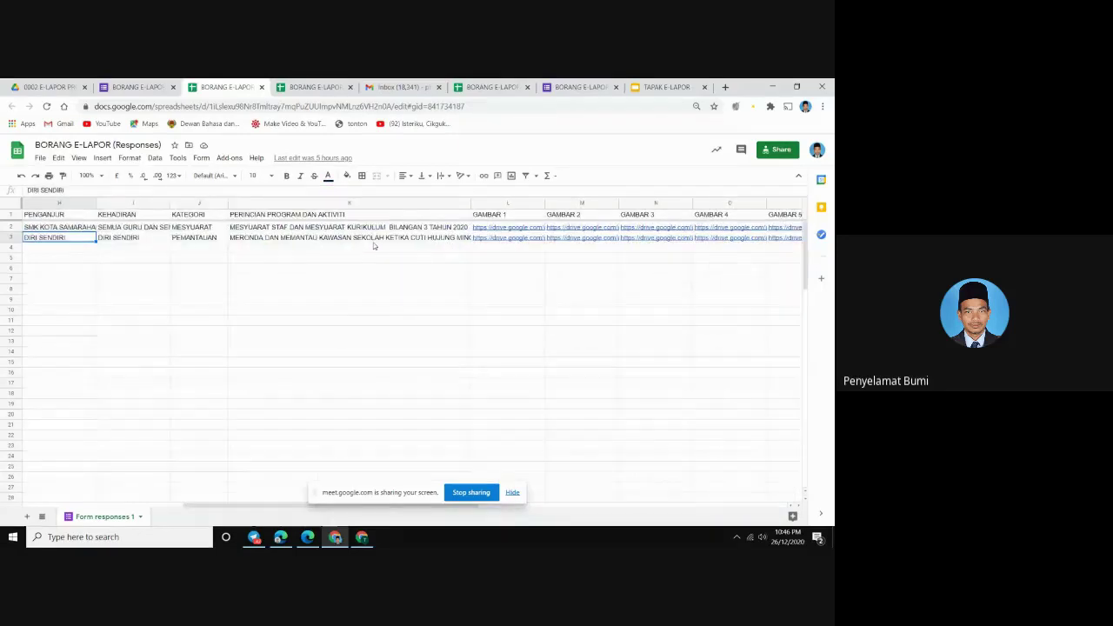
{"action": "key", "text": "Left"}
{"action": "key", "text": "Left"}
{"action": "key", "text": "Left"}
{"action": "key", "text": "Left"}
{"action": "key", "text": "Left"}
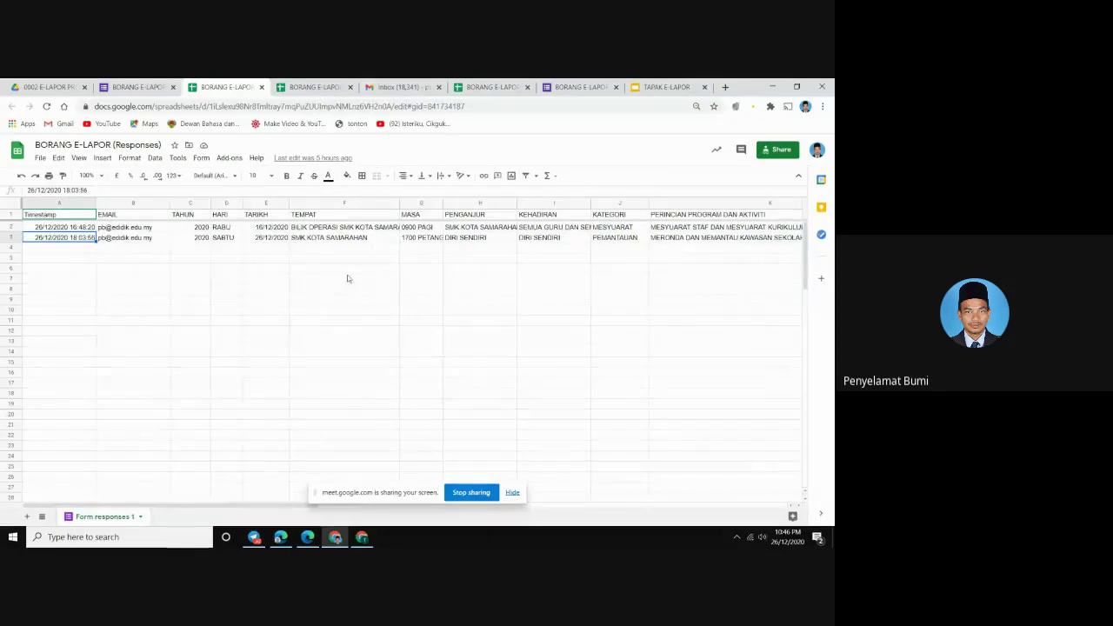
{"action": "left_click", "coordinate": [267, 247]}
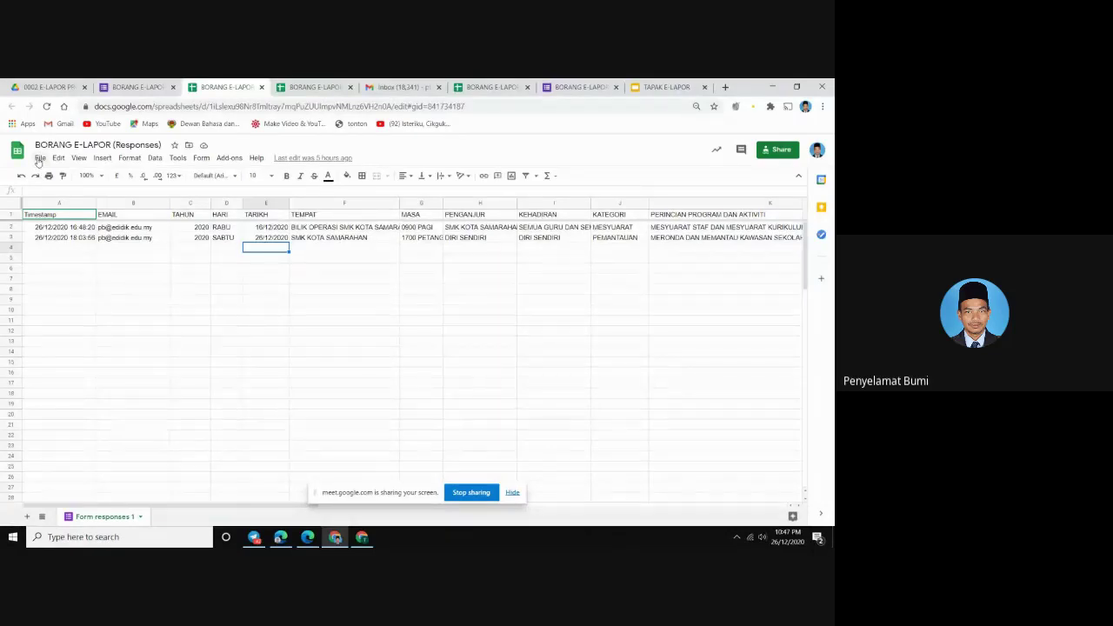
In File > Spreadsheet settings, choose United Kingdom as the locale and save the settings
{"action": "left_click", "coordinate": [39, 159]}
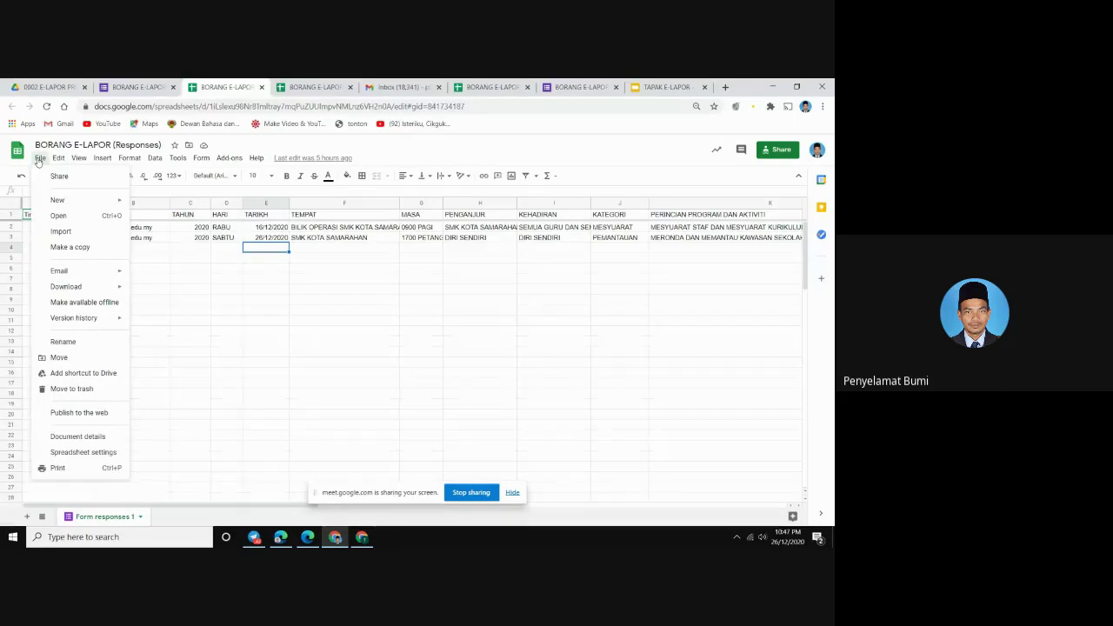
{"action": "left_click", "coordinate": [65, 452]}
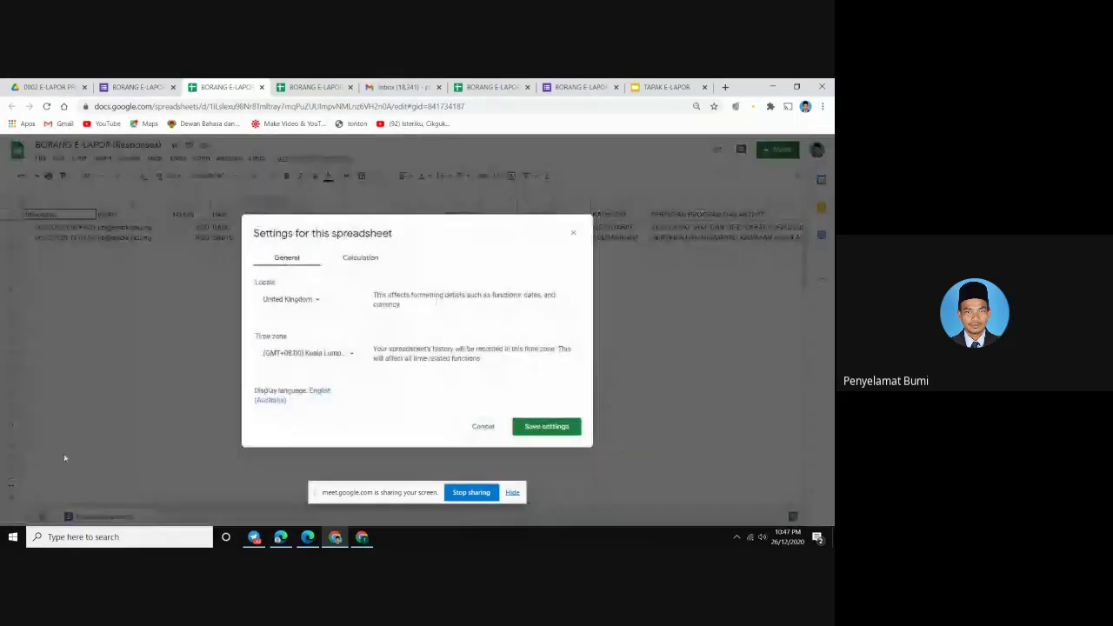
{"action": "left_click", "coordinate": [292, 299]}
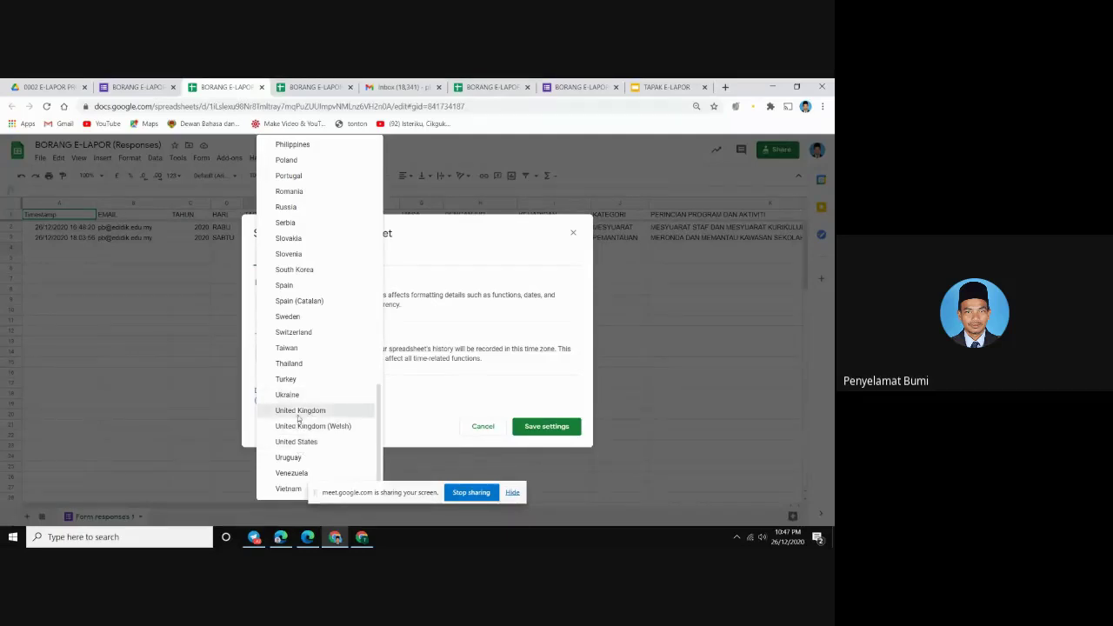
{"action": "left_click", "coordinate": [299, 412]}
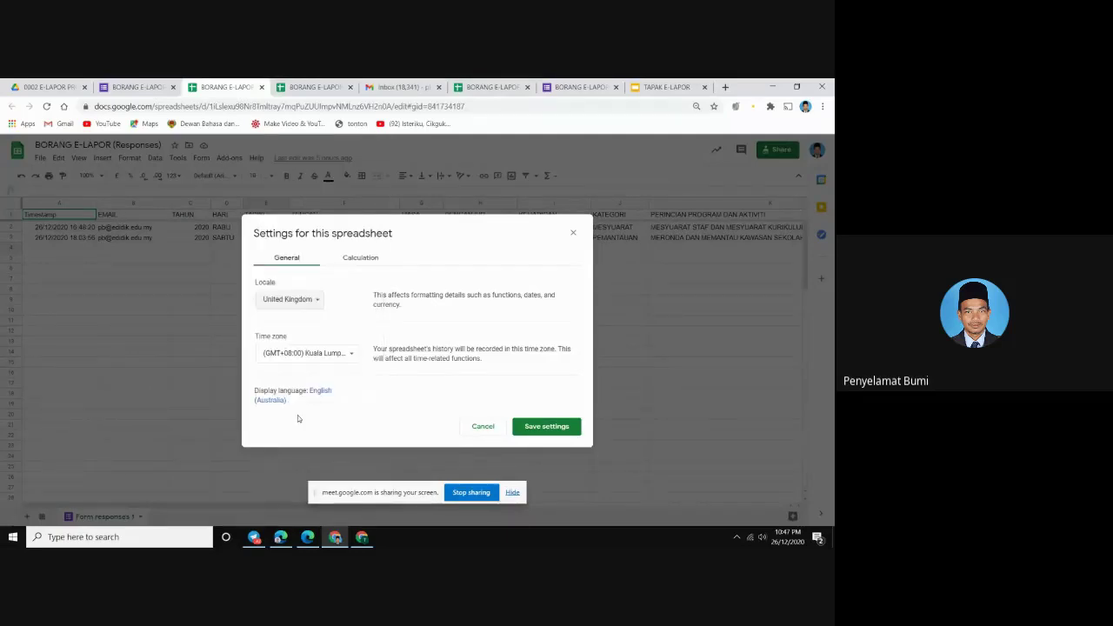
{"action": "left_click", "coordinate": [541, 429]}
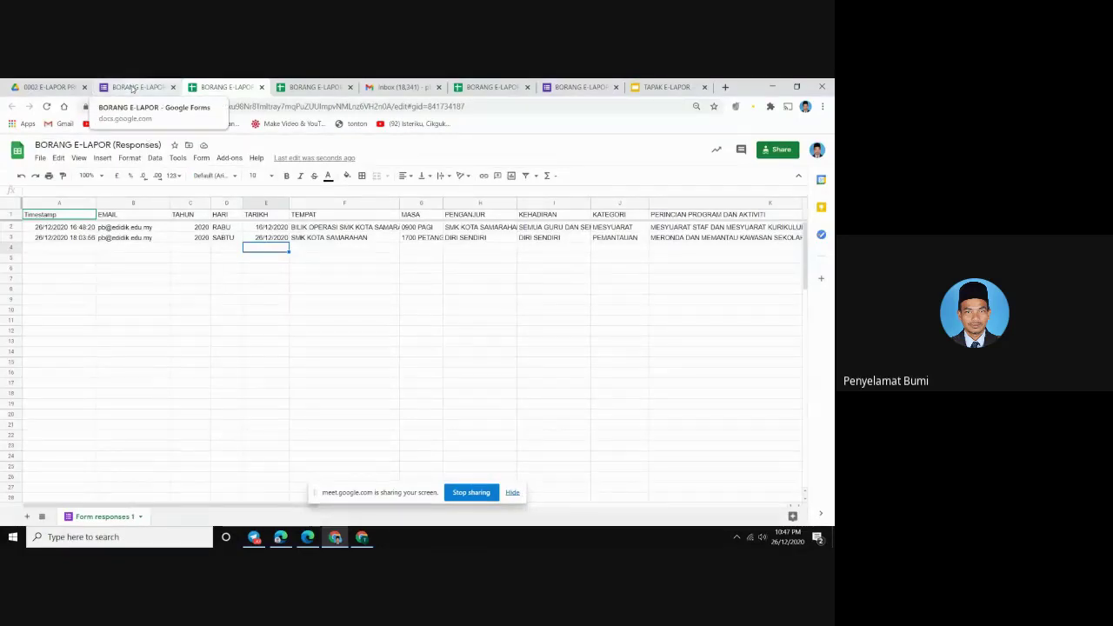
Switch to the BORANG E-LAPOR form editor, scroll to the top, and open the account menu
{"action": "left_click", "coordinate": [132, 87]}
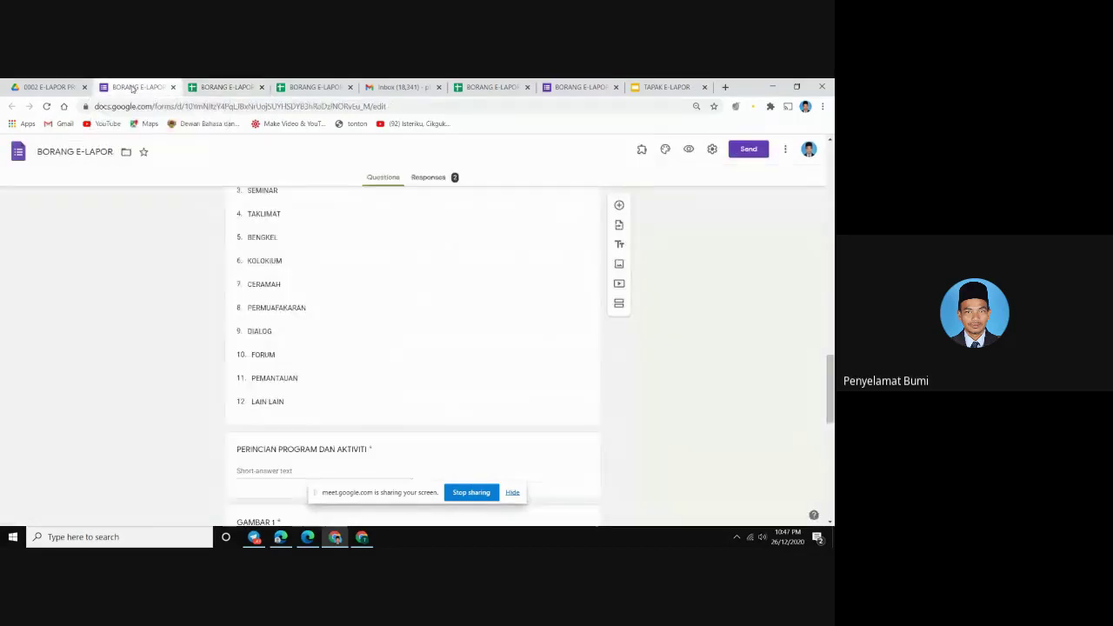
{"action": "scroll", "coordinate": [306, 213], "scroll_direction": "up", "scroll_amount": 15}
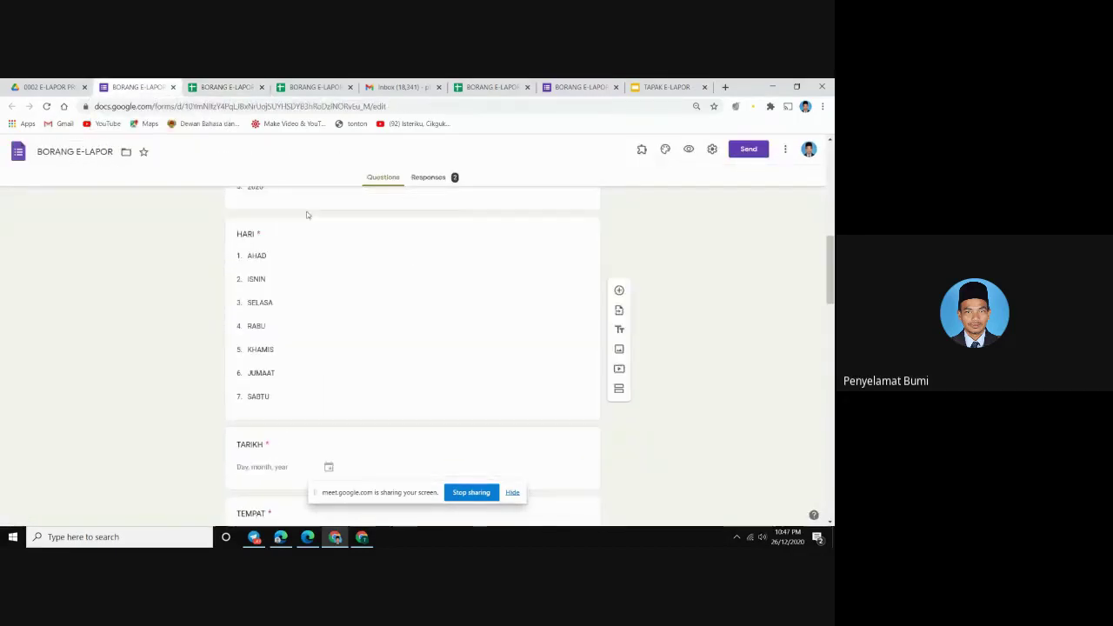
{"action": "scroll", "coordinate": [308, 213], "scroll_direction": "up", "scroll_amount": 5}
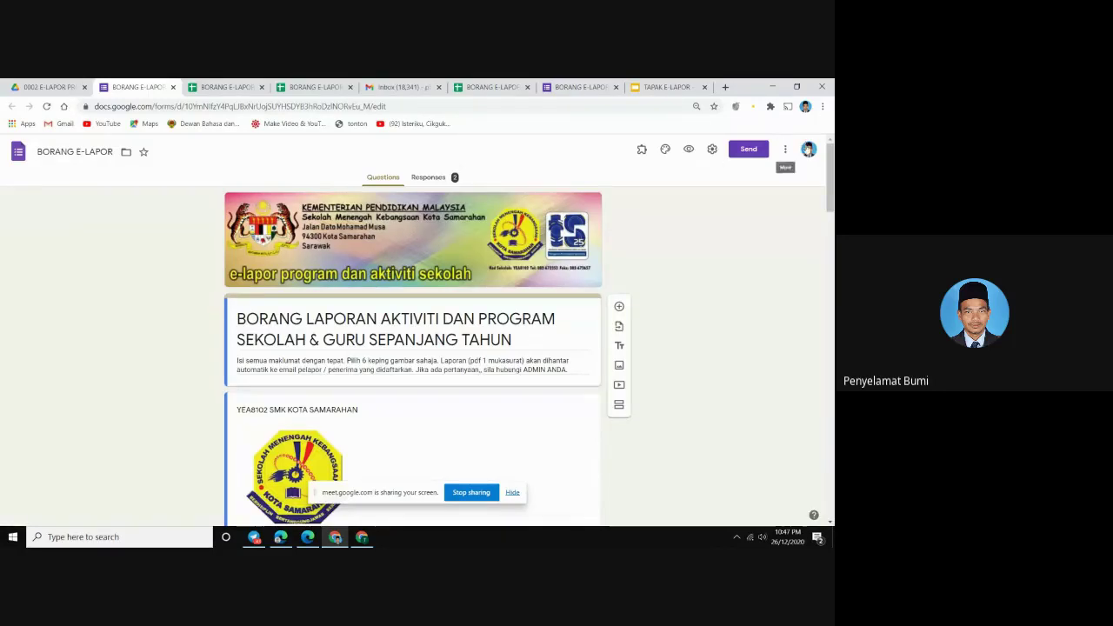
{"action": "left_click", "coordinate": [808, 151]}
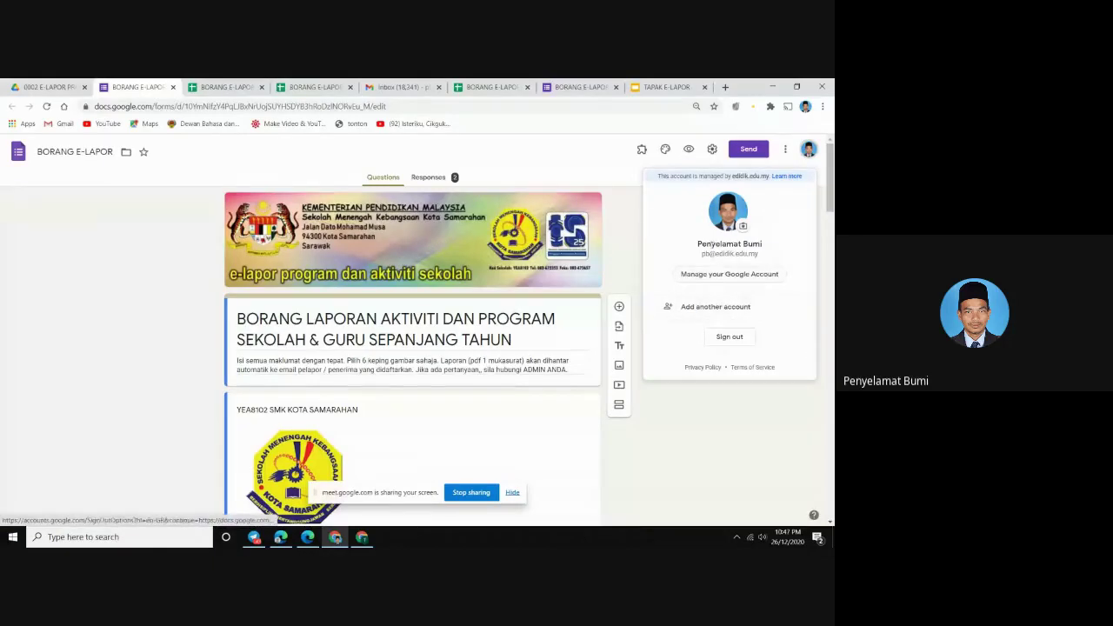
Go to Manage your Google Account > Data & personalisation > Language
{"action": "left_click", "coordinate": [723, 273]}
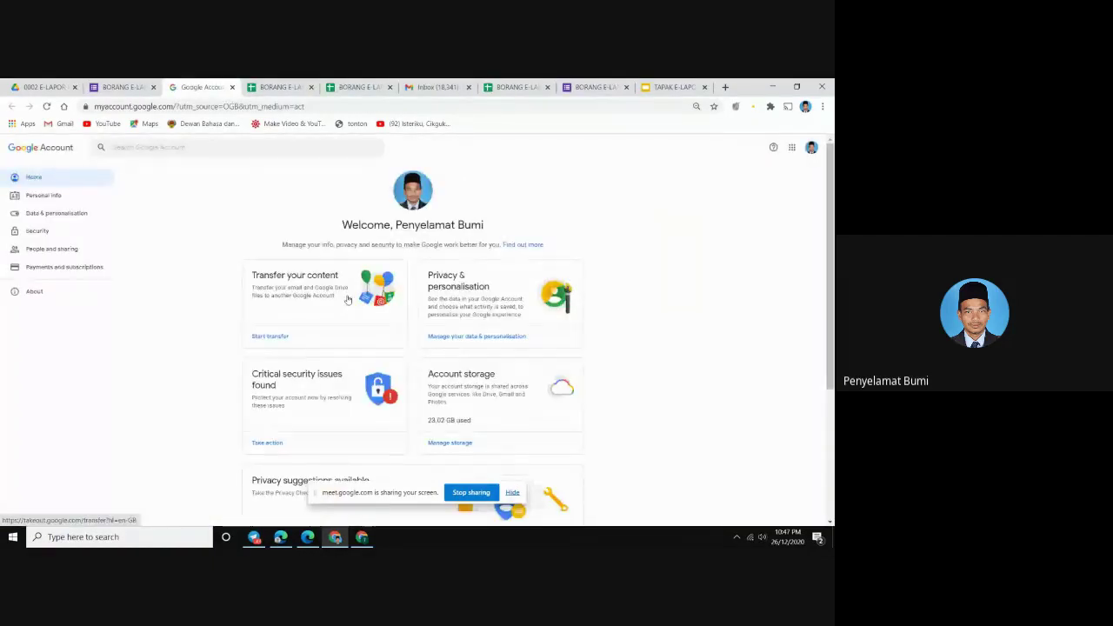
{"action": "scroll", "coordinate": [347, 299], "scroll_direction": "down", "scroll_amount": 5}
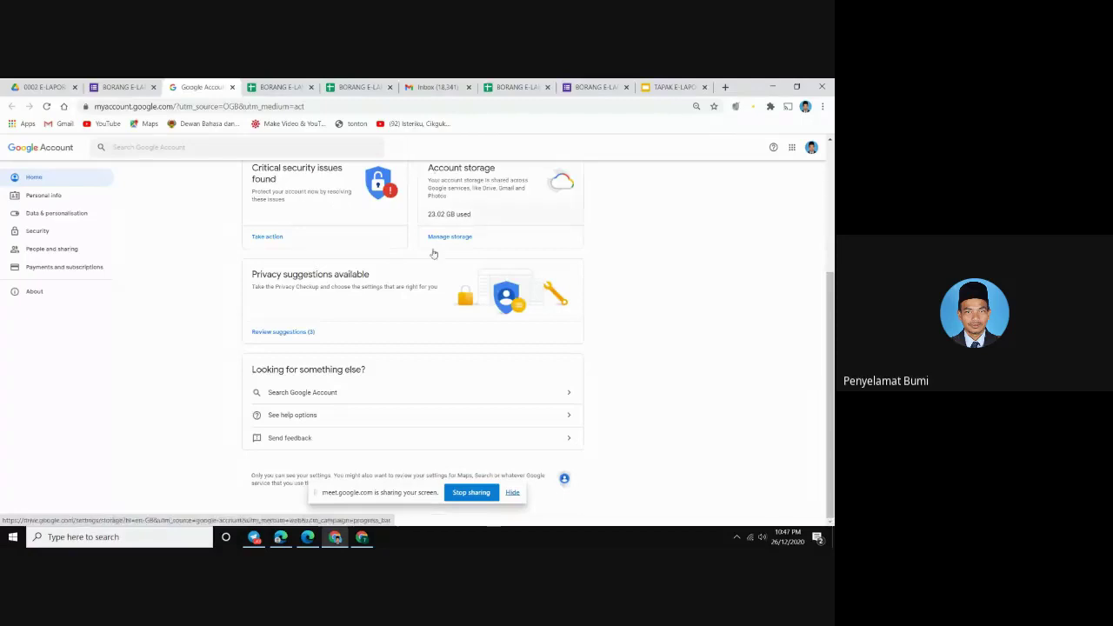
{"action": "scroll", "coordinate": [402, 295], "scroll_direction": "up", "scroll_amount": 3}
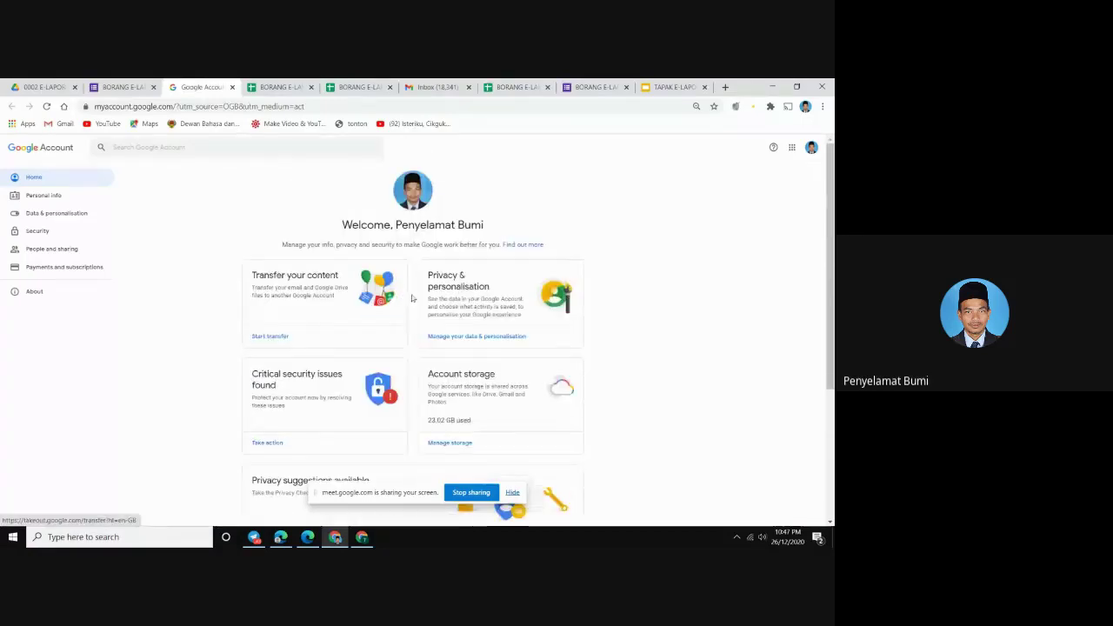
{"action": "left_click", "coordinate": [465, 342]}
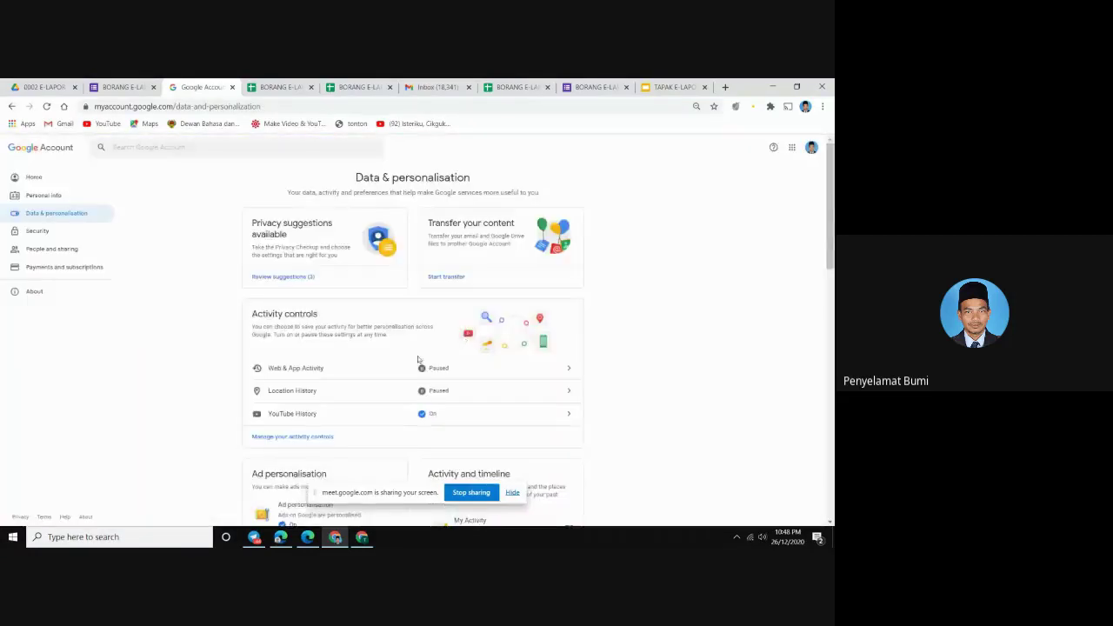
{"action": "scroll", "coordinate": [418, 355], "scroll_direction": "down", "scroll_amount": 5}
{"action": "scroll", "coordinate": [413, 365], "scroll_direction": "down", "scroll_amount": 8}
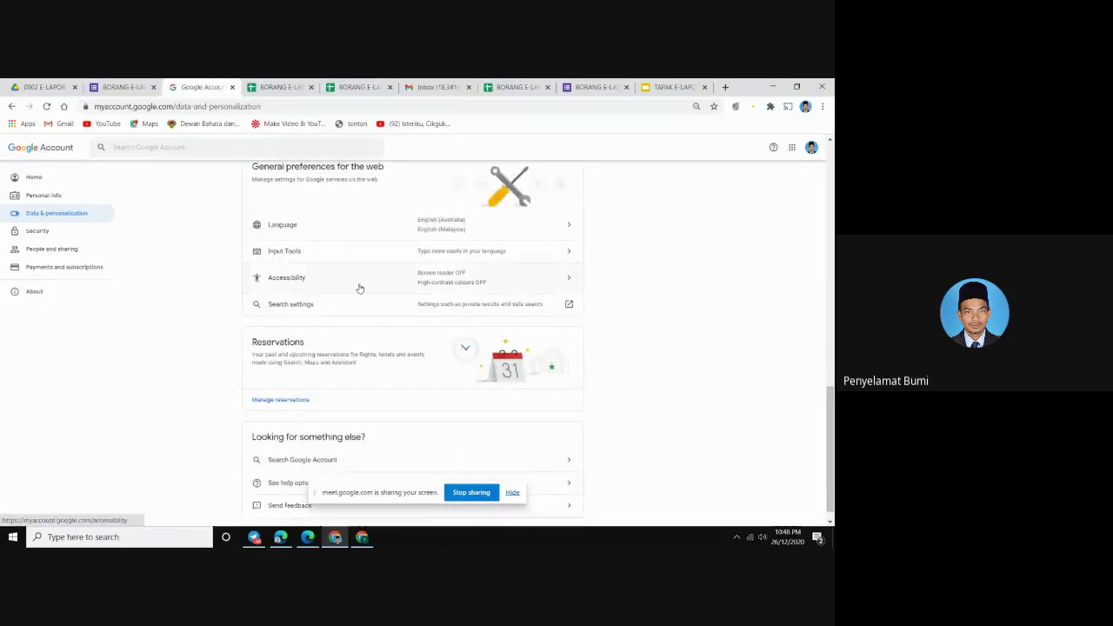
{"action": "left_click", "coordinate": [293, 230]}
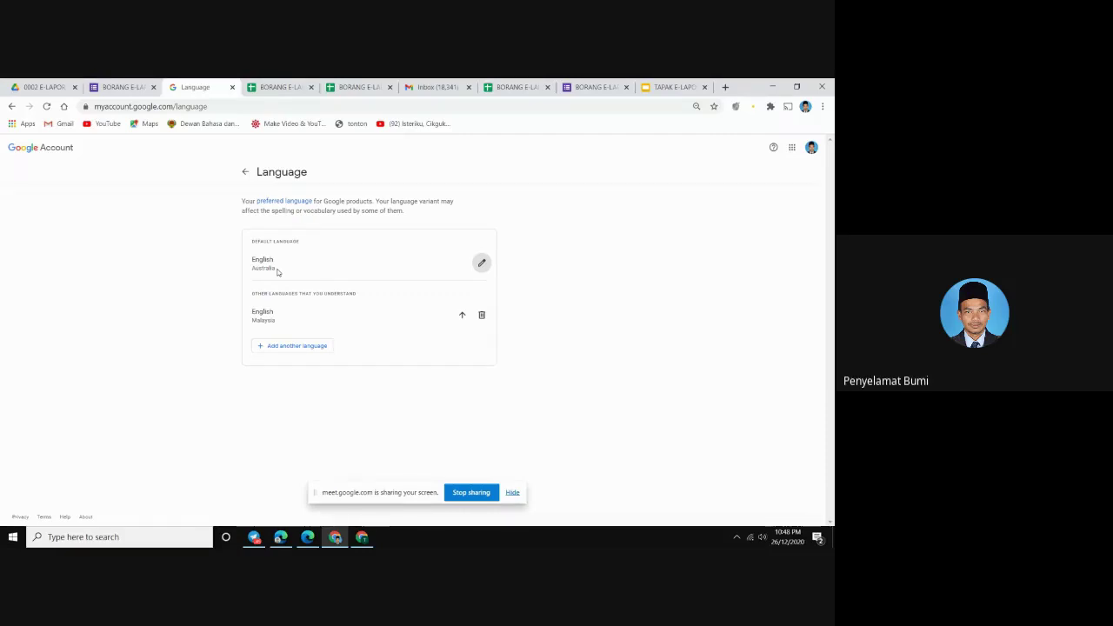
Open Add language, search for 'au', then cancel the dialog without adding a language
{"action": "left_click", "coordinate": [481, 263]}
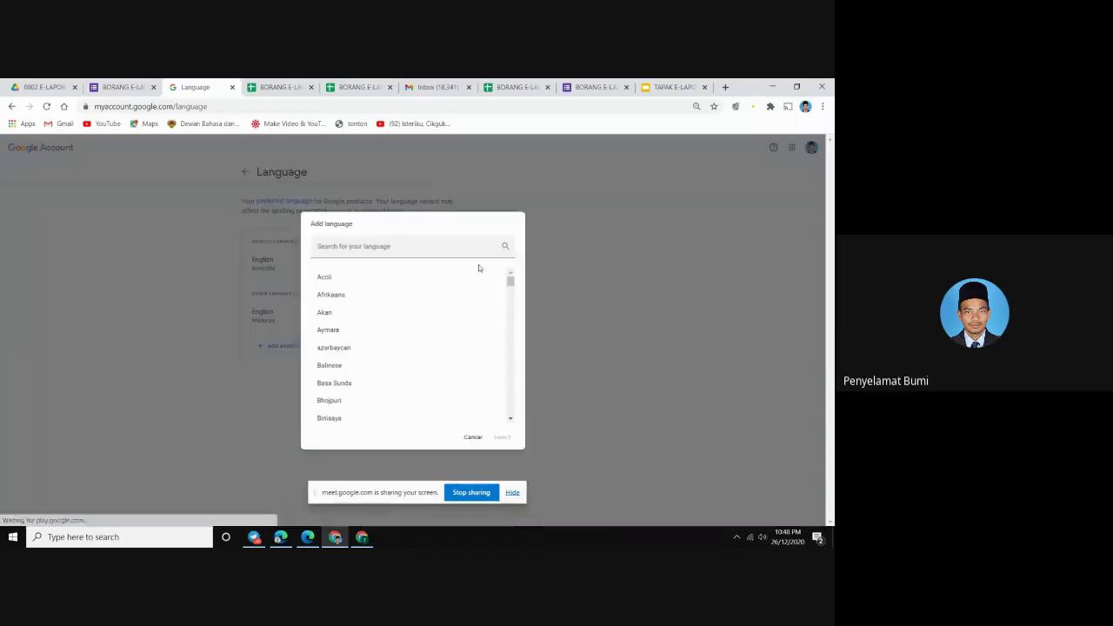
{"action": "left_click", "coordinate": [347, 246]}
{"action": "type", "text": "au"}
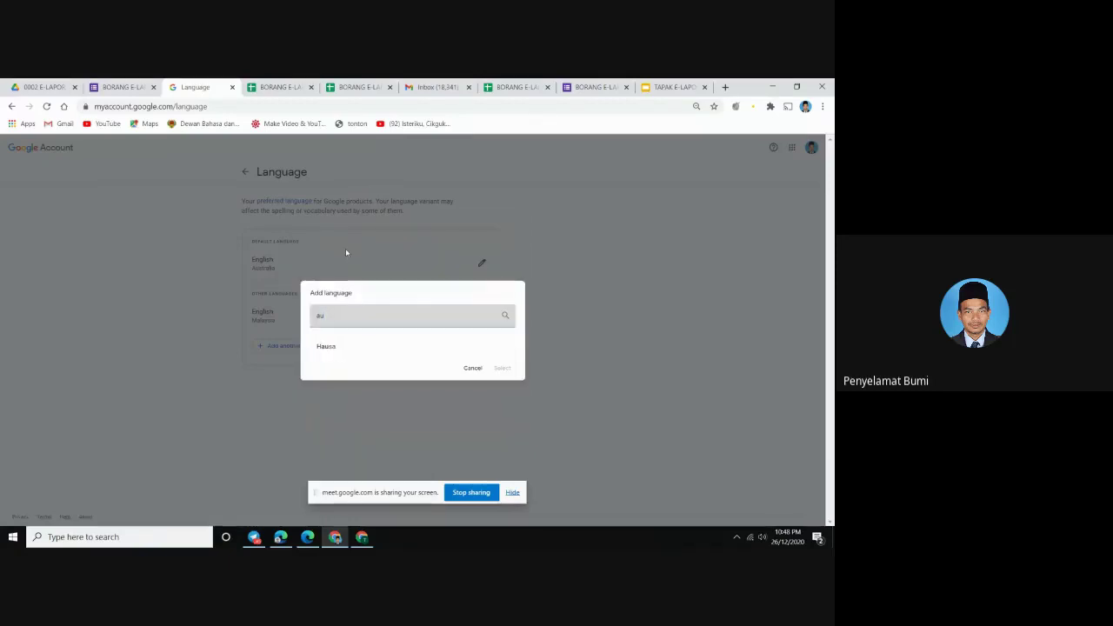
{"action": "key", "text": "BackSpace"}
{"action": "key", "text": "BackSpace"}
{"action": "type", "text": "au"}
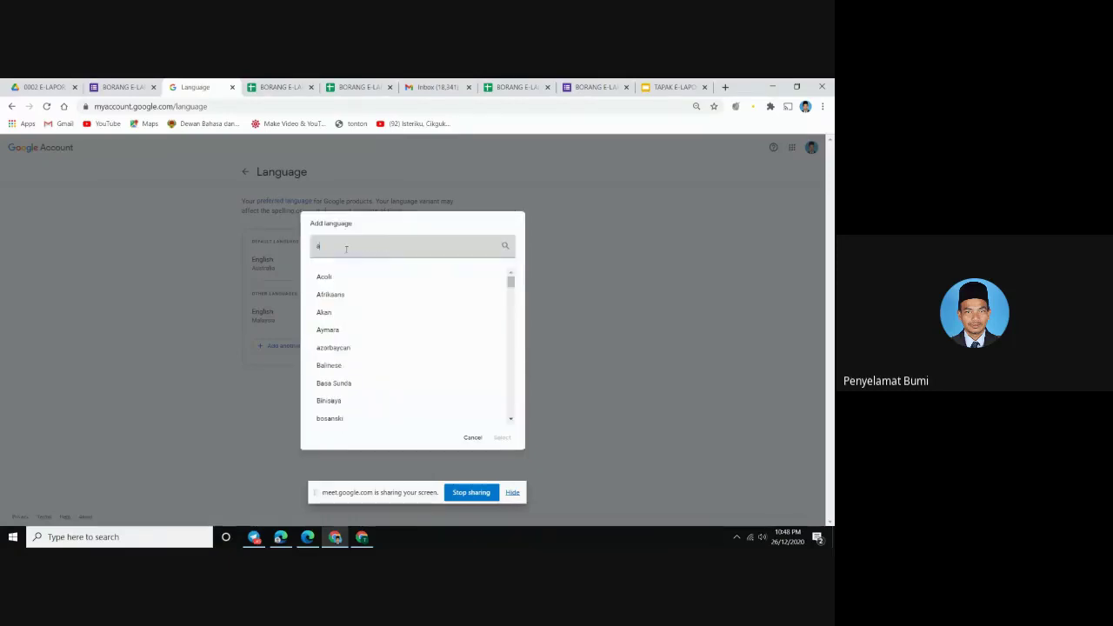
{"action": "left_click", "coordinate": [602, 336]}
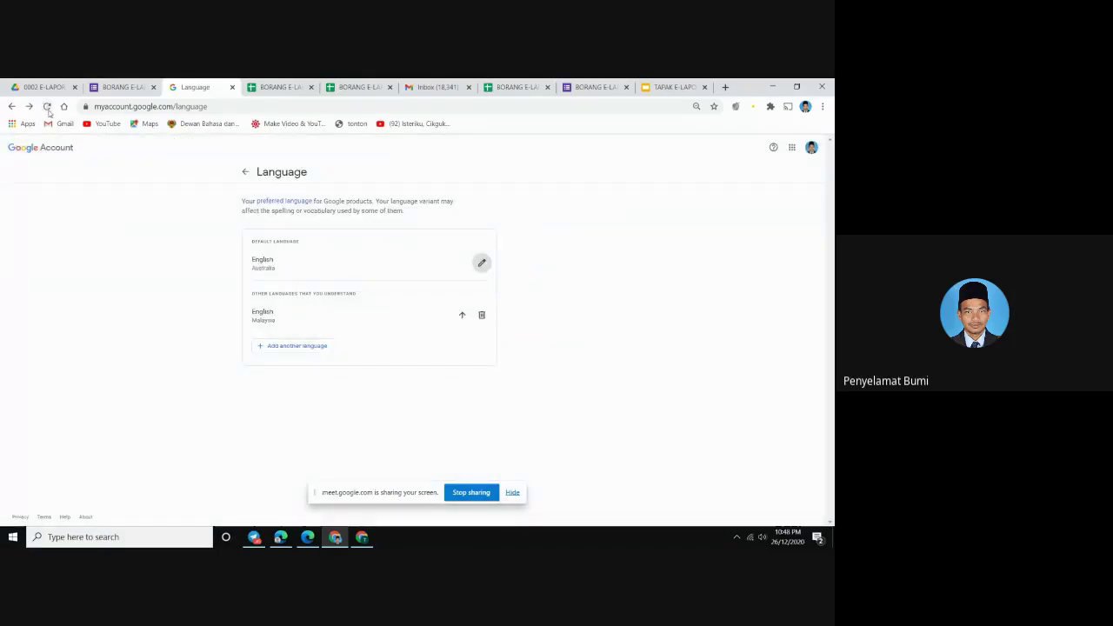
Reload the Language page, then go via the form editor back to the Responses spreadsheet
{"action": "left_click", "coordinate": [47, 106]}
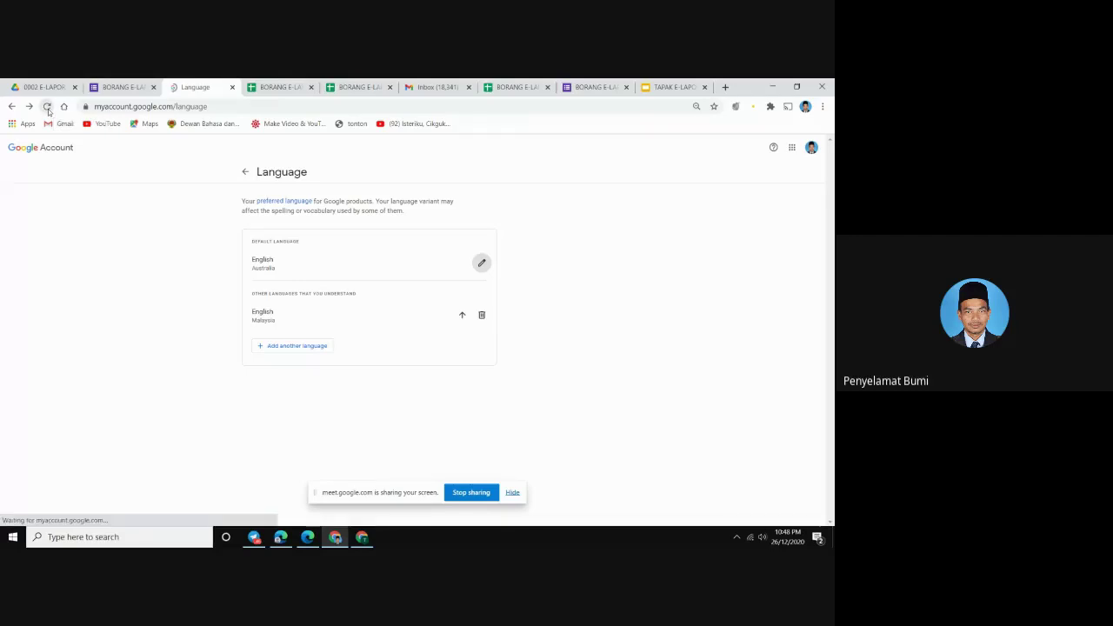
{"action": "left_click", "coordinate": [122, 87]}
{"action": "scroll", "coordinate": [360, 415], "scroll_direction": "down", "scroll_amount": 15}
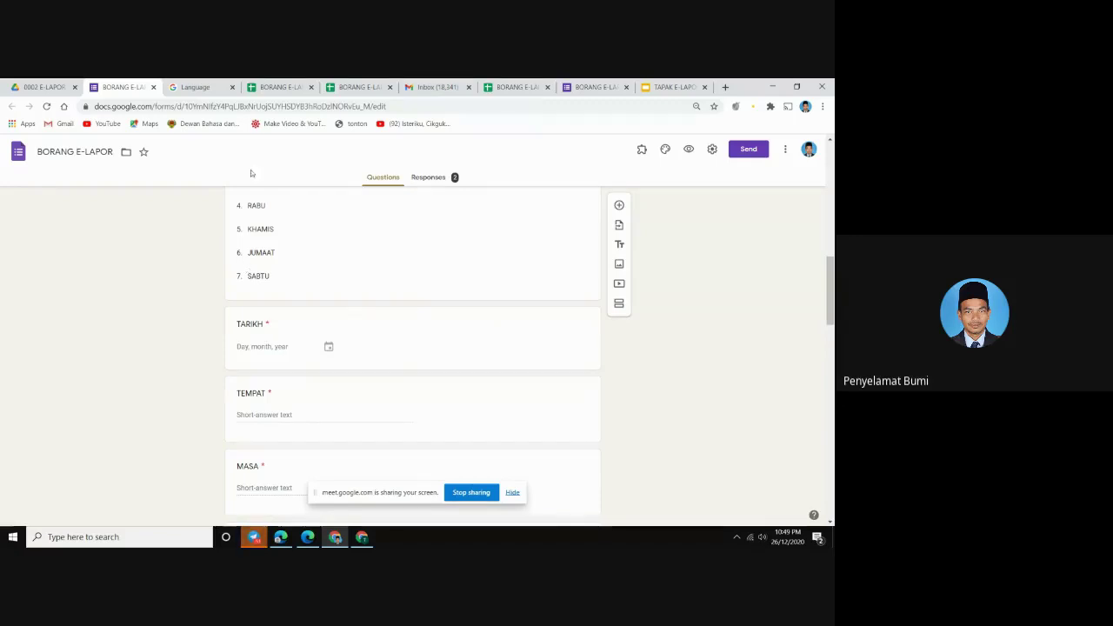
{"action": "left_click", "coordinate": [501, 89]}
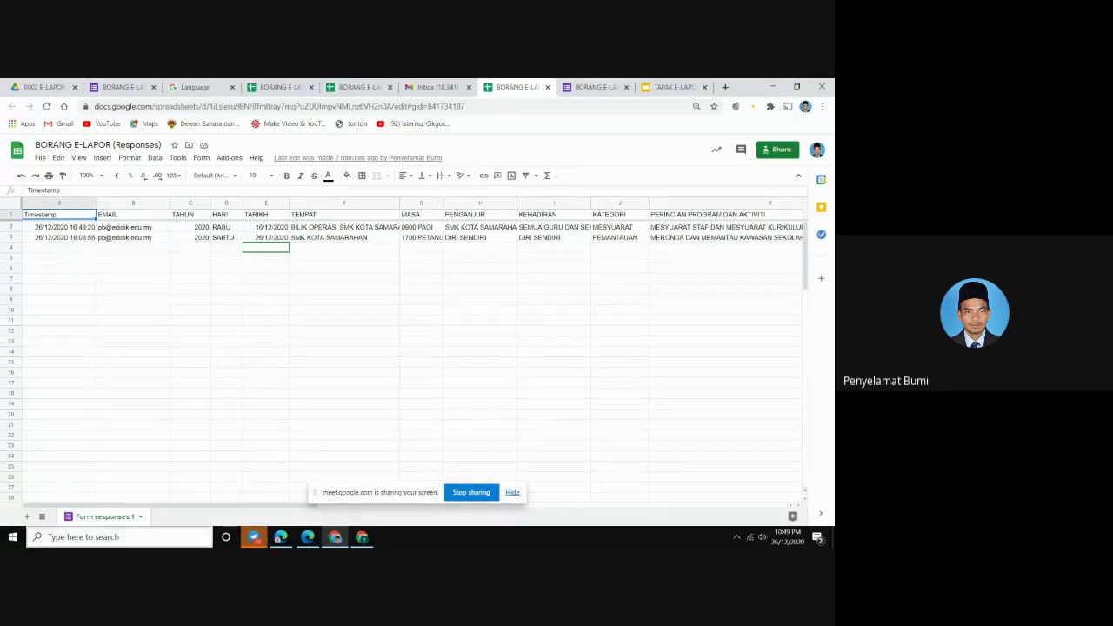
Look over Format > Number and the File menu without changes, then return to the form editor
{"action": "mouse_move", "coordinate": [275, 541]}
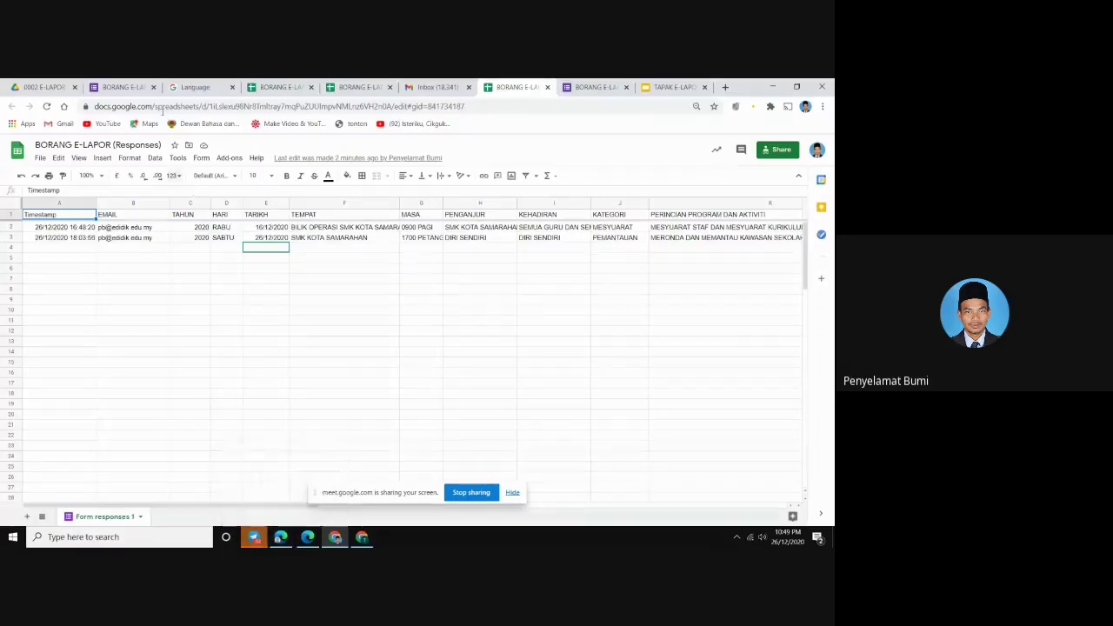
{"action": "left_click", "coordinate": [130, 158]}
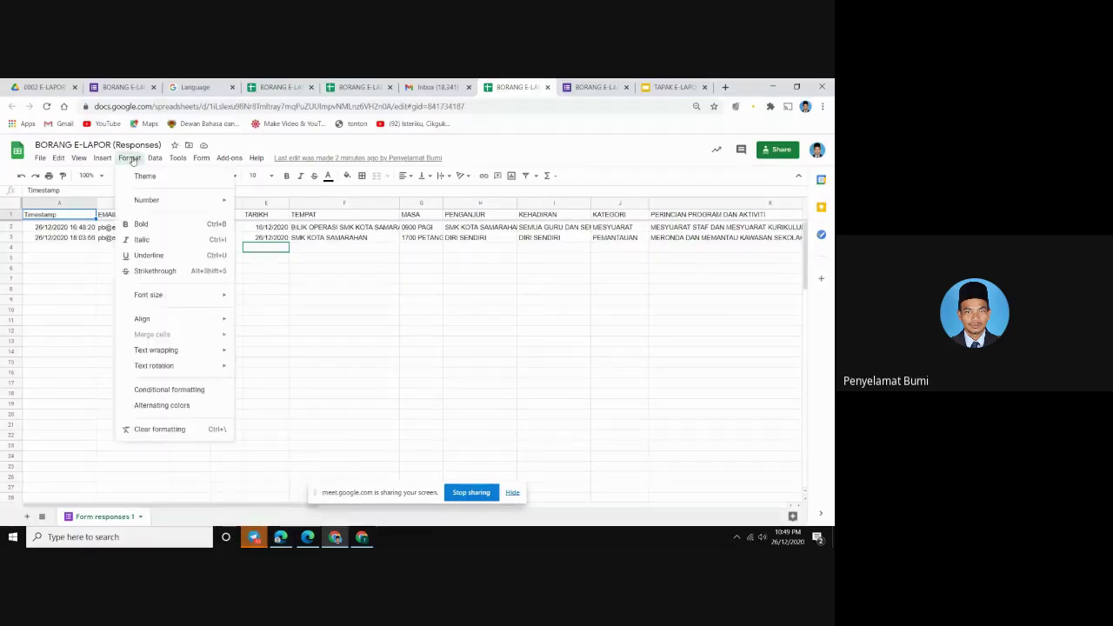
{"action": "mouse_move", "coordinate": [204, 200]}
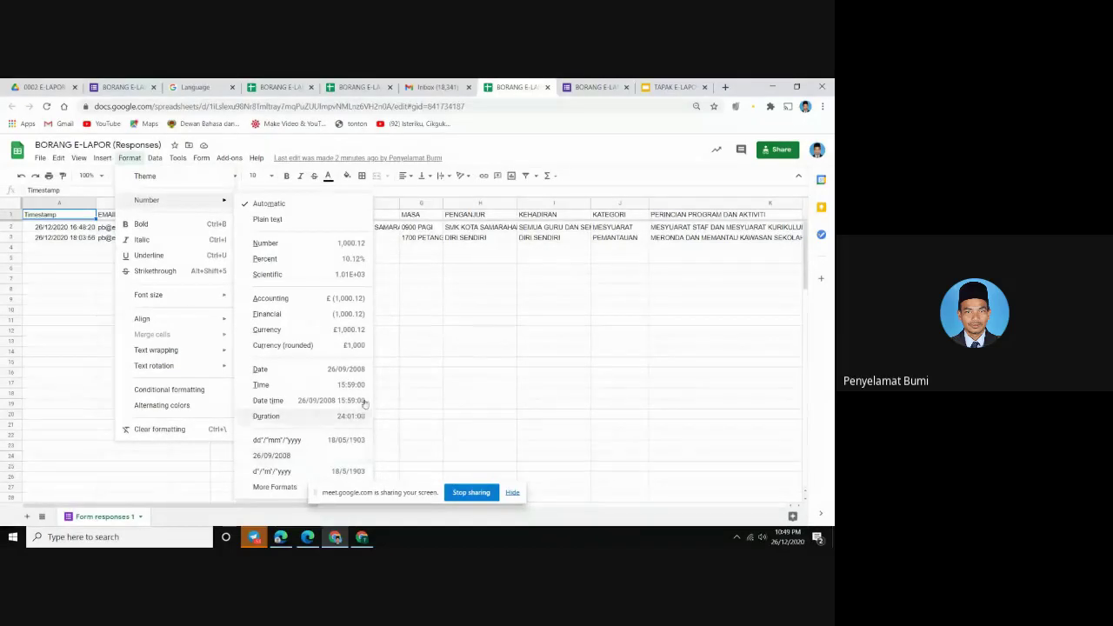
{"action": "left_click", "coordinate": [474, 285]}
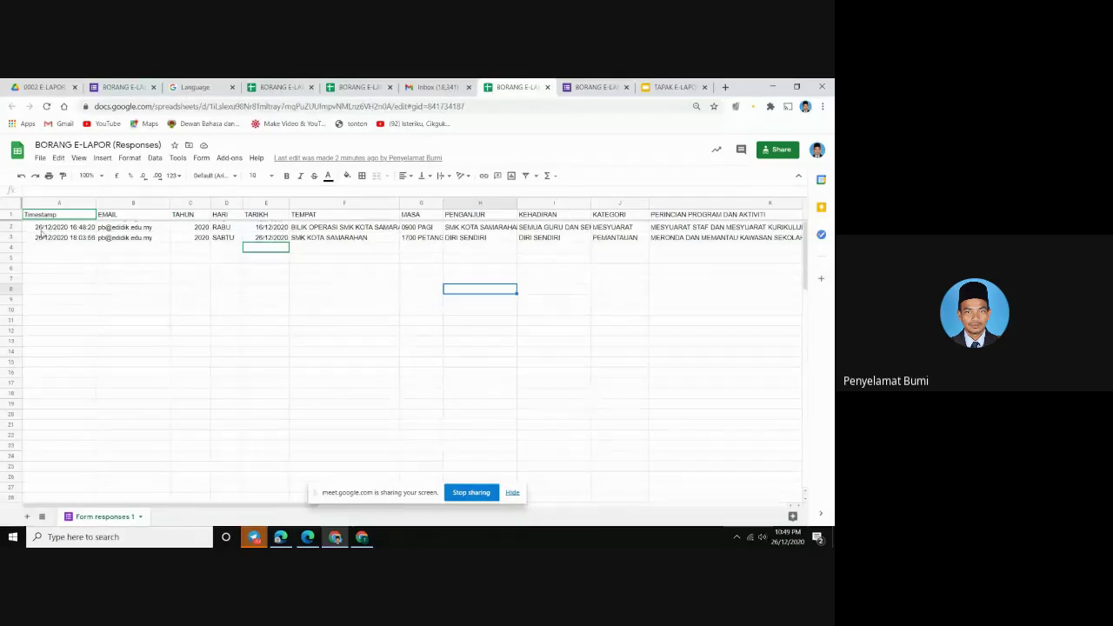
{"action": "left_click", "coordinate": [40, 158]}
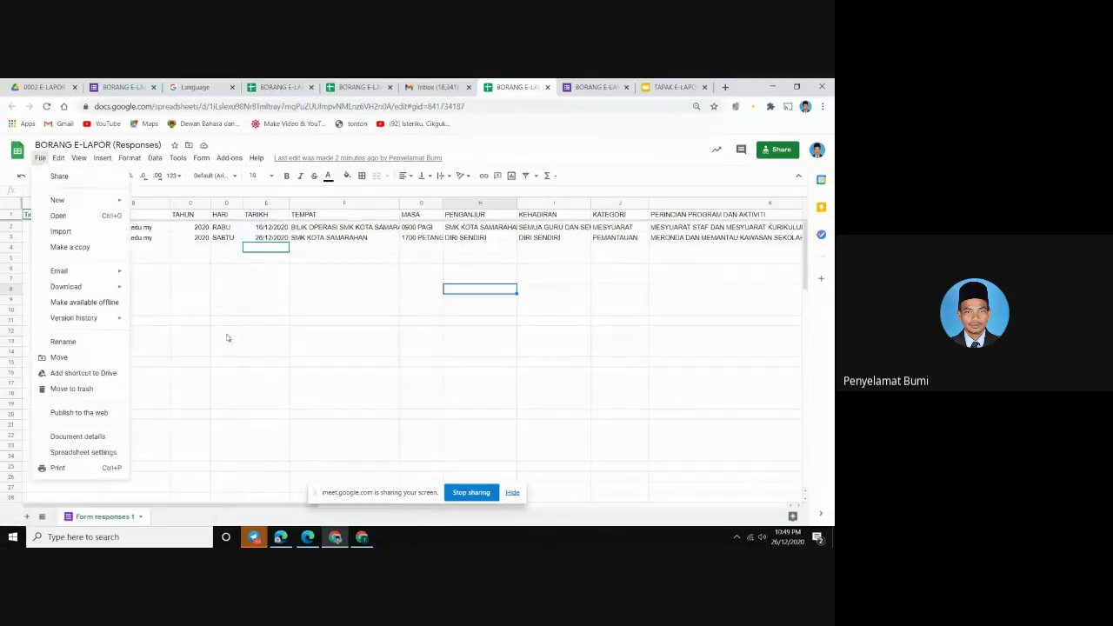
{"action": "left_click", "coordinate": [227, 338]}
{"action": "key", "text": "ctrl+2"}
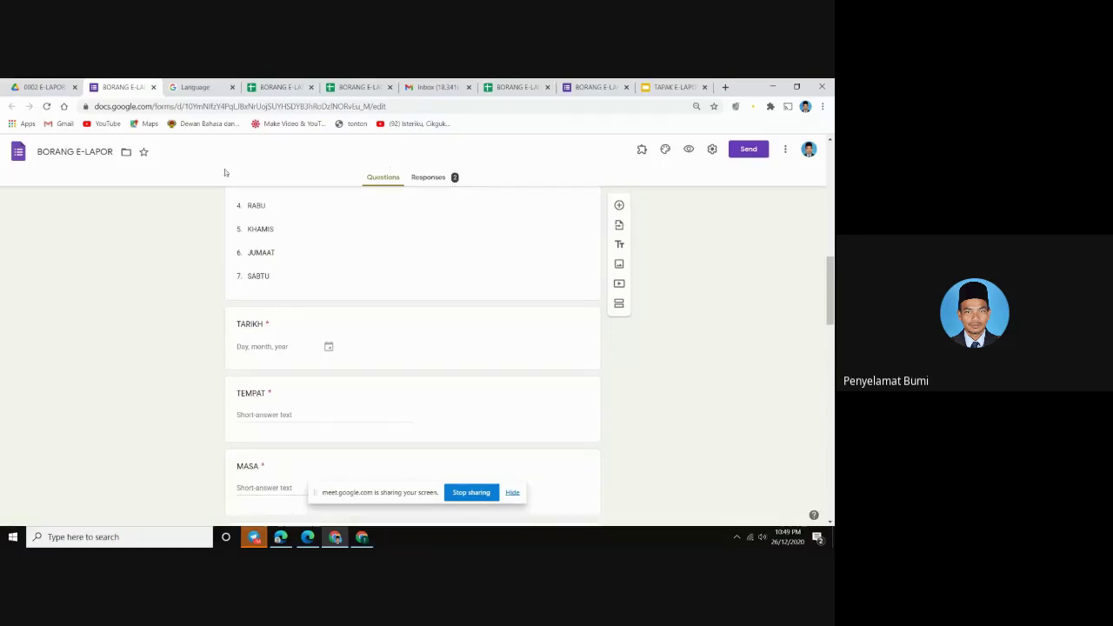
Open the BORANG E-LAPOR form's live respondent preview in its own tab
{"action": "scroll", "coordinate": [424, 328], "scroll_direction": "up", "scroll_amount": 3}
{"action": "scroll", "coordinate": [424, 327], "scroll_direction": "up", "scroll_amount": 5}
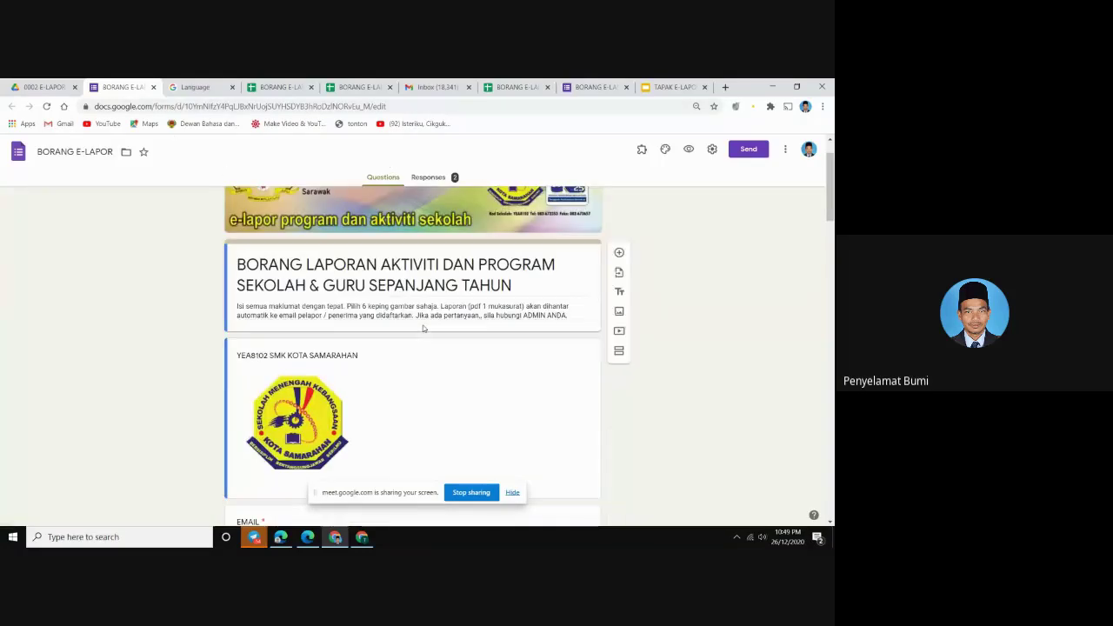
{"action": "scroll", "coordinate": [423, 327], "scroll_direction": "up", "scroll_amount": 1}
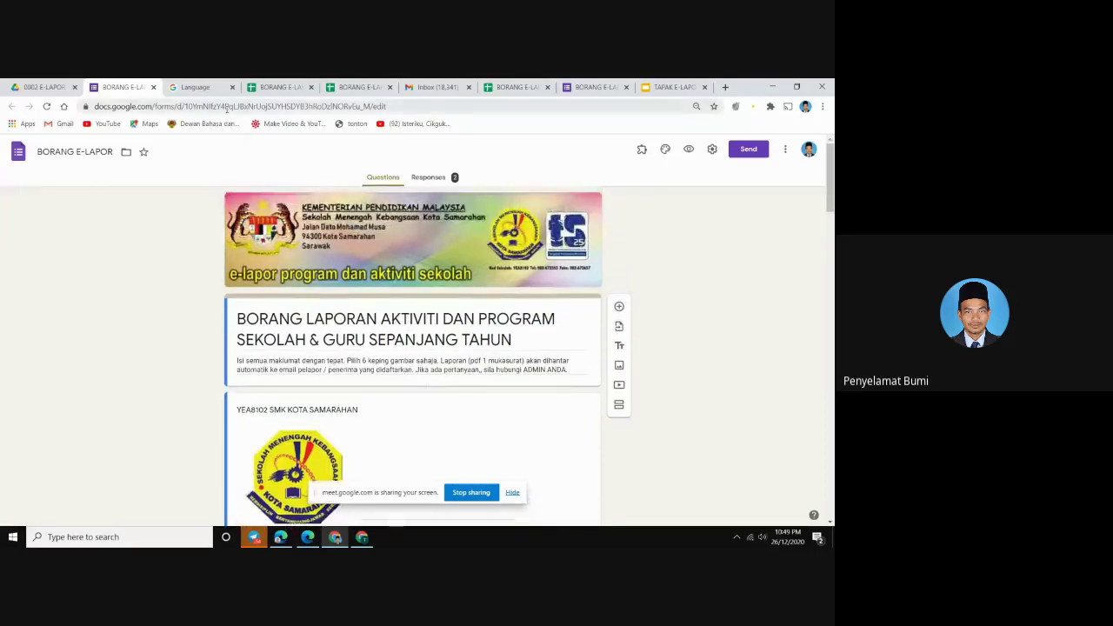
{"action": "left_click", "coordinate": [686, 153]}
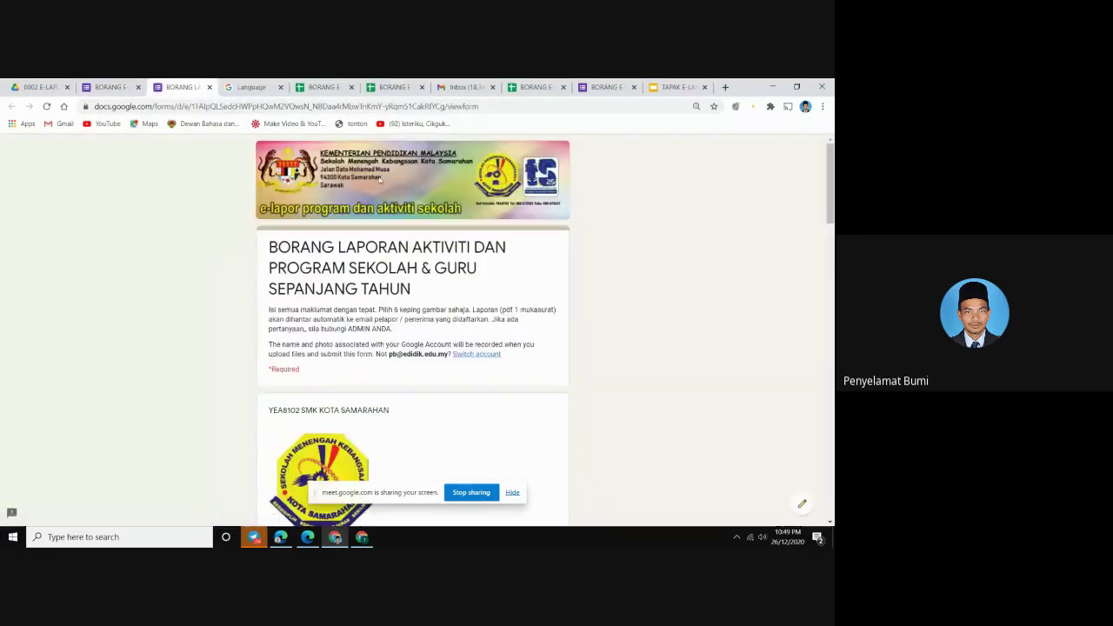
Copy the live form's web address from the address bar and bring Telegram forward
{"action": "left_click", "coordinate": [359, 106]}
{"action": "right_click", "coordinate": [358, 106]}
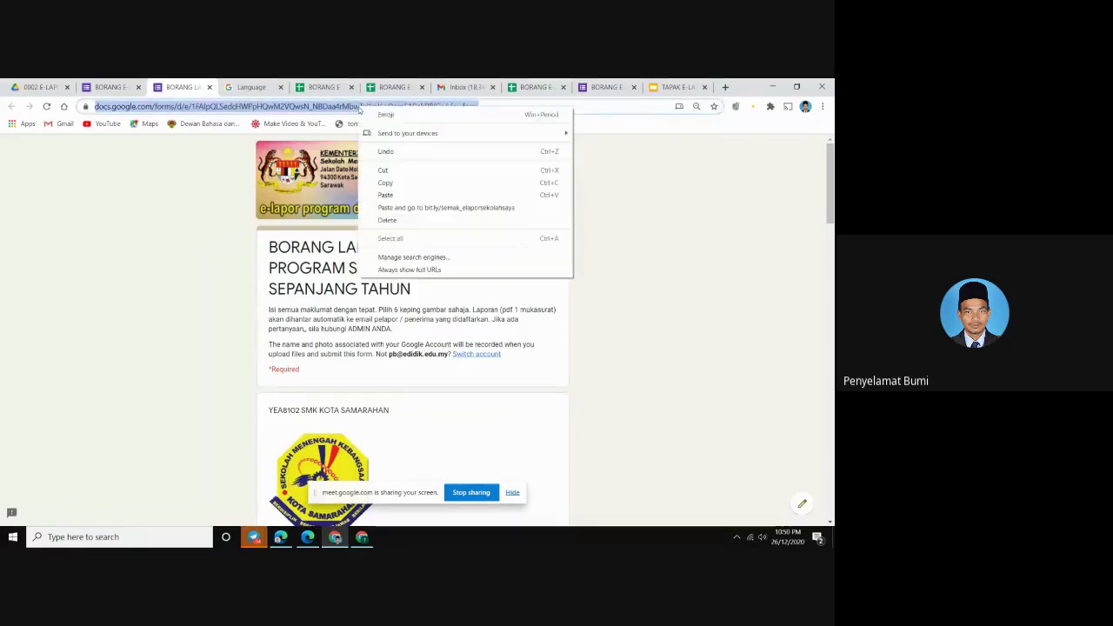
{"action": "left_click", "coordinate": [390, 187]}
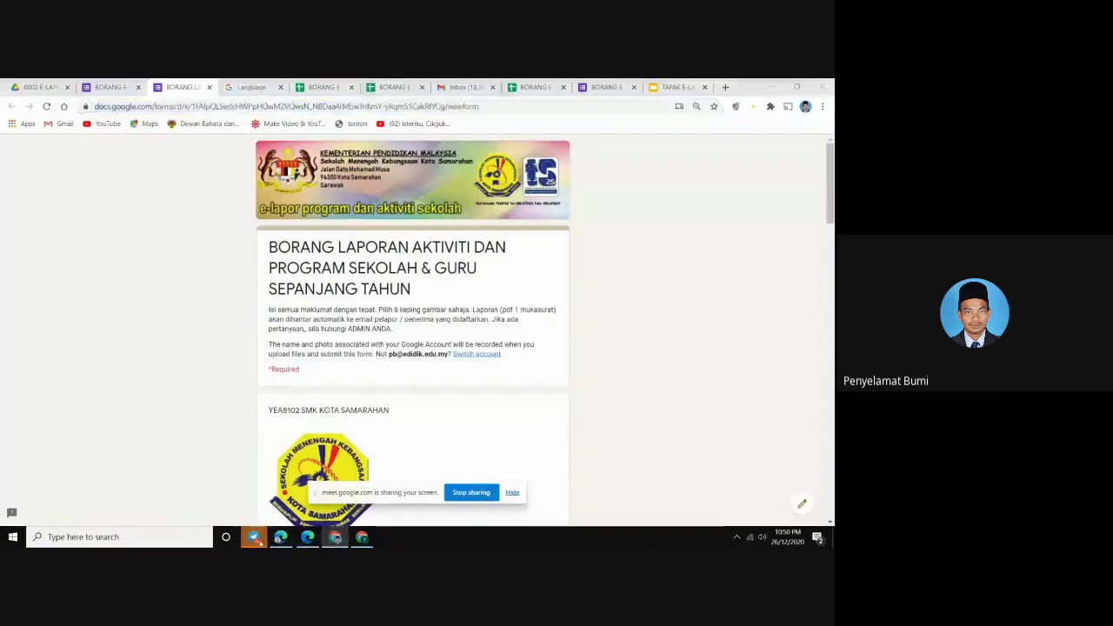
{"action": "left_click", "coordinate": [335, 537]}
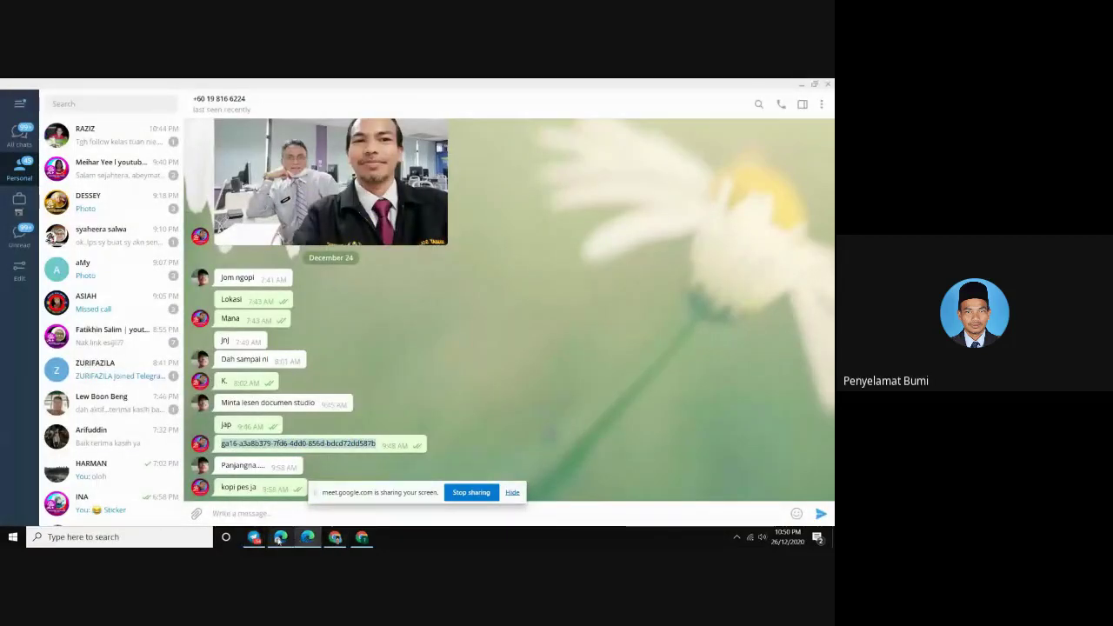
Paste the BORANG E-LAPOR form link into the Meet chat, send it, and return to Telegram's search
{"action": "left_click", "coordinate": [280, 537]}
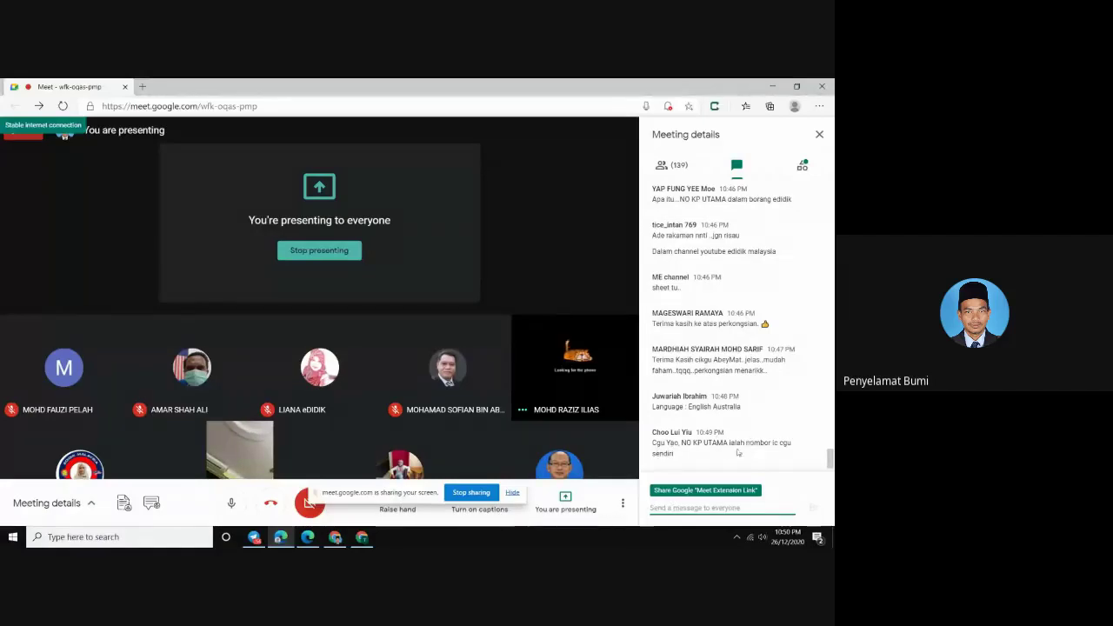
{"action": "right_click", "coordinate": [656, 511]}
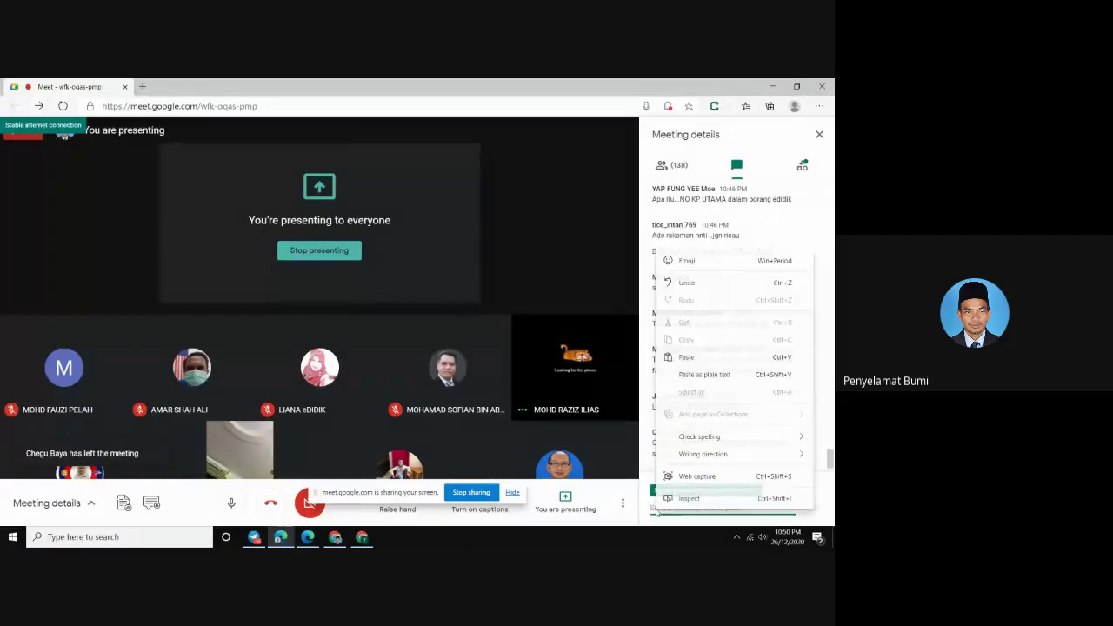
{"action": "left_click", "coordinate": [686, 356]}
{"action": "left_click", "coordinate": [815, 508]}
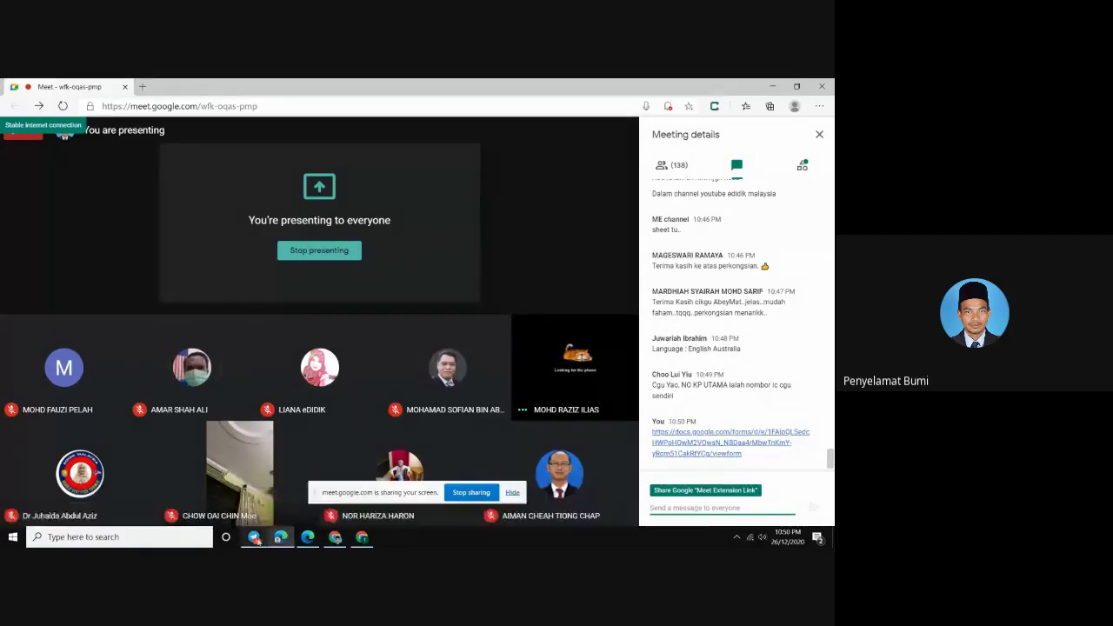
{"action": "left_click", "coordinate": [254, 536]}
{"action": "left_click", "coordinate": [77, 104]}
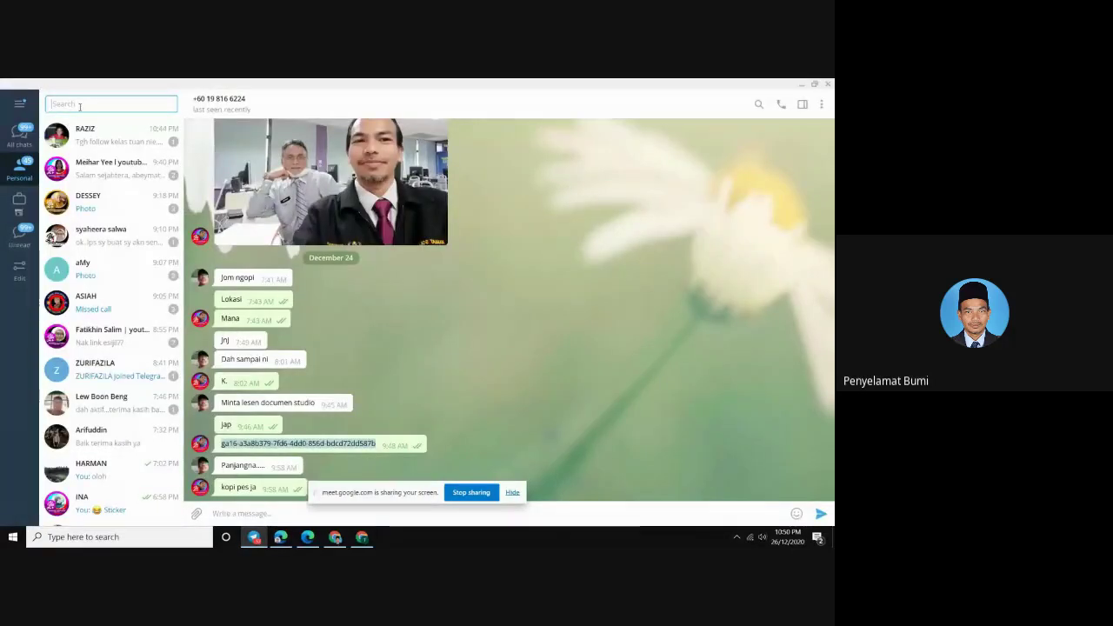
Search 'smk' and open the SMK KOTA SAMARAHAN channel at its newest messages
{"action": "type", "text": "smk"}
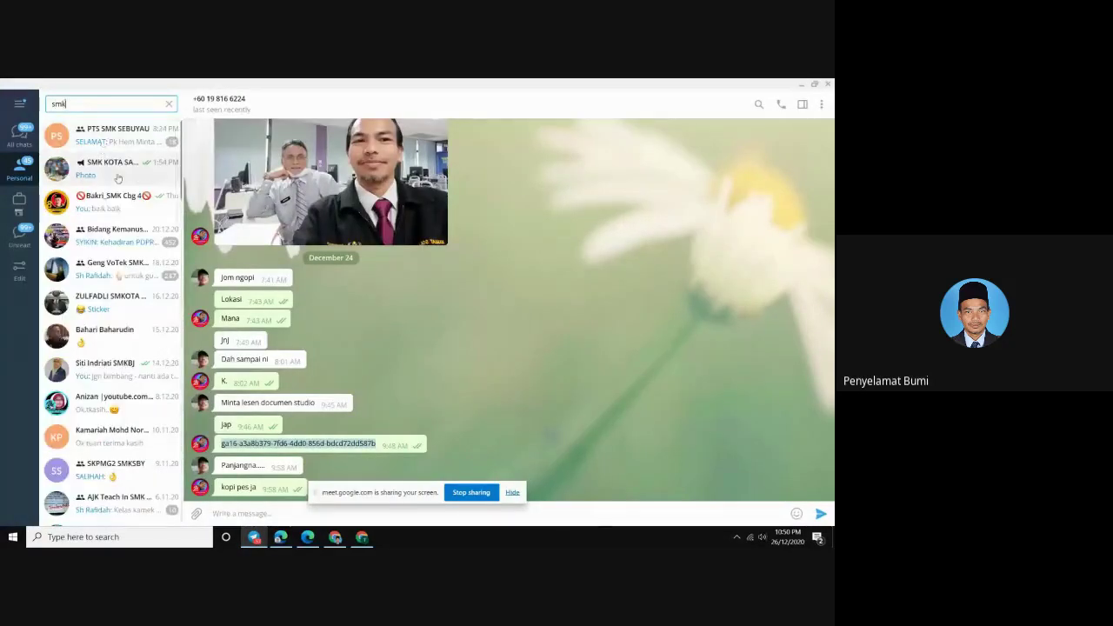
{"action": "left_click", "coordinate": [114, 174]}
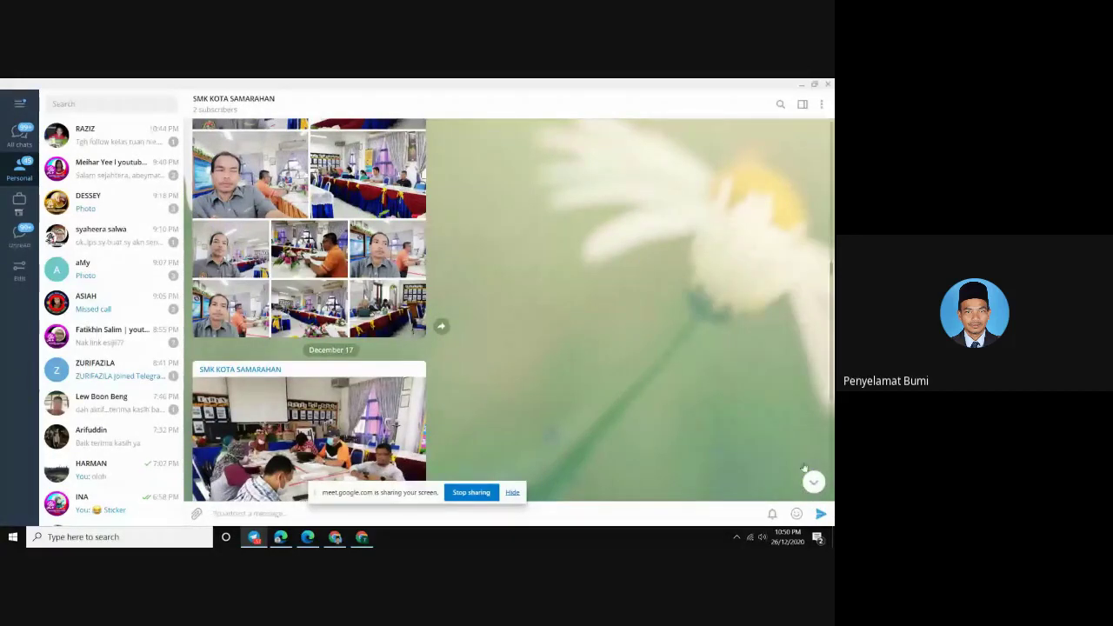
{"action": "left_click", "coordinate": [812, 480]}
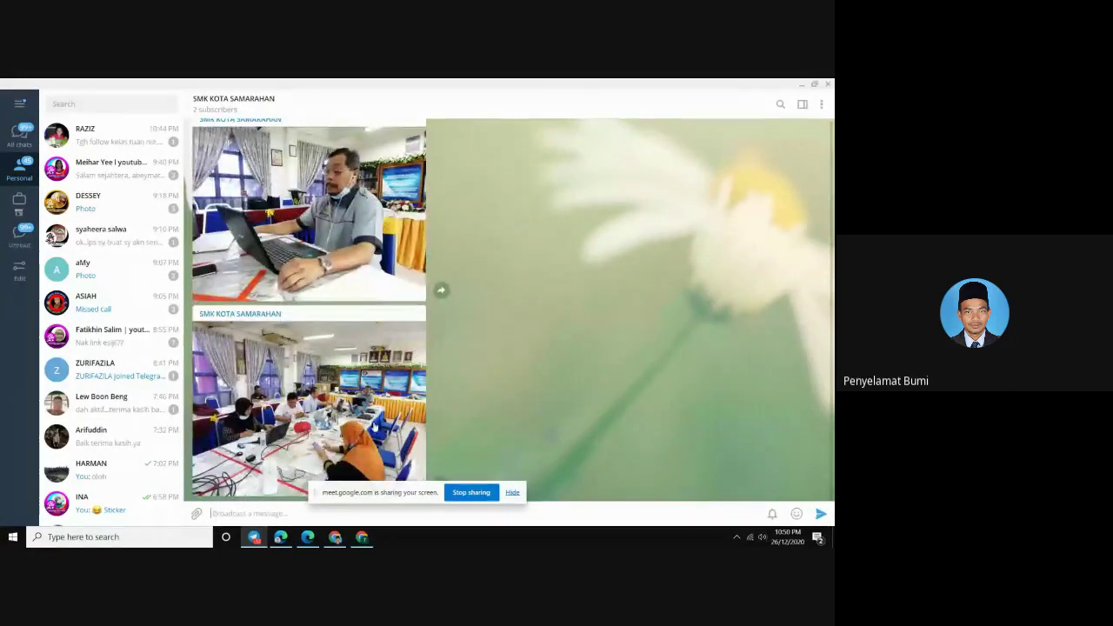
{"action": "left_click", "coordinate": [512, 493]}
{"action": "scroll", "coordinate": [413, 365], "scroll_direction": "up", "scroll_amount": 10}
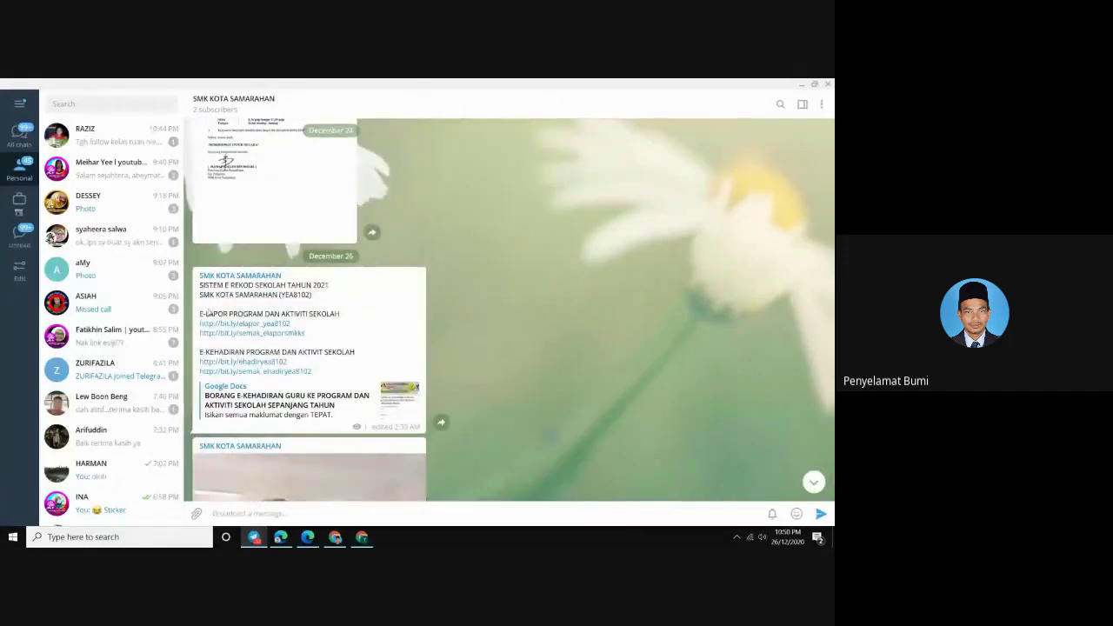
Copy the E-LAPOR heading and its two bit.ly links, then return to Google Meet
{"action": "left_click_drag", "start_coordinate": [201, 314], "coordinate": [316, 337]}
{"action": "right_click", "coordinate": [248, 311]}
{"action": "left_click", "coordinate": [278, 325]}
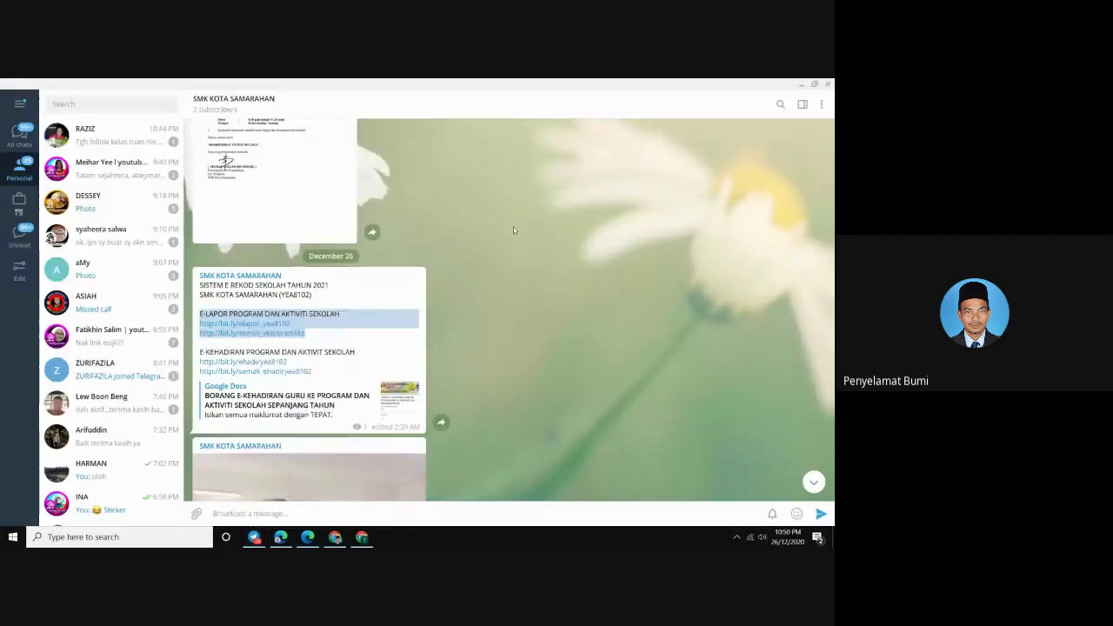
{"action": "left_click", "coordinate": [16, 138]}
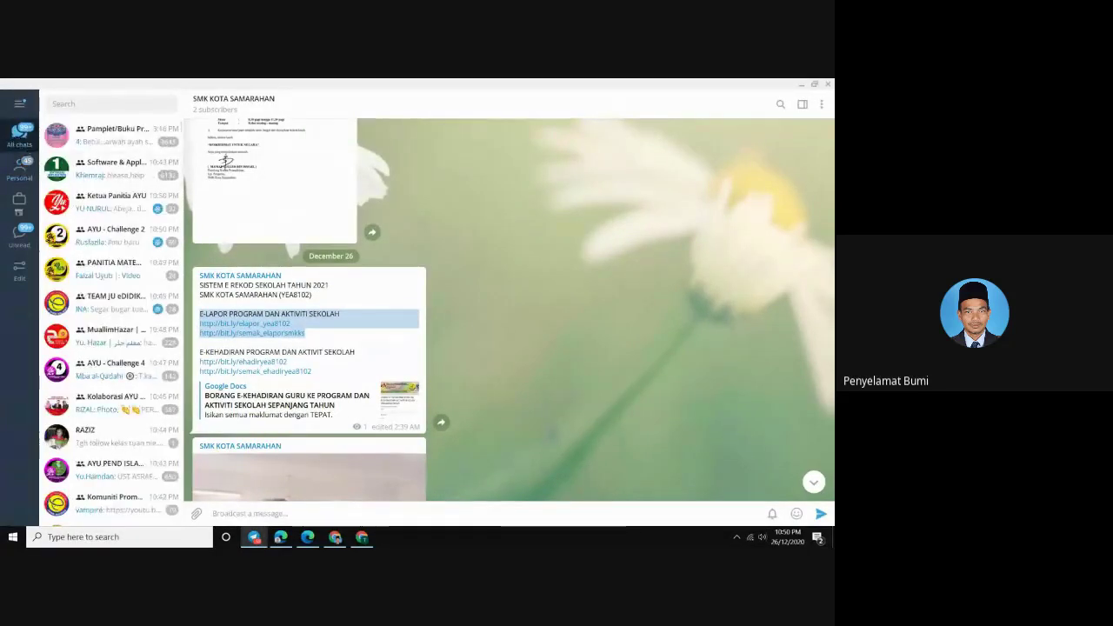
{"action": "left_click", "coordinate": [280, 537]}
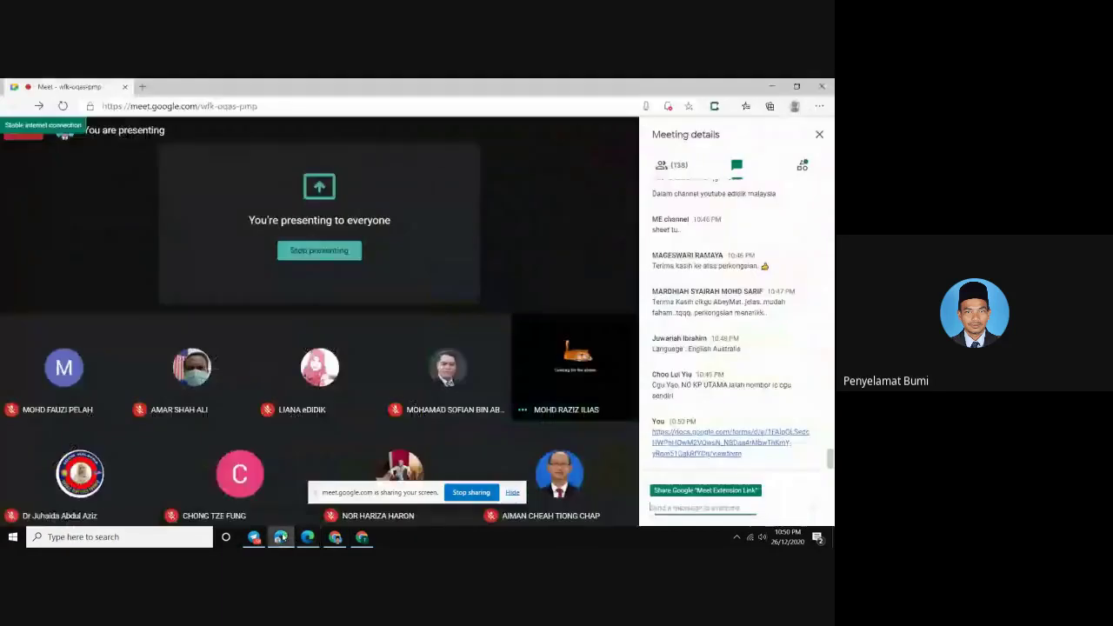
Paste and send the E-LAPOR PROGRAM DAN AKTIVITI SEKOLAH heading with its two bit.ly links
{"action": "right_click", "coordinate": [670, 508]}
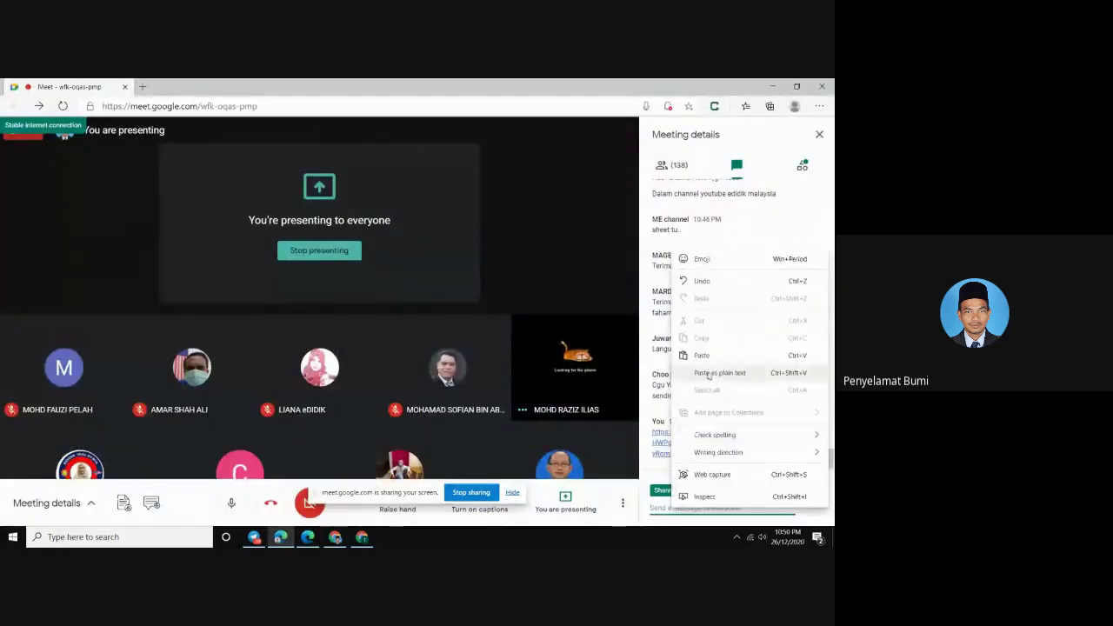
{"action": "left_click", "coordinate": [702, 372]}
{"action": "left_click", "coordinate": [814, 507]}
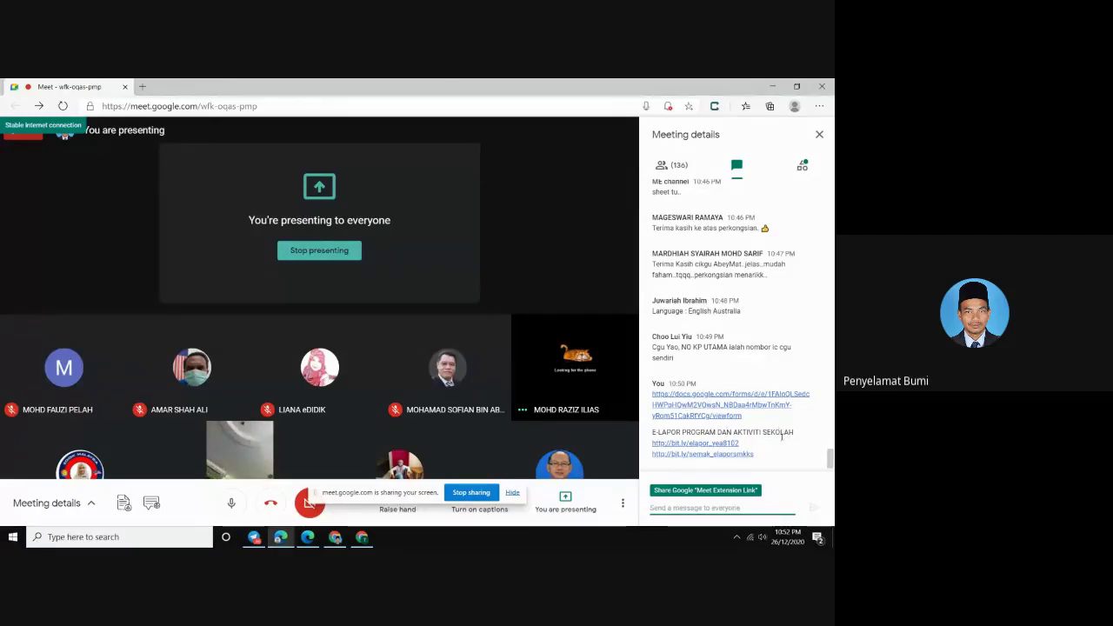
{"action": "scroll", "coordinate": [830, 461], "scroll_direction": "up", "scroll_amount": 2}
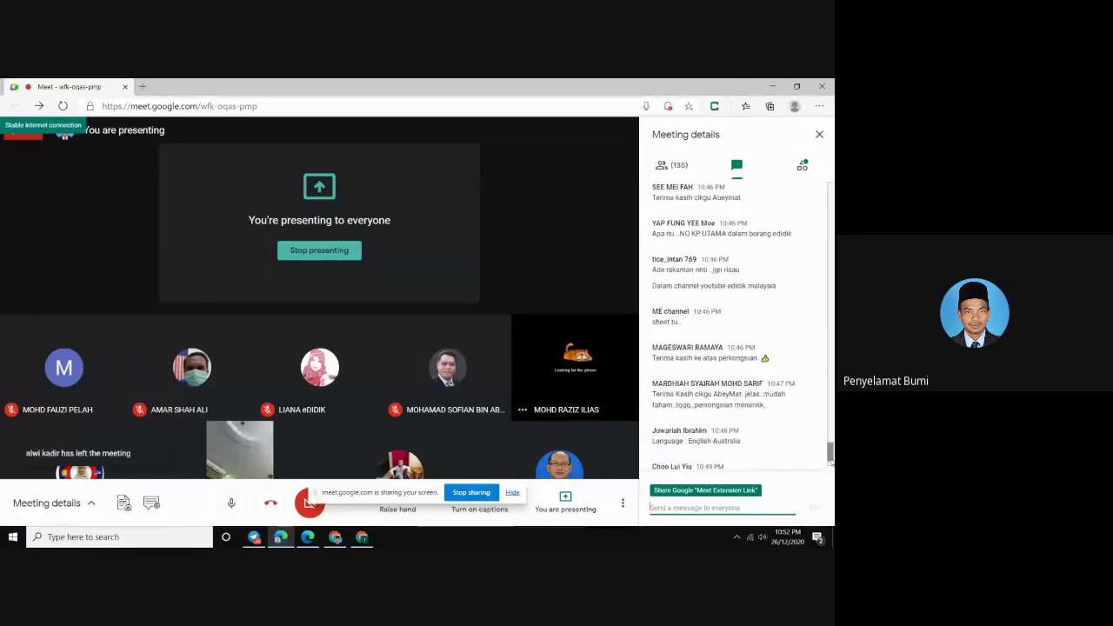
{"action": "scroll", "coordinate": [830, 464], "scroll_direction": "down", "scroll_amount": 2}
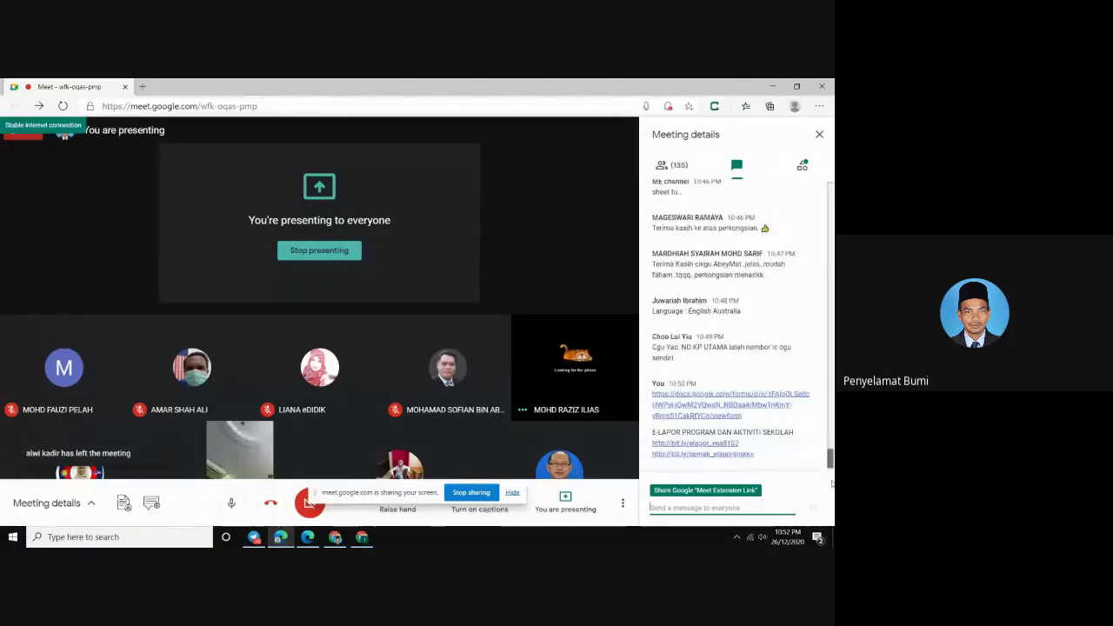
{"action": "scroll", "coordinate": [830, 461], "scroll_direction": "up", "scroll_amount": 10}
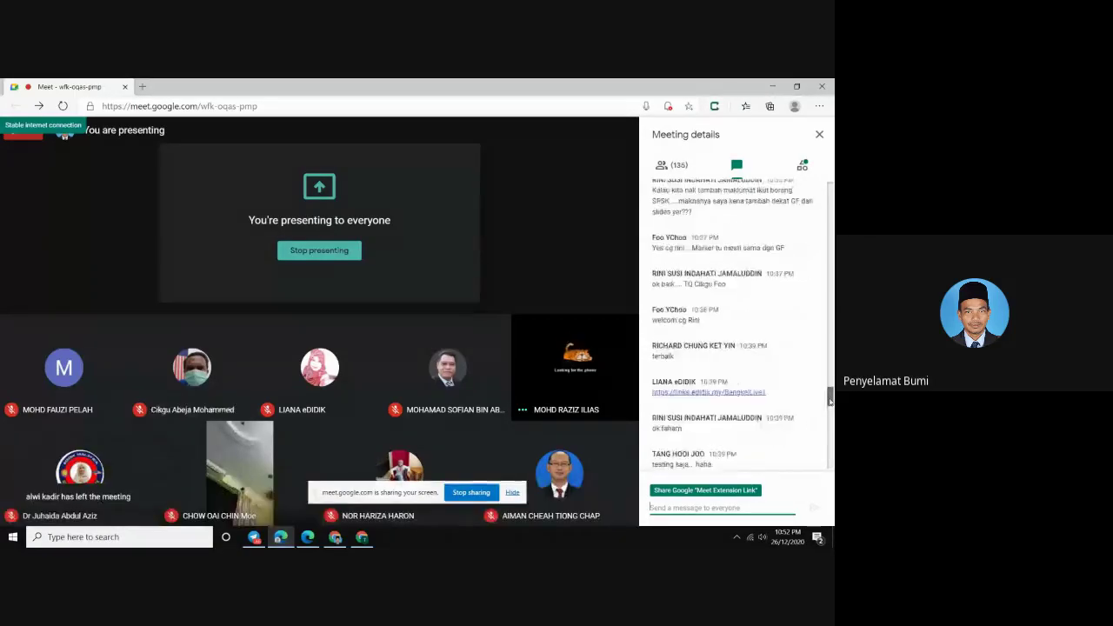
{"action": "scroll", "coordinate": [831, 398], "scroll_direction": "down", "scroll_amount": 10}
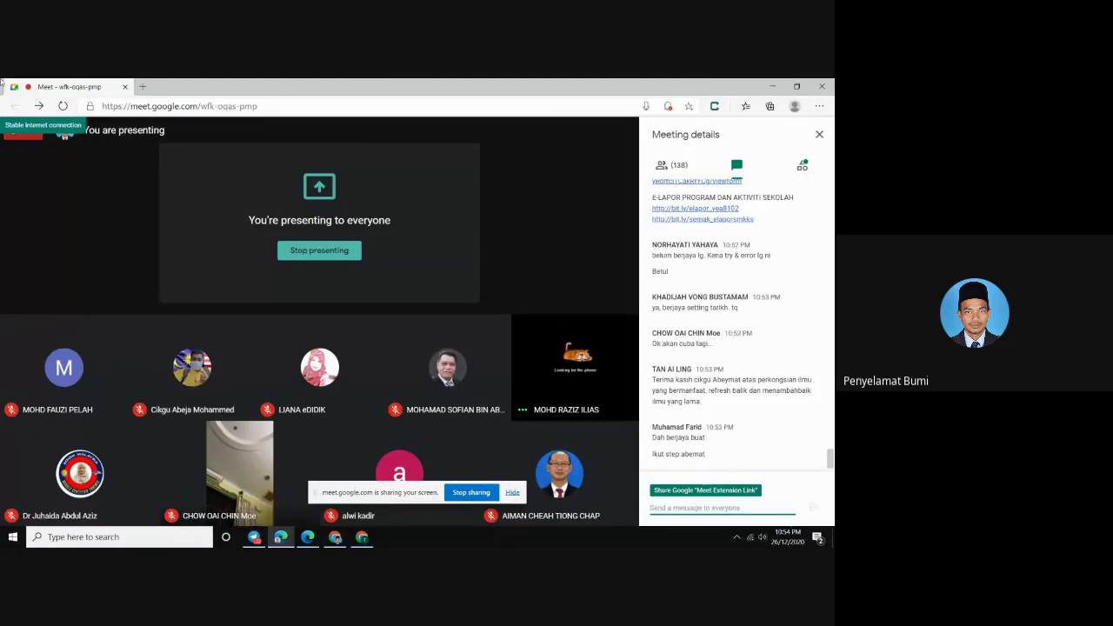
Go from 0002 E-LAPOR up to 00 SMK KOTA SAMARAHAN and open 0006 E-GURU PINDAH KELUAR
{"action": "left_click", "coordinate": [336, 537]}
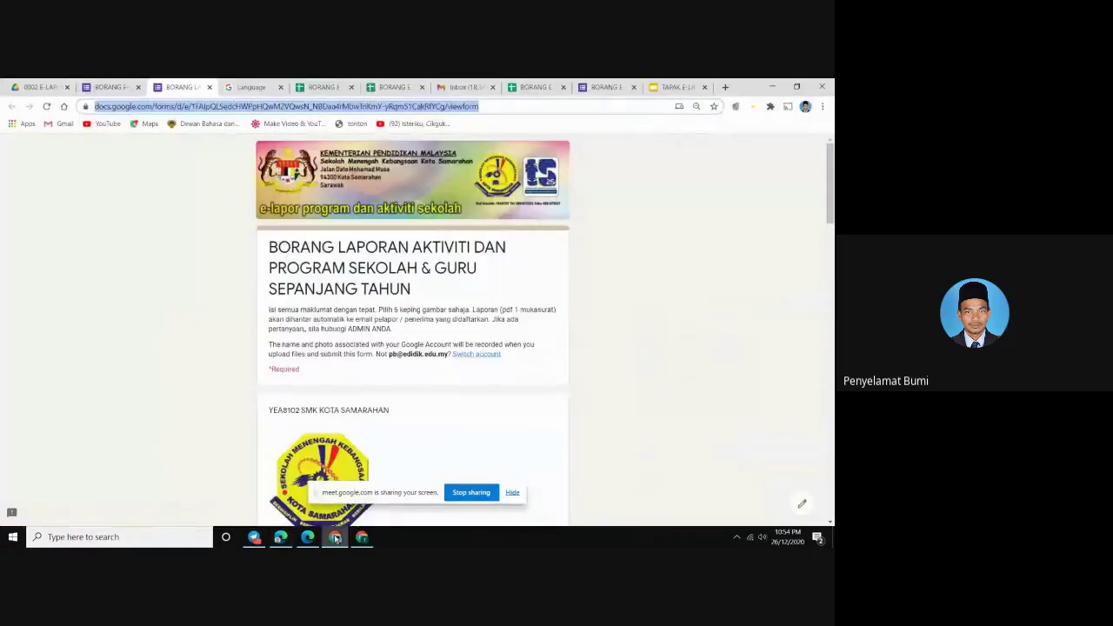
{"action": "left_click", "coordinate": [39, 89]}
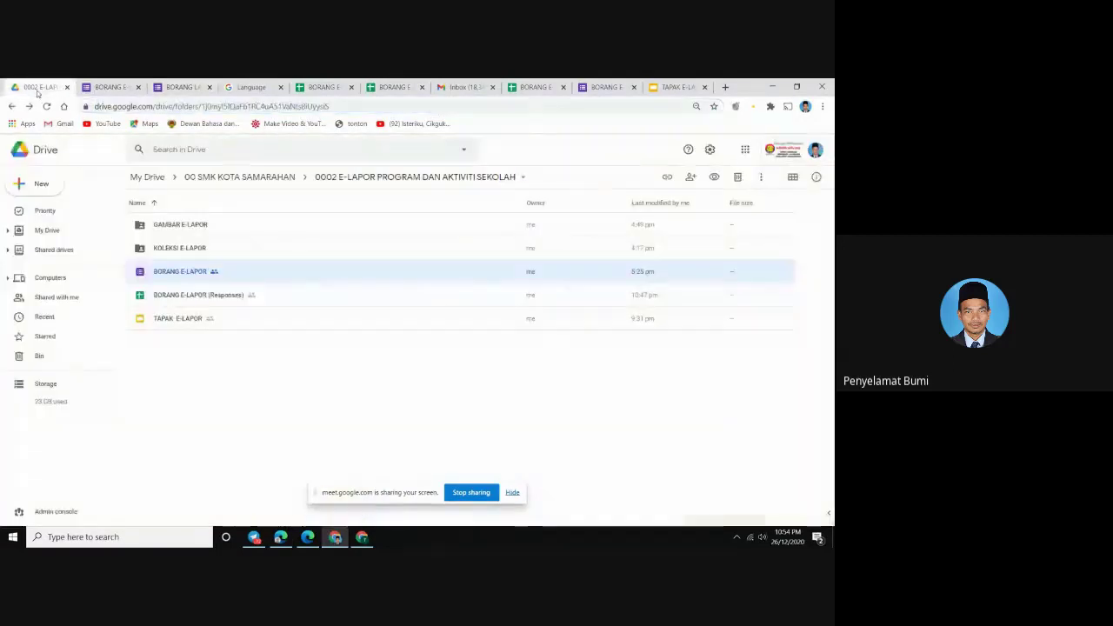
{"action": "left_click", "coordinate": [246, 177]}
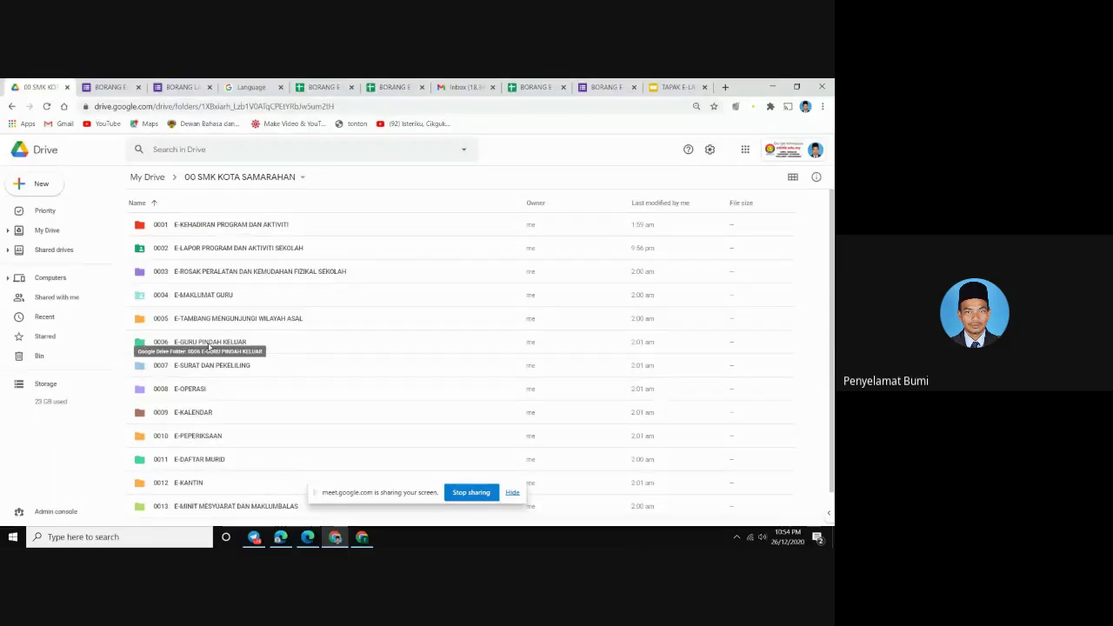
{"action": "double_click", "coordinate": [209, 344]}
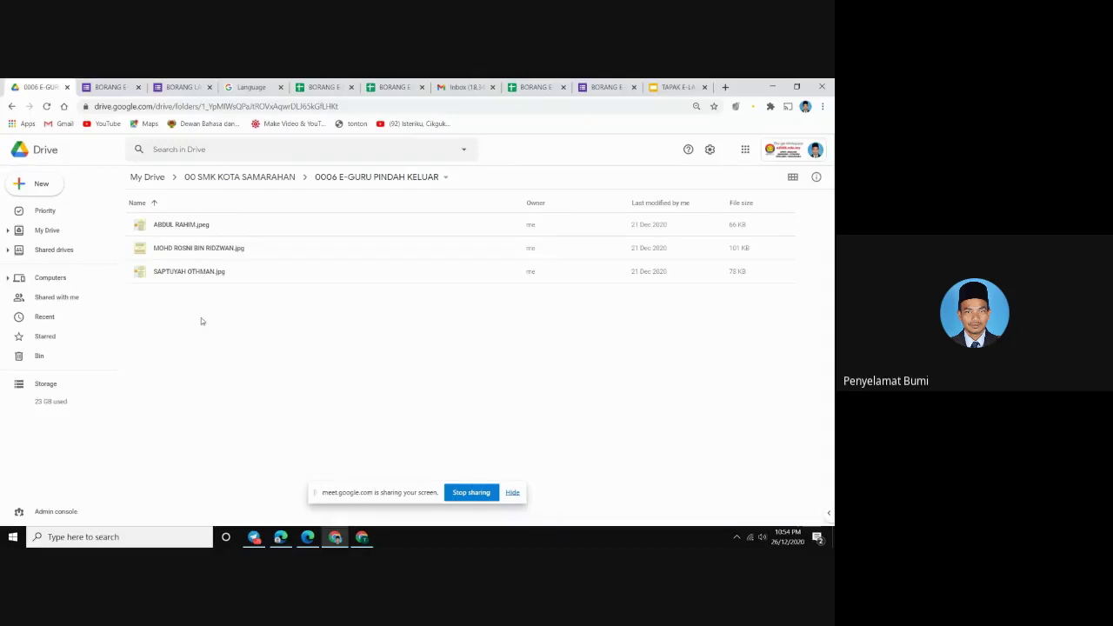
Return to 00 SMK KOTA SAMARAHAN and browse folders 0001 E-KEHADIRAN to 0014 E-KURIKULUM
{"action": "left_click", "coordinate": [211, 178]}
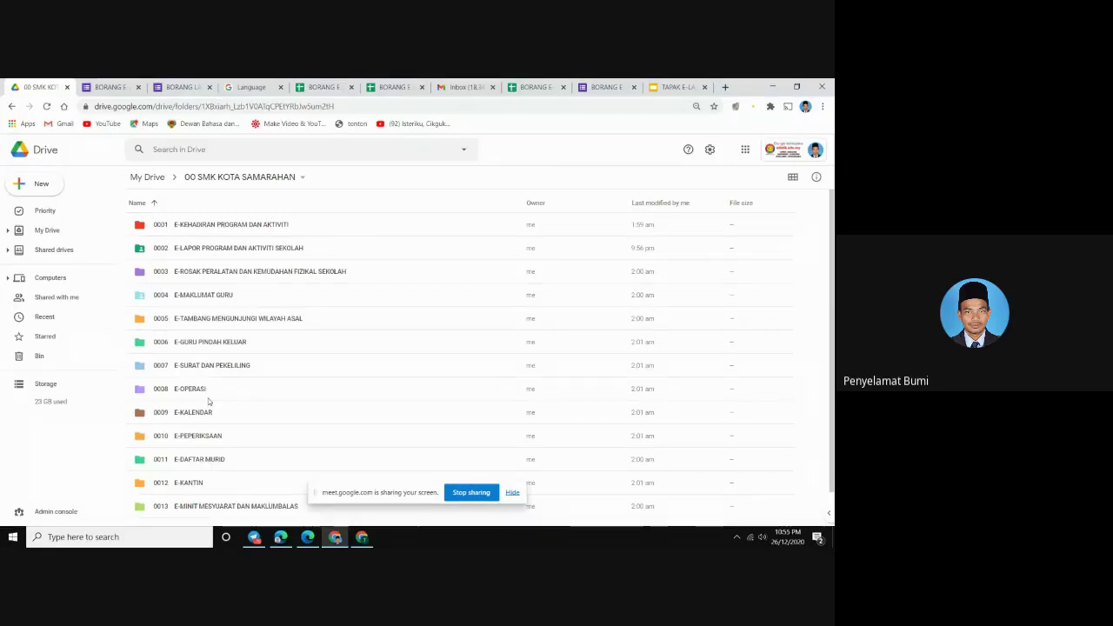
{"action": "scroll", "coordinate": [209, 401], "scroll_direction": "down", "scroll_amount": 1}
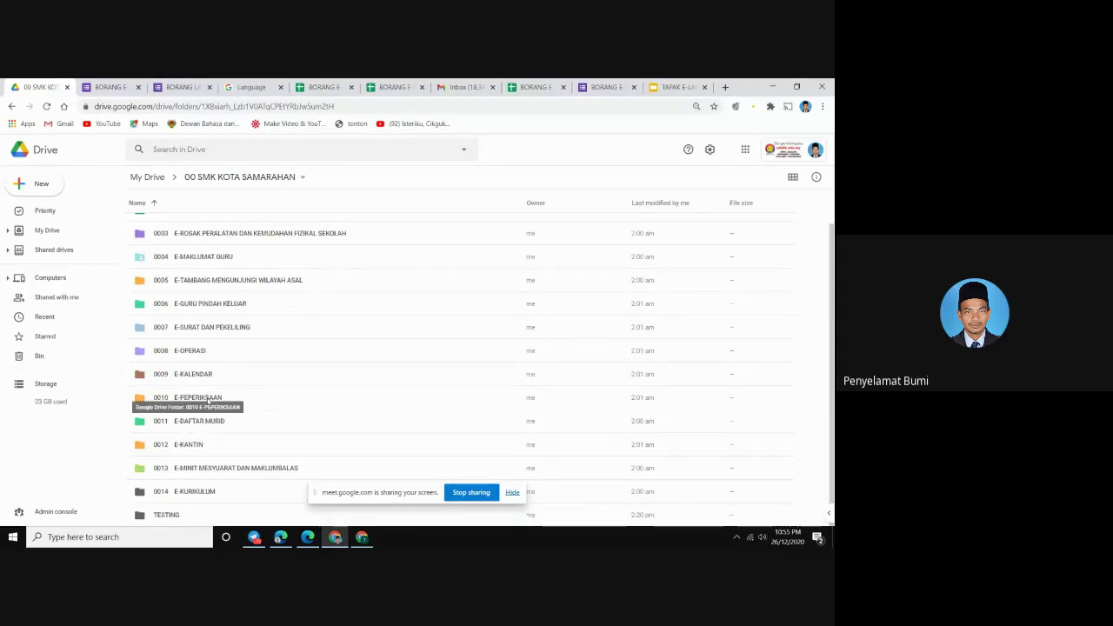
{"action": "scroll", "coordinate": [207, 402], "scroll_direction": "up", "scroll_amount": 1}
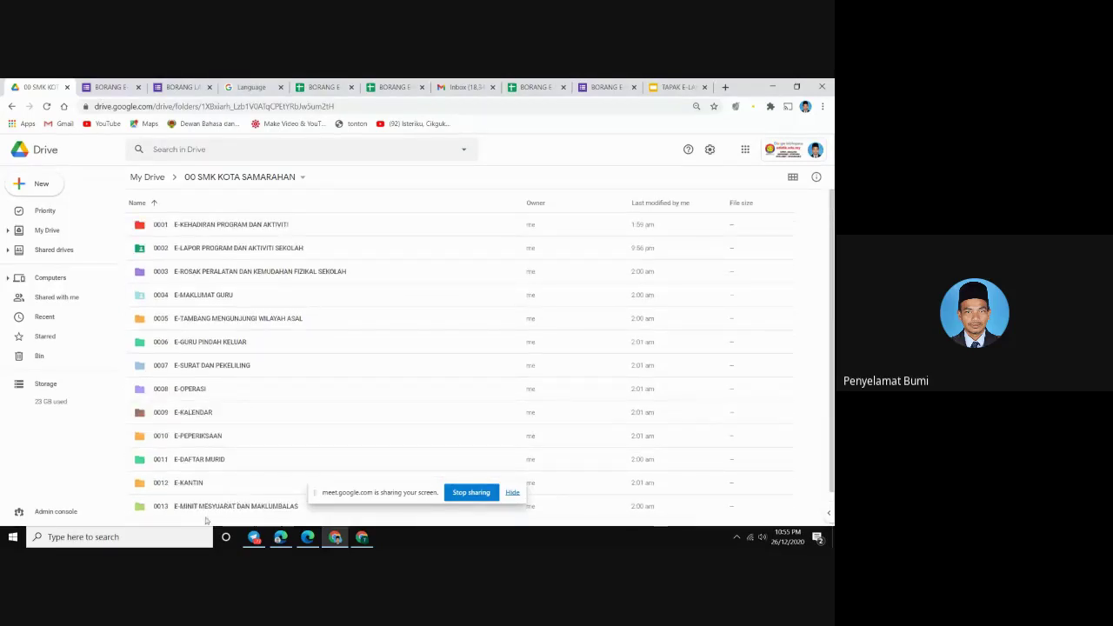
{"action": "scroll", "coordinate": [204, 517], "scroll_direction": "down", "scroll_amount": 1}
{"action": "scroll", "coordinate": [199, 452], "scroll_direction": "up", "scroll_amount": 1}
{"action": "scroll", "coordinate": [200, 405], "scroll_direction": "down", "scroll_amount": 1}
{"action": "scroll", "coordinate": [205, 410], "scroll_direction": "up", "scroll_amount": 1}
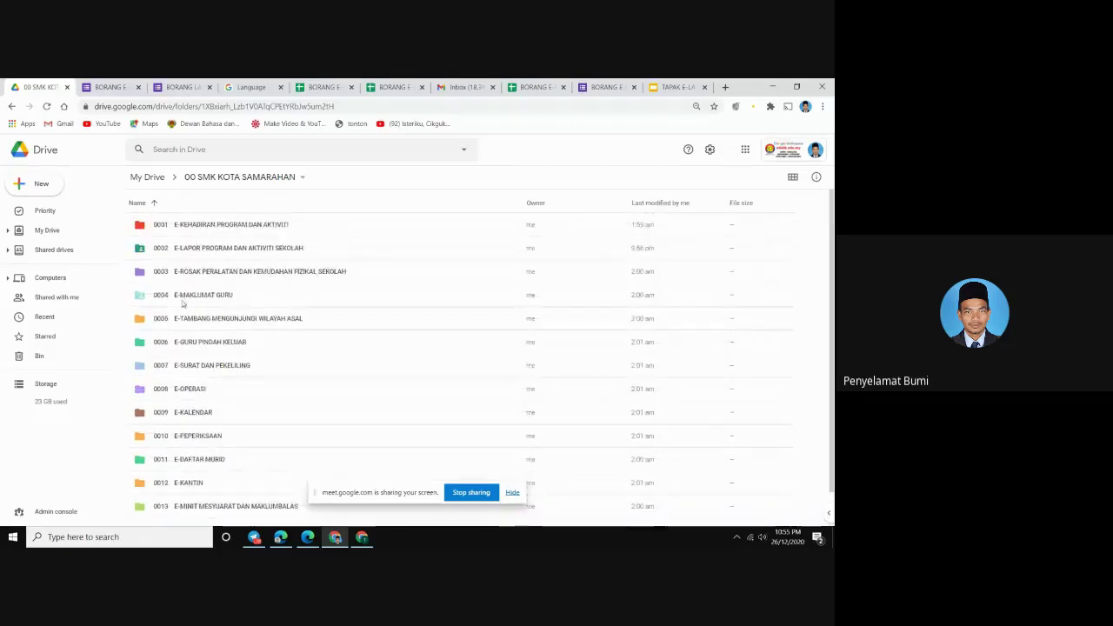
Open 0002 E-LAPOR PROGRAM DAN AKTIVITI SEKOLAH, then its KOLEKSI E-LAPOR subfolder
{"action": "double_click", "coordinate": [207, 250]}
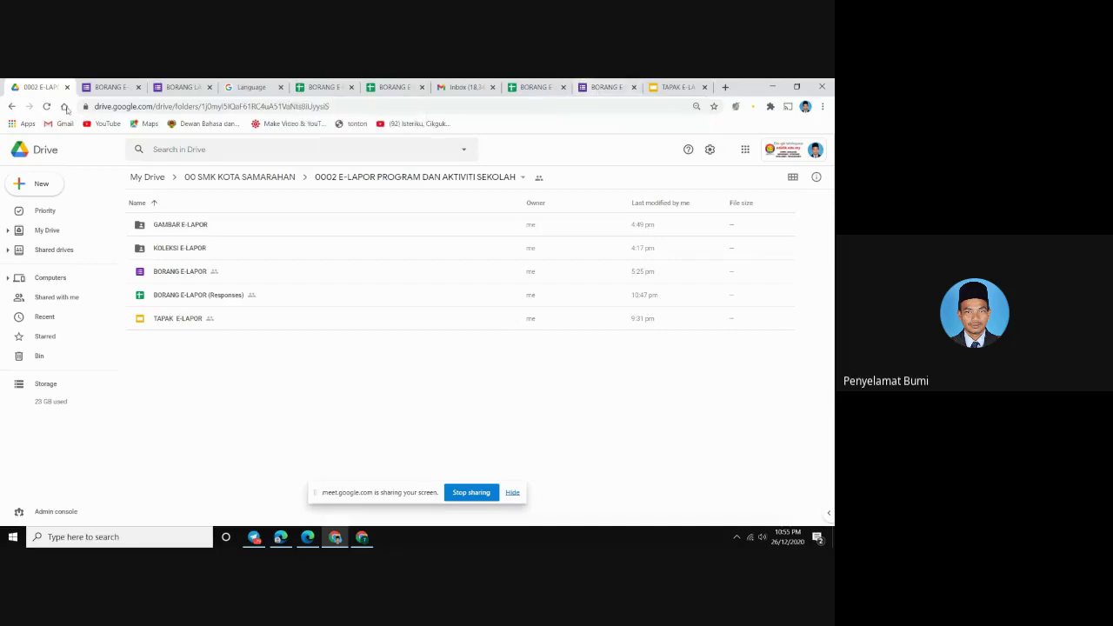
{"action": "left_click", "coordinate": [103, 88]}
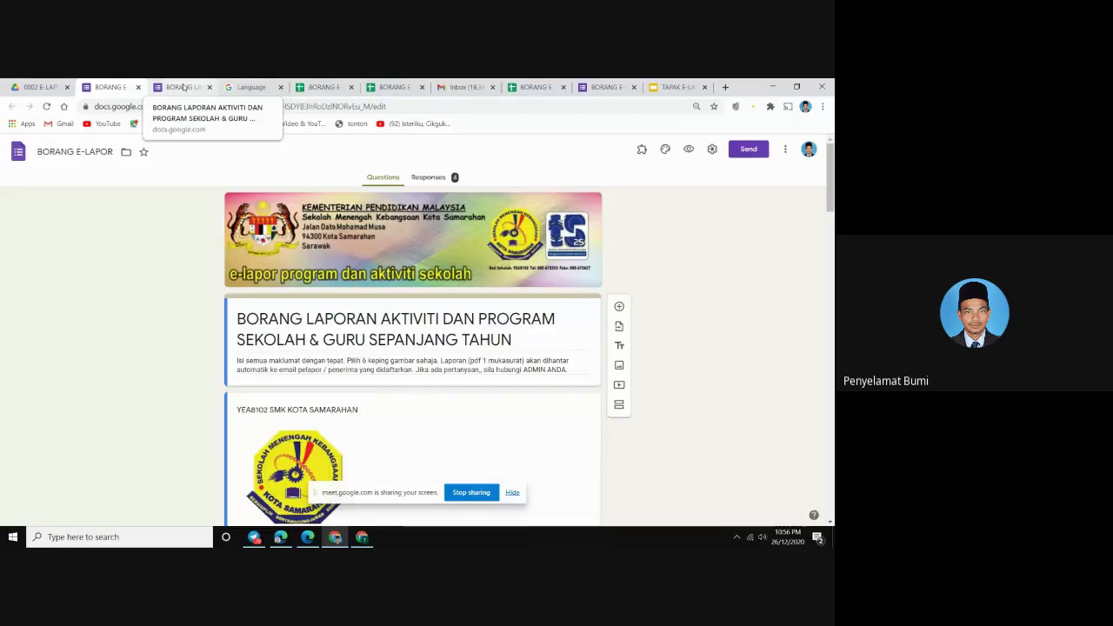
{"action": "left_click", "coordinate": [39, 87]}
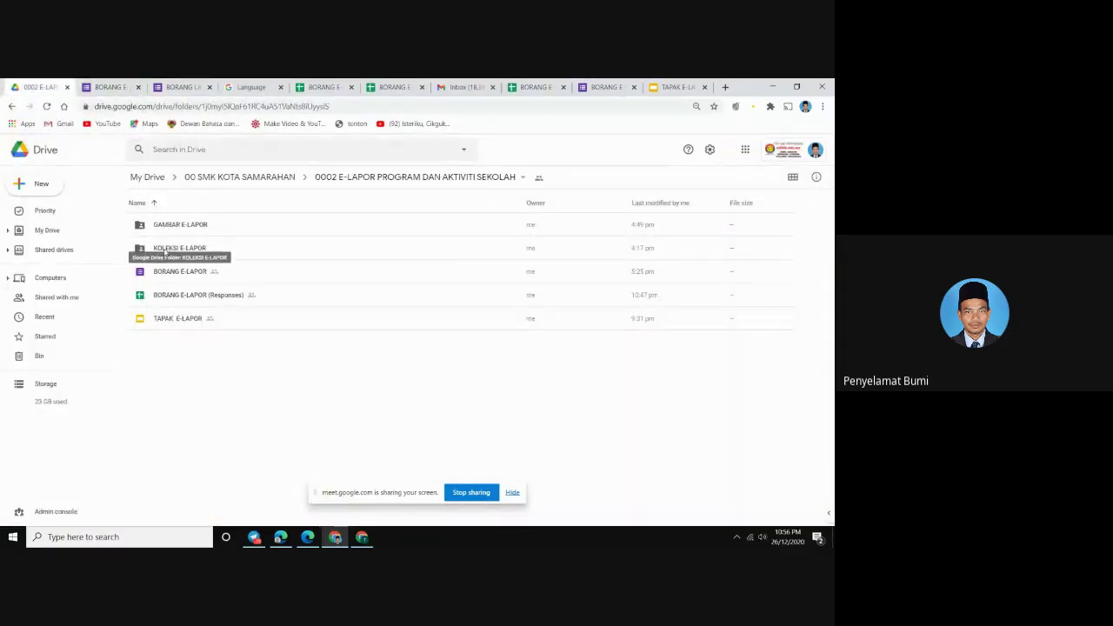
{"action": "double_click", "coordinate": [166, 250]}
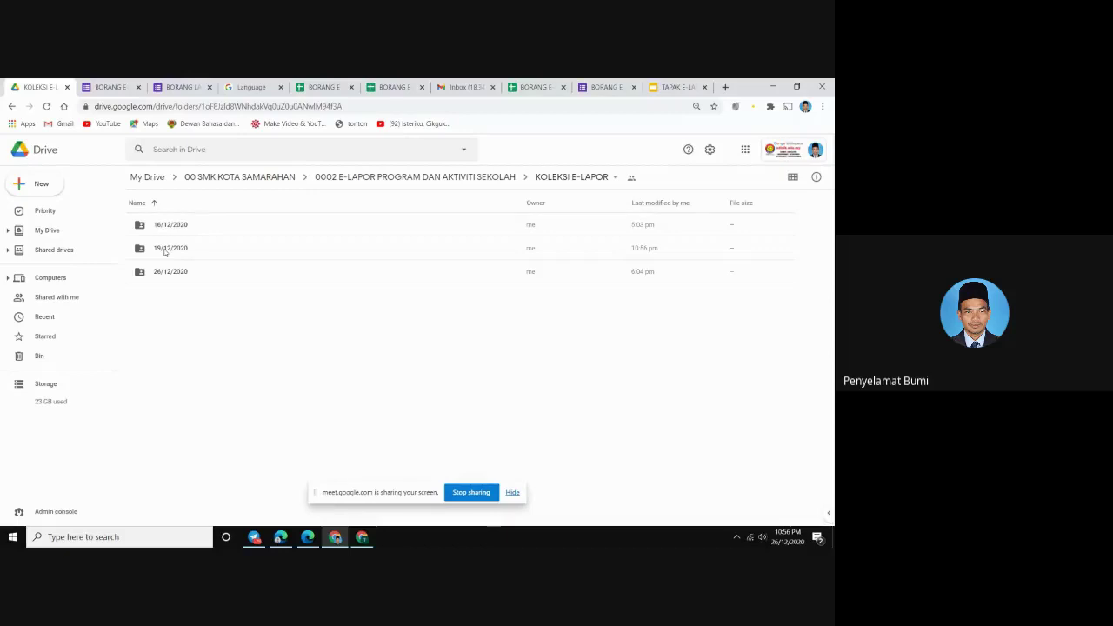
In the 19/12/2020 folder, open TAPAK E-LAPOR and take it out of the bin
{"action": "double_click", "coordinate": [164, 250]}
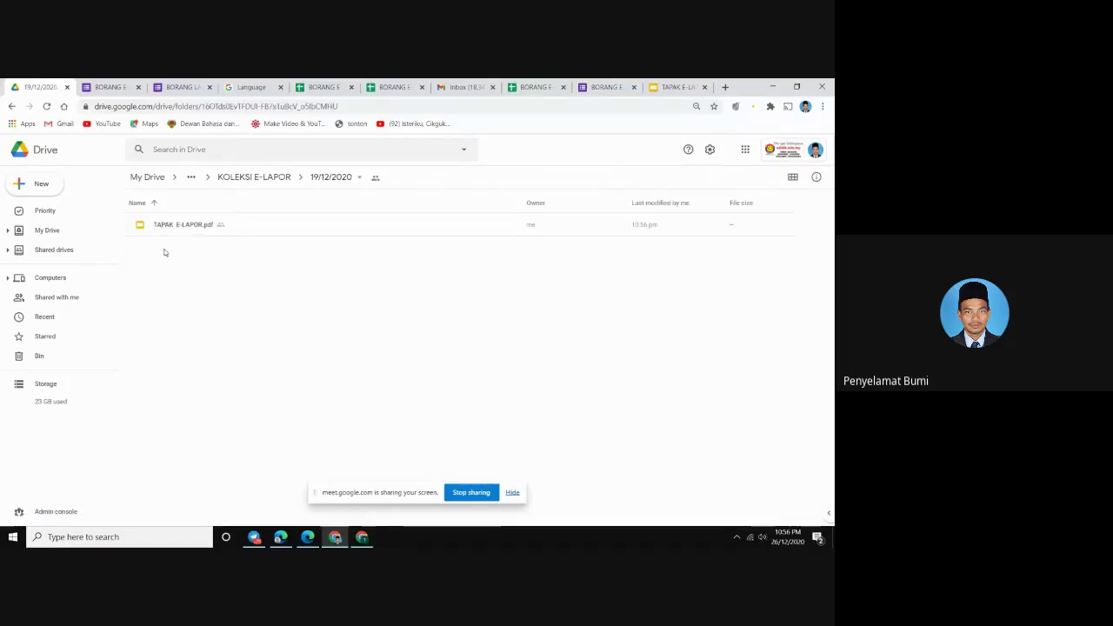
{"action": "double_click", "coordinate": [171, 226]}
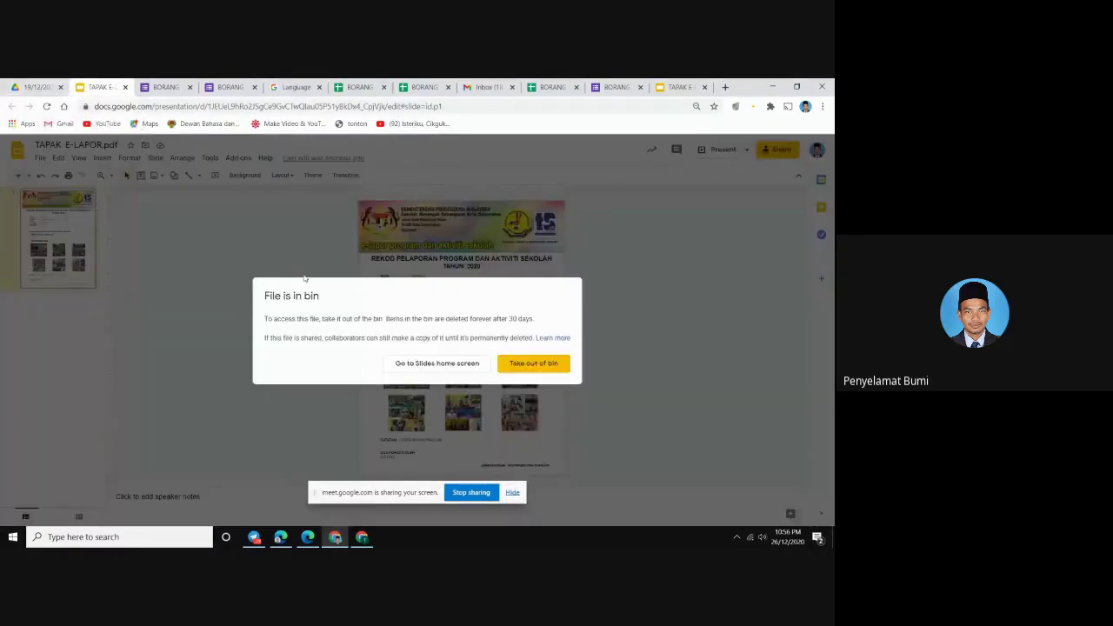
{"action": "left_click", "coordinate": [513, 369]}
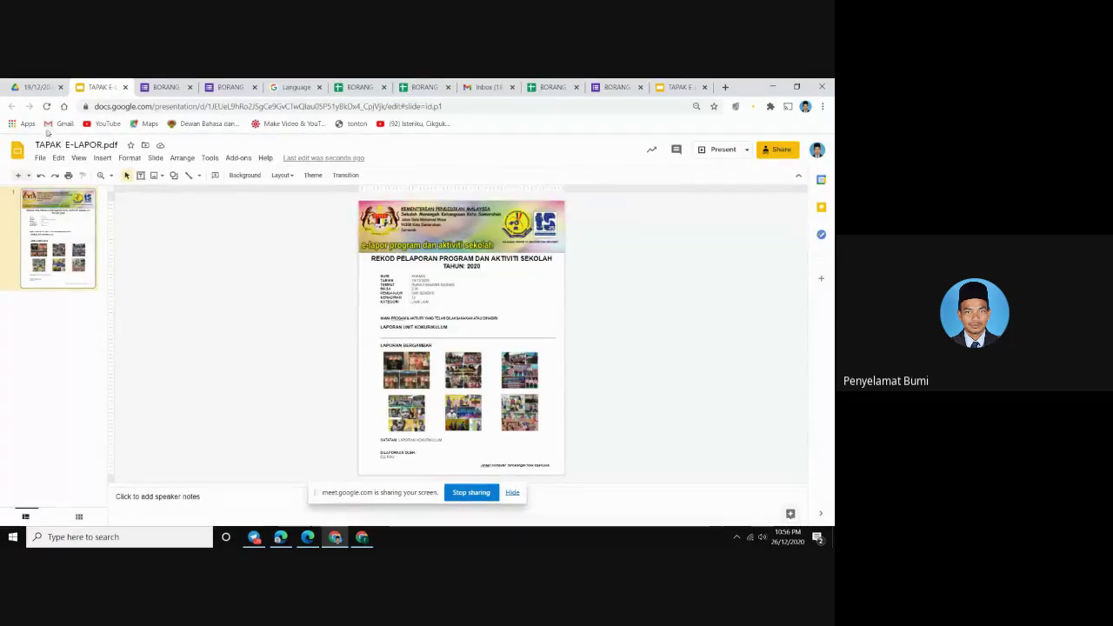
{"action": "left_click", "coordinate": [40, 89]}
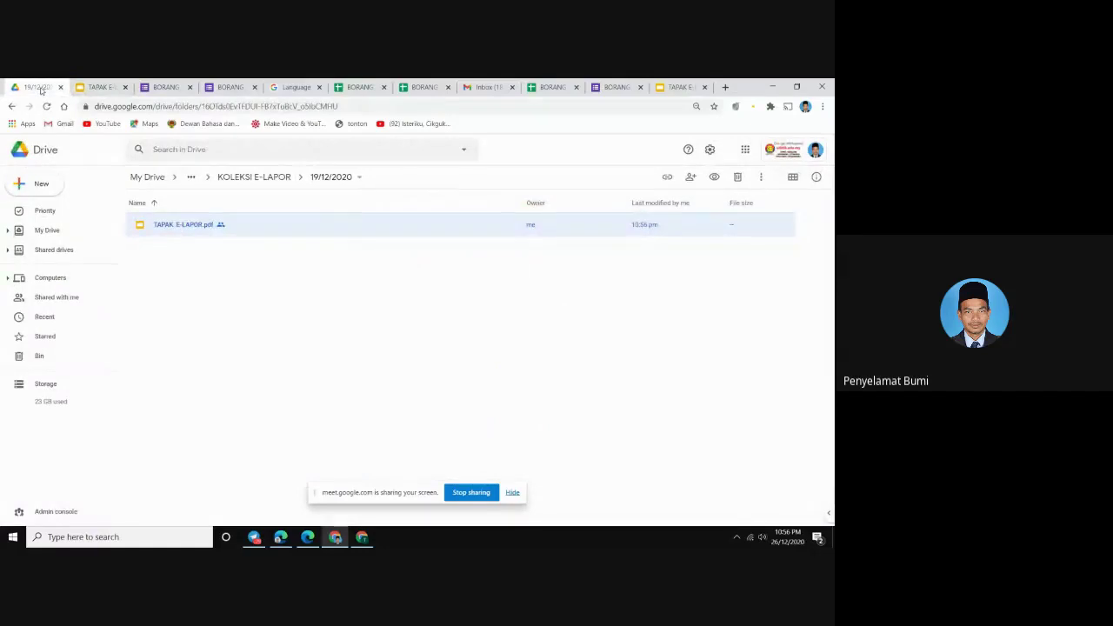
{"action": "left_click", "coordinate": [217, 298]}
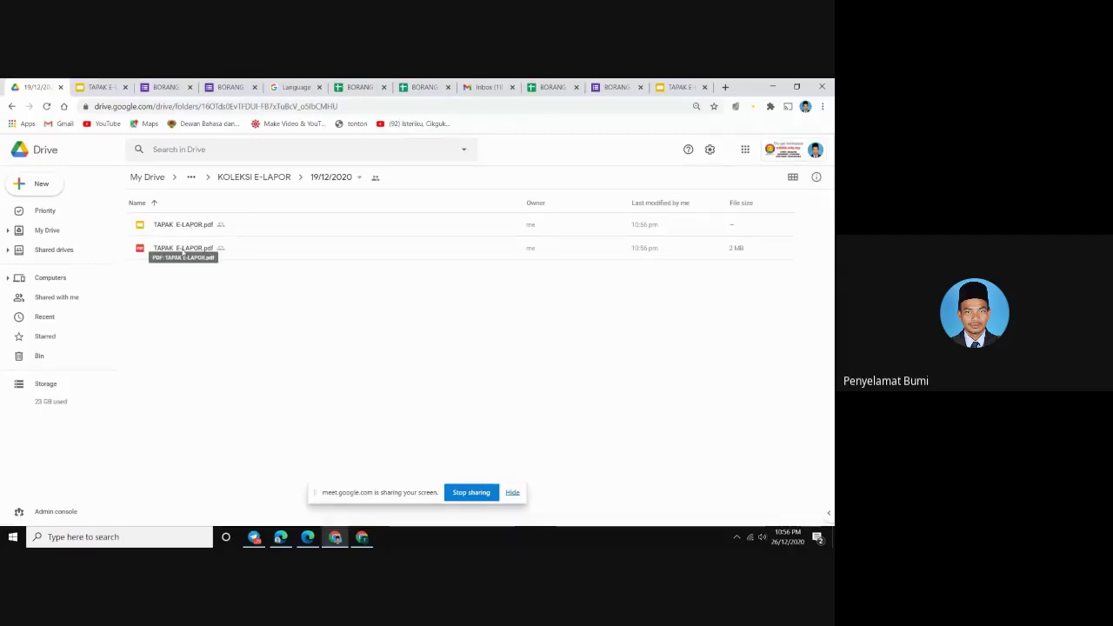
{"action": "double_click", "coordinate": [183, 248]}
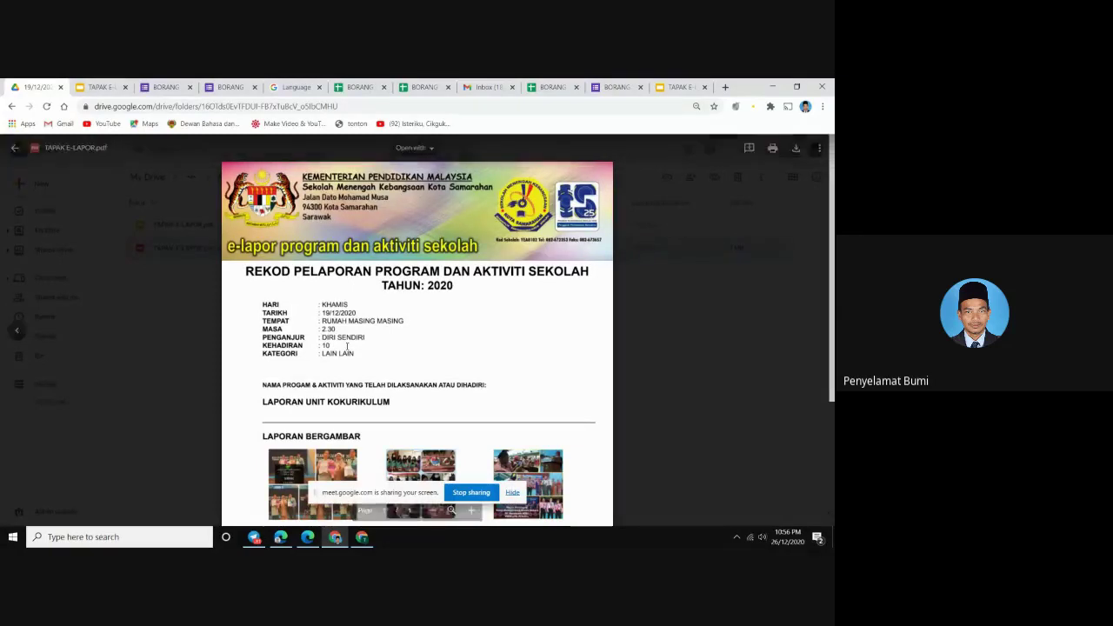
{"action": "scroll", "coordinate": [347, 346], "scroll_direction": "down", "scroll_amount": 1}
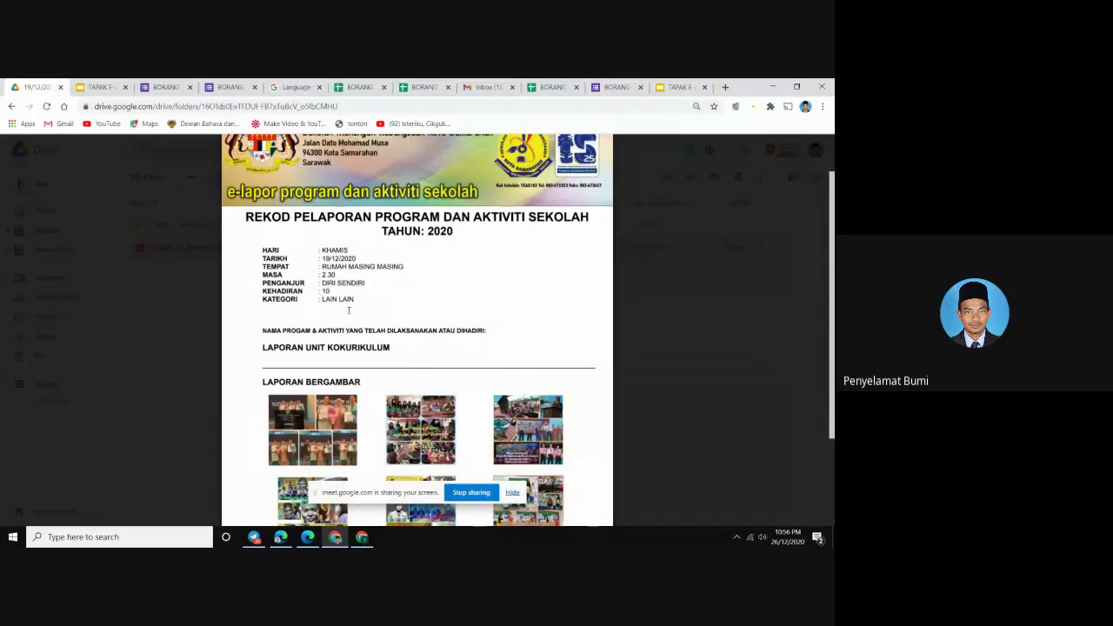
{"action": "scroll", "coordinate": [349, 310], "scroll_direction": "down", "scroll_amount": 2}
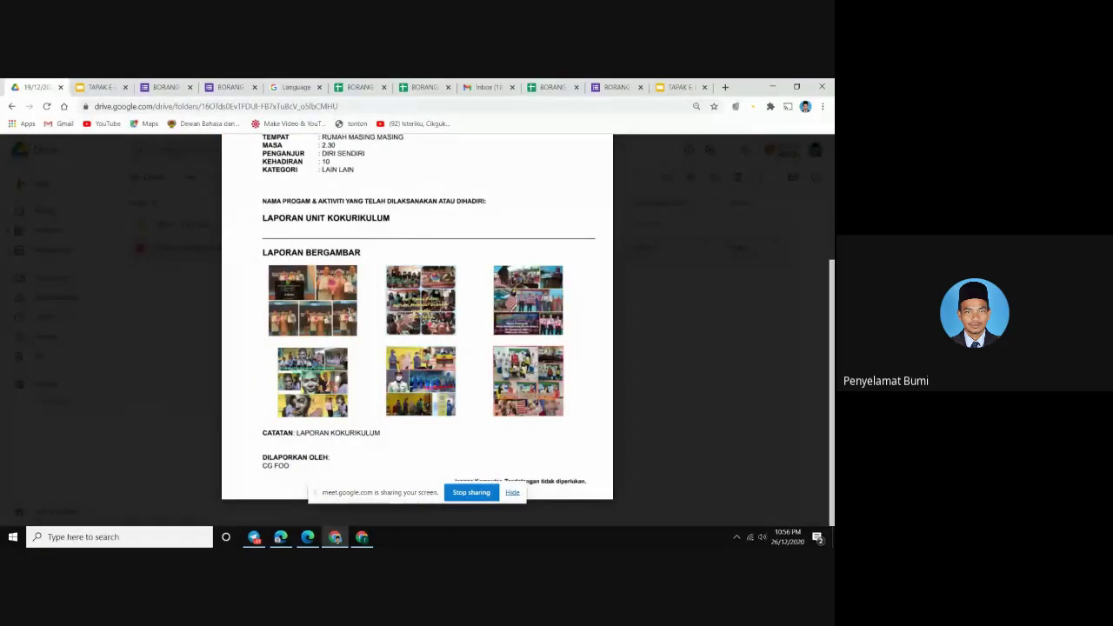
{"action": "scroll", "coordinate": [350, 311], "scroll_direction": "up", "scroll_amount": 1}
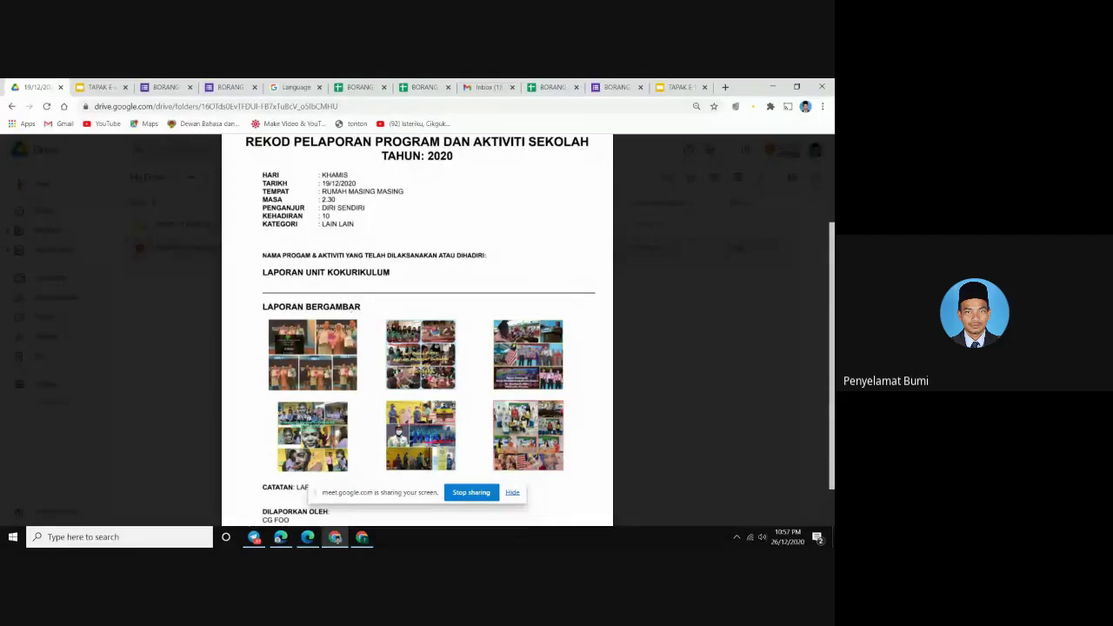
{"action": "scroll", "coordinate": [420, 391], "scroll_direction": "down", "scroll_amount": 1}
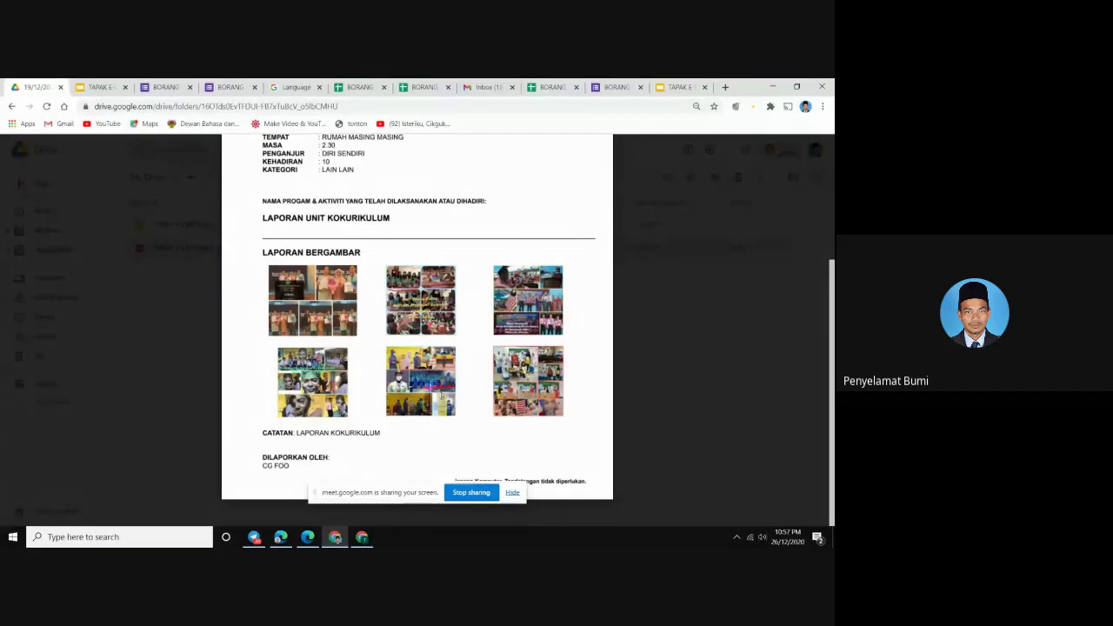
{"action": "scroll", "coordinate": [439, 396], "scroll_direction": "up", "scroll_amount": 3}
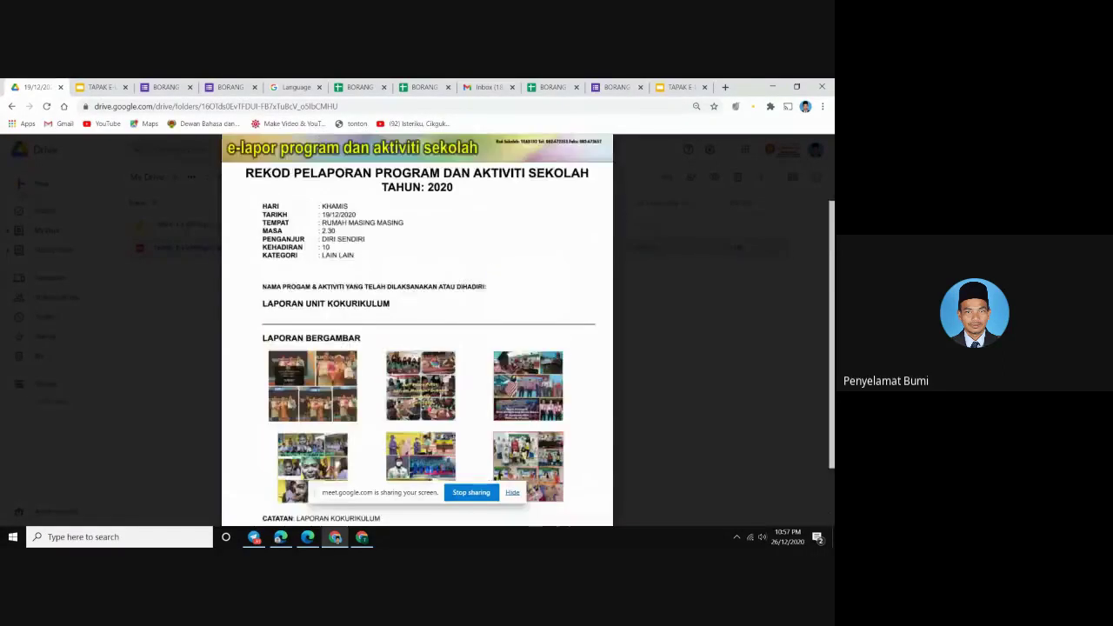
{"action": "scroll", "coordinate": [439, 396], "scroll_direction": "down", "scroll_amount": 3}
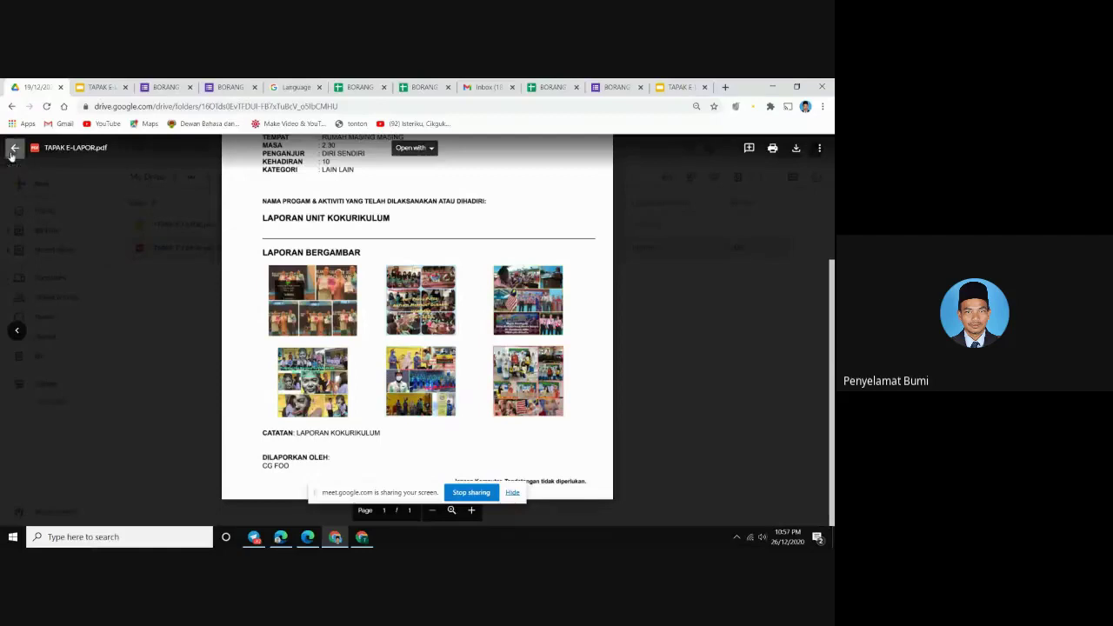
{"action": "left_click", "coordinate": [13, 150]}
Close the extra TAPAK E-LAPOR slides and BORANG E-LAPOR form tabs, then show the Responses sheet
{"action": "left_click", "coordinate": [704, 87]}
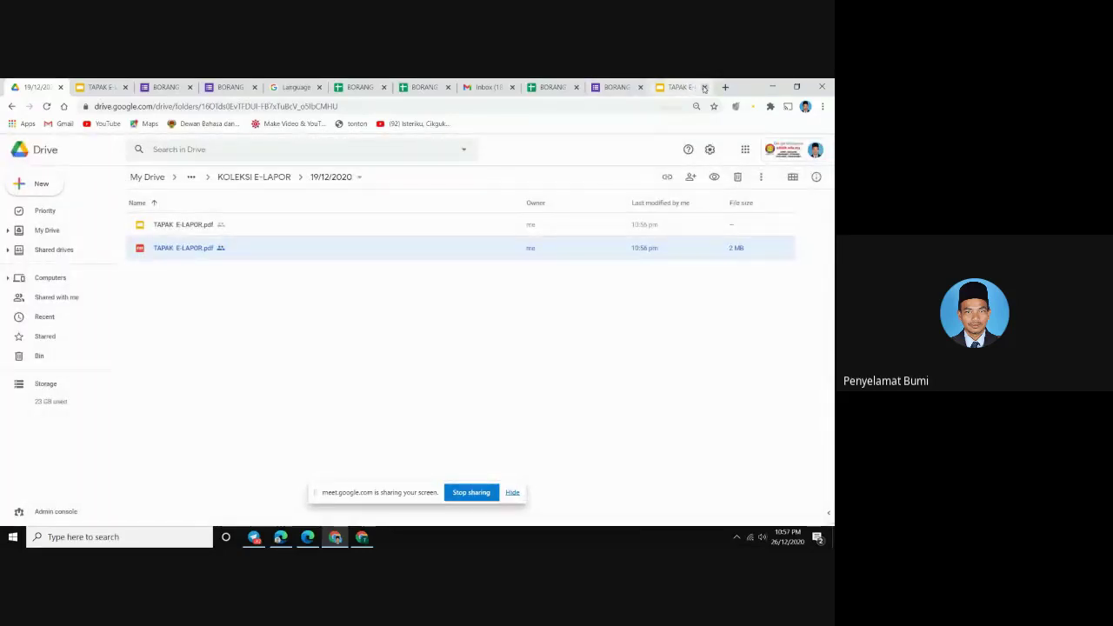
{"action": "left_click", "coordinate": [705, 87]}
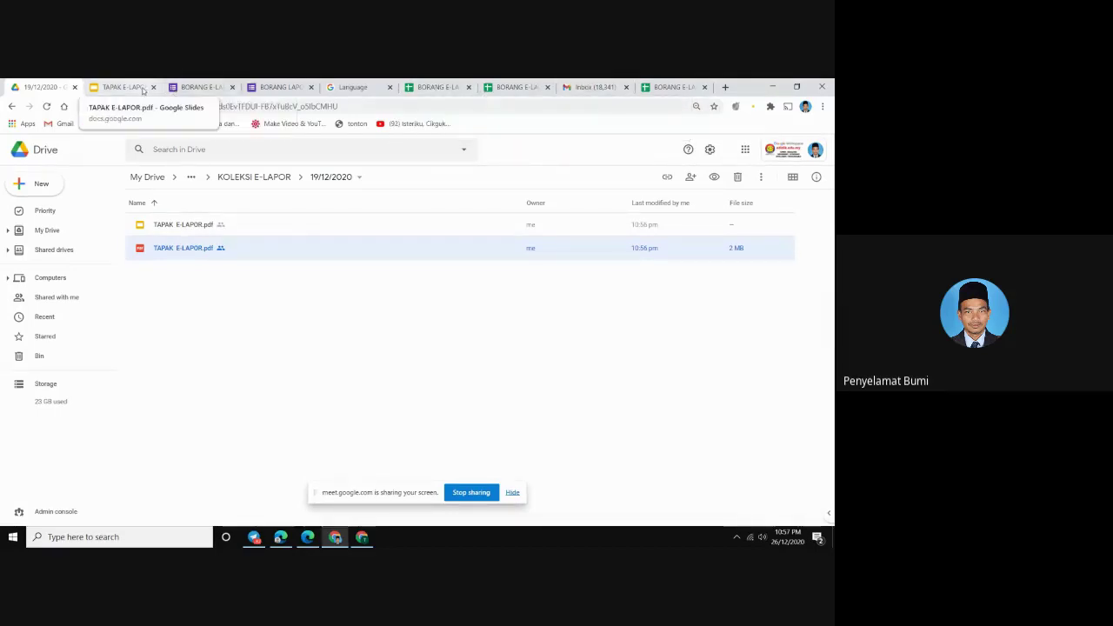
{"action": "left_click", "coordinate": [339, 88]}
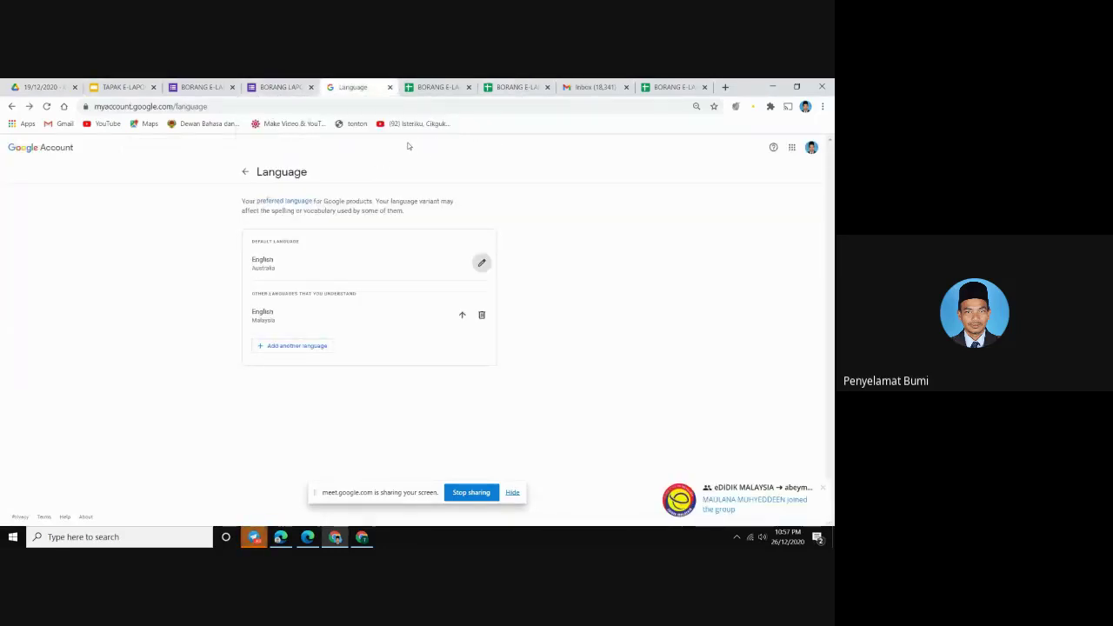
{"action": "left_click", "coordinate": [36, 87]}
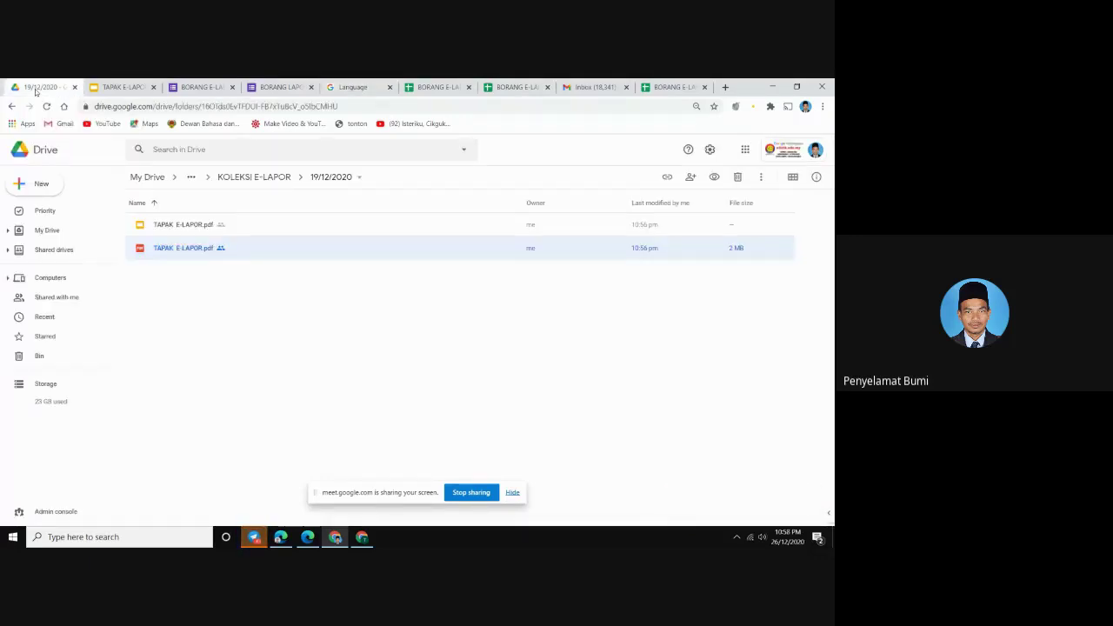
{"action": "left_click", "coordinate": [539, 88]}
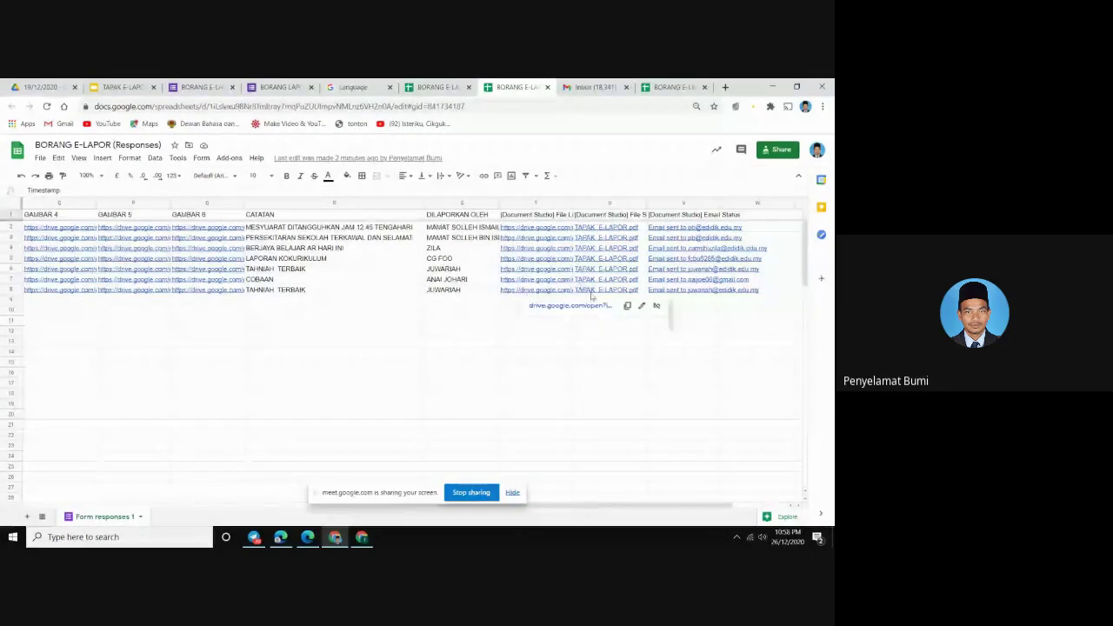
Open the TAPAK E-LAPOR.pdf link in the last response row's File column
{"action": "left_click", "coordinate": [614, 306]}
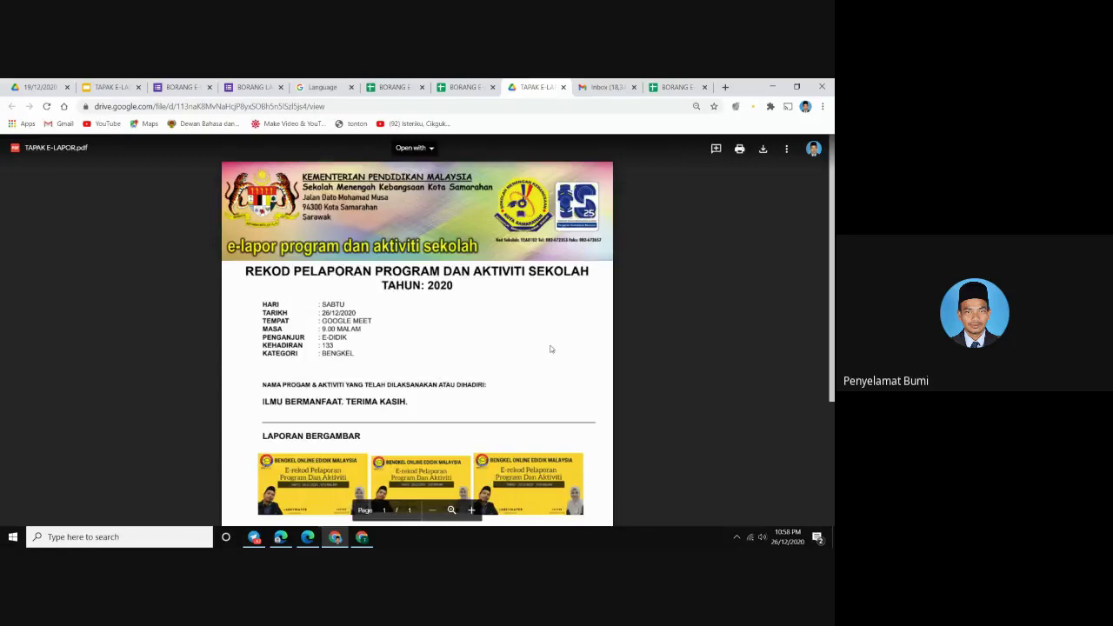
Scroll through the 26/12/2020 GOOGLE MEET BENGKEL report, then return to the TAPAK E-LAPOR slides
{"action": "scroll", "coordinate": [549, 345], "scroll_direction": "down", "scroll_amount": 1}
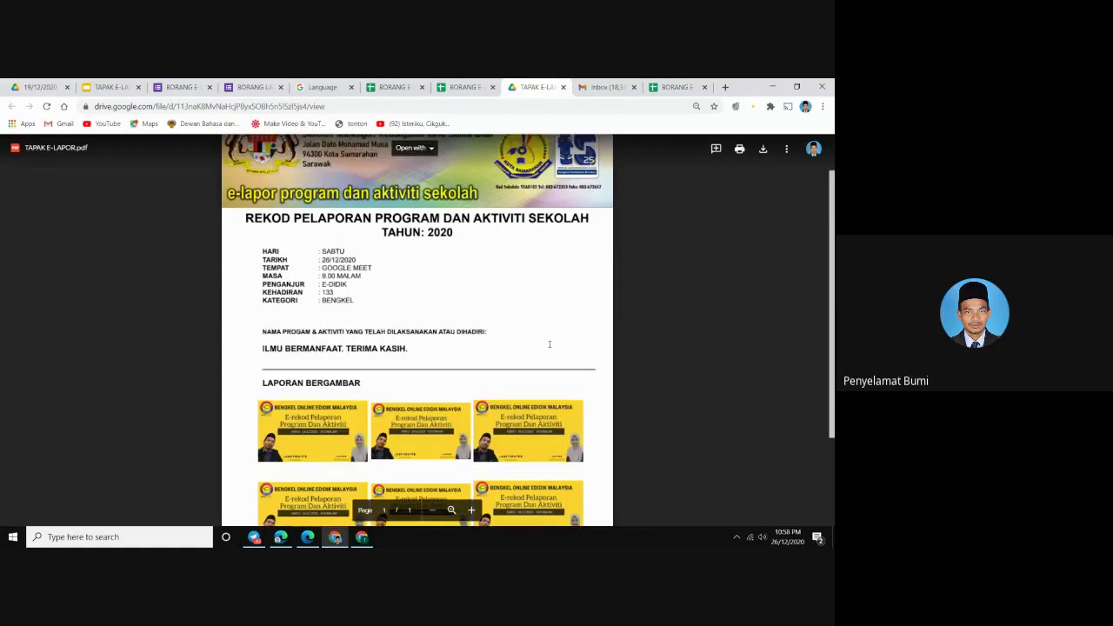
{"action": "scroll", "coordinate": [549, 345], "scroll_direction": "down", "scroll_amount": 2}
{"action": "scroll", "coordinate": [549, 346], "scroll_direction": "up", "scroll_amount": 2}
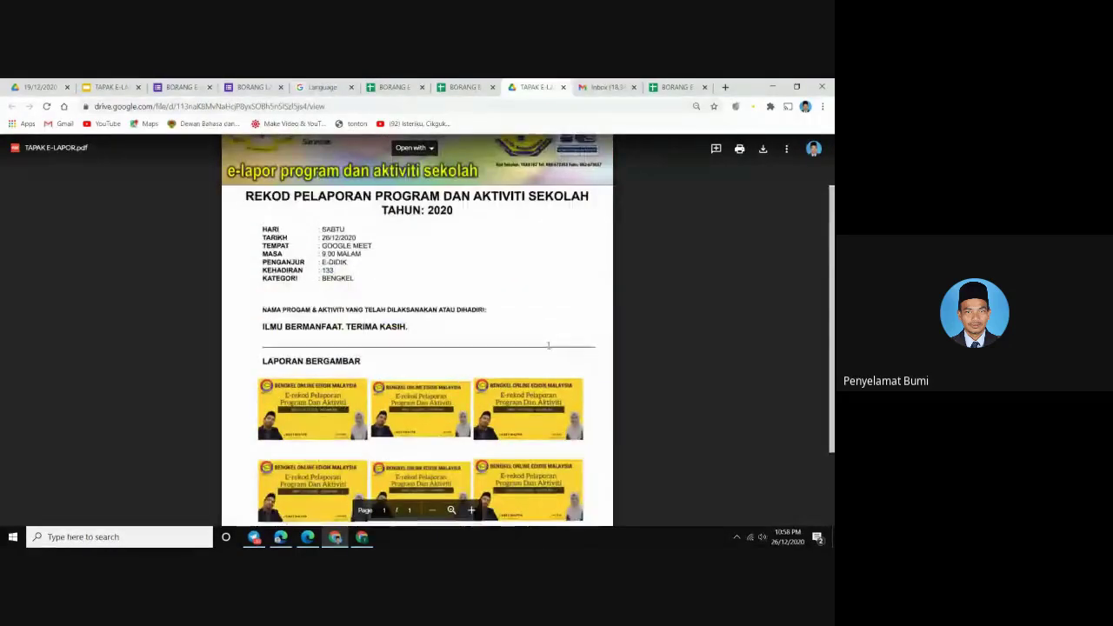
{"action": "scroll", "coordinate": [548, 345], "scroll_direction": "down", "scroll_amount": 2}
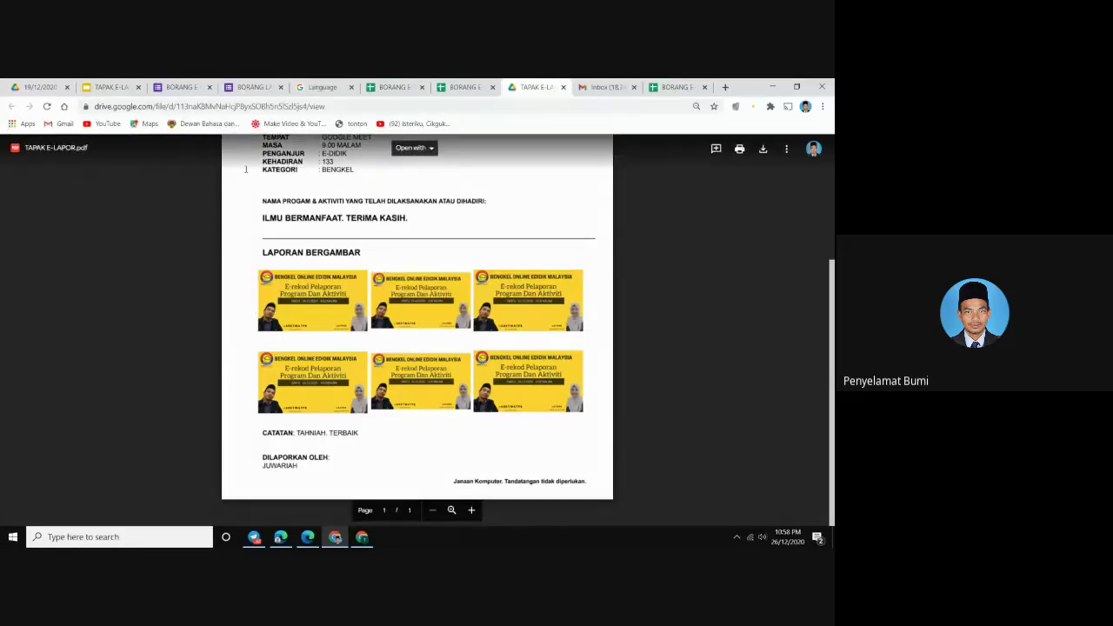
{"action": "scroll", "coordinate": [402, 339], "scroll_direction": "up", "scroll_amount": 1}
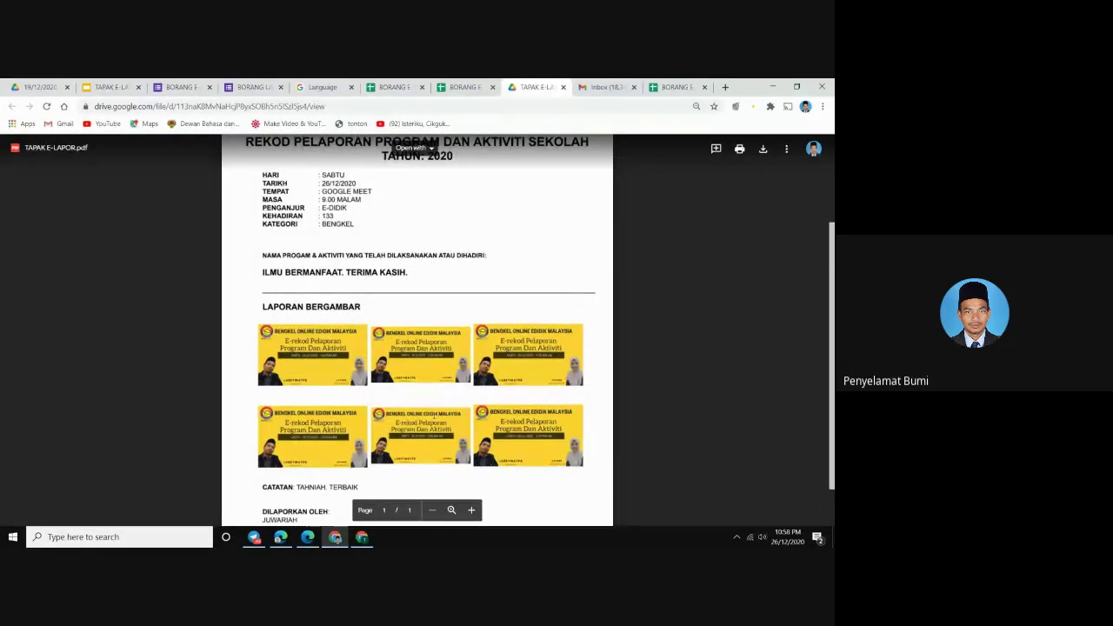
{"action": "left_click", "coordinate": [119, 90]}
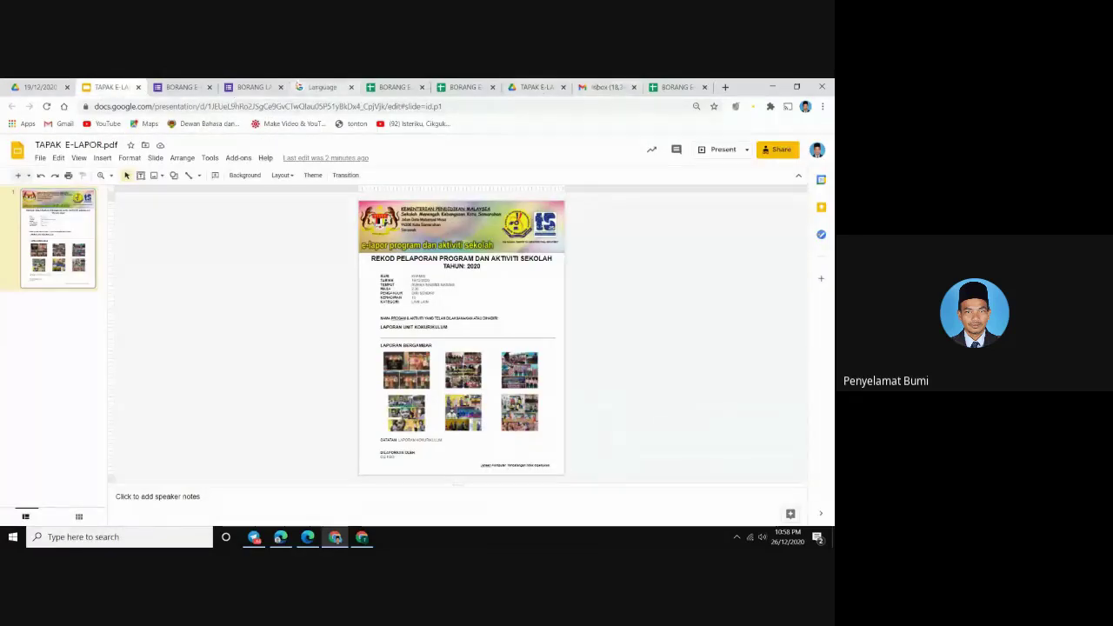